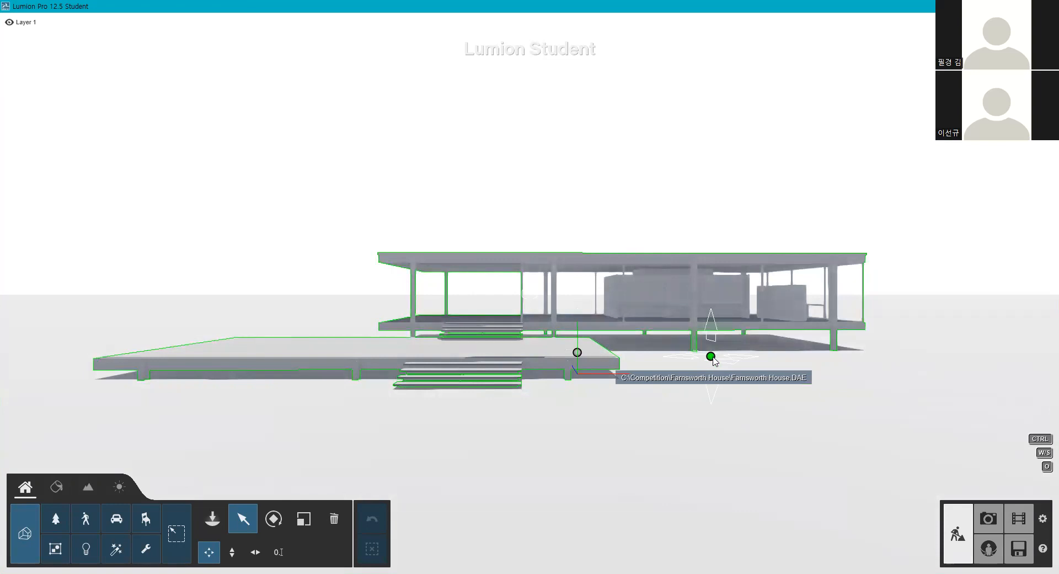
# - Try to delete the imported house model, and undo the removal of the surrounding white dome
pyautogui.click(307, 520)
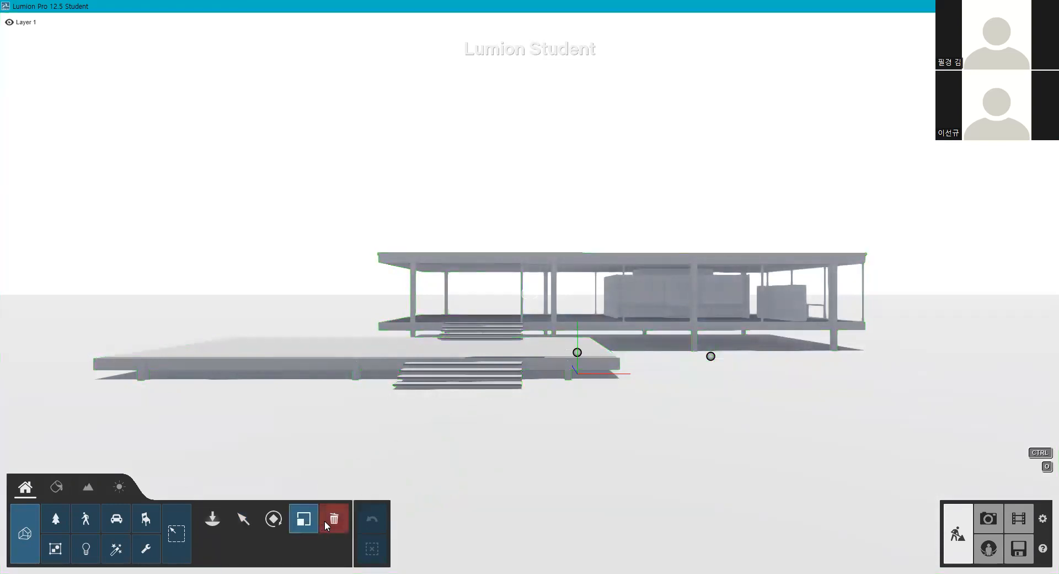
pyautogui.click(325, 522)
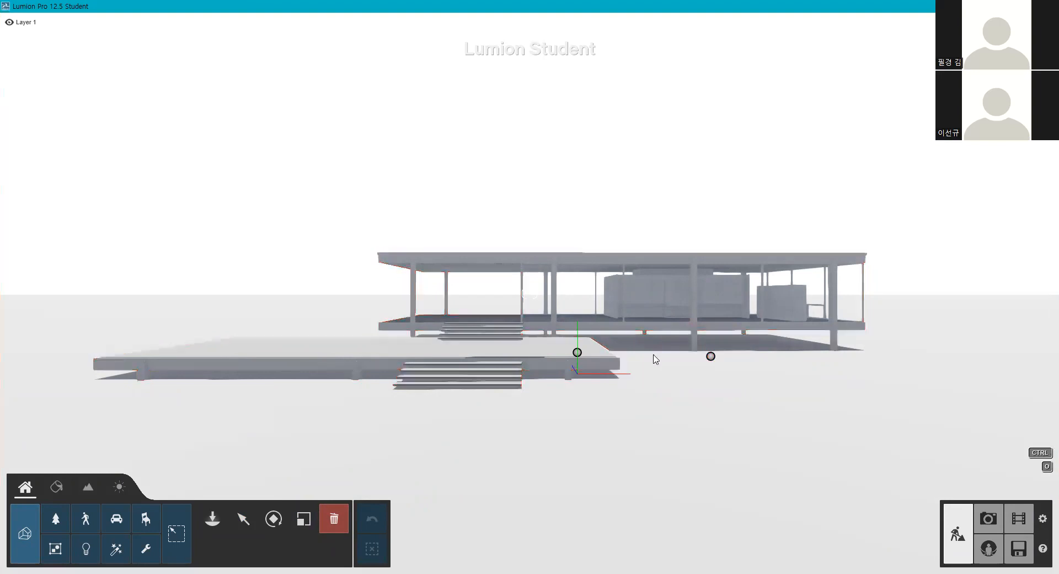
pyautogui.moveTo(661, 318); pyautogui.dragTo(574, 249, button='right')
pyautogui.press('s')
pyautogui.press('q')
pyautogui.moveTo(530, 294)
pyautogui.mouseDown(button='right')
pyautogui.moveTo(530, 320)
pyautogui.moveTo(515, 331)
pyautogui.moveTo(516, 293)
pyautogui.mouseUp(button='right')
pyautogui.press('w')
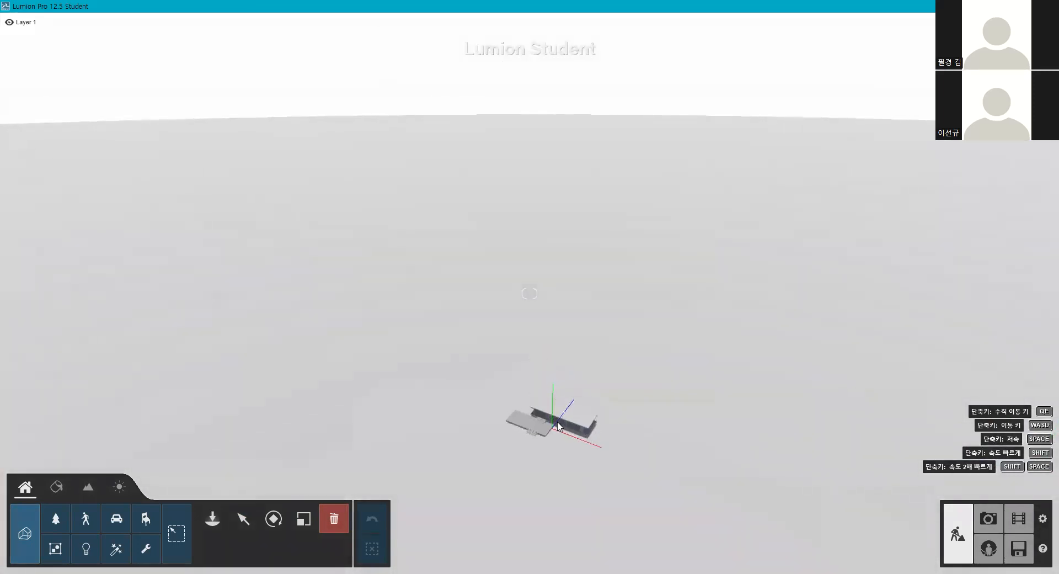
pyautogui.click(553, 427)
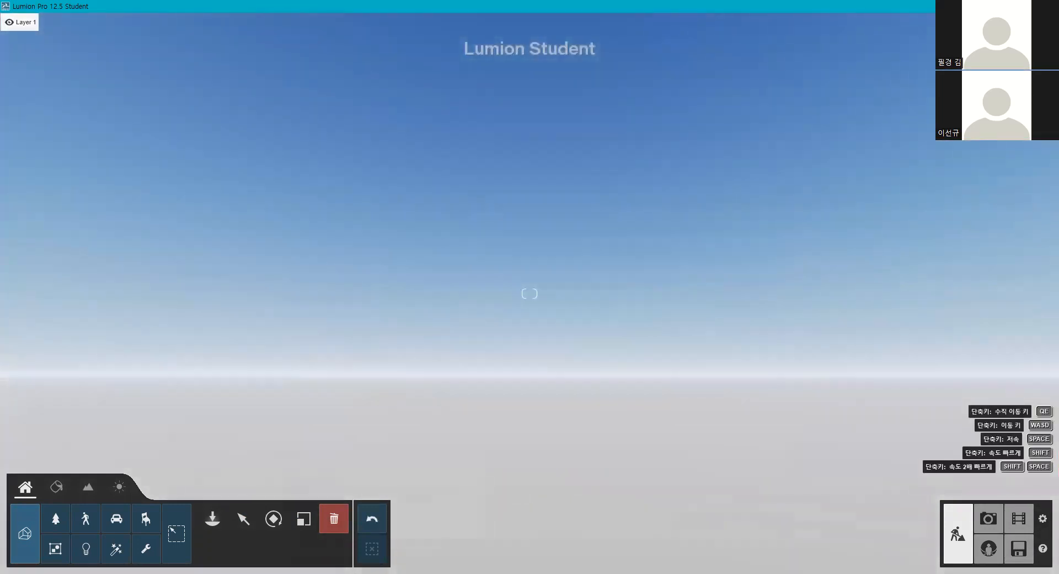
pyautogui.moveTo(529, 293); pyautogui.dragTo(530, 338, button='right')
pyautogui.click(365, 522)
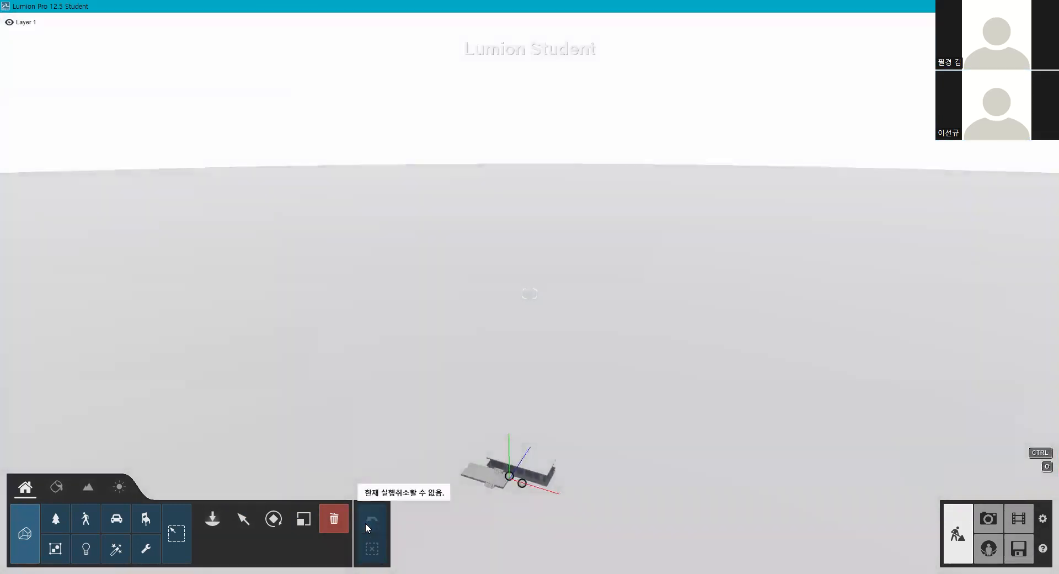
# - Delete the Farnsworth House model from the scene and return to object selection
pyautogui.moveTo(457, 459); pyautogui.dragTo(461, 459, button='right')
pyautogui.press('q')
pyautogui.press('w')
pyautogui.press('e')
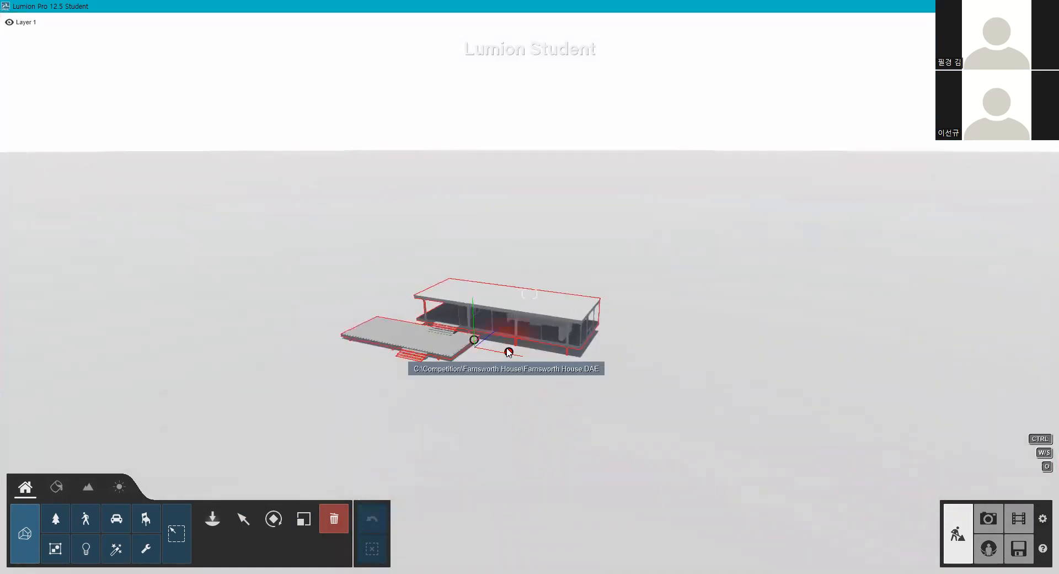
pyautogui.moveTo(509, 353); pyautogui.dragTo(513, 354)
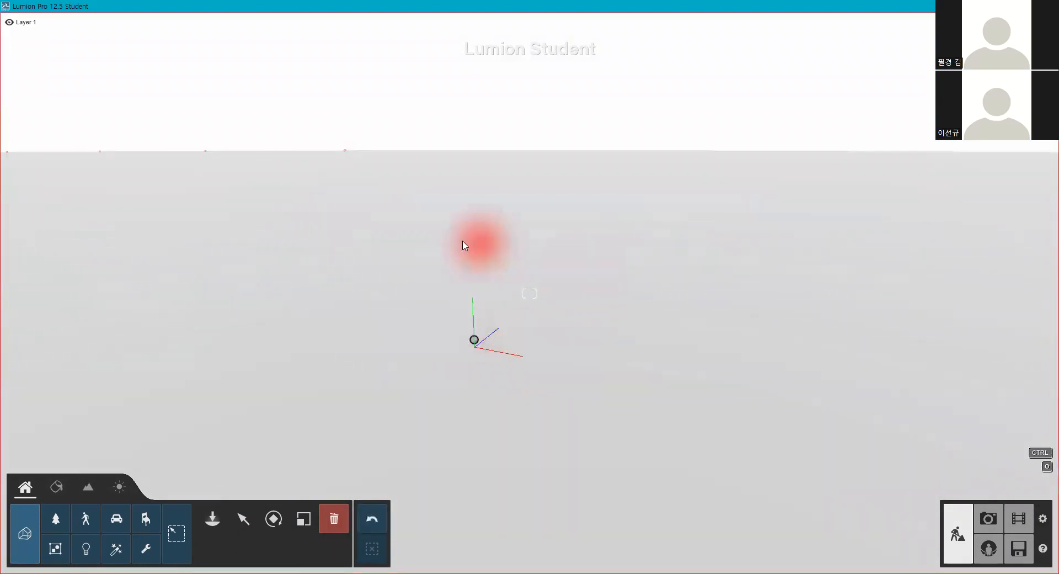
pyautogui.click(243, 519)
pyautogui.click(442, 343)
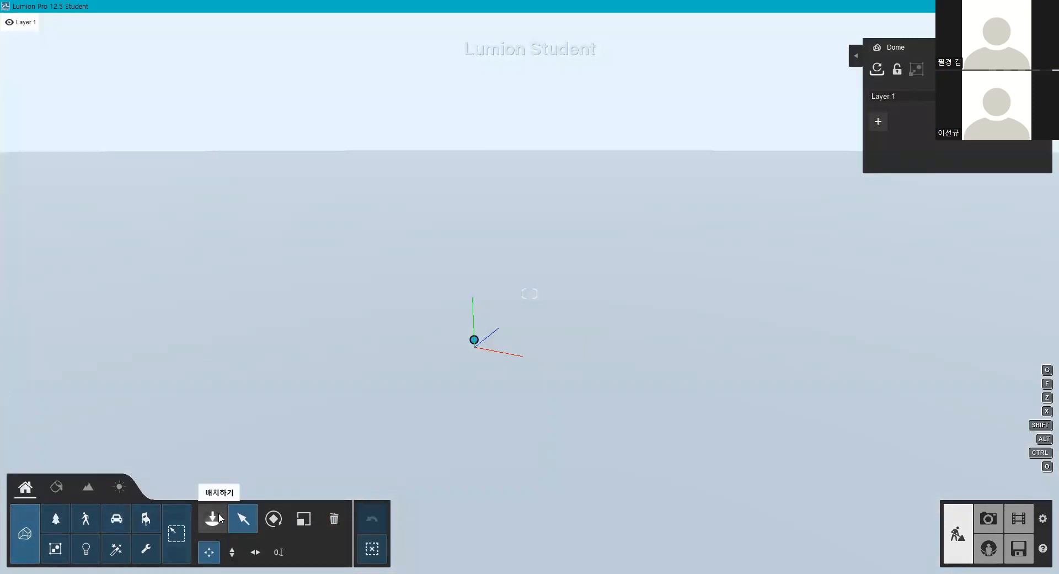
# - Choose the Collada file 제목없음.dae from the desktop's 챌린지\0729 folder as a new model to import
pyautogui.click(212, 529)
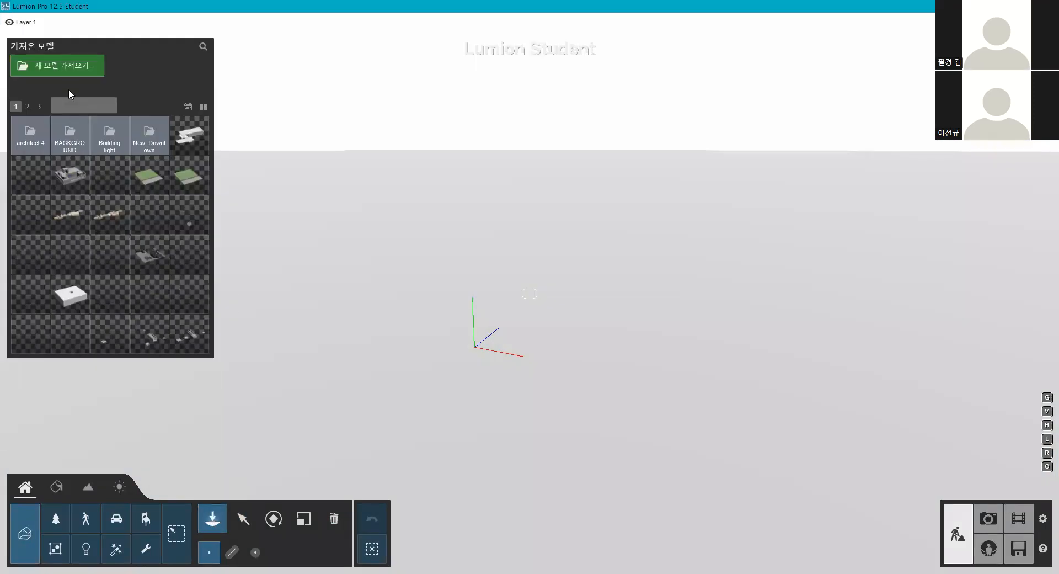
pyautogui.click(79, 69)
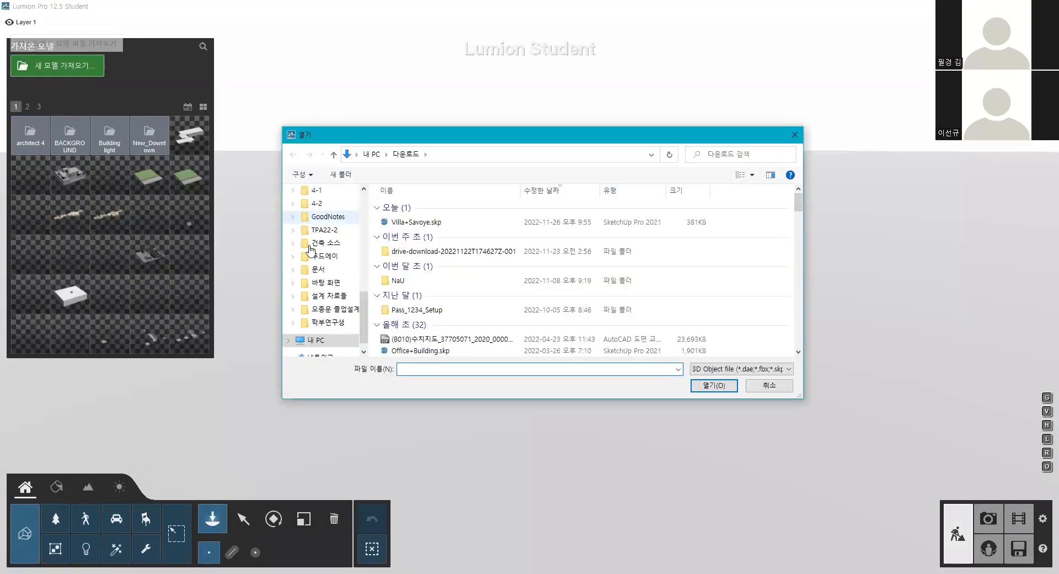
pyautogui.scroll(5, 307, 251)
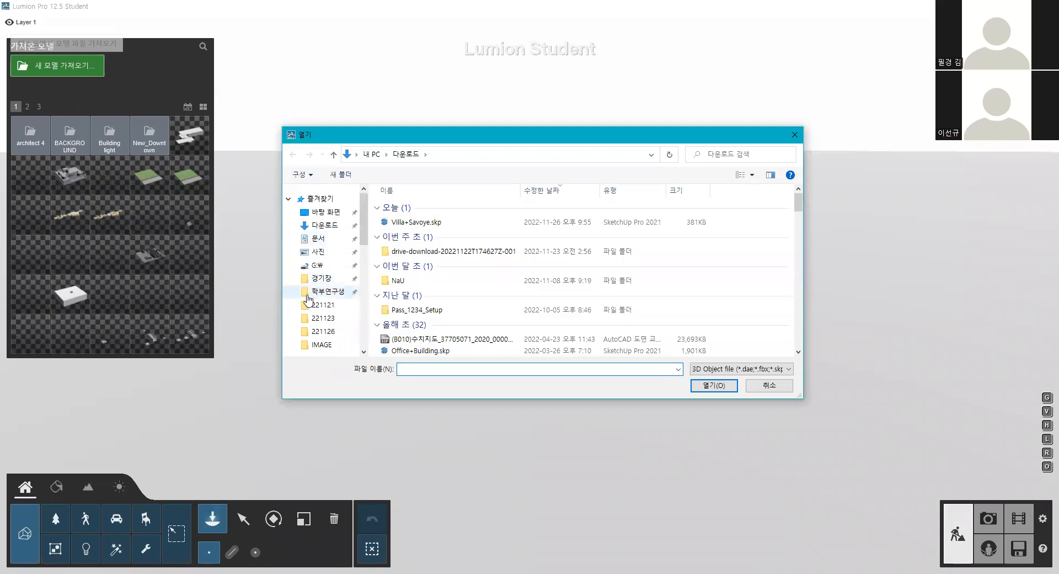
pyautogui.scroll(2, 316, 300)
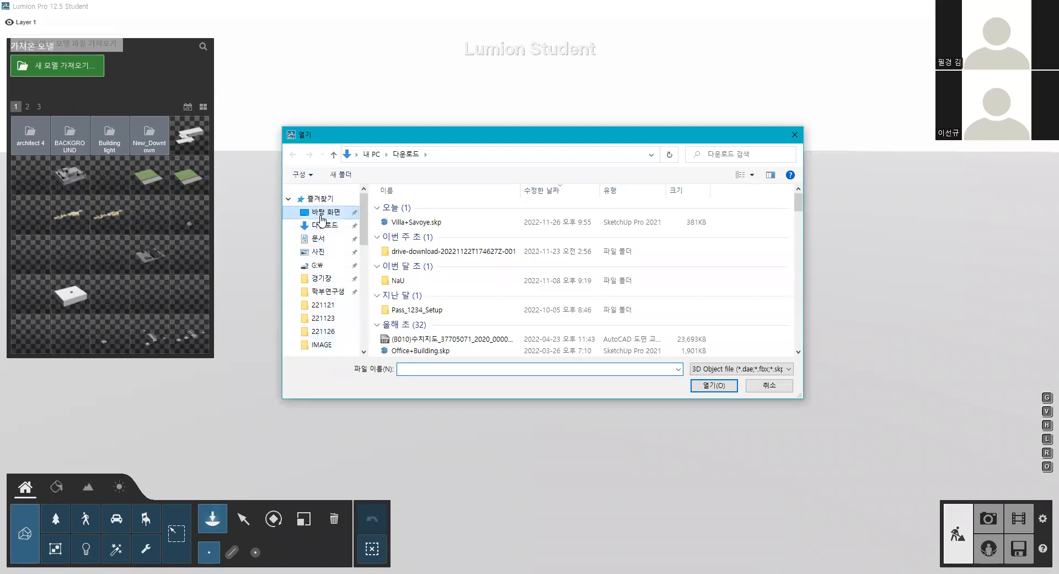
pyautogui.click(324, 212)
pyautogui.doubleClick(687, 260)
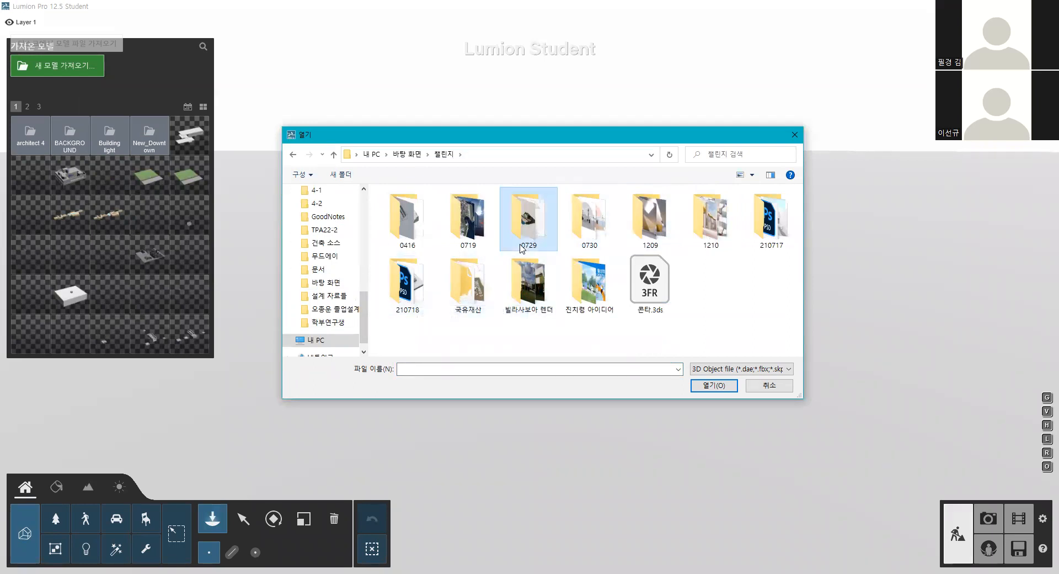
pyautogui.doubleClick(529, 220)
pyautogui.click(723, 369)
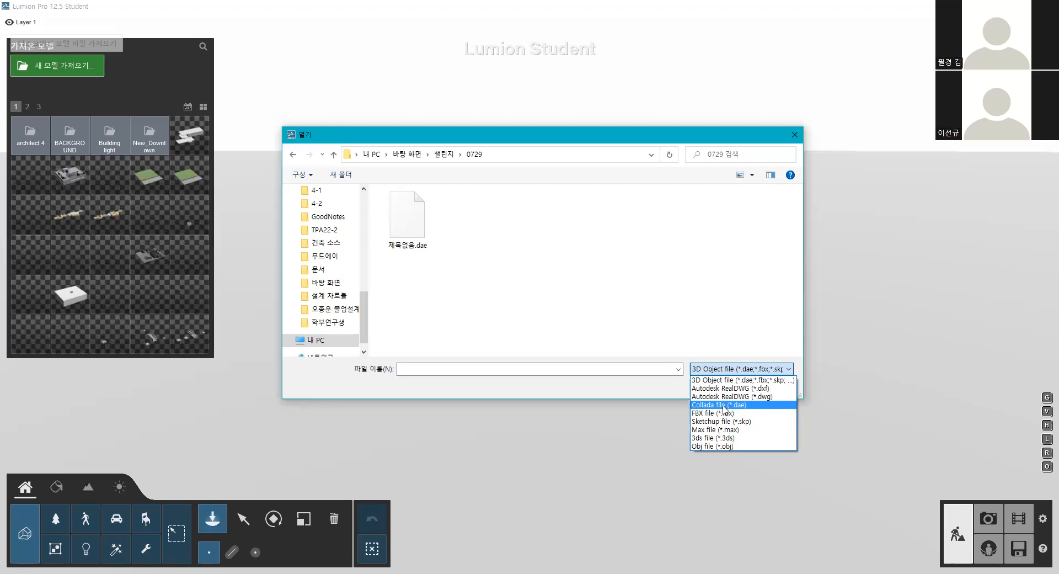
pyautogui.click(724, 406)
pyautogui.click(398, 239)
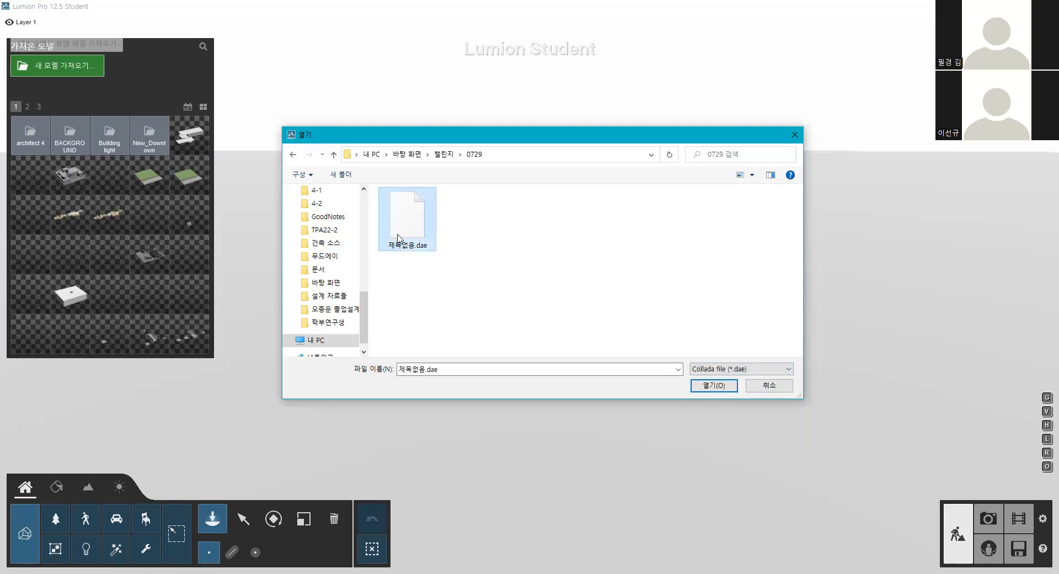
pyautogui.click(714, 386)
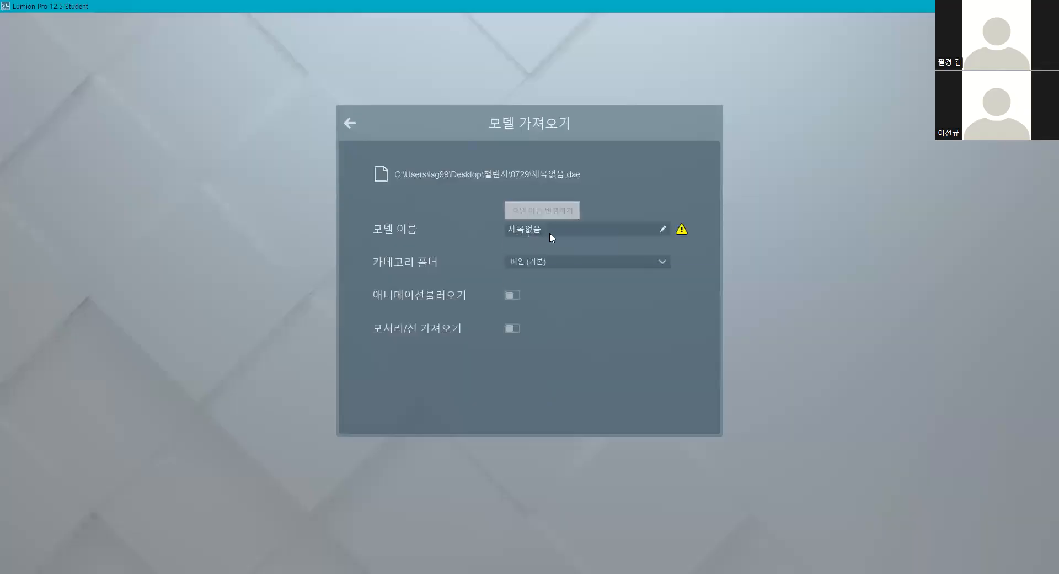
# - Import the model under the name 221126 diagram and place it in the scene
pyautogui.moveTo(550, 231); pyautogui.dragTo(337, 228)
pyautogui.write('221126 diagram')
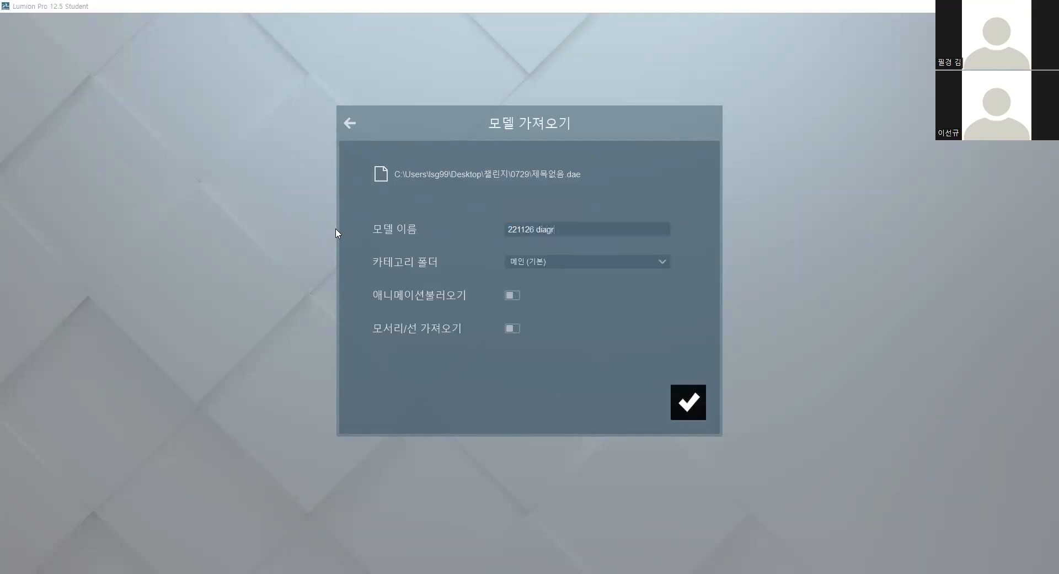
pyautogui.click(687, 399)
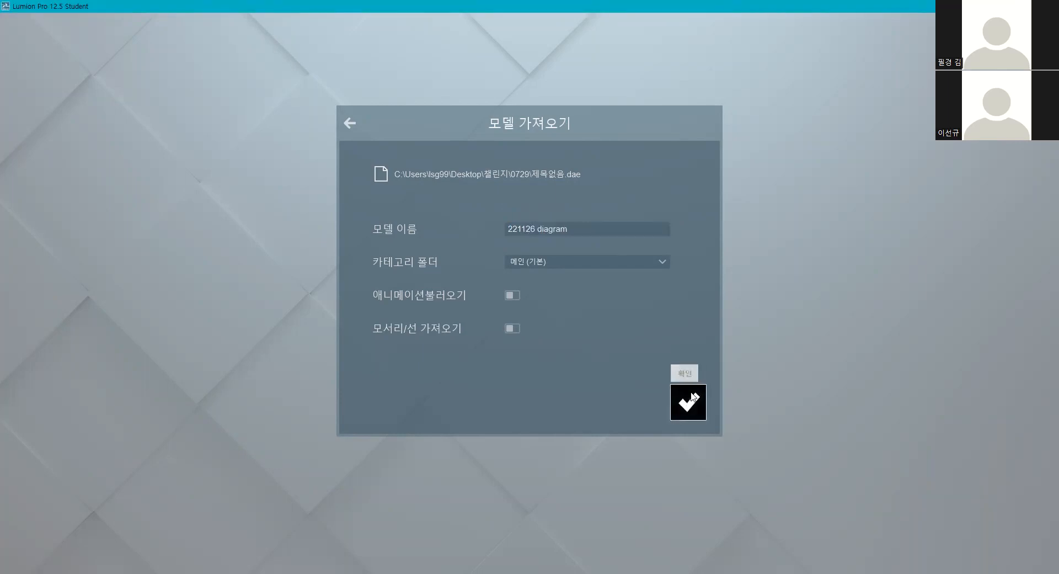
pyautogui.click(686, 399)
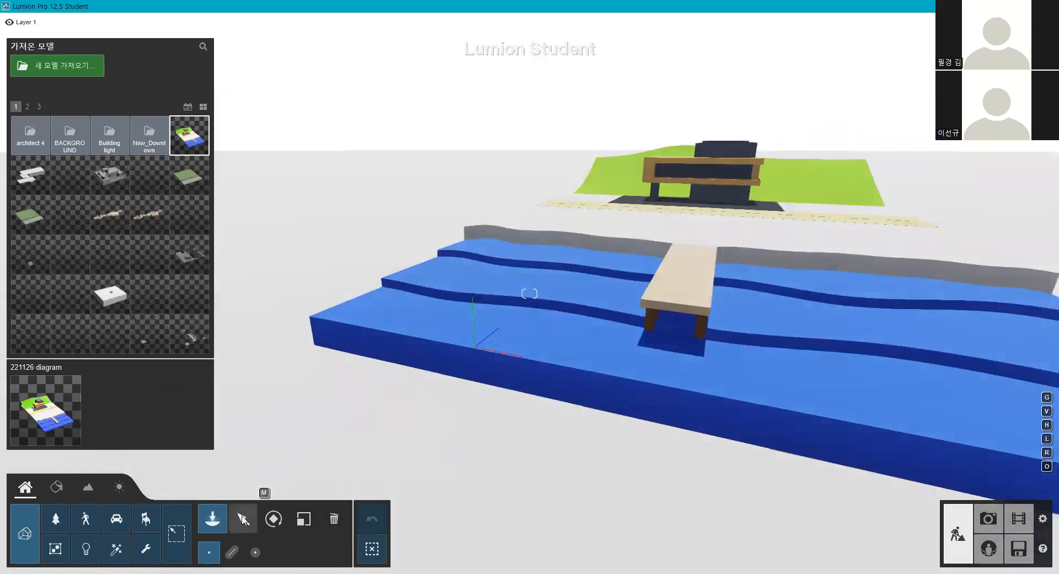
pyautogui.click(342, 382)
# - Examine the whole placed diagram model from above, from the blue water steps to the green hill
pyautogui.moveTo(529, 293); pyautogui.dragTo(610, 364, button='right')
pyautogui.press('d')
pyautogui.press('q')
pyautogui.press('s')
pyautogui.press('d')
pyautogui.press('q')
pyautogui.press('w')
pyautogui.press('s')
pyautogui.press('a')
pyautogui.press('q')
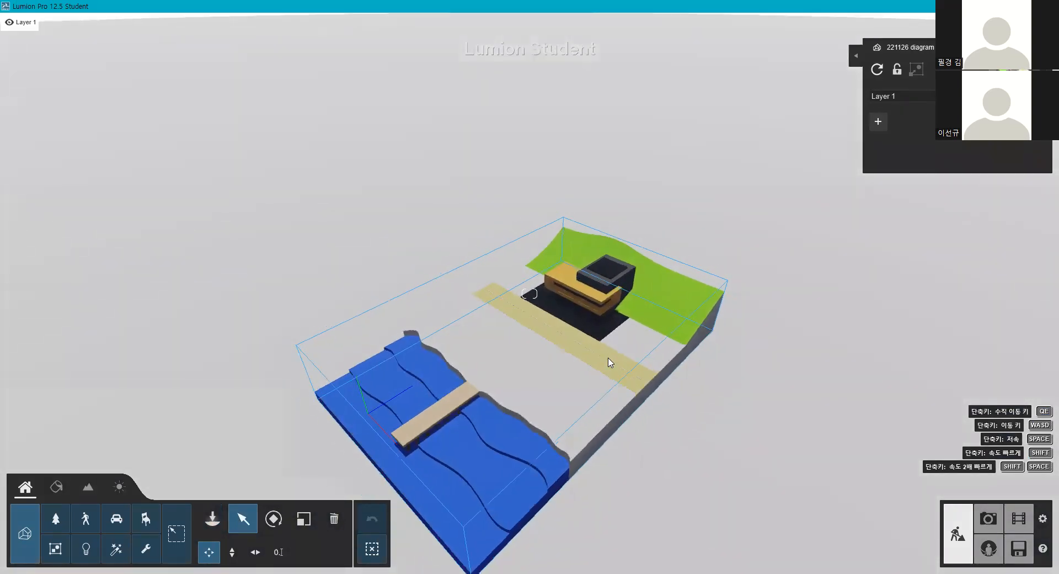
pyautogui.press('s')
pyautogui.press('e')
pyautogui.press('q')
pyautogui.press('w')
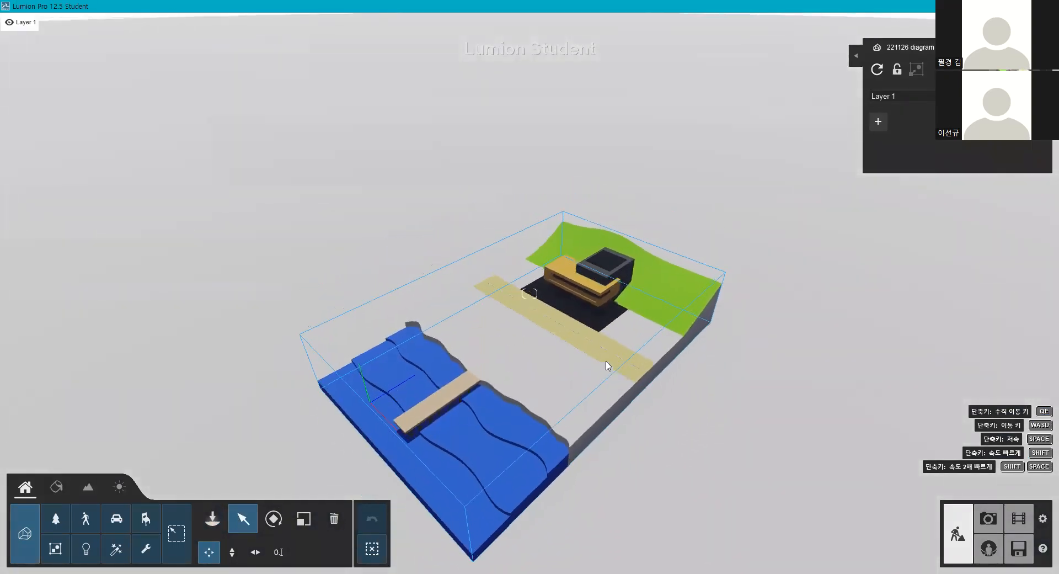
pyautogui.press('w')
# - Select the 221126 diagram model instead of the dome and re-import it from its source file
pyautogui.click(607, 367)
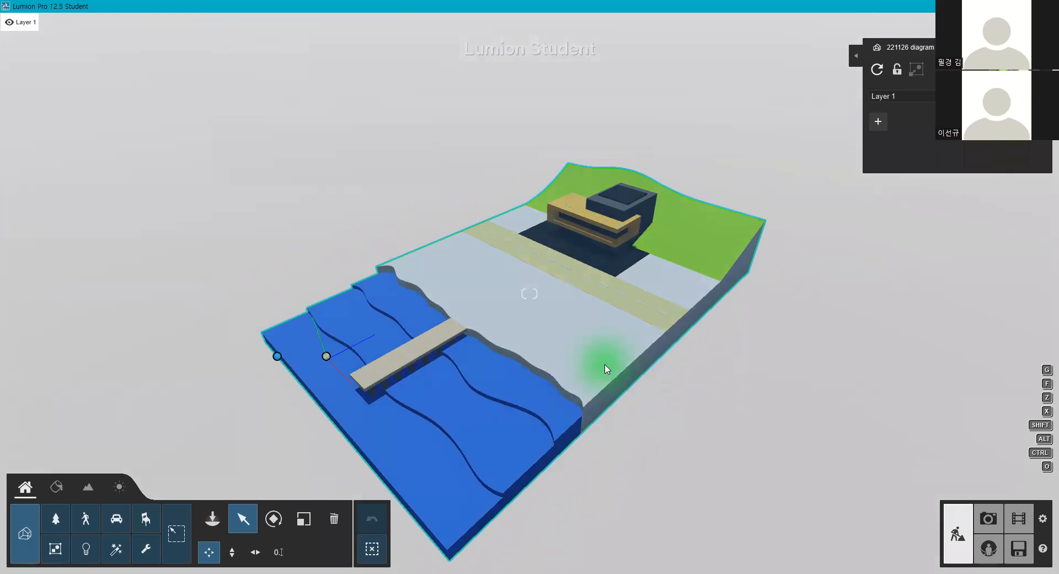
pyautogui.click(435, 155)
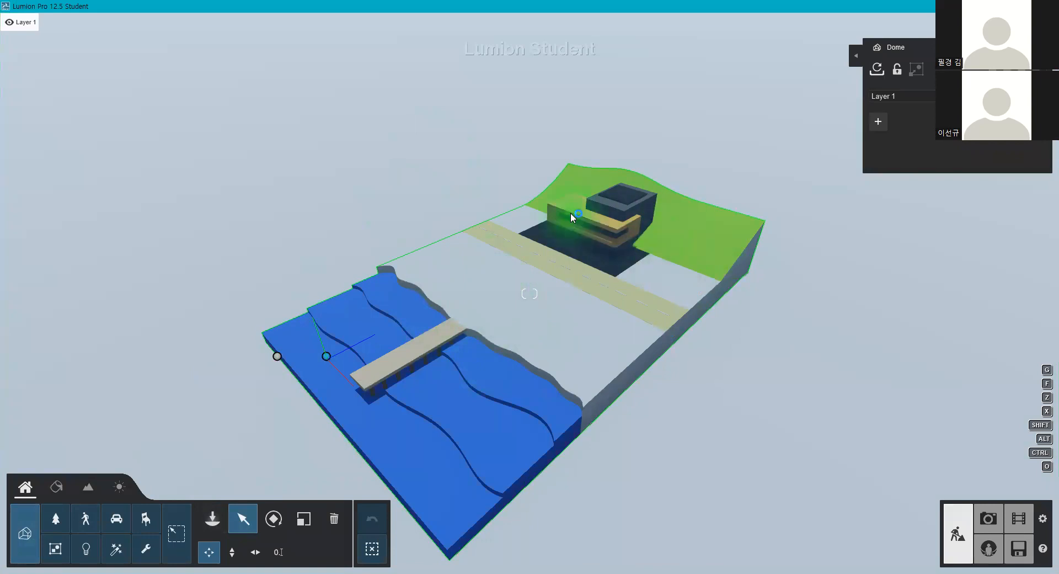
pyautogui.click(548, 265)
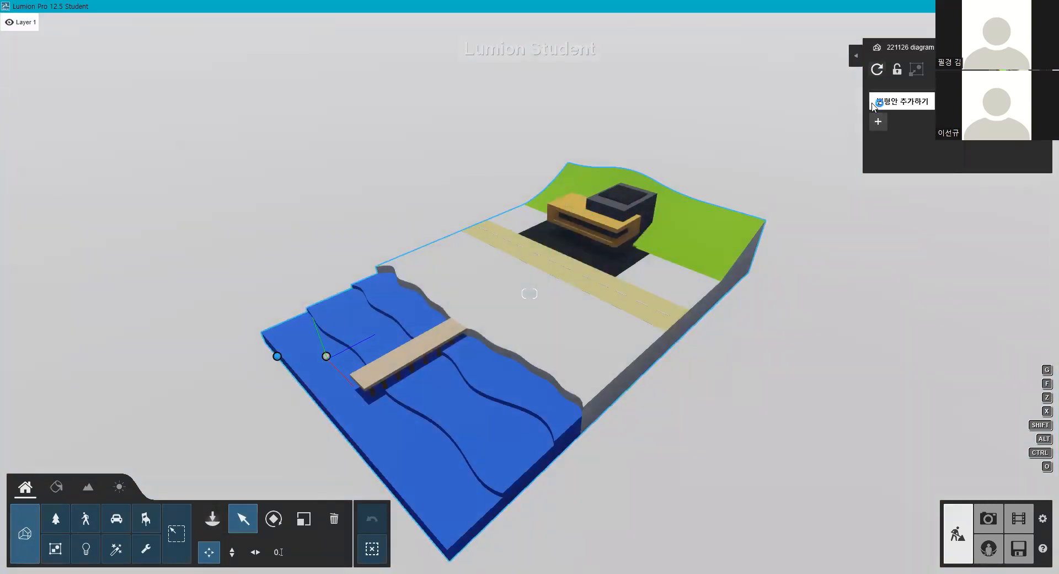
pyautogui.click(877, 70)
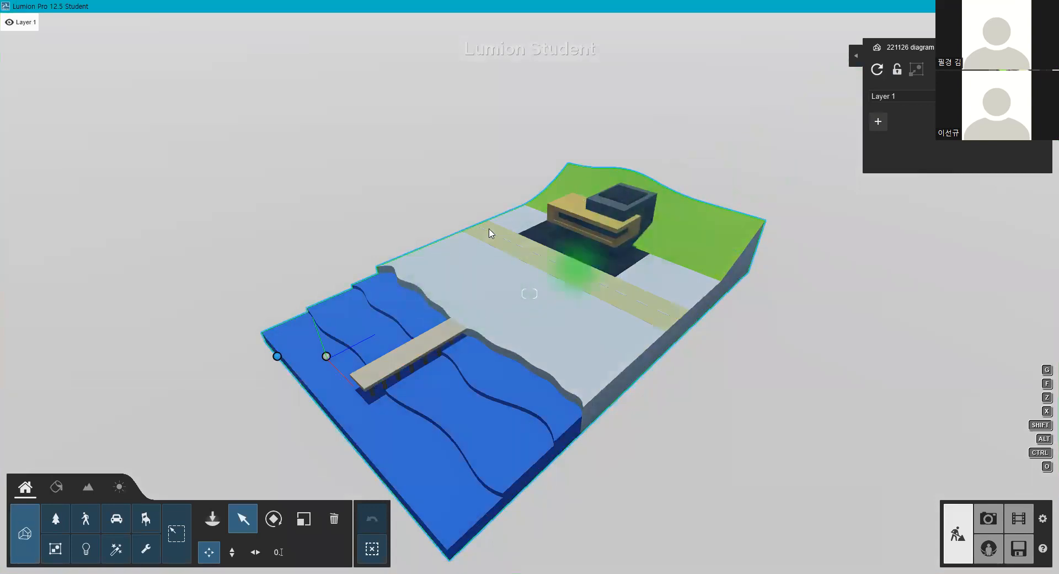
# - Inspect the dark building block on the hillside up close and the whole model from farther away
pyautogui.press('w')
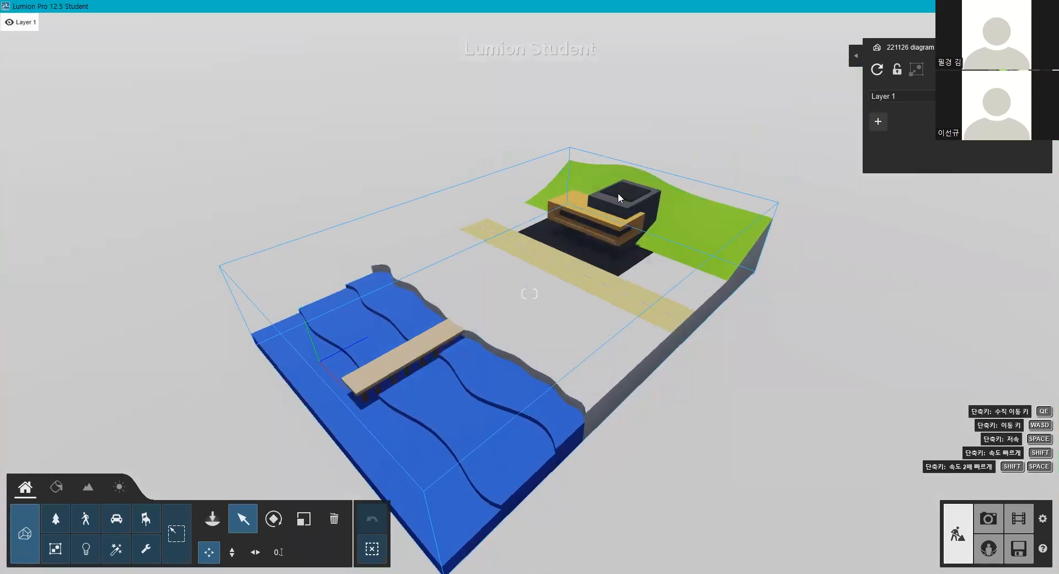
pyautogui.press('d')
pyautogui.moveTo(584, 189); pyautogui.dragTo(539, 305, button='middle')
pyautogui.scroll(3, 538, 306)
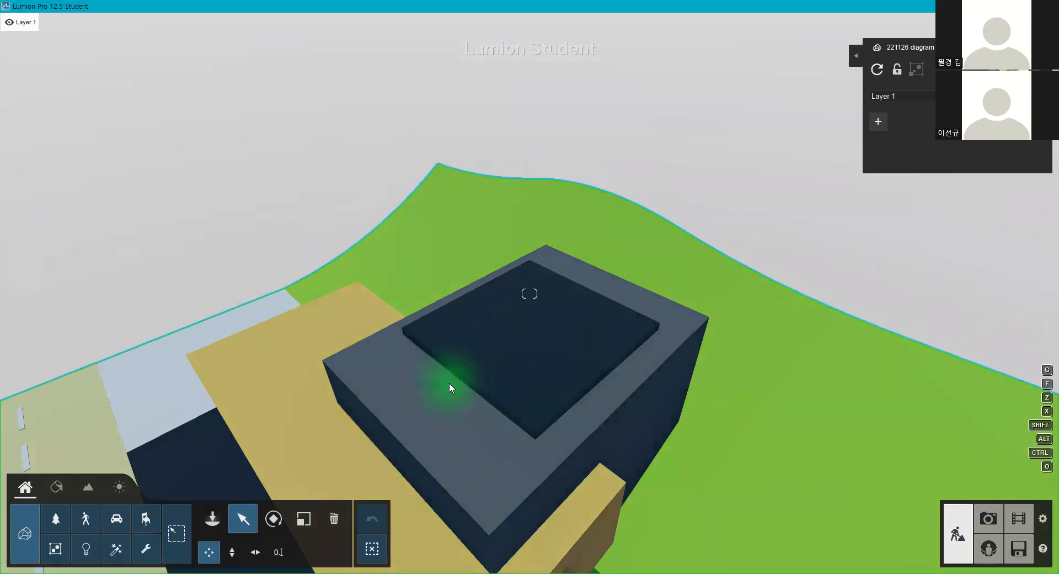
pyautogui.press('s')
pyautogui.press('s')
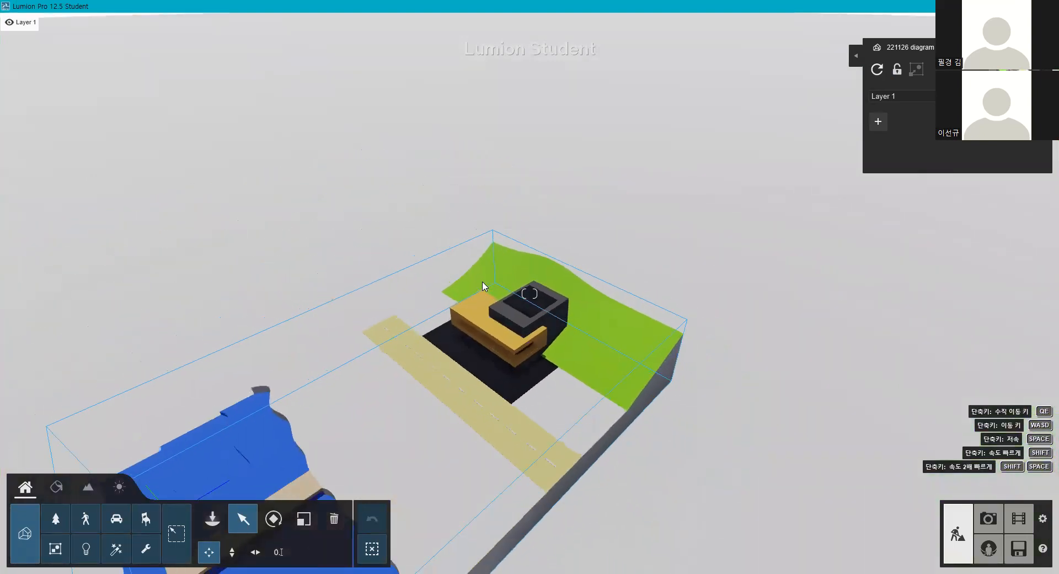
pyautogui.moveTo(479, 279); pyautogui.dragTo(447, 259, button='right')
pyautogui.press('a')
pyautogui.press('d')
pyautogui.press('s')
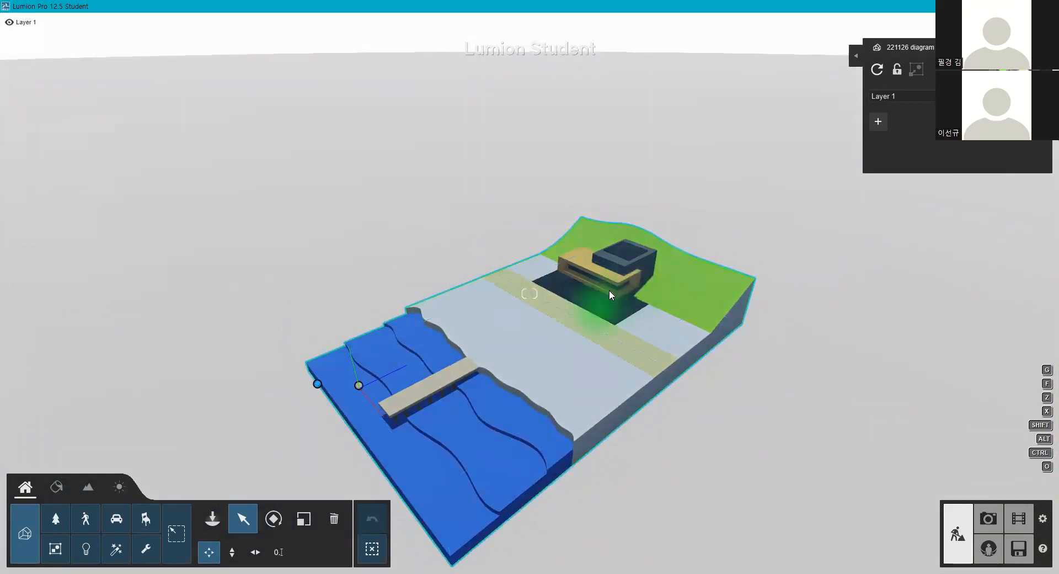
# - Re-import the selected 221126 diagram model from the chosen source file 제목없음.dae
pyautogui.click(882, 72)
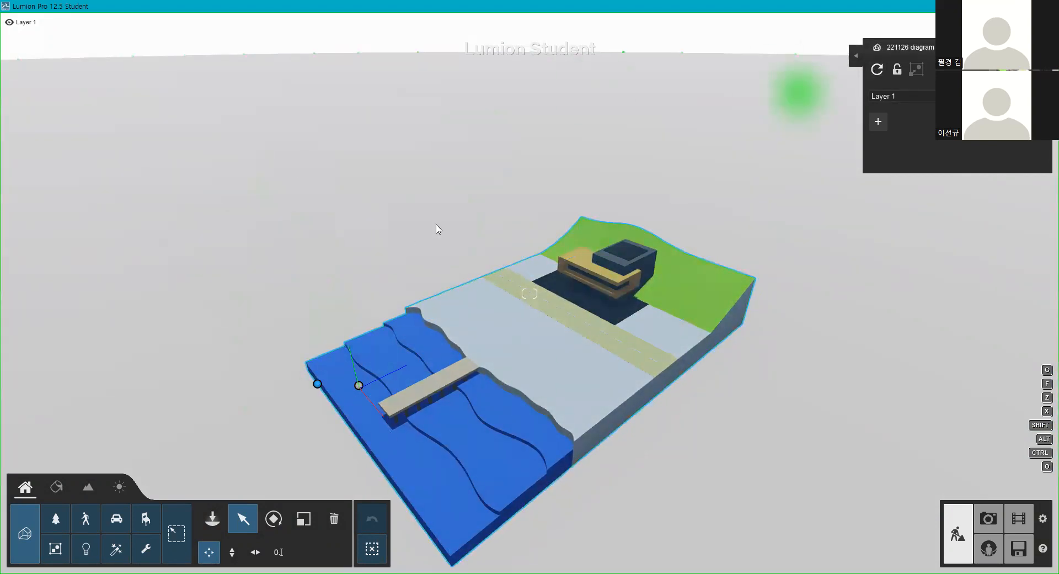
pyautogui.click(878, 70)
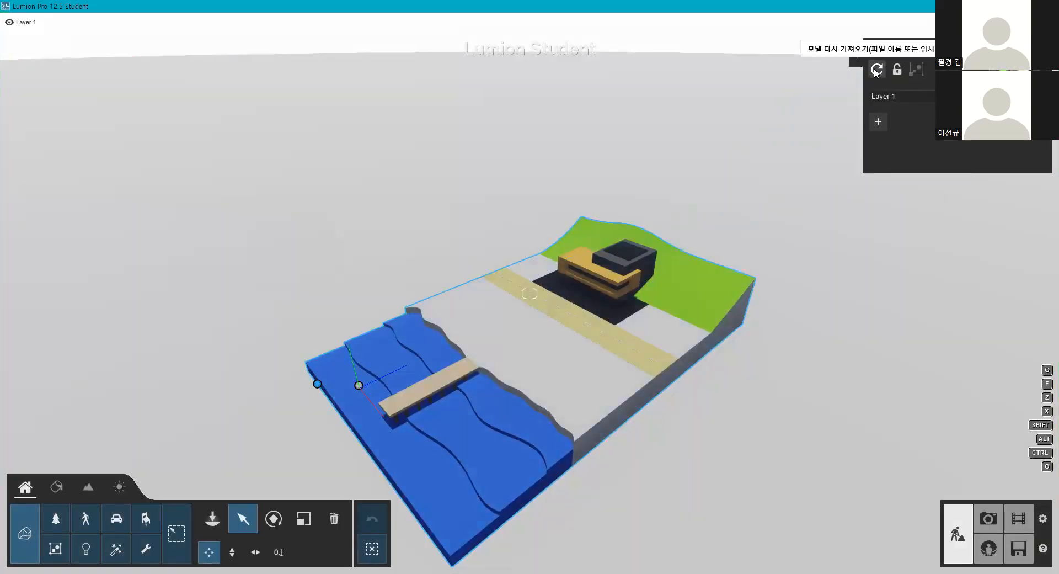
pyautogui.click(877, 71)
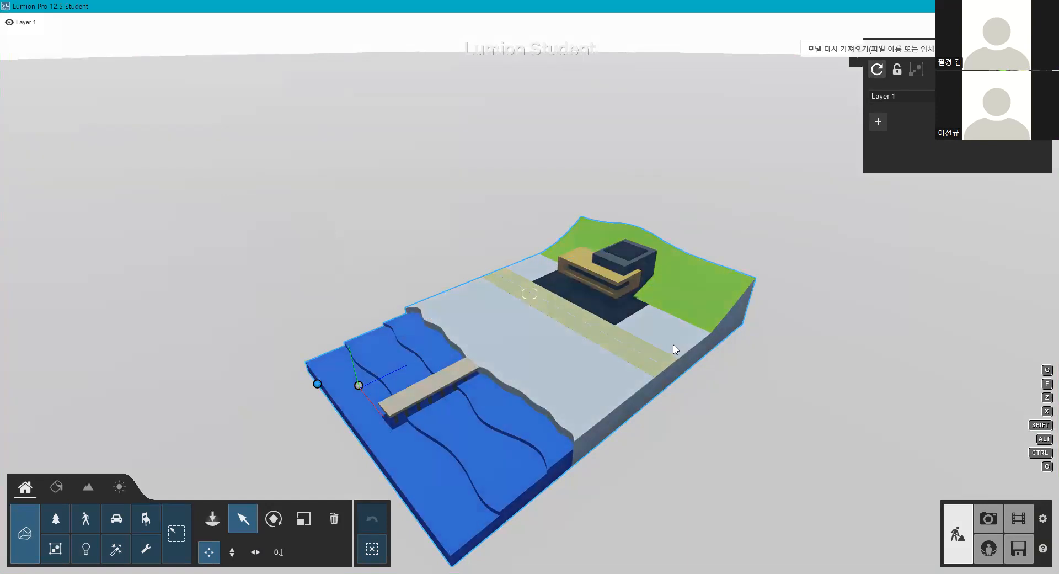
pyautogui.click(880, 71)
pyautogui.click(423, 243)
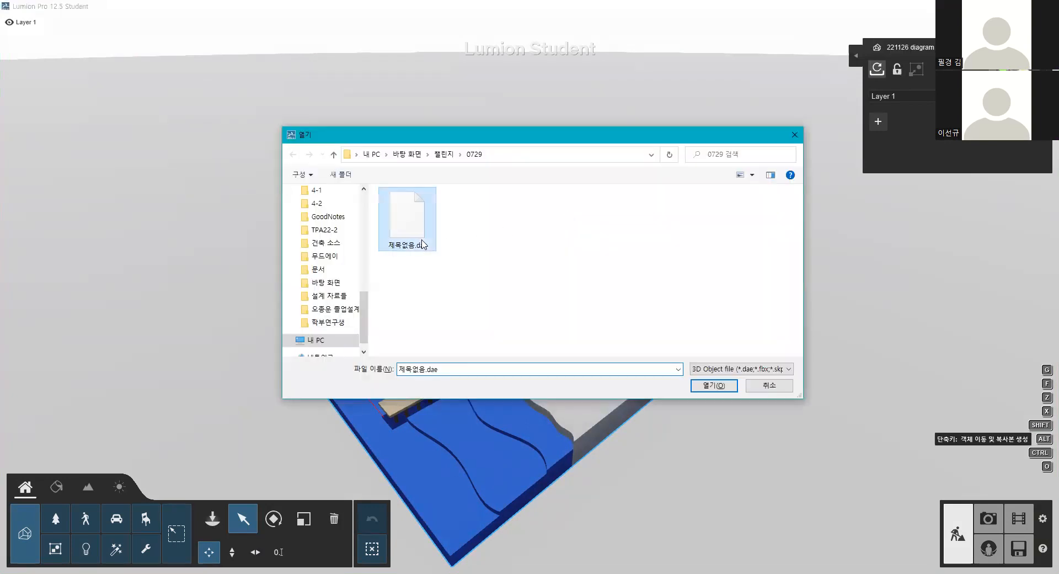
pyautogui.press('Return')
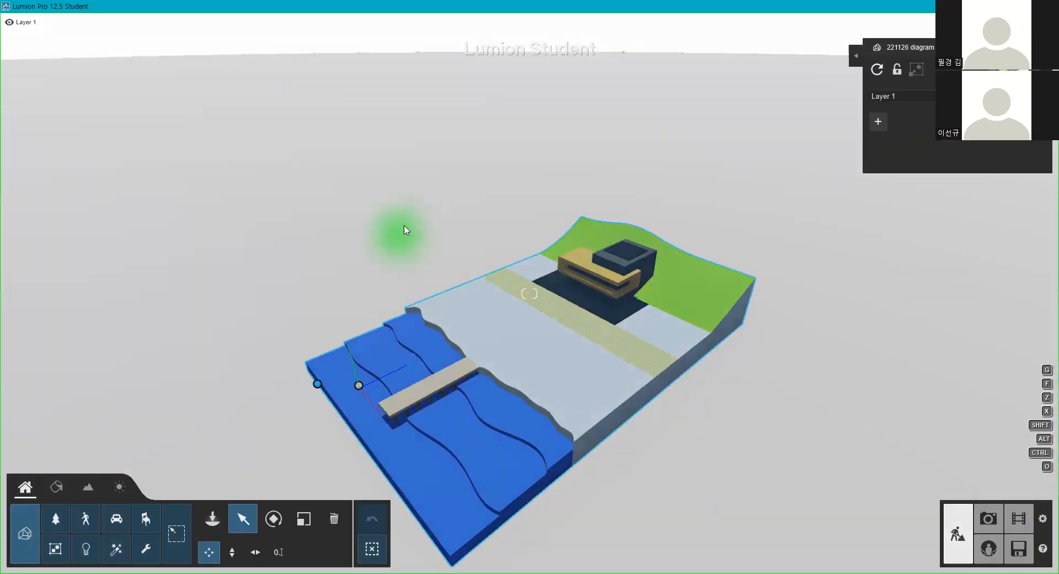
# - Open the material library for the green hill in the material editor and view the 3D Grass materials without assigning one
pyautogui.click(56, 486)
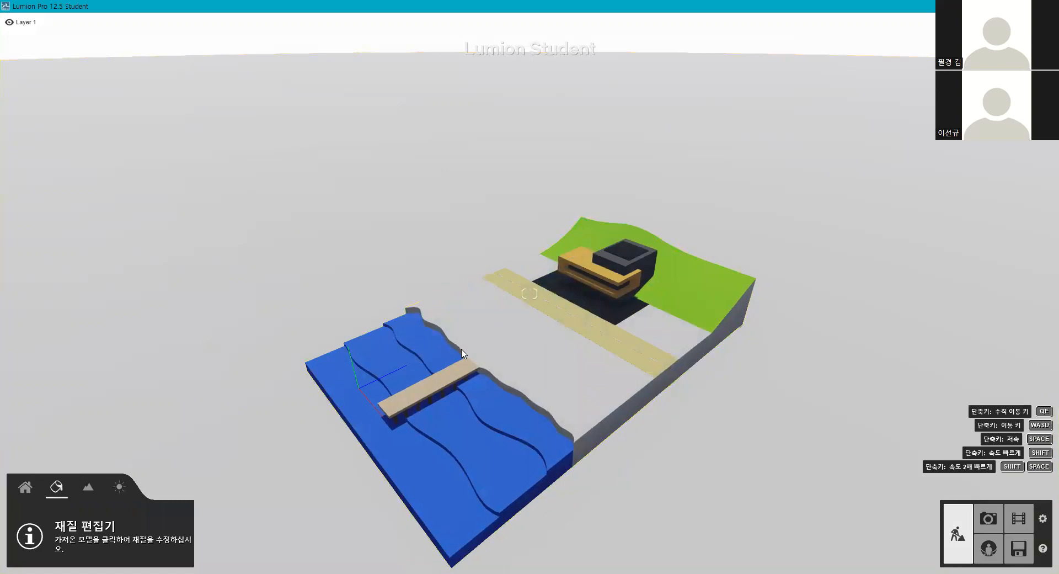
pyautogui.press('q')
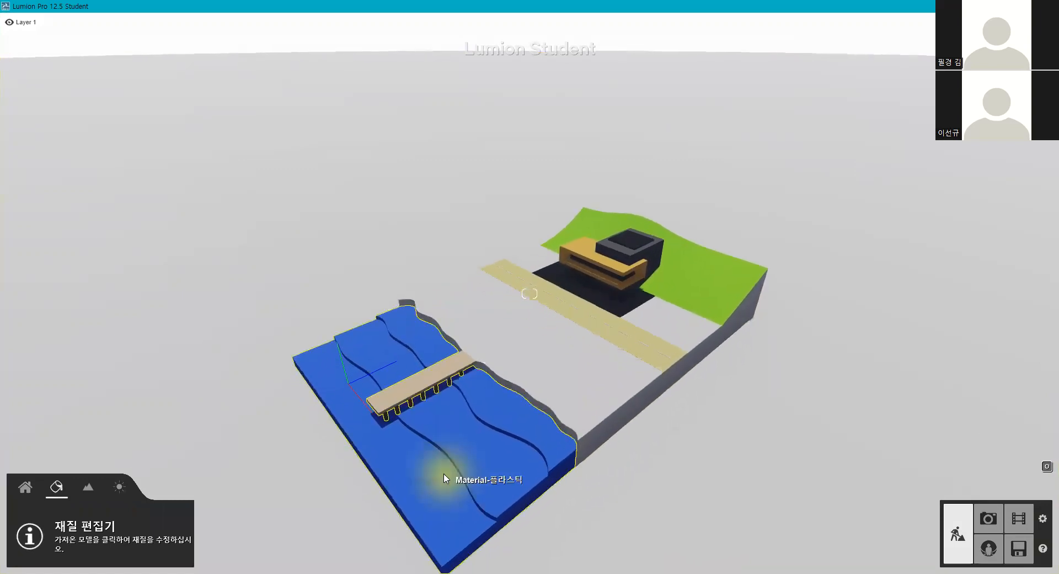
pyautogui.scroll(1, 445, 478)
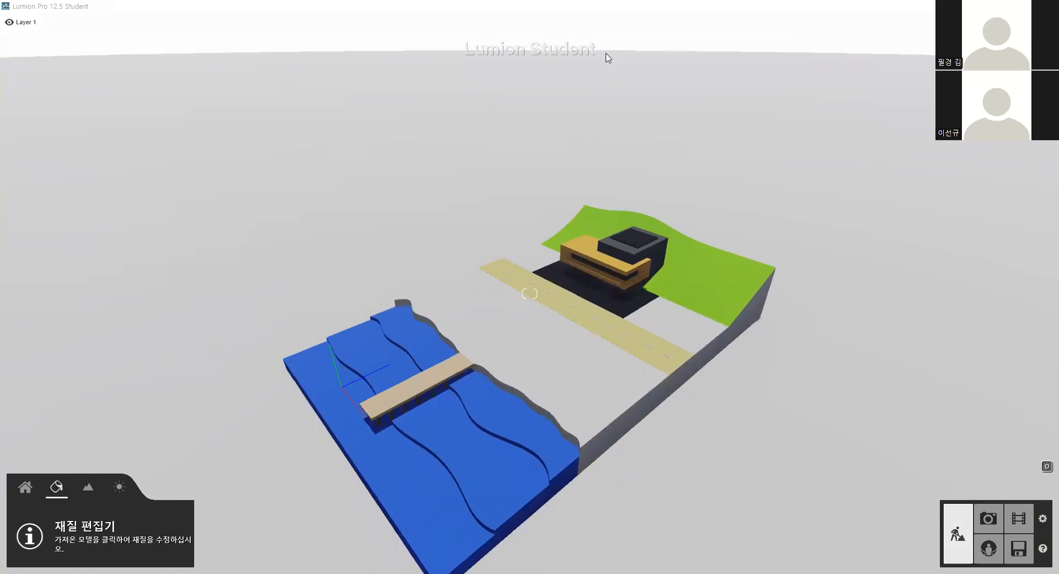
pyautogui.click(665, 267)
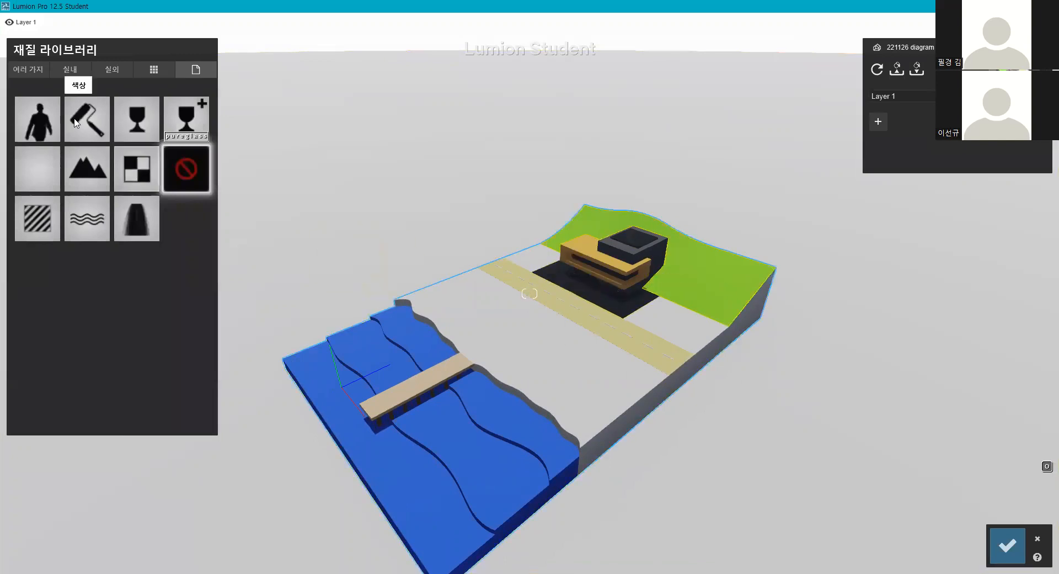
pyautogui.click(9, 72)
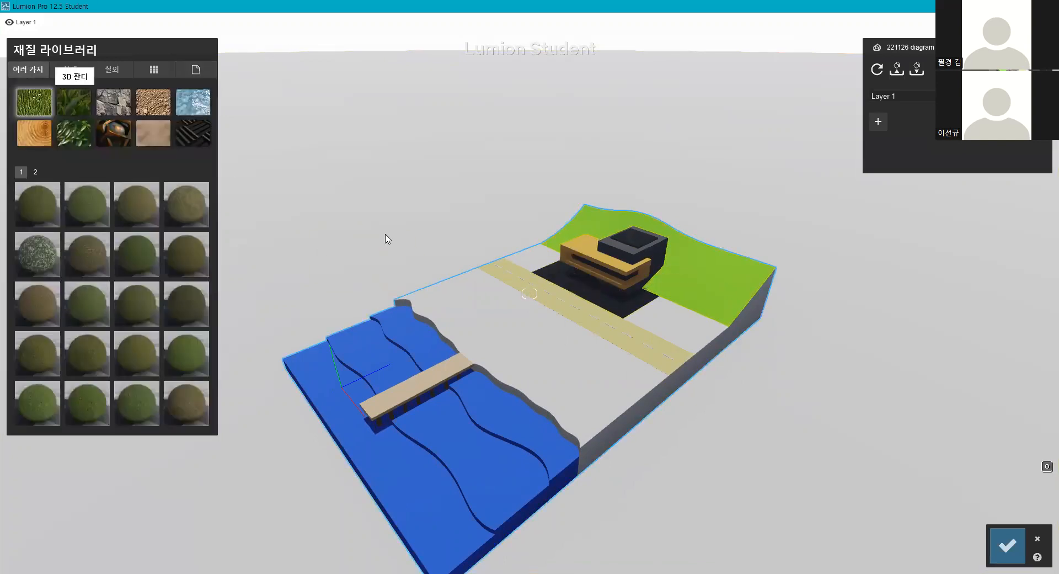
pyautogui.click(1007, 545)
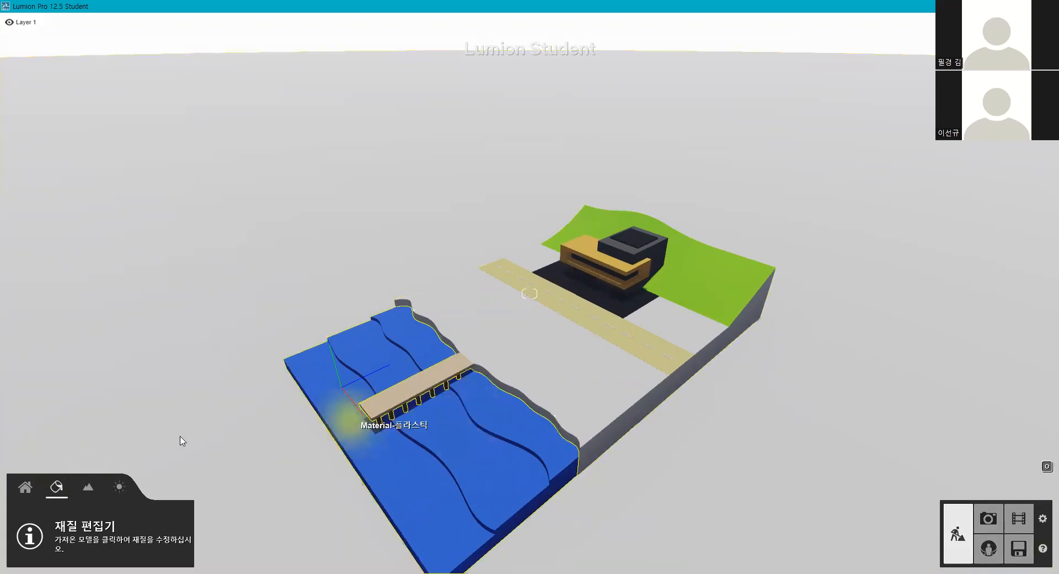
# - Assign the Color material to the orange front block of the building, set its colour to white and save the change
pyautogui.press('w')
pyautogui.press('q')
pyautogui.press('w')
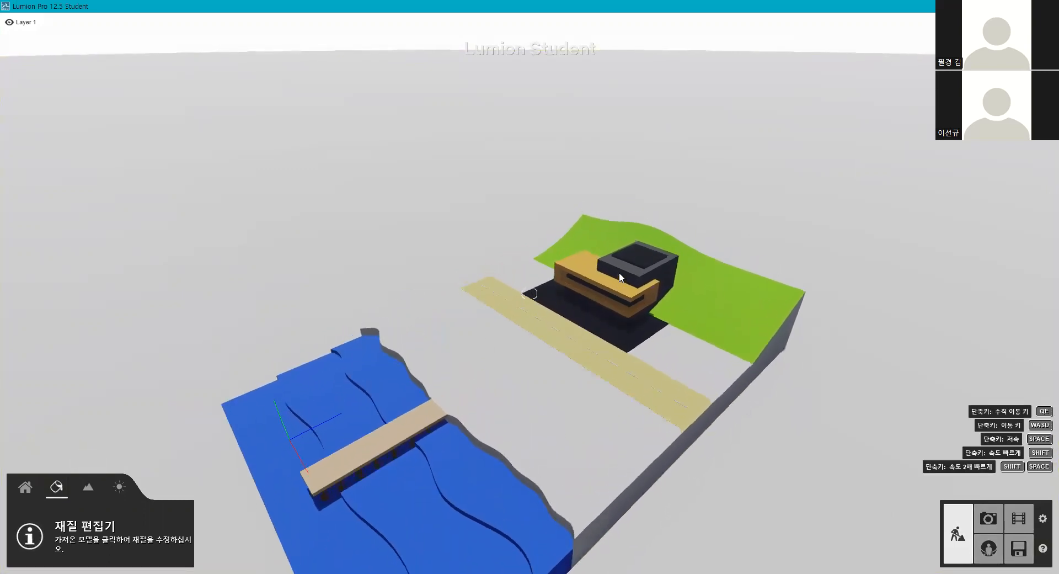
pyautogui.moveTo(619, 273); pyautogui.dragTo(619, 182, button='middle')
pyautogui.press('w')
pyautogui.press('e')
pyautogui.moveTo(619, 265); pyautogui.dragTo(619, 221, button='right')
pyautogui.press('d')
pyautogui.press('q')
pyautogui.press('a')
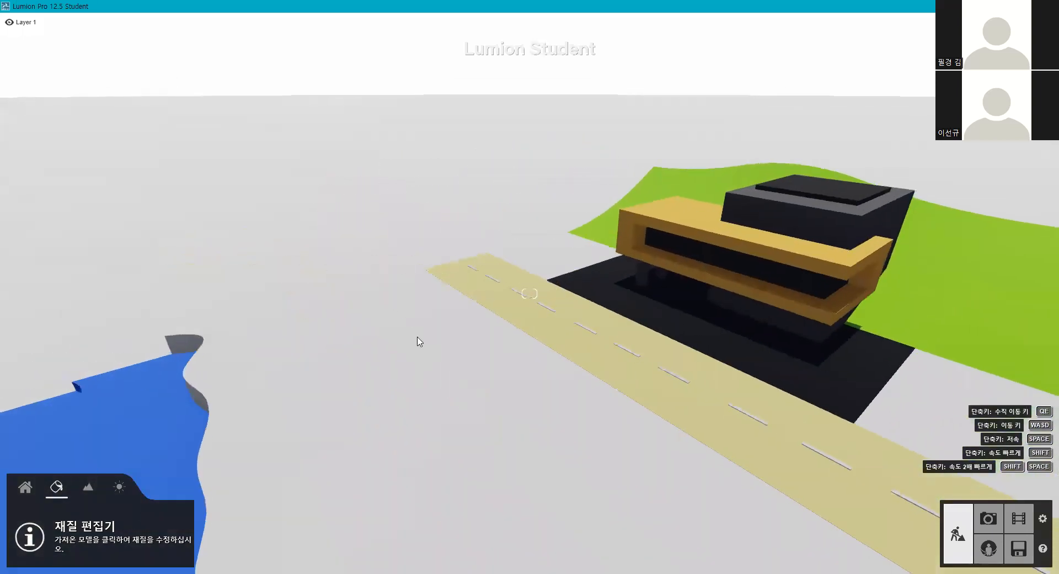
pyautogui.moveTo(418, 340); pyautogui.dragTo(400, 289, button='right')
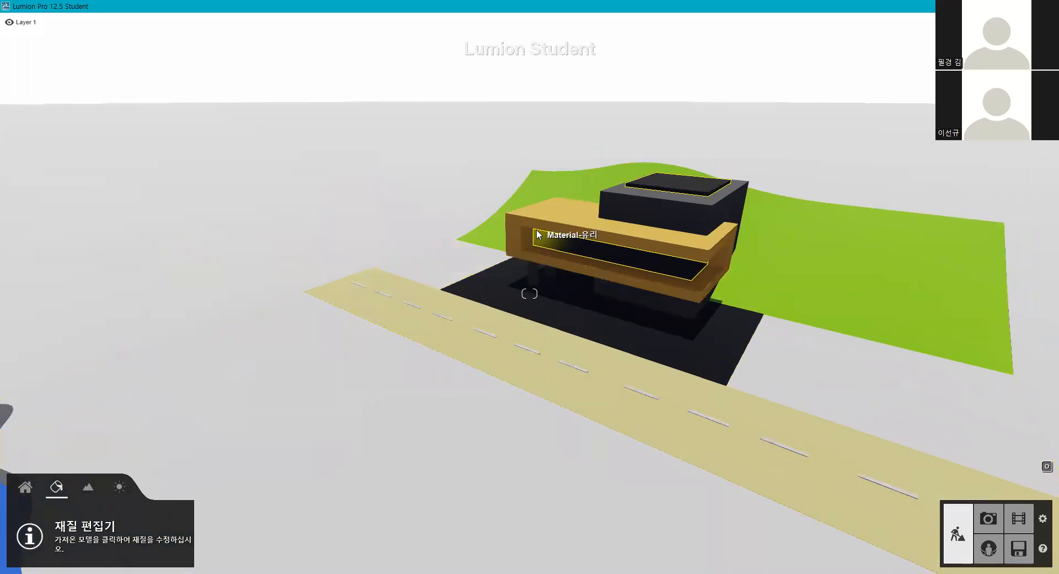
pyautogui.click(550, 221)
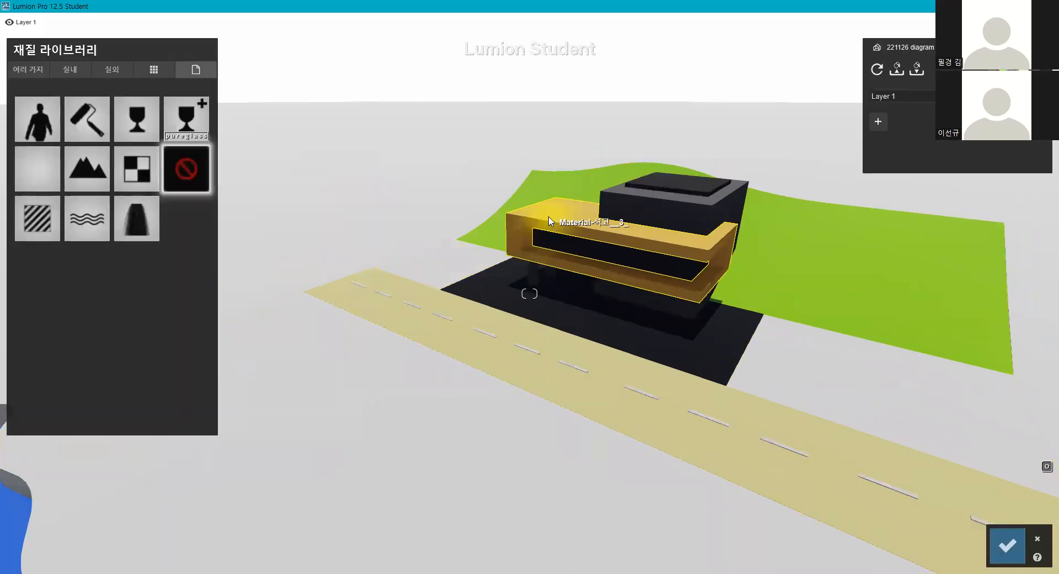
pyautogui.click(79, 142)
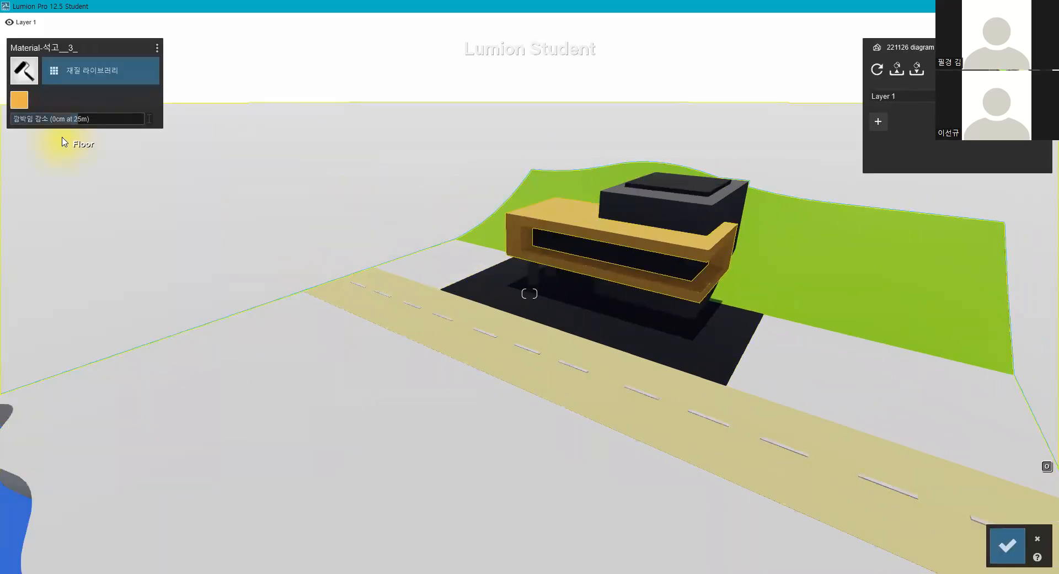
pyautogui.click(19, 99)
pyautogui.moveTo(177, 97); pyautogui.dragTo(170, 60)
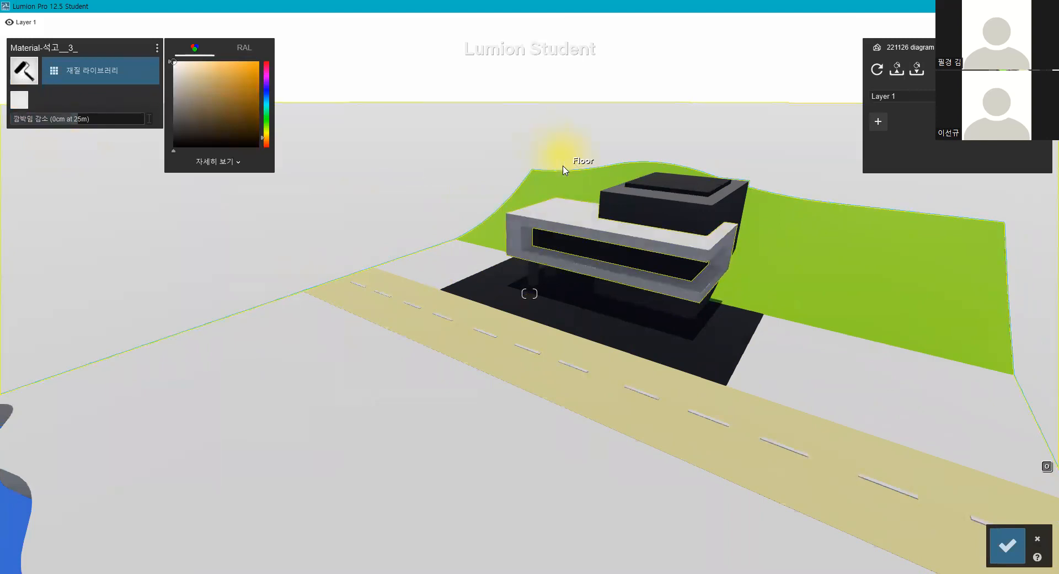
pyautogui.click(1006, 543)
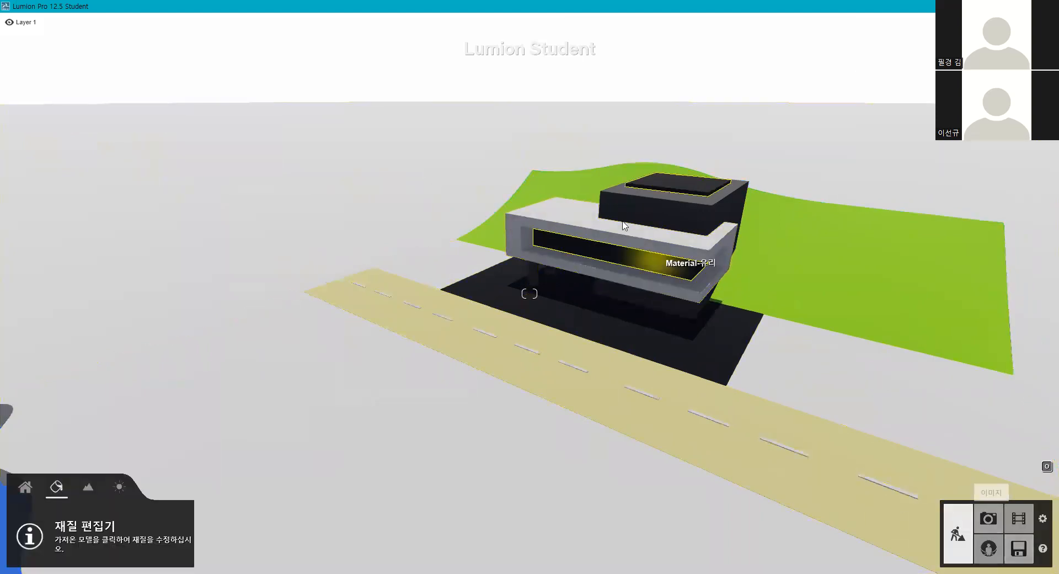
# - Assign the Color material to the dark building block behind it, set its colour to light grey and save the change
pyautogui.click(624, 218)
pyautogui.click(70, 117)
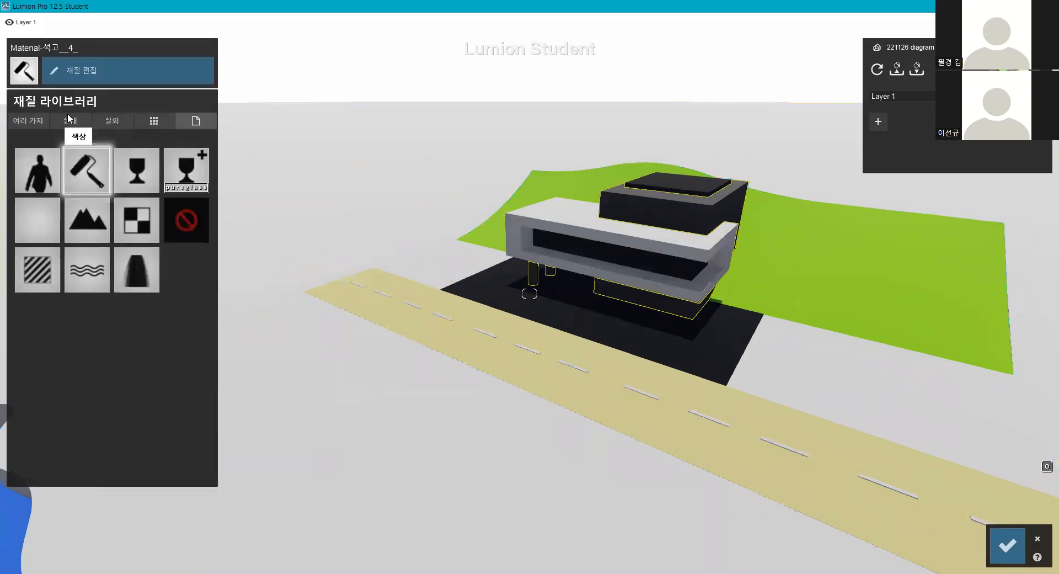
pyautogui.click(19, 100)
pyautogui.click(172, 73)
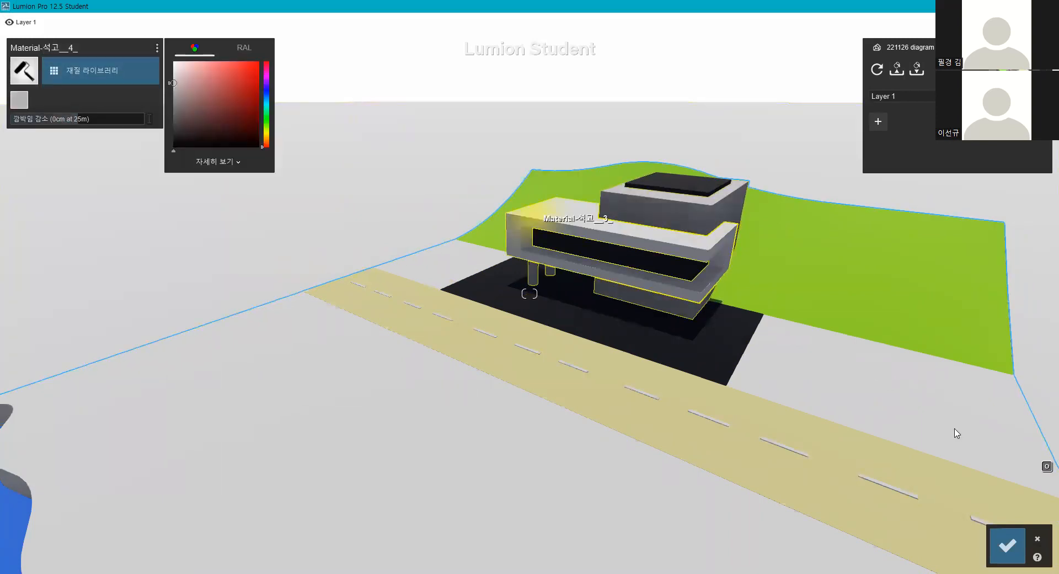
pyautogui.click(995, 548)
# - Apply a light blue pureglass material from the outdoor glass category to the building's dark window and roof panel
pyautogui.press('q')
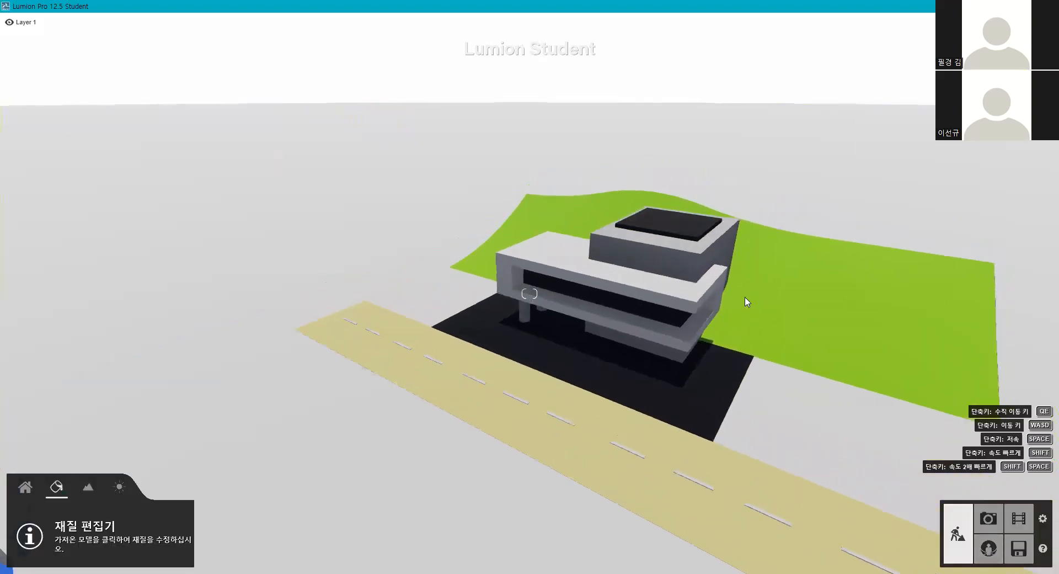
pyautogui.press('d')
pyautogui.press('w')
pyautogui.press('d')
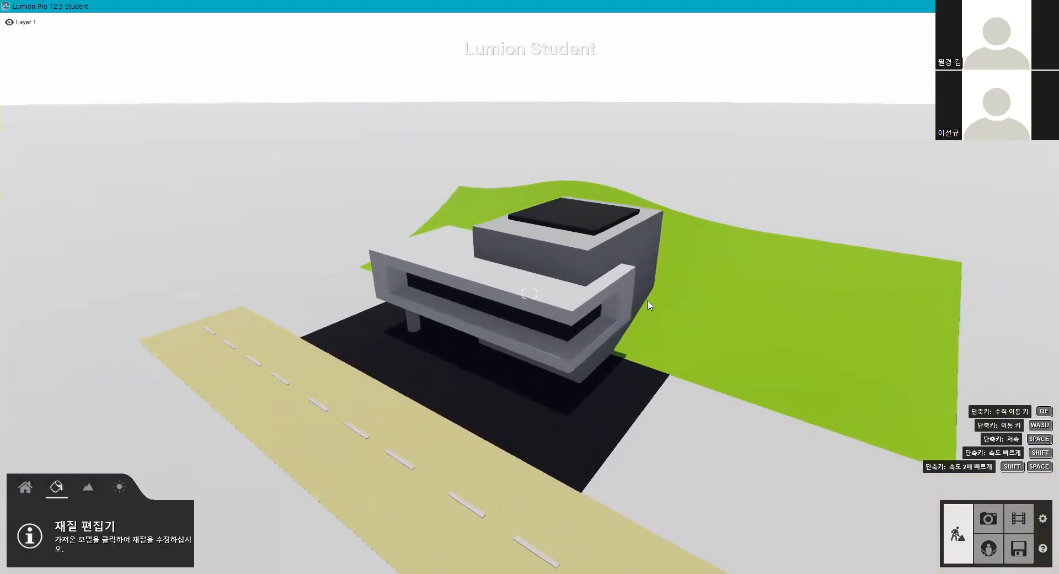
pyautogui.moveTo(622, 307); pyautogui.dragTo(541, 339, button='right')
pyautogui.press('q')
pyautogui.press('d')
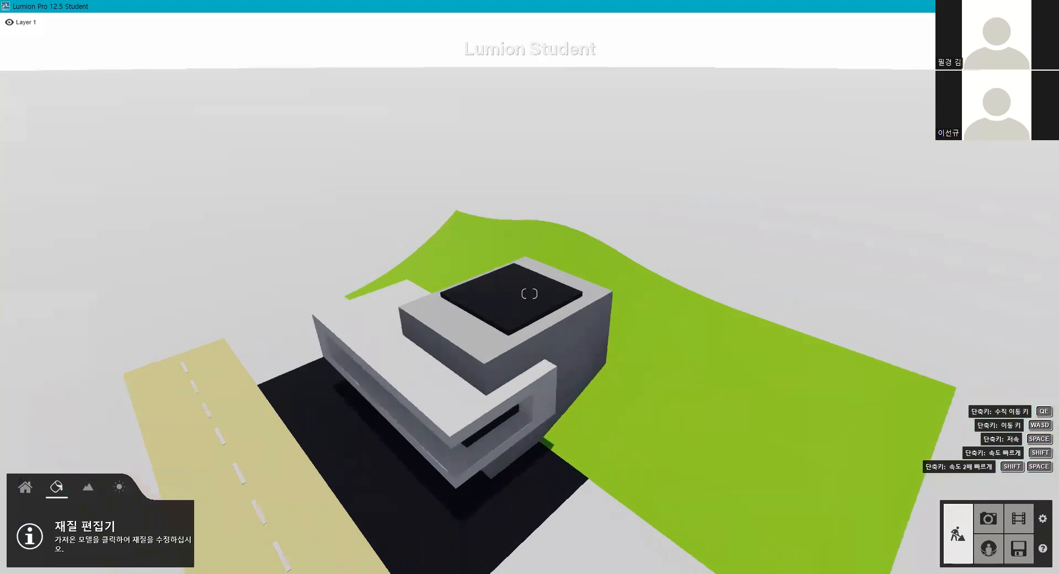
pyautogui.press('a')
pyautogui.click(554, 338)
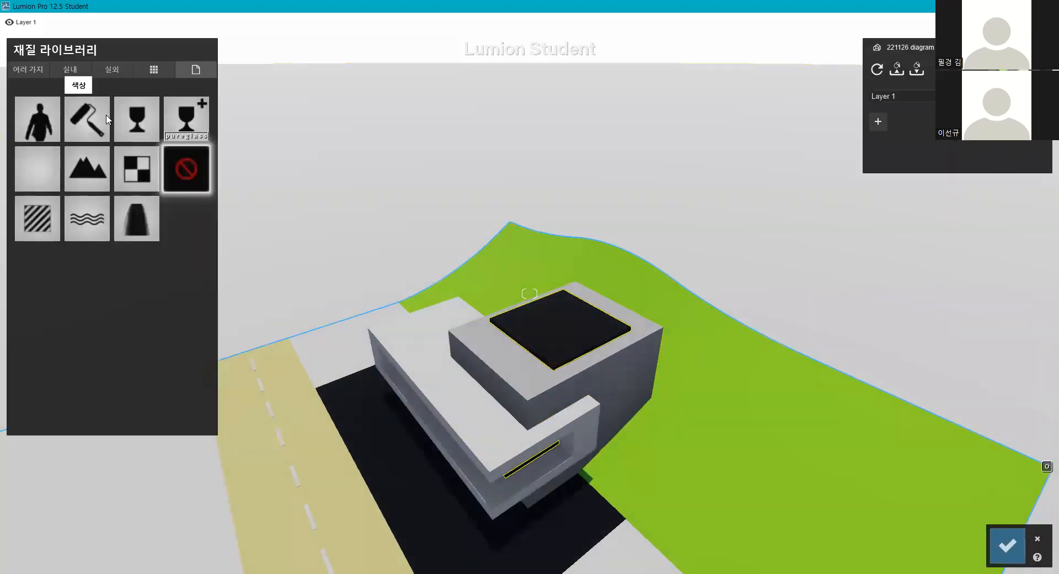
pyautogui.click(85, 69)
pyautogui.click(74, 102)
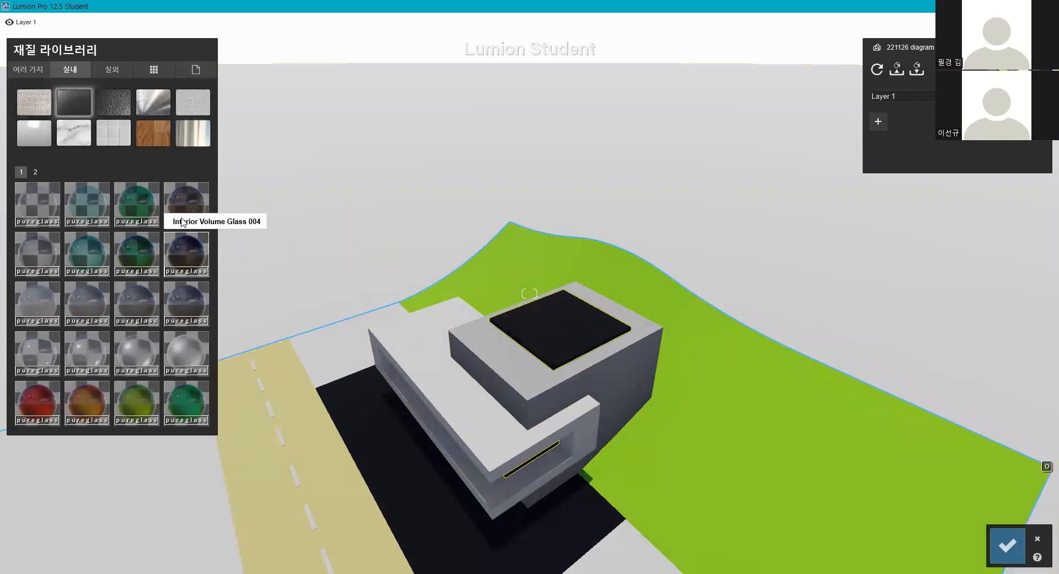
pyautogui.click(113, 70)
pyautogui.click(113, 103)
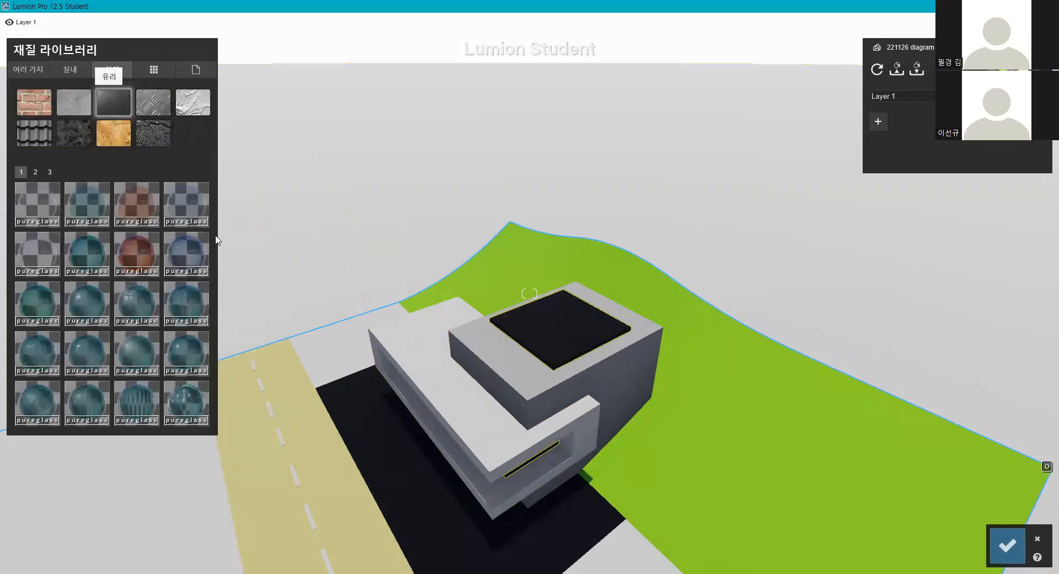
pyautogui.click(192, 267)
# - Select the green hill surface and bring up the library's lawn grass materials, next to the 3D Grass category
pyautogui.press('e')
pyautogui.moveTo(543, 407); pyautogui.dragTo(544, 284, button='right')
pyautogui.press('e')
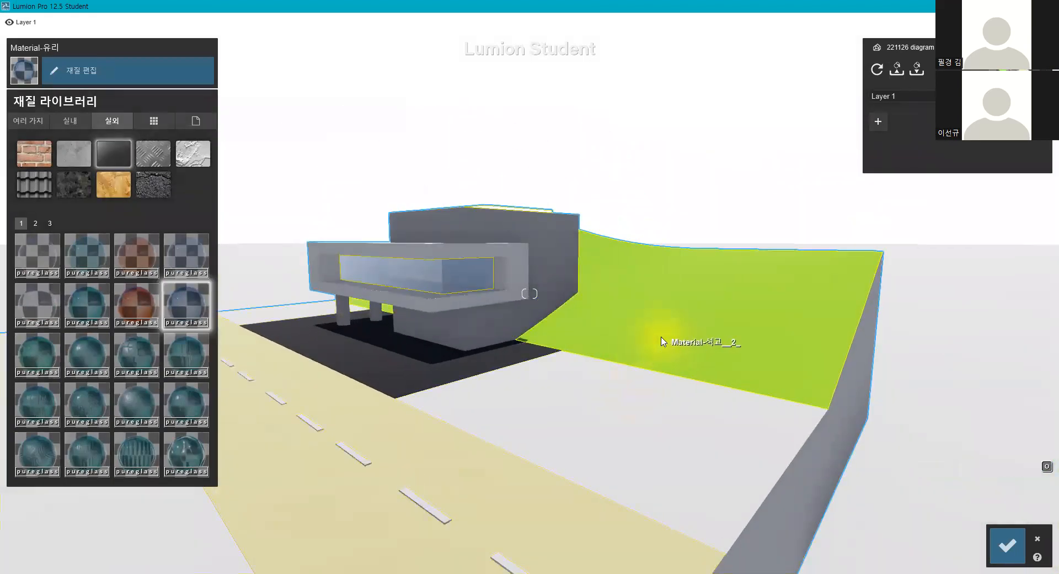
pyautogui.click(701, 334)
pyautogui.press('d')
pyautogui.press('q')
pyautogui.moveTo(580, 335); pyautogui.dragTo(700, 359, button='right')
pyautogui.moveTo(742, 323); pyautogui.dragTo(634, 345, button='right')
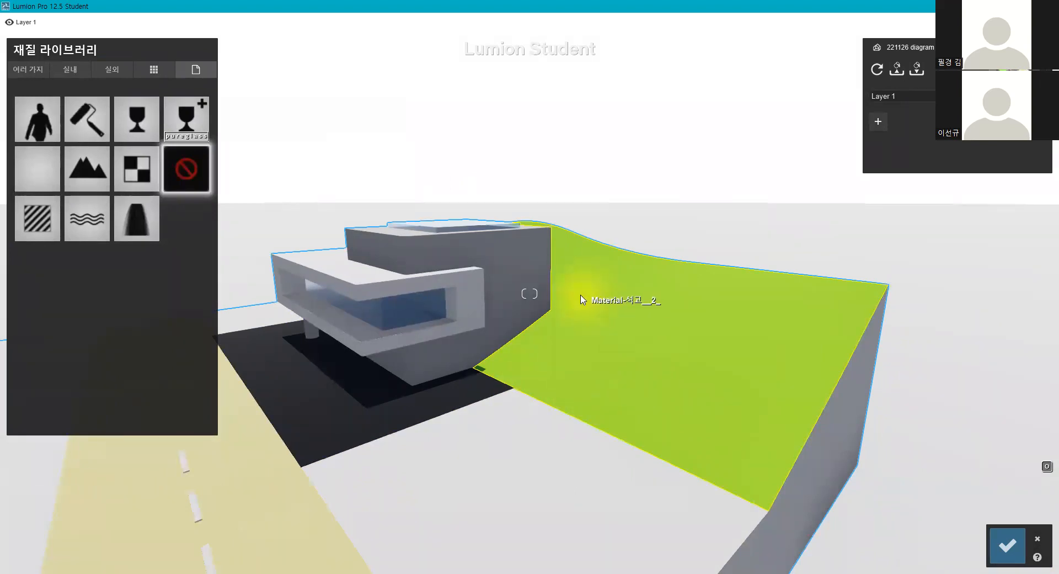
pyautogui.click(9, 71)
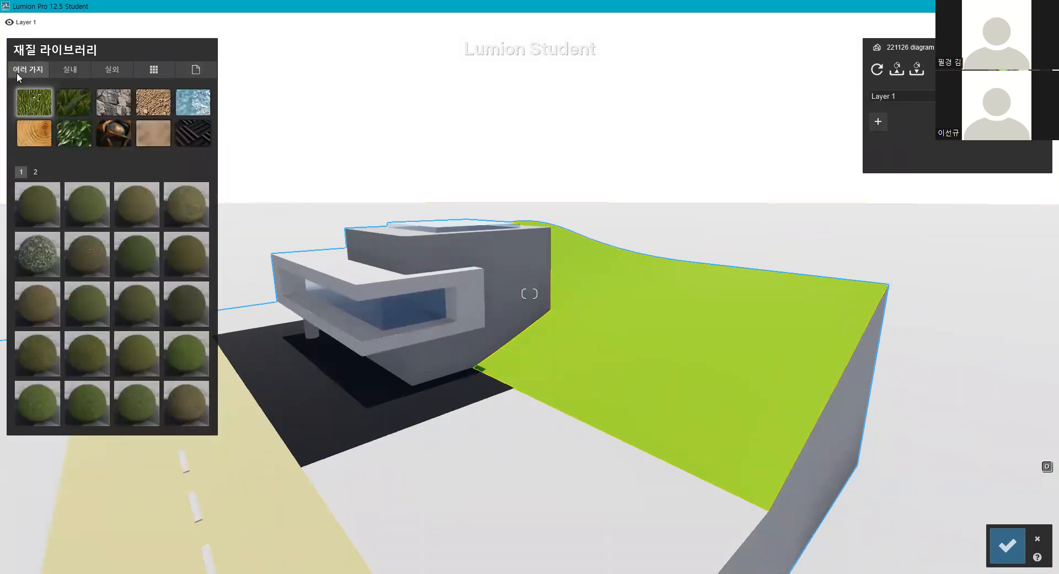
pyautogui.click(64, 98)
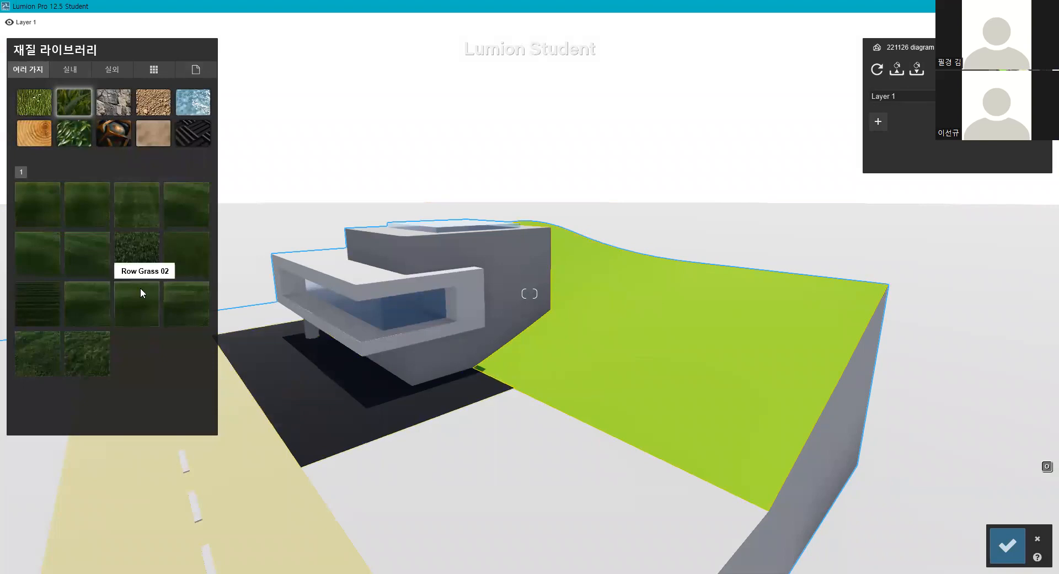
# - Try several lawn materials on the hill, including Clean Cut Grass 02 and Row Grass 01, and settle on the dark leafy grass
pyautogui.click(127, 211)
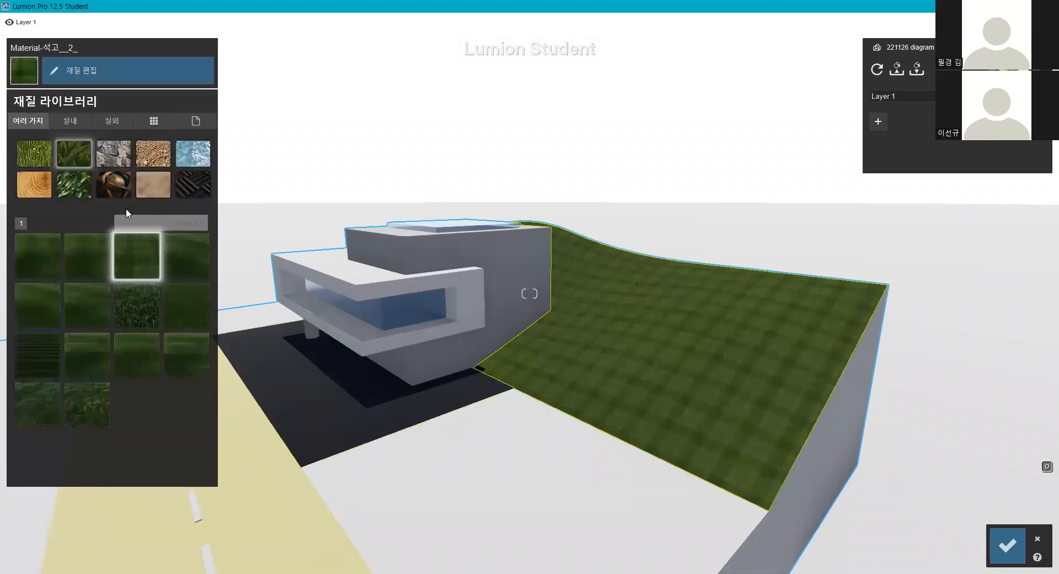
pyautogui.click(86, 313)
pyautogui.click(178, 317)
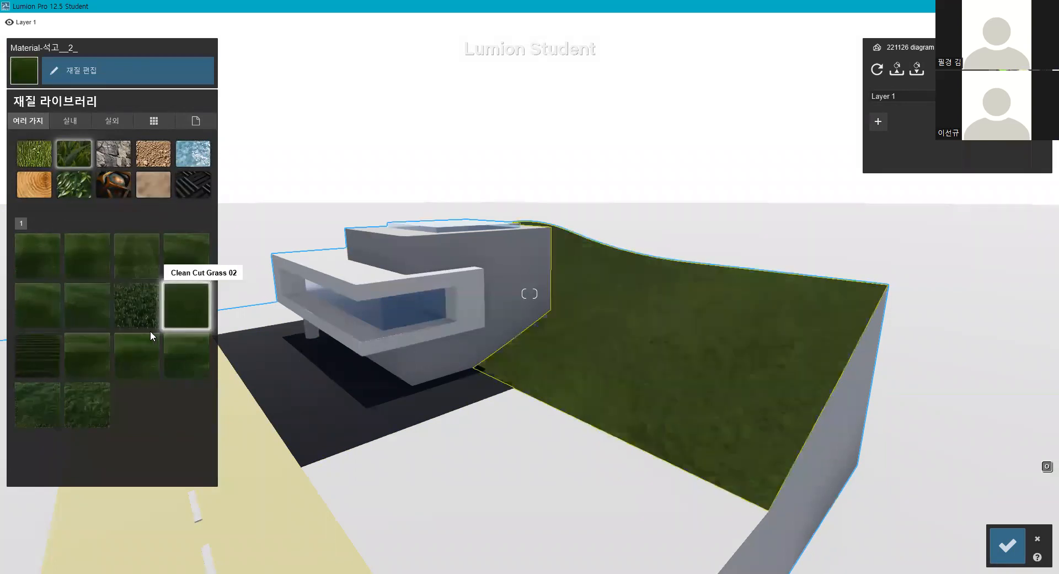
pyautogui.click(86, 349)
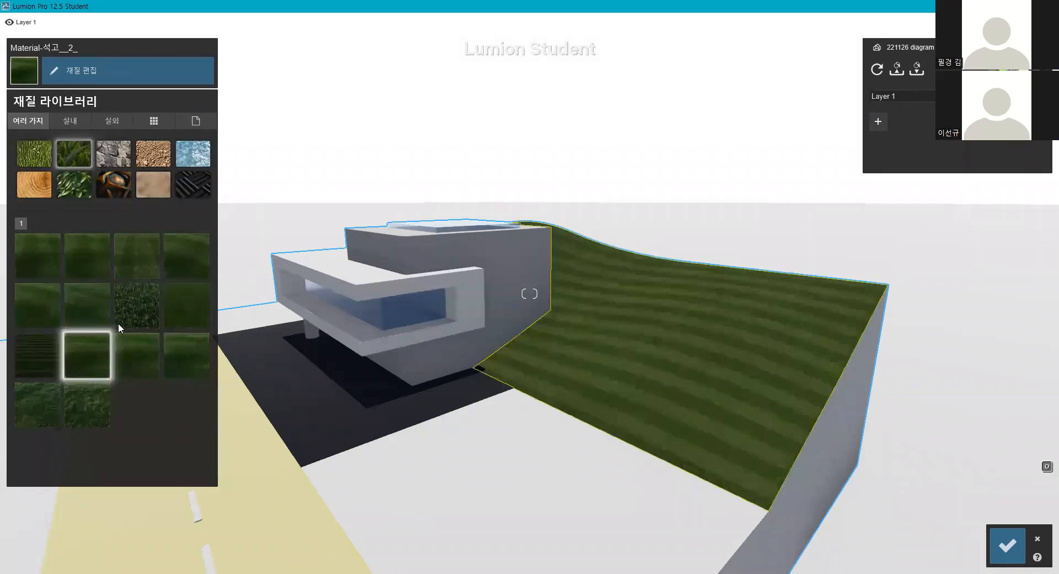
pyautogui.click(91, 406)
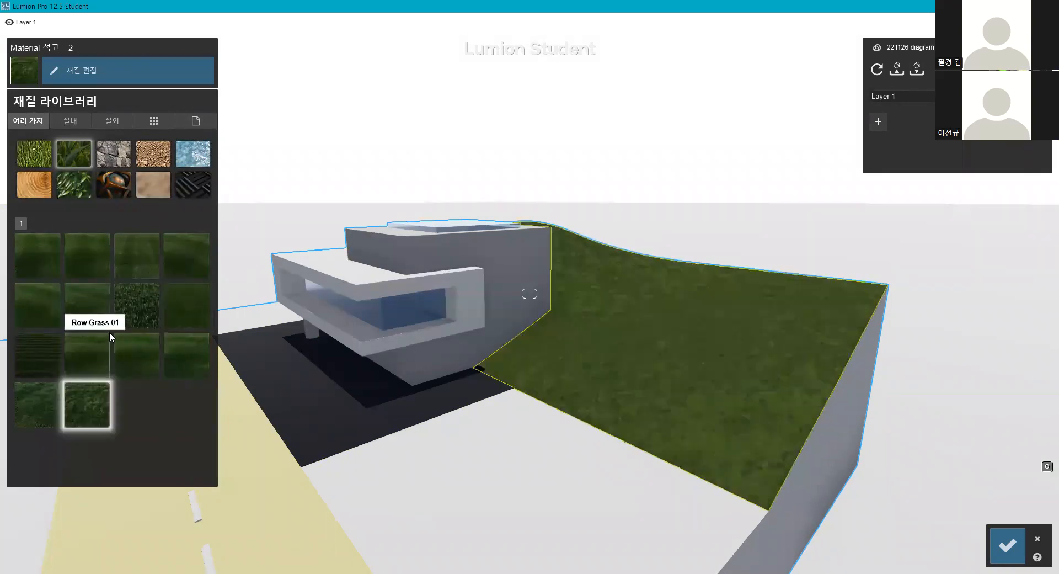
pyautogui.click(127, 309)
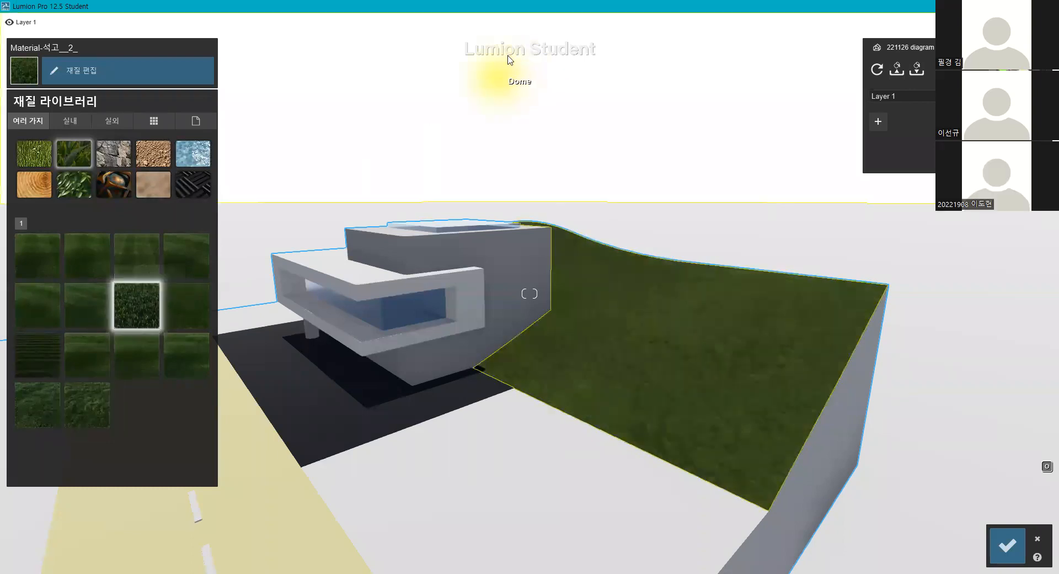
# - Open the adjustable properties of the hill's dark leafy lawn material
pyautogui.click(603, 352)
pyautogui.click(128, 70)
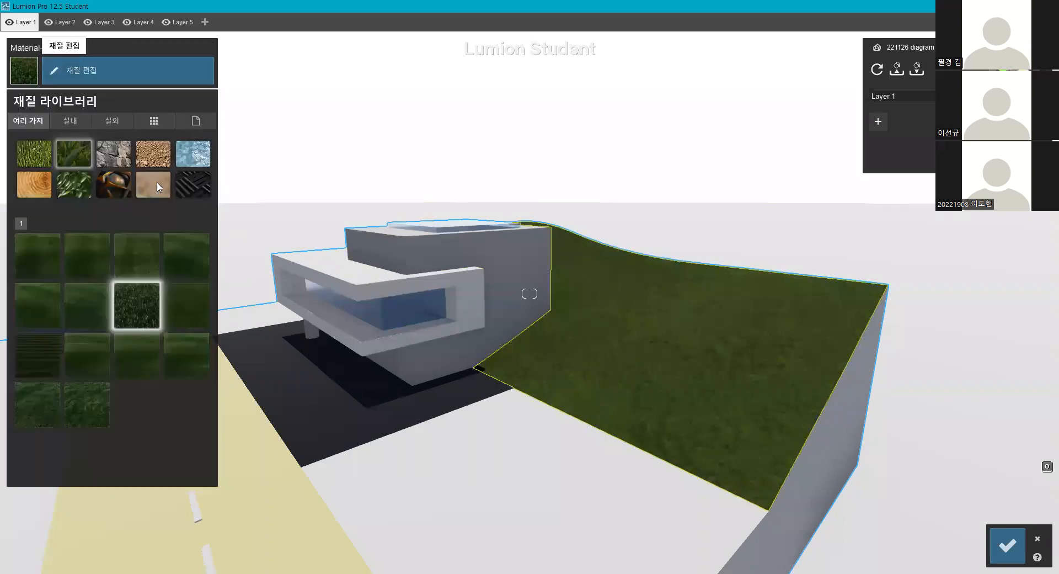
pyautogui.press('w')
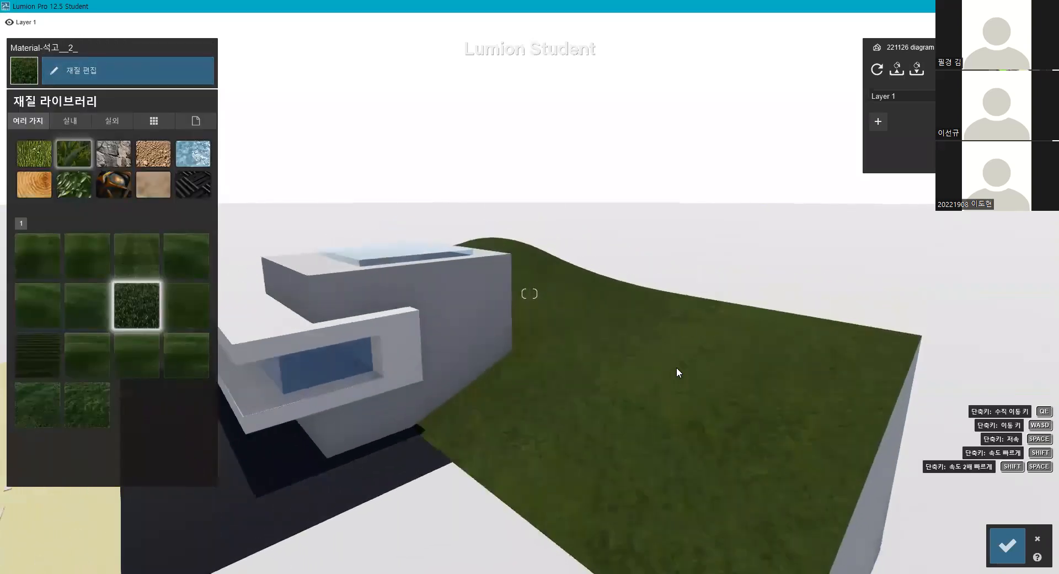
pyautogui.press('s')
pyautogui.press('q')
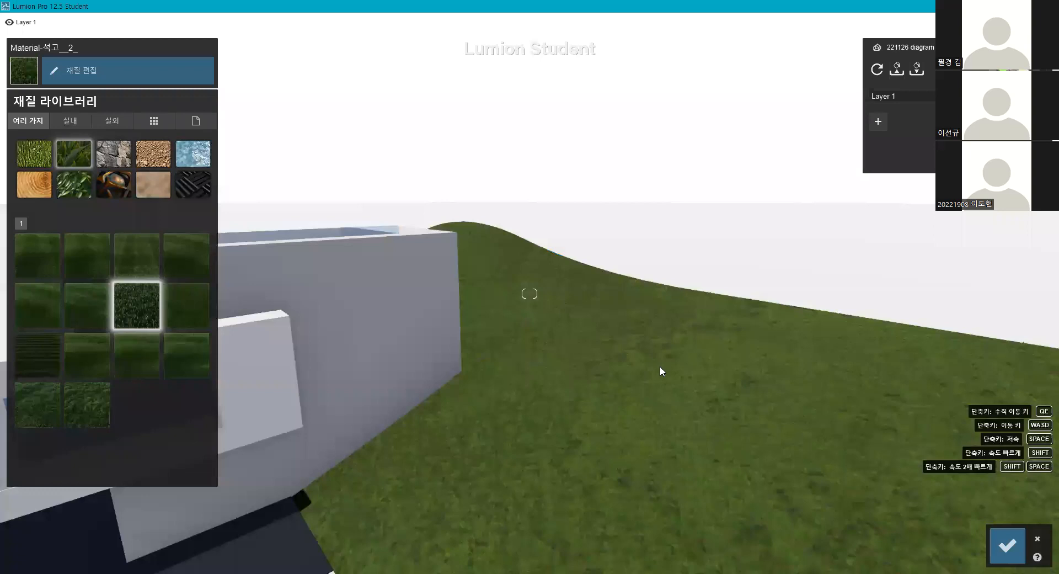
pyautogui.press('e')
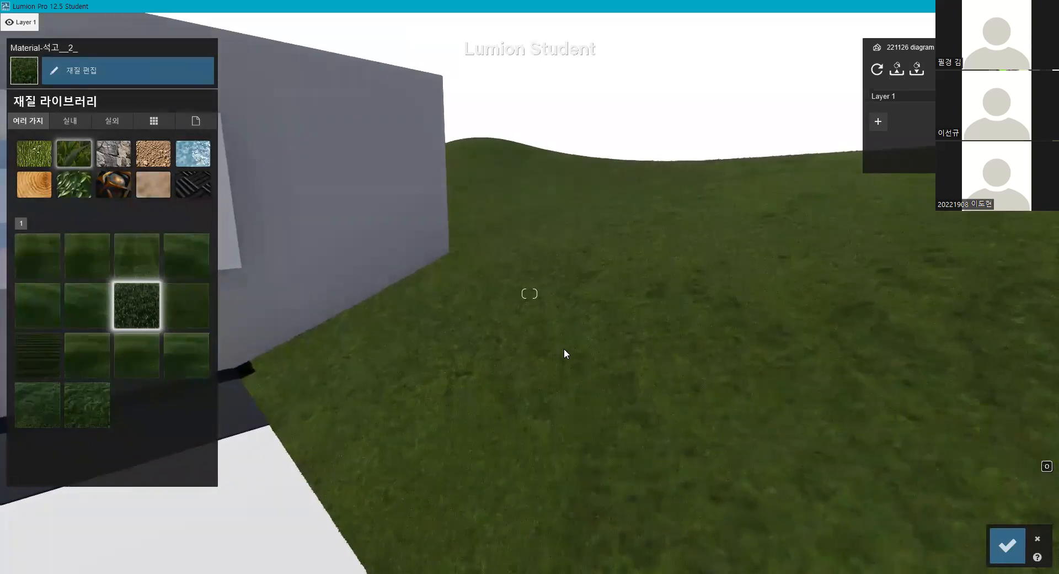
pyautogui.click(564, 349)
pyautogui.press('w')
pyautogui.press('e')
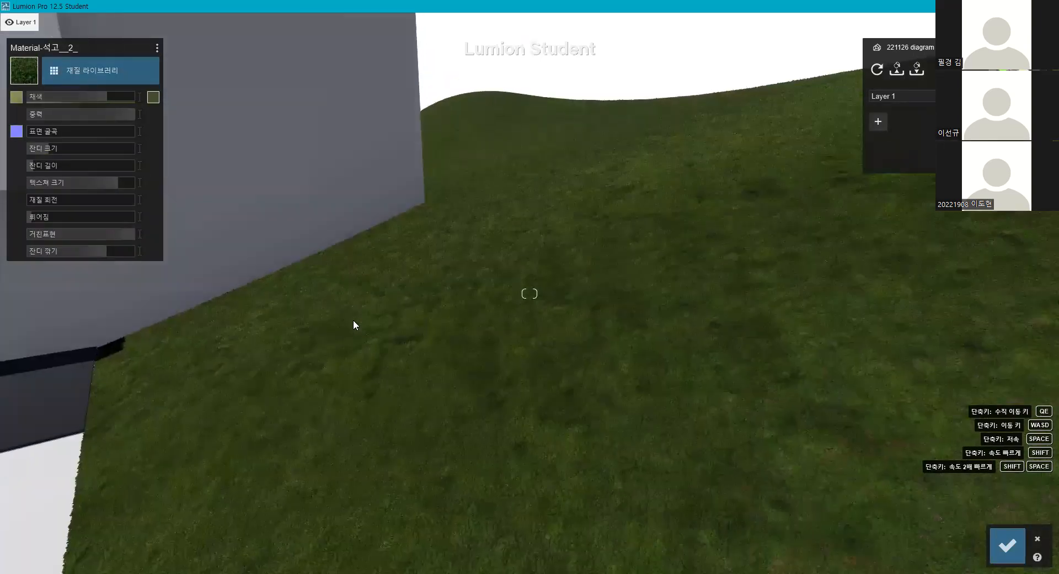
# - Lengthen the hill lawn's grass blades and raise its texture size to the maximum
pyautogui.press('w')
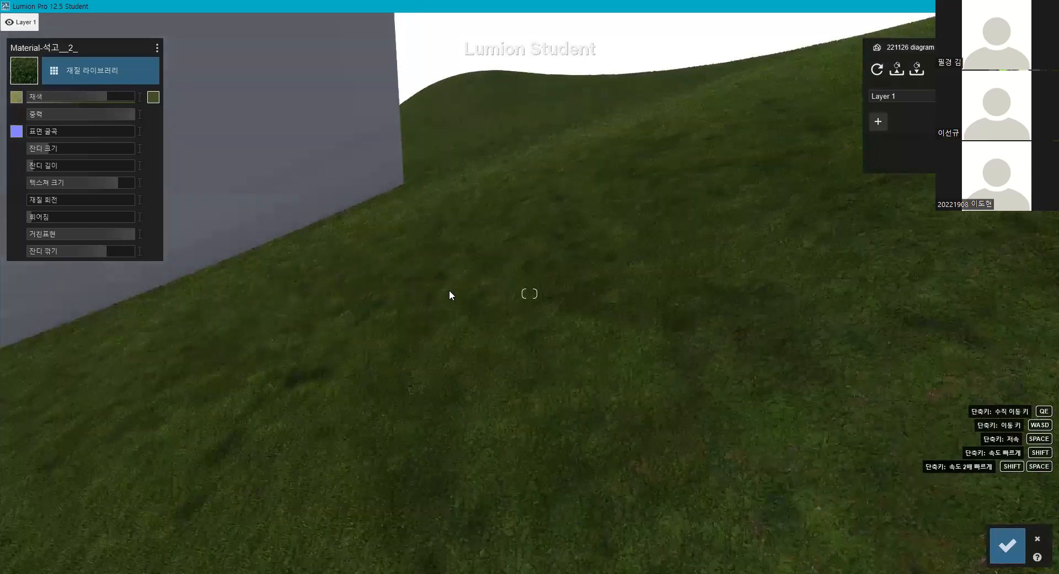
pyautogui.press('w')
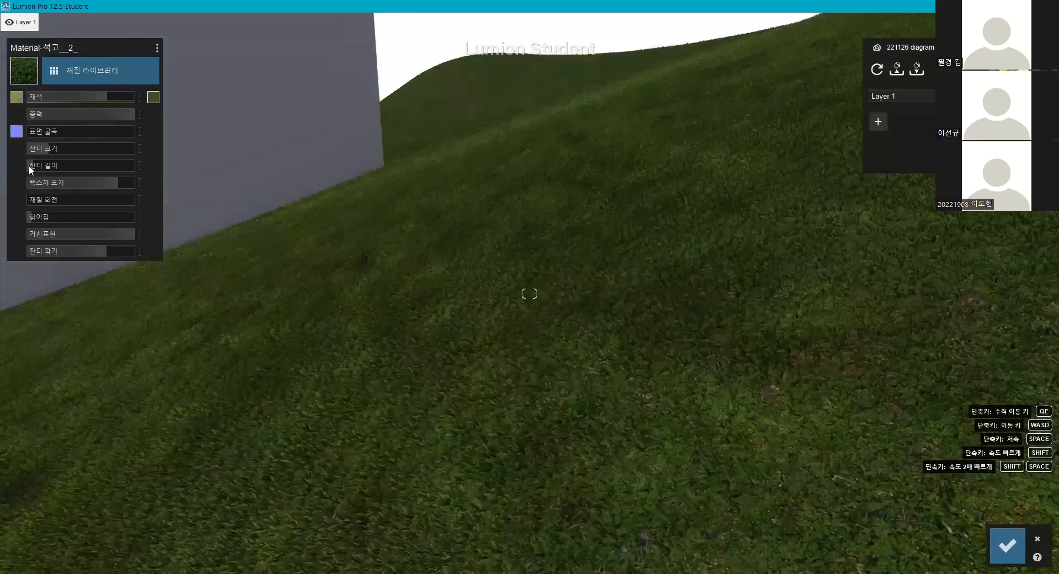
pyautogui.press('s')
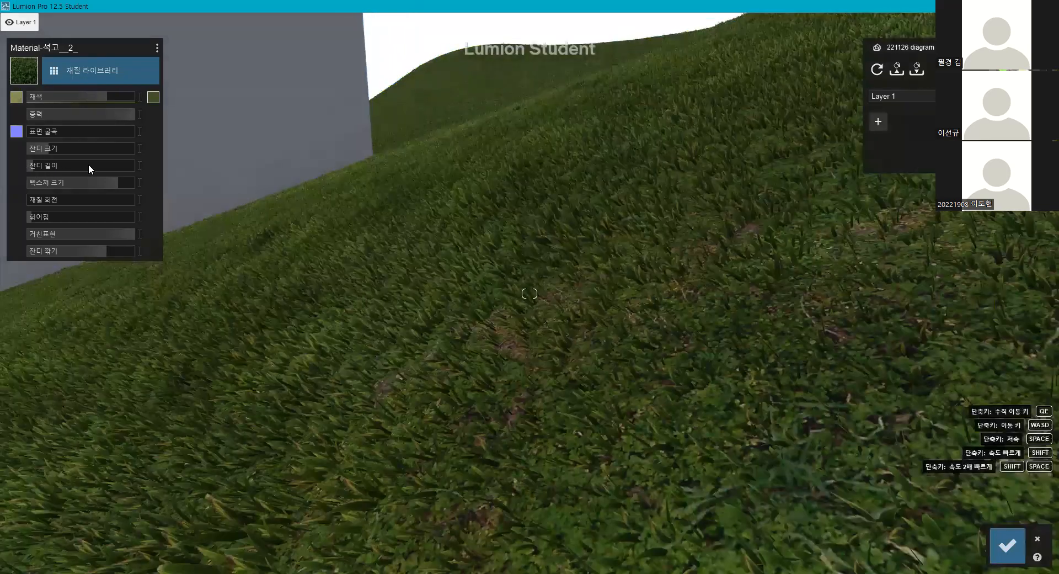
pyautogui.moveTo(74, 164); pyautogui.dragTo(144, 186)
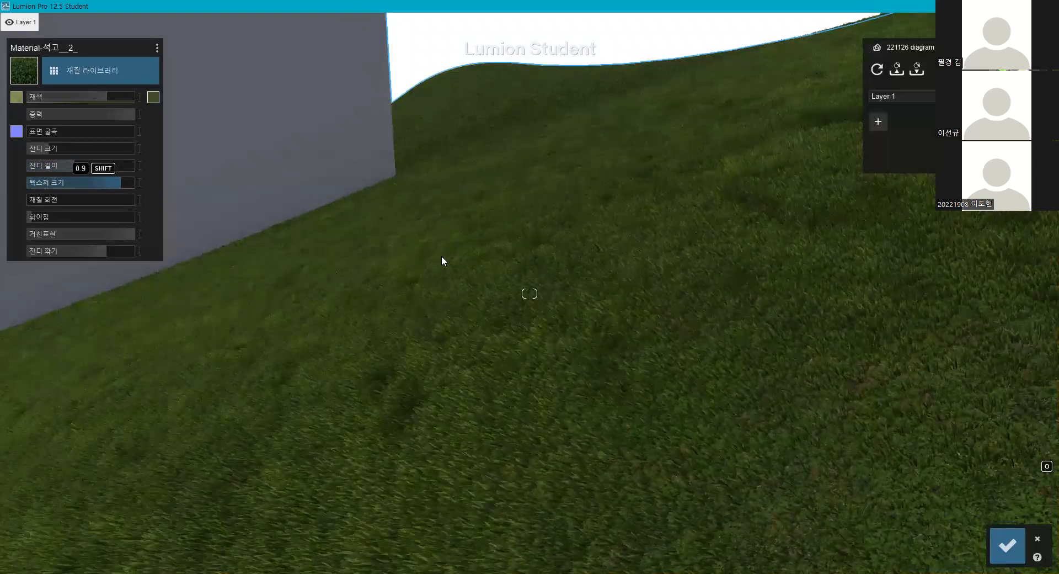
pyautogui.moveTo(471, 264); pyautogui.dragTo(543, 289)
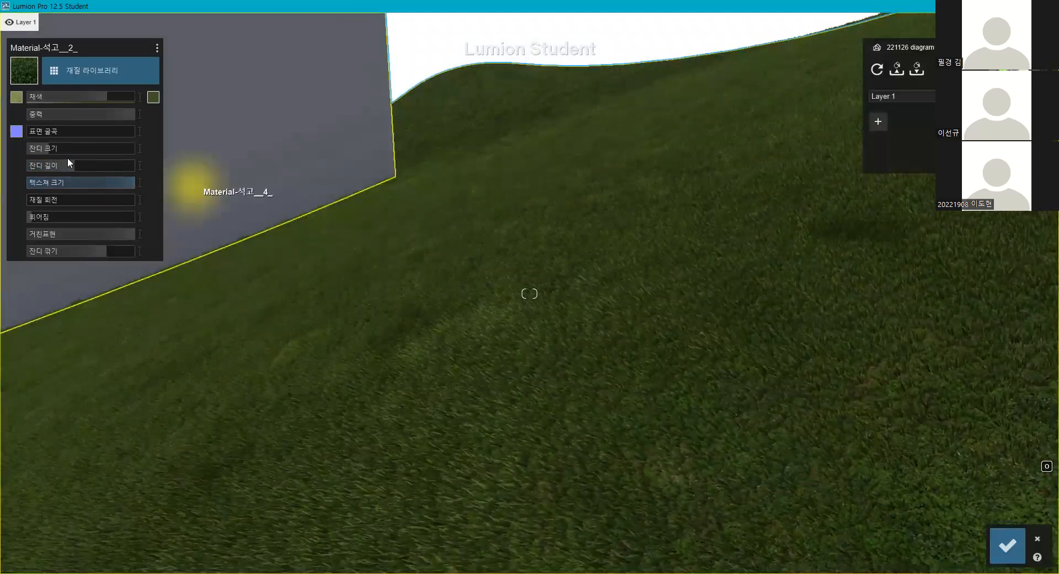
# - Increase the hill lawn's grass size and make the blades slightly longer
pyautogui.press('s')
pyautogui.press('s')
pyautogui.moveTo(53, 148); pyautogui.dragTo(83, 162)
pyautogui.moveTo(463, 228)
pyautogui.mouseDown(button='right')
pyautogui.moveTo(457, 242)
pyautogui.moveTo(446, 225)
pyautogui.mouseUp(button='right')
pyautogui.press('q')
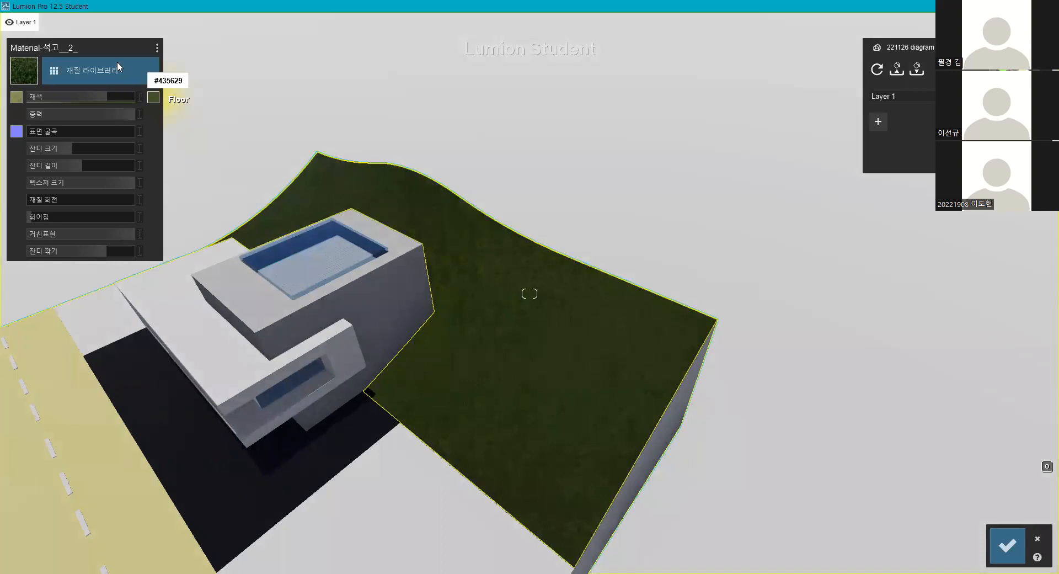
# - Tint the hill lawn with a lighter, muted grey-green colour and adjust the colorization strength
pyautogui.click(153, 99)
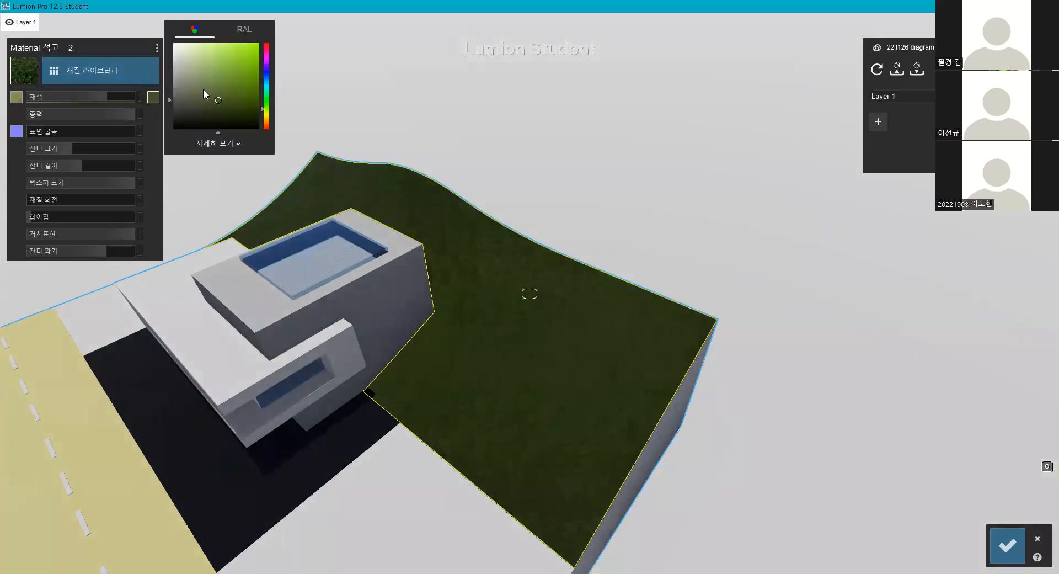
pyautogui.moveTo(218, 97)
pyautogui.mouseDown()
pyautogui.moveTo(204, 81)
pyautogui.moveTo(200, 90)
pyautogui.moveTo(201, 52)
pyautogui.moveTo(198, 93)
pyautogui.moveTo(191, 83)
pyautogui.mouseUp()
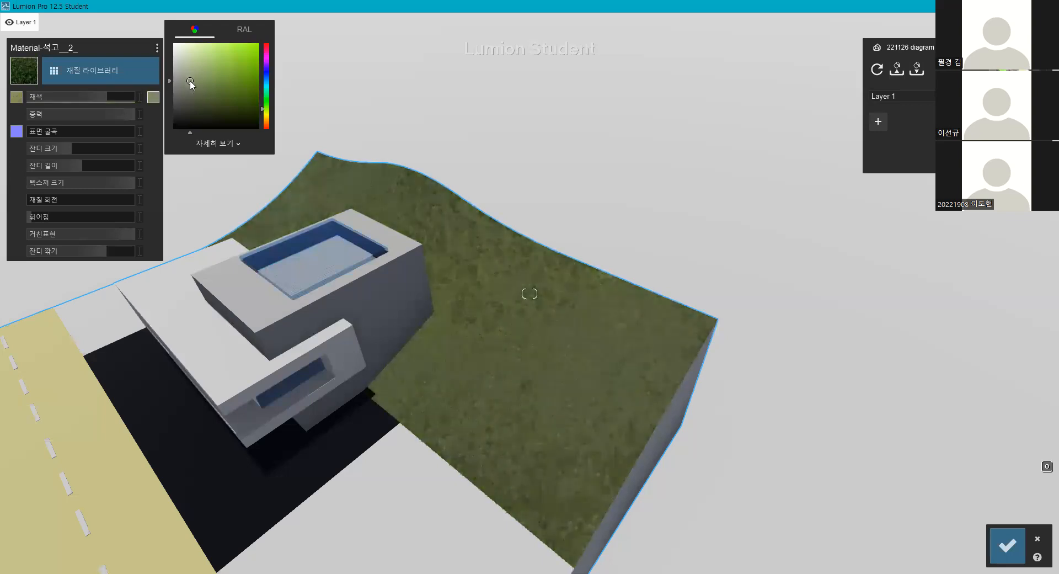
pyautogui.click(89, 95)
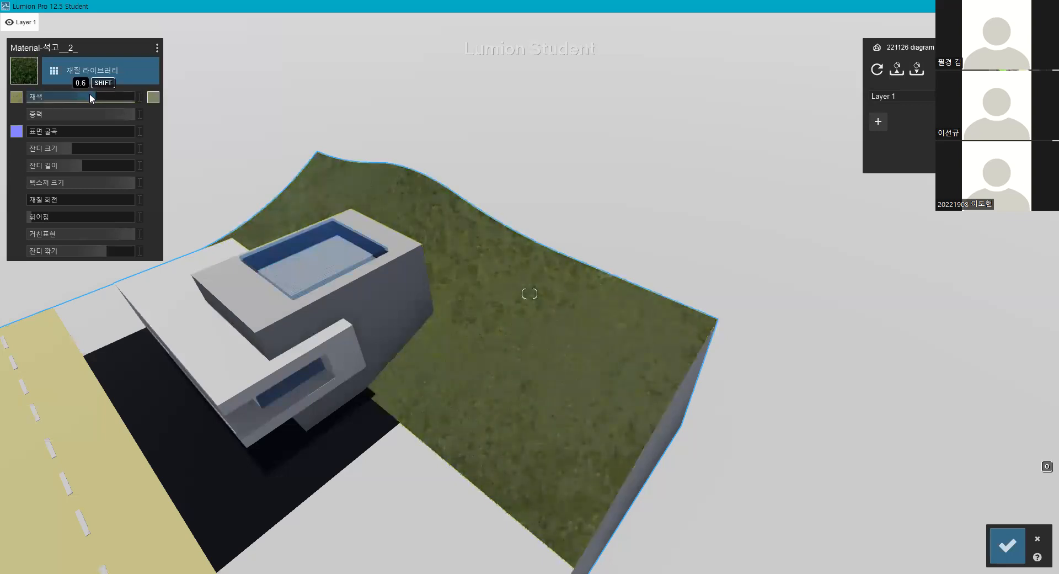
pyautogui.click(152, 97)
pyautogui.moveTo(207, 88)
pyautogui.mouseDown()
pyautogui.moveTo(196, 66)
pyautogui.moveTo(194, 78)
pyautogui.mouseUp()
# - Raise the lawn's colorization strength and grass-cutting amount close to their maximums and save the material changes
pyautogui.click(128, 95)
pyautogui.moveTo(103, 254); pyautogui.dragTo(98, 253)
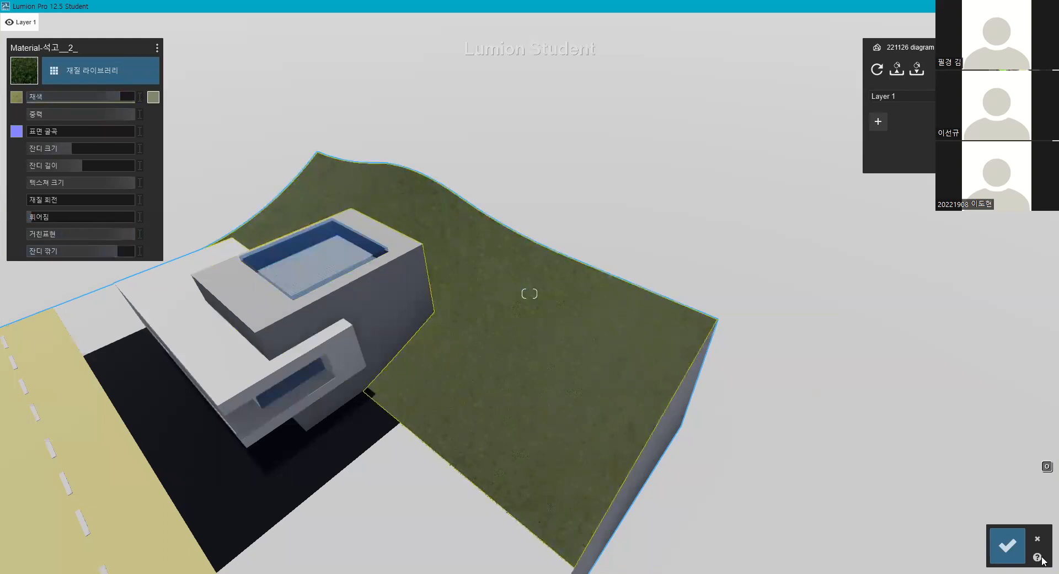
pyautogui.click(995, 547)
# - Try a light grey material from the outdoor asphalt category on the yellow road and settle on the darker brownish-grey asphalt
pyautogui.moveTo(989, 547); pyautogui.dragTo(711, 435, button='right')
pyautogui.press('s')
pyautogui.press('w')
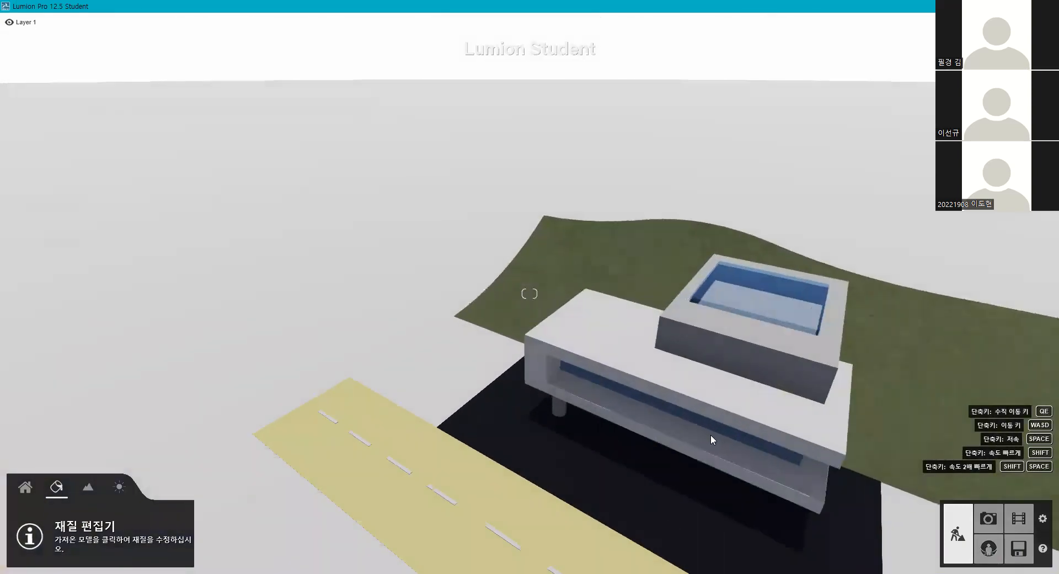
pyautogui.press('s')
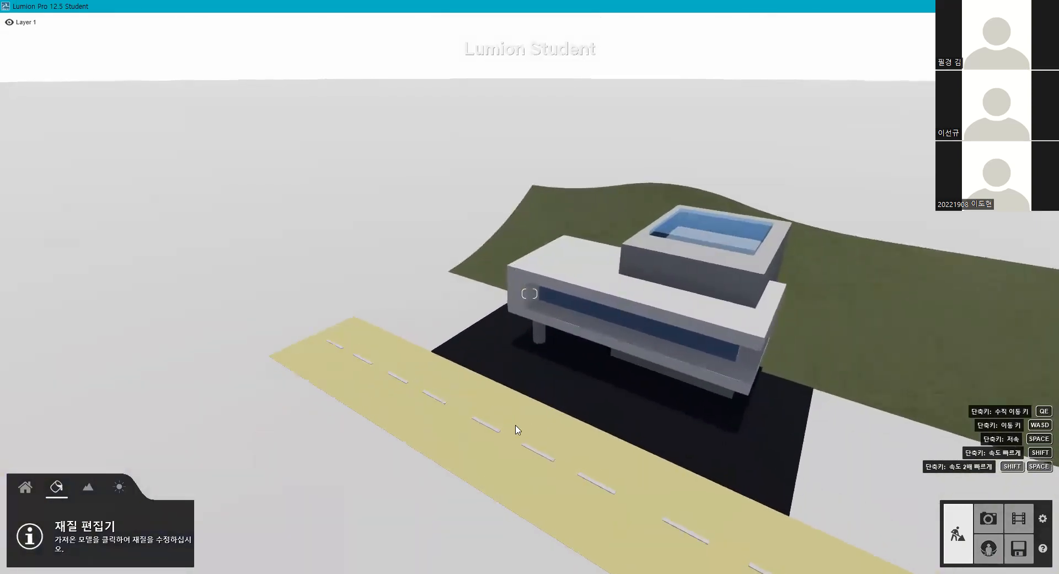
pyautogui.click(508, 417)
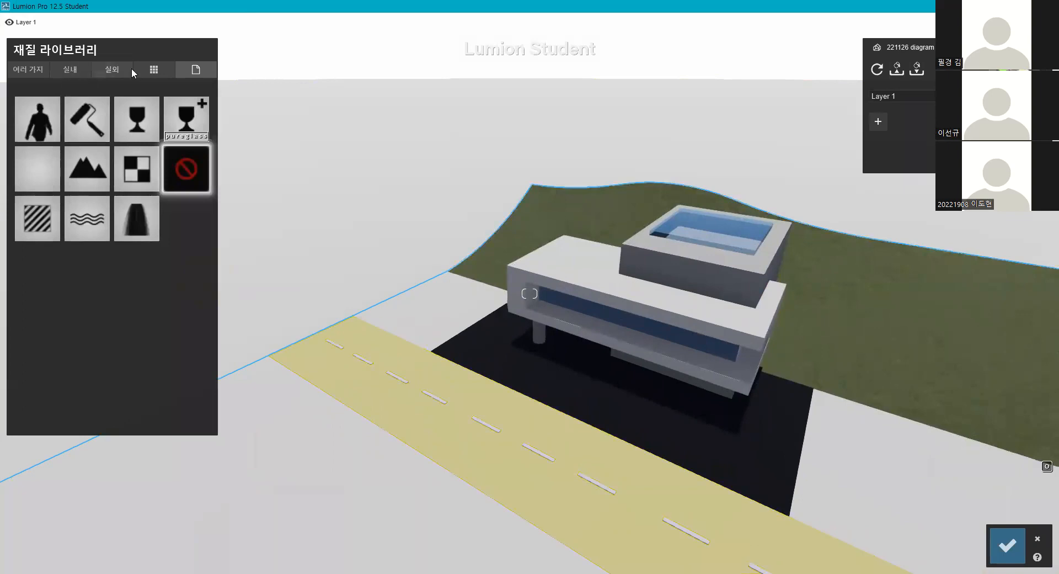
pyautogui.click(113, 69)
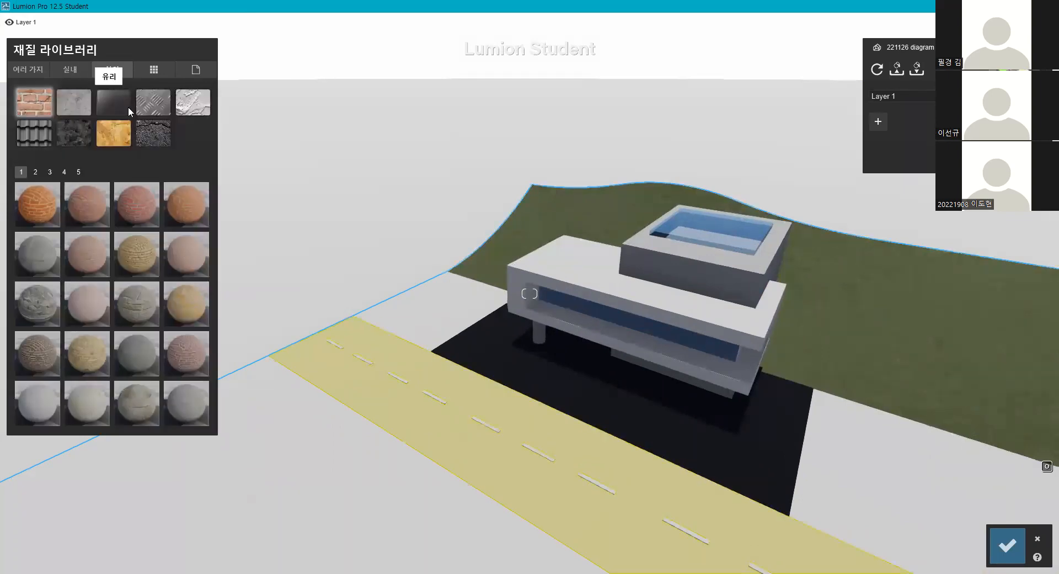
pyautogui.click(37, 172)
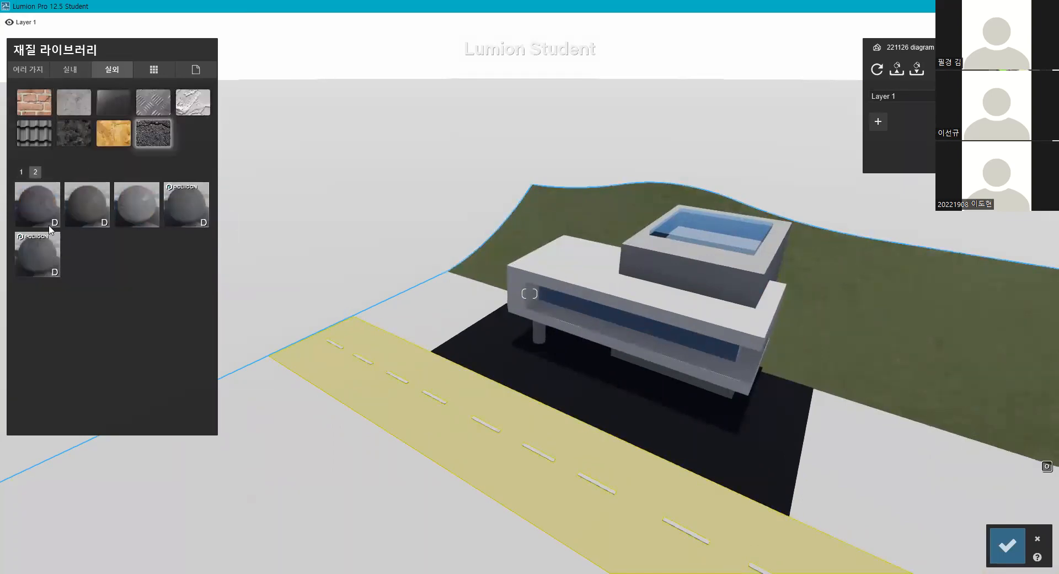
pyautogui.click(137, 204)
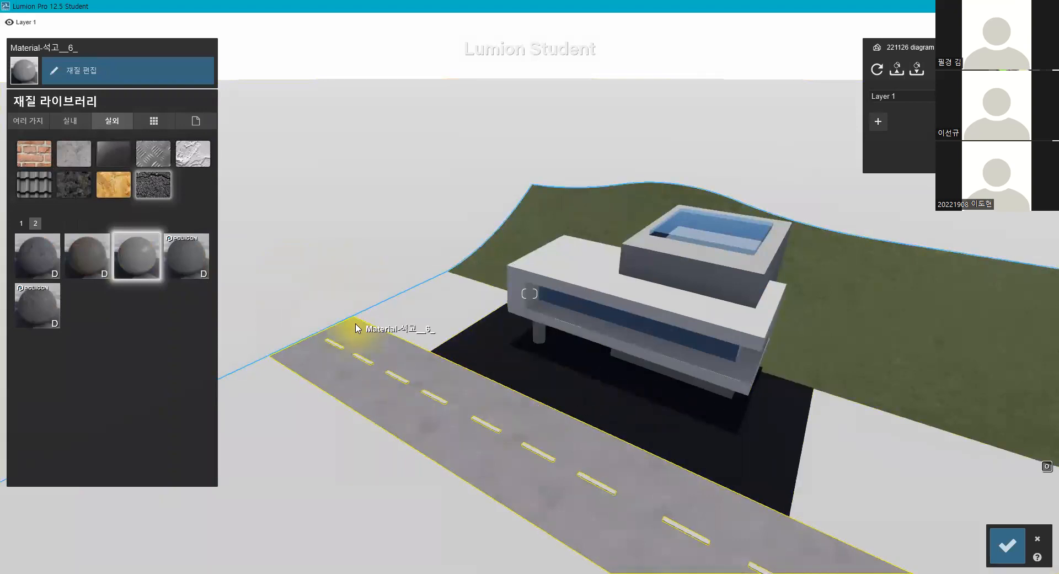
pyautogui.click(21, 224)
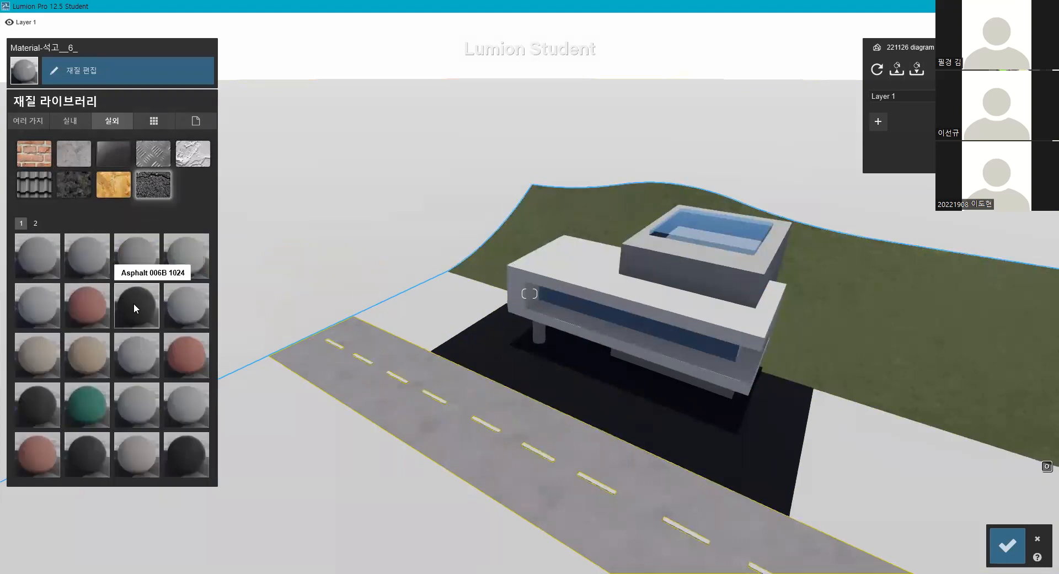
pyautogui.click(36, 224)
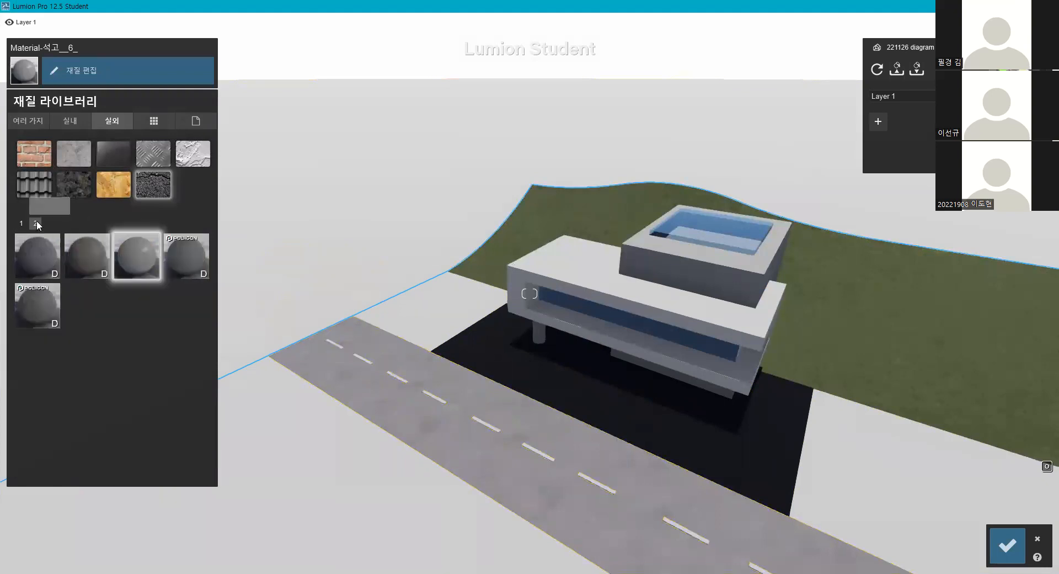
pyautogui.click(76, 261)
# - Apply the first plain grey material of the outdoor concrete category to the black ground slab beneath the building
pyautogui.moveTo(530, 293); pyautogui.dragTo(455, 376, button='right')
pyautogui.press('q')
pyautogui.press('s')
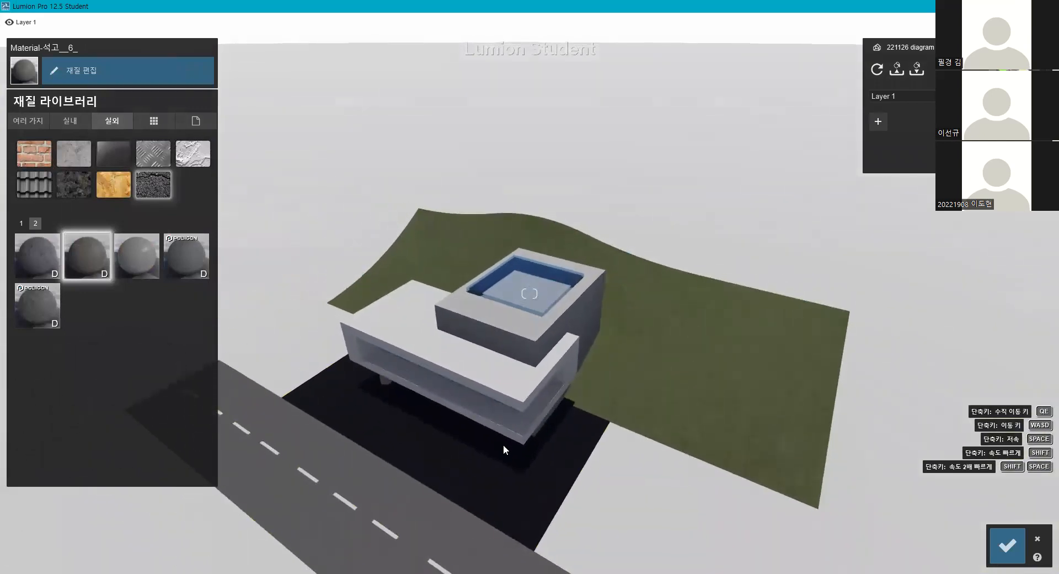
pyautogui.click(502, 452)
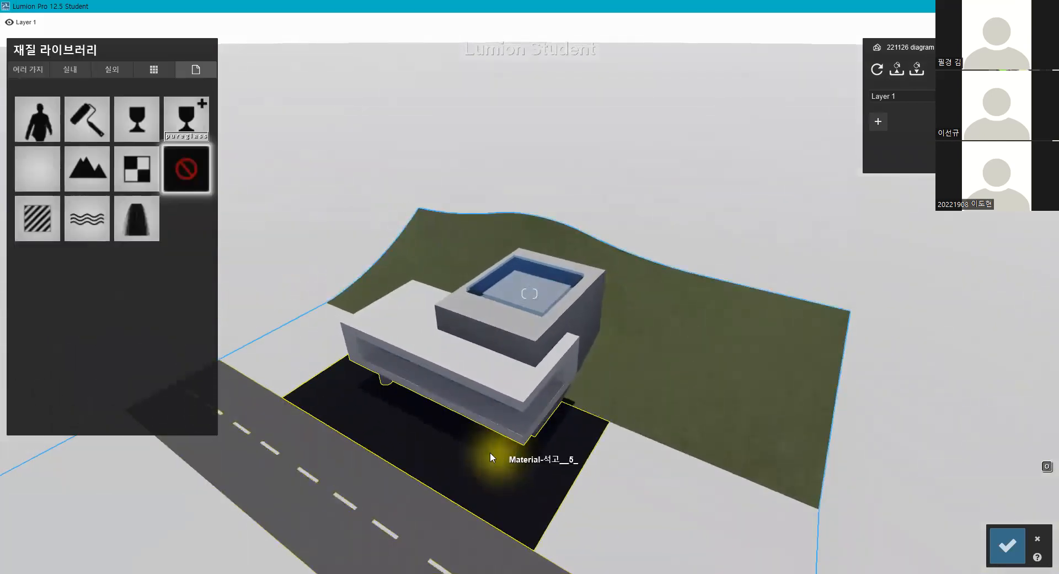
pyautogui.click(71, 69)
pyautogui.click(112, 70)
pyautogui.click(74, 102)
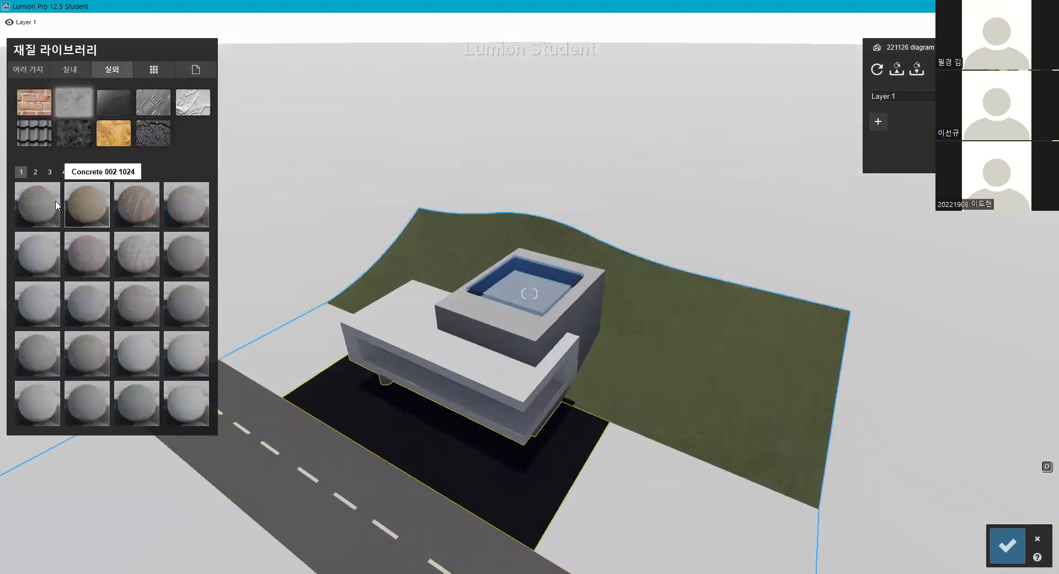
pyautogui.click(58, 208)
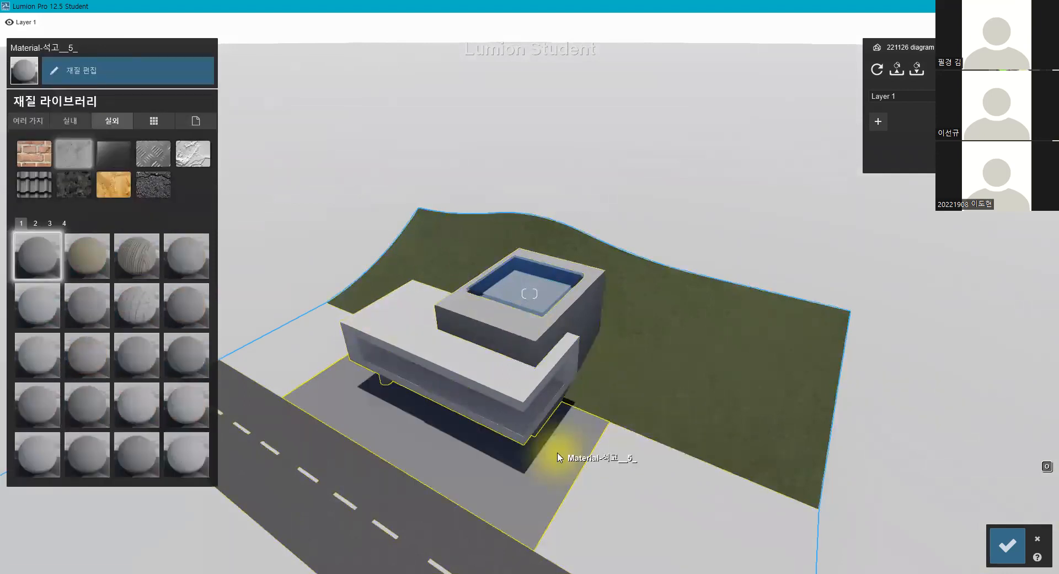
# - Examine the hill grass up close, the building's roof glass, and the whole site model including the water and pier
pyautogui.press('w')
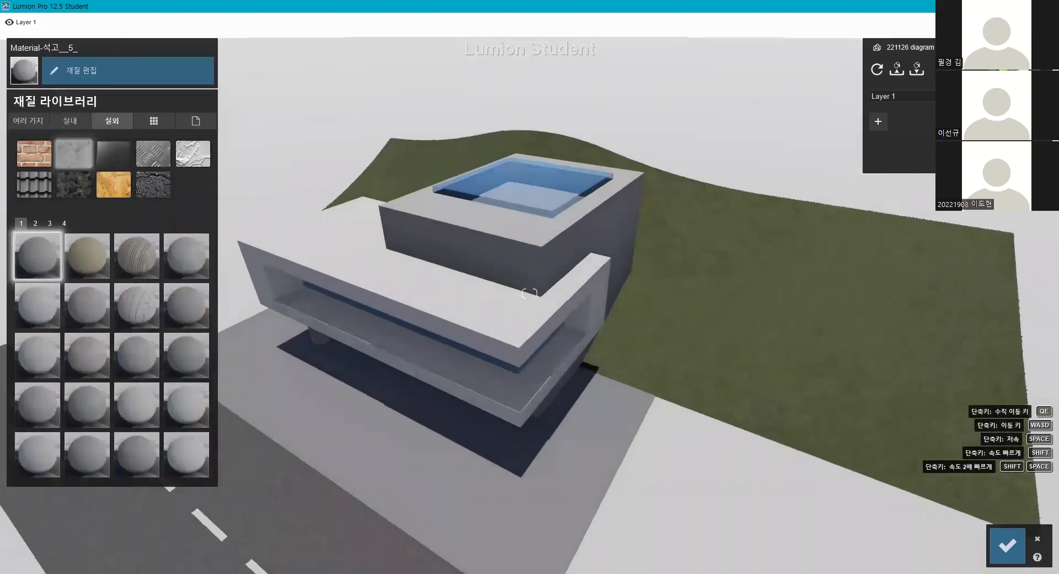
pyautogui.press('w')
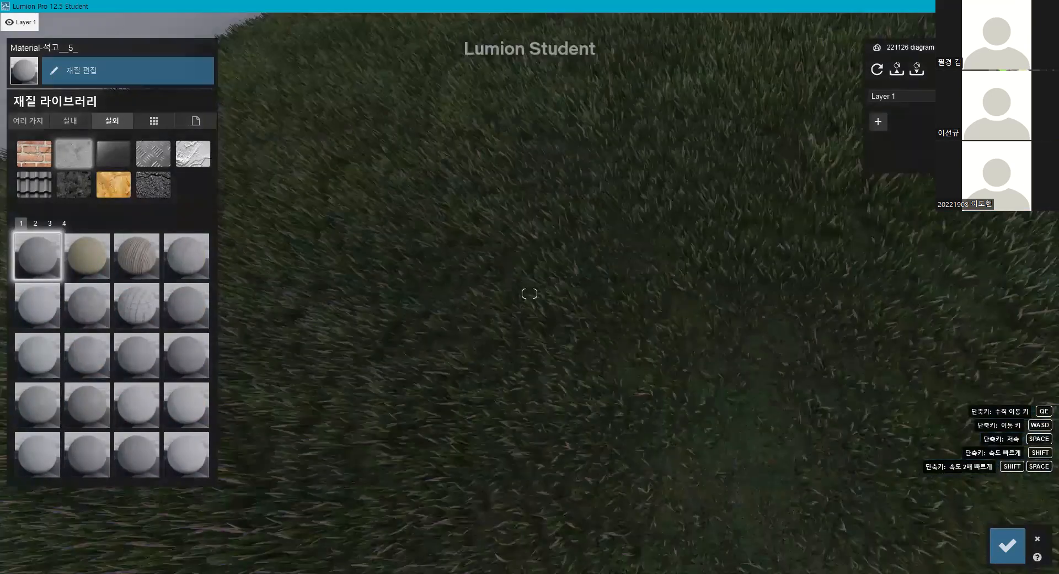
pyautogui.press('s')
pyautogui.press('s')
pyautogui.press('w')
pyautogui.press('q')
pyautogui.moveTo(530, 293); pyautogui.dragTo(566, 435, button='right')
pyautogui.press('s')
pyautogui.press('e')
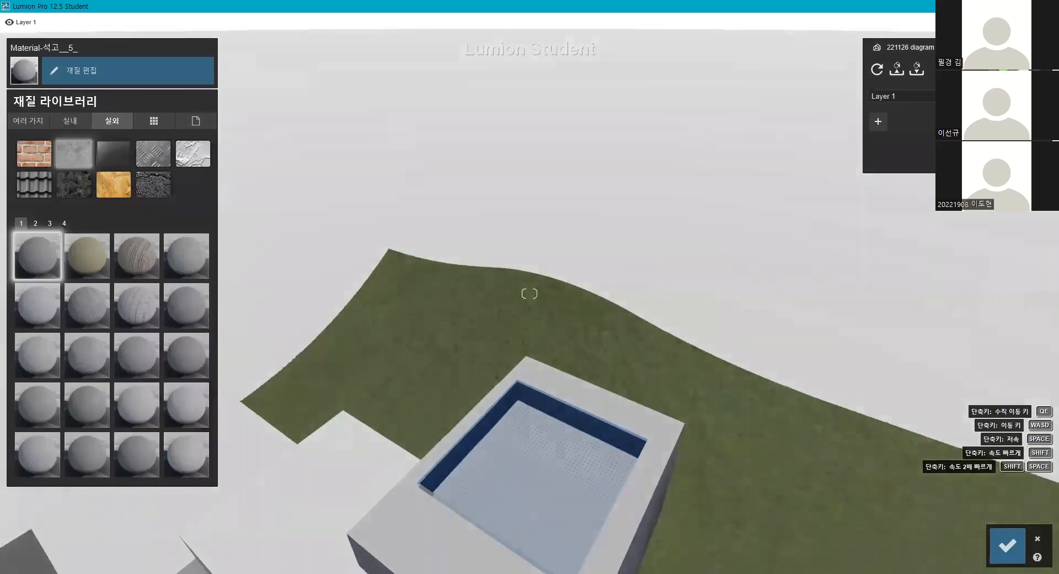
pyautogui.press('s')
pyautogui.press('q')
pyautogui.press('e')
pyautogui.press('q')
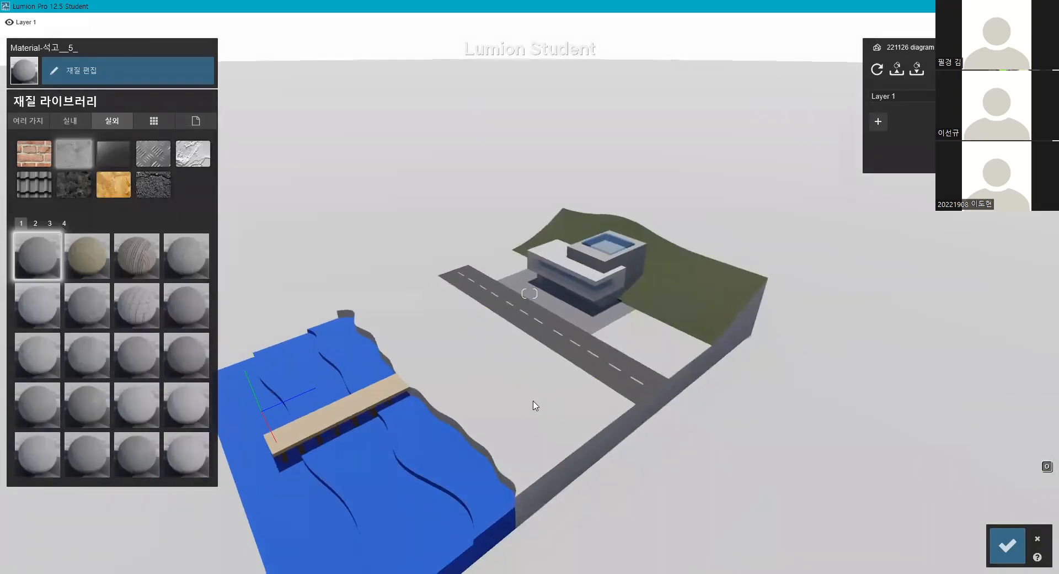
# - Apply a beige soil material from the nature soil category to the white ground around the road
pyautogui.click(495, 403)
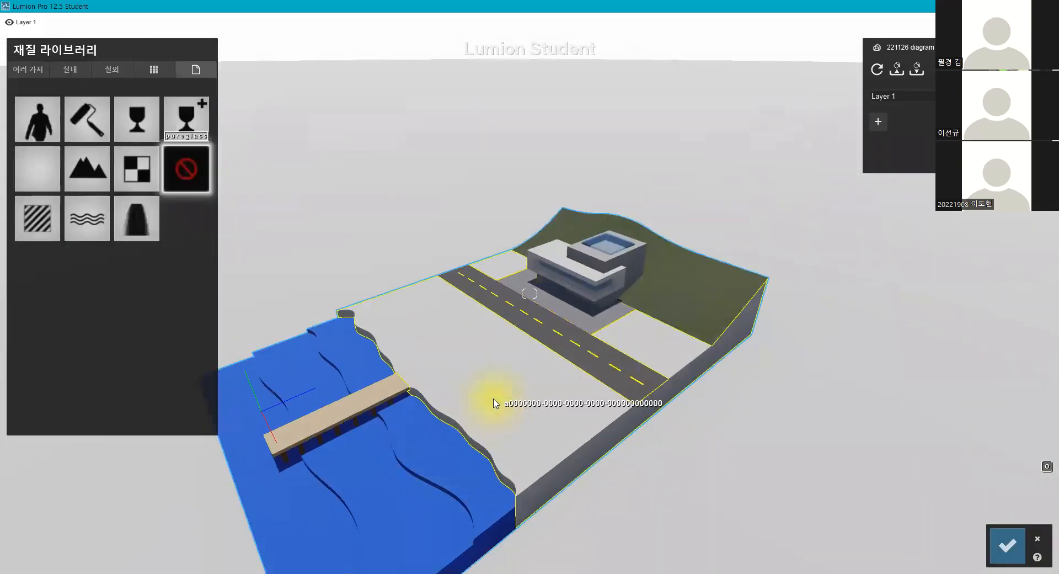
pyautogui.click(48, 76)
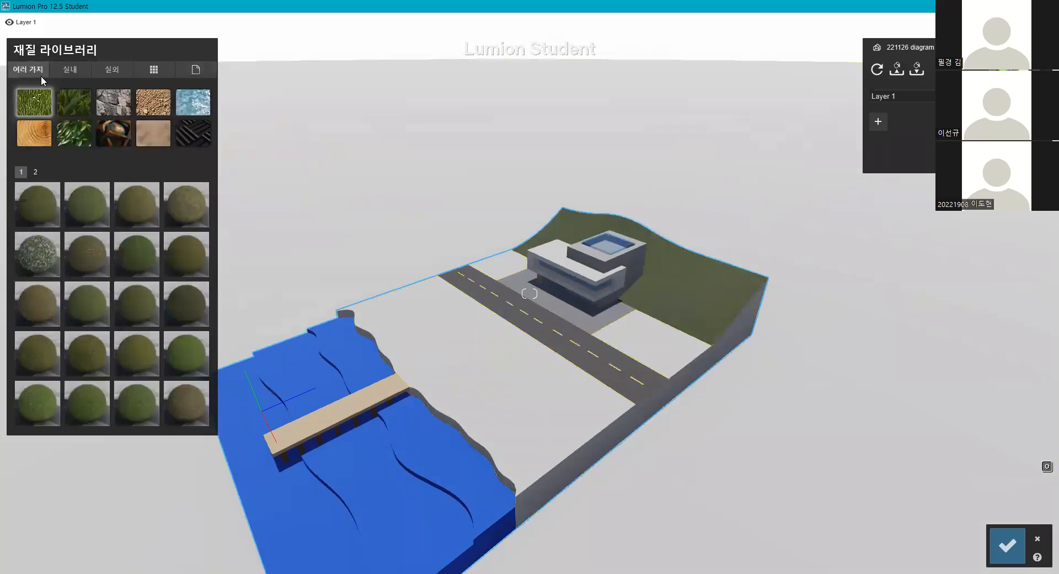
pyautogui.click(141, 103)
pyautogui.click(107, 194)
pyautogui.moveTo(565, 312); pyautogui.dragTo(552, 309, button='right')
pyautogui.scroll(3, 552, 310)
pyautogui.scroll(5, 462, 299)
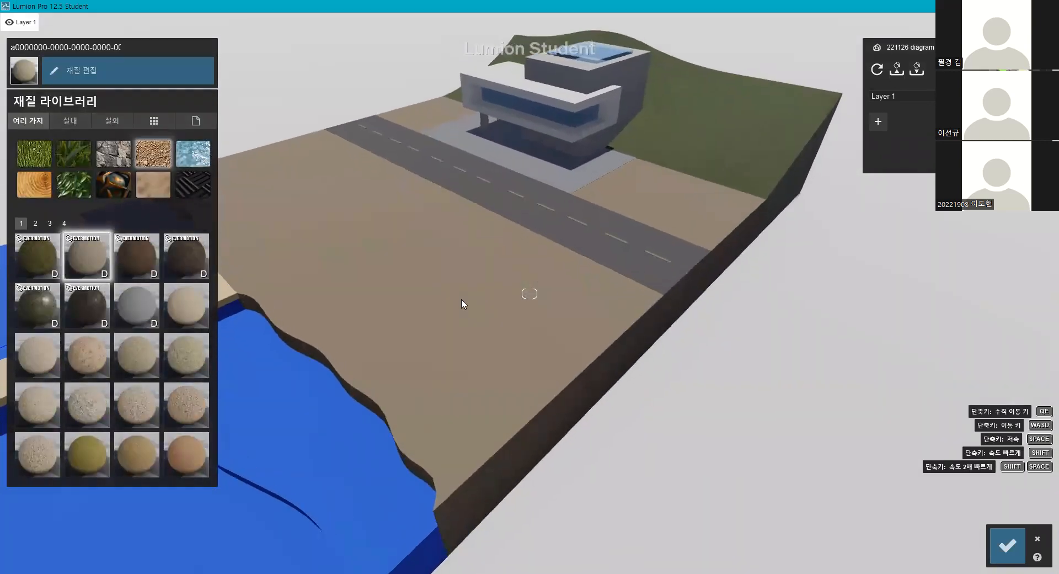
pyautogui.moveTo(462, 299); pyautogui.dragTo(436, 272, button='right')
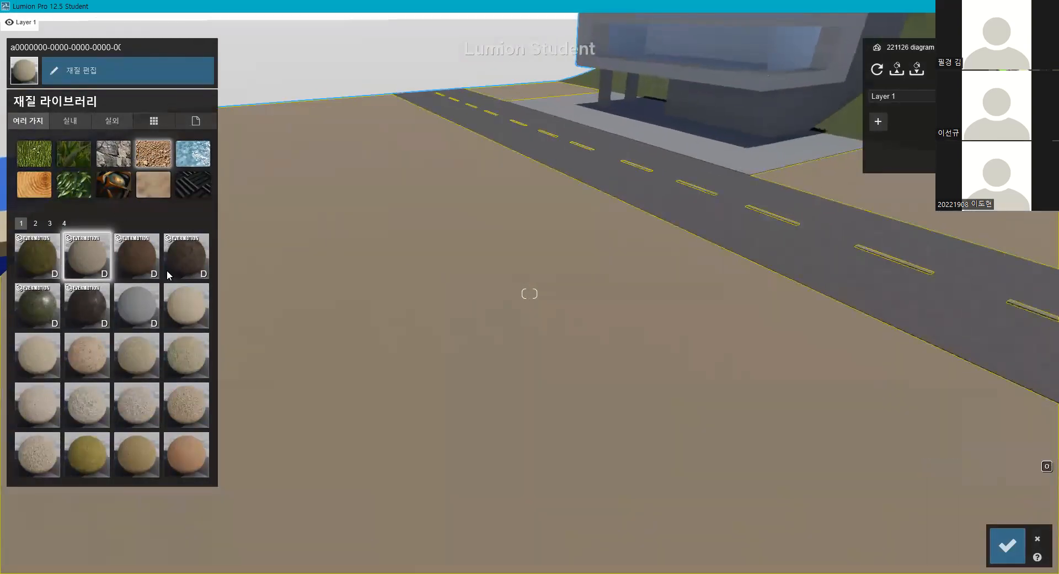
# - Try several beige soil materials on the ground around the road, including Ground 006 2048, Ground 044 2048, Ground 046 2048 and Landscape 06 A
pyautogui.click(186, 294)
pyautogui.moveTo(525, 330); pyautogui.dragTo(546, 352, button='right')
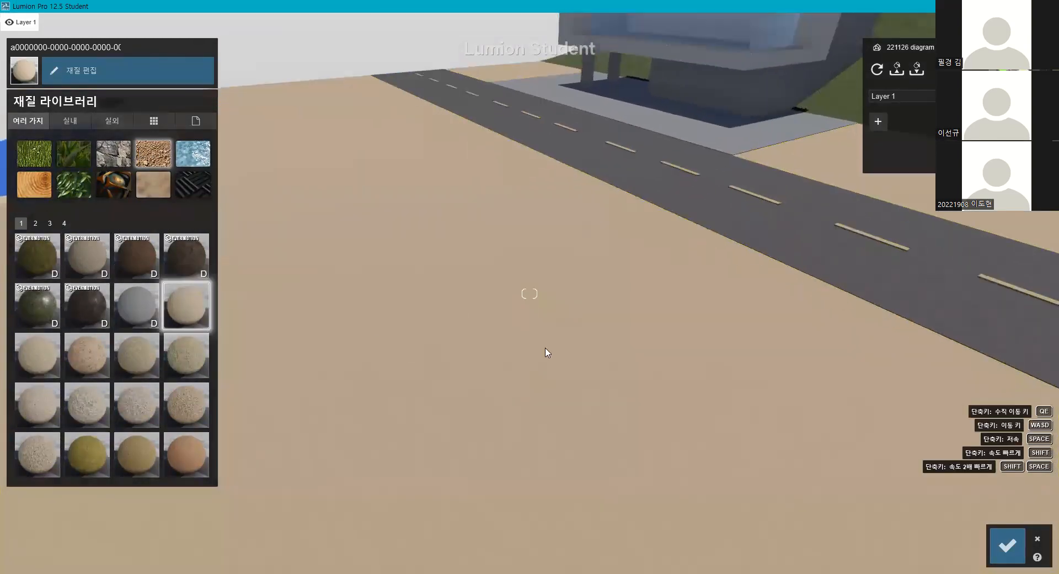
pyautogui.click(32, 359)
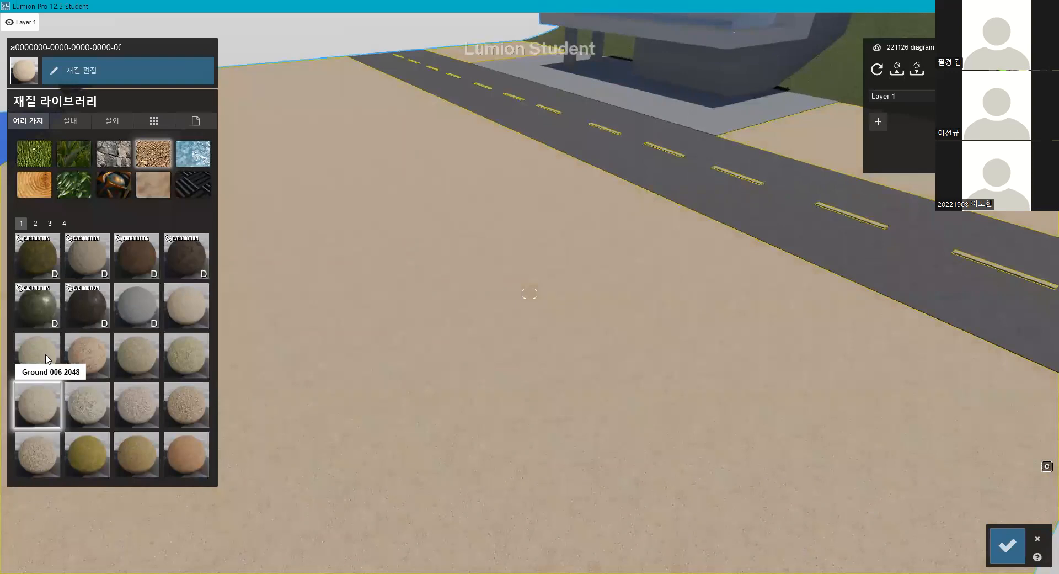
pyautogui.click(34, 223)
pyautogui.click(89, 304)
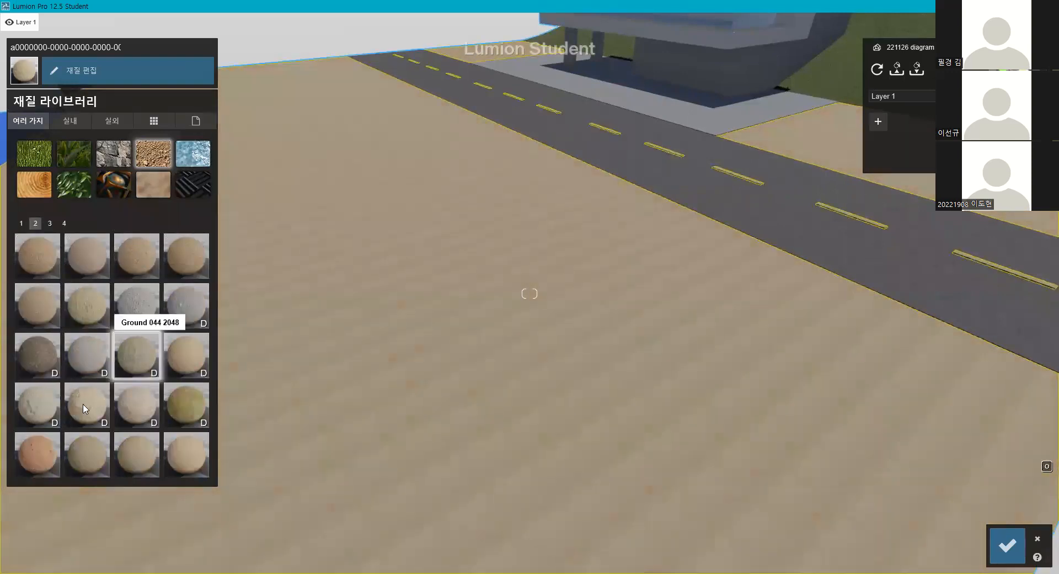
pyautogui.click(85, 406)
pyautogui.click(61, 411)
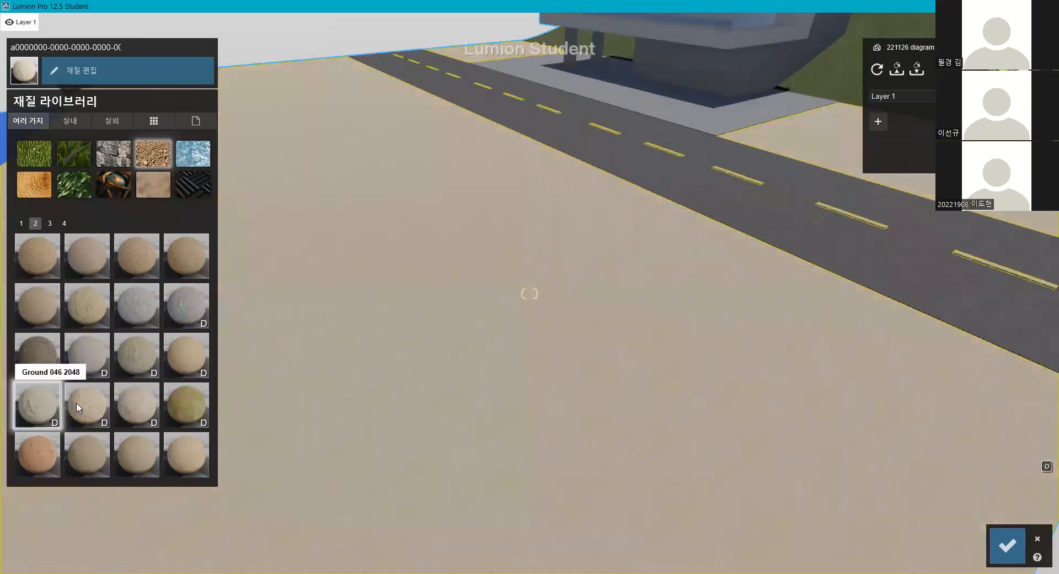
pyautogui.click(95, 420)
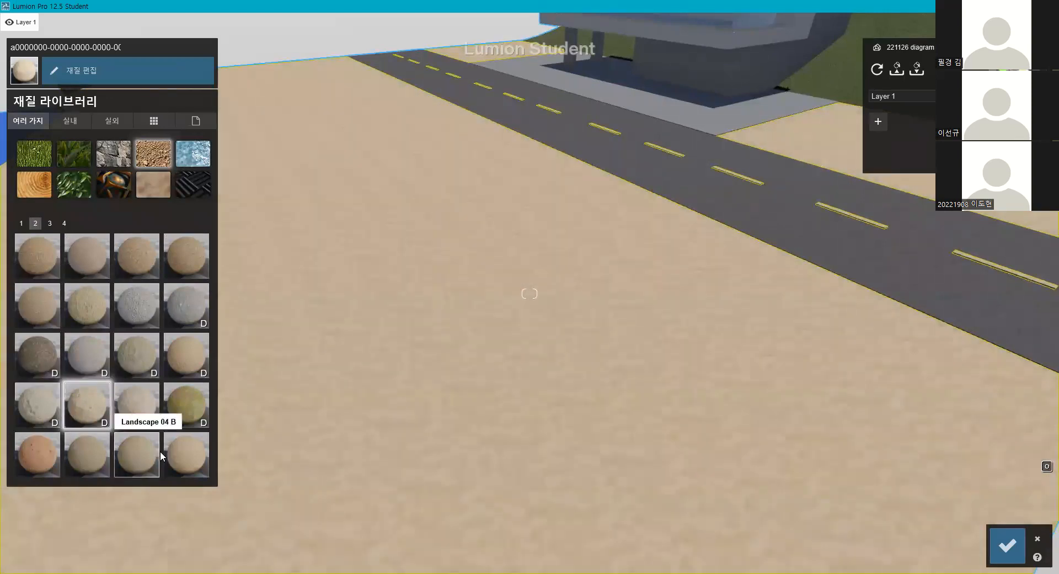
pyautogui.click(191, 456)
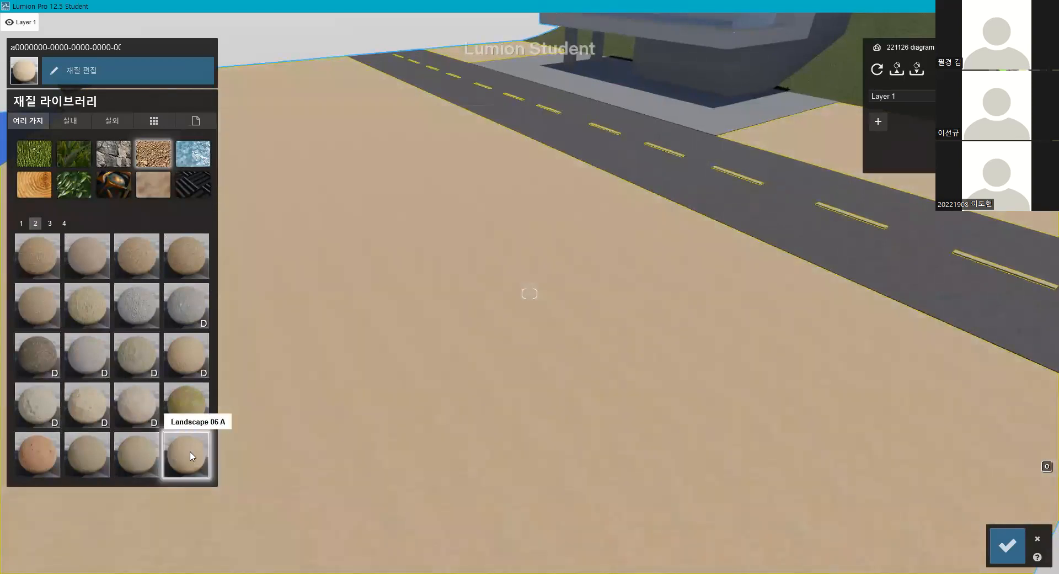
pyautogui.click(50, 223)
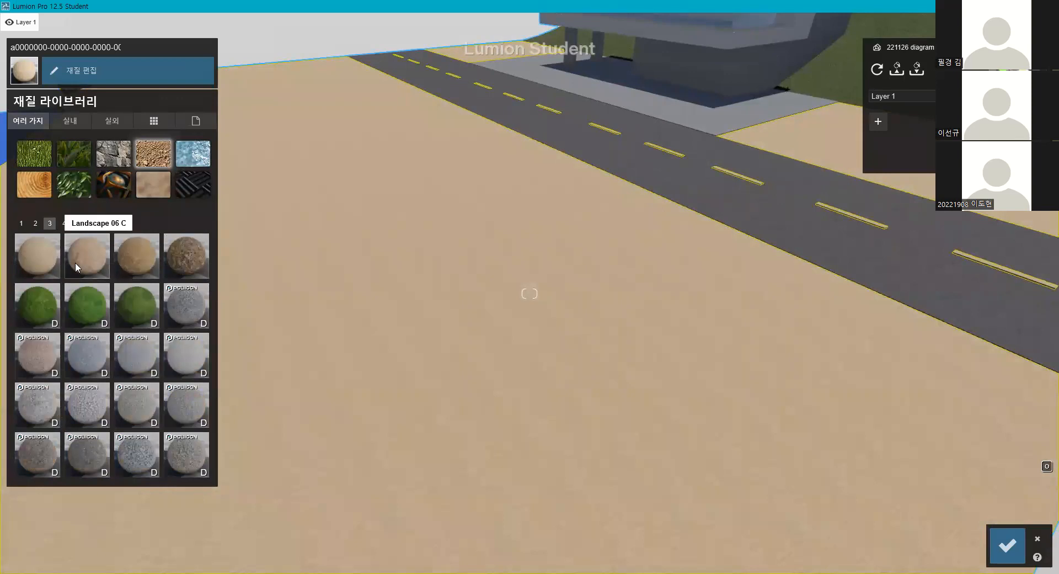
pyautogui.click(65, 223)
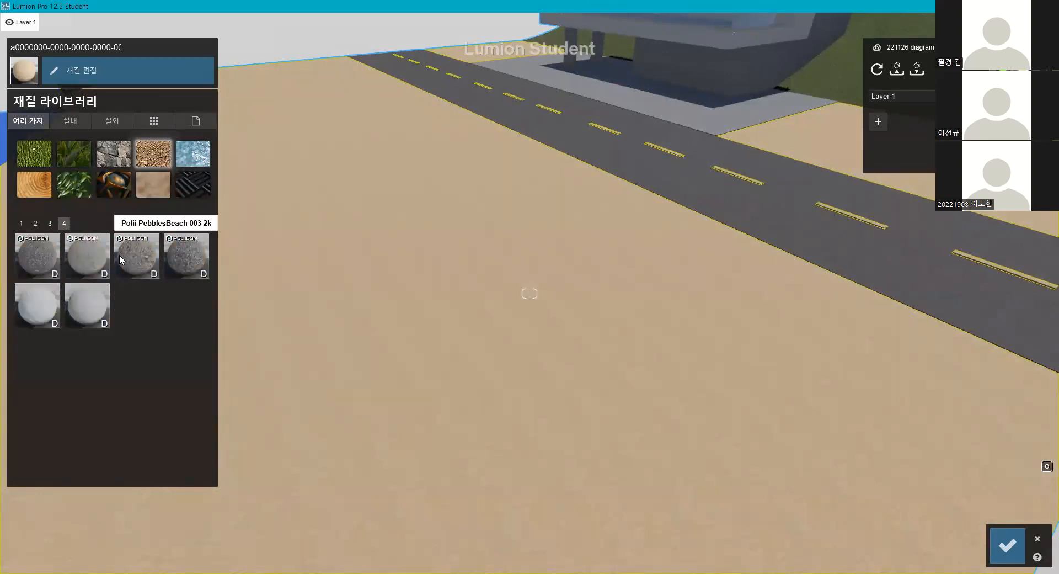
pyautogui.click(48, 224)
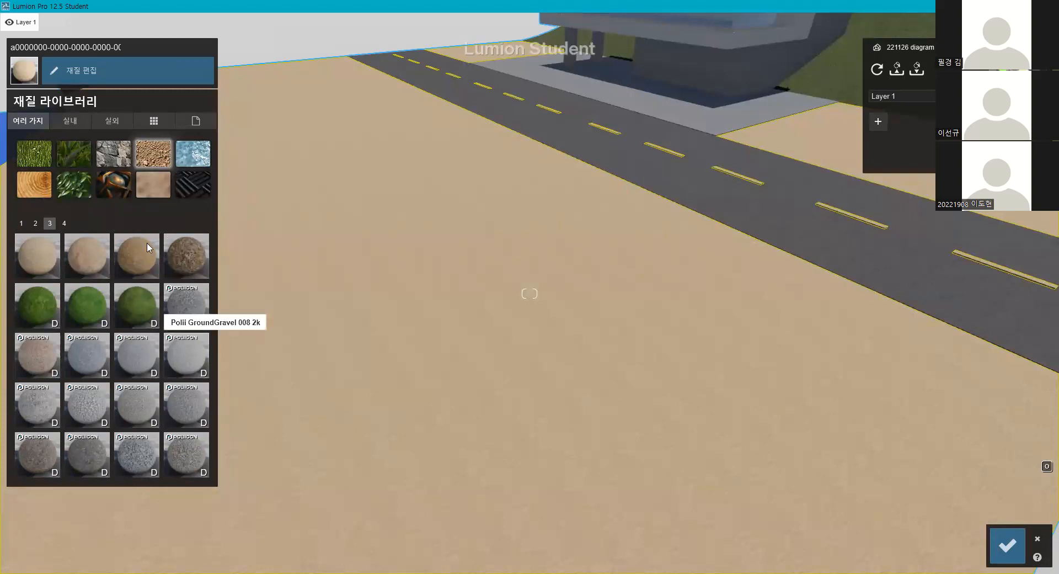
# - Try brown, green and Dark Grey Fur materials from the fur category on the ground around the road
pyautogui.click(149, 177)
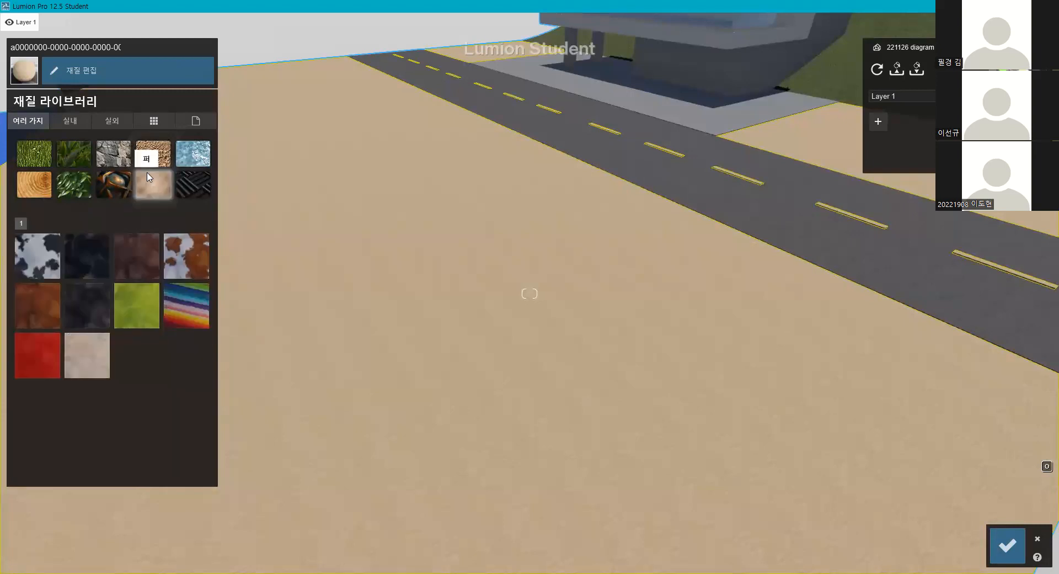
pyautogui.click(151, 253)
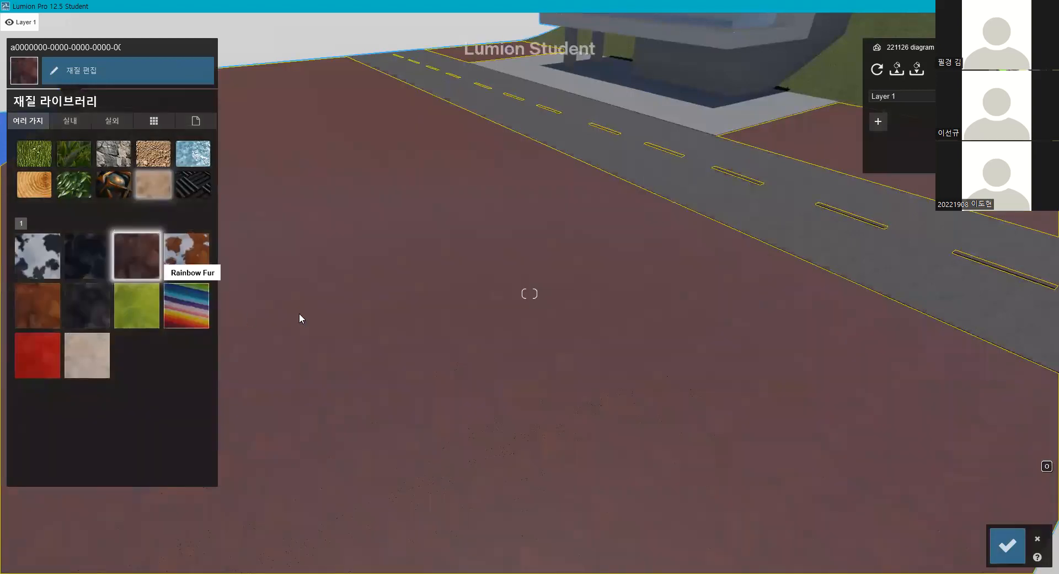
pyautogui.click(143, 307)
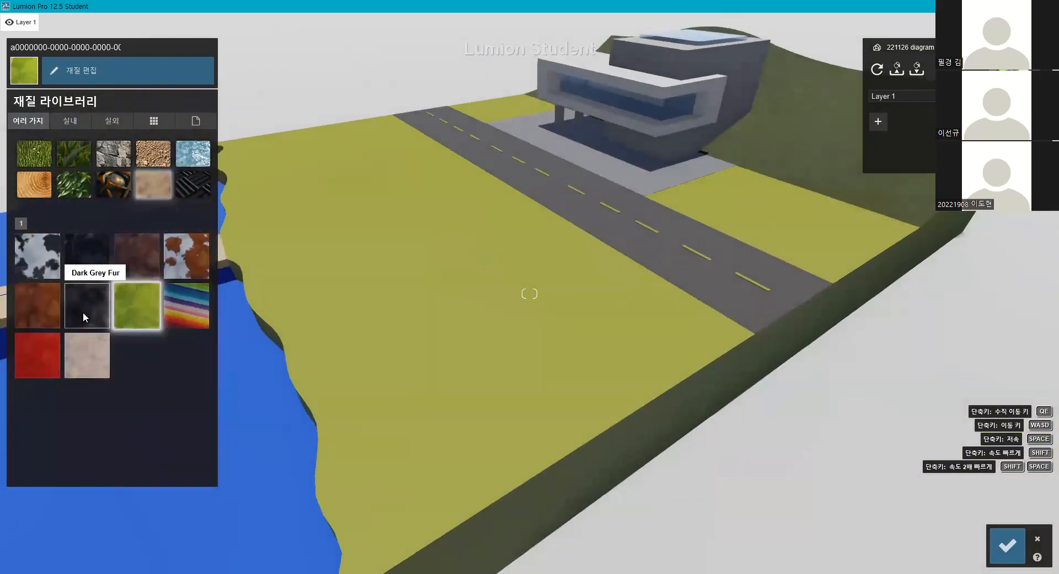
pyautogui.click(82, 312)
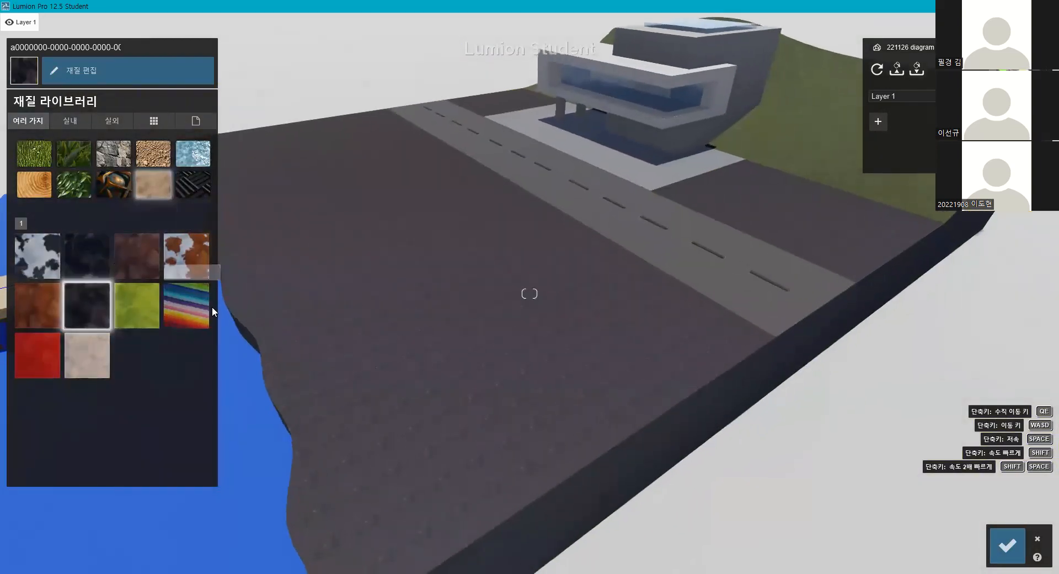
pyautogui.press('w')
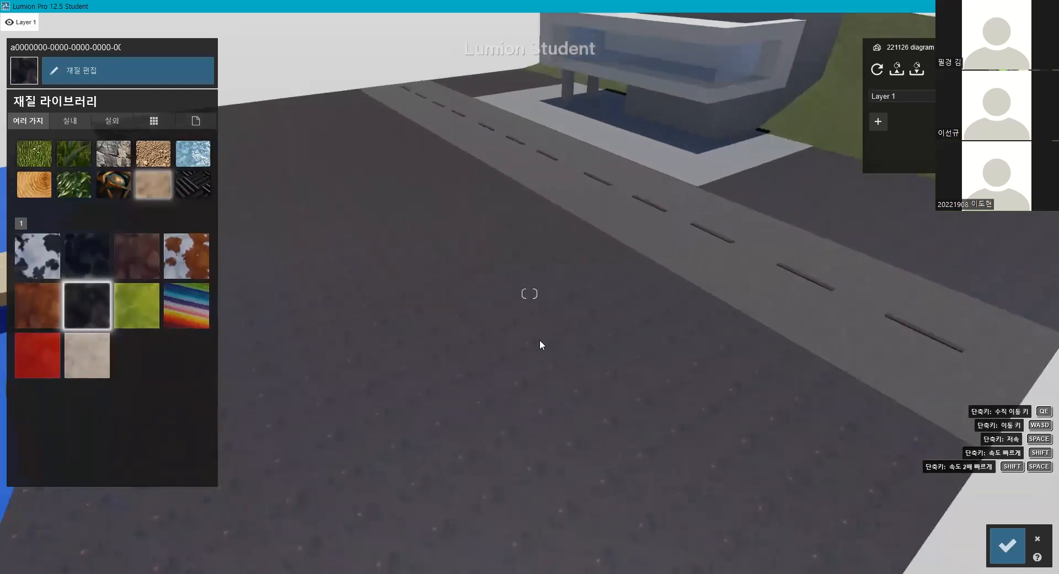
# - Apply the smooth beige material from the nature soil category to the ground around the road
pyautogui.click(538, 340)
pyautogui.click(109, 75)
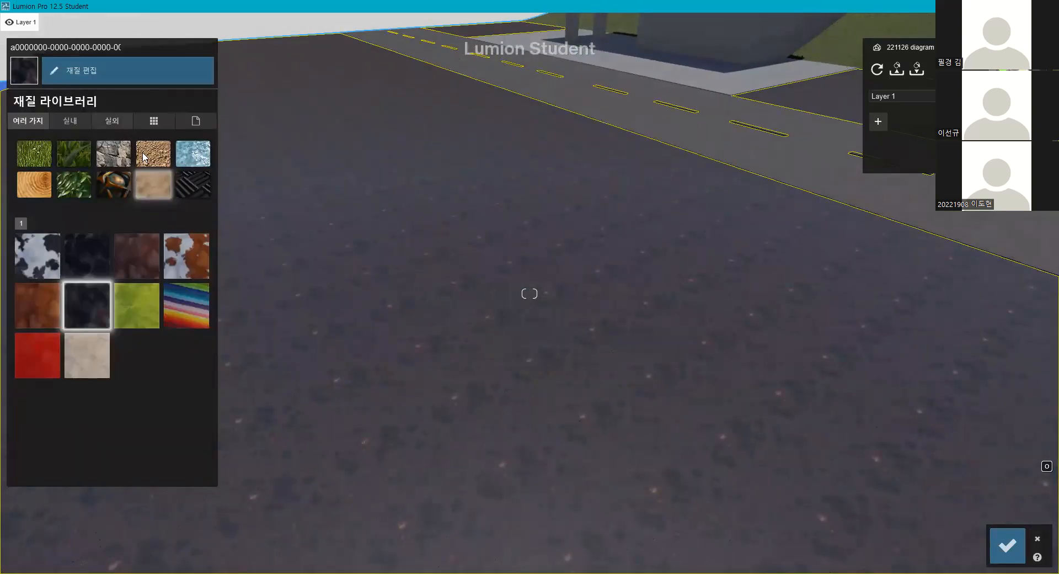
pyautogui.click(153, 153)
pyautogui.click(96, 366)
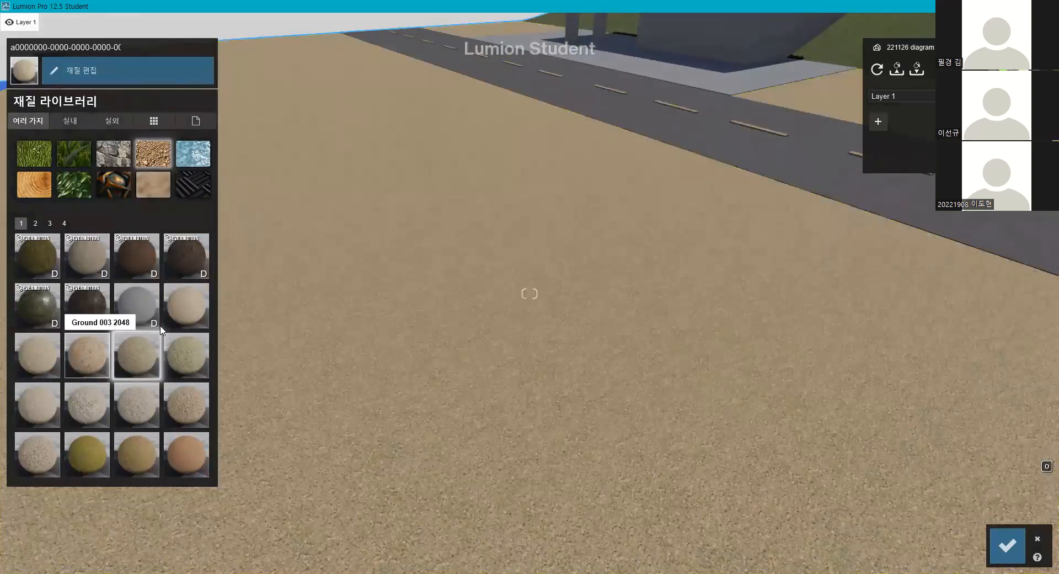
pyautogui.click(180, 316)
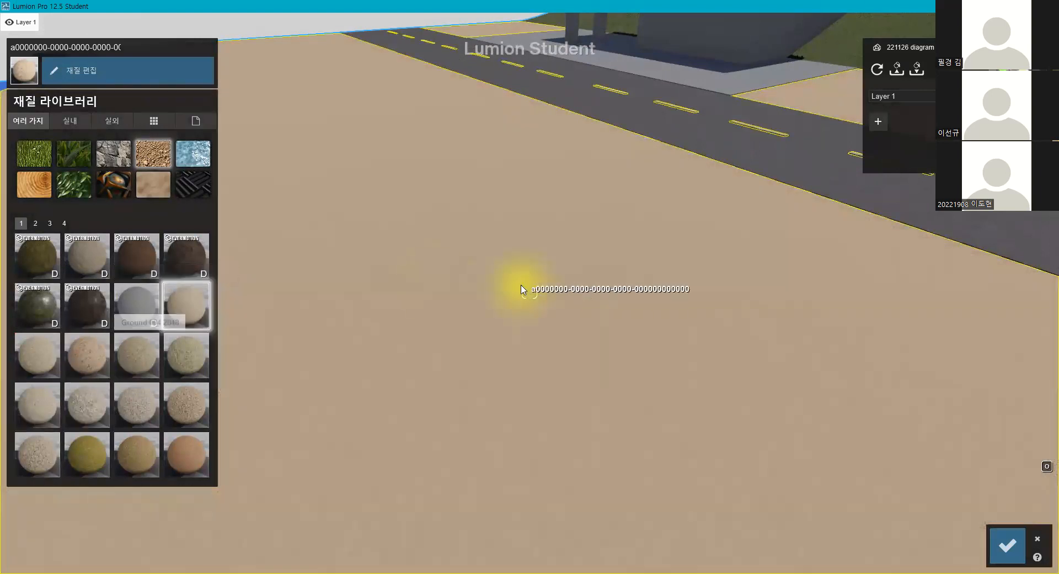
pyautogui.press('s')
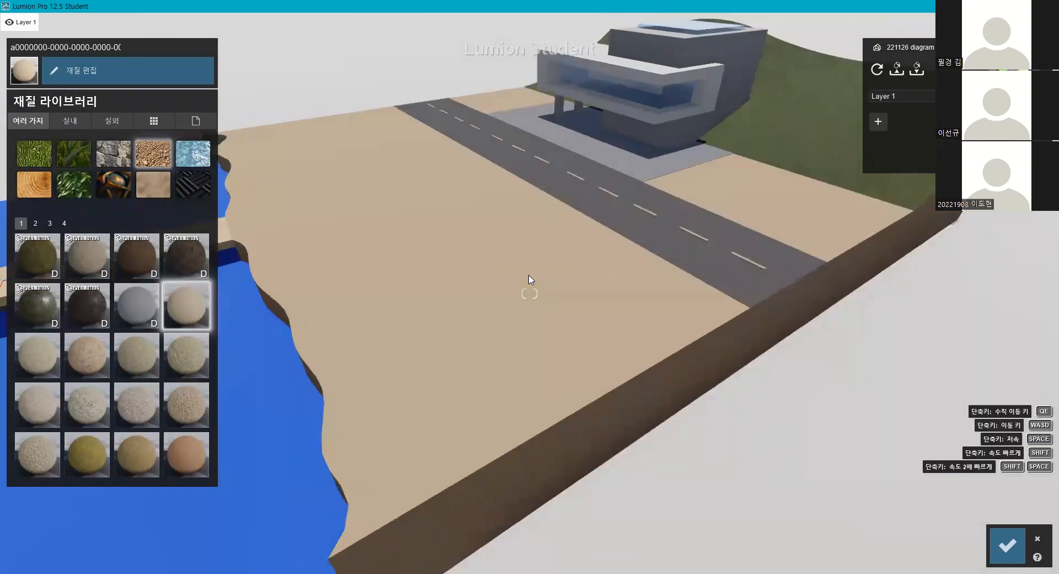
pyautogui.click(528, 279)
# - Apply a ribbed brown wood material from the outdoor wood category to the pier deck
pyautogui.press('a')
pyautogui.moveTo(619, 216); pyautogui.dragTo(508, 216, button='right')
pyautogui.press('a')
pyautogui.moveTo(355, 237); pyautogui.dragTo(606, 293, button='right')
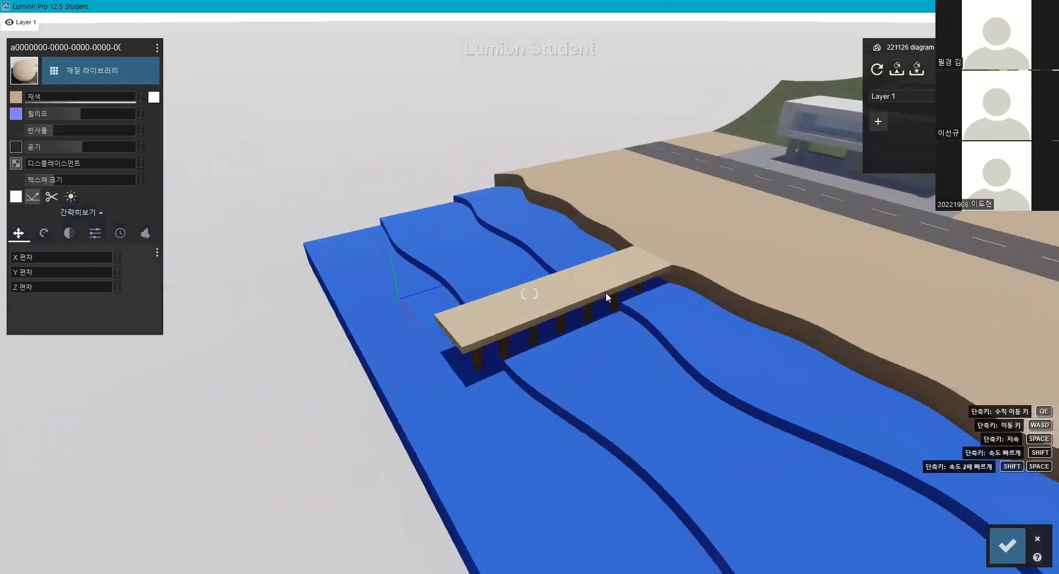
pyautogui.press('w')
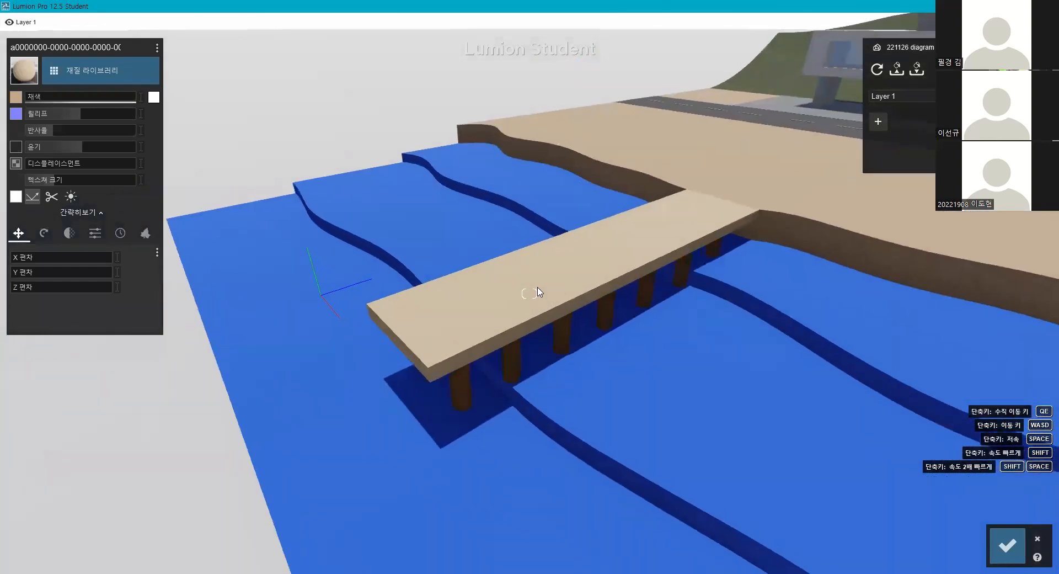
pyautogui.click(556, 262)
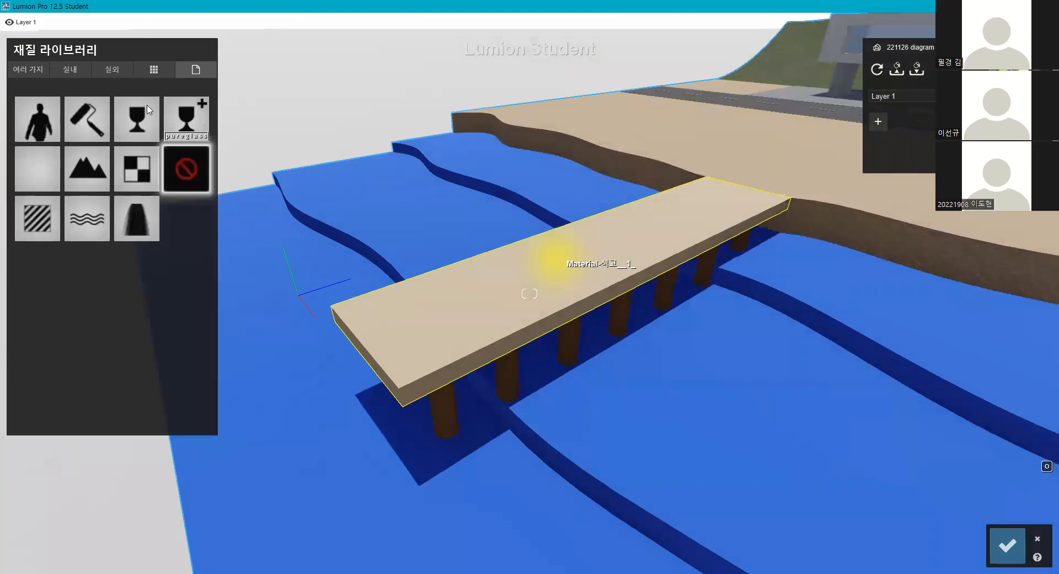
pyautogui.click(80, 70)
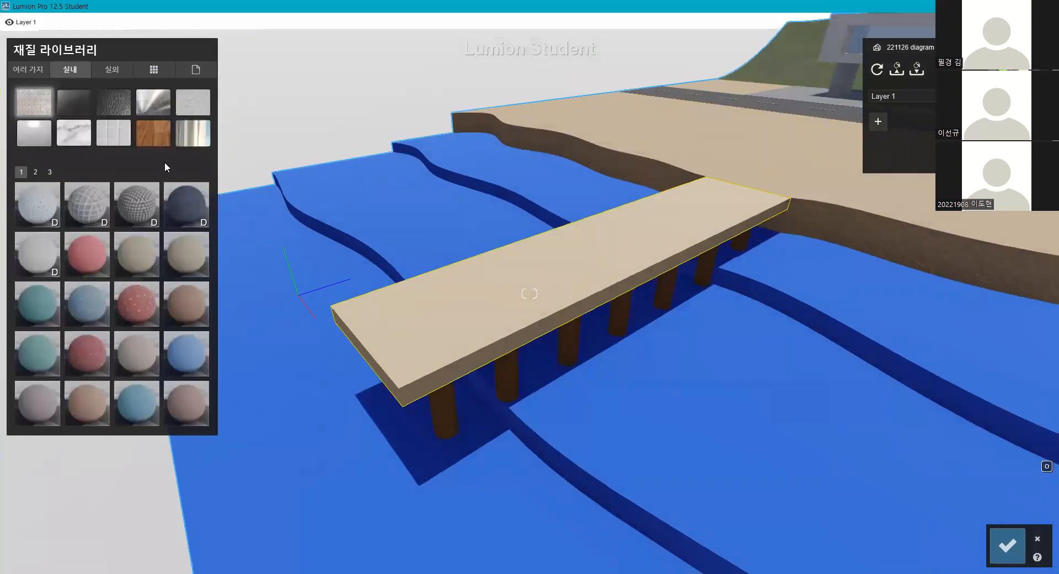
pyautogui.click(152, 132)
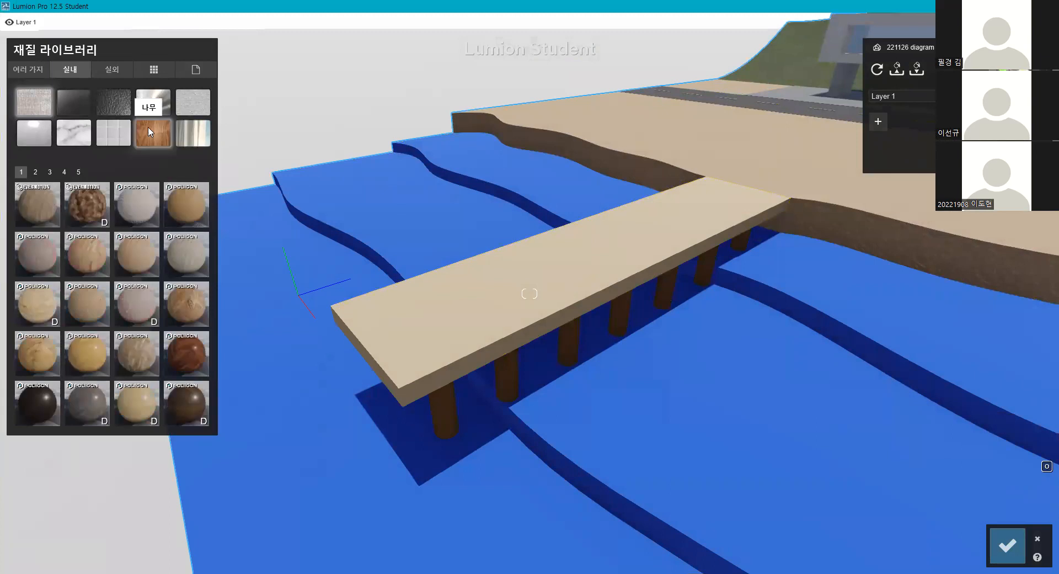
pyautogui.click(128, 71)
pyautogui.click(113, 132)
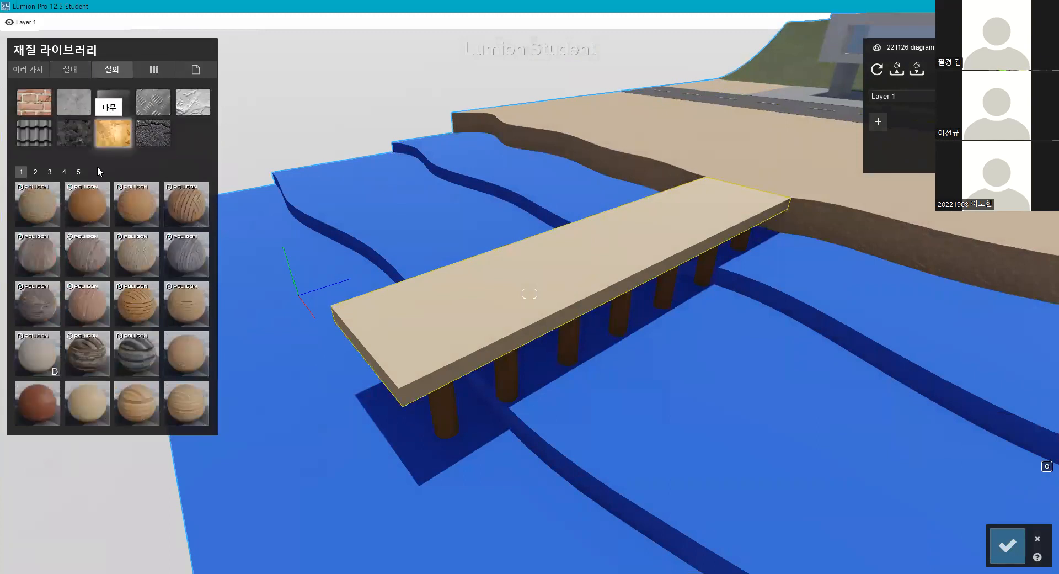
pyautogui.click(184, 213)
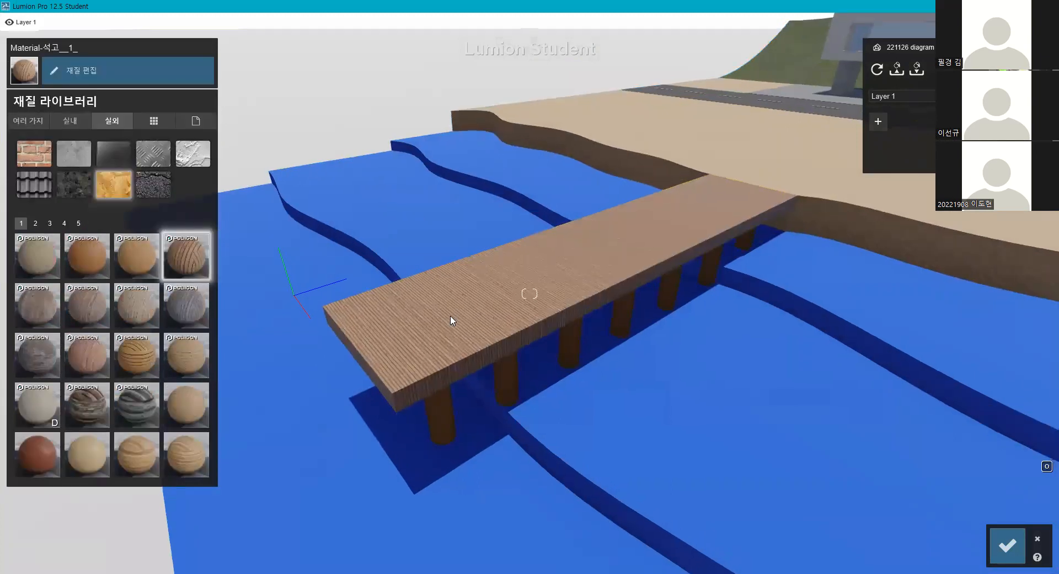
pyautogui.click(427, 335)
# - Select the blue water surface and examine the whole site model from a distance and from above
pyautogui.click(617, 451)
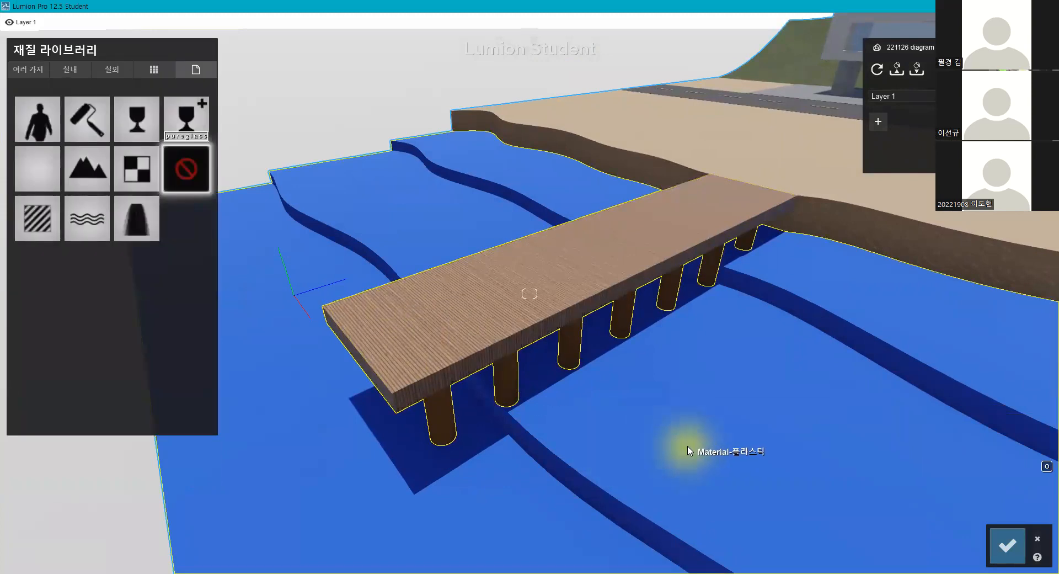
pyautogui.moveTo(388, 234); pyautogui.dragTo(458, 235, button='right')
pyautogui.press('s')
pyautogui.press('s')
pyautogui.moveTo(530, 294); pyautogui.dragTo(436, 293, button='right')
pyautogui.press('a')
pyautogui.press('w')
pyautogui.press('q')
pyautogui.press('s')
pyautogui.press('d')
pyautogui.press('a')
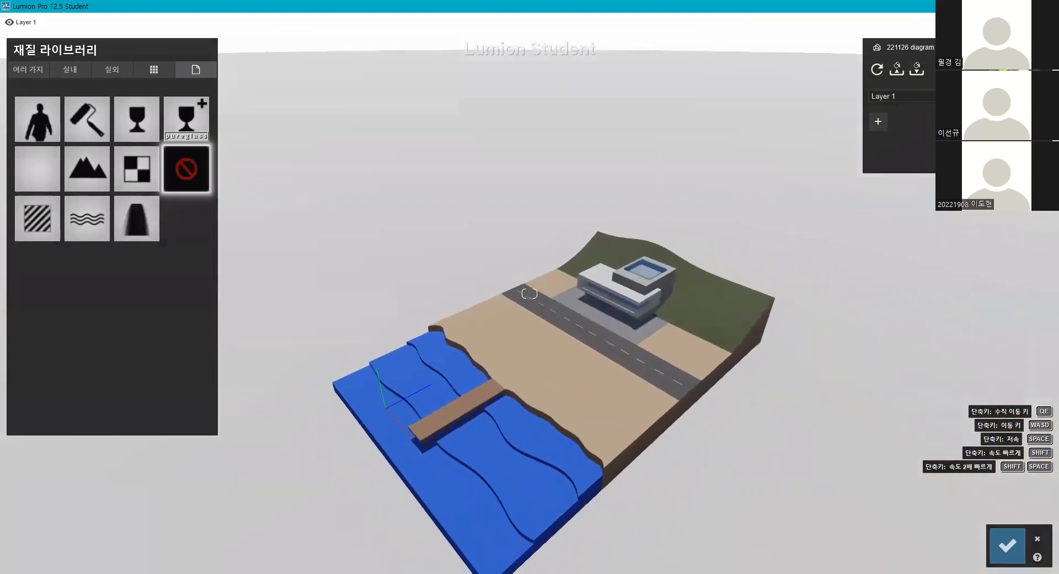
pyautogui.press('q')
pyautogui.press('e')
pyautogui.press('w')
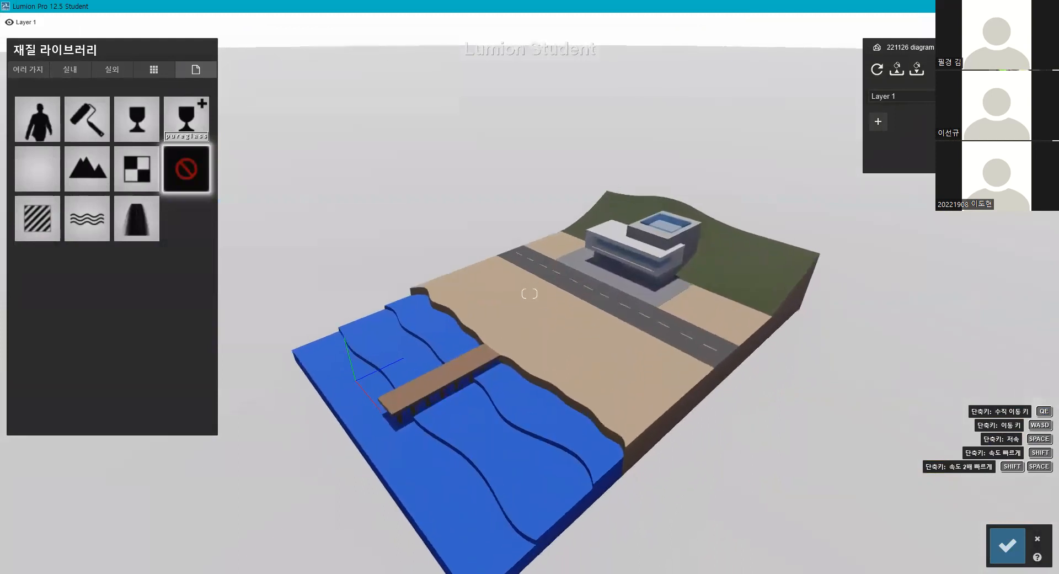
pyautogui.press('w')
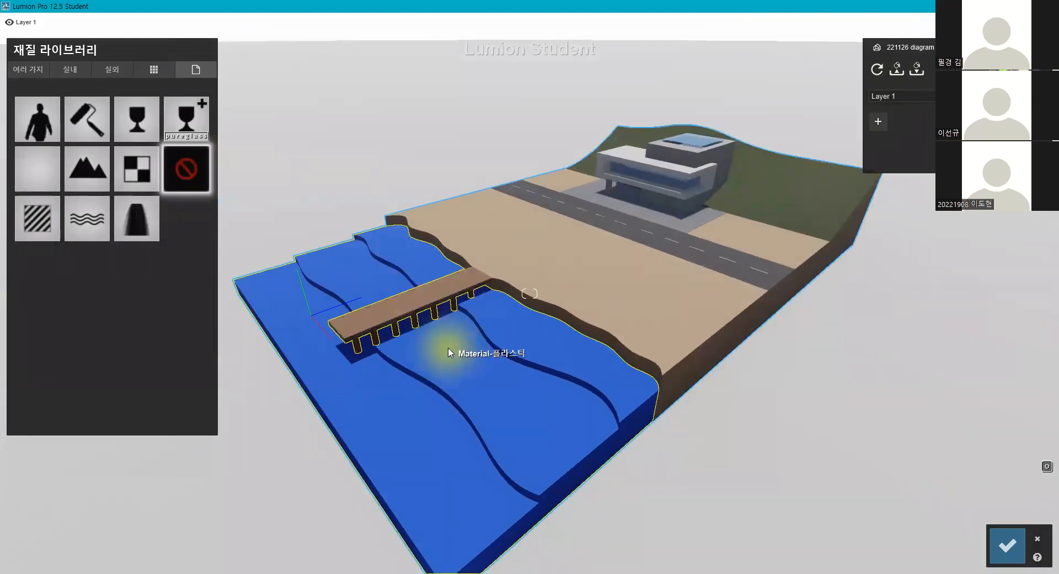
# - Try Blue Ocean on the blue water surface, settle on the Calm Tropical water material, and save the material changes
pyautogui.click(28, 69)
pyautogui.click(184, 112)
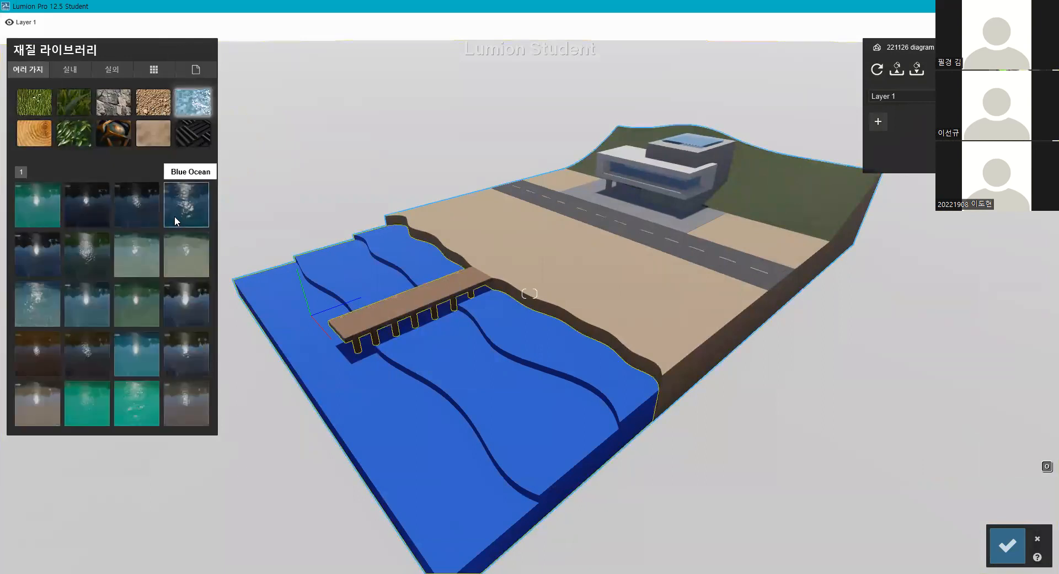
pyautogui.click(189, 209)
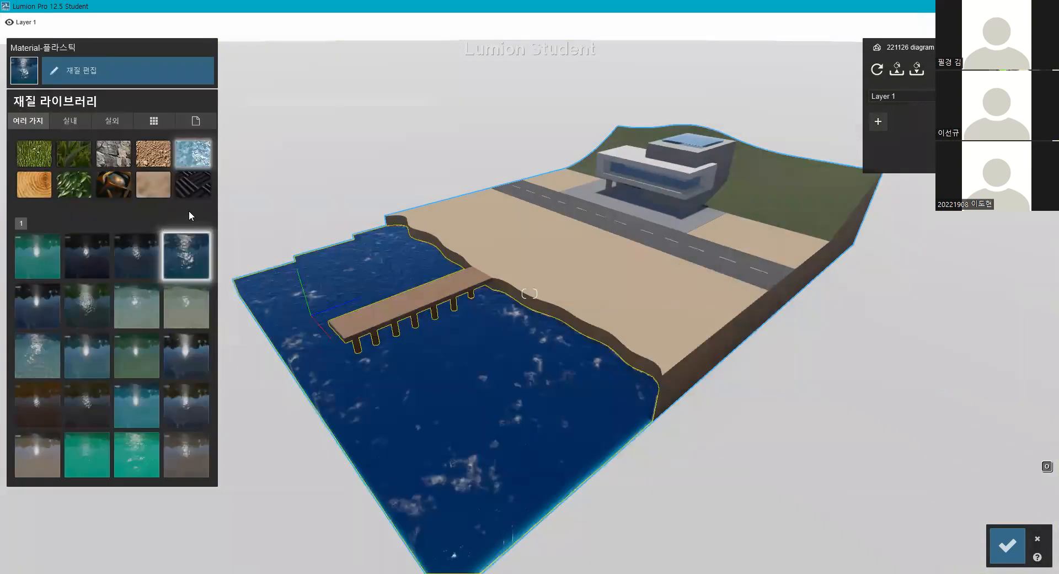
pyautogui.click(128, 307)
pyautogui.click(92, 316)
pyautogui.click(140, 311)
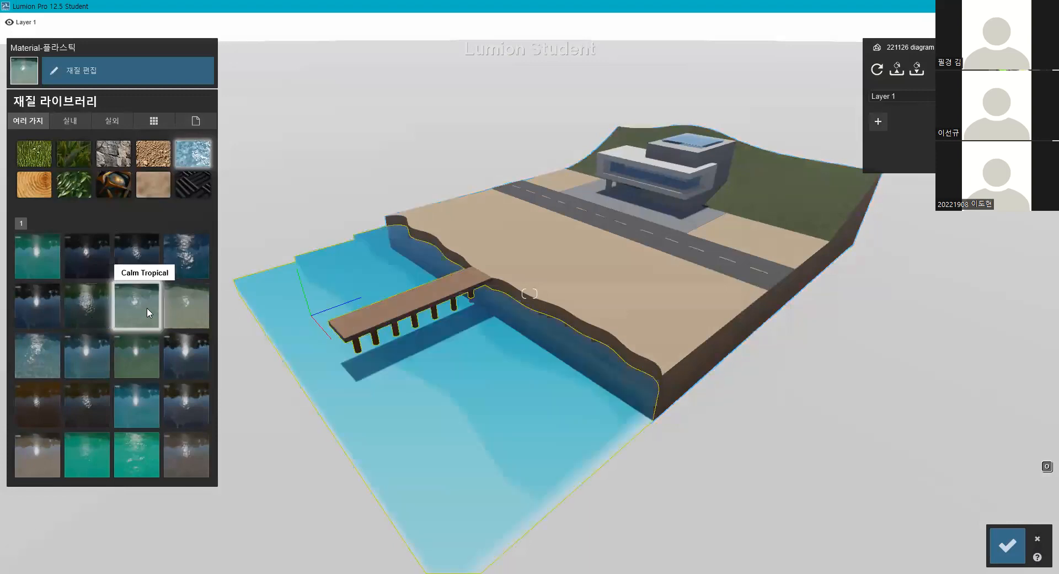
pyautogui.press('a')
pyautogui.press('q')
pyautogui.moveTo(496, 314); pyautogui.dragTo(580, 326, button='right')
pyautogui.press('e')
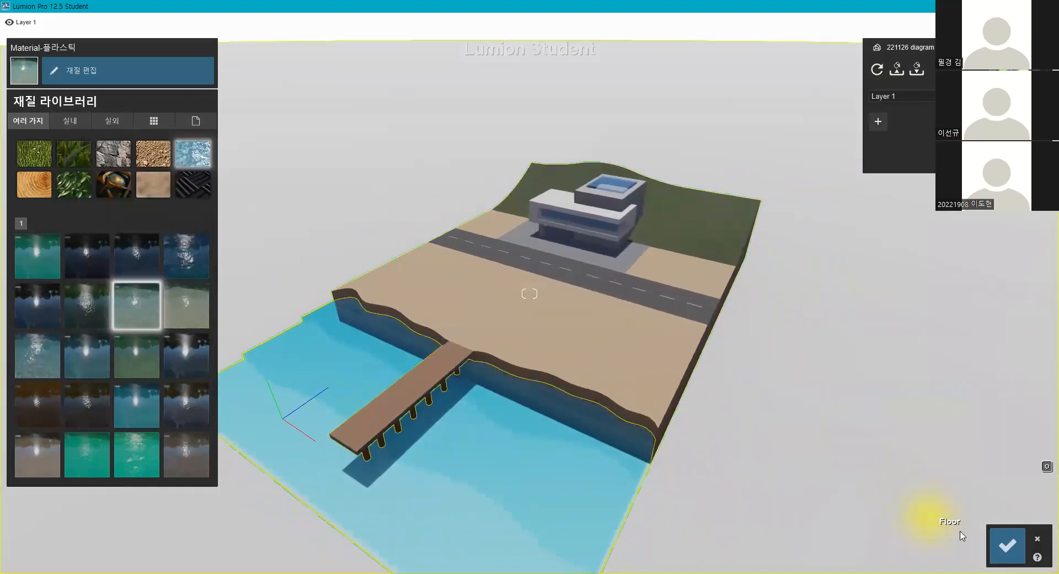
pyautogui.click(1007, 545)
# - Place the SailingBoat 004 model from the boats category on the water beside the pier
pyautogui.click(26, 487)
pyautogui.click(242, 520)
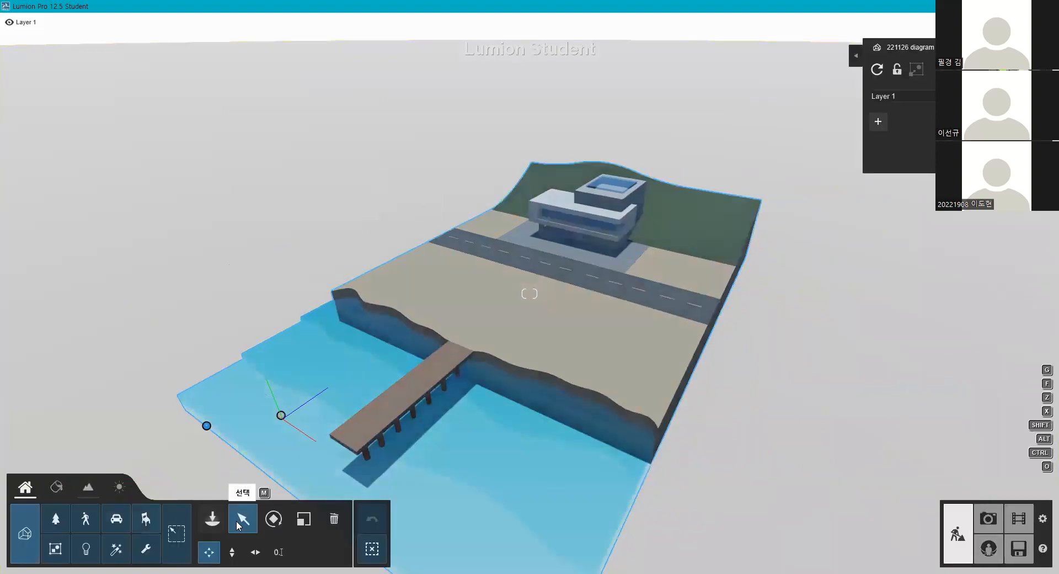
pyautogui.click(116, 519)
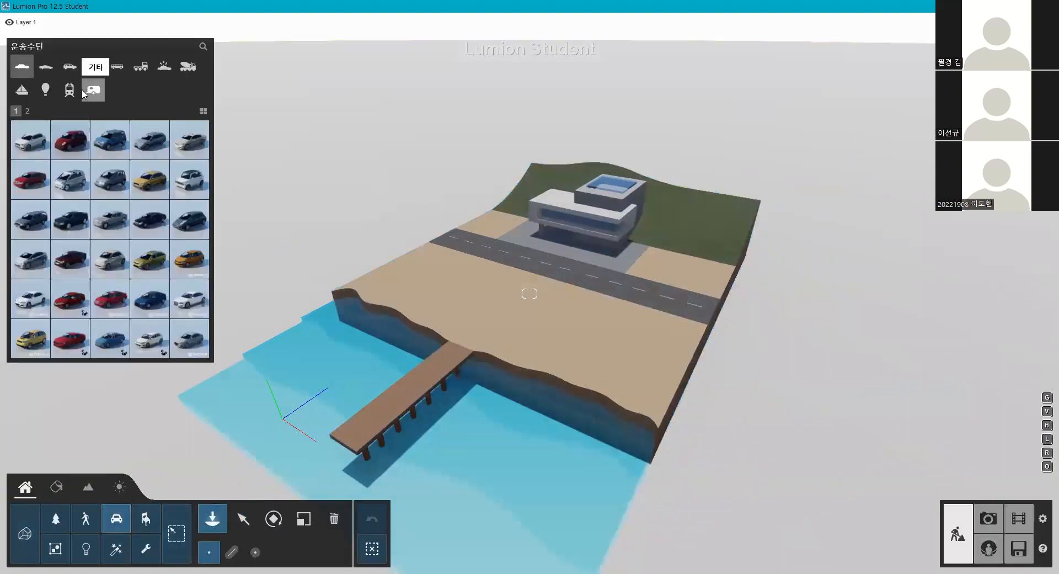
pyautogui.click(22, 89)
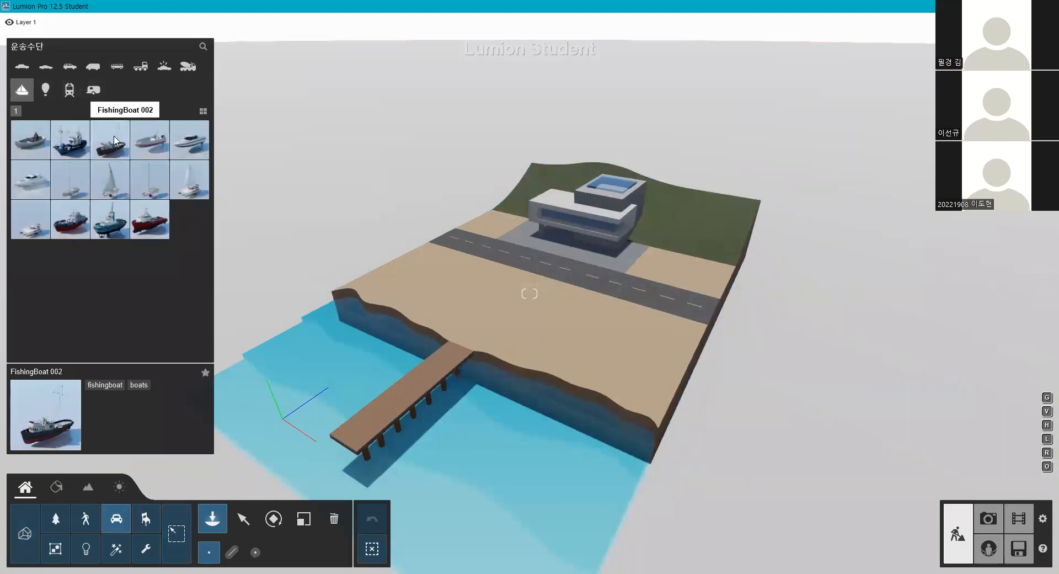
pyautogui.click(189, 179)
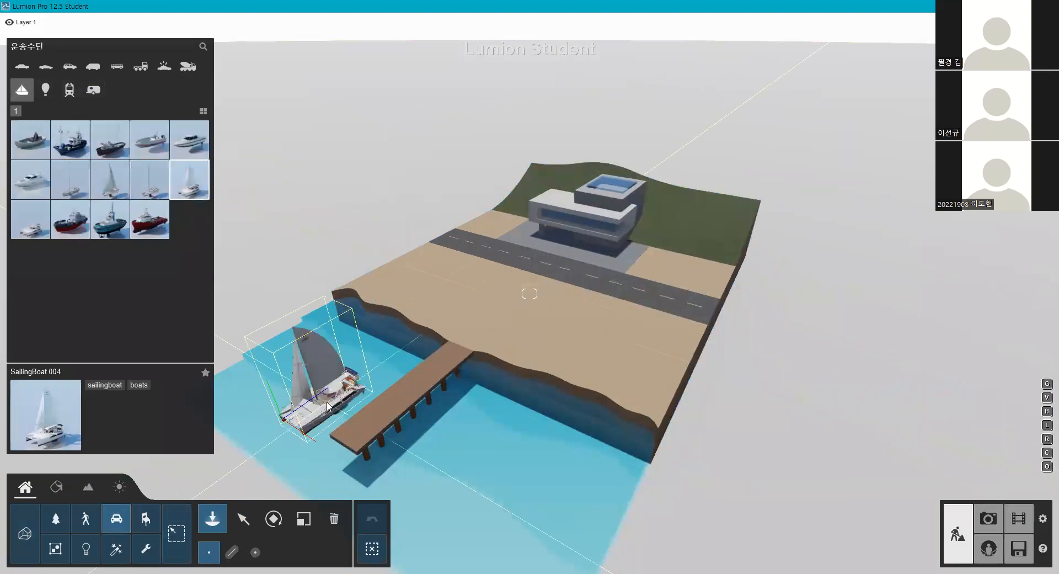
pyautogui.click(338, 375)
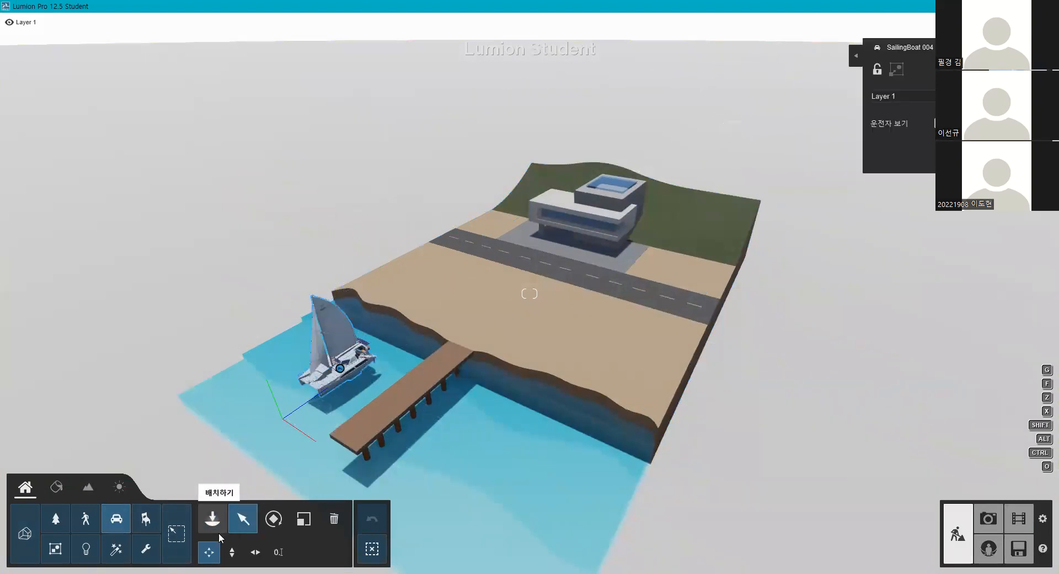
# - Scale the sailboat down to a small size relative to the pier
pyautogui.click(274, 519)
pyautogui.click(304, 518)
pyautogui.moveTo(340, 369); pyautogui.dragTo(343, 397)
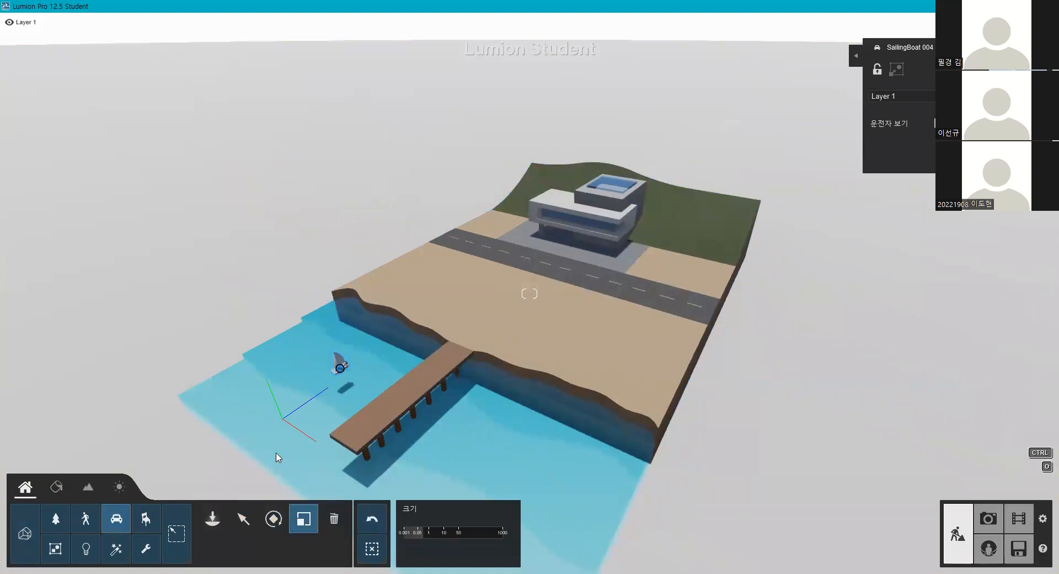
# - Place the SUV 001 model on the road in front of the building and rotate it to follow the road
pyautogui.click(213, 519)
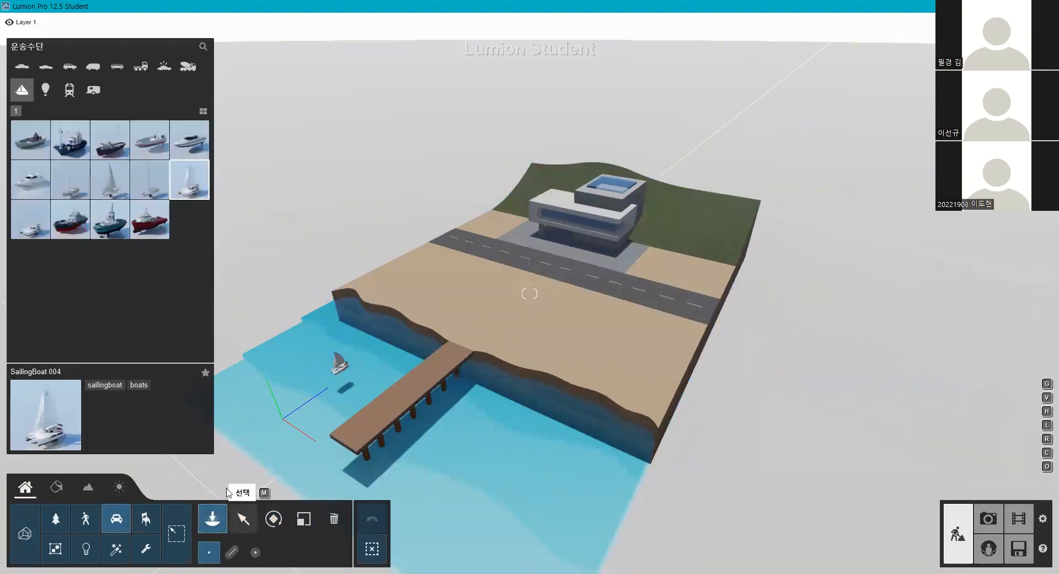
pyautogui.click(46, 67)
pyautogui.click(69, 66)
pyautogui.click(110, 140)
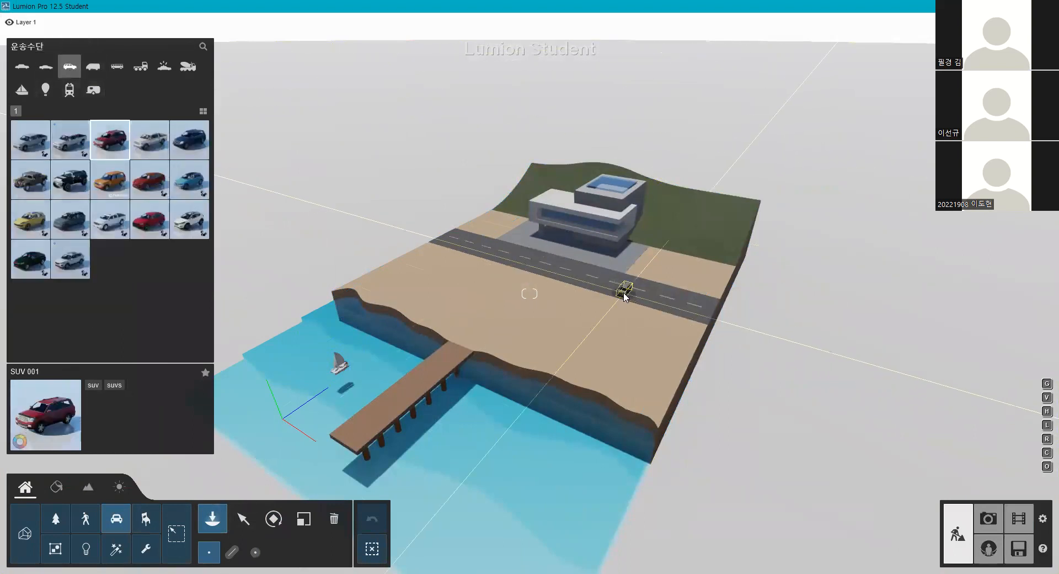
pyautogui.click(274, 519)
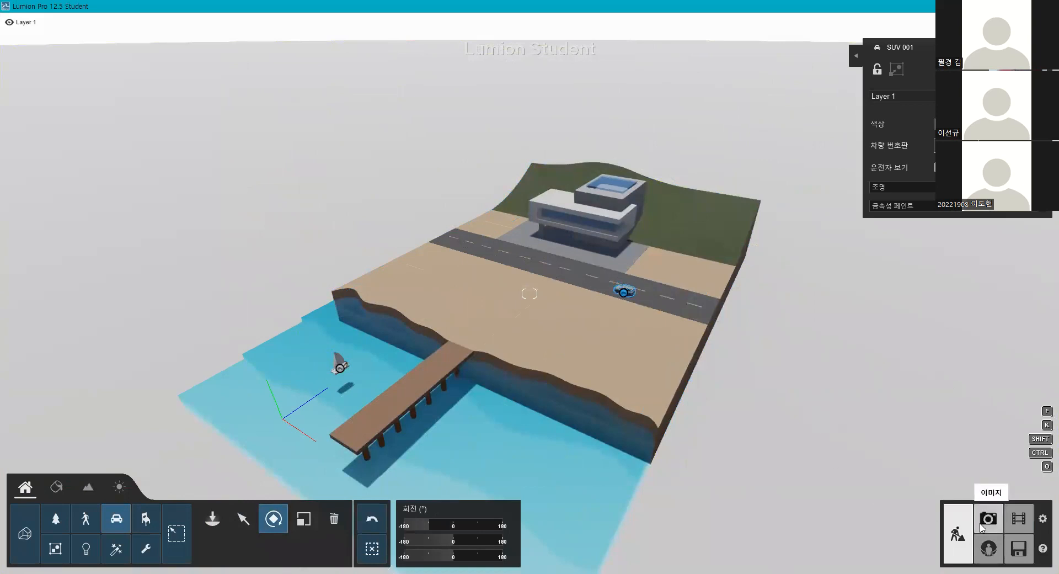
# - Frame the whole site from above, switch to photo mode and refresh the preview of the photo
pyautogui.press('d')
pyautogui.press('w')
pyautogui.press('q')
pyautogui.press('d')
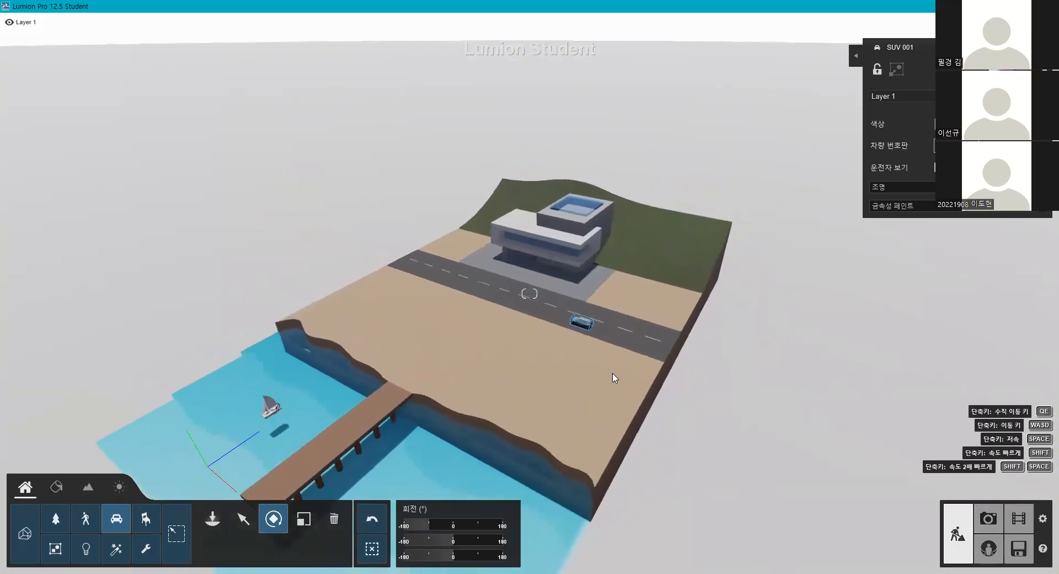
pyautogui.press('w')
pyautogui.press('e')
pyautogui.press('q')
pyautogui.press('w')
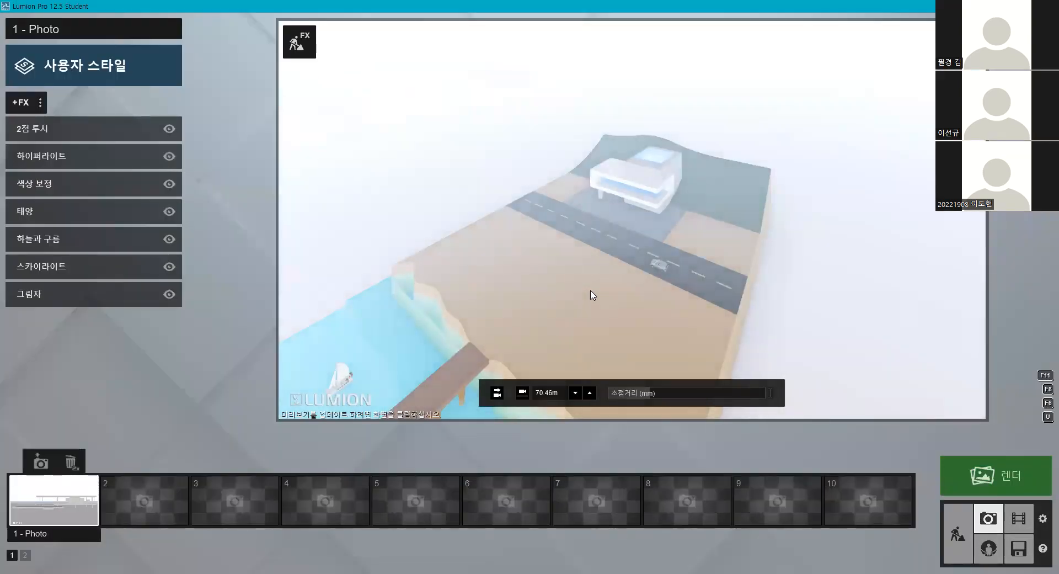
pyautogui.click(591, 294)
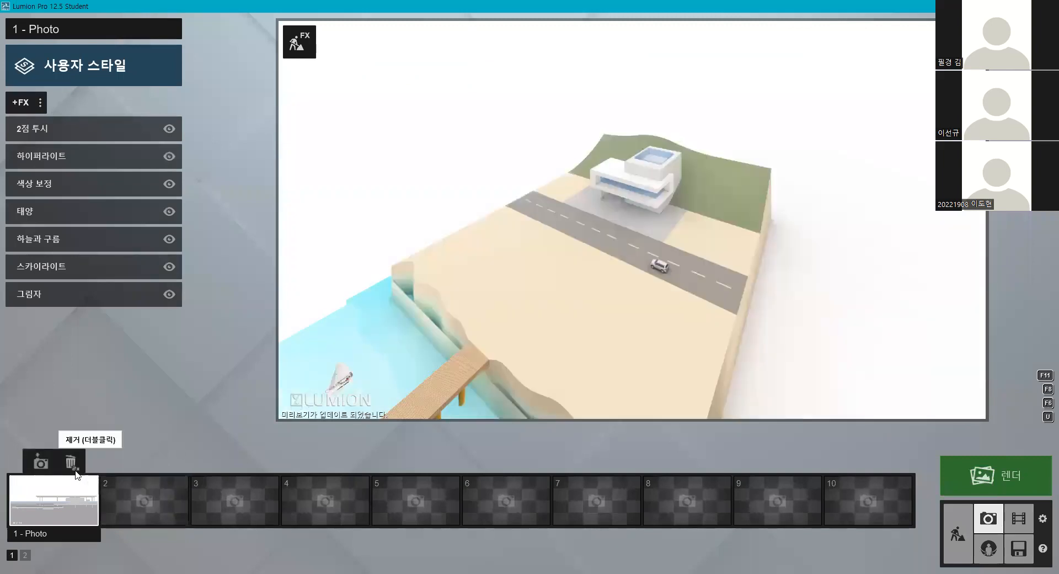
# - Save the current camera view as a new photo, delete the old first photo, and move the new one into the first slot
pyautogui.click(147, 505)
pyautogui.click(143, 464)
pyautogui.click(55, 497)
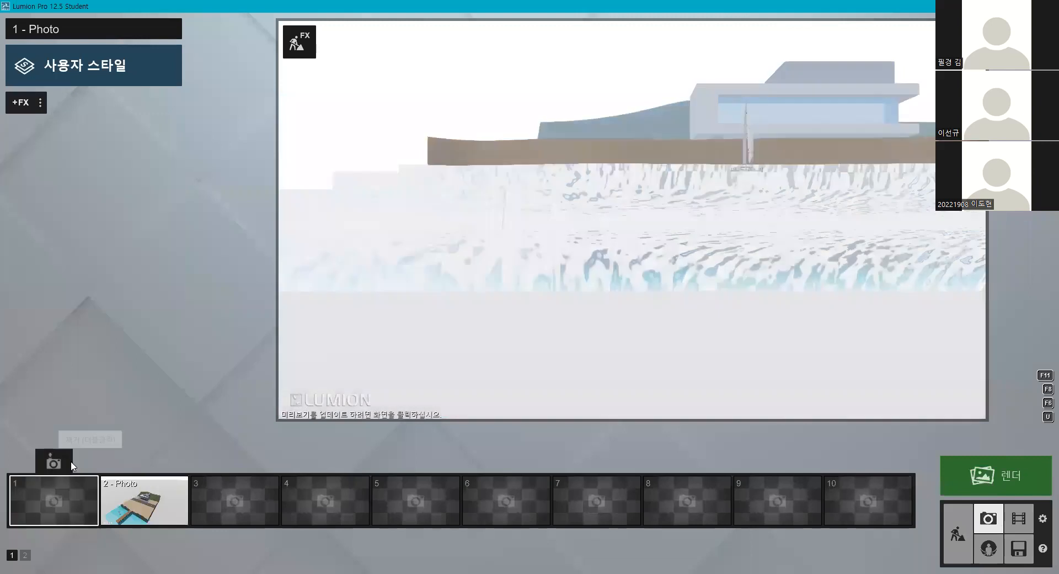
pyautogui.click(119, 505)
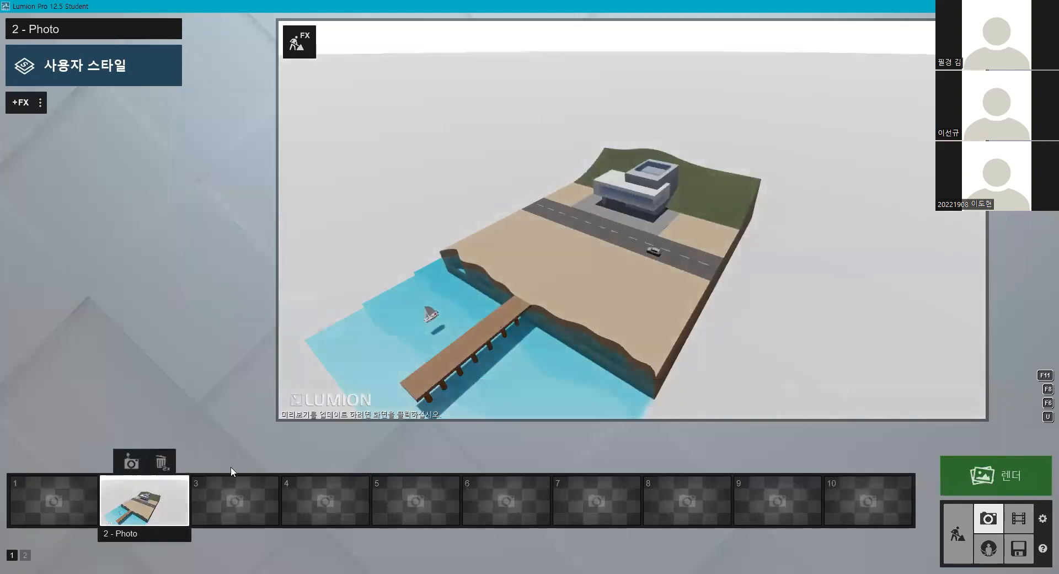
pyautogui.moveTo(141, 500); pyautogui.dragTo(55, 500)
pyautogui.click(319, 338)
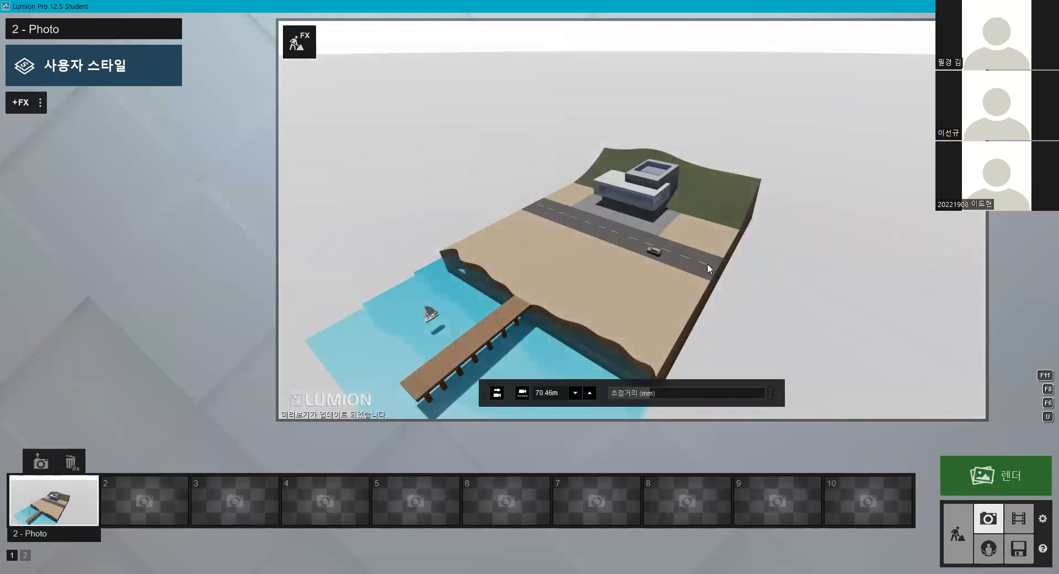
# - Bring the camera down to a street-level view of the building and apply the realistic (현실적) style to the photo
pyautogui.press('w')
pyautogui.press('e')
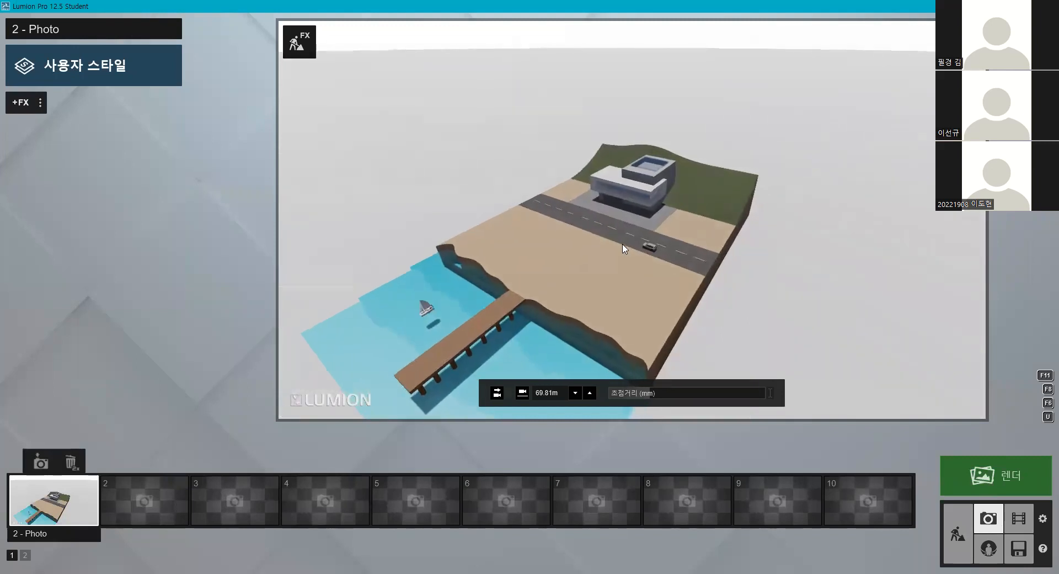
pyautogui.press('w')
pyautogui.press('e')
pyautogui.moveTo(641, 287); pyautogui.dragTo(640, 218, button='right')
pyautogui.click(83, 65)
pyautogui.click(513, 196)
# - Add the architecture effect 2점 투시 (two-point perspective), preview it at street level, and recall the saved overview
pyautogui.click(21, 102)
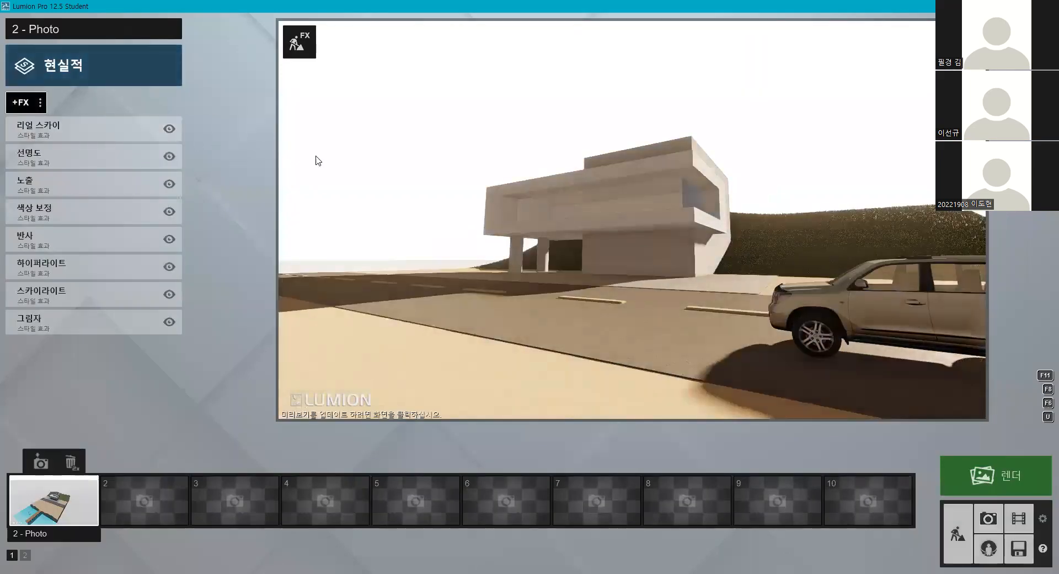
pyautogui.click(318, 227)
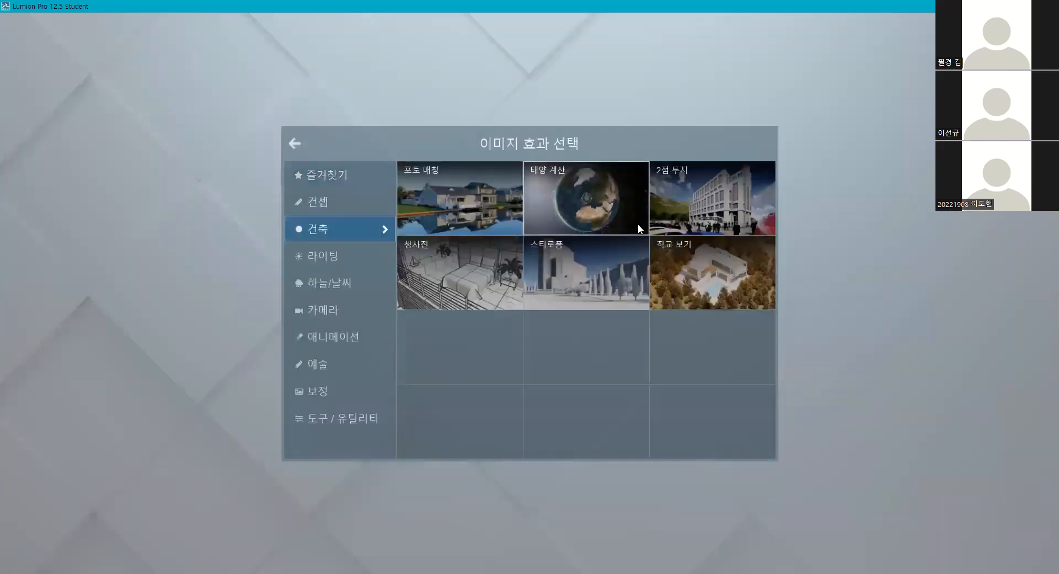
pyautogui.click(683, 203)
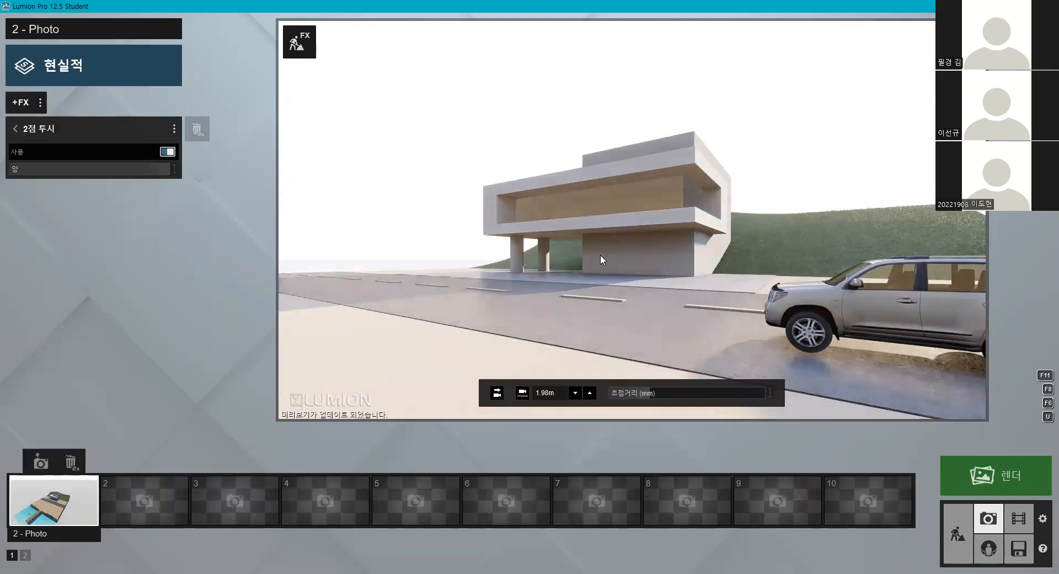
pyautogui.click(45, 510)
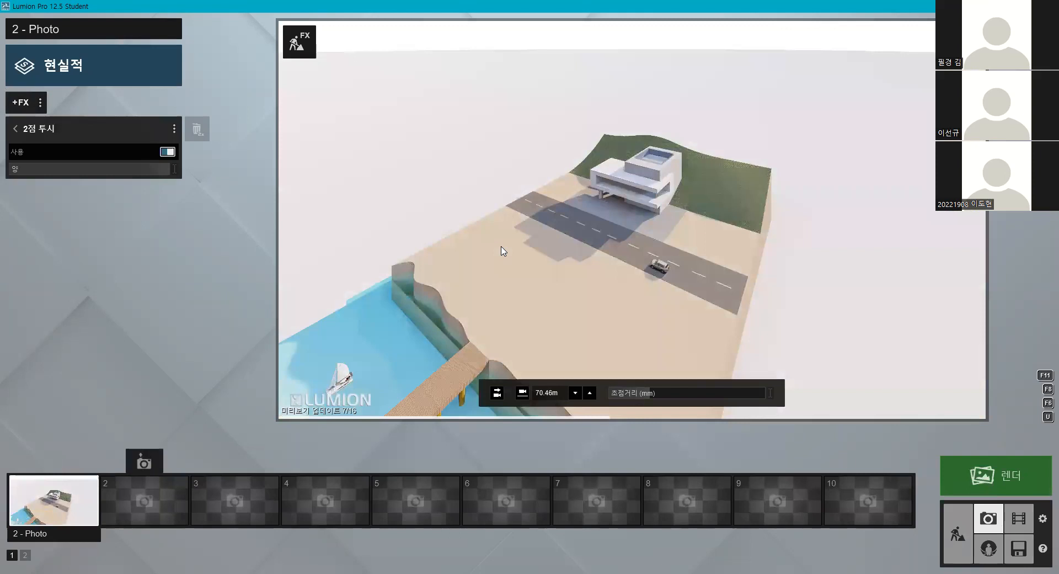
# - Remove the 2점 투시 (two-point perspective) effect from the photo and refresh the preview
pyautogui.click(47, 117)
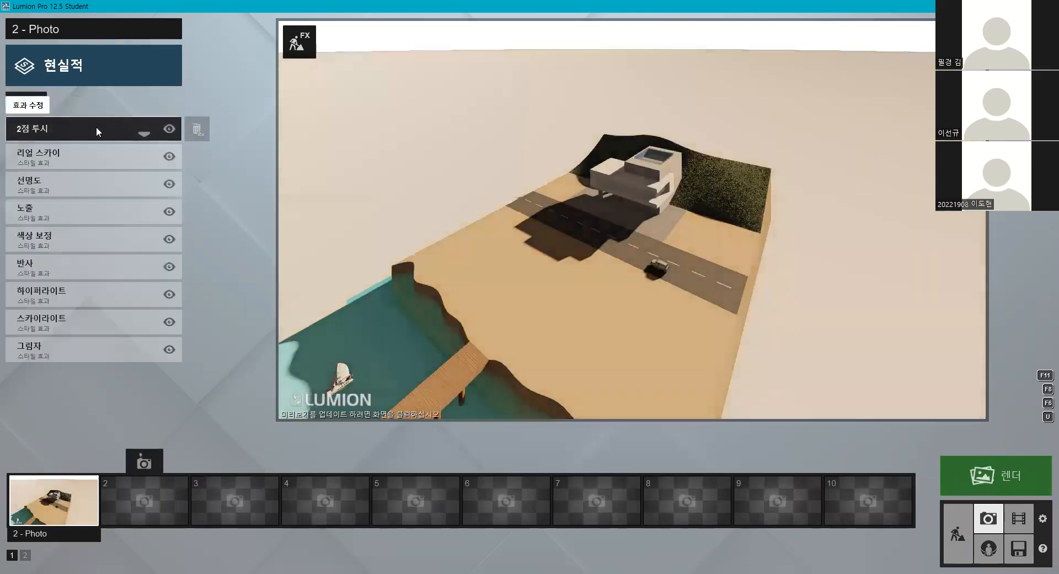
pyautogui.click(197, 130)
pyautogui.click(668, 216)
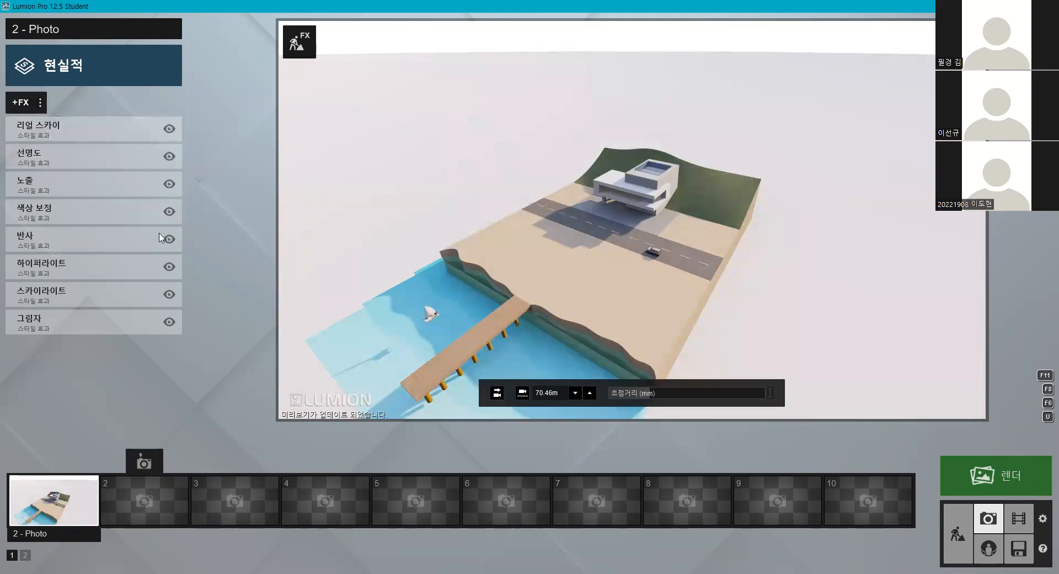
# - Add the architecture effect 직교 보기 (orthographic view), turn it on, and orbit the site into an axonometric view
pyautogui.click(20, 102)
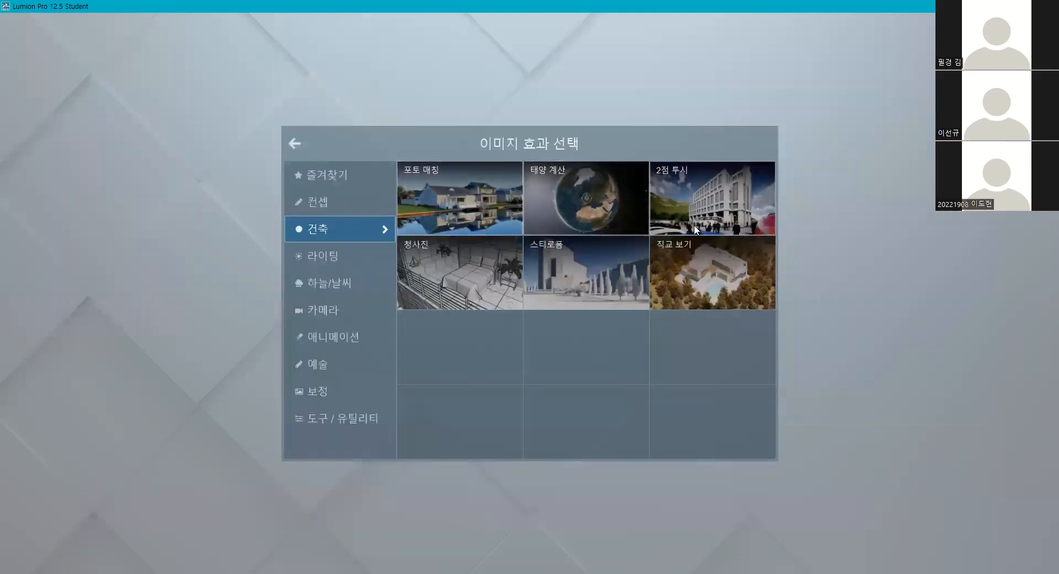
pyautogui.click(695, 291)
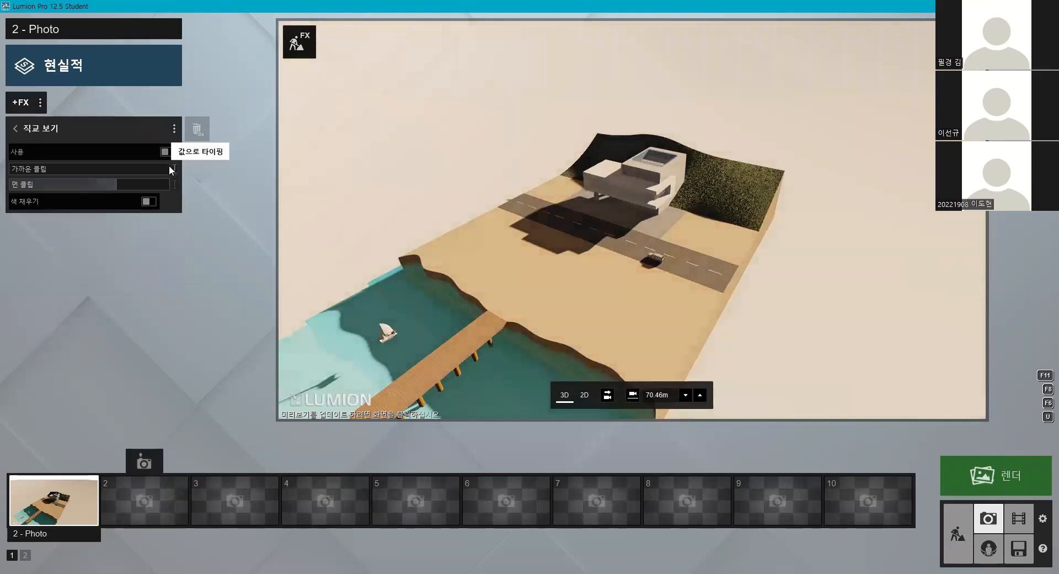
pyautogui.click(164, 152)
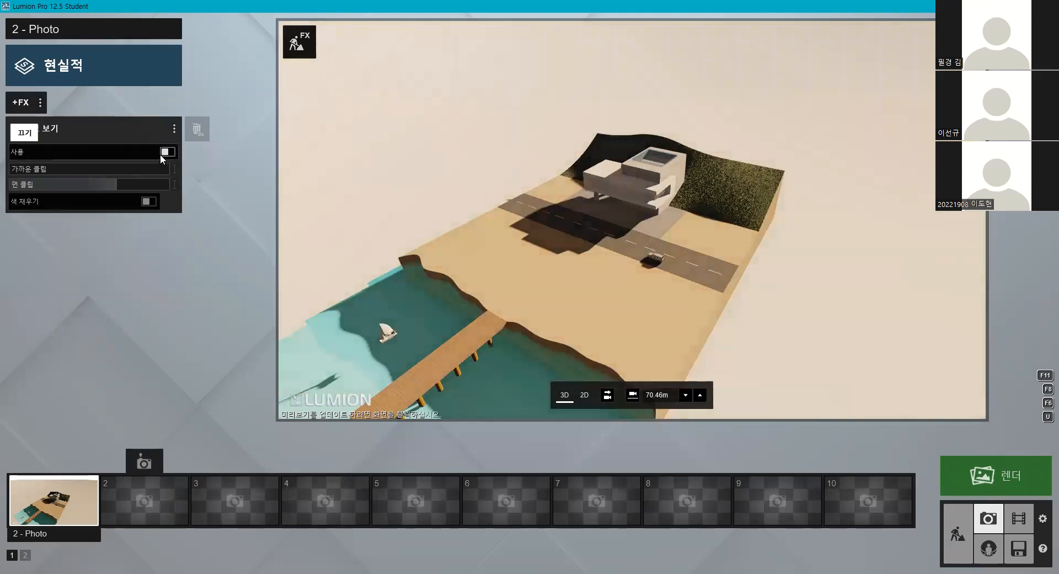
pyautogui.scroll(-5, 526, 209)
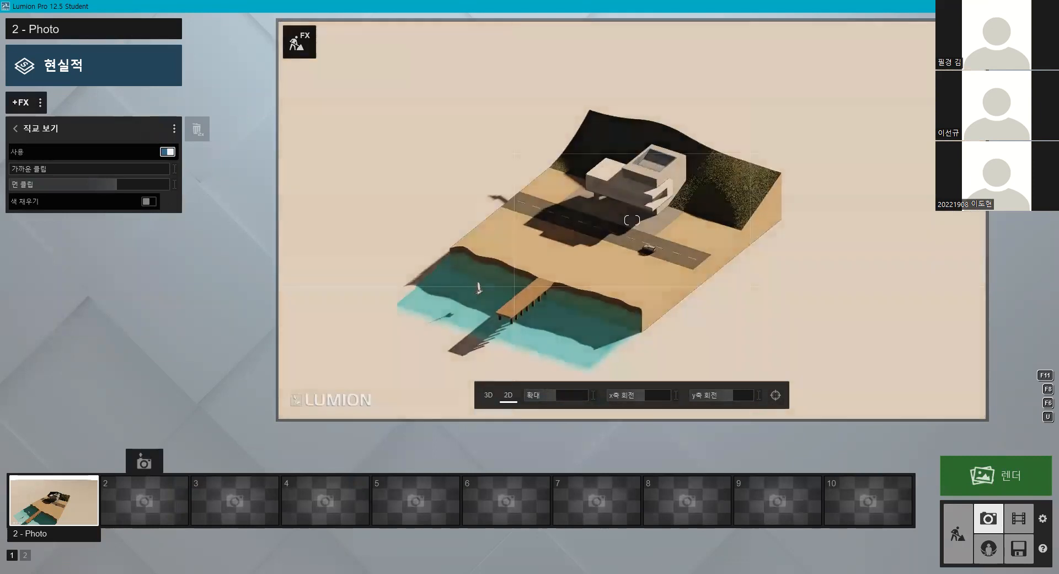
pyautogui.moveTo(627, 216); pyautogui.dragTo(643, 225, button='right')
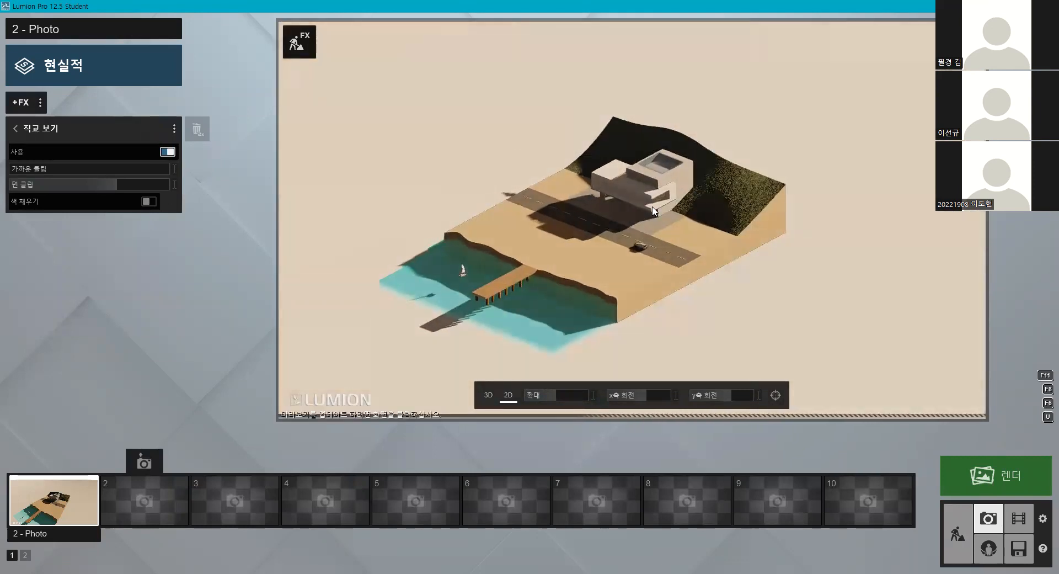
# - Compare the orthographic view with the 3D view, try the color fill option, and refresh the preview
pyautogui.click(489, 394)
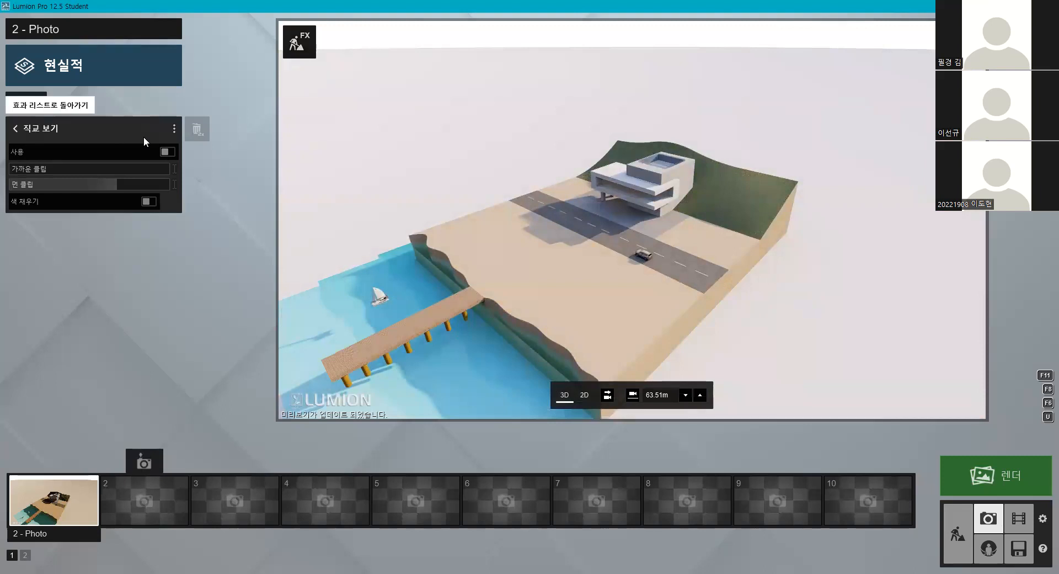
pyautogui.click(163, 151)
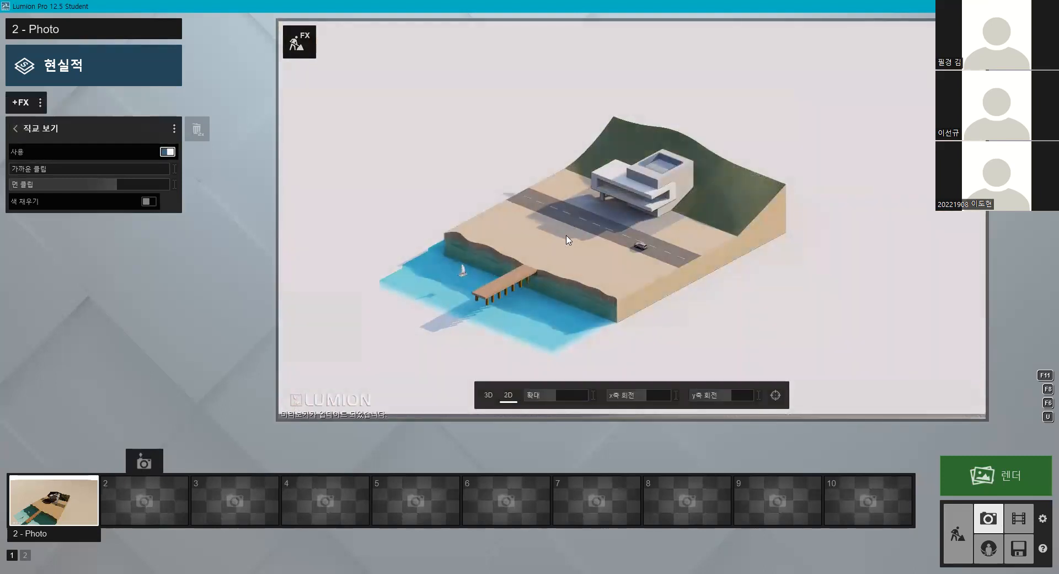
pyautogui.click(149, 202)
pyautogui.click(149, 201)
pyautogui.click(153, 205)
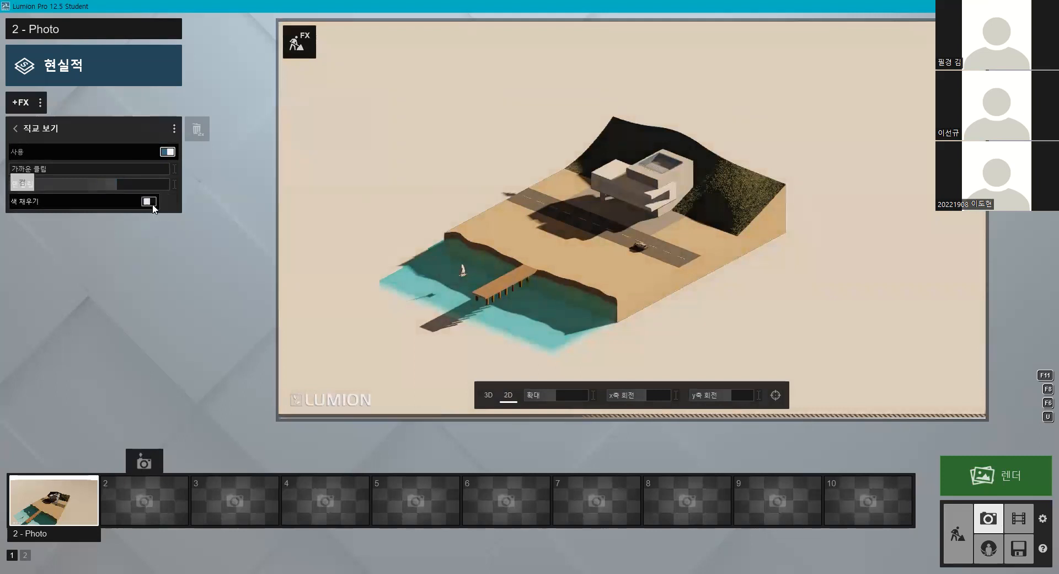
pyautogui.click(585, 268)
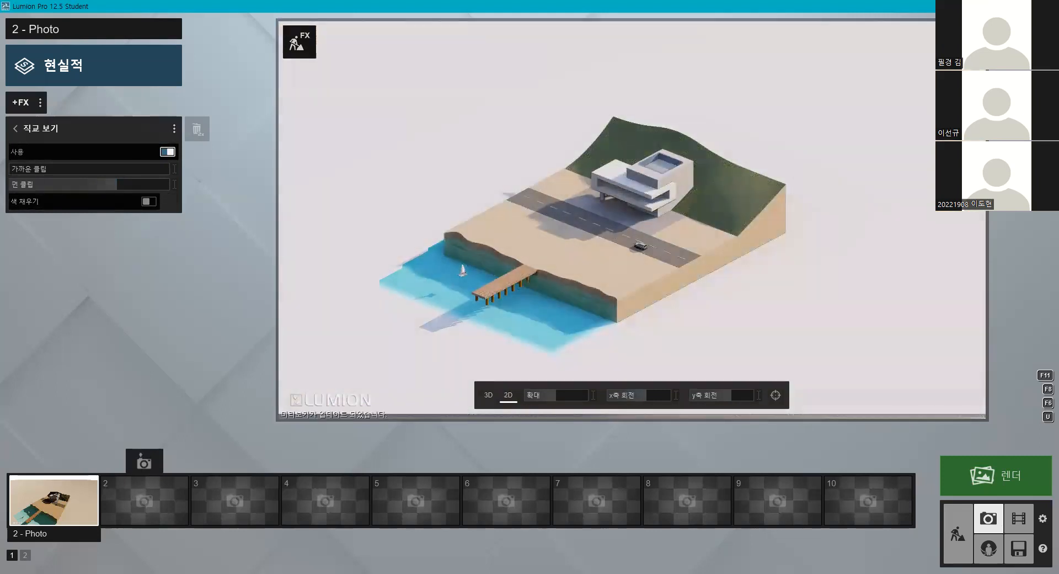
# - Try an x-axis rotation of 0.0° for the orthographic view and orbit back to an angled overview of the site
pyautogui.click(634, 240)
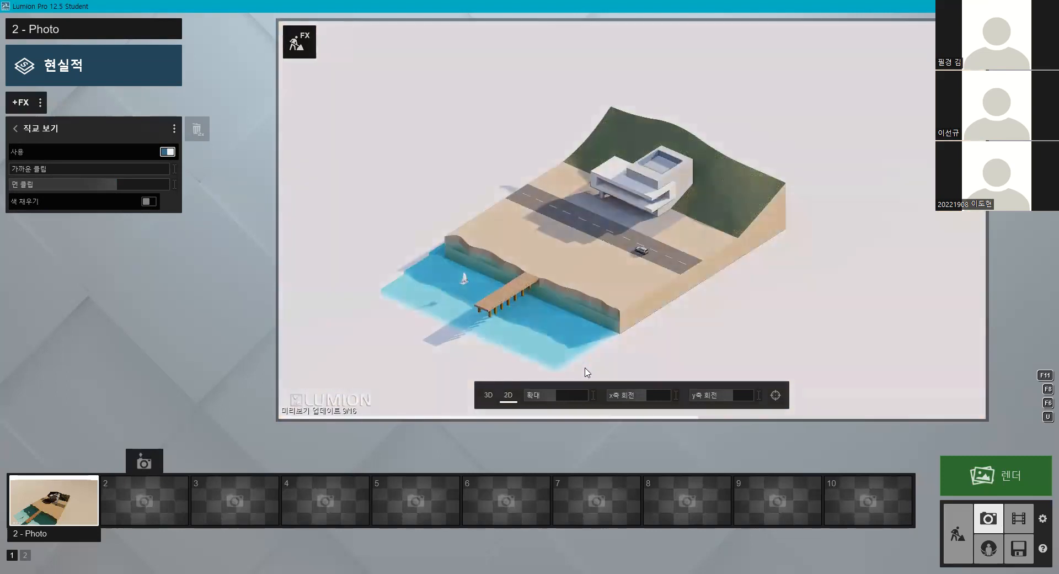
pyautogui.click(639, 395)
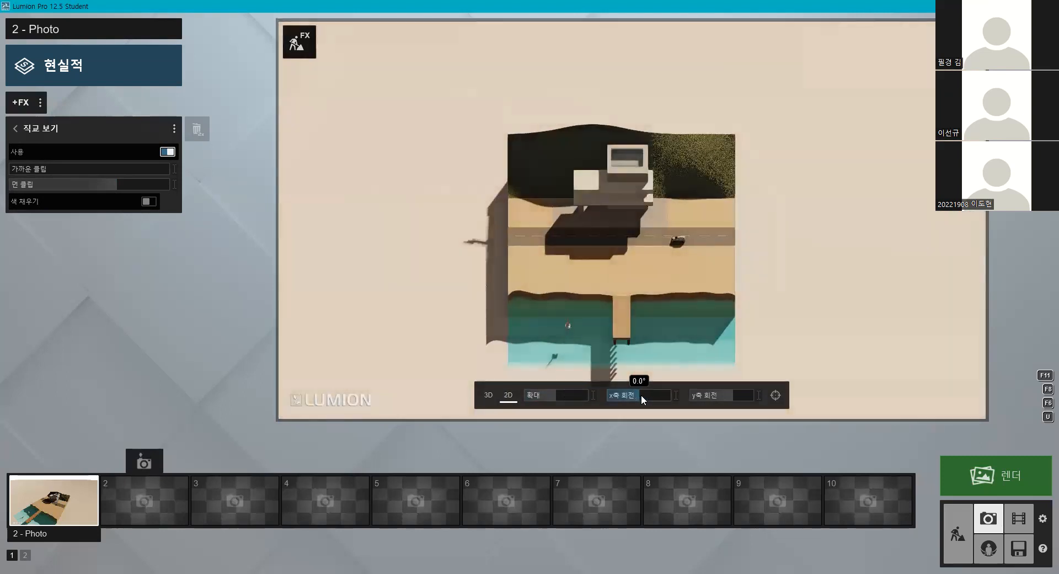
pyautogui.moveTo(648, 284)
pyautogui.mouseDown(button='right')
pyautogui.moveTo(662, 271)
pyautogui.moveTo(668, 287)
pyautogui.mouseUp(button='right')
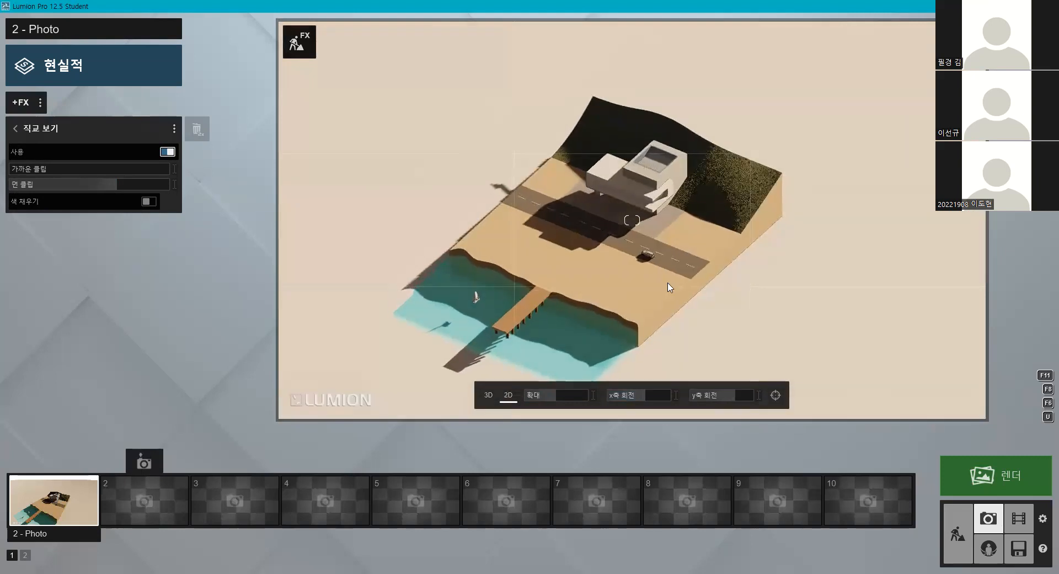
pyautogui.click(687, 289)
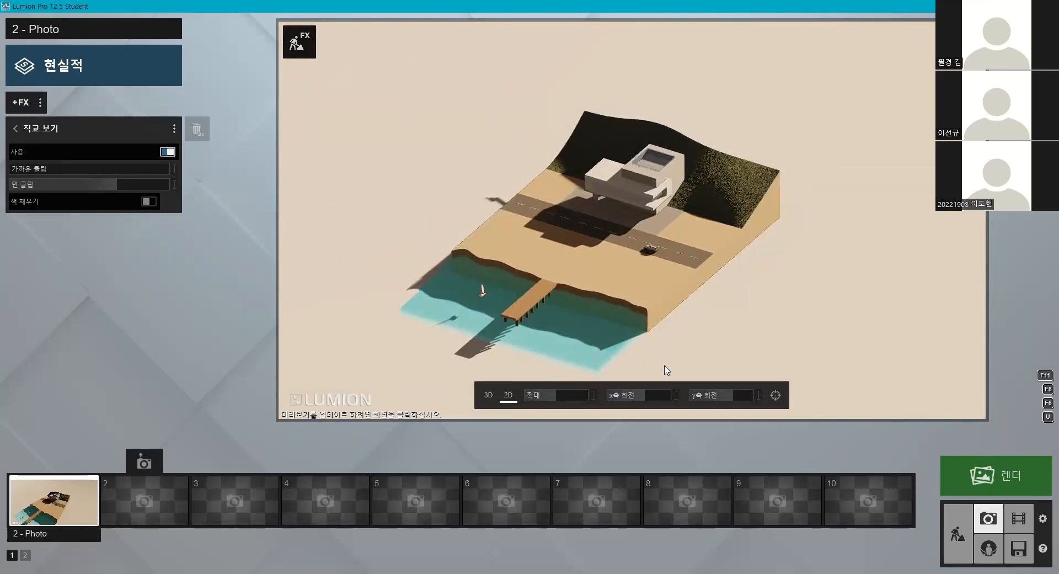
# - Adjust the x- and y-axis rotation of the orthographic view to a lower axonometric angle and store it in the first photo slot
pyautogui.moveTo(643, 396); pyautogui.dragTo(730, 401)
pyautogui.click(716, 286)
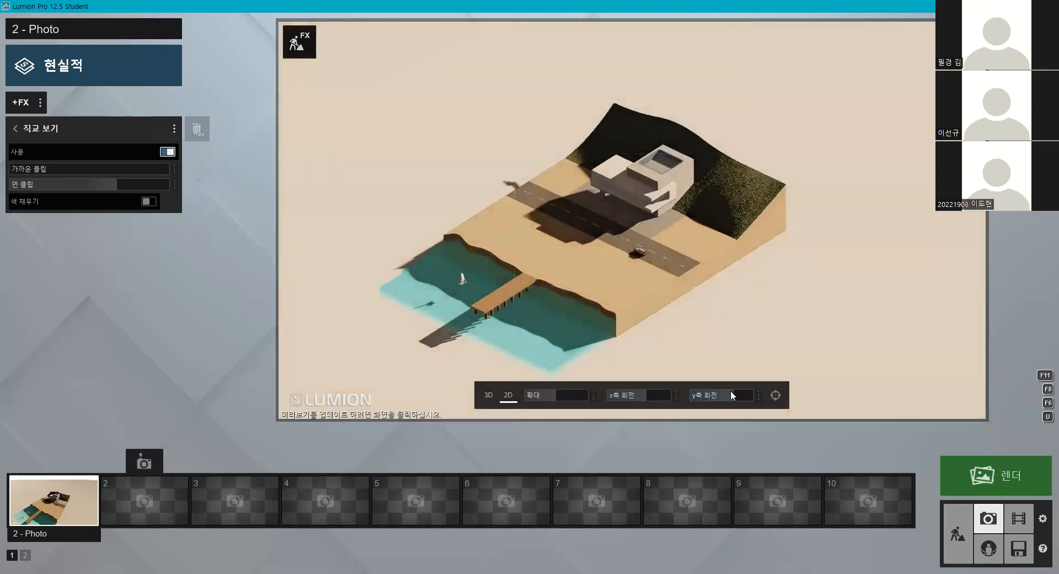
pyautogui.moveTo(731, 392); pyautogui.dragTo(735, 394)
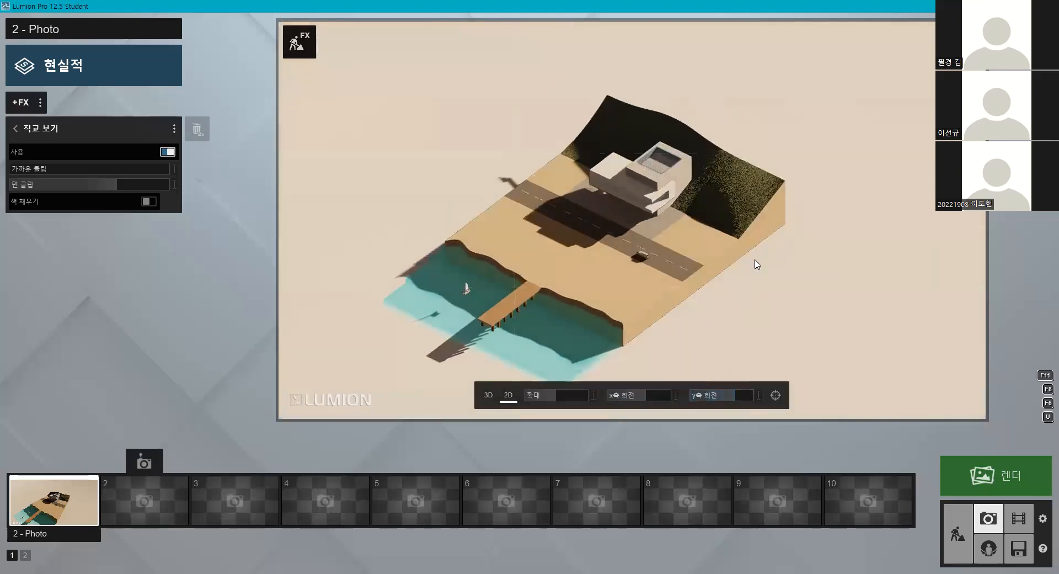
pyautogui.click(735, 244)
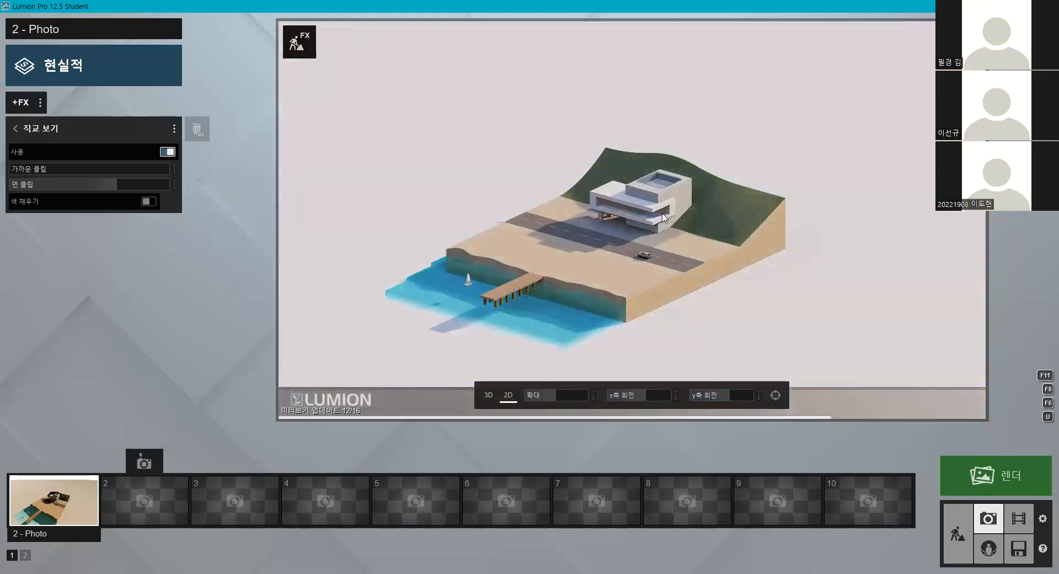
pyautogui.moveTo(77, 483)
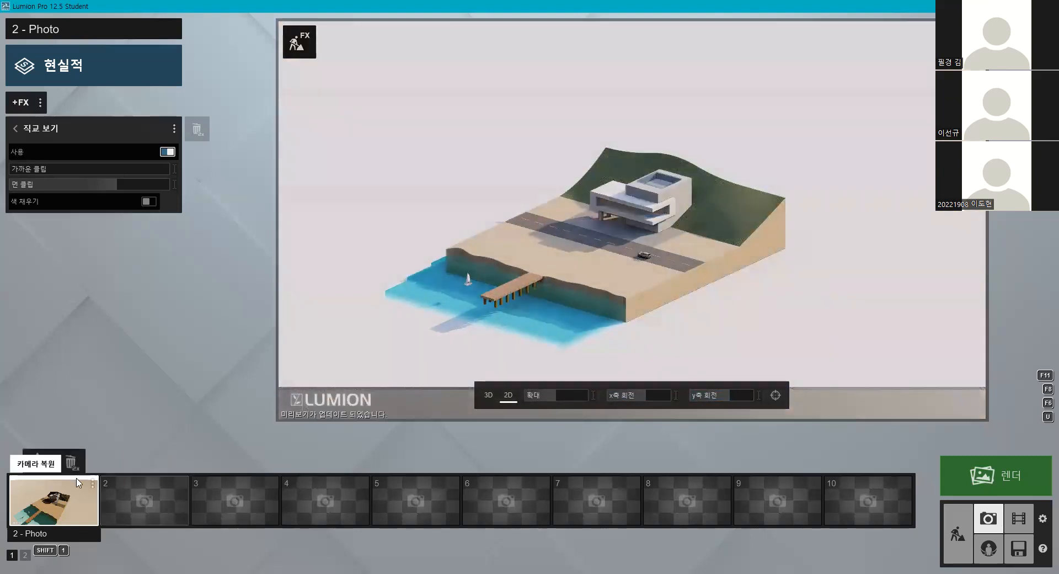
pyautogui.click(52, 464)
# - Compare the photo with the 리얼 스카이 (real sky) effect on and off, leave it off, and refresh the preview
pyautogui.click(29, 131)
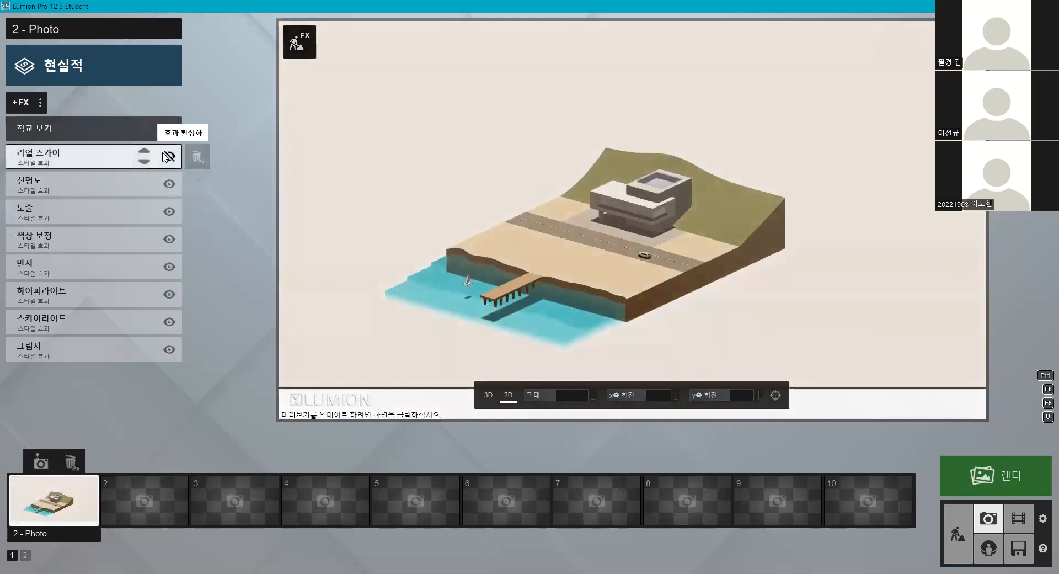
pyautogui.click(168, 157)
pyautogui.click(661, 260)
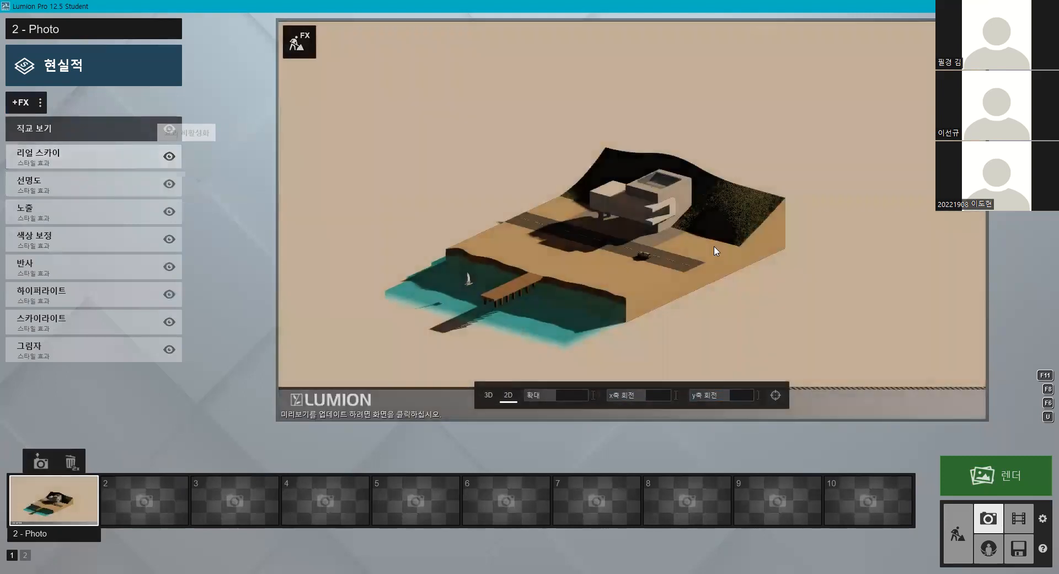
pyautogui.click(169, 156)
pyautogui.click(538, 187)
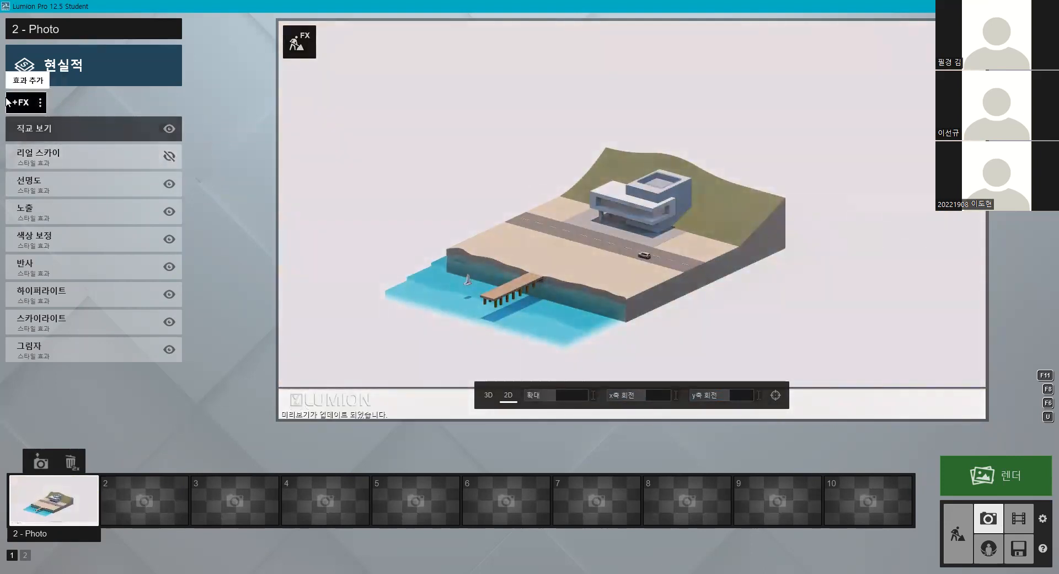
# - Add the lighting effect 태양 (sun) to the photo
pyautogui.click(26, 98)
pyautogui.click(305, 199)
pyautogui.click(322, 231)
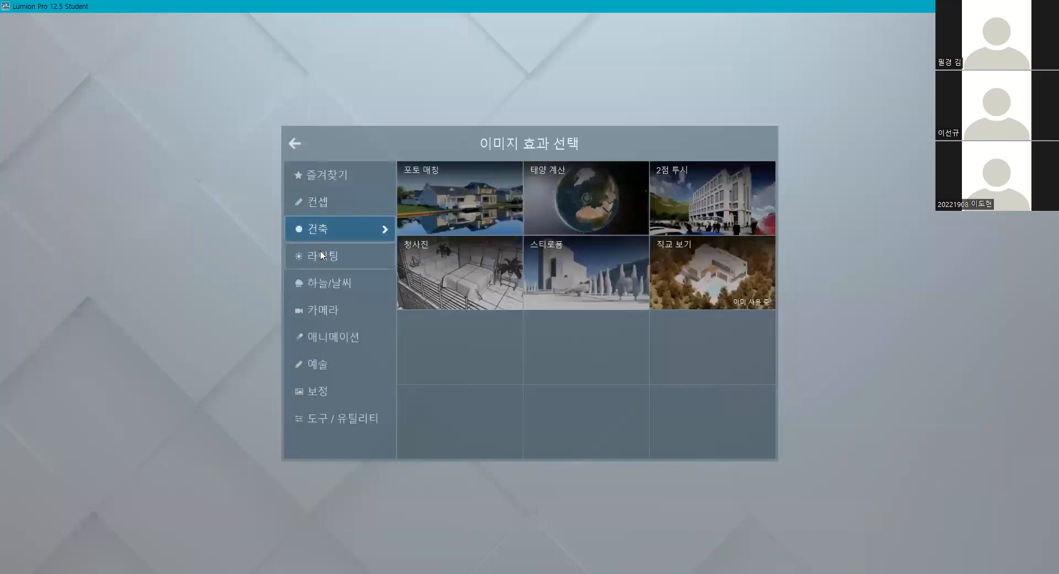
pyautogui.click(322, 255)
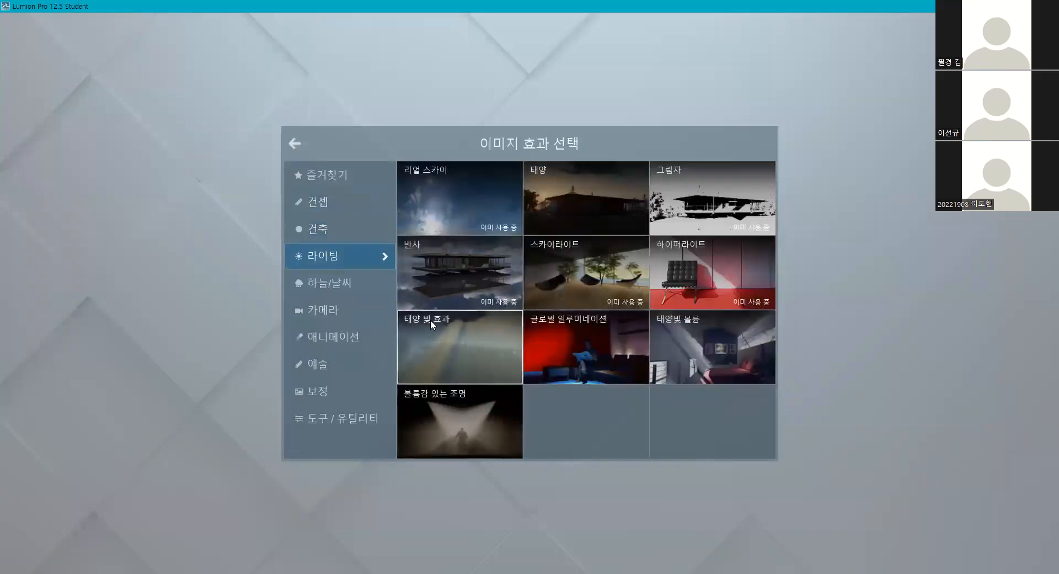
pyautogui.click(614, 187)
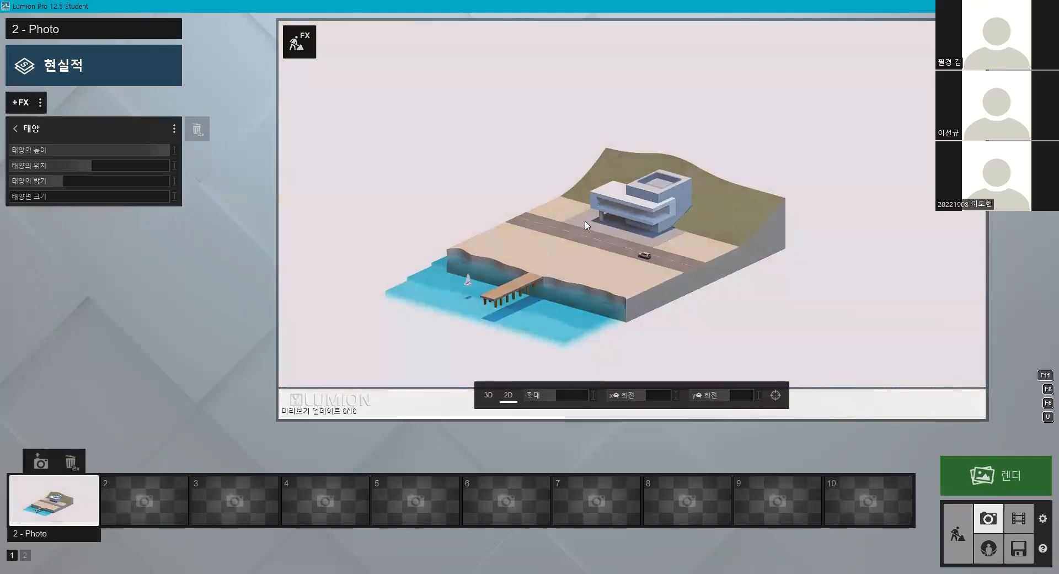
pyautogui.click(16, 128)
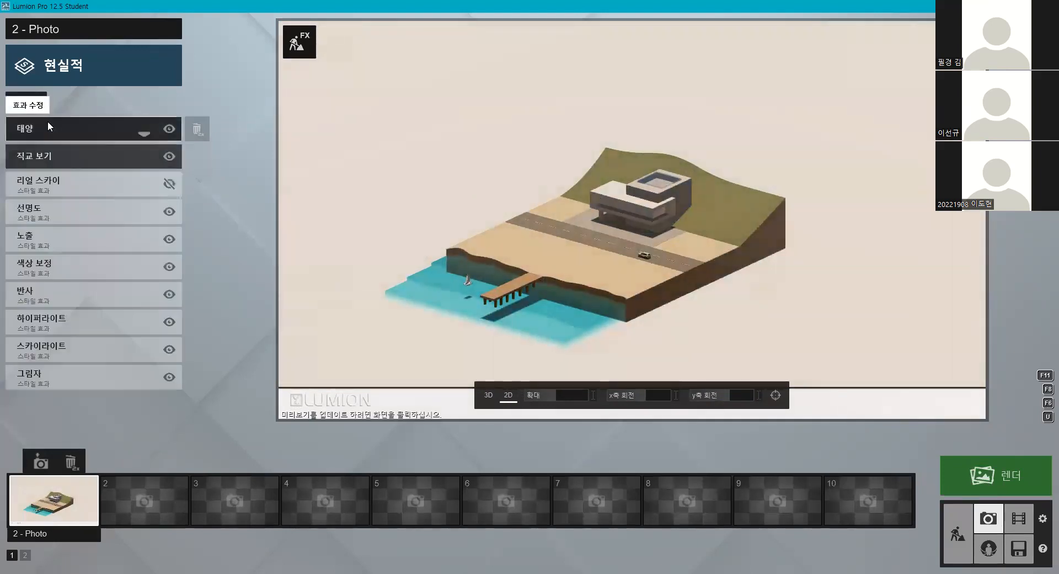
# - Raise the sun effect's brightness, lower the sun height, and try a sun position of about 96.2°
pyautogui.click(48, 123)
pyautogui.moveTo(91, 181); pyautogui.dragTo(118, 181)
pyautogui.click(643, 207)
pyautogui.moveTo(162, 150); pyautogui.dragTo(132, 167)
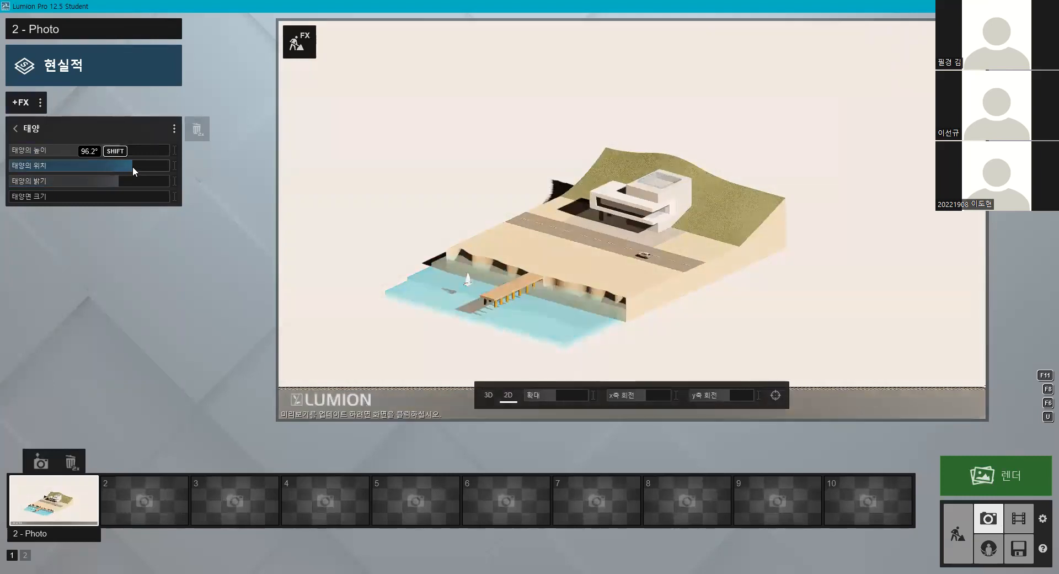
pyautogui.moveTo(132, 166); pyautogui.dragTo(133, 166)
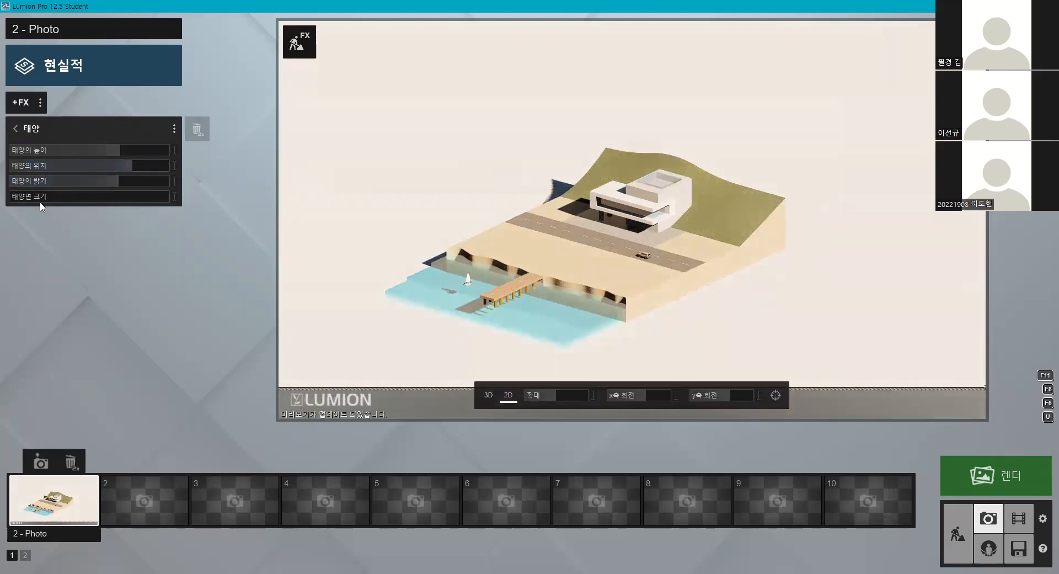
# - Swing the sun position almost to its minimum and fine-tune the sun height so shadows fall behind the house
pyautogui.click(105, 146)
pyautogui.moveTo(127, 169); pyautogui.dragTo(24, 199)
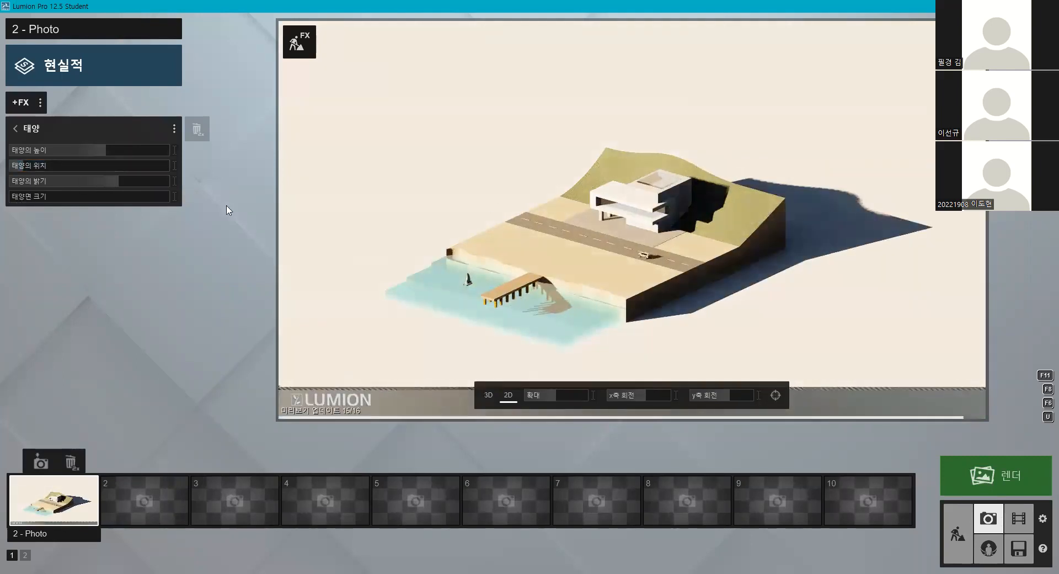
pyautogui.moveTo(97, 148); pyautogui.dragTo(114, 151)
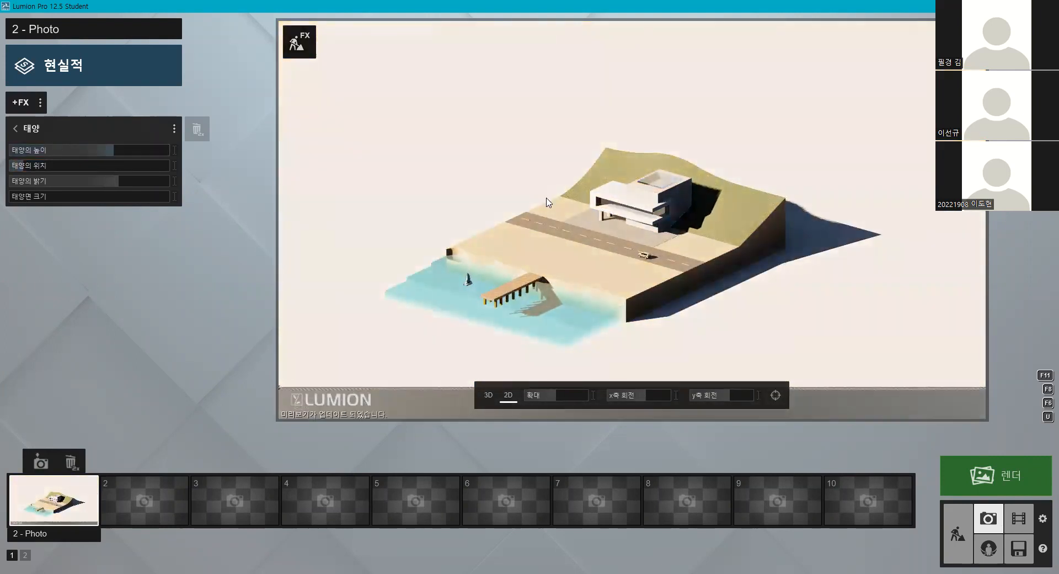
# - Frame the site larger from a steeper angle, fine-tune the sun position, and refresh the preview
pyautogui.scroll(1, 560, 176)
pyautogui.moveTo(560, 176); pyautogui.dragTo(560, 204, button='right')
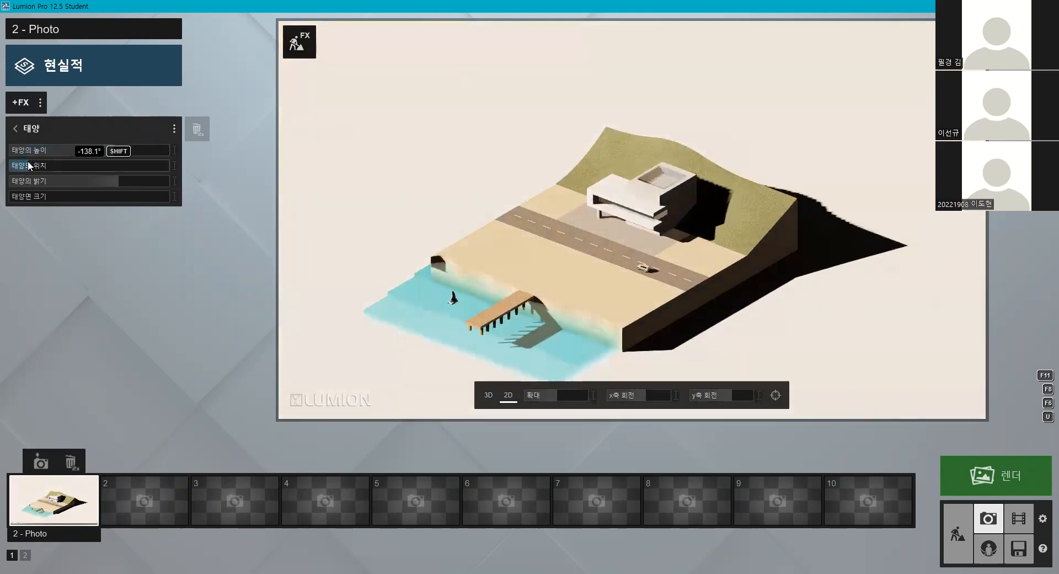
pyautogui.moveTo(21, 162); pyautogui.dragTo(21, 162)
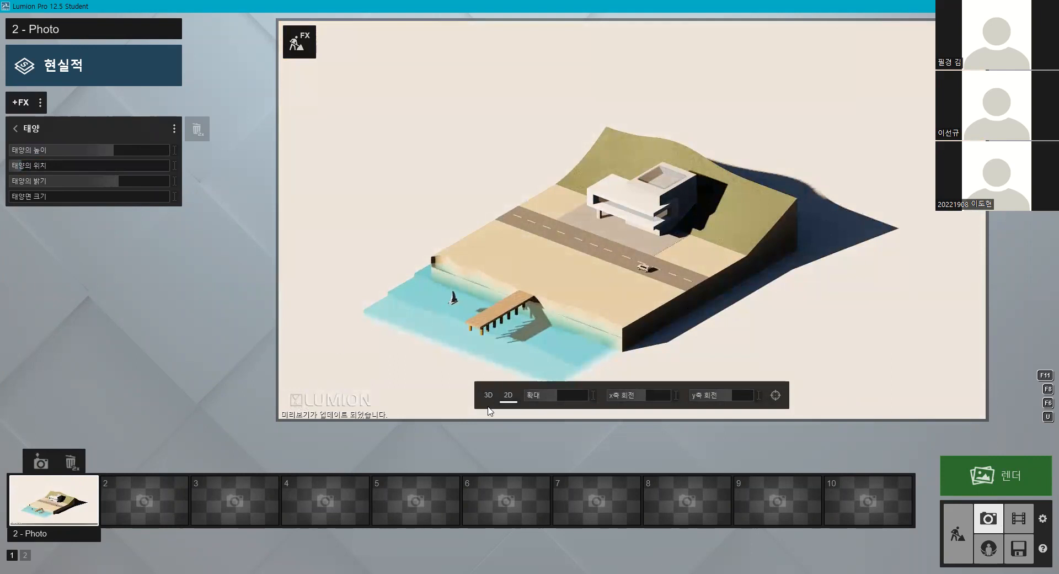
pyautogui.click(507, 395)
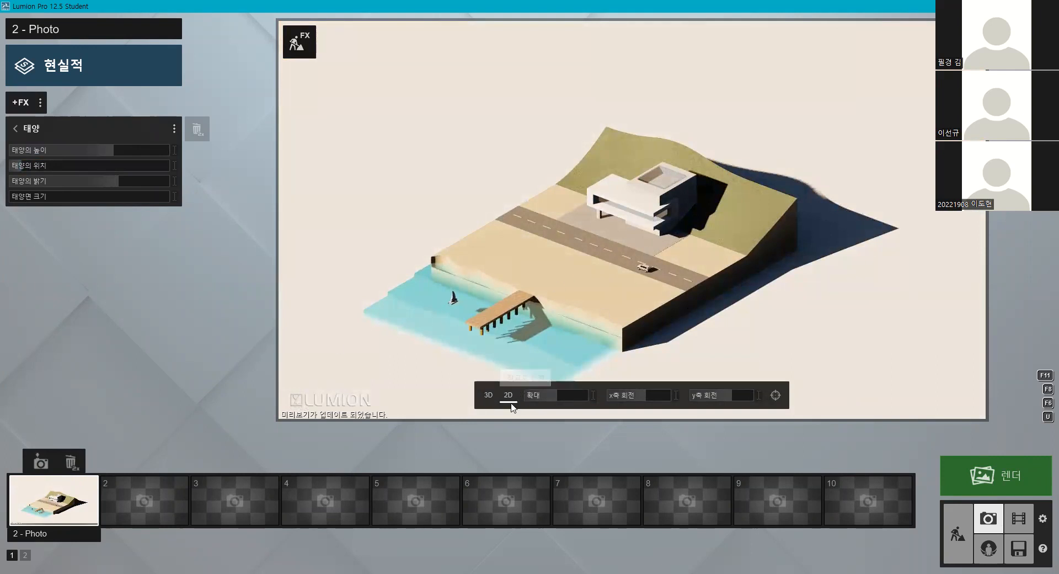
pyautogui.click(26, 128)
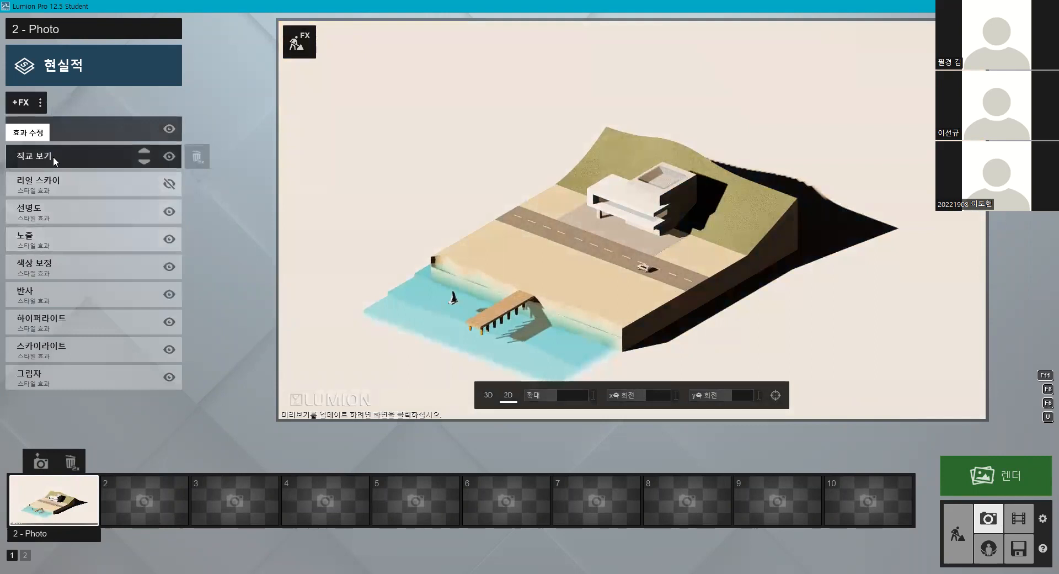
pyautogui.click(699, 243)
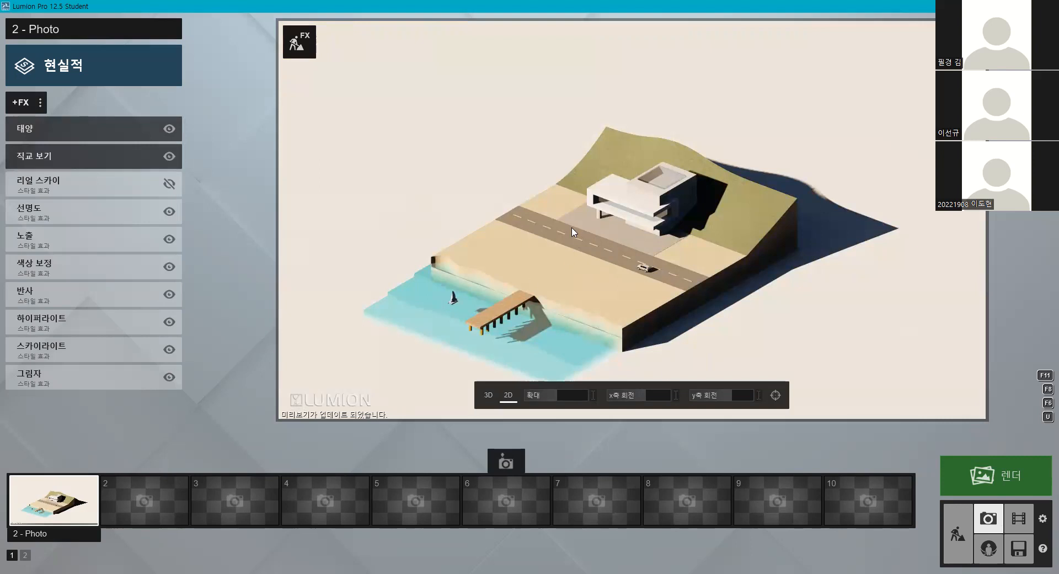
pyautogui.moveTo(669, 274); pyautogui.dragTo(669, 262, button='middle')
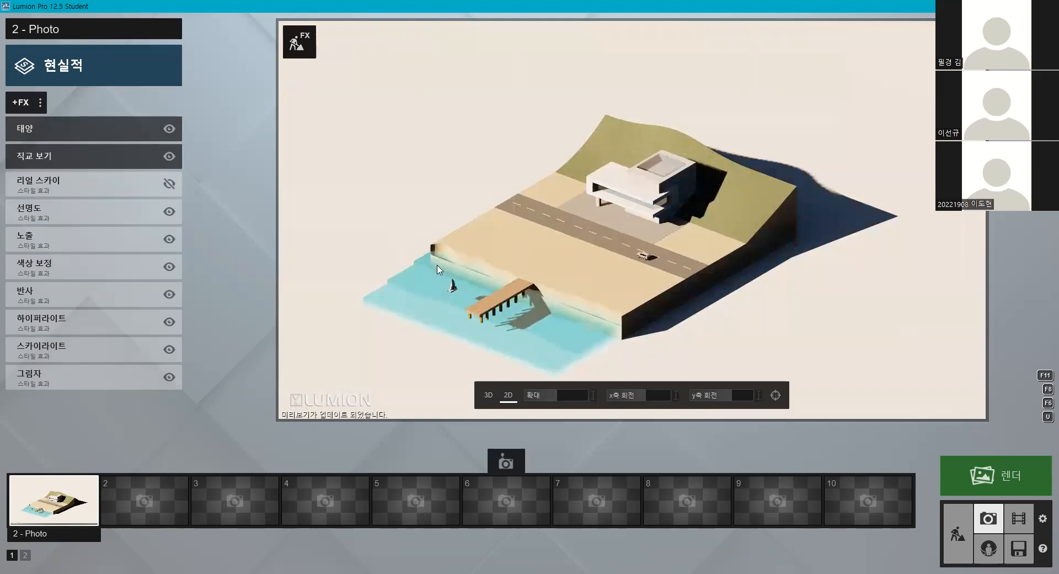
# - Browse the effect categories and add the correction effect 색상표백 (color bleach) to the photo
pyautogui.click(22, 102)
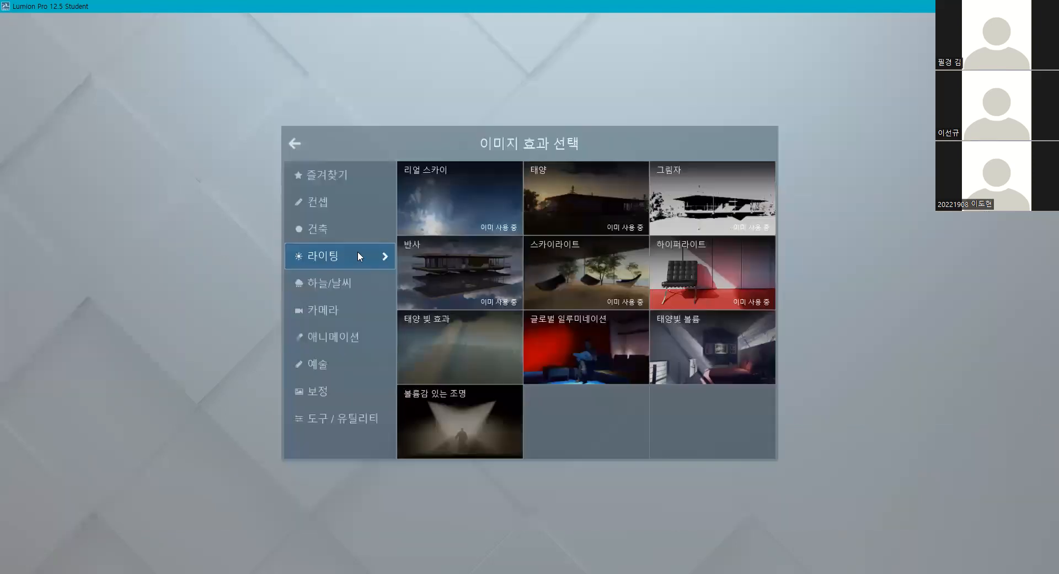
pyautogui.click(356, 293)
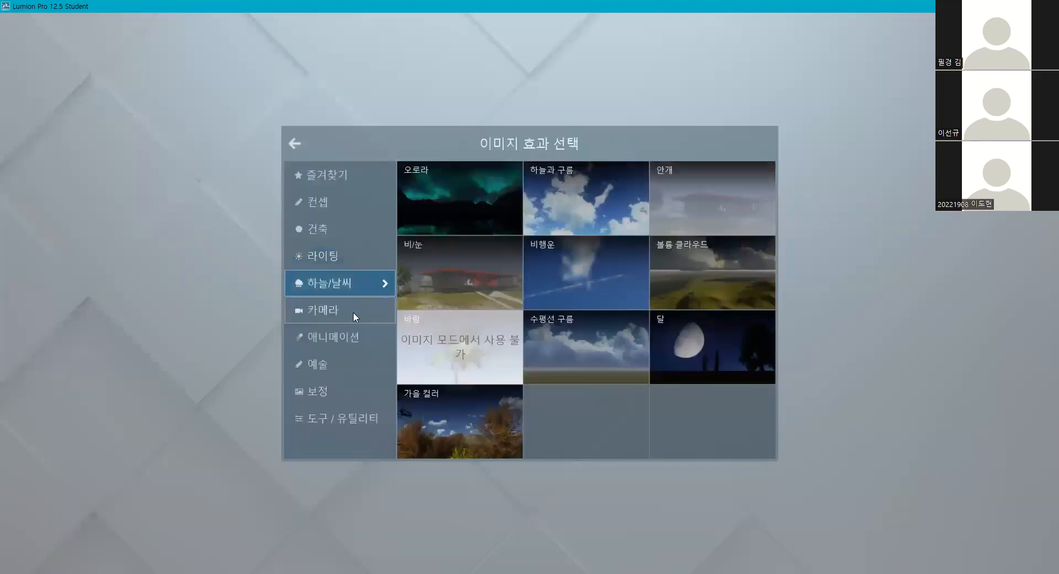
pyautogui.click(353, 313)
pyautogui.click(346, 341)
pyautogui.click(345, 367)
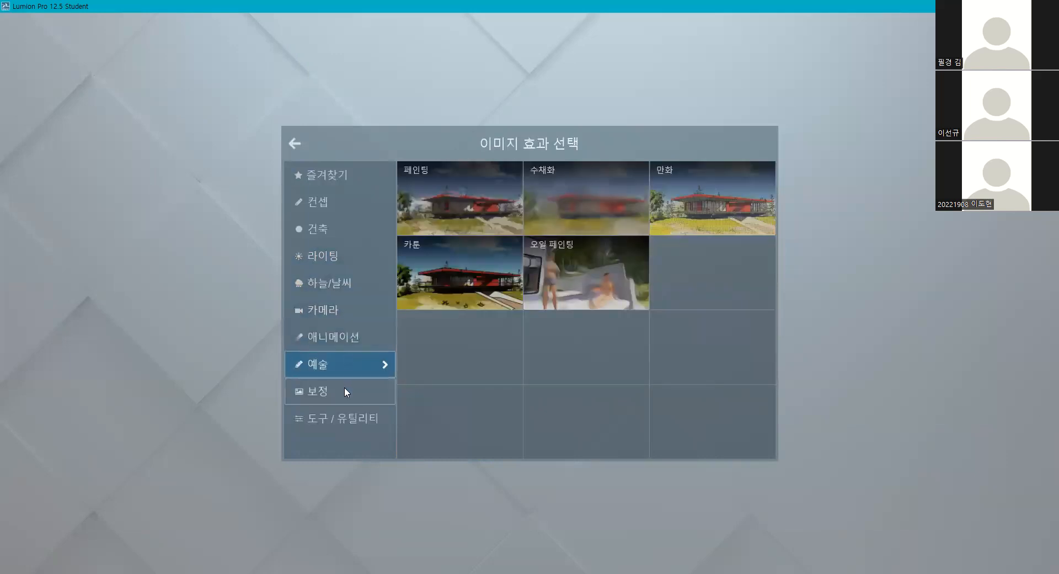
pyautogui.click(346, 395)
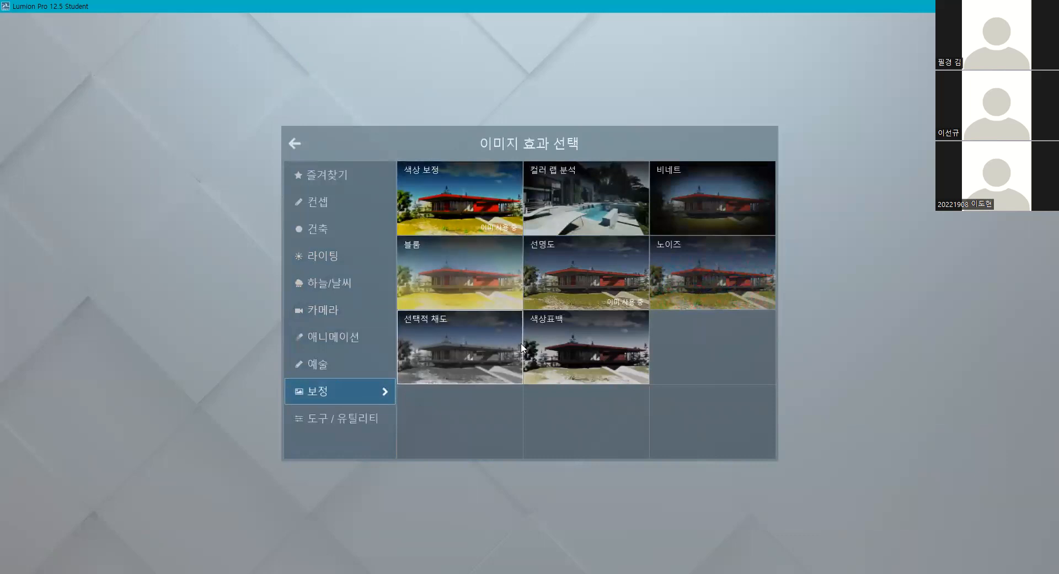
pyautogui.click(535, 349)
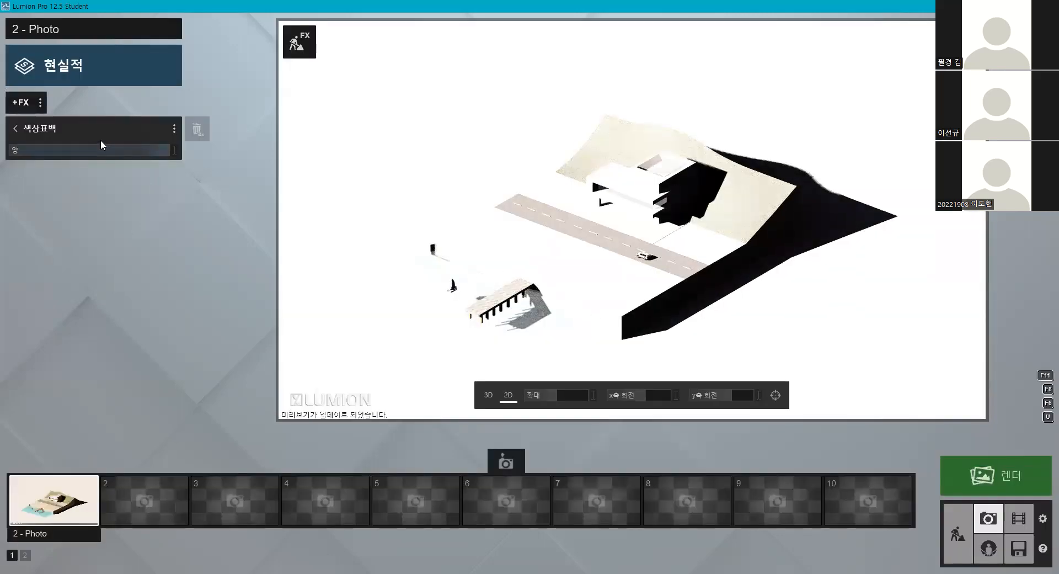
# - Reduce the color bleach amount to a low level, refresh the preview, and disable the effect
pyautogui.moveTo(156, 149); pyautogui.dragTo(39, 149)
pyautogui.click(456, 186)
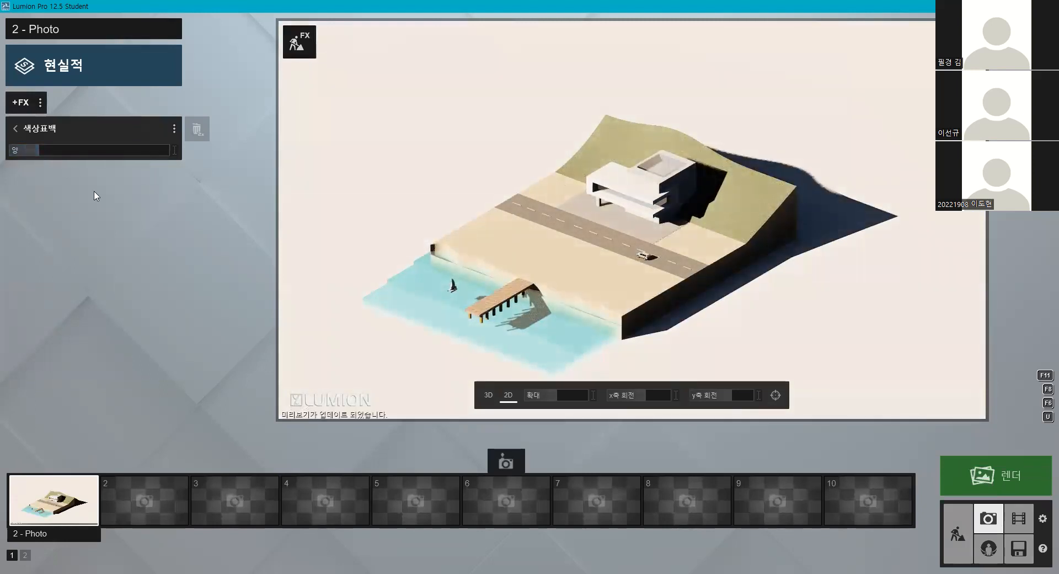
pyautogui.click(30, 147)
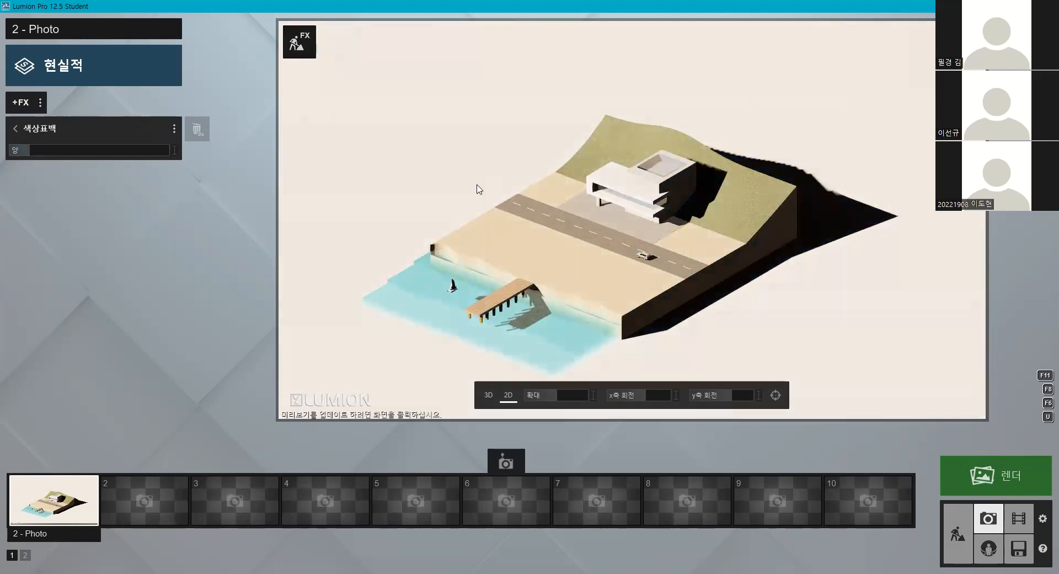
pyautogui.click(16, 126)
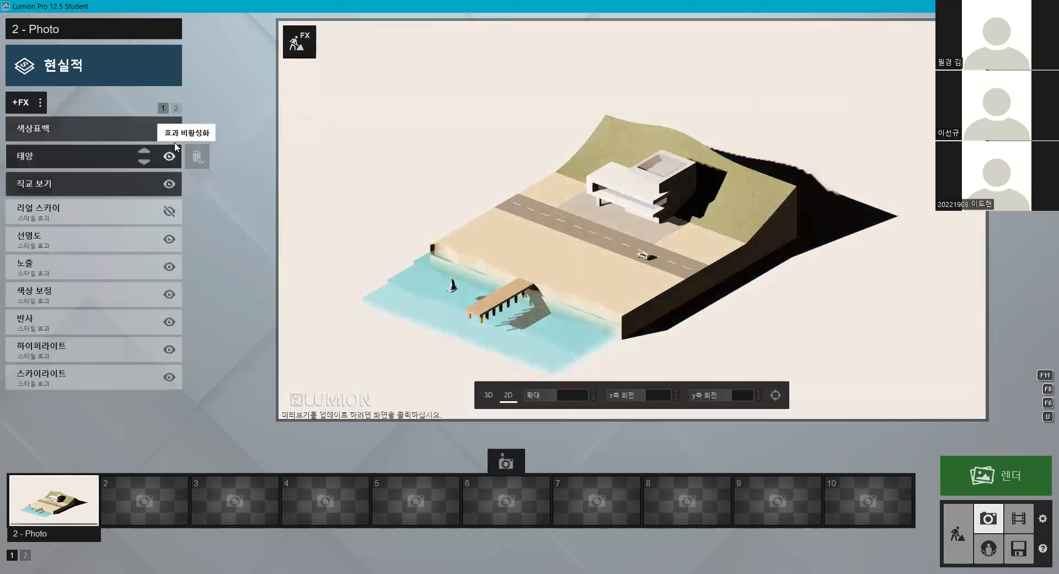
# - Raise the photo's 노출 (exposure) very slightly and return to the effect list
pyautogui.click(77, 267)
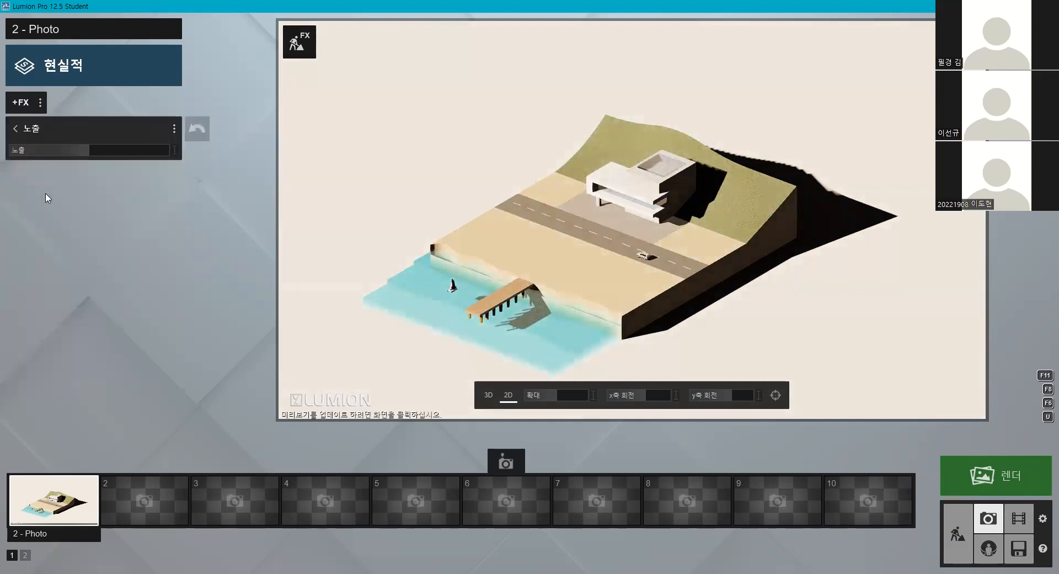
pyautogui.moveTo(87, 147)
pyautogui.mouseDown()
pyautogui.moveTo(109, 143)
pyautogui.moveTo(80, 144)
pyautogui.moveTo(90, 144)
pyautogui.mouseUp()
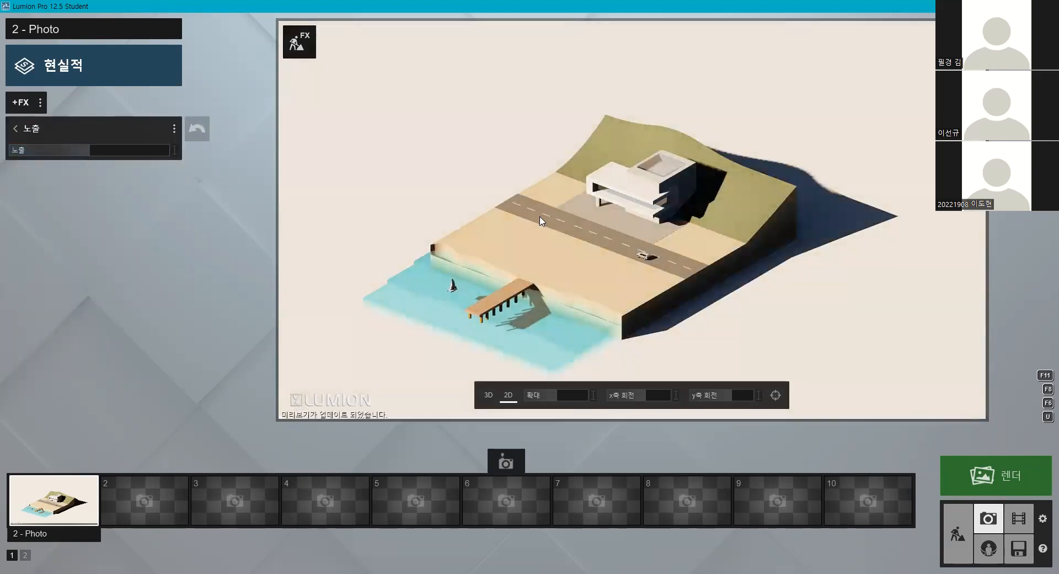
pyautogui.click(15, 128)
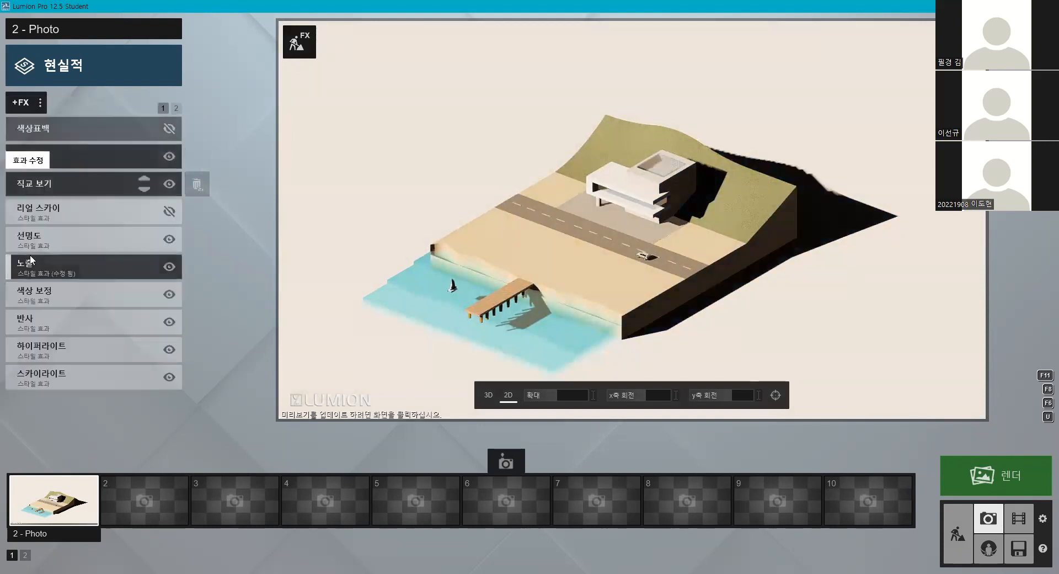
# - In 색상 보정 (color correction), lower the temperature slightly, try a saturation of 2.0, and settle on a saturation below the midpoint
pyautogui.click(45, 303)
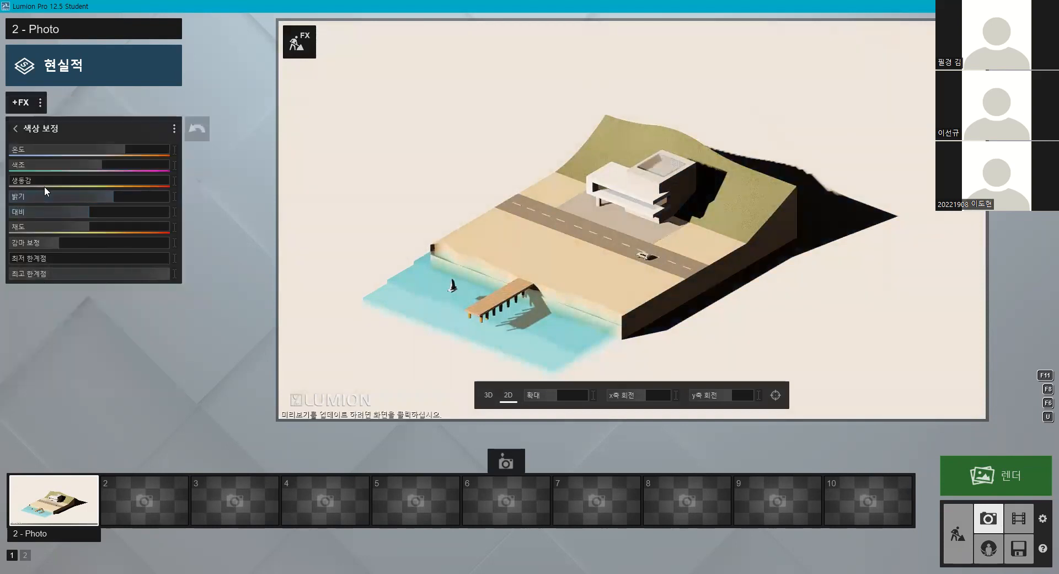
pyautogui.moveTo(122, 148)
pyautogui.click(52, 226)
pyautogui.moveTo(45, 226); pyautogui.dragTo(203, 231)
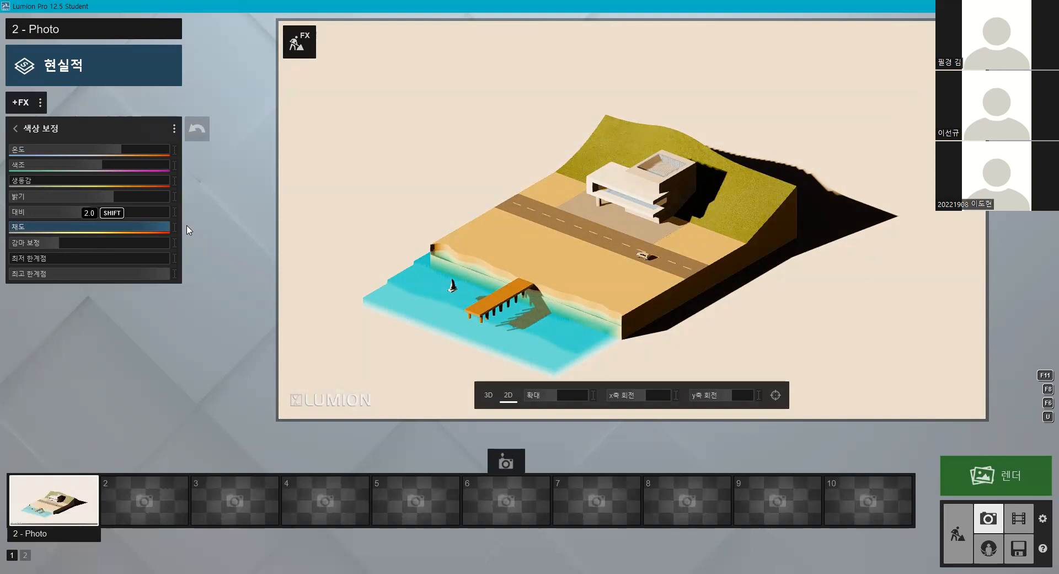
pyautogui.moveTo(187, 230); pyautogui.dragTo(61, 230)
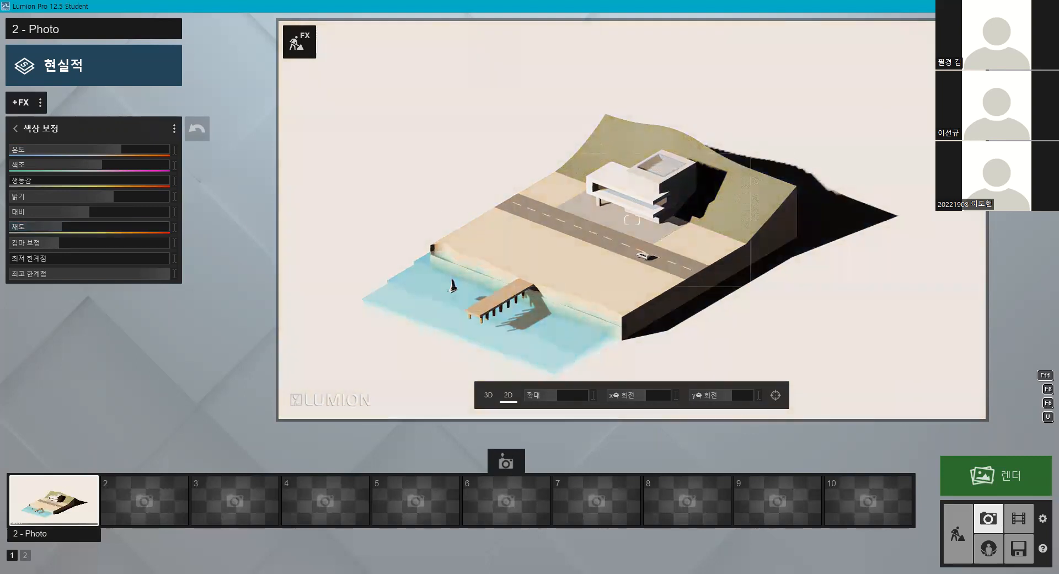
# - Delete the saved photo of the diagram model from the first photo slot
pyautogui.scroll(-2, 533, 210)
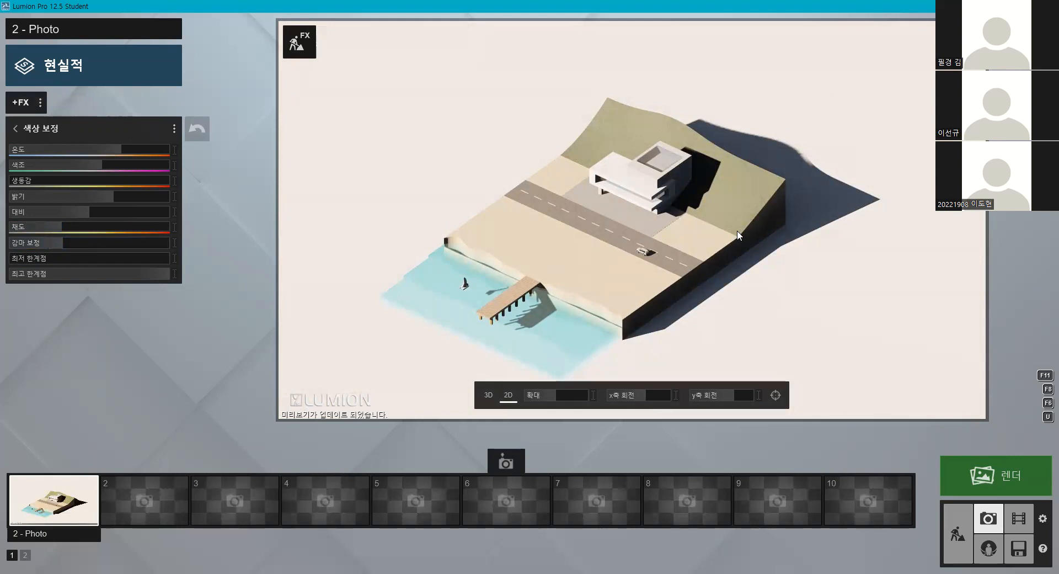
pyautogui.moveTo(63, 469)
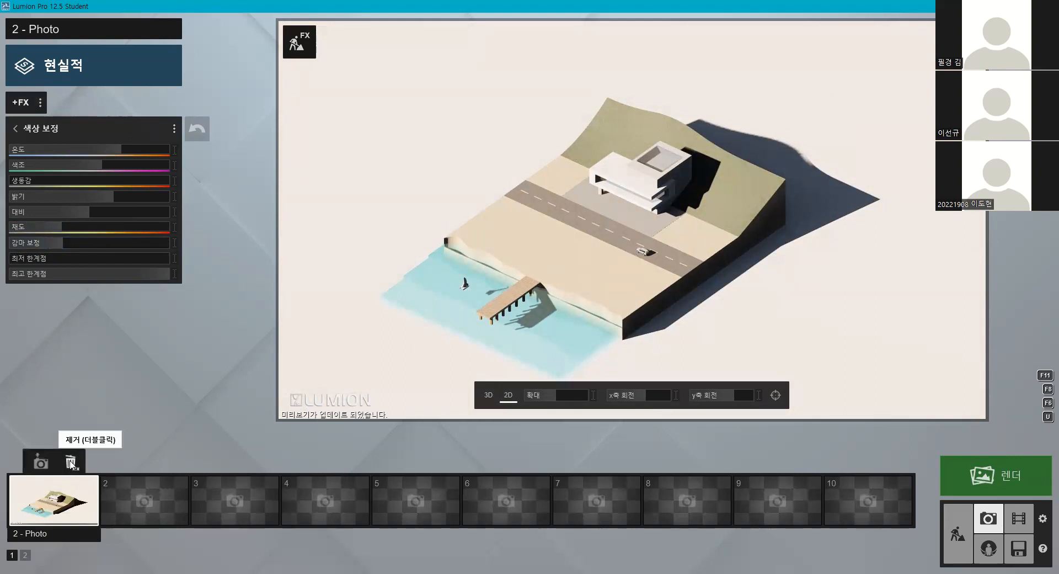
pyautogui.doubleClick(70, 463)
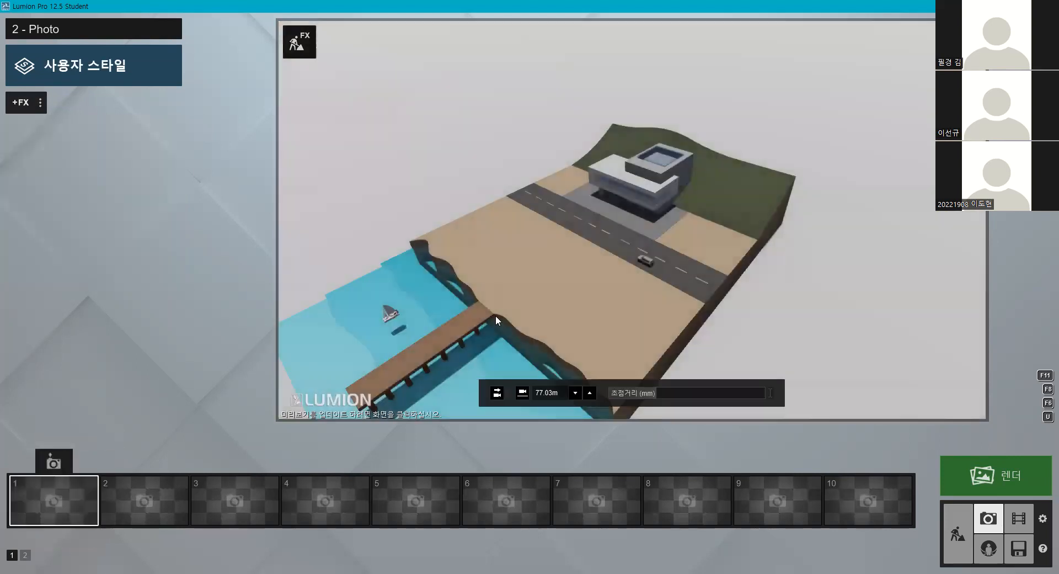
# - Leave photo mode for the build scene and create a new project from the forest clearing template
pyautogui.click(959, 540)
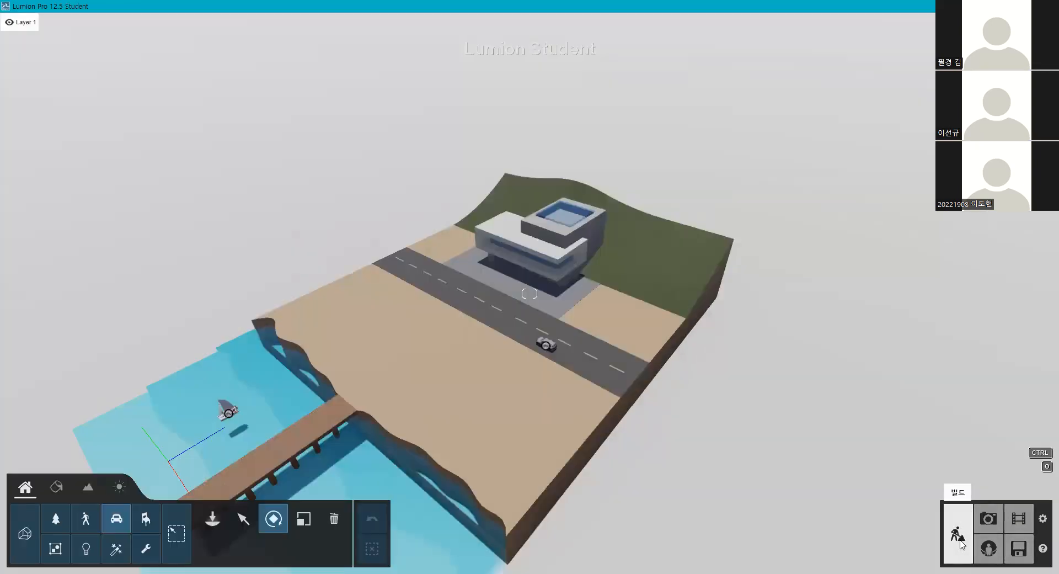
pyautogui.click(1018, 549)
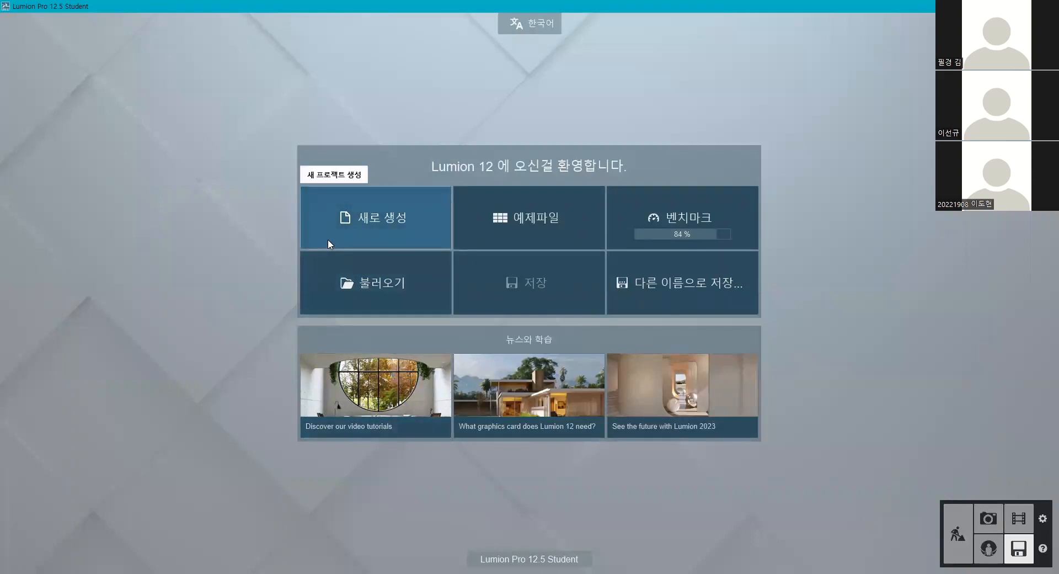
pyautogui.click(382, 223)
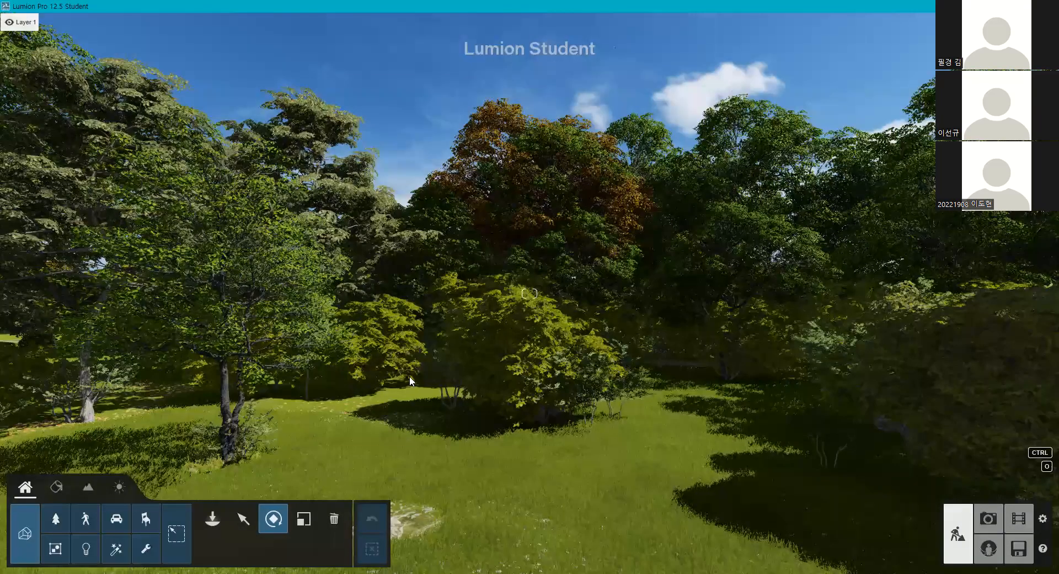
# - Survey the new forest scene from above, including the central clearing and the open grass around the trees
pyautogui.moveTo(410, 376); pyautogui.dragTo(354, 431, button='right')
pyautogui.press('s')
pyautogui.moveTo(530, 293); pyautogui.dragTo(414, 290, button='right')
pyautogui.hotkey('shift', 'q')
pyautogui.press('e')
pyautogui.press('s')
pyautogui.moveTo(530, 294)
pyautogui.mouseDown(button='right')
pyautogui.moveTo(400, 273)
pyautogui.moveTo(435, 345)
pyautogui.moveTo(525, 231)
pyautogui.moveTo(332, 403)
pyautogui.moveTo(416, 469)
pyautogui.moveTo(574, 333)
pyautogui.moveTo(516, 286)
pyautogui.mouseUp(button='right')
pyautogui.press('s')
pyautogui.press('s')
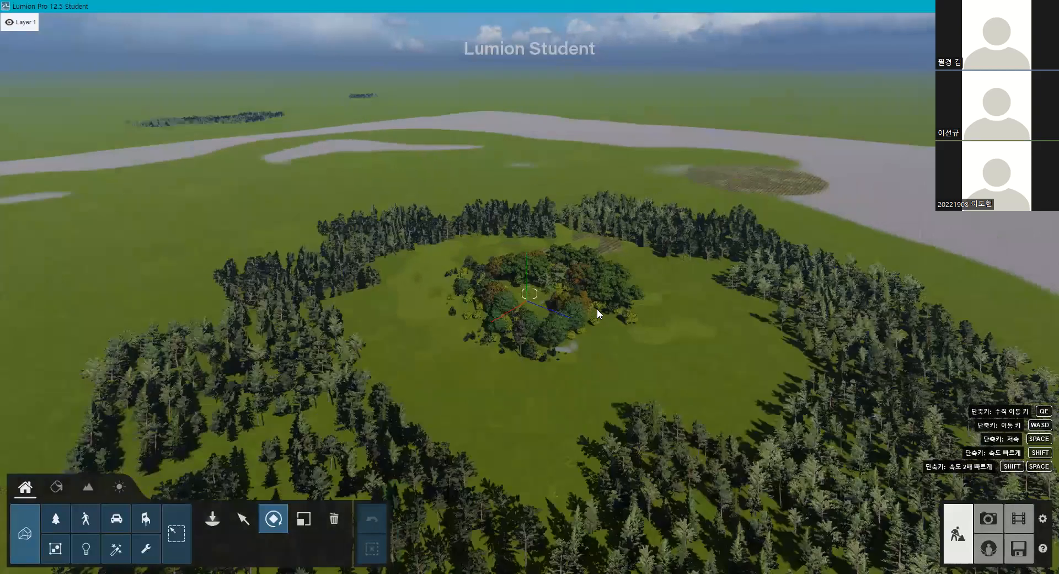
pyautogui.scroll(-3, 597, 309)
pyautogui.scroll(2, 622, 283)
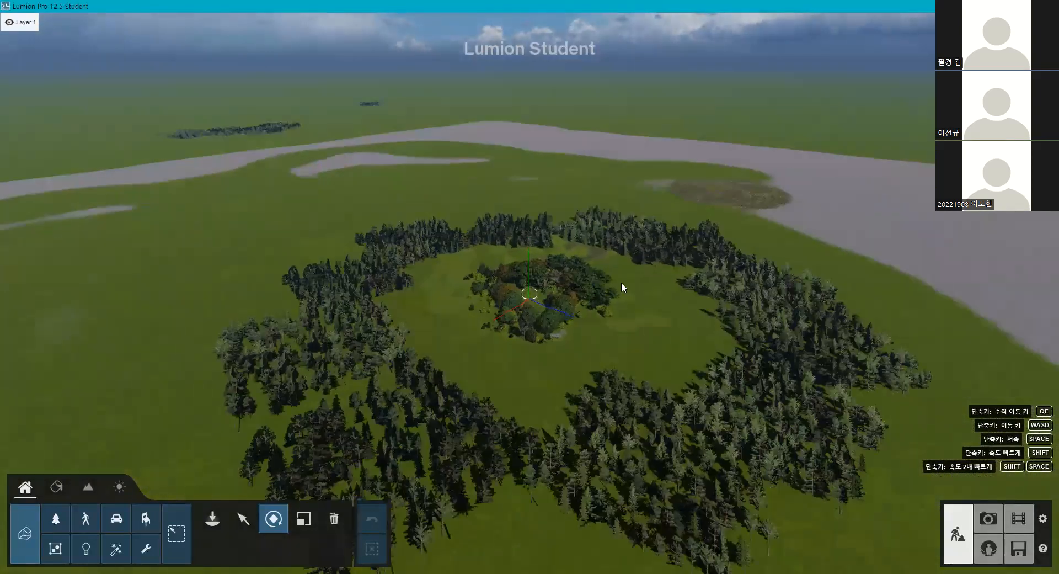
pyautogui.scroll(3, 513, 227)
pyautogui.scroll(3, 543, 247)
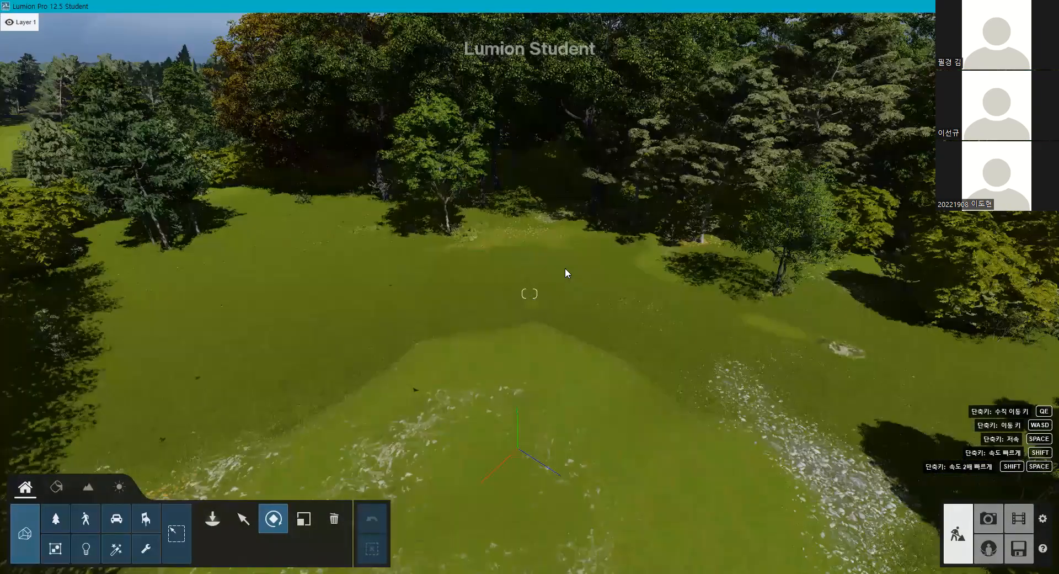
pyautogui.scroll(2, 566, 267)
pyautogui.moveTo(565, 267); pyautogui.dragTo(212, 511, button='right')
pyautogui.scroll(-4, 212, 512)
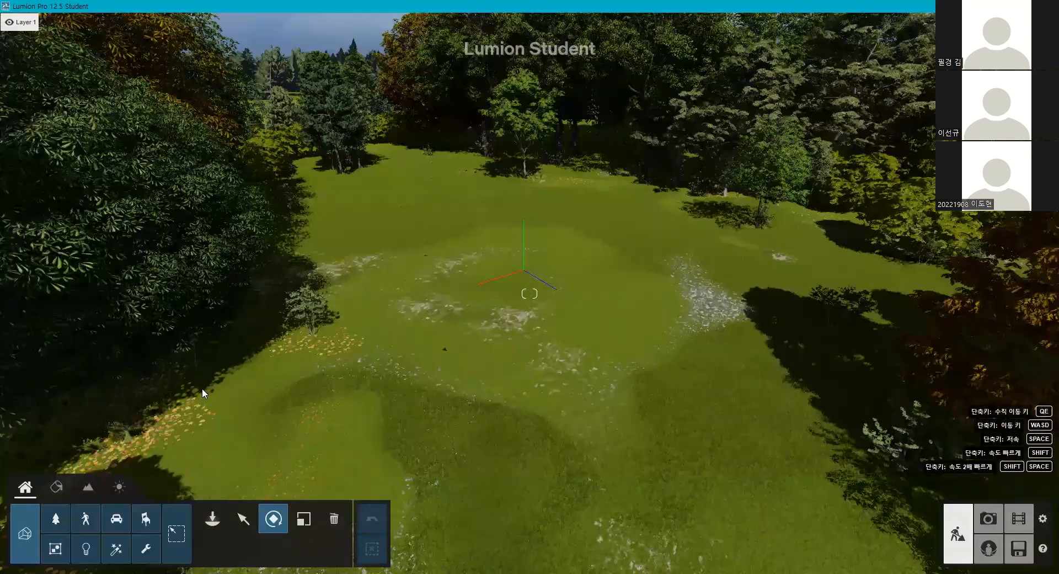
pyautogui.scroll(-3, 17, 111)
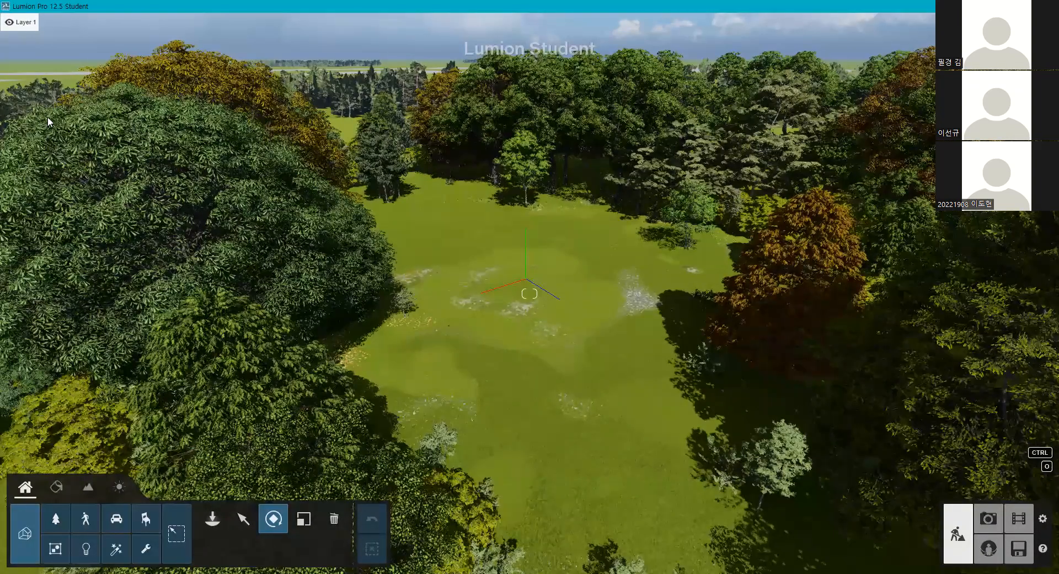
pyautogui.scroll(-3, 61, 132)
# - Import the SketchUp file Villa+Savoye.skp as a new model named Villa+Savoye2
pyautogui.click(212, 518)
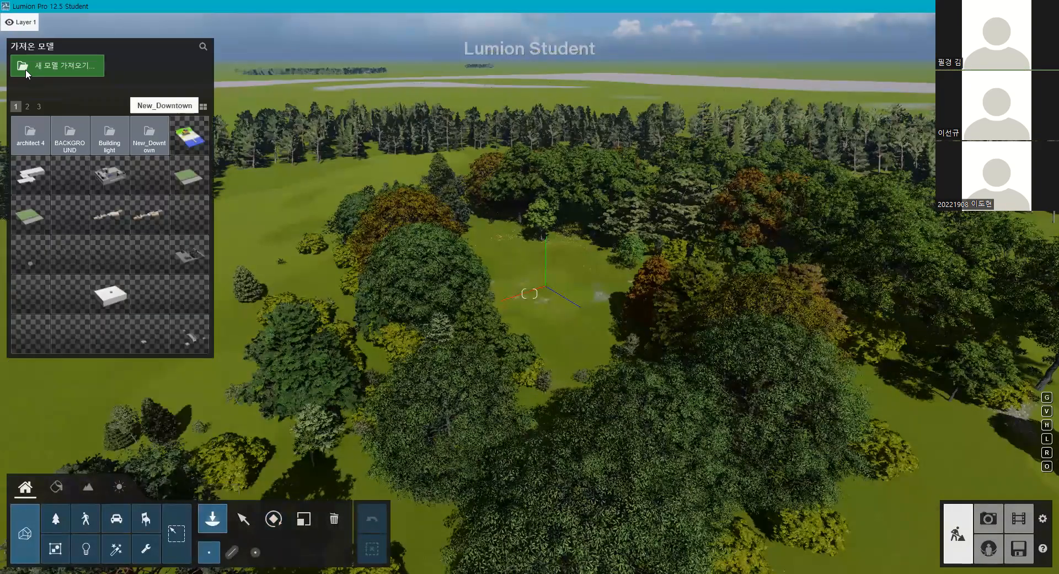
pyautogui.click(325, 225)
pyautogui.click(408, 223)
pyautogui.doubleClick(408, 223)
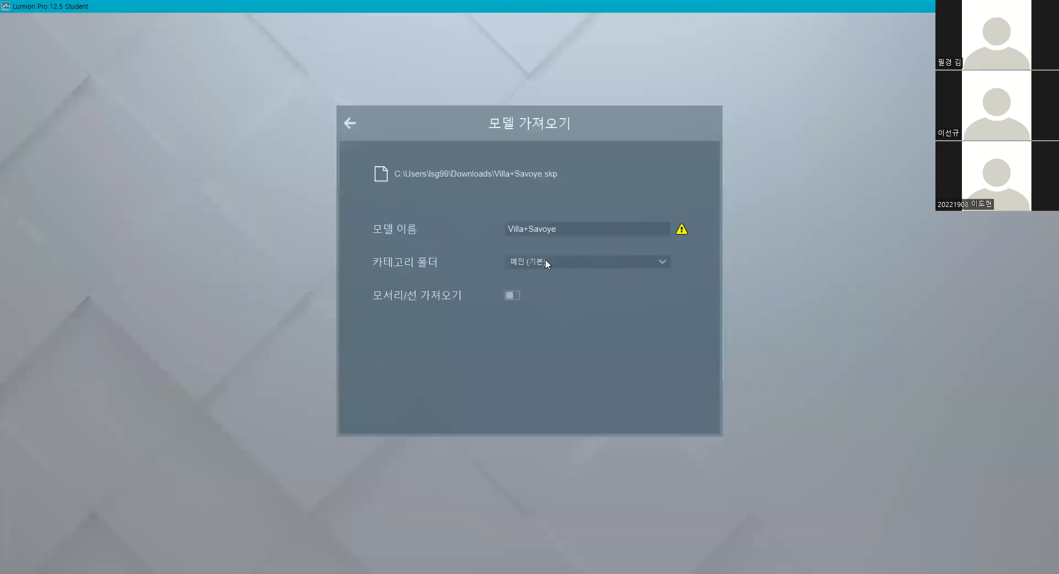
pyautogui.click(560, 228)
pyautogui.write('2')
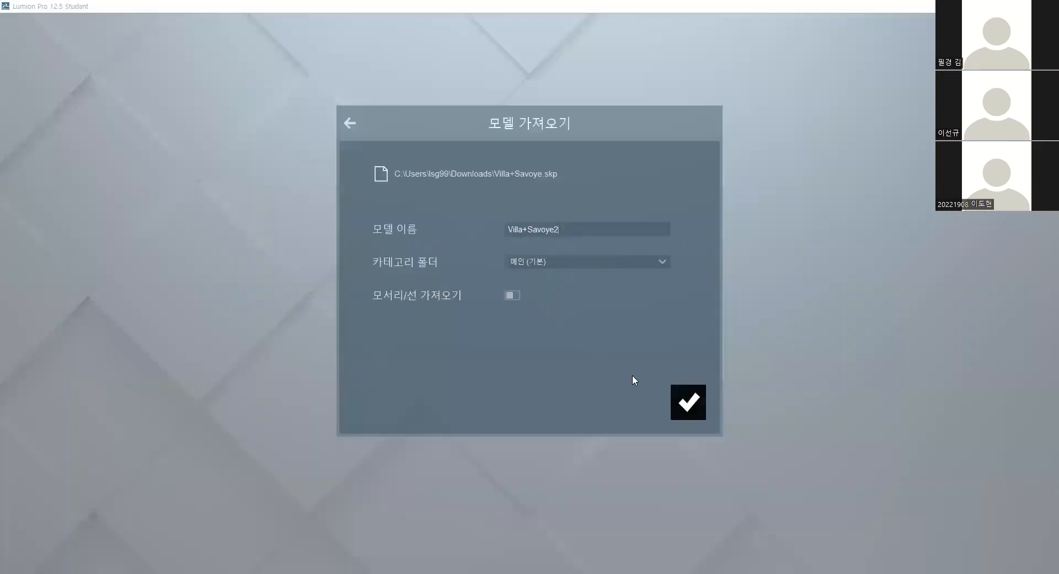
pyautogui.click(689, 408)
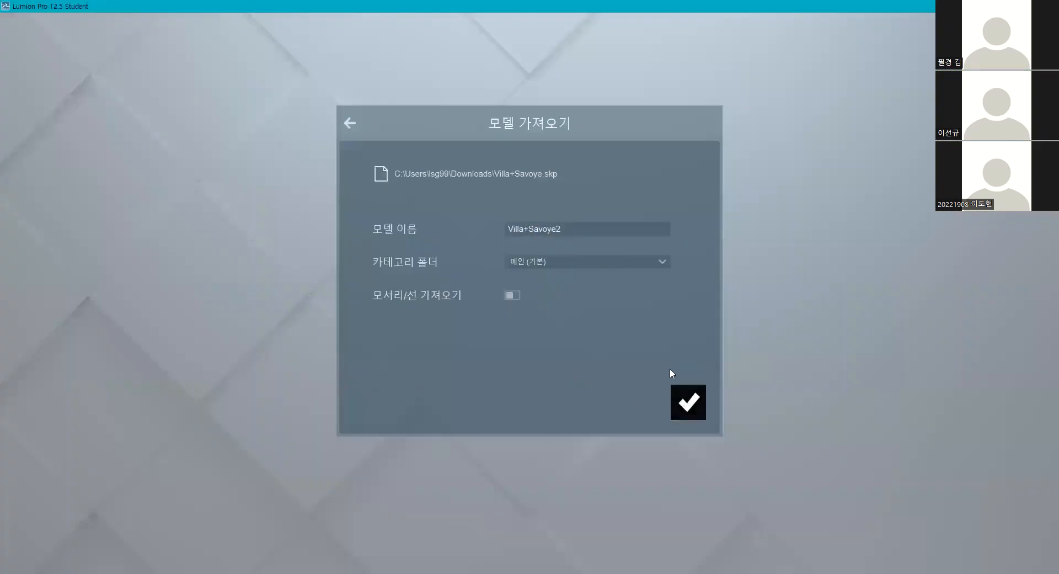
pyautogui.click(696, 405)
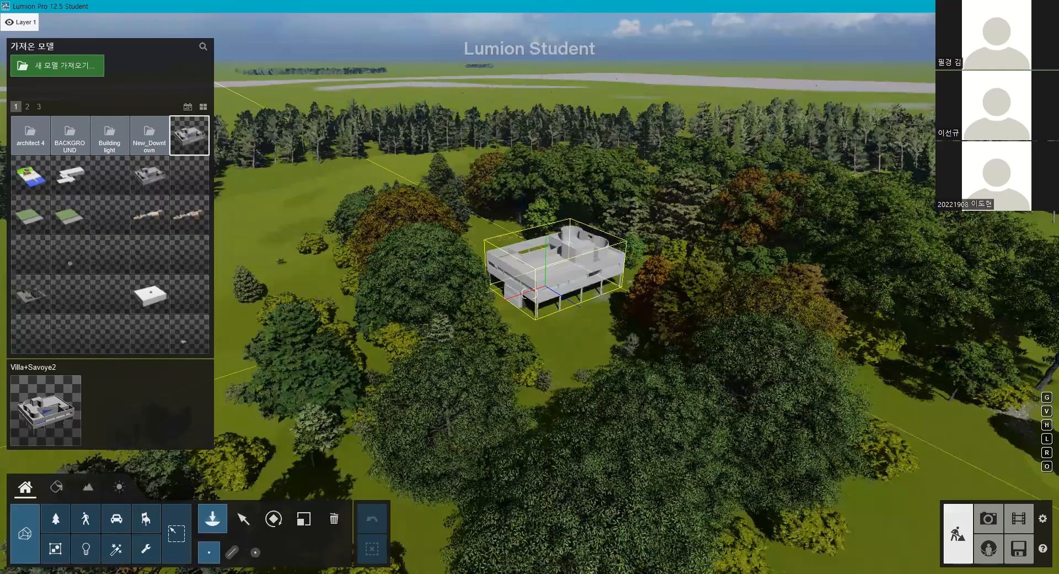
# - Place one copy of the Villa+Savoye2 model on the open grass outside the central tree cluster
pyautogui.moveTo(533, 294); pyautogui.dragTo(487, 312, button='right')
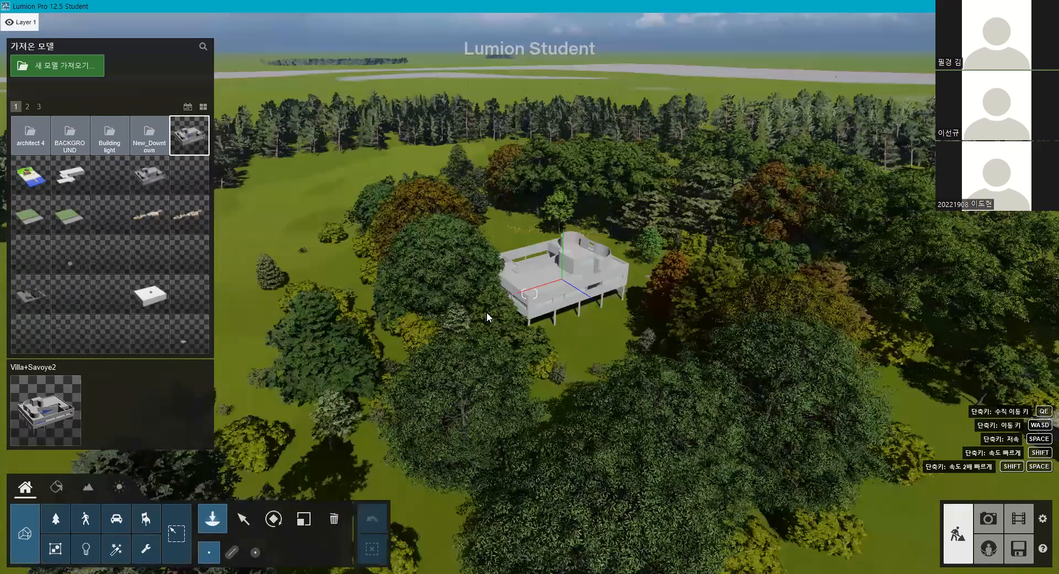
pyautogui.press('a')
pyautogui.moveTo(534, 277); pyautogui.dragTo(568, 272, button='right')
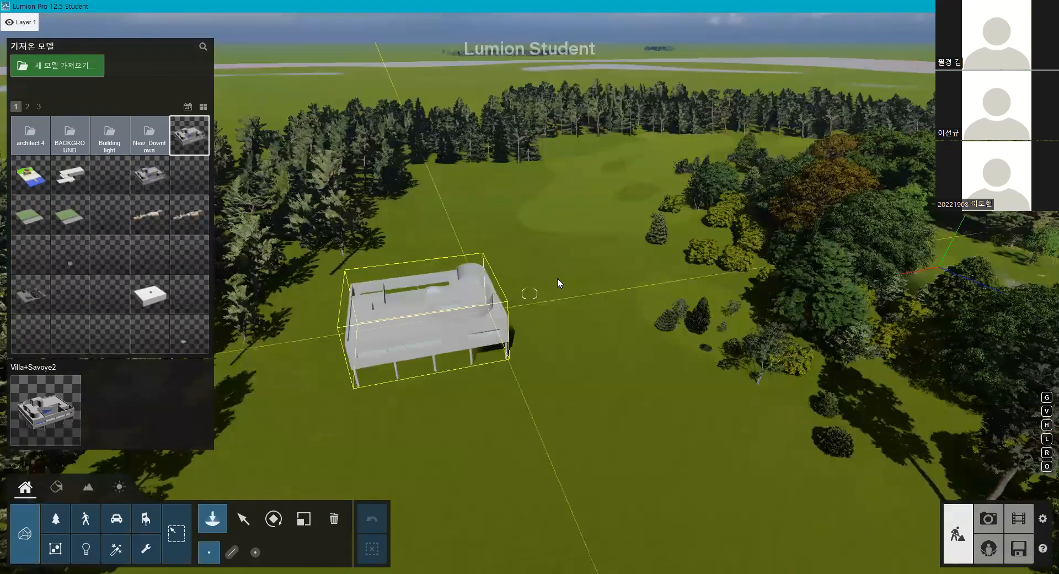
pyautogui.click(580, 284)
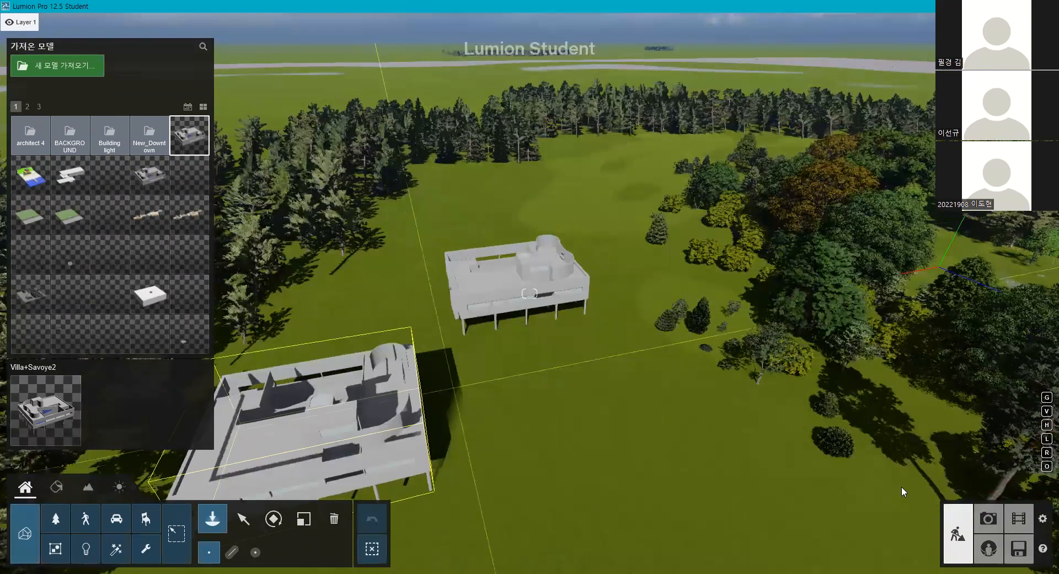
# - Switch to photo mode and examine the villa's facades, columns and corners from several close viewpoints
pyautogui.click(988, 518)
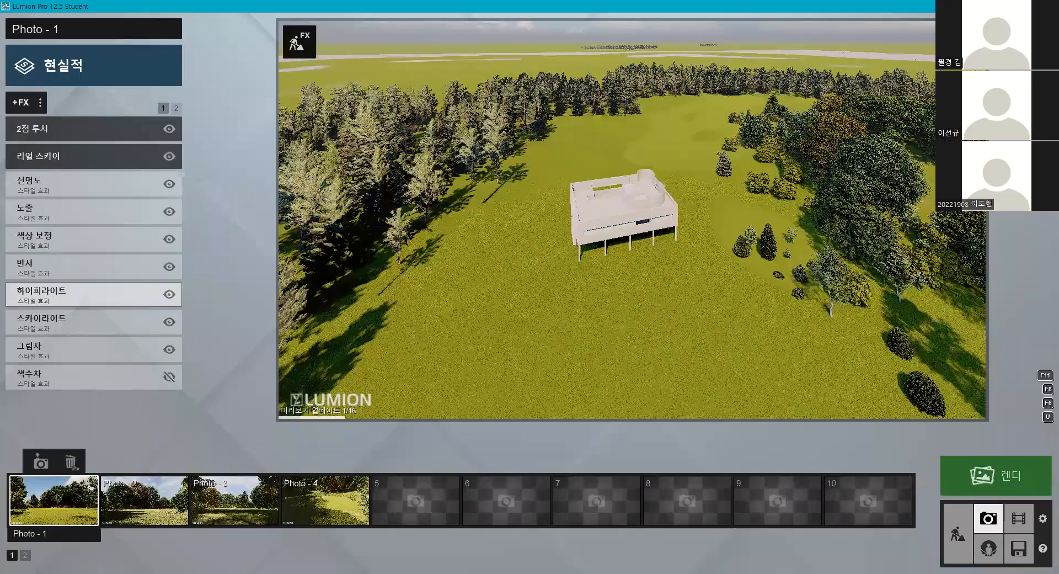
pyautogui.press('w')
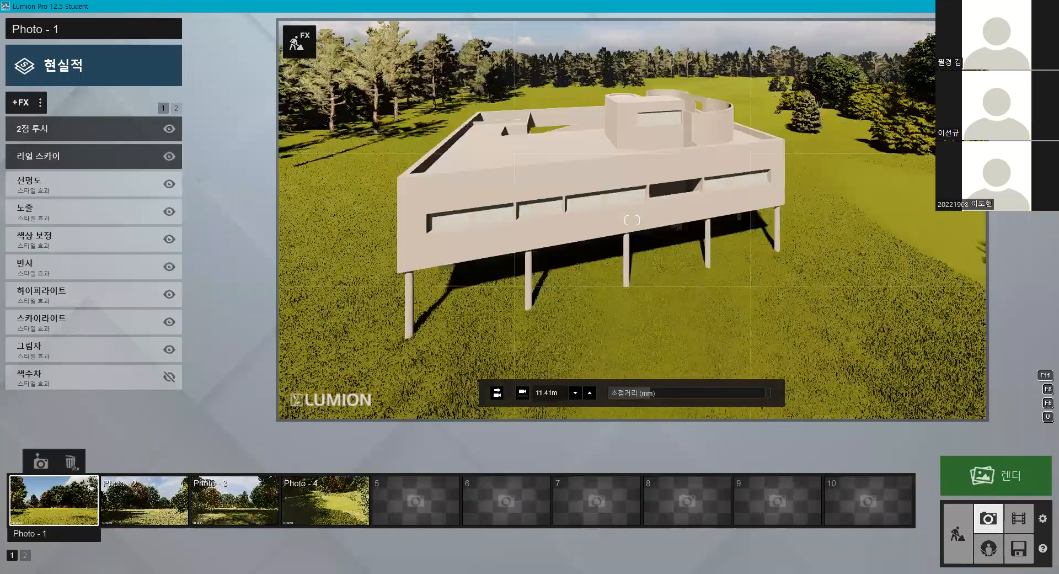
pyautogui.press('w')
pyautogui.press('d')
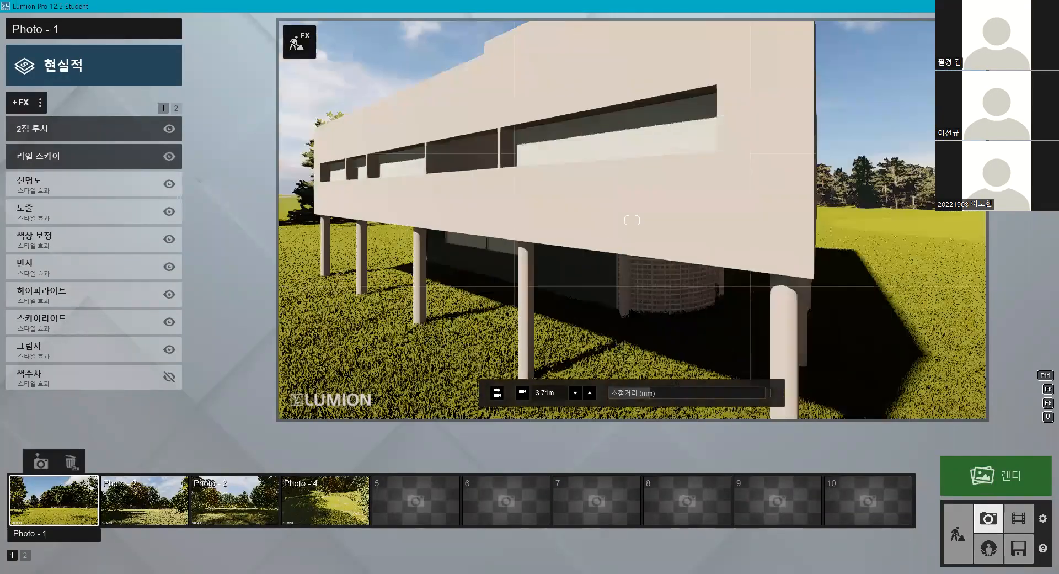
pyautogui.press('s')
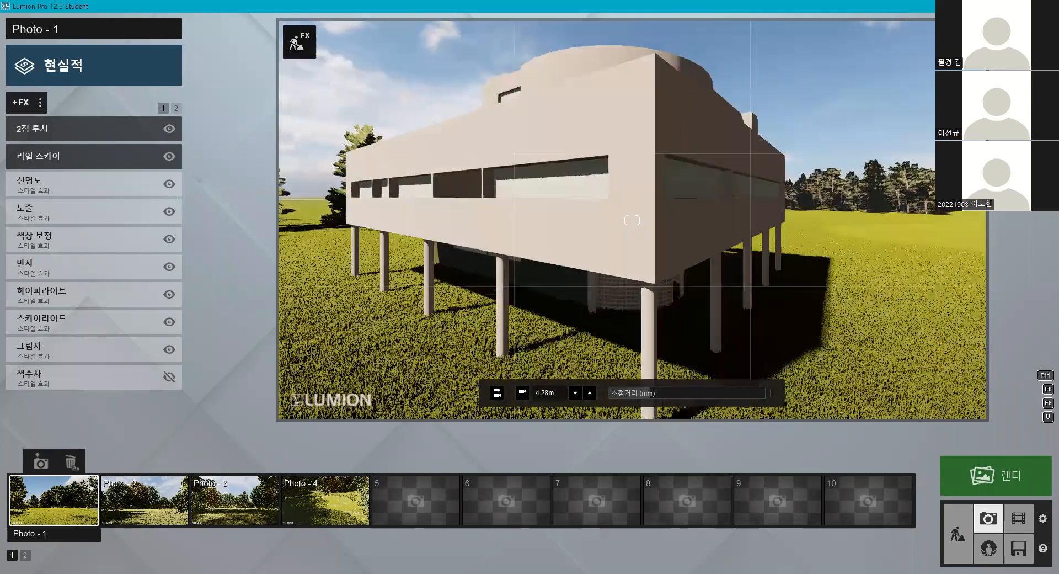
pyautogui.press('w')
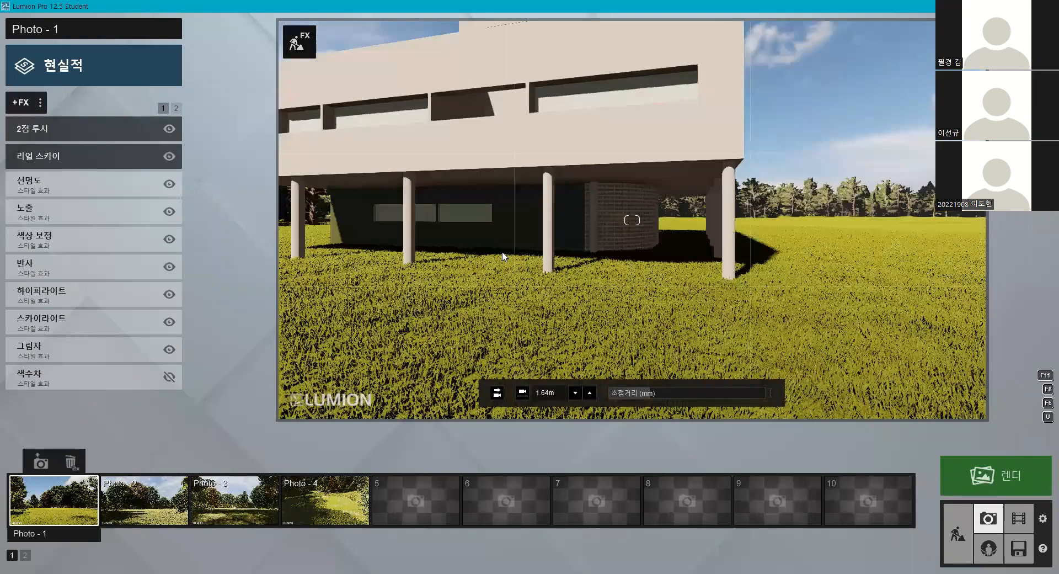
pyautogui.moveTo(503, 252); pyautogui.dragTo(613, 252, button='right')
pyautogui.press('a')
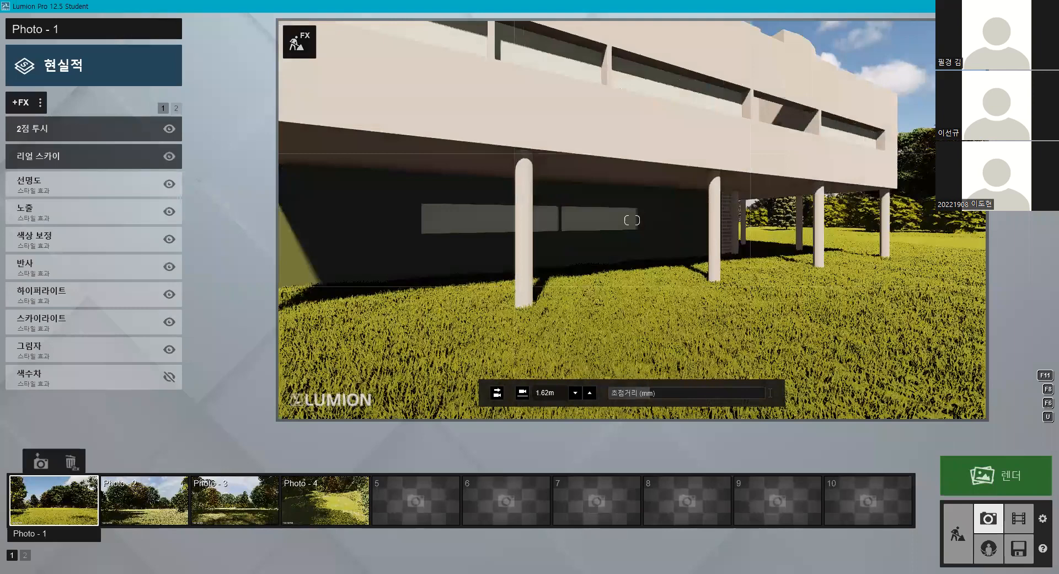
pyautogui.press('s')
pyautogui.press('q')
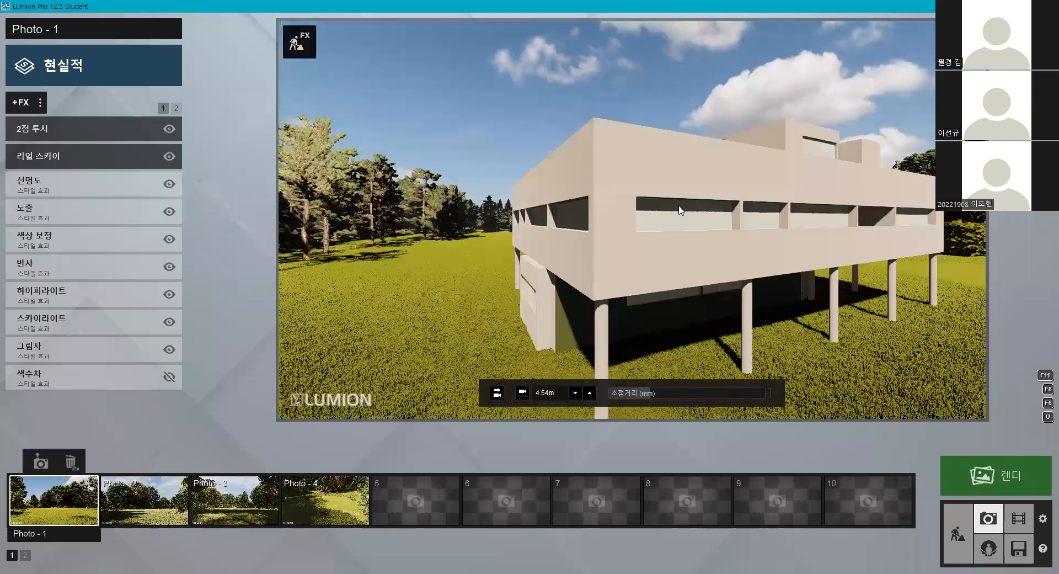
pyautogui.moveTo(679, 208); pyautogui.dragTo(723, 208, button='right')
pyautogui.press('e')
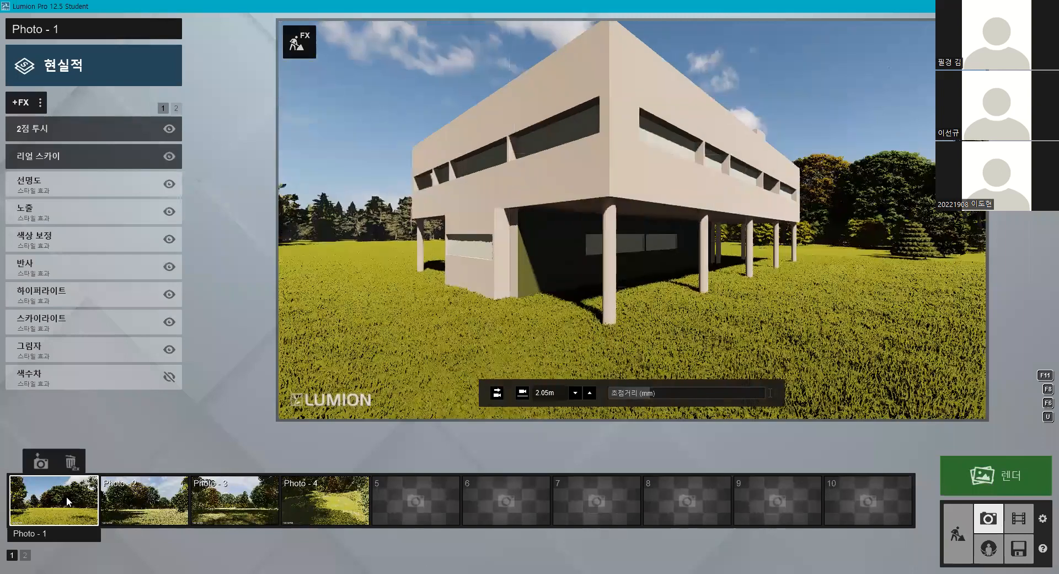
# - Delete the template's saved photos from slots 1 to 3 and select Photo - 4
pyautogui.doubleClick(74, 468)
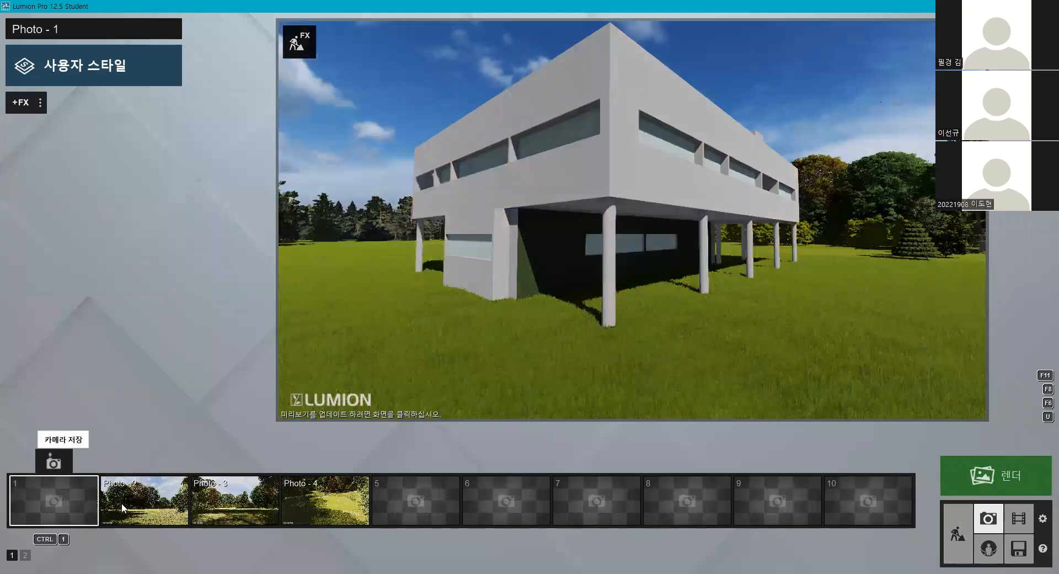
pyautogui.click(165, 469)
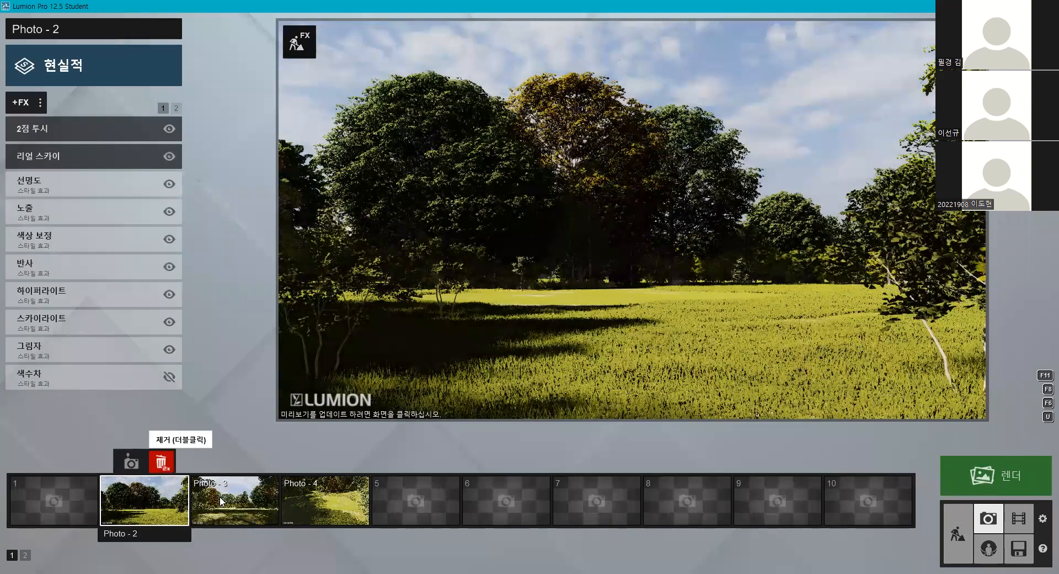
pyautogui.click(164, 469)
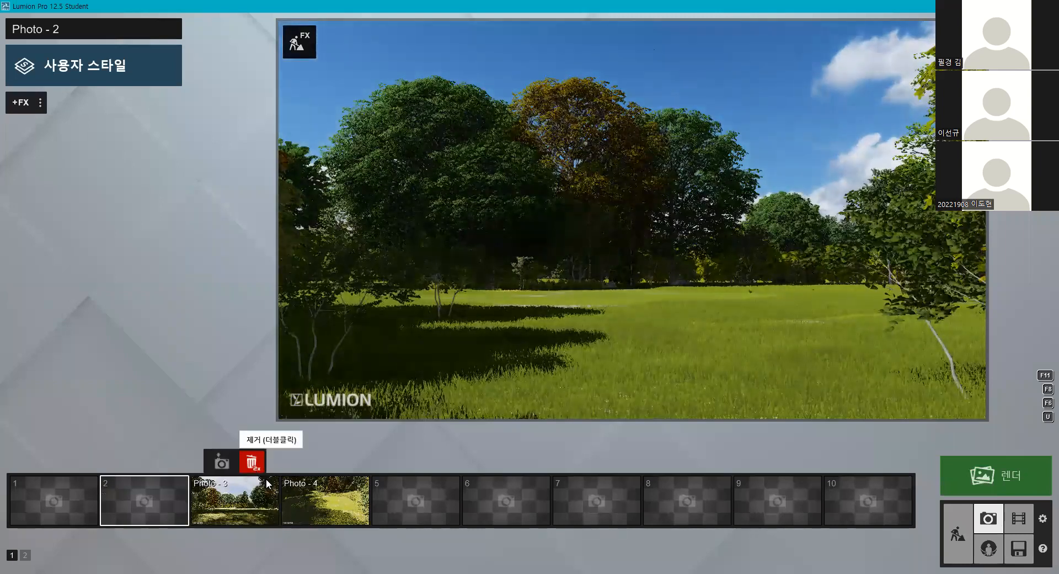
pyautogui.doubleClick(263, 470)
pyautogui.click(320, 489)
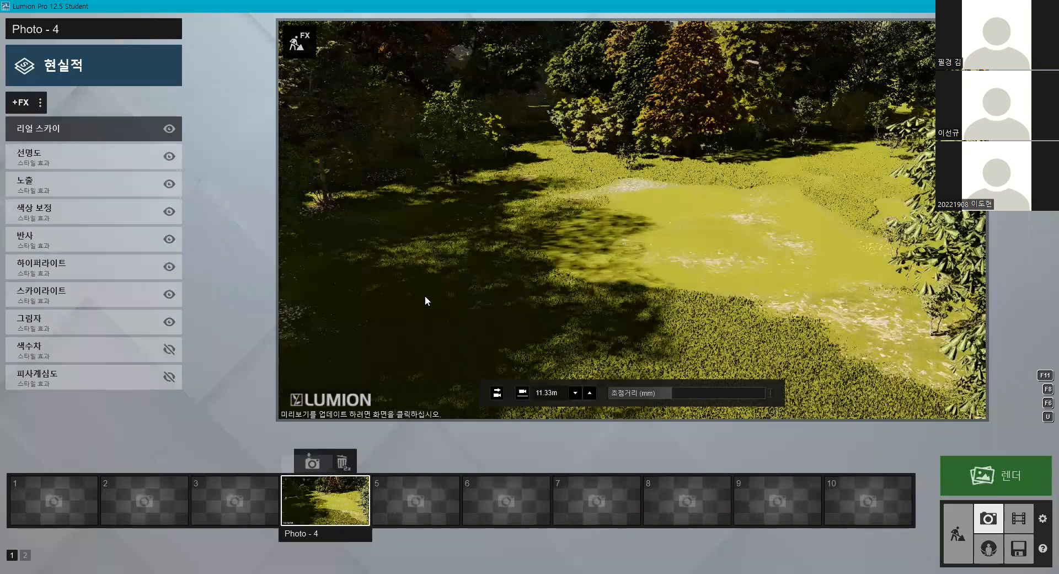
# - Frame a low corner view of the whole villa against the trees and sky, and save it in photo slot 1
pyautogui.press('1')
pyautogui.press('a')
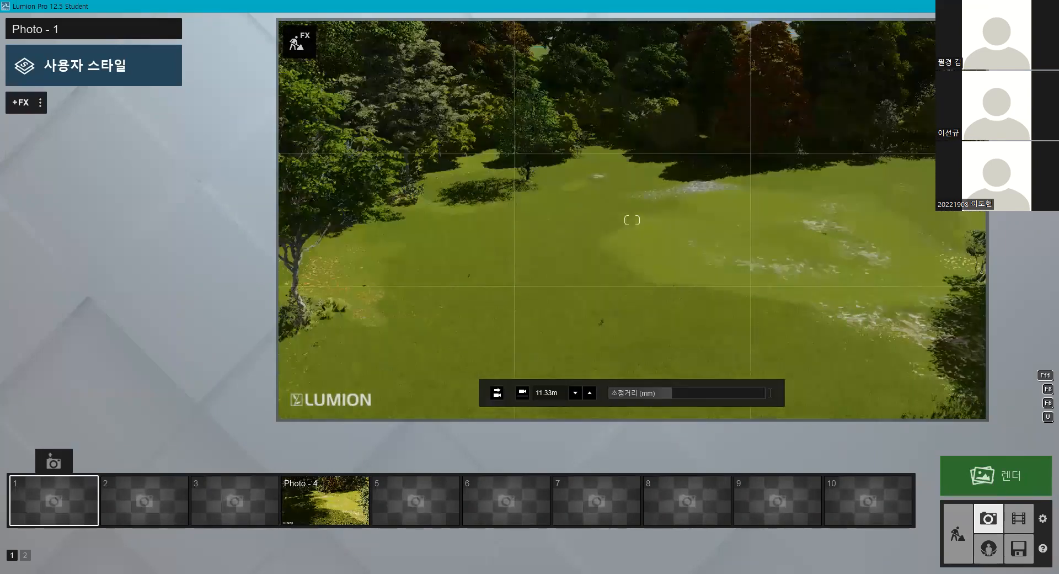
pyautogui.press('q')
pyautogui.press('q')
pyautogui.moveTo(633, 219); pyautogui.dragTo(449, 224, button='right')
pyautogui.press('w')
pyautogui.press('d')
pyautogui.press('w')
pyautogui.press('d')
pyautogui.moveTo(649, 243); pyautogui.dragTo(419, 244, button='right')
pyautogui.moveTo(633, 219); pyautogui.dragTo(711, 157, button='right')
pyautogui.press('w')
pyautogui.press('s')
pyautogui.press('w')
pyautogui.press('w')
pyautogui.press('e')
pyautogui.press('w')
pyautogui.press('e')
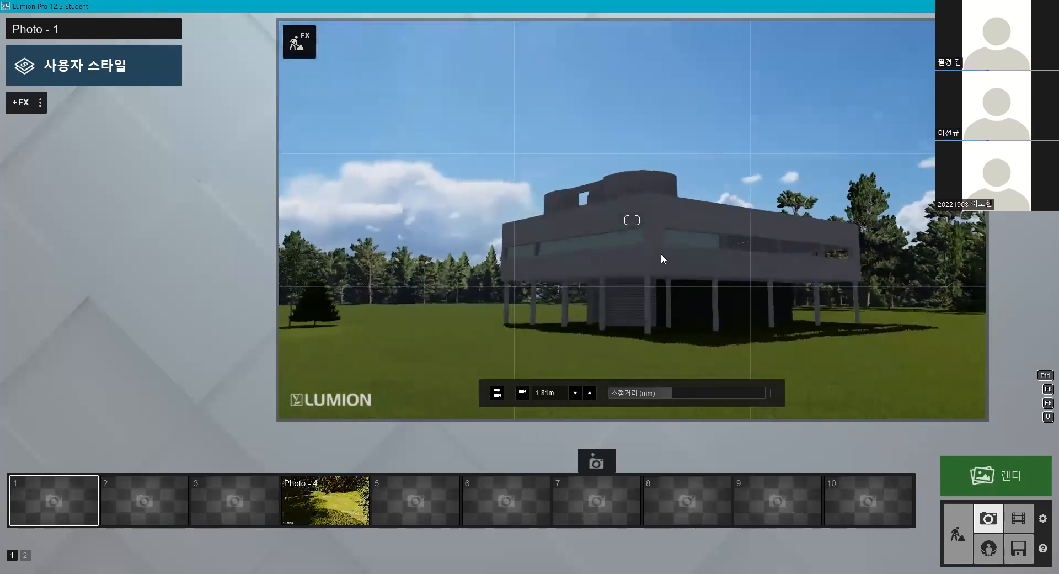
pyautogui.moveTo(37, 480)
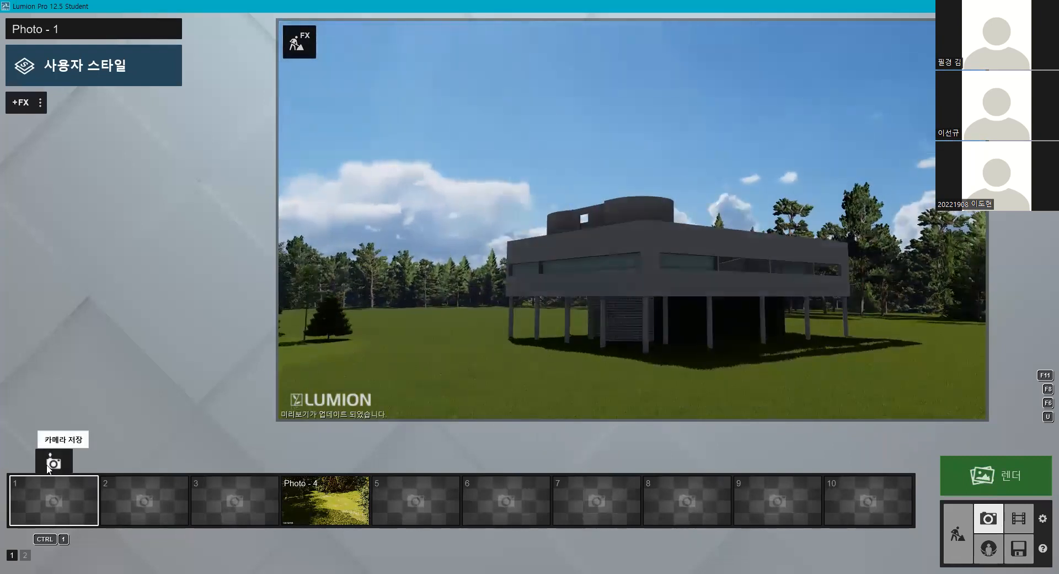
pyautogui.click(50, 463)
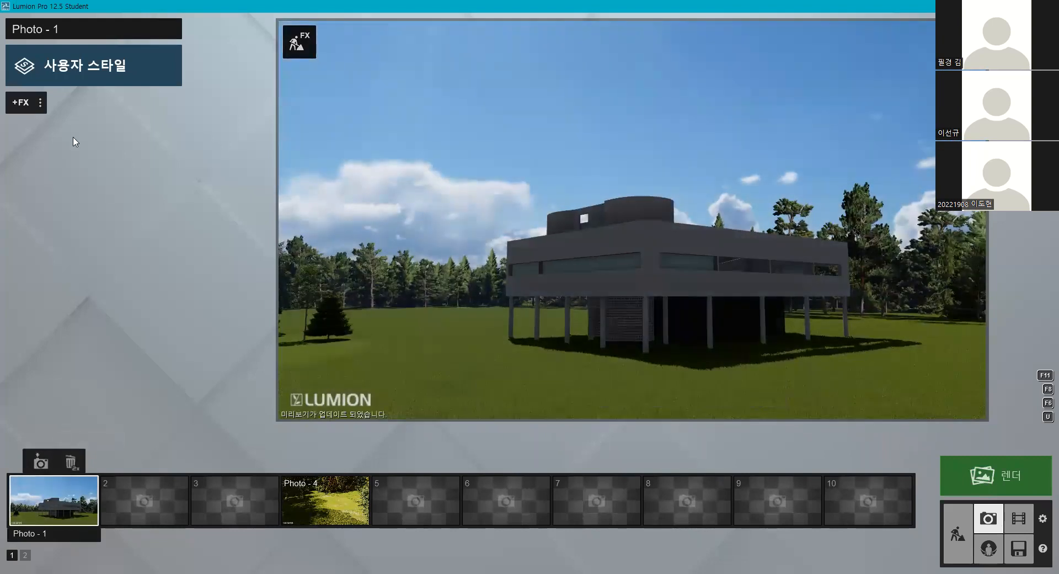
# - Try the Day (낮) and Interior (내부) styles on Photo - 1
pyautogui.click(35, 80)
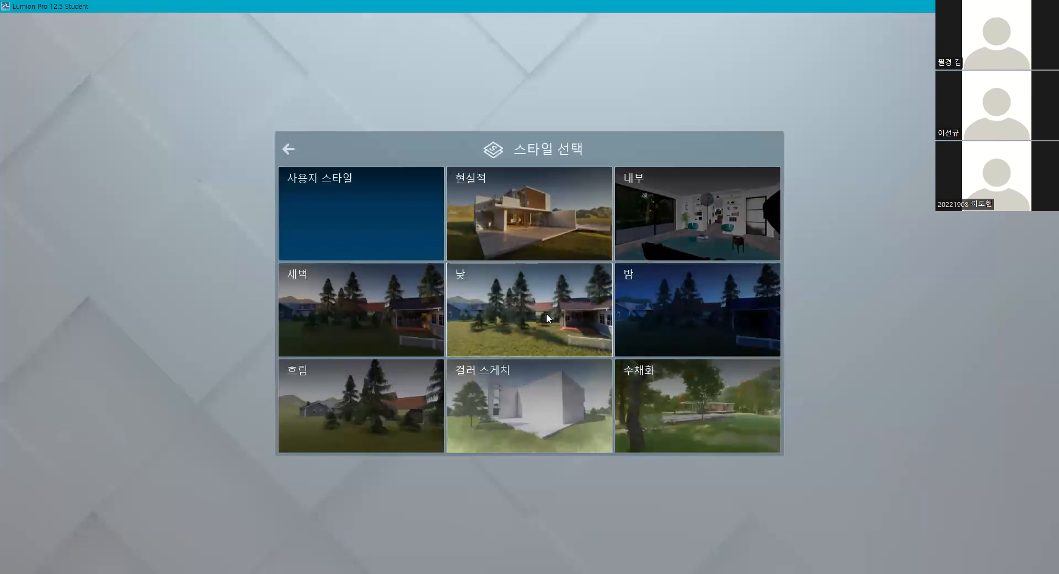
pyautogui.click(502, 305)
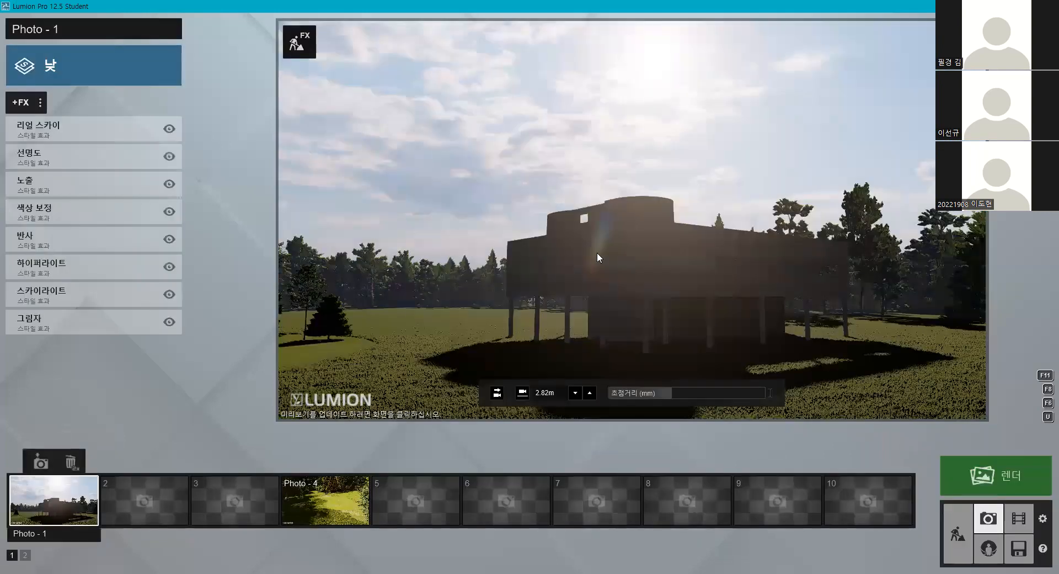
pyautogui.click(11, 101)
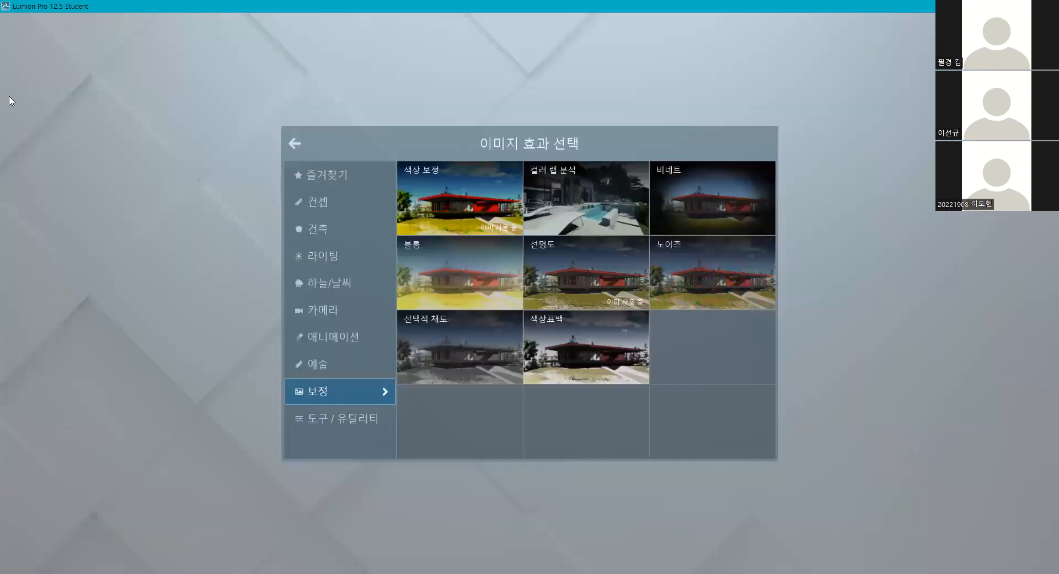
pyautogui.click(298, 144)
pyautogui.click(79, 71)
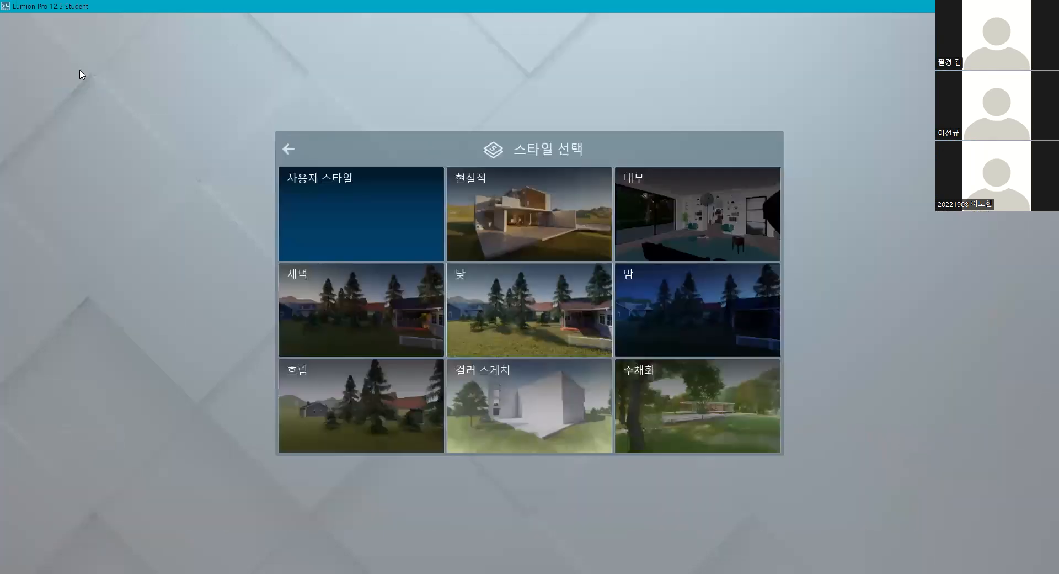
pyautogui.click(674, 224)
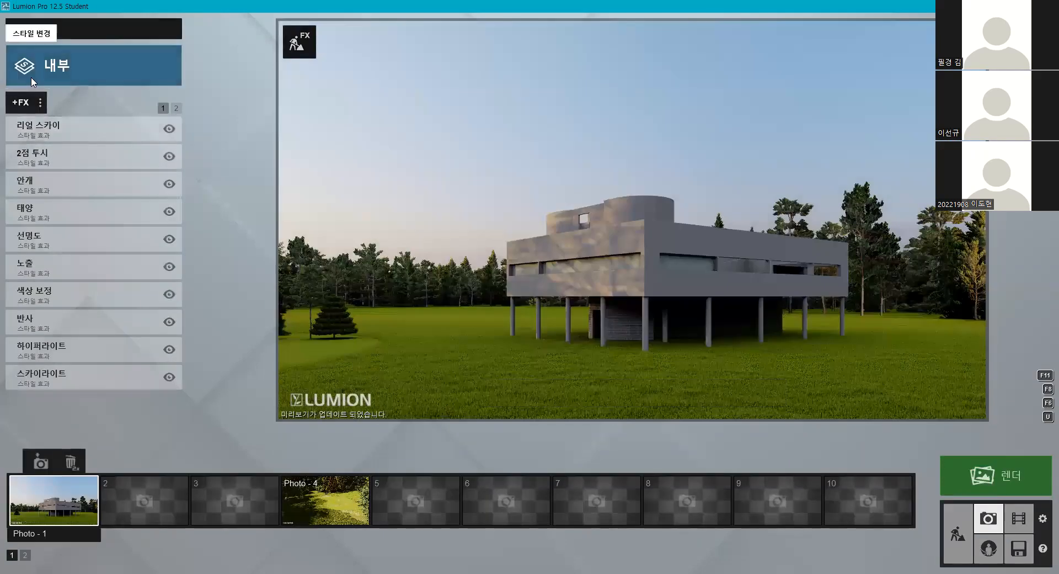
# - Apply the Realistic (현실적) style to Photo - 1 and refresh the rendered preview
pyautogui.click(60, 65)
pyautogui.click(560, 232)
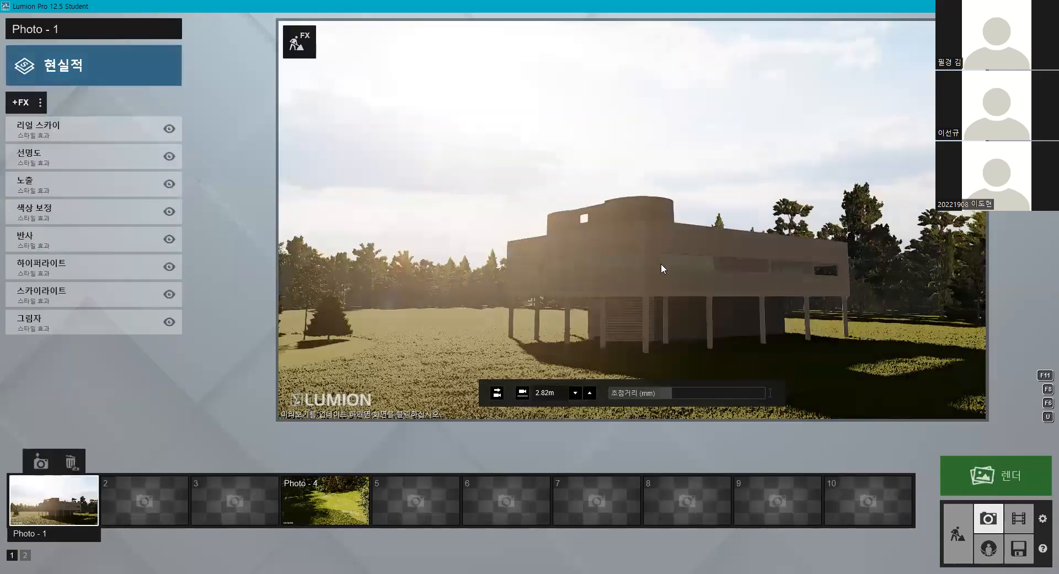
pyautogui.click(661, 264)
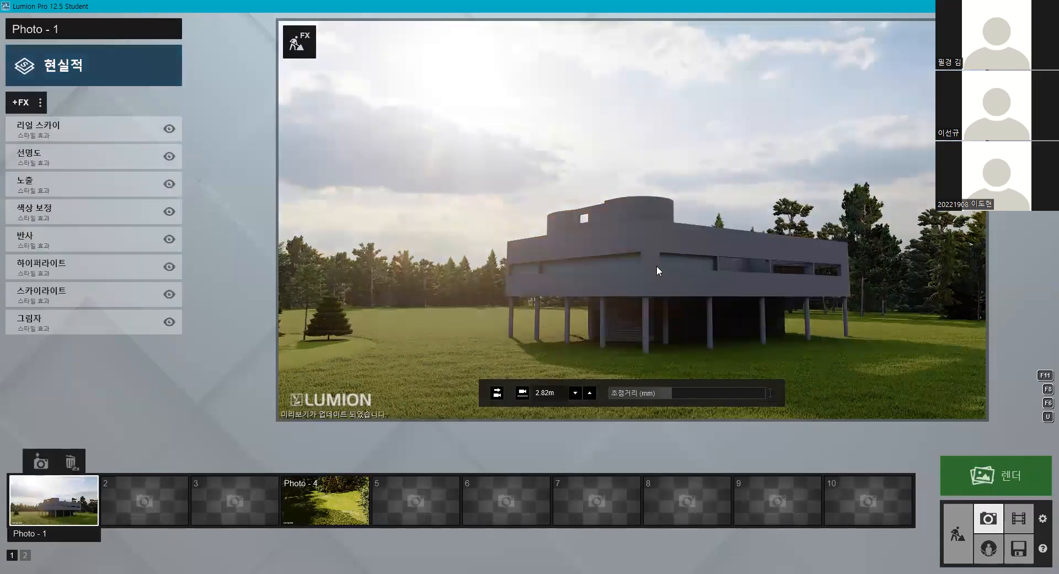
pyautogui.click(38, 109)
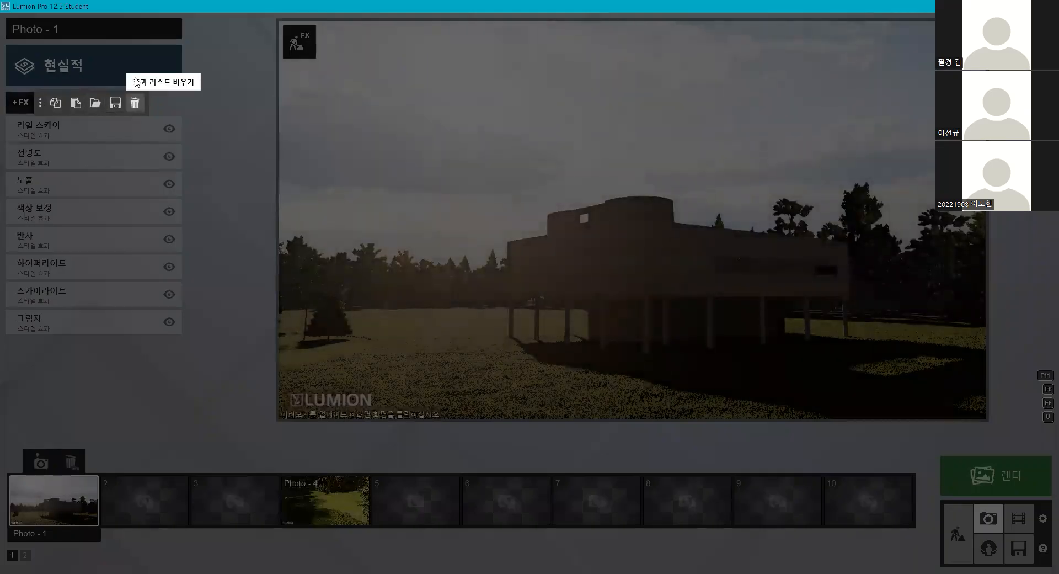
pyautogui.click(135, 76)
pyautogui.click(509, 205)
# - Reframe the villa, add the two-point perspective (2점 투시) effect switched on, and save the camera view to Photo - 1
pyautogui.moveTo(718, 243); pyautogui.dragTo(753, 244, button='middle')
pyautogui.moveTo(754, 243); pyautogui.dragTo(735, 234, button='right')
pyautogui.press('e')
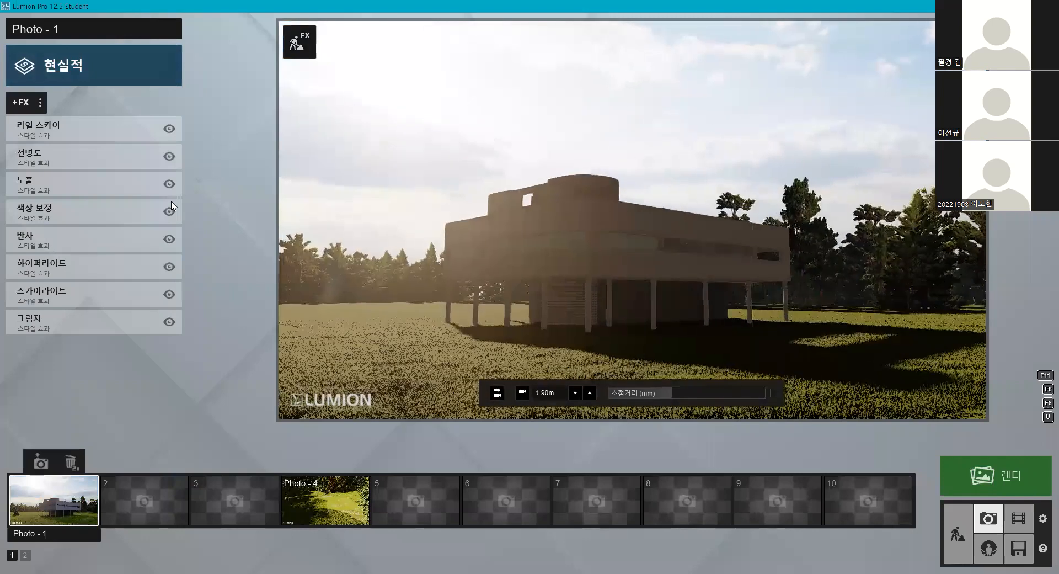
pyautogui.click(25, 105)
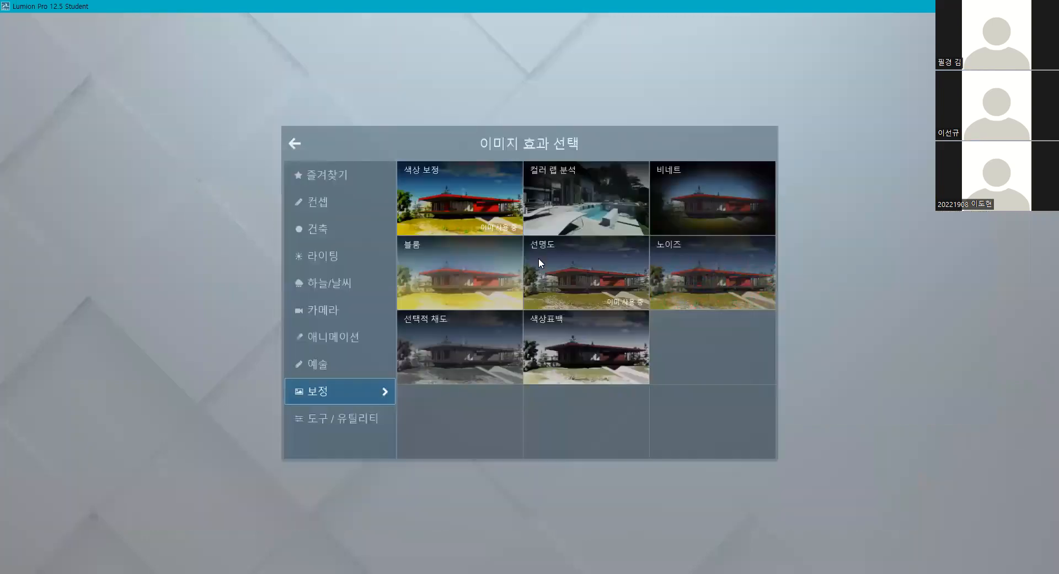
pyautogui.click(390, 196)
pyautogui.click(377, 223)
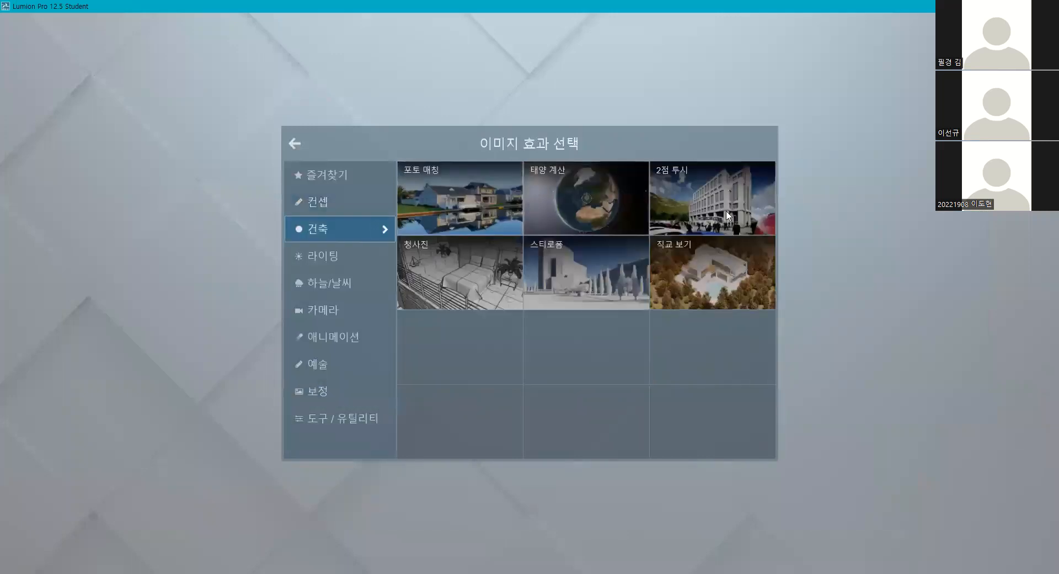
pyautogui.click(686, 202)
pyautogui.click(168, 152)
pyautogui.click(168, 152)
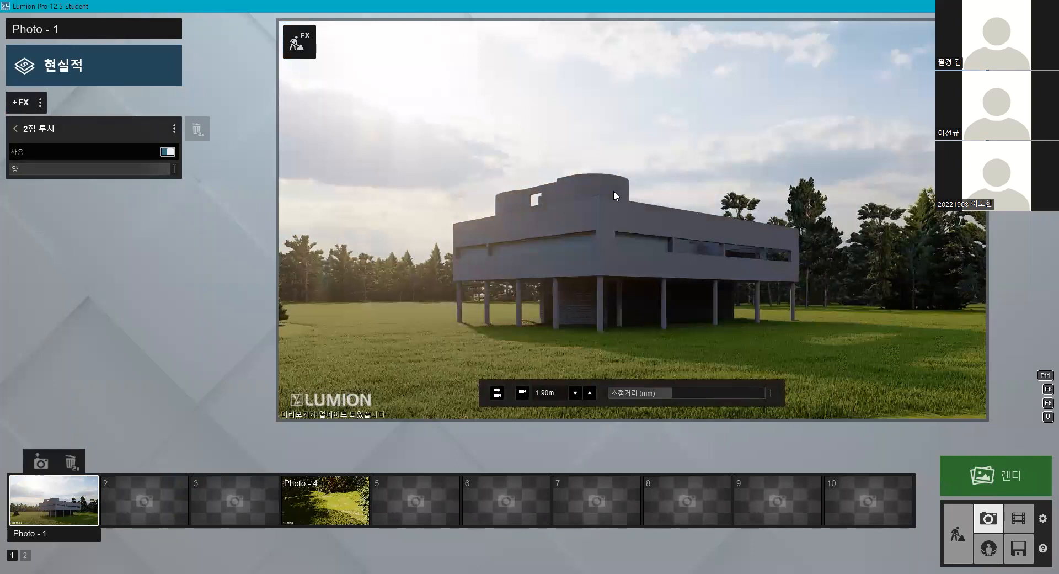
pyautogui.click(50, 457)
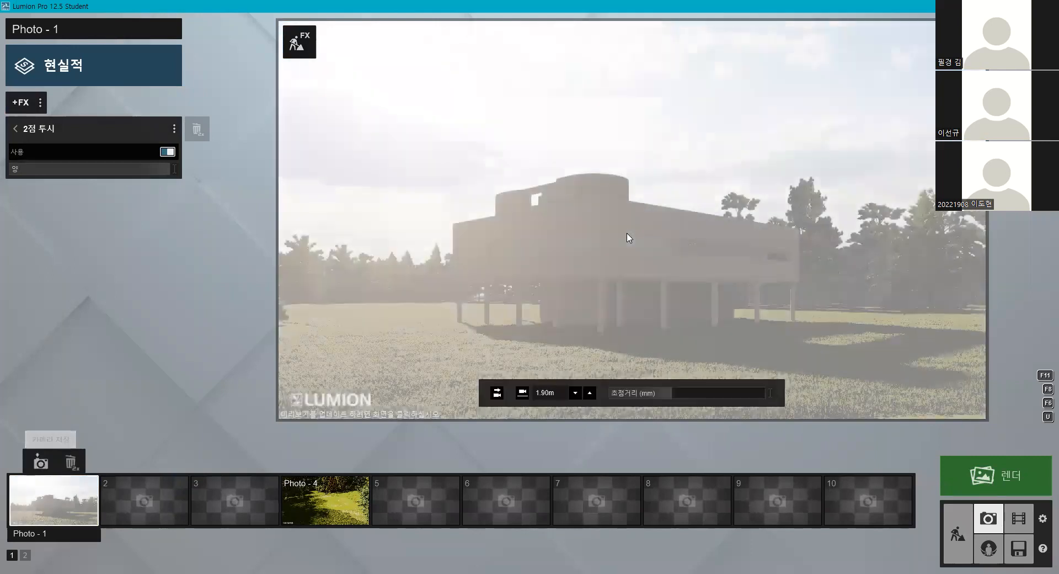
# - Rotate the Real Sky (리얼 스카이) effect's cloudy sky to 151.6° so sunlight falls on the villa's front facades
pyautogui.click(16, 128)
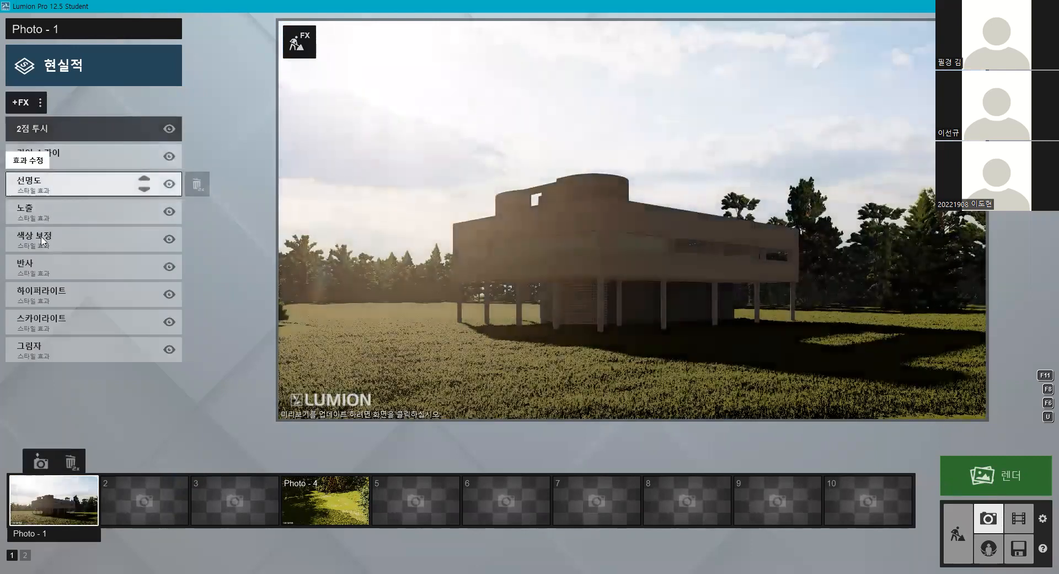
pyautogui.click(49, 160)
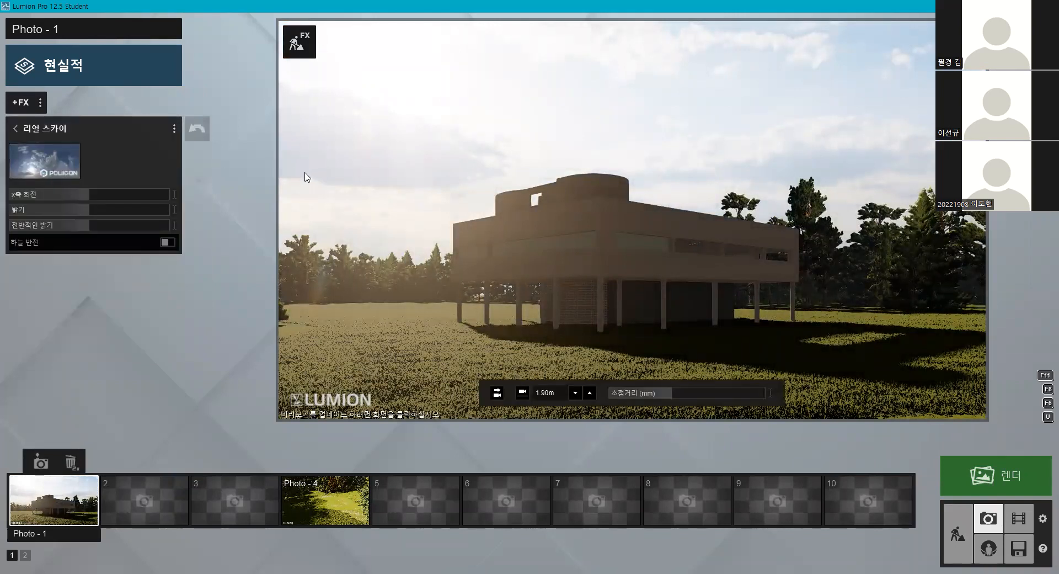
pyautogui.click(48, 163)
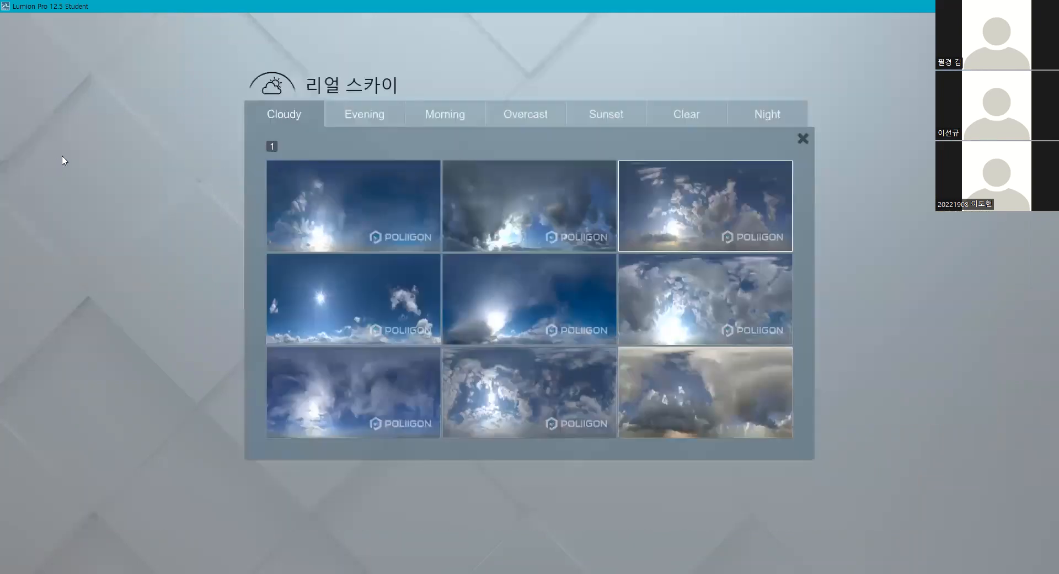
pyautogui.click(729, 196)
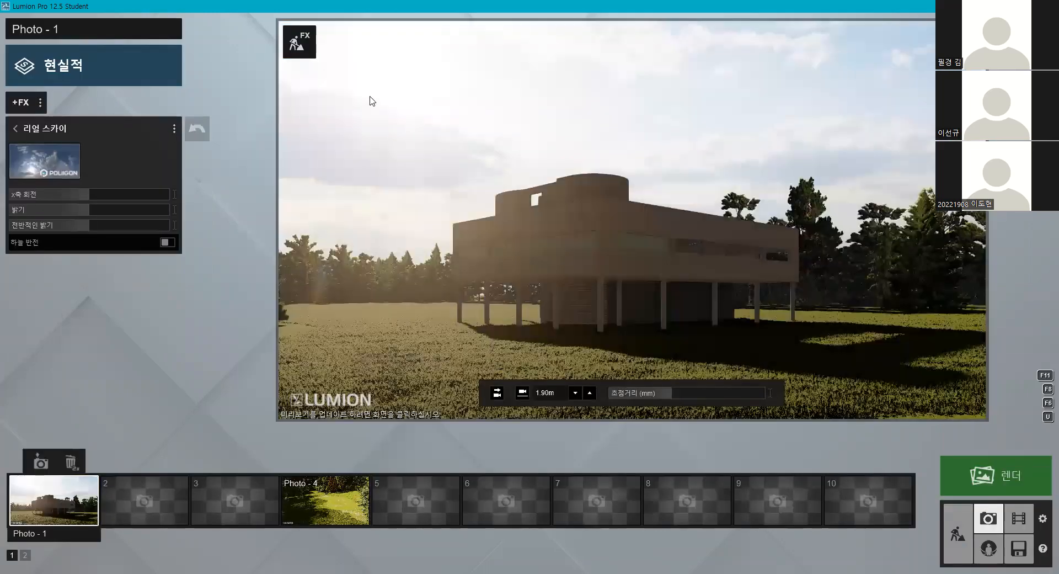
pyautogui.moveTo(657, 223); pyautogui.dragTo(499, 212, button='right')
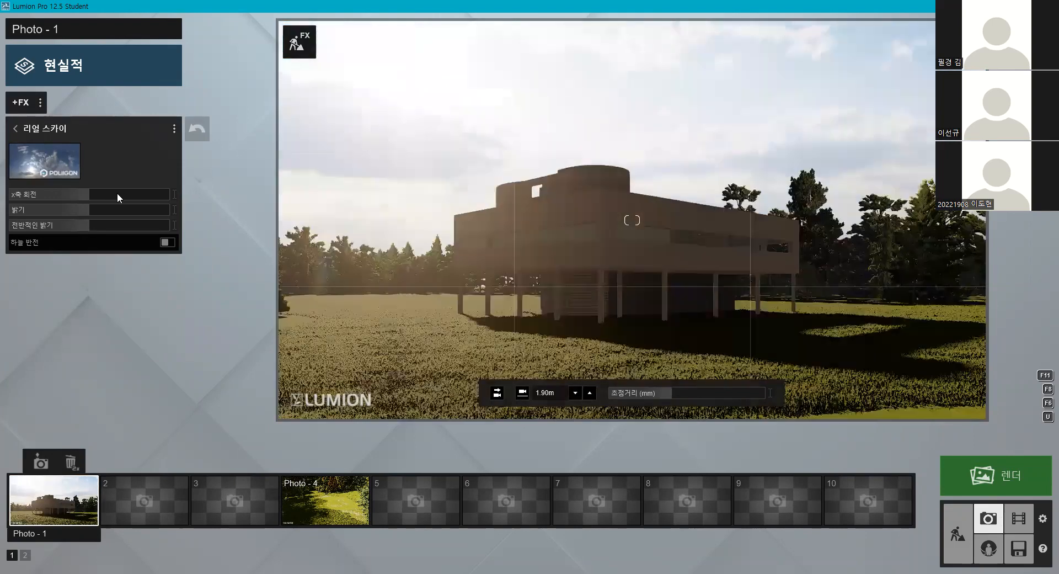
pyautogui.moveTo(127, 193); pyautogui.dragTo(718, 242)
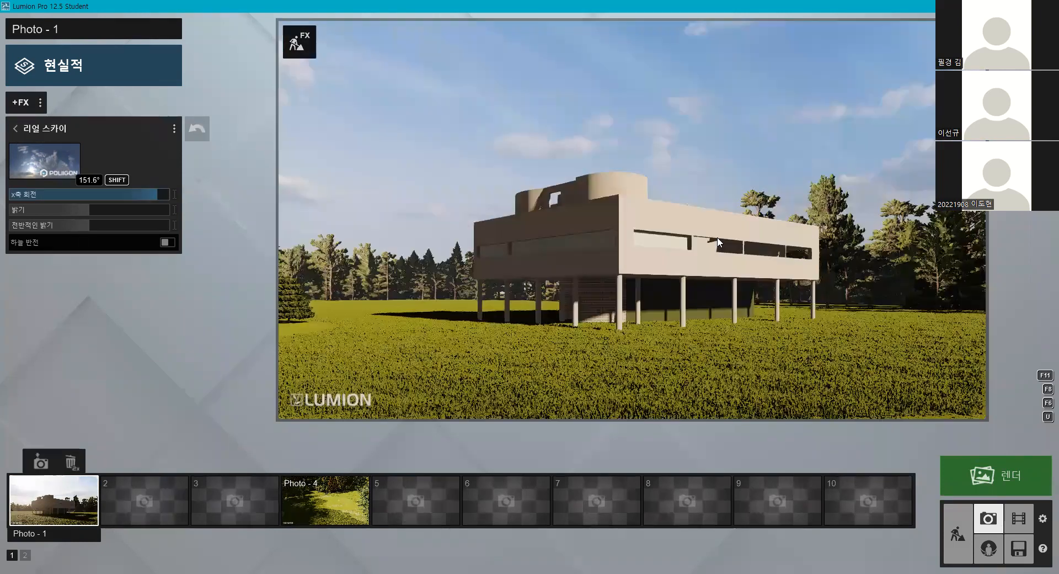
pyautogui.moveTo(586, 253); pyautogui.dragTo(583, 250)
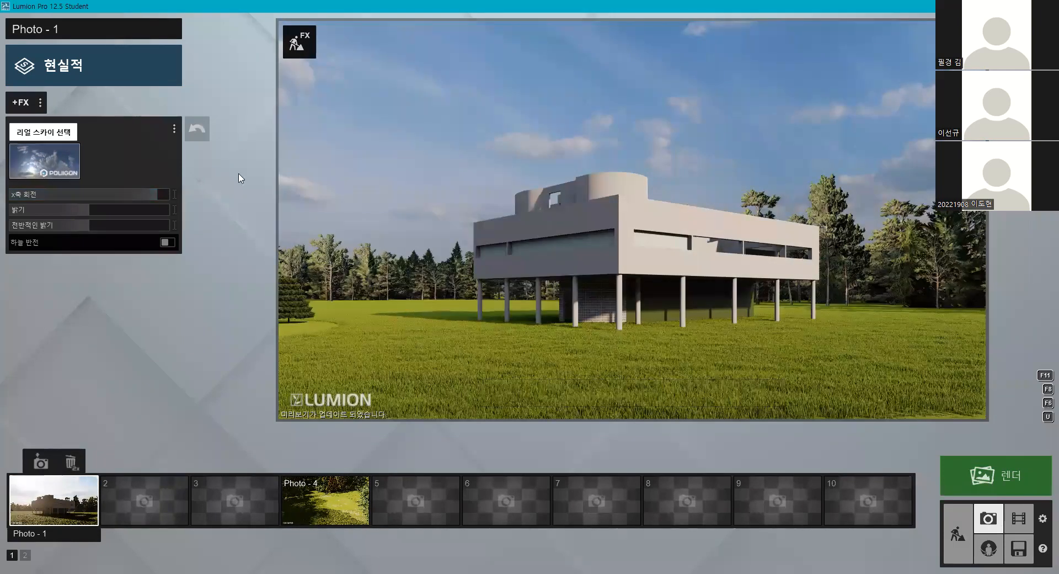
# - Replace the Real Sky image with one from the Clear category, rotate it slightly further, and refresh the preview
pyautogui.click(69, 168)
pyautogui.click(678, 246)
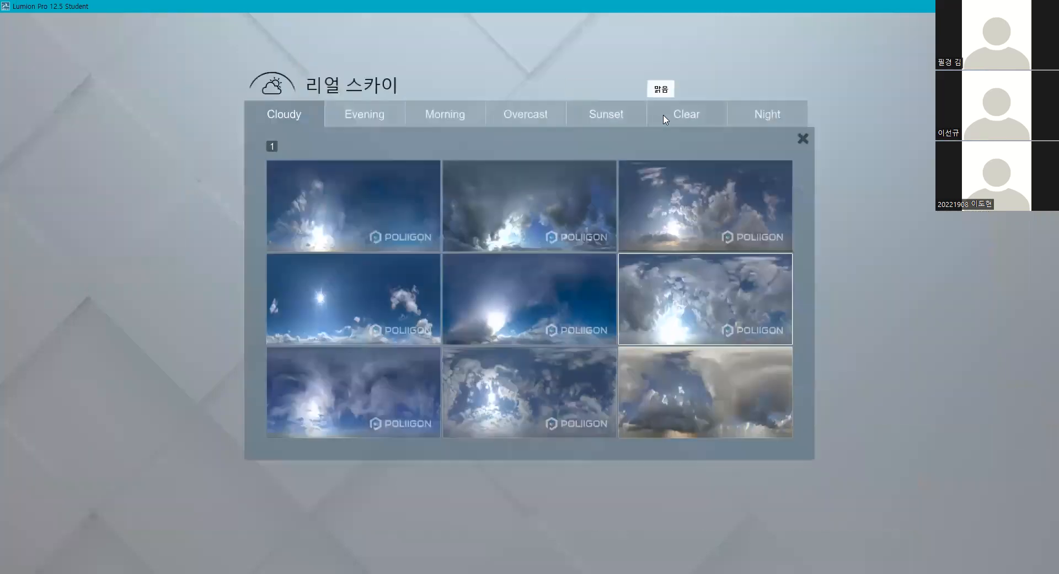
pyautogui.click(665, 119)
pyautogui.click(683, 235)
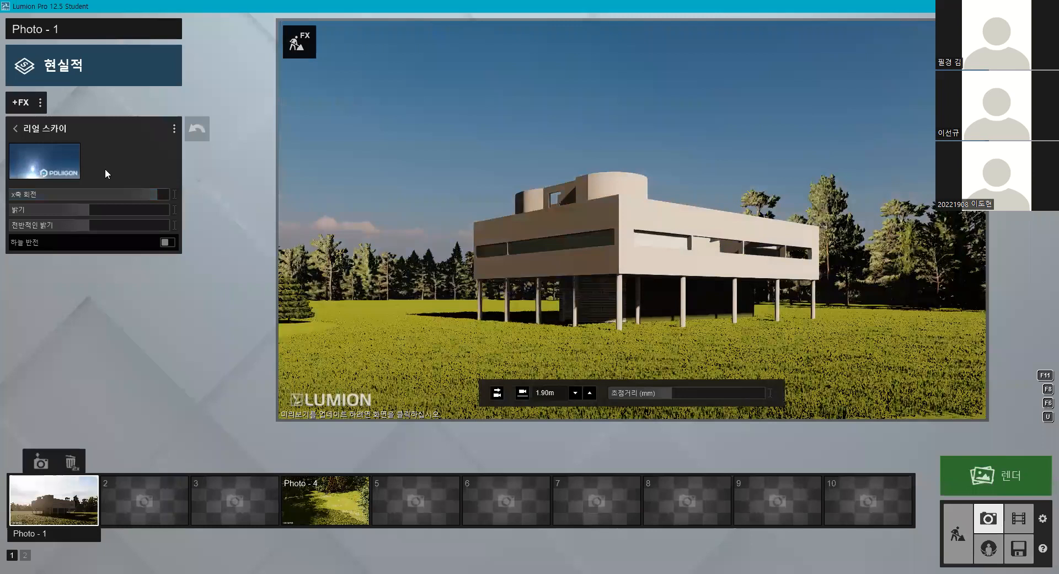
pyautogui.moveTo(132, 191); pyautogui.dragTo(169, 191)
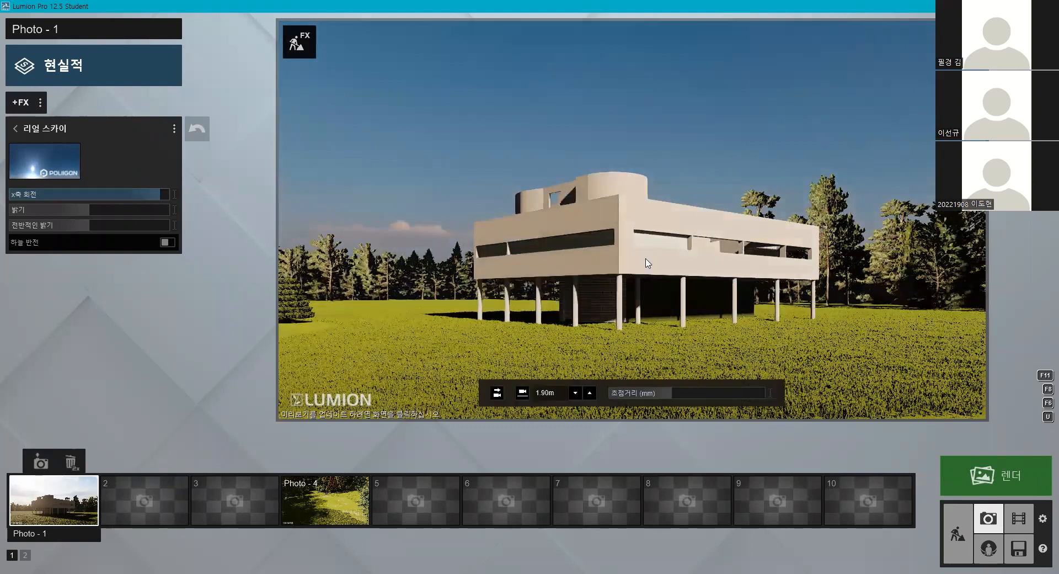
pyautogui.click(648, 263)
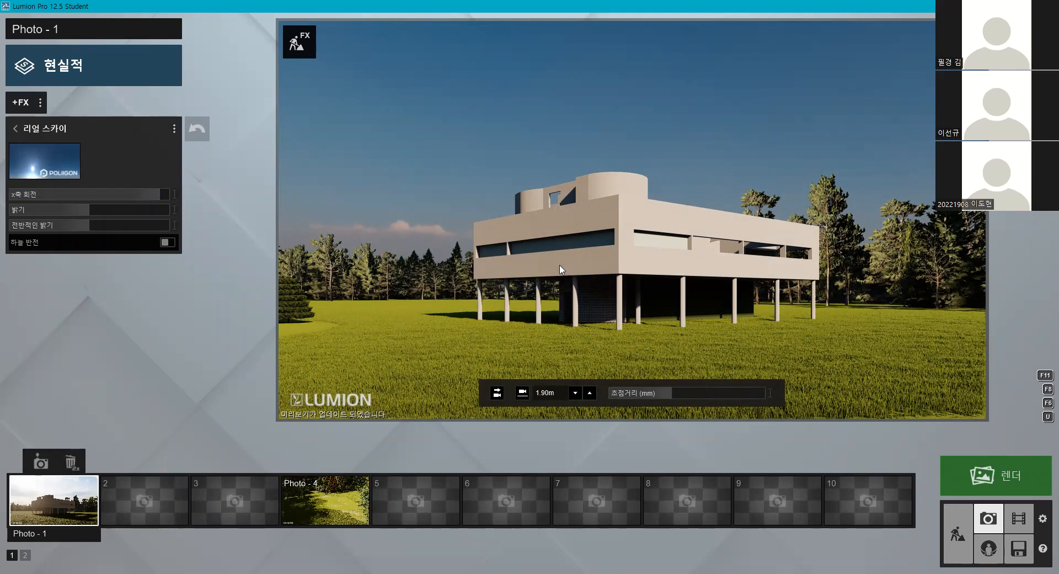
# - Set the focal length to about 23.3 mm, frame the villa from slightly farther back, and save the view to Photo - 1
pyautogui.scroll(-1, 586, 226)
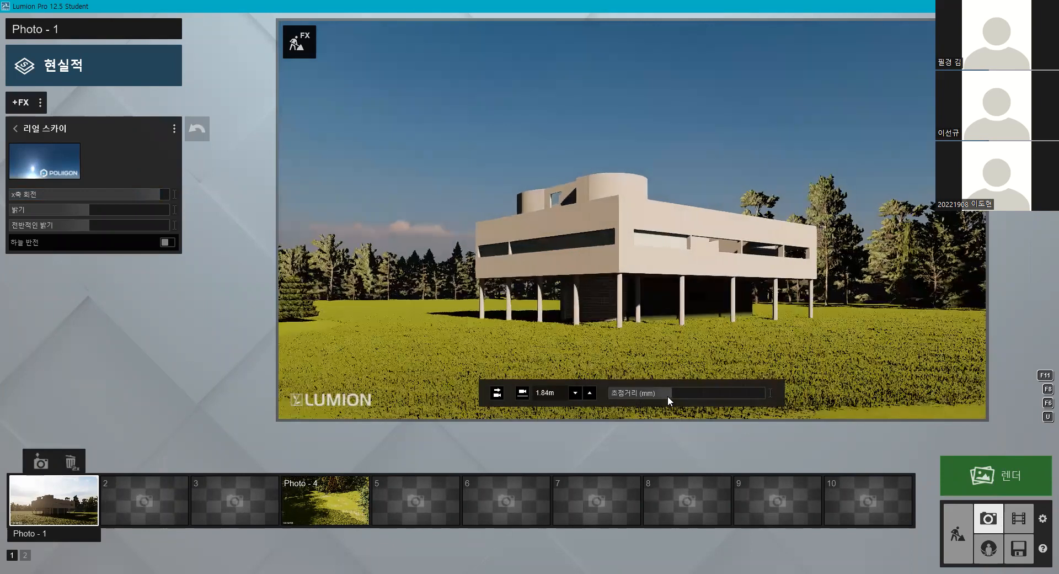
pyautogui.scroll(1, 659, 304)
pyautogui.scroll(3, 659, 304)
pyautogui.moveTo(672, 393); pyautogui.dragTo(667, 393)
pyautogui.scroll(-5, 460, 340)
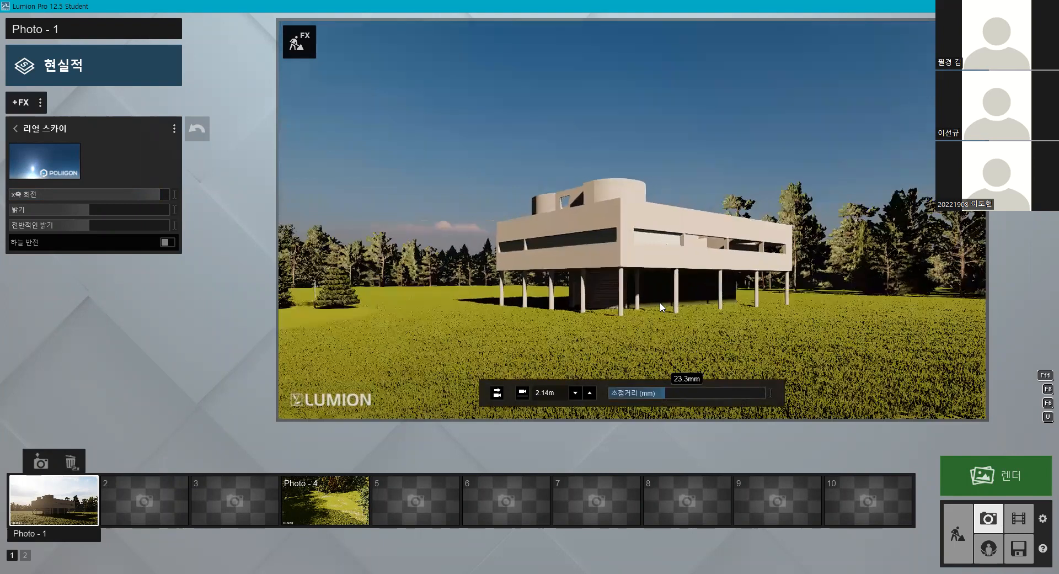
pyautogui.click(45, 464)
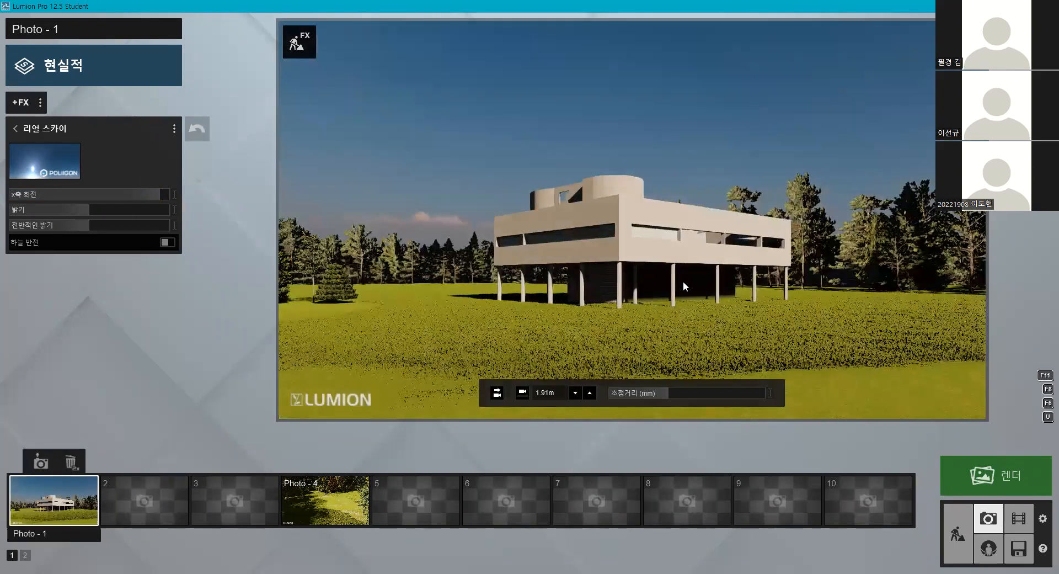
pyautogui.press('s')
pyautogui.press('d')
pyautogui.click(45, 463)
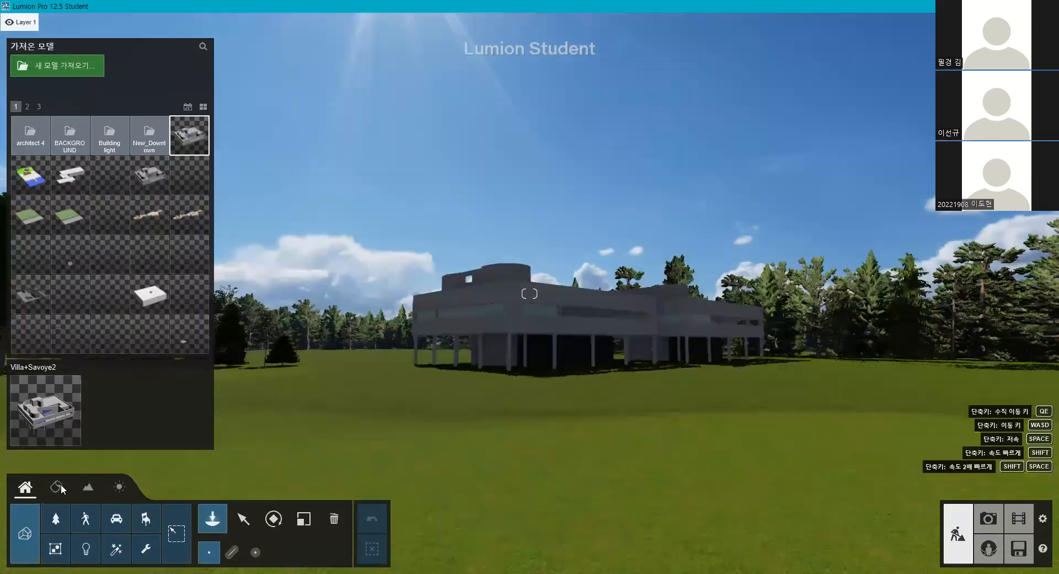
# - Return to build mode and apply a light grey exterior plaster to the villa's Default material walls with the material editor
pyautogui.click(56, 487)
pyautogui.press('w')
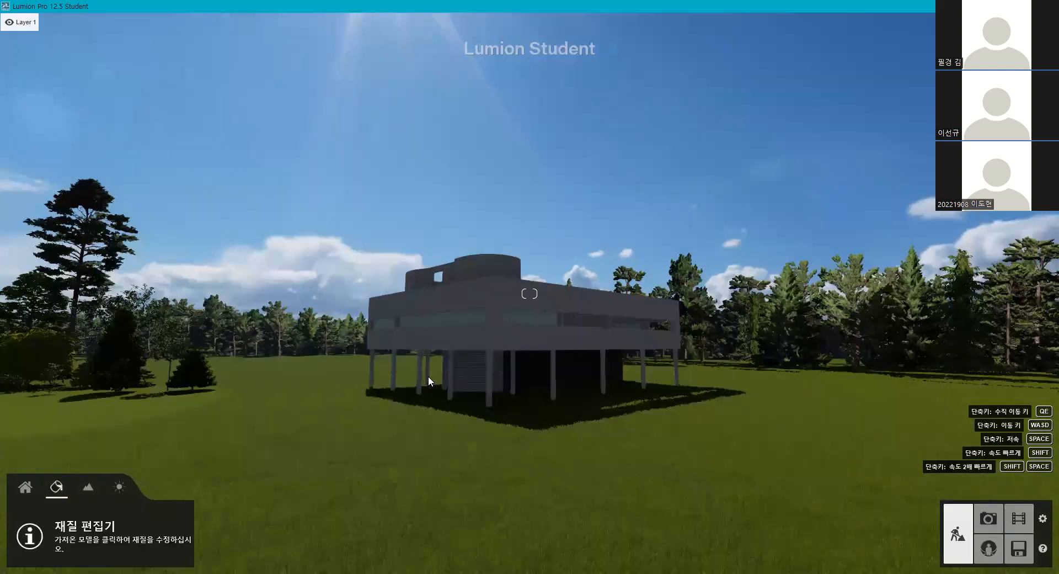
pyautogui.press('w')
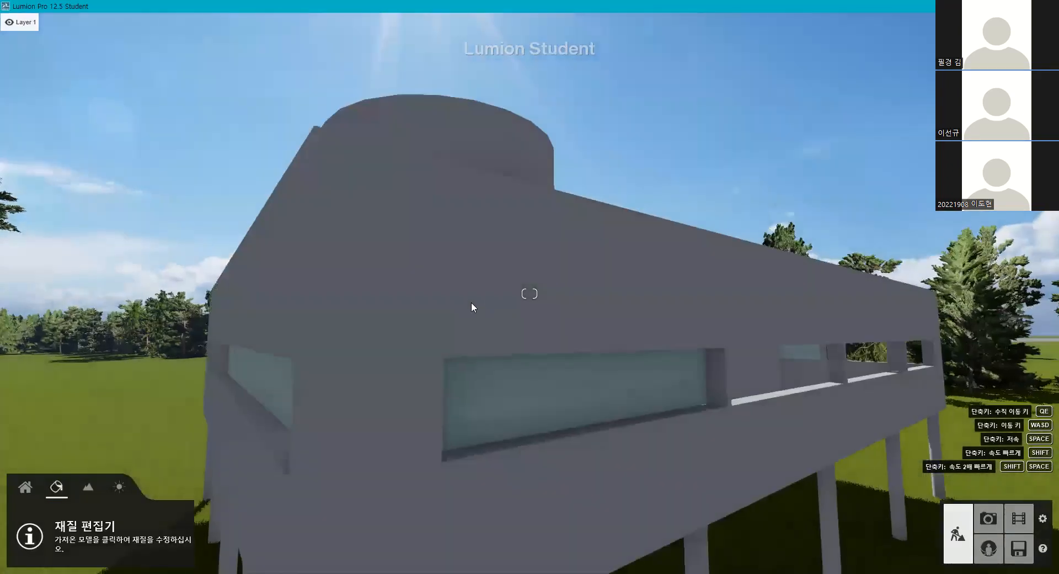
pyautogui.click(516, 274)
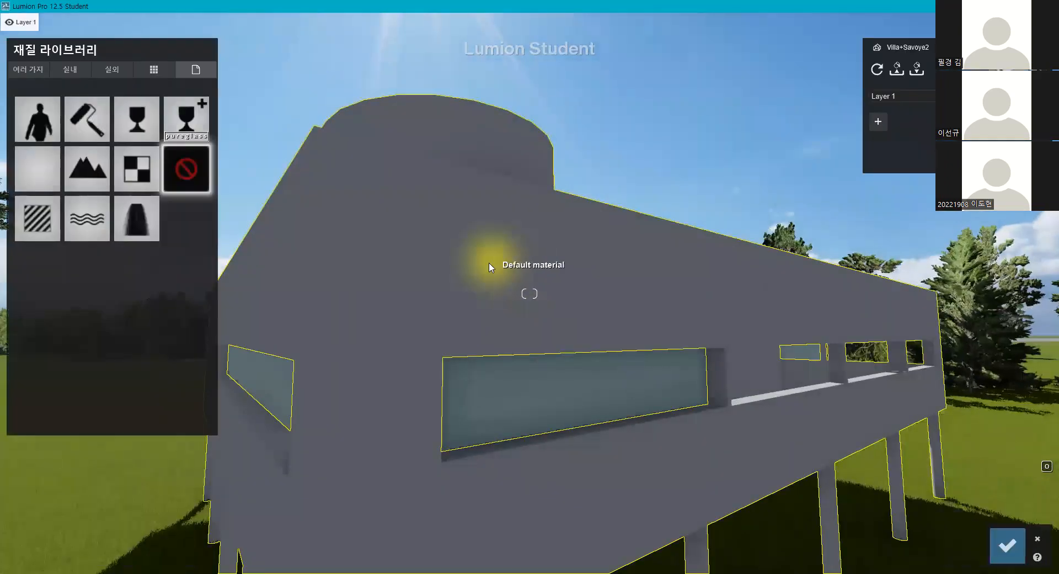
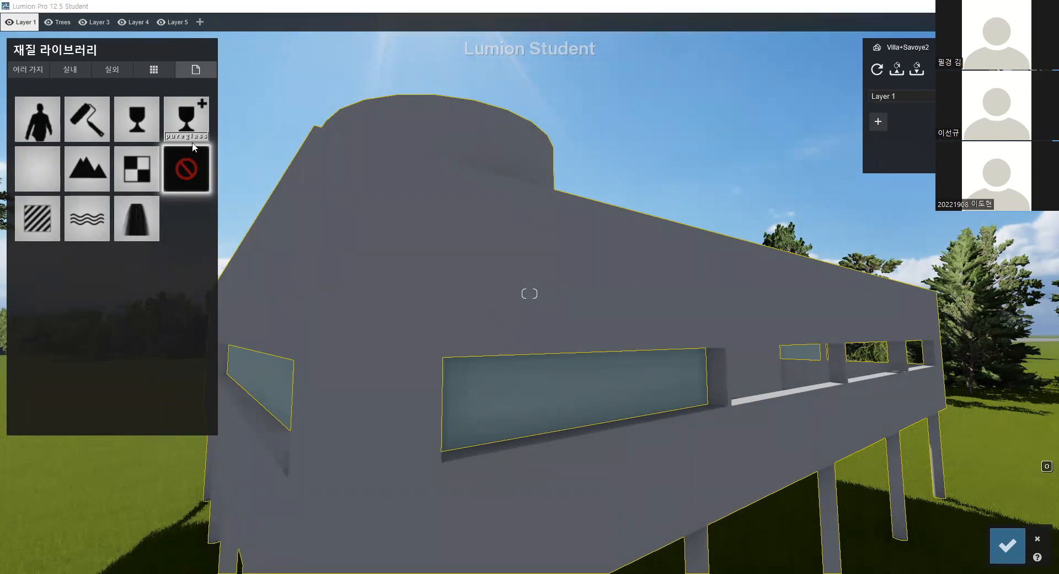
pyautogui.click(111, 70)
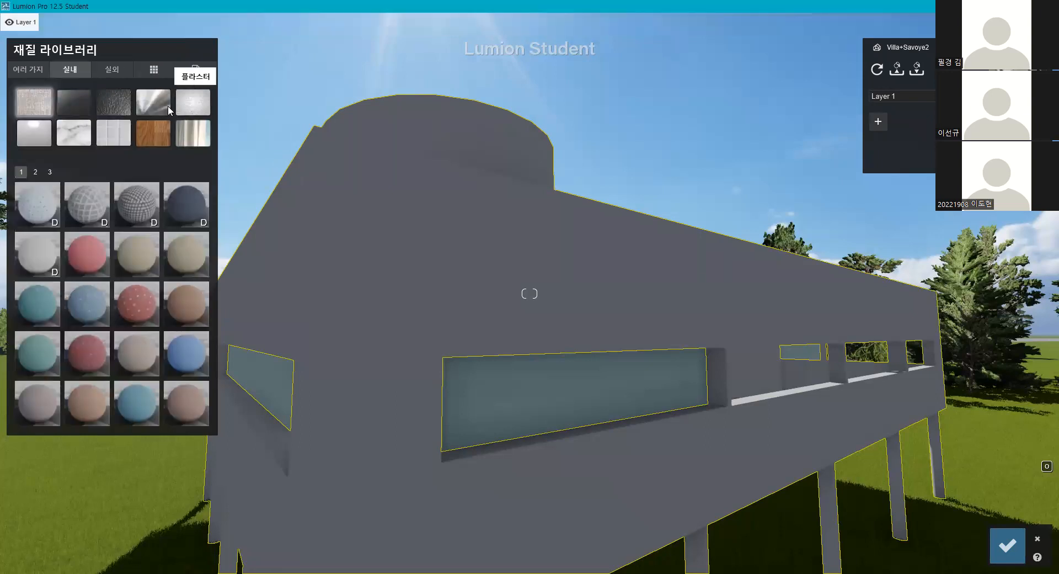
pyautogui.click(205, 108)
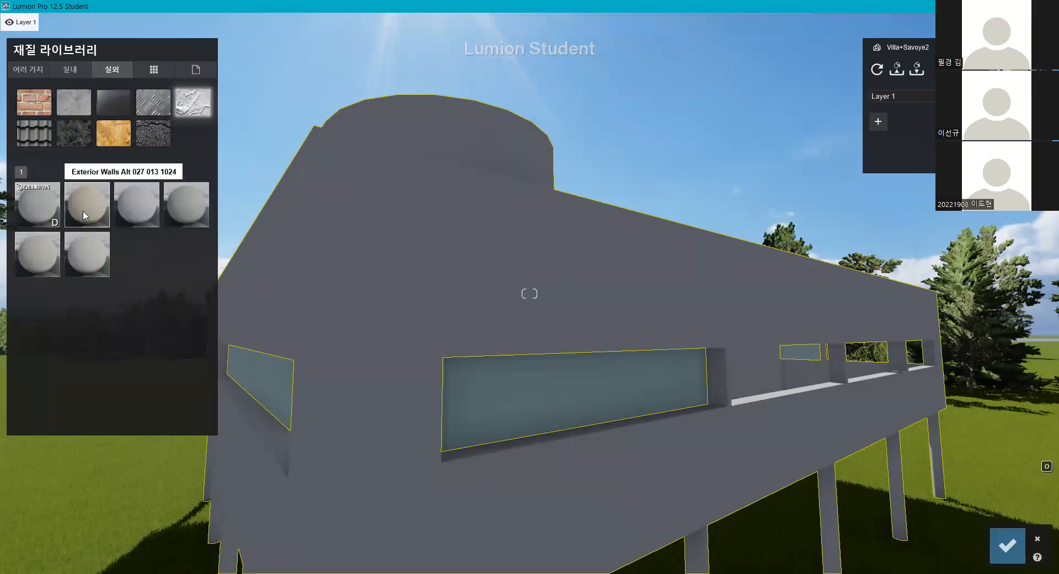
pyautogui.click(34, 267)
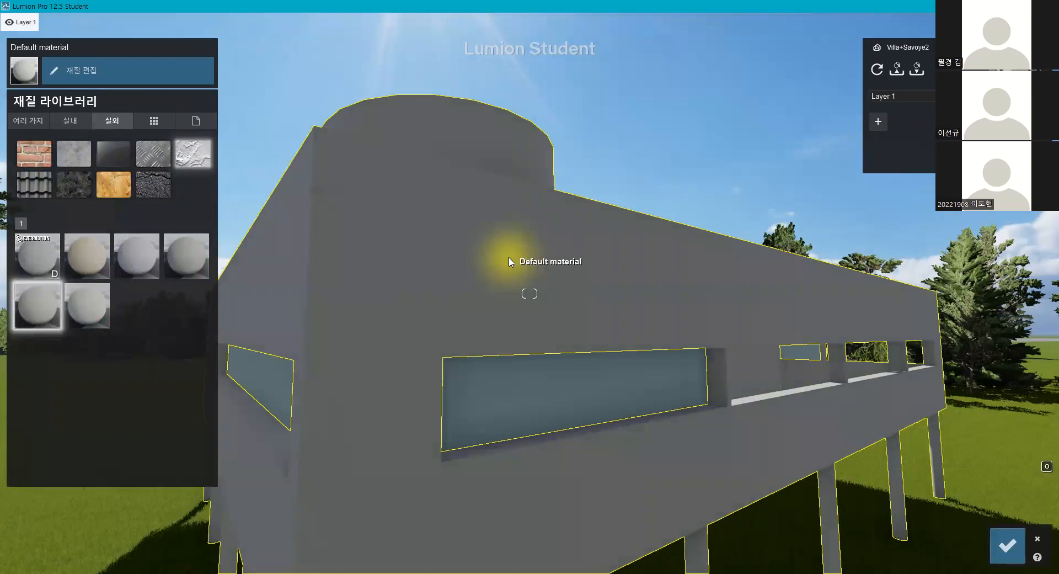
# - Tint the villa walls' Default material white, fine-tune its texture scale, and view the saved result in Photo - 1
pyautogui.click(407, 214)
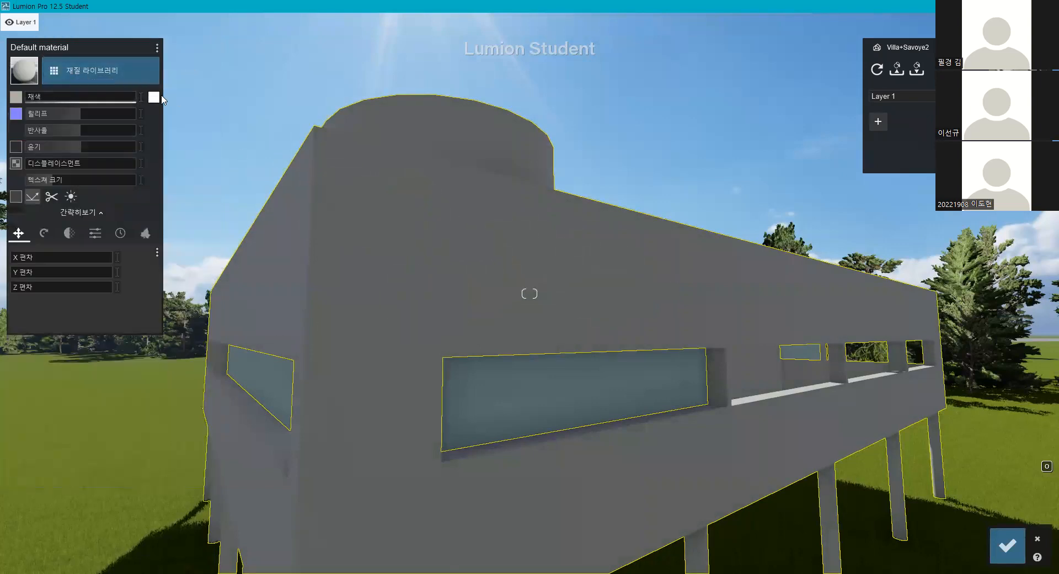
pyautogui.click(154, 98)
pyautogui.moveTo(131, 93); pyautogui.dragTo(104, 96)
pyautogui.moveTo(53, 181); pyautogui.dragTo(55, 180)
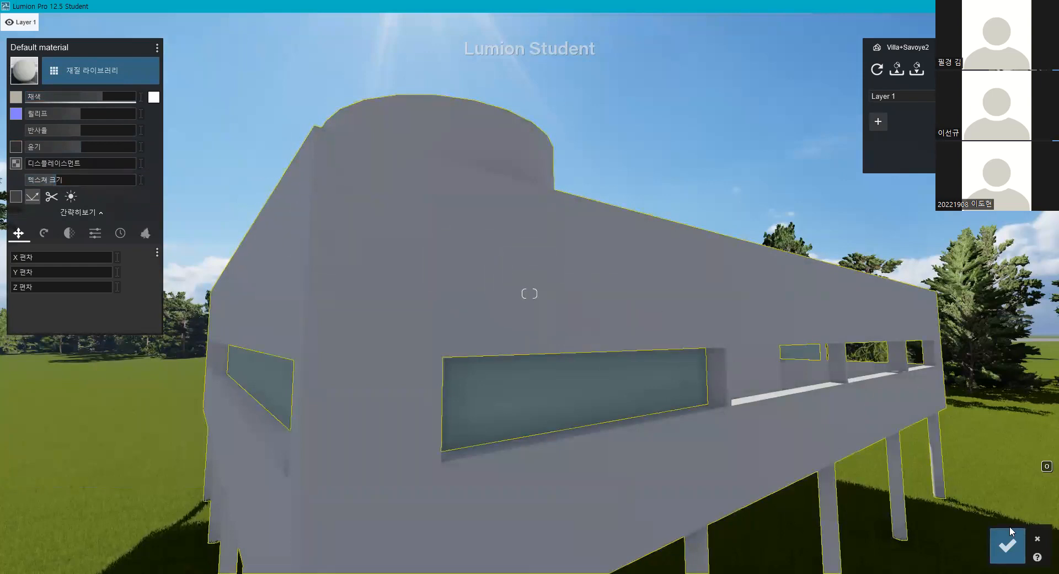
pyautogui.click(1008, 543)
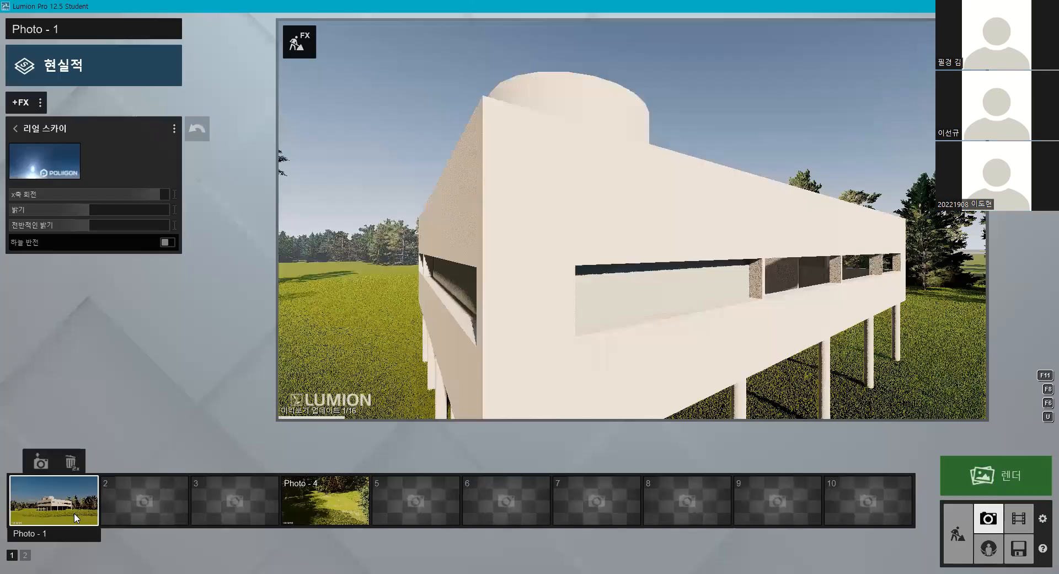
pyautogui.click(74, 516)
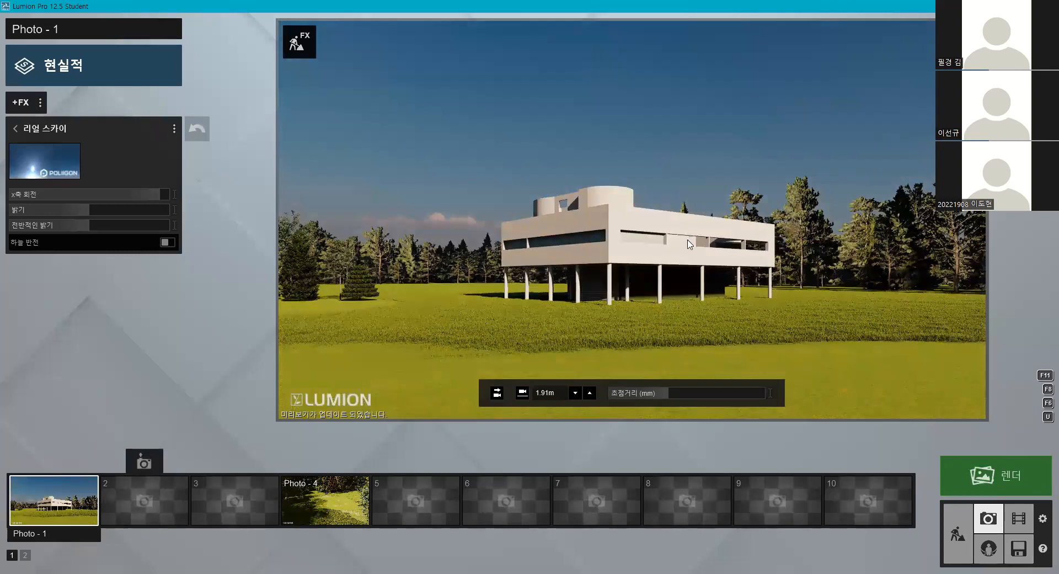
# - Return to build mode and open the material of the villa's upper ribbon windows, Translucent_Glass_Gray
pyautogui.click(966, 535)
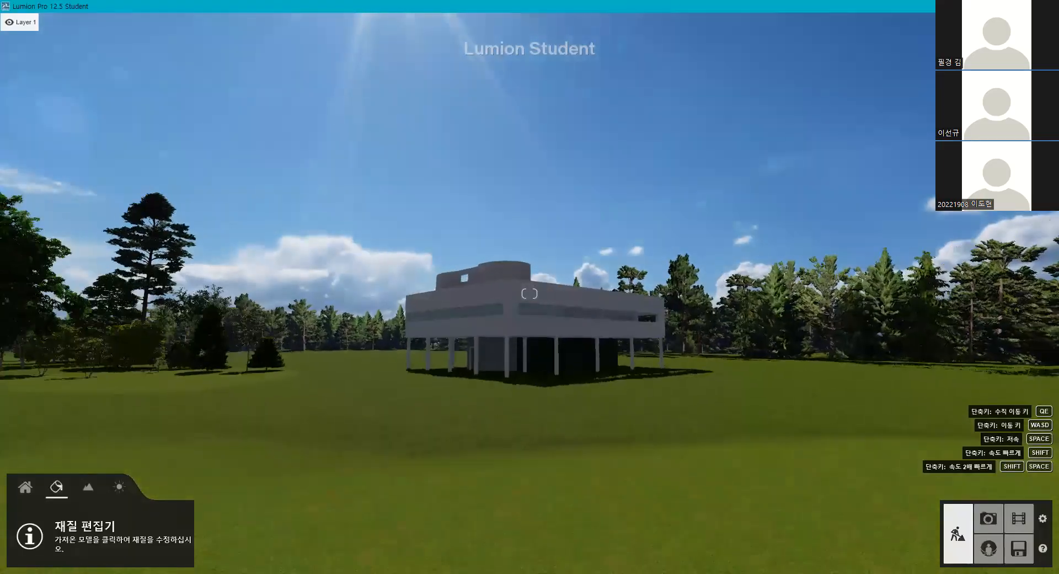
pyautogui.press('w')
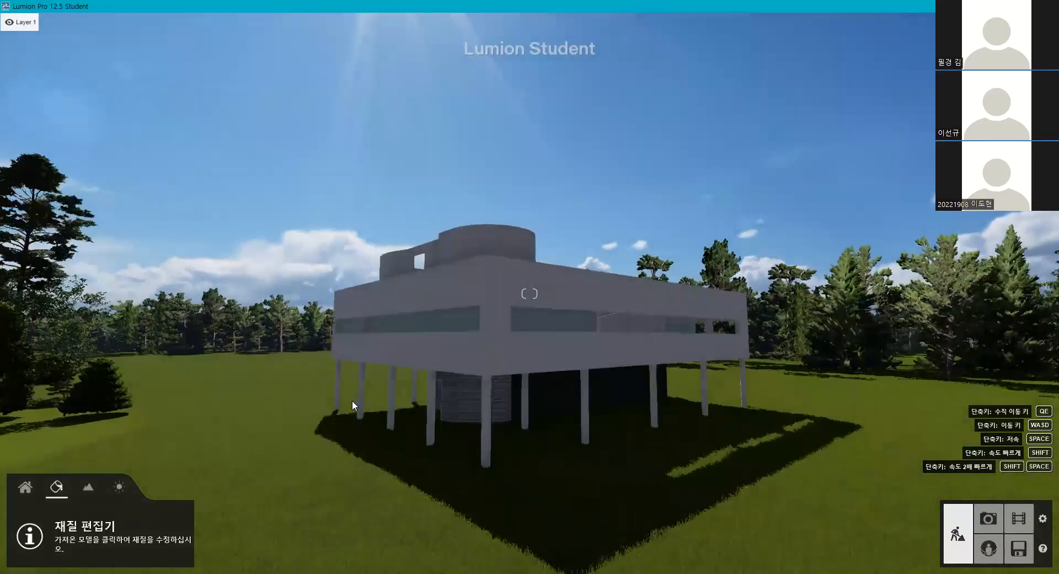
pyautogui.press('w')
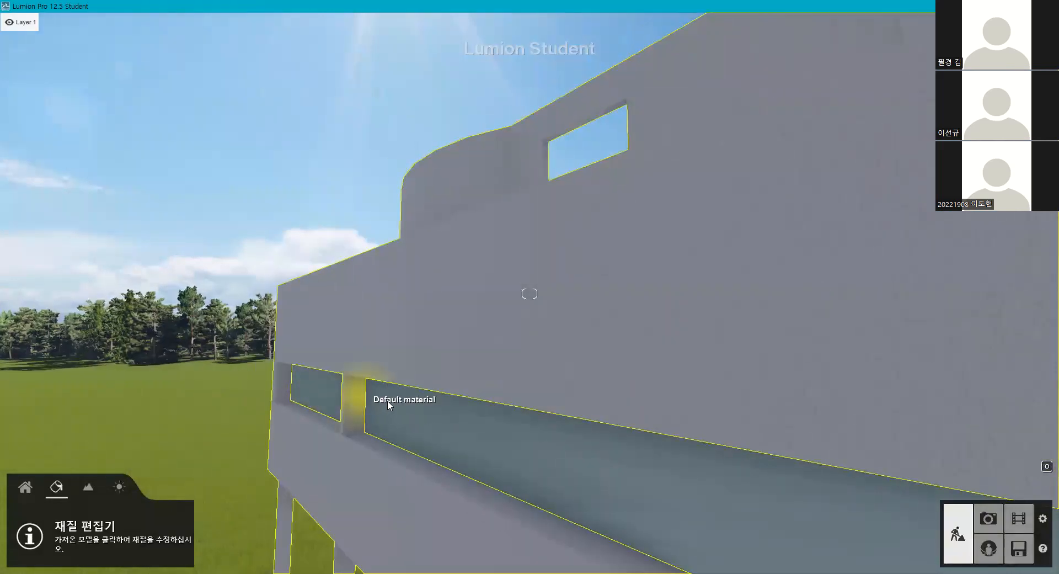
pyautogui.press('s')
pyautogui.press('d')
pyautogui.press('e')
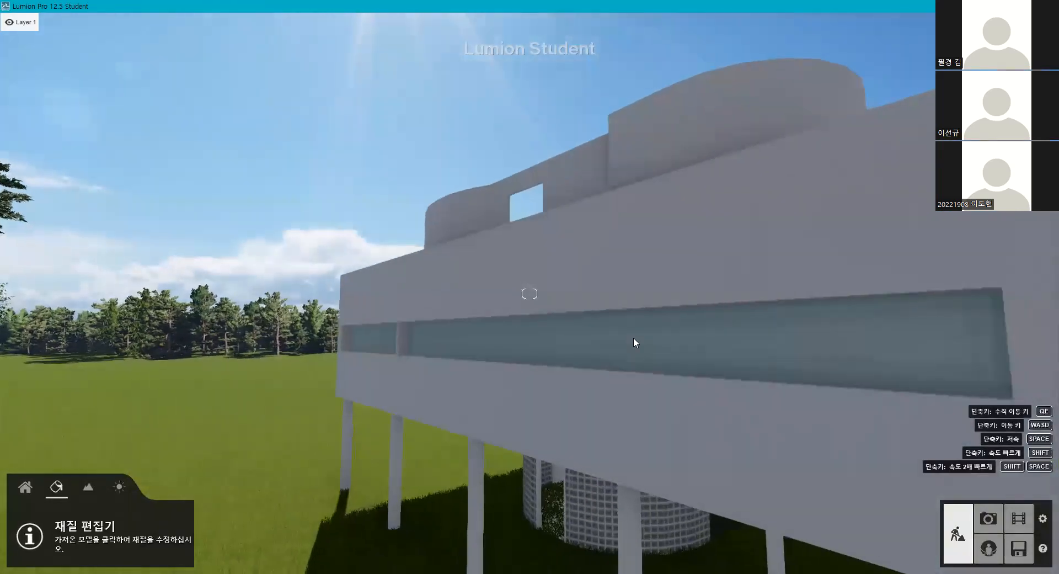
pyautogui.click(755, 346)
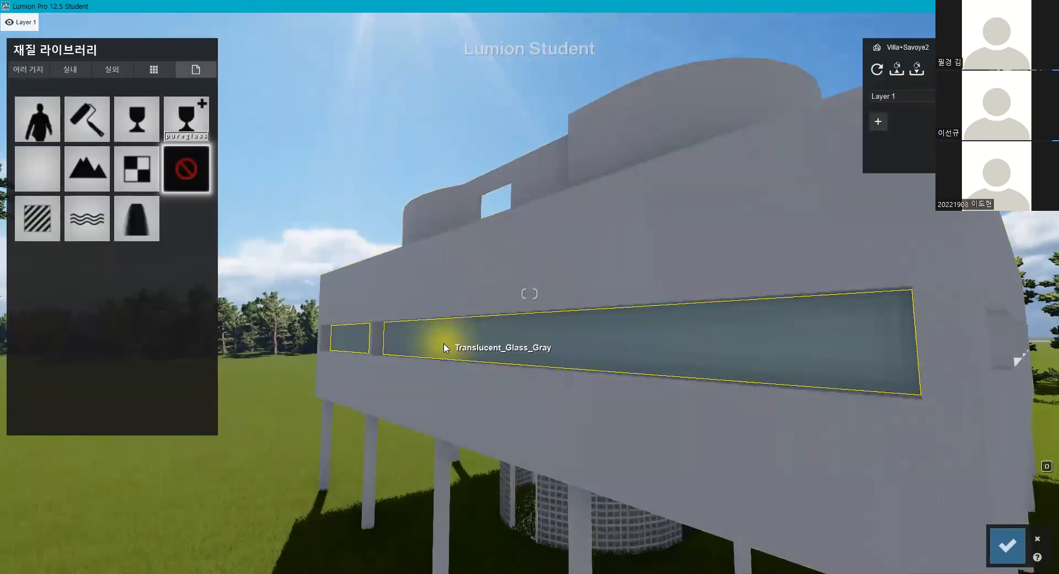
# - Try a blue-tinted exterior glass panel material on the ribbon windows
pyautogui.click(99, 69)
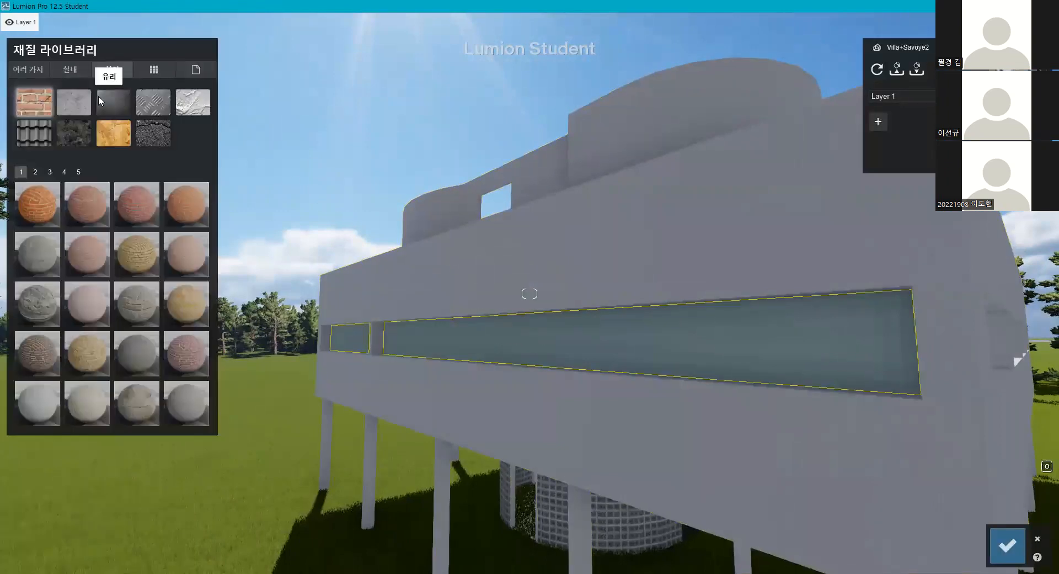
pyautogui.click(123, 95)
pyautogui.click(174, 235)
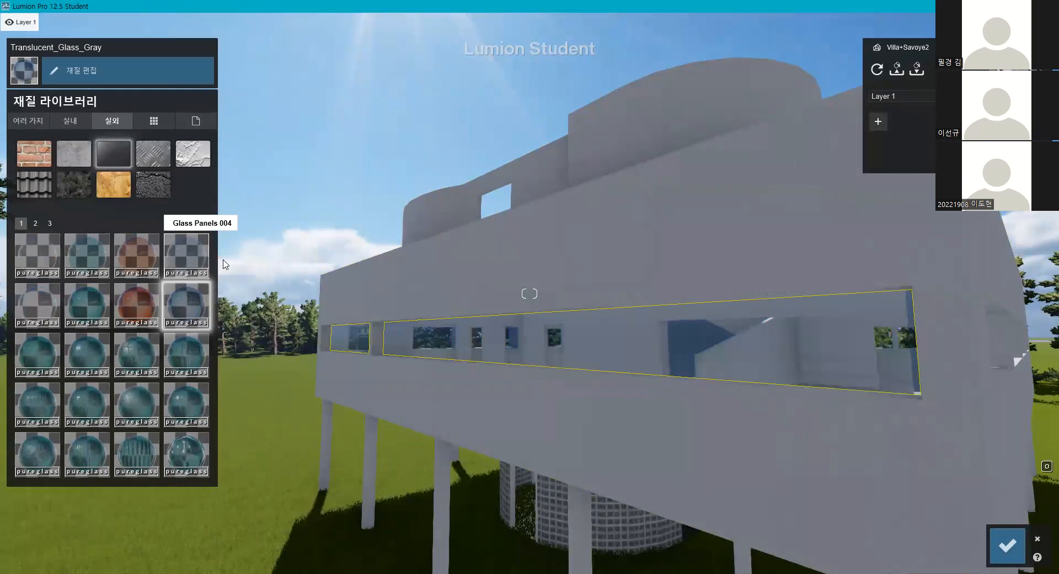
pyautogui.press('d')
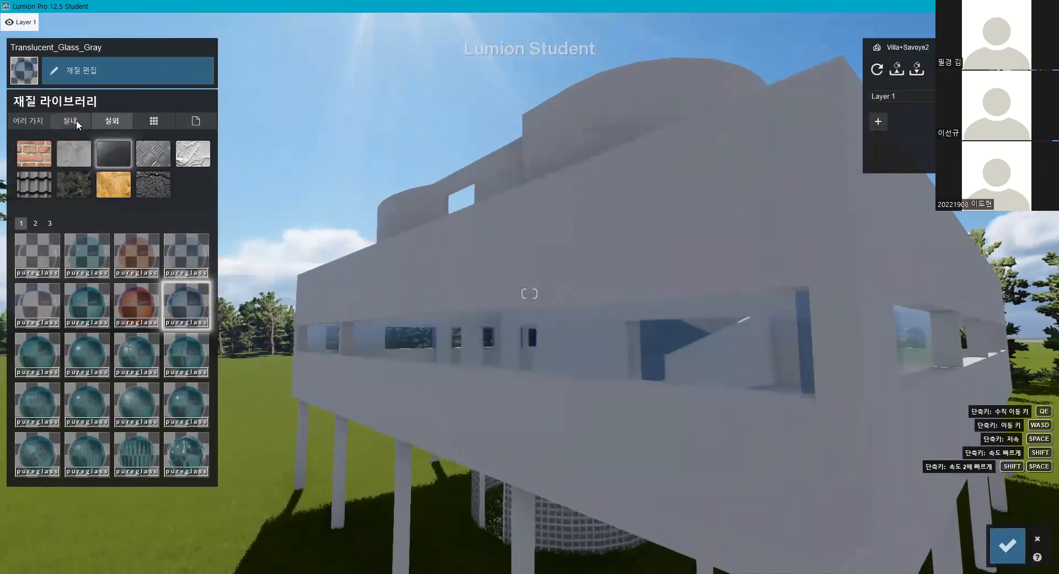
# - Apply the interior glass material Interior Glass 004 to the villa's ribbon windows
pyautogui.click(67, 120)
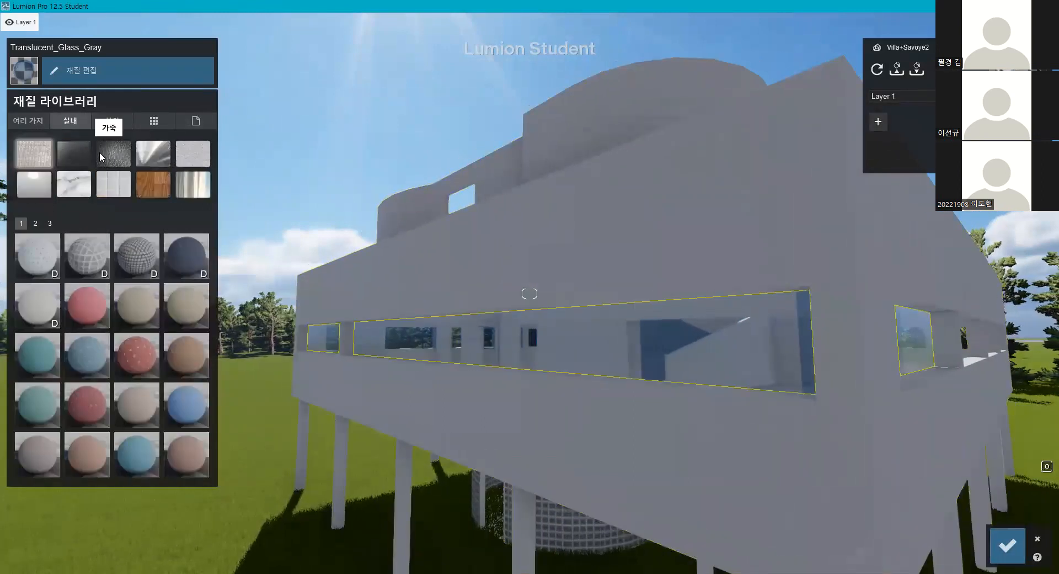
pyautogui.click(99, 156)
pyautogui.click(89, 157)
pyautogui.click(186, 253)
pyautogui.click(37, 323)
pyautogui.click(196, 265)
pyautogui.press('d')
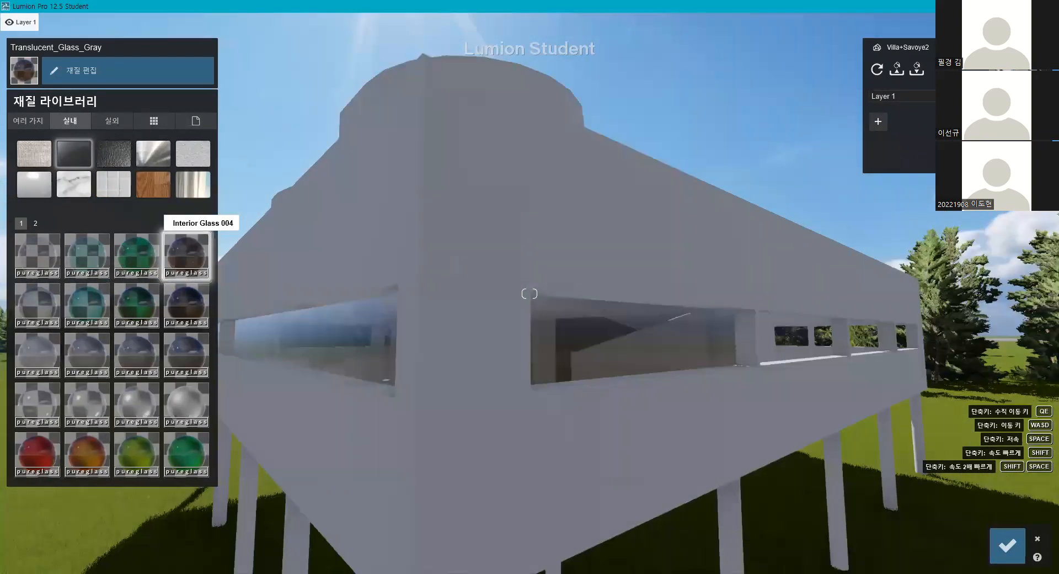
# - Apply the light grey exterior plaster to the dark green ground-floor wall, Color_F14, beside the curved glass-block wall
pyautogui.press('s')
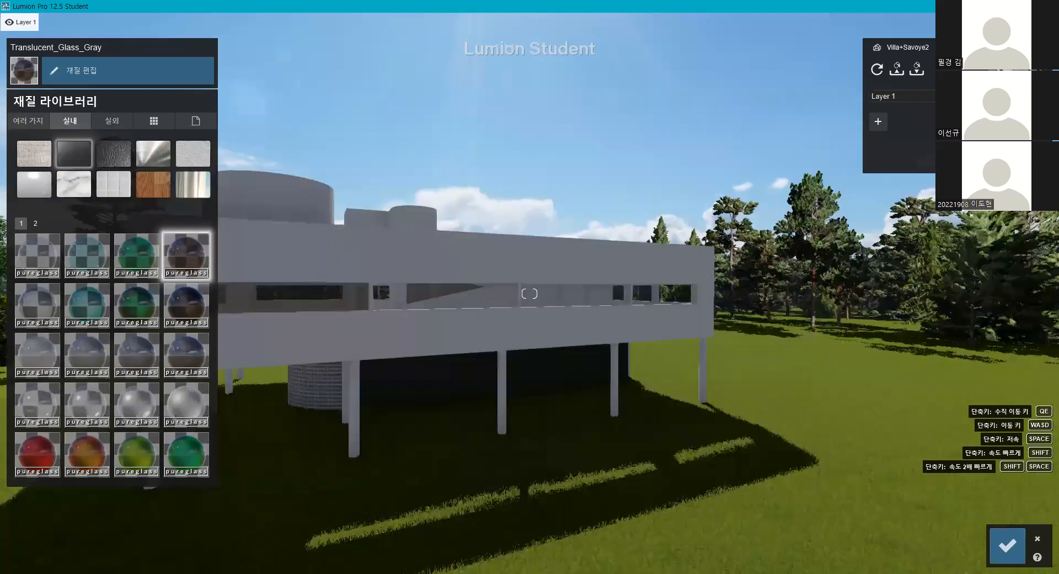
pyautogui.press('w')
pyautogui.press('a')
pyautogui.moveTo(463, 354); pyautogui.dragTo(708, 384, button='right')
pyautogui.press('w')
pyautogui.press('q')
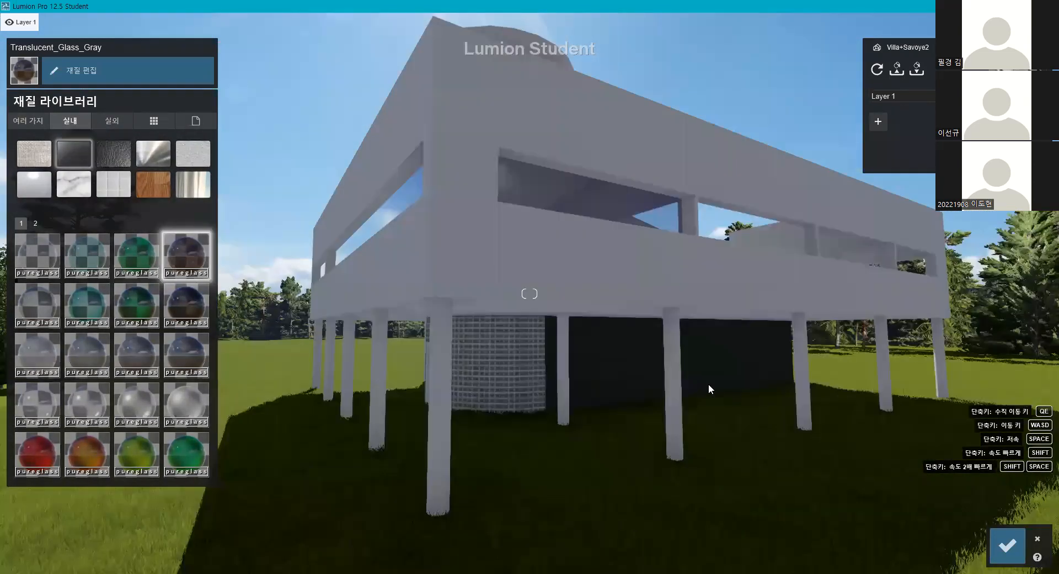
pyautogui.press('w')
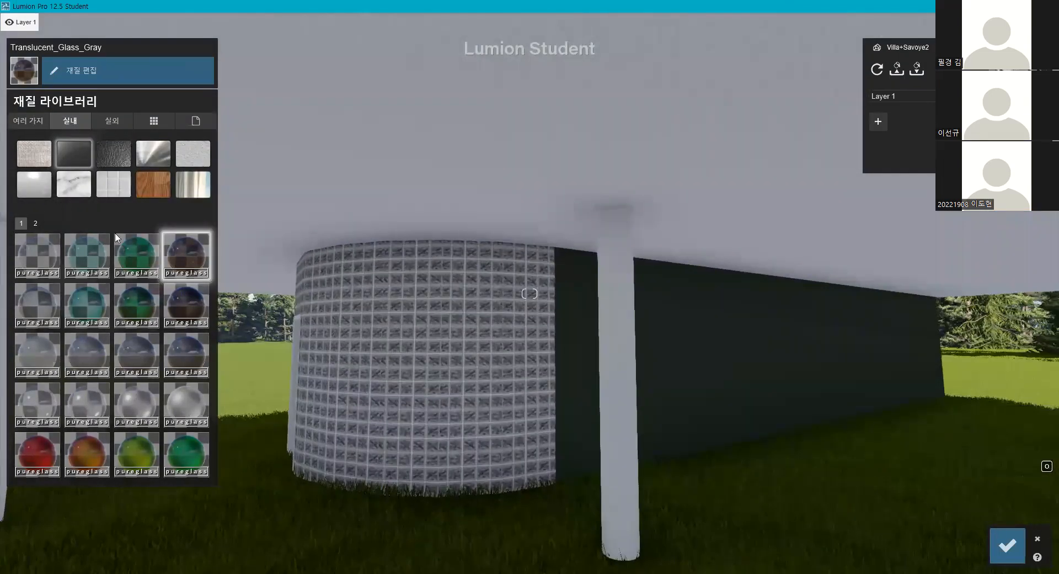
pyautogui.press('w')
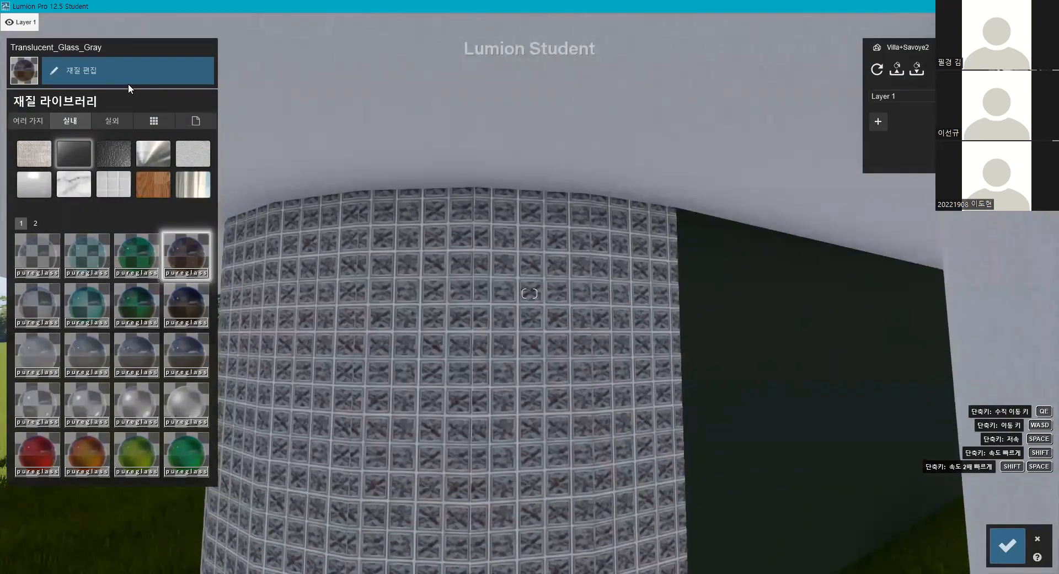
pyautogui.press('d')
pyautogui.moveTo(342, 182); pyautogui.dragTo(530, 293, button='right')
pyautogui.click(530, 294)
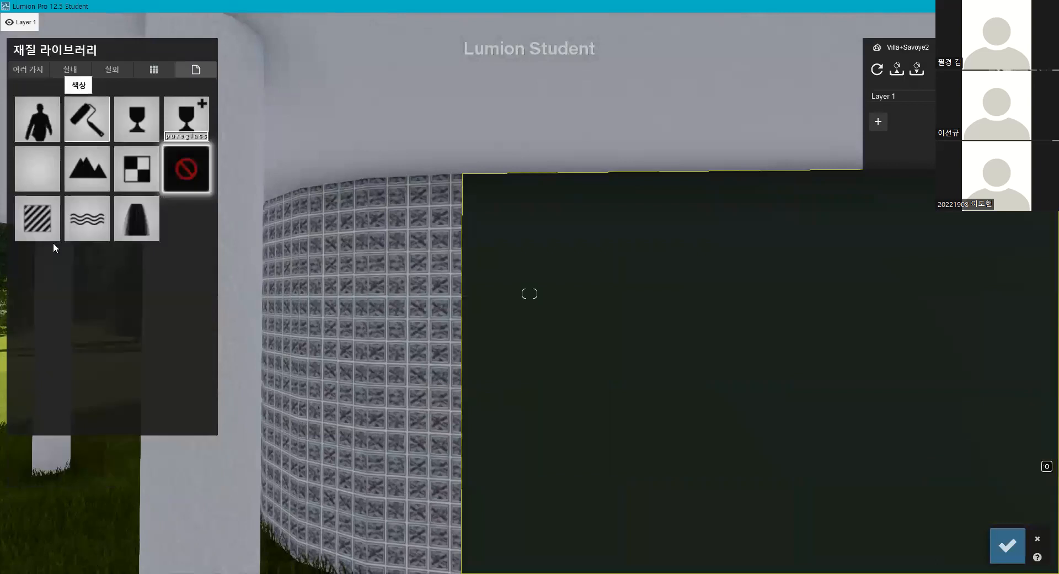
pyautogui.click(53, 245)
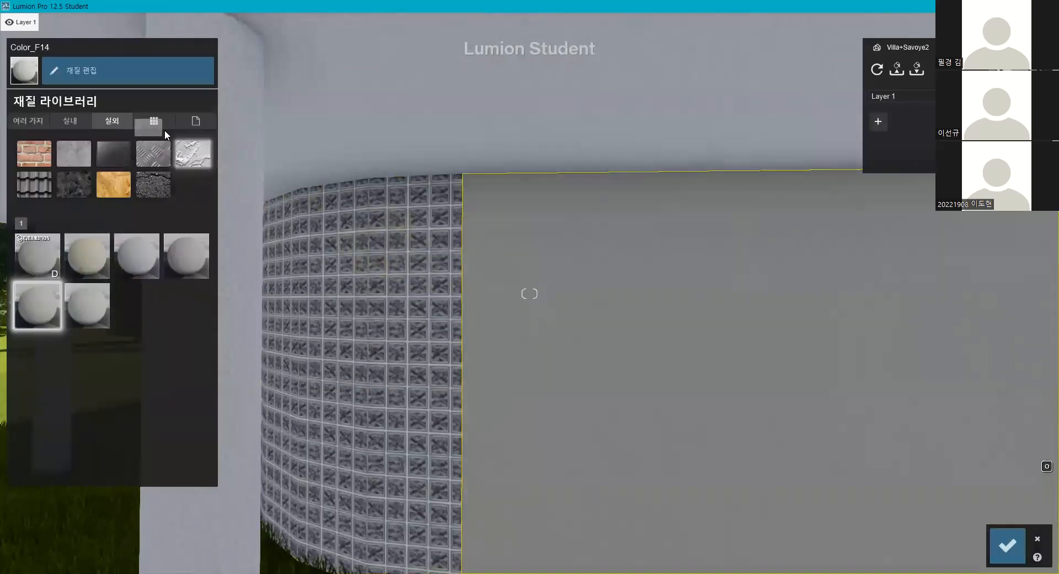
# - Tint the ground-floor wall's plaster dark green with moderate colorization and adjust its texture scale
pyautogui.click(479, 342)
pyautogui.click(154, 98)
pyautogui.moveTo(266, 119); pyautogui.dragTo(218, 124)
pyautogui.click(223, 102)
pyautogui.moveTo(98, 97); pyautogui.dragTo(71, 95)
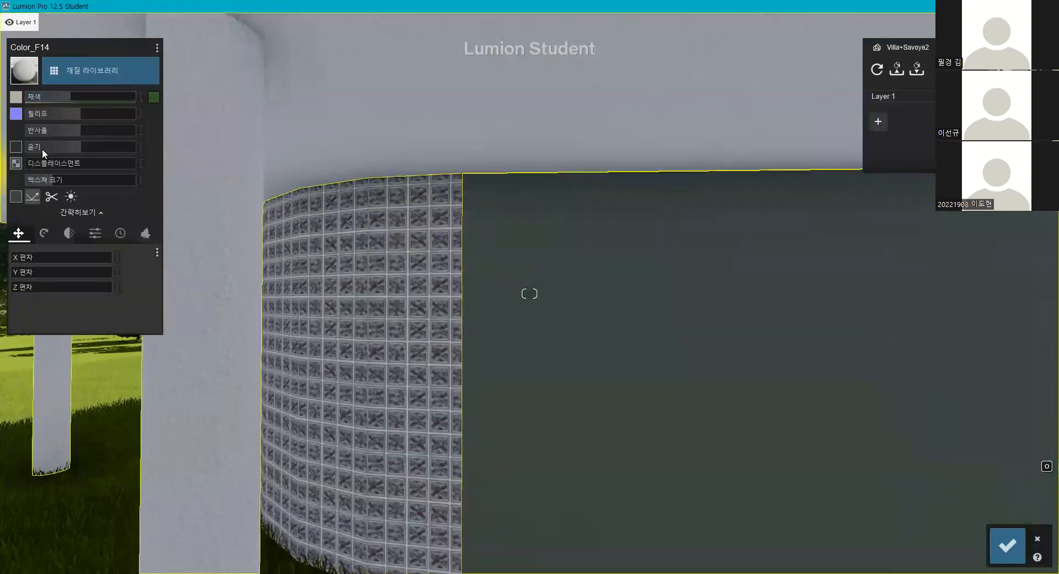
pyautogui.moveTo(57, 178); pyautogui.dragTo(60, 168)
# - Test different relief strengths on the green plaster wall and set the relief slightly above the middle of its range
pyautogui.press('a')
pyautogui.moveTo(215, 198); pyautogui.dragTo(581, 267, button='right')
pyautogui.press('a')
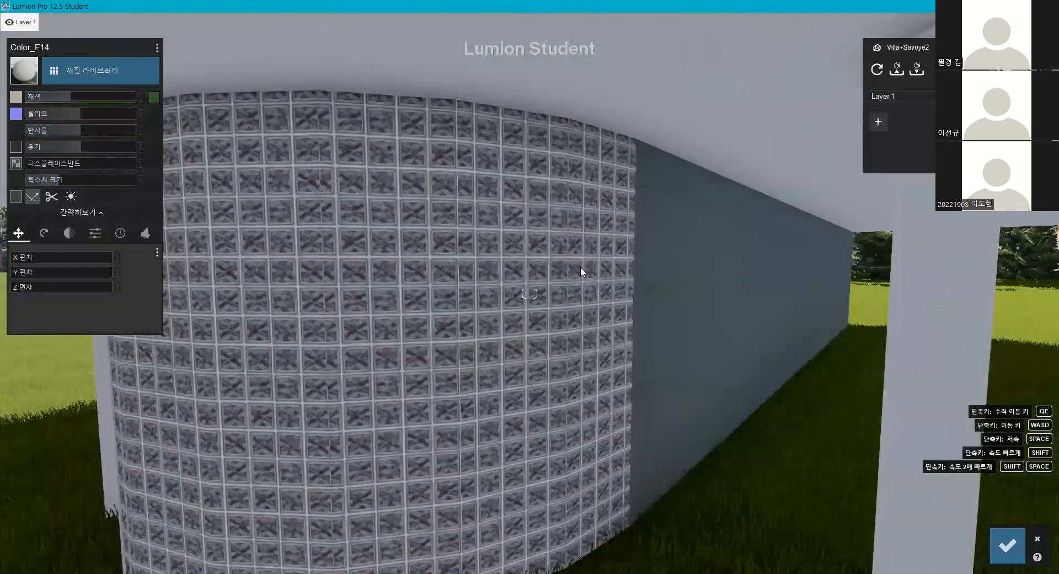
pyautogui.press('d')
pyautogui.press('d')
pyautogui.press('w')
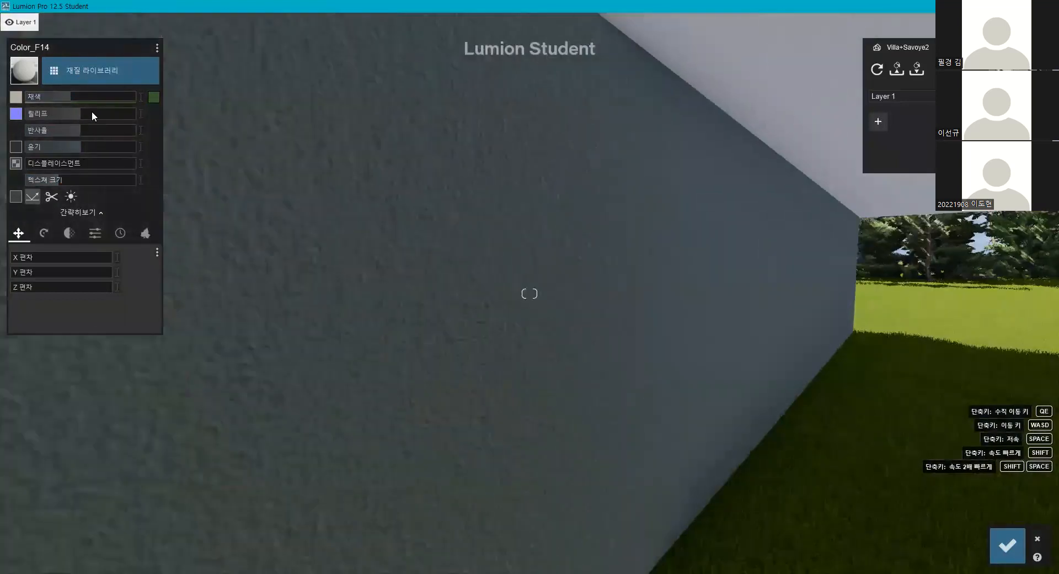
pyautogui.moveTo(32, 112); pyautogui.dragTo(2, 111)
pyautogui.moveTo(111, 113); pyautogui.dragTo(2, 113)
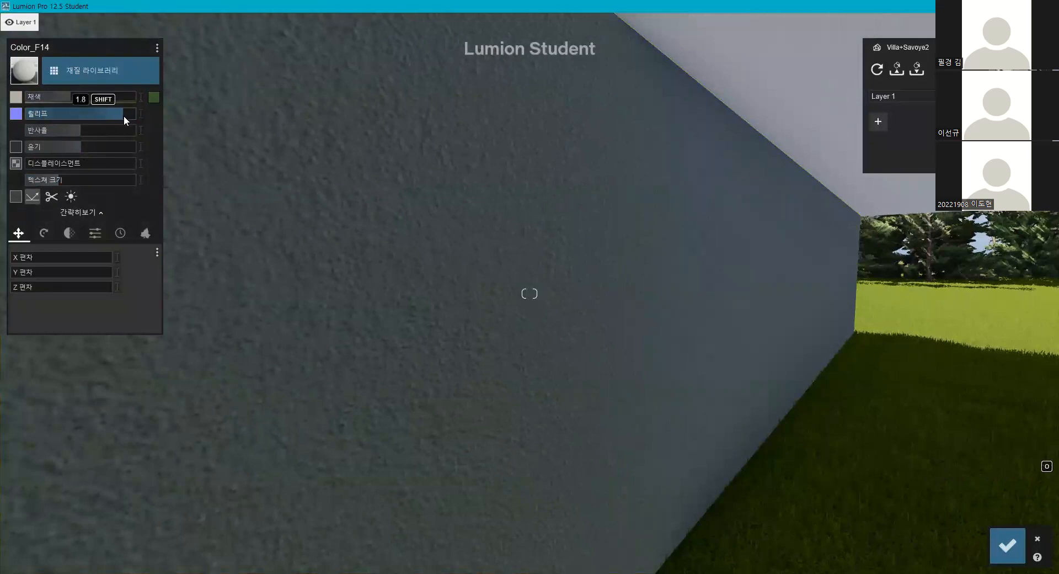
pyautogui.press('s')
pyautogui.moveTo(66, 115); pyautogui.dragTo(88, 117)
pyautogui.press('a')
pyautogui.press('s')
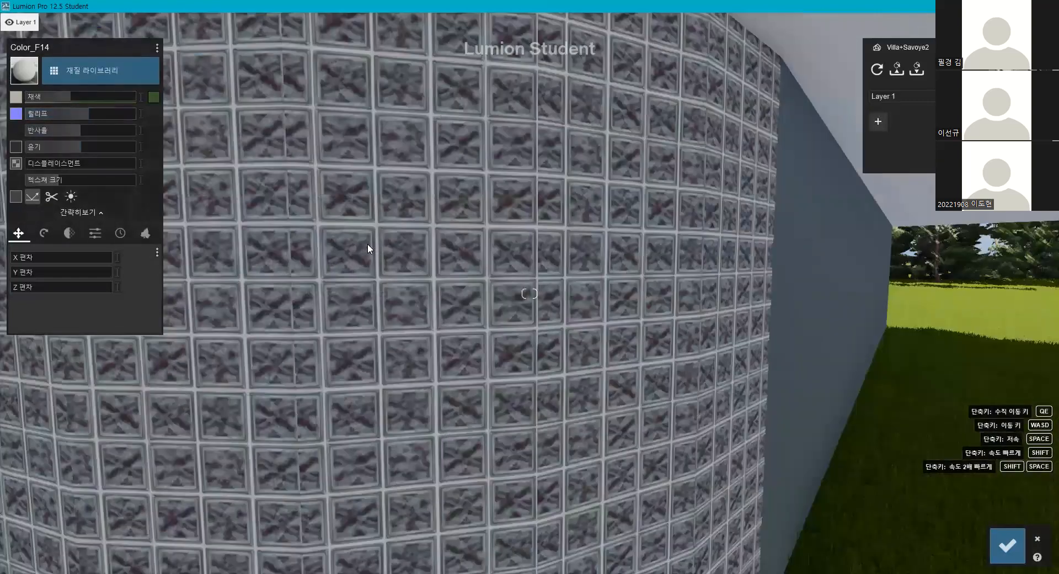
pyautogui.click(369, 237)
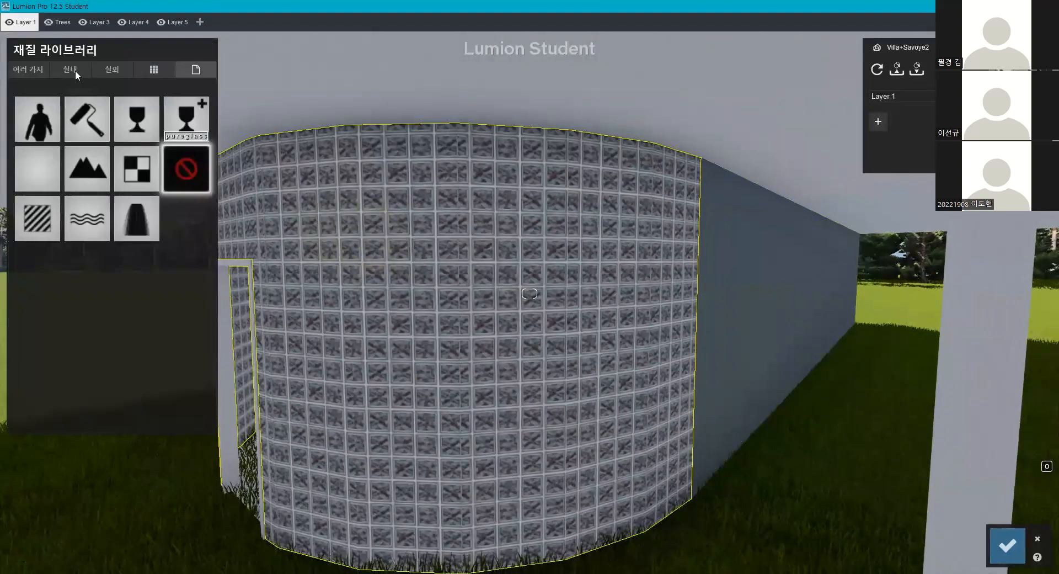
pyautogui.press('a')
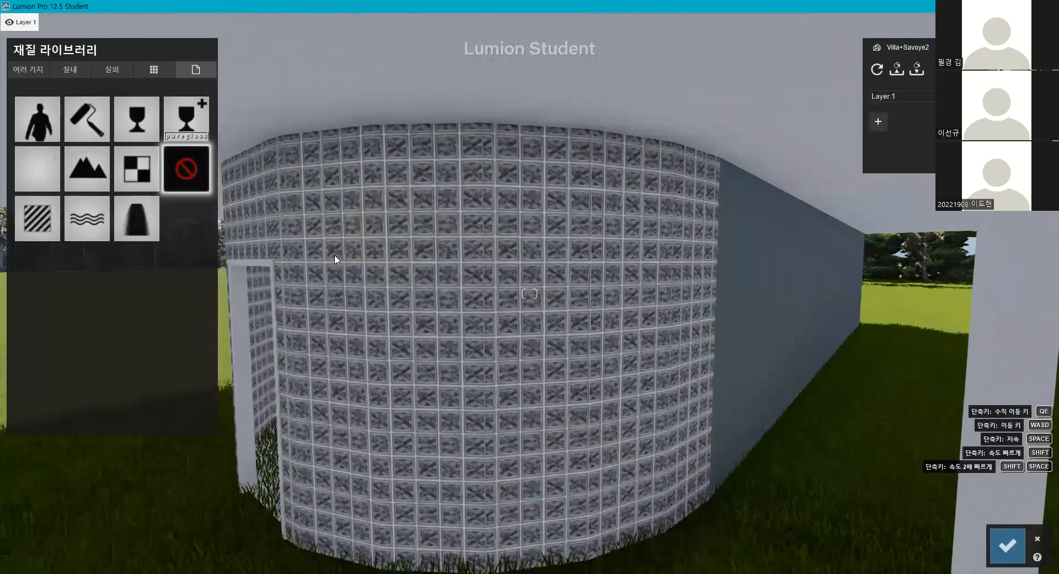
pyautogui.press('s')
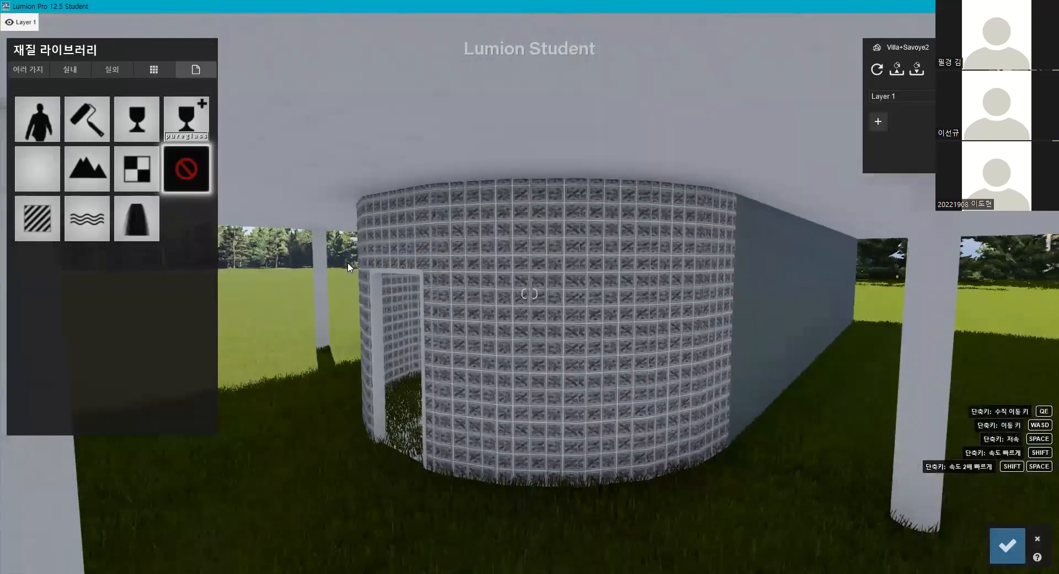
pyautogui.press('s')
pyautogui.press('d')
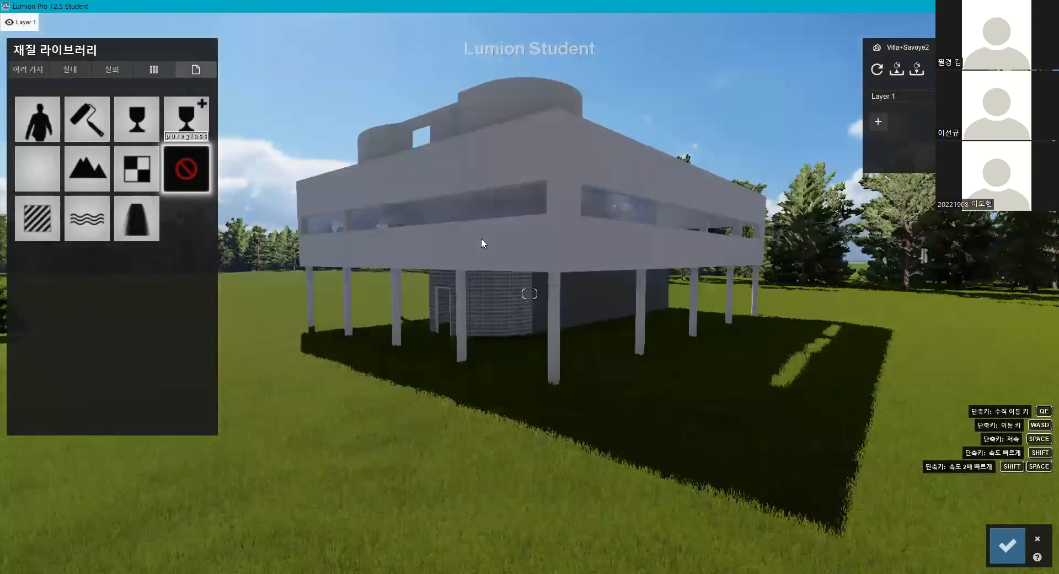
# - Add foliage to the villa's Default material and set the leaf size to 0.2
pyautogui.press('w')
pyautogui.press('q')
pyautogui.click(464, 238)
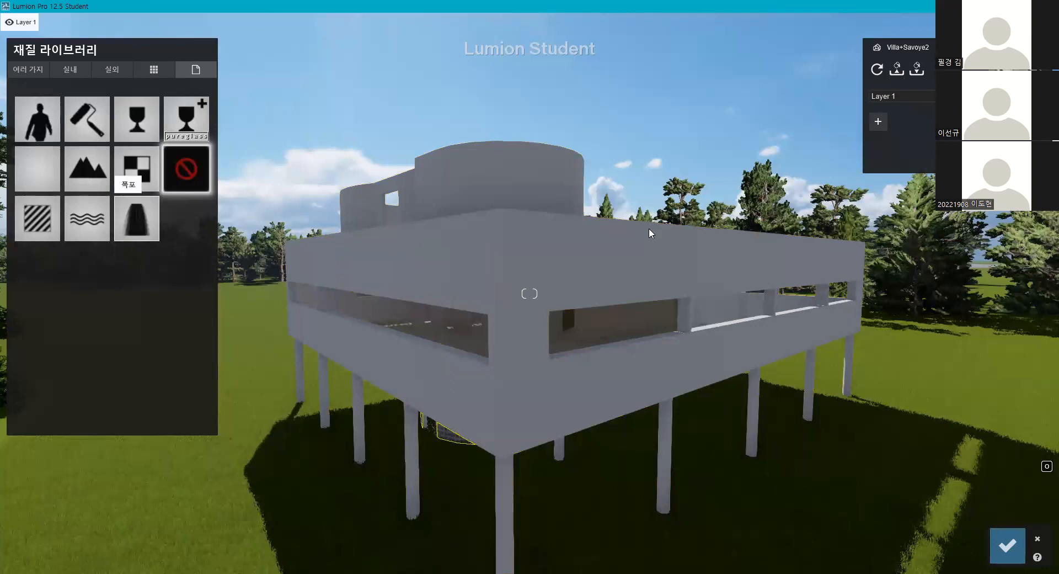
pyautogui.click(447, 251)
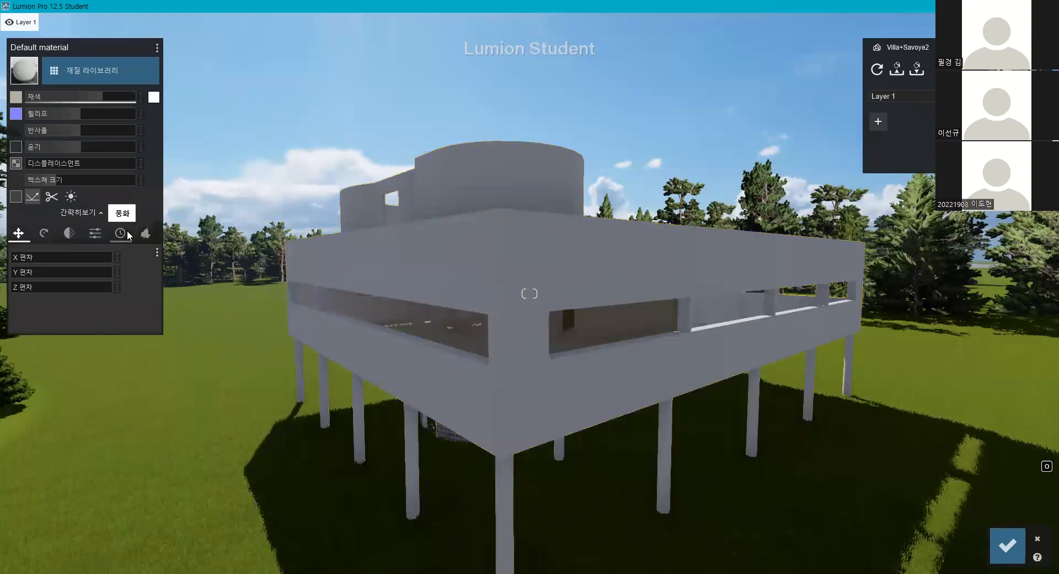
pyautogui.click(145, 233)
pyautogui.moveTo(37, 260); pyautogui.dragTo(49, 257)
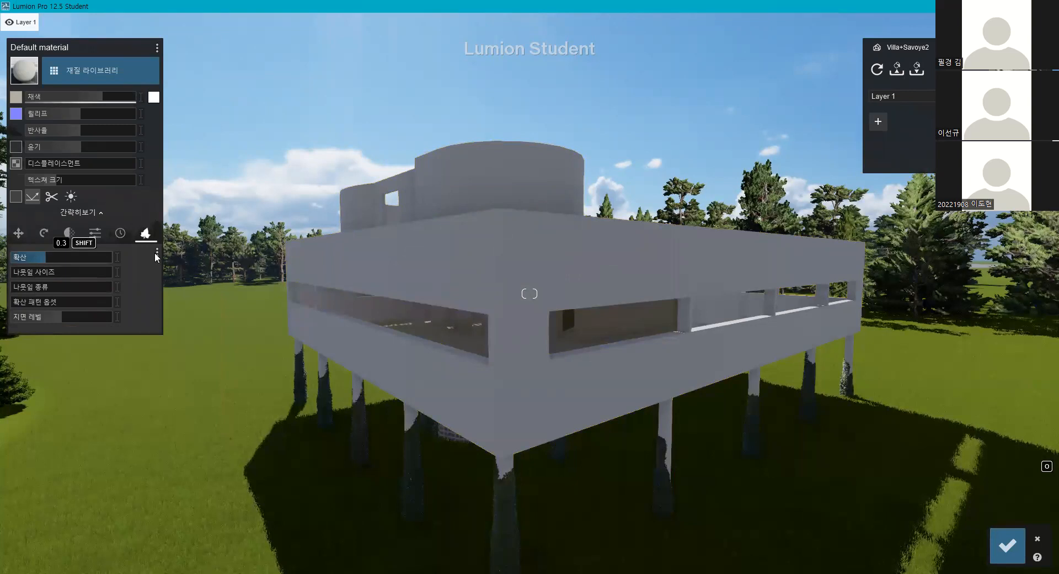
pyautogui.moveTo(44, 270); pyautogui.dragTo(30, 269)
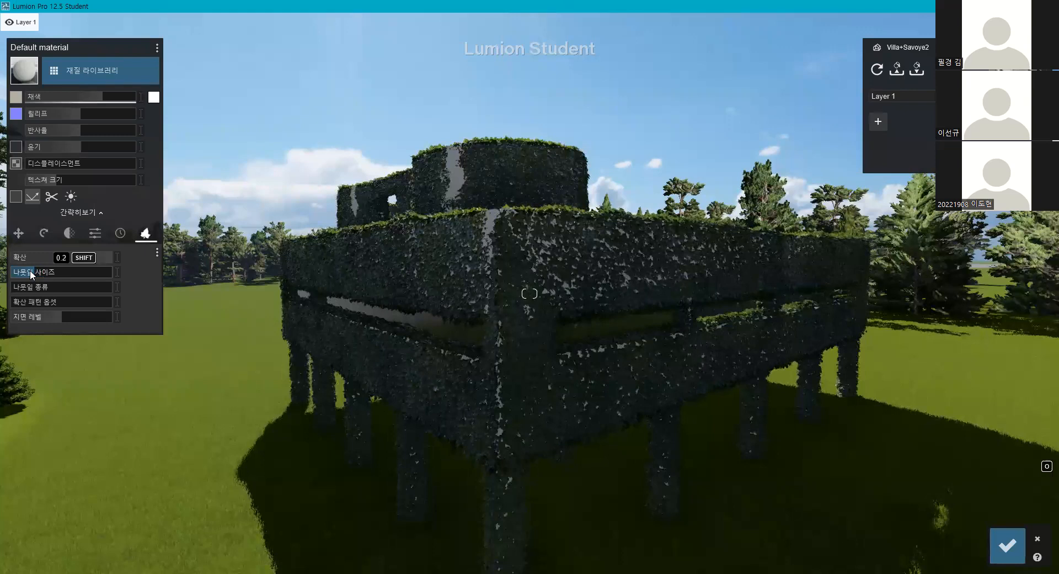
# - Limit the foliage spread to the columns and lower wall edges, adjust the leaf type and spread pattern offset, and save the materials
pyautogui.moveTo(94, 257); pyautogui.dragTo(61, 261)
pyautogui.moveTo(44, 300); pyautogui.dragTo(62, 313)
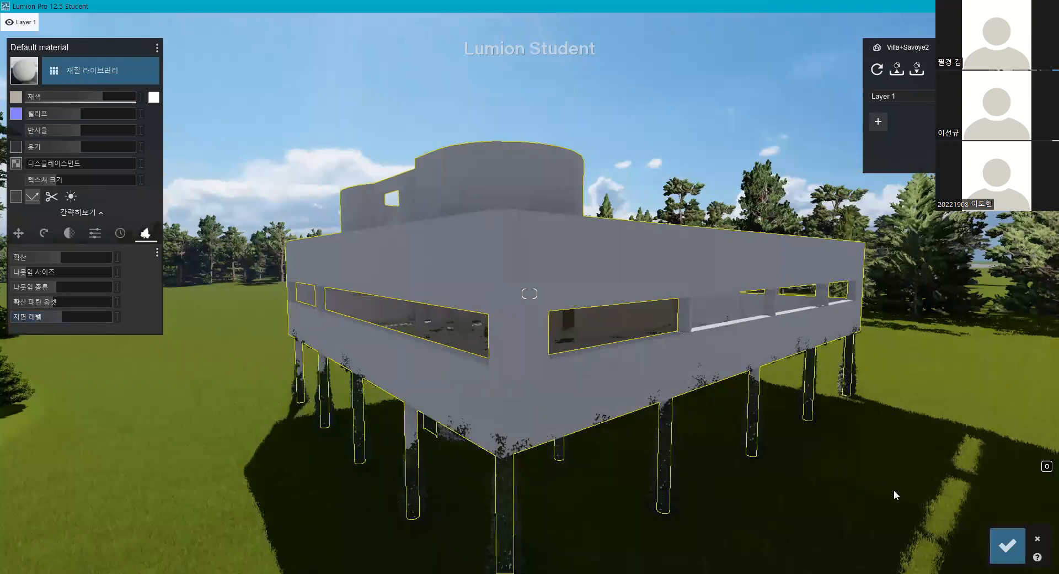
pyautogui.click(1005, 539)
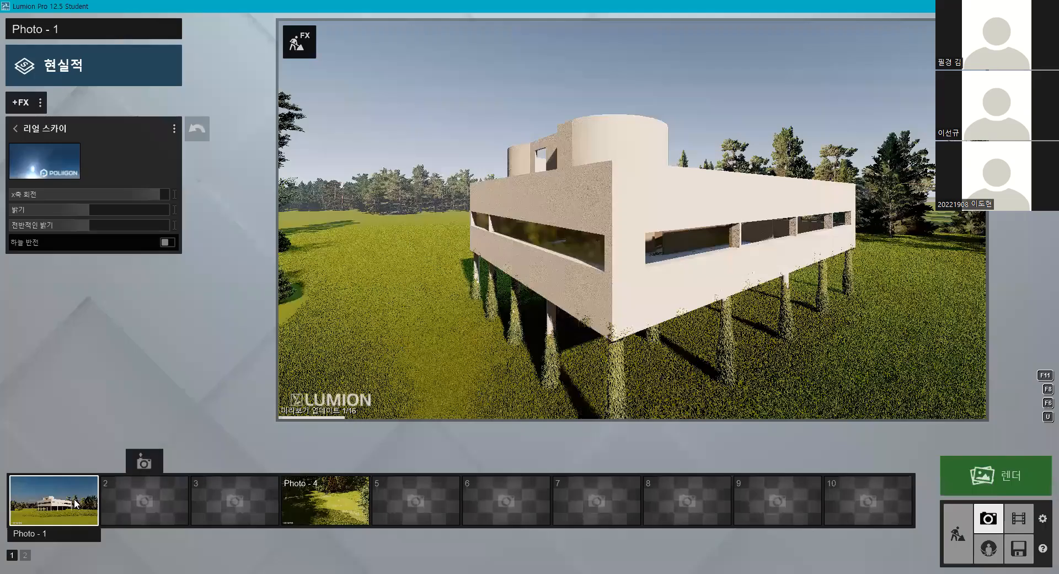
# - Reopen the villa's Default material for editing, increase the foliage spread and adjust the leaf size and leaf type
pyautogui.click(61, 494)
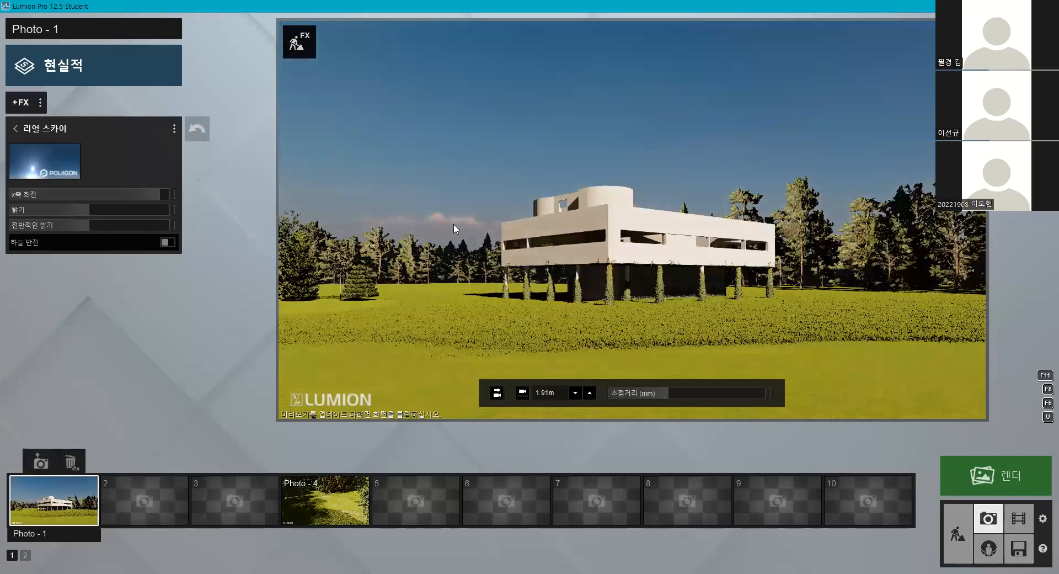
pyautogui.click(958, 533)
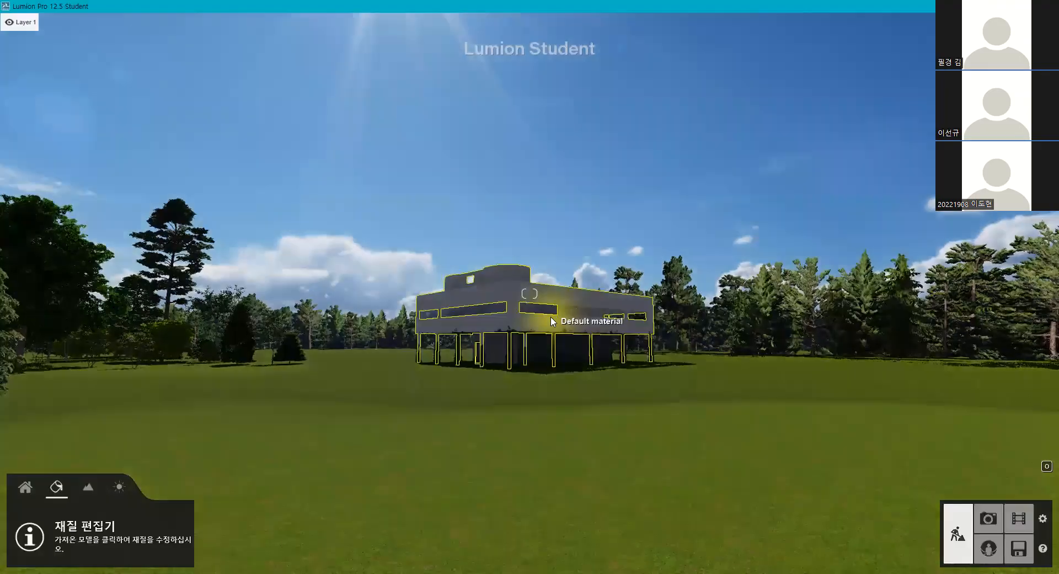
pyautogui.click(549, 317)
pyautogui.press('w')
pyautogui.press('w')
pyautogui.moveTo(336, 210); pyautogui.dragTo(335, 282, button='right')
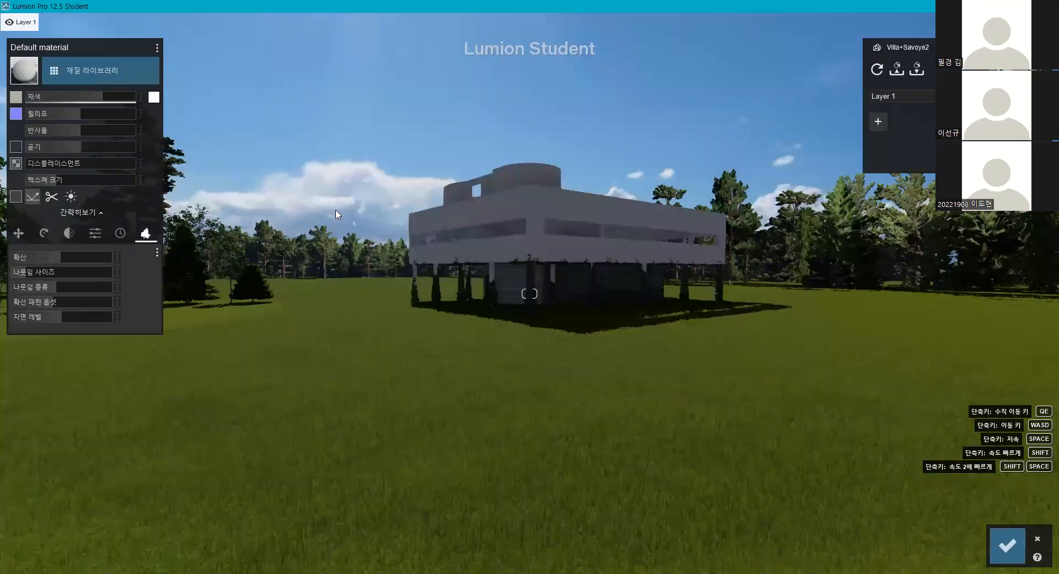
pyautogui.press('w')
pyautogui.press('q')
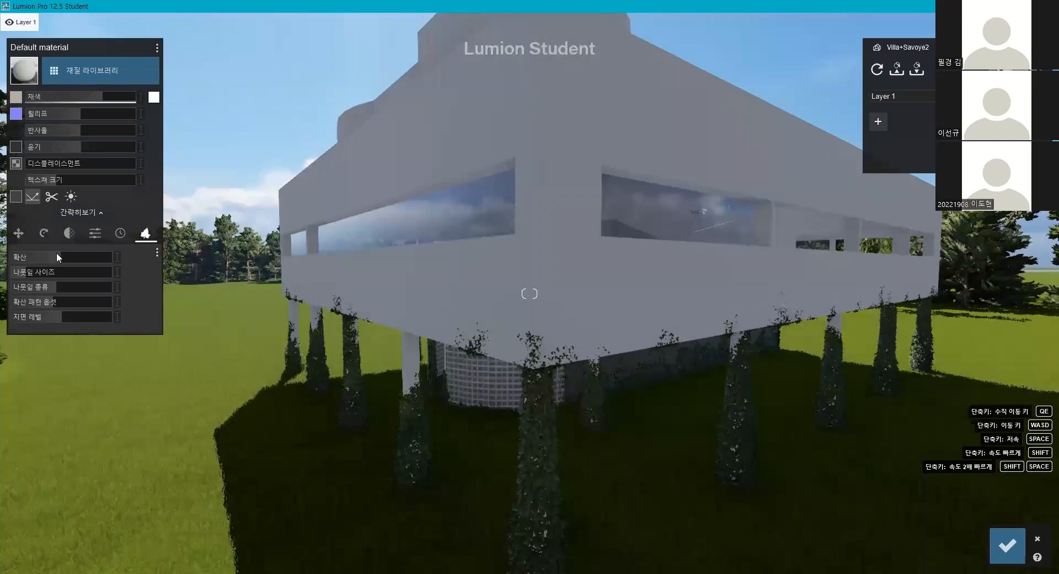
pyautogui.press('s')
pyautogui.moveTo(31, 273)
pyautogui.mouseDown()
pyautogui.moveTo(62, 270)
pyautogui.moveTo(31, 270)
pyautogui.mouseUp()
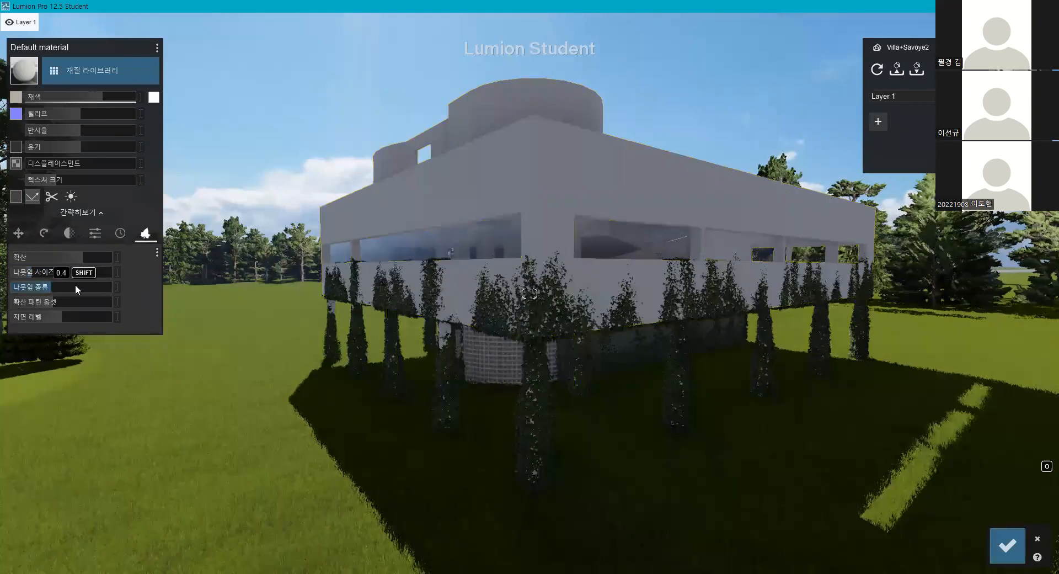
pyautogui.click(61, 286)
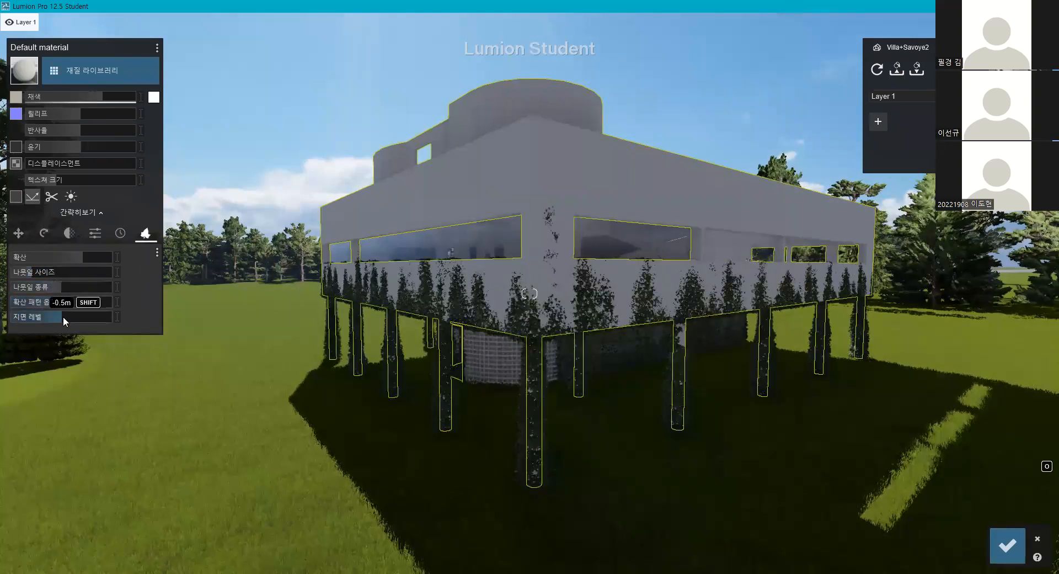
# - Reduce the foliage spread, set its ground level to about -2.7 m, save the materials and preview Photo - 1
pyautogui.moveTo(63, 317); pyautogui.dragTo(81, 317)
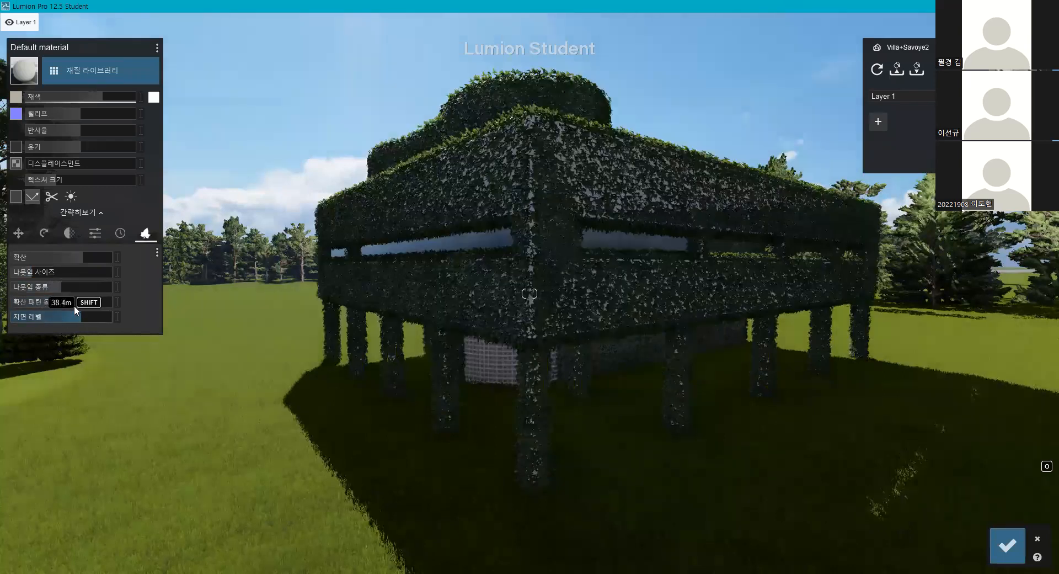
pyautogui.click(44, 256)
pyautogui.moveTo(75, 320); pyautogui.dragTo(61, 318)
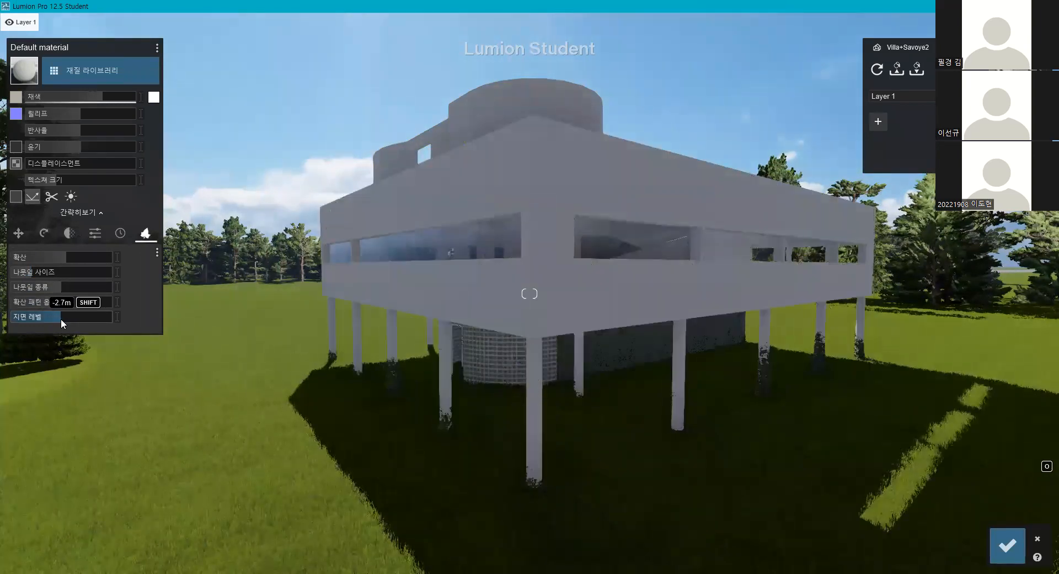
pyautogui.click(1007, 545)
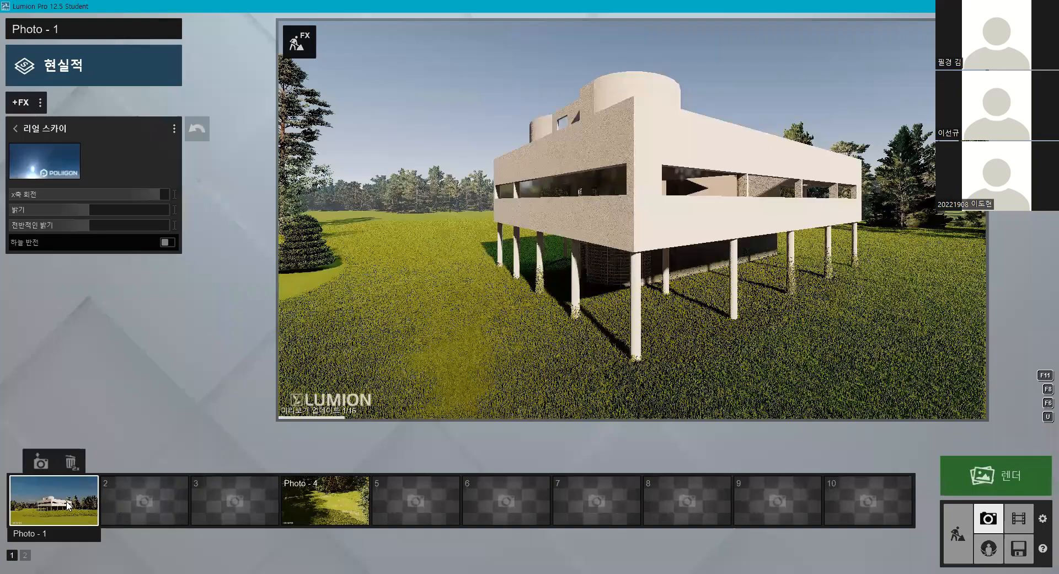
pyautogui.click(67, 503)
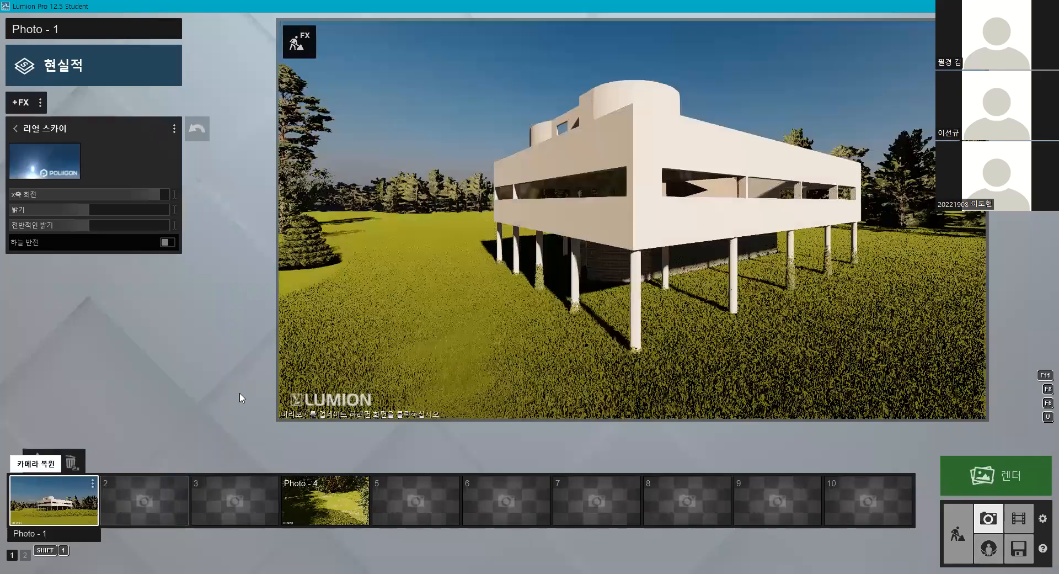
pyautogui.click(527, 244)
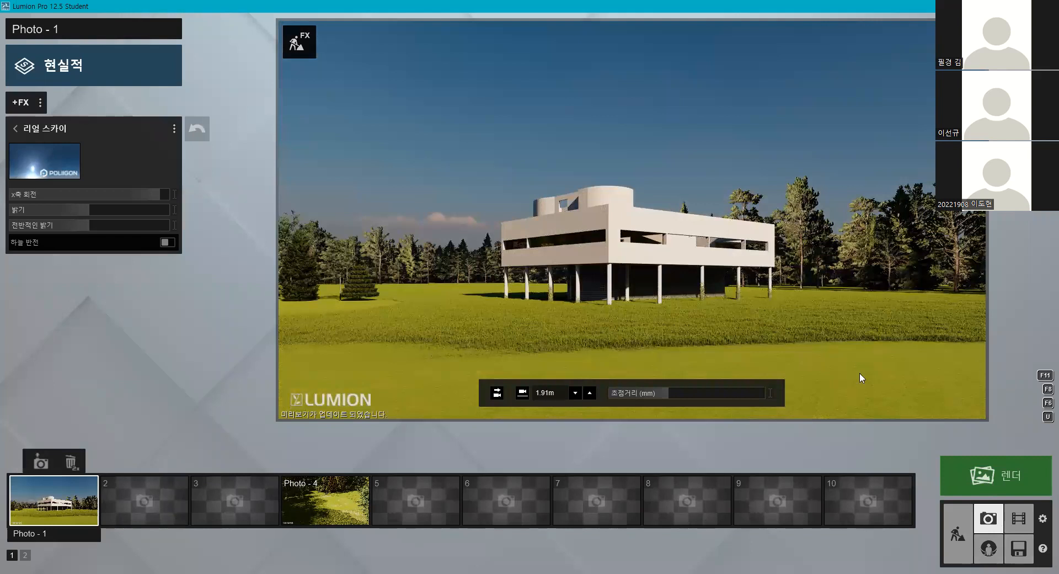
# - Place a CherrybarkOak L broadleaf tree on the lawn beside the villa
pyautogui.click(958, 533)
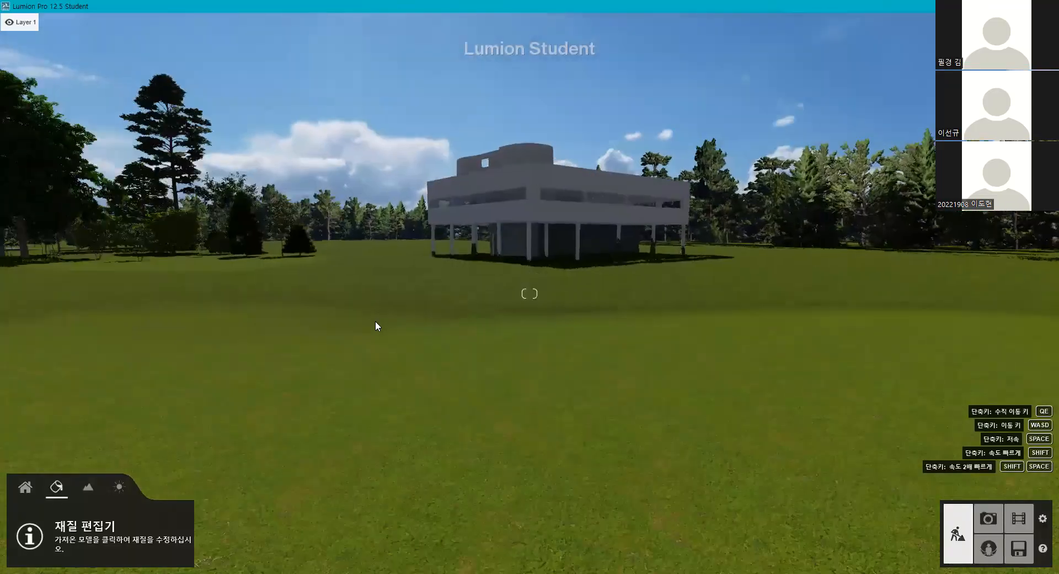
pyautogui.moveTo(376, 322); pyautogui.dragTo(156, 527, button='right')
pyautogui.press('q')
pyautogui.press('s')
pyautogui.press('w')
pyautogui.press('e')
pyautogui.click(25, 486)
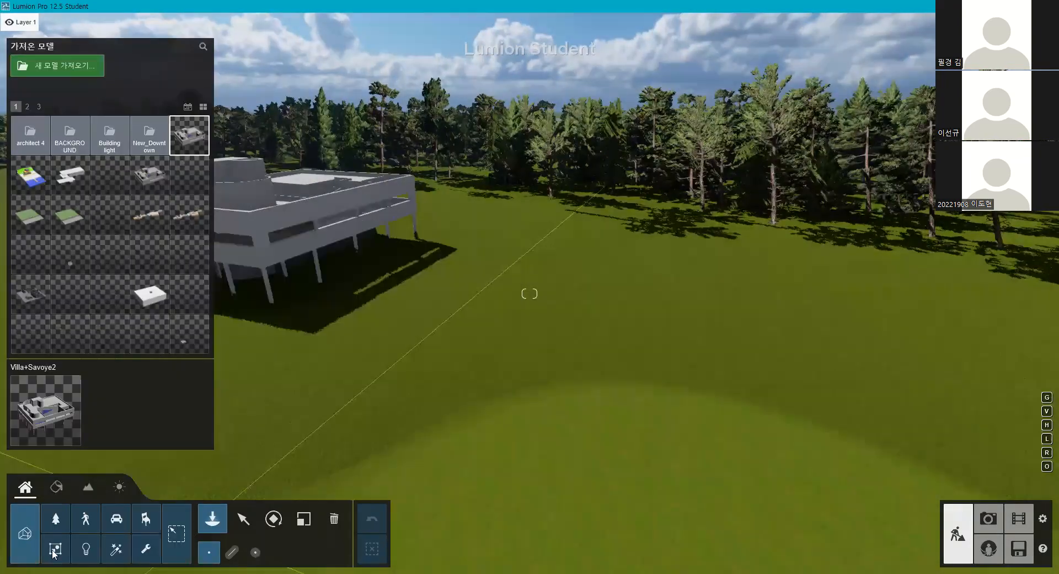
pyautogui.click(46, 520)
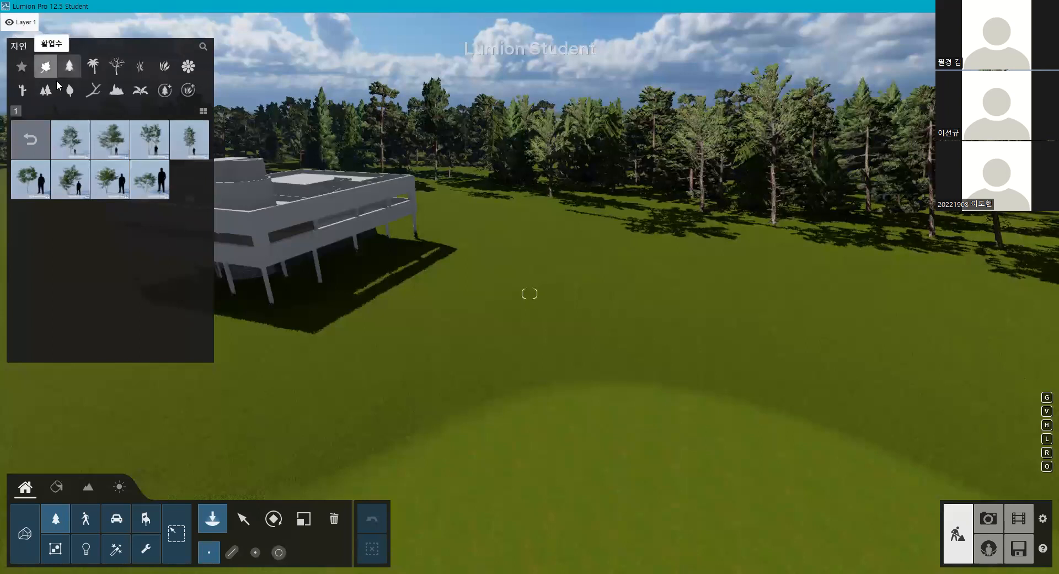
pyautogui.click(30, 130)
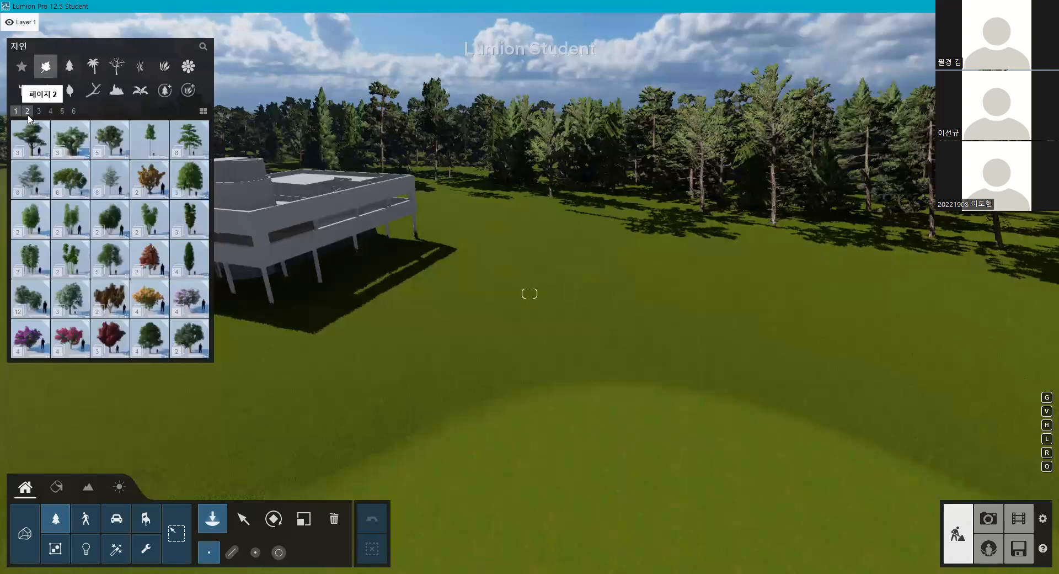
pyautogui.scroll(-1, 30, 121)
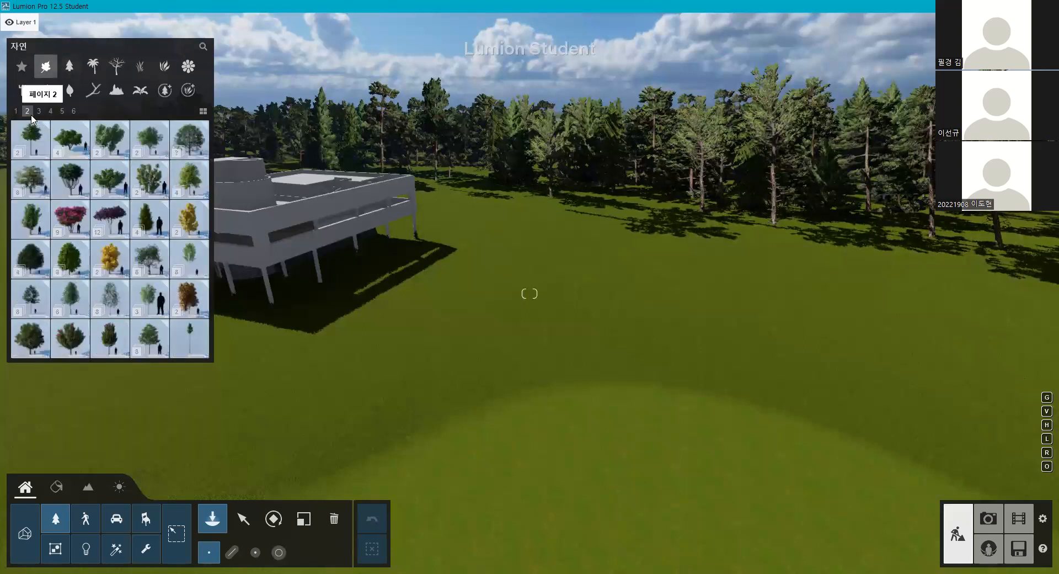
pyautogui.click(195, 147)
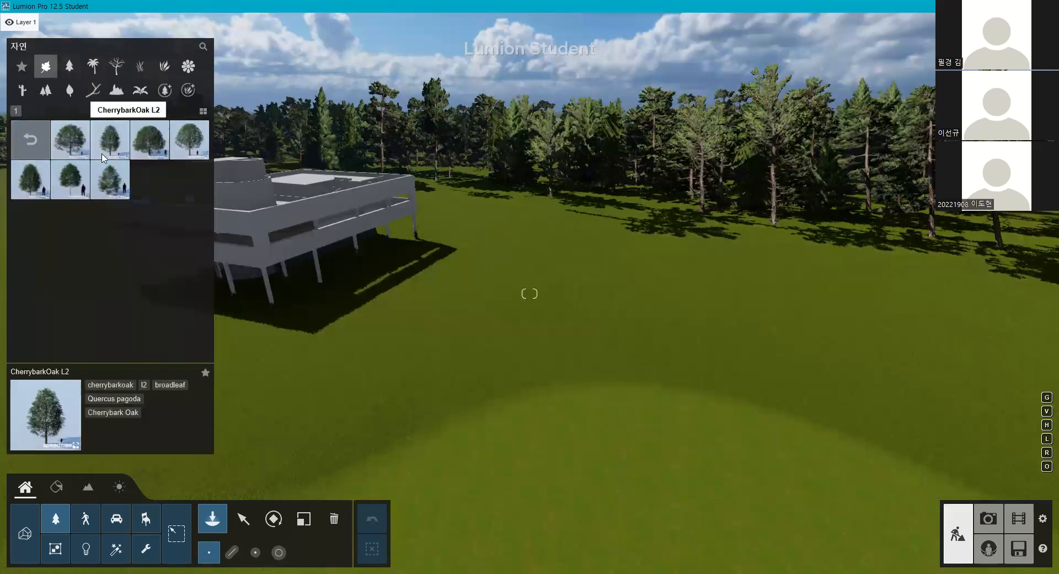
pyautogui.click(70, 141)
pyautogui.click(756, 385)
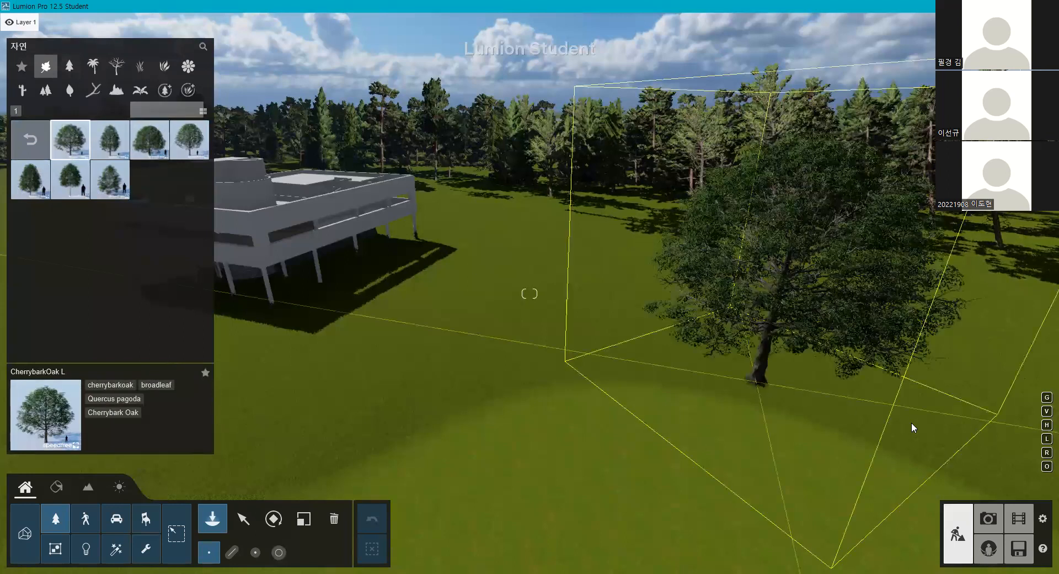
# - Move the oak closer to the Photo - 1 camera and check its shadow on the lawn in the photo preview
pyautogui.moveTo(993, 391); pyautogui.dragTo(960, 415, button='right')
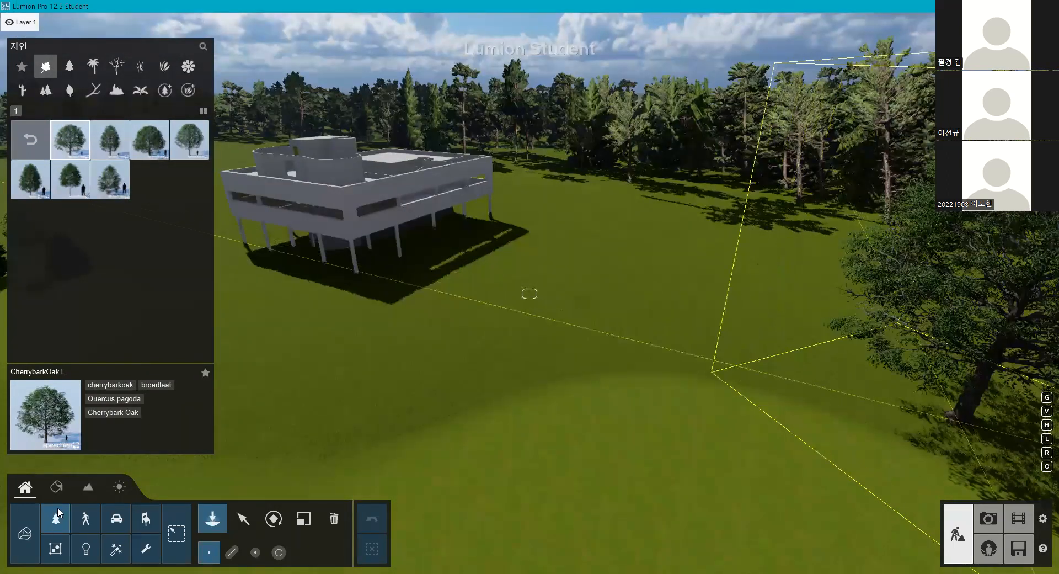
pyautogui.click(988, 518)
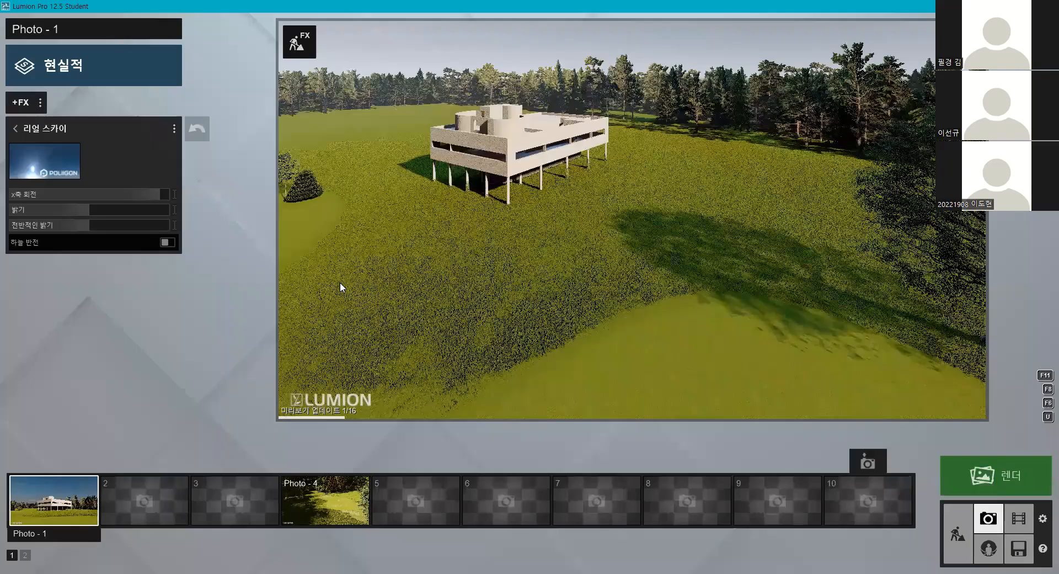
pyautogui.click(53, 500)
pyautogui.click(959, 535)
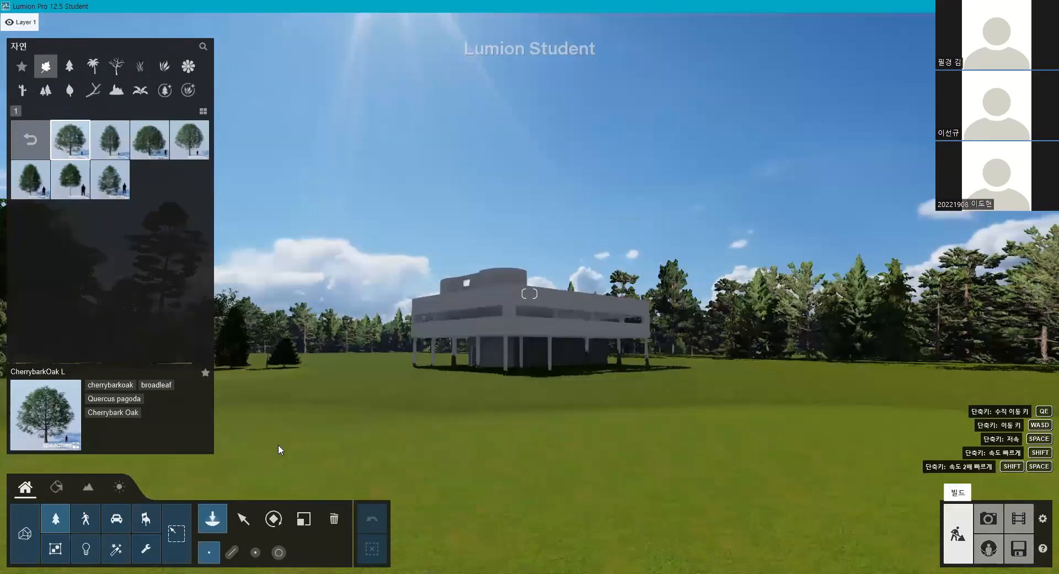
pyautogui.press('Escape')
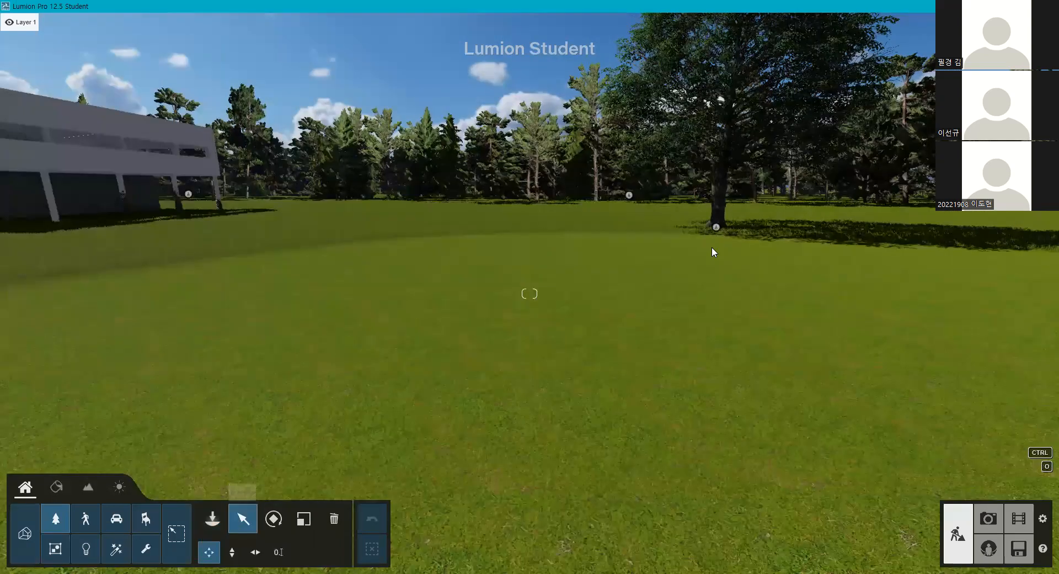
pyautogui.moveTo(720, 274); pyautogui.dragTo(723, 321)
pyautogui.click(989, 518)
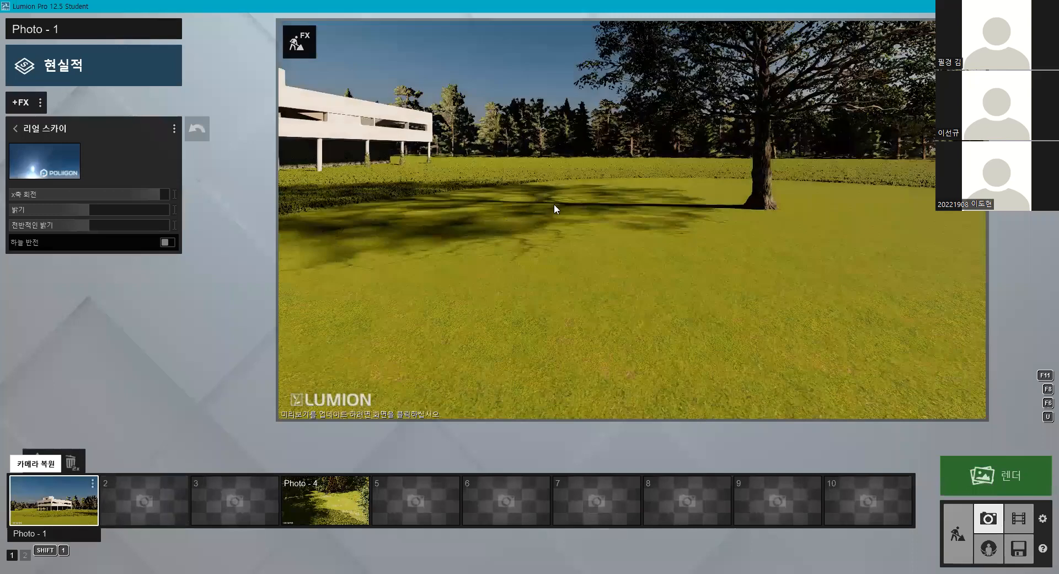
pyautogui.click(554, 207)
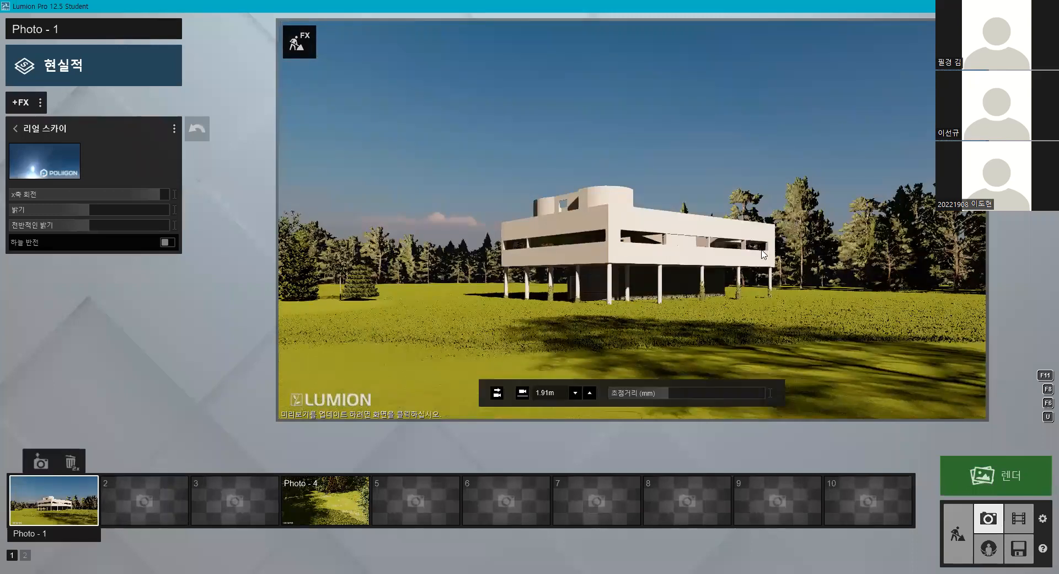
# - Shift the oak farther away across the lawn and update the Photo - 1 preview to check its shadow
pyautogui.click(959, 543)
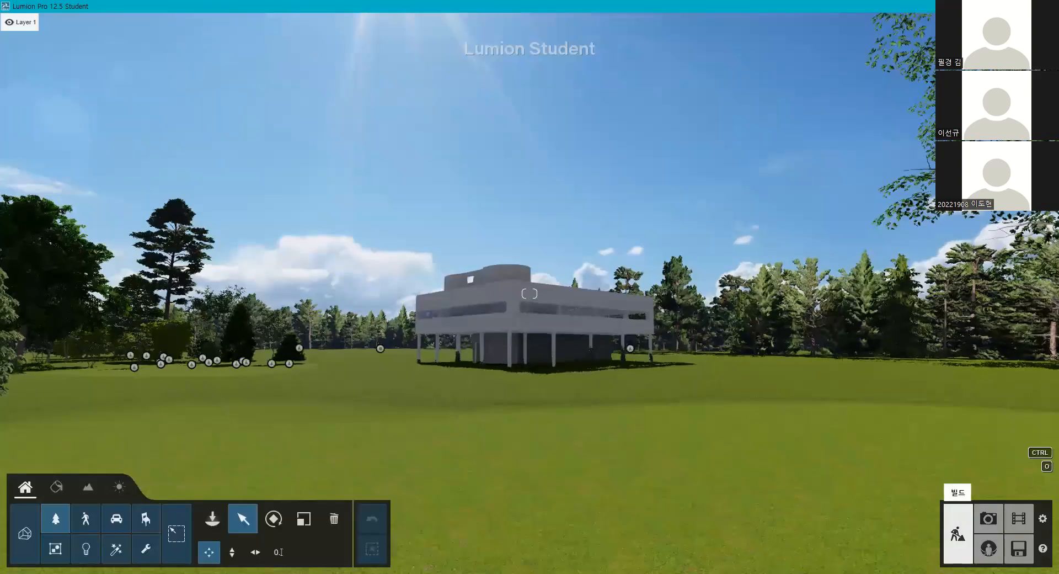
pyautogui.moveTo(641, 346); pyautogui.dragTo(613, 329, button='right')
pyautogui.press('w')
pyautogui.press('d')
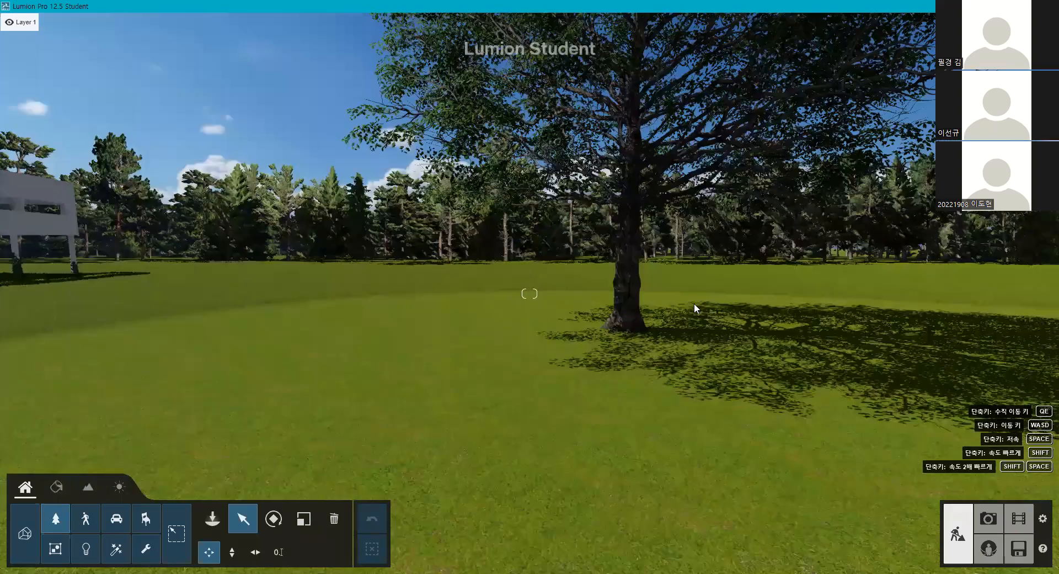
pyautogui.click(723, 296)
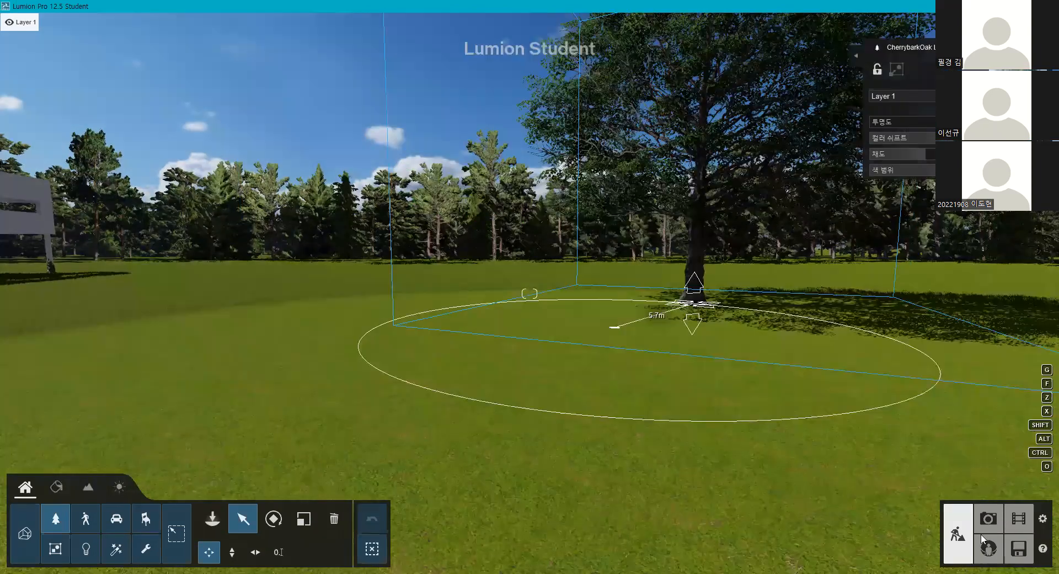
pyautogui.click(989, 519)
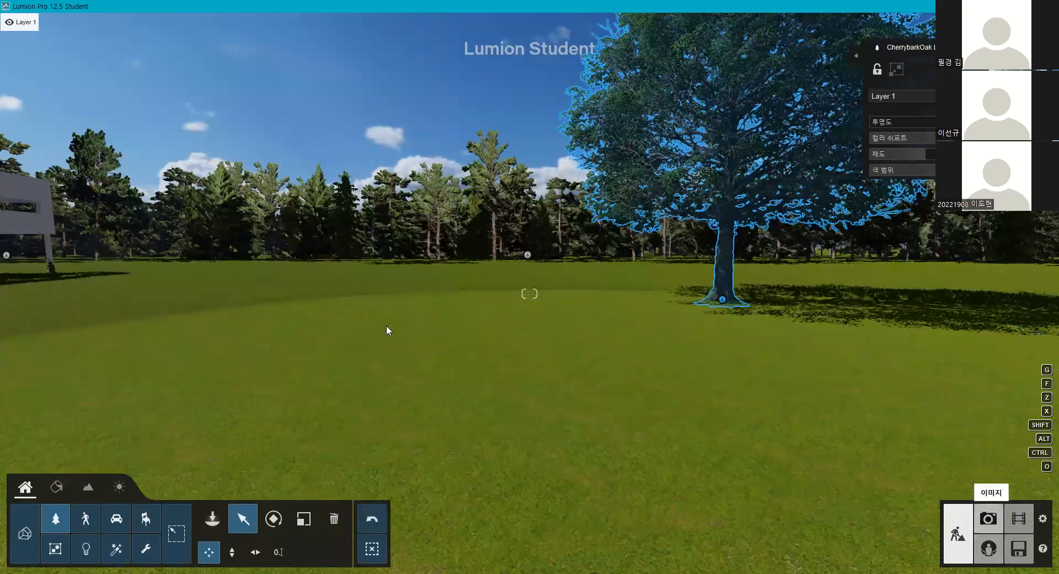
pyautogui.click(388, 329)
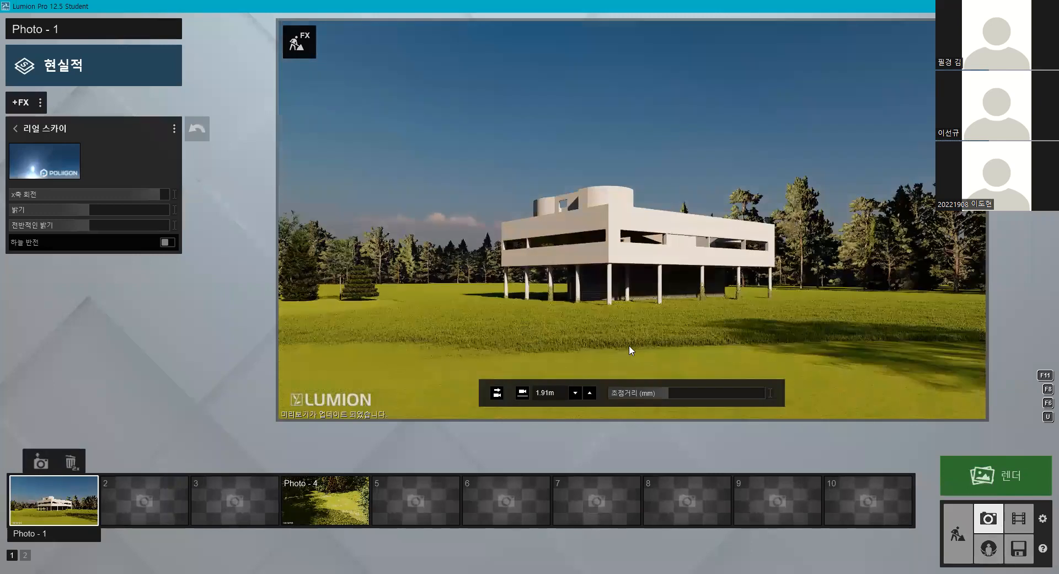
# - Return to build mode and delete the small spruce at the edge of the tree cluster beside the villa
pyautogui.click(958, 534)
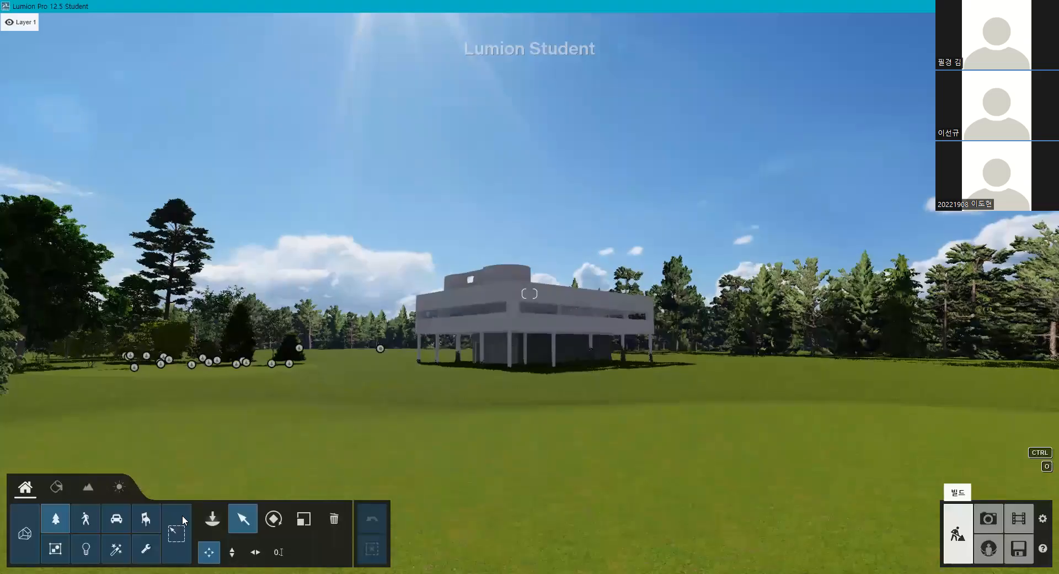
pyautogui.moveTo(326, 336); pyautogui.dragTo(166, 428, button='right')
pyautogui.press('w')
pyautogui.press('q')
pyautogui.click(334, 519)
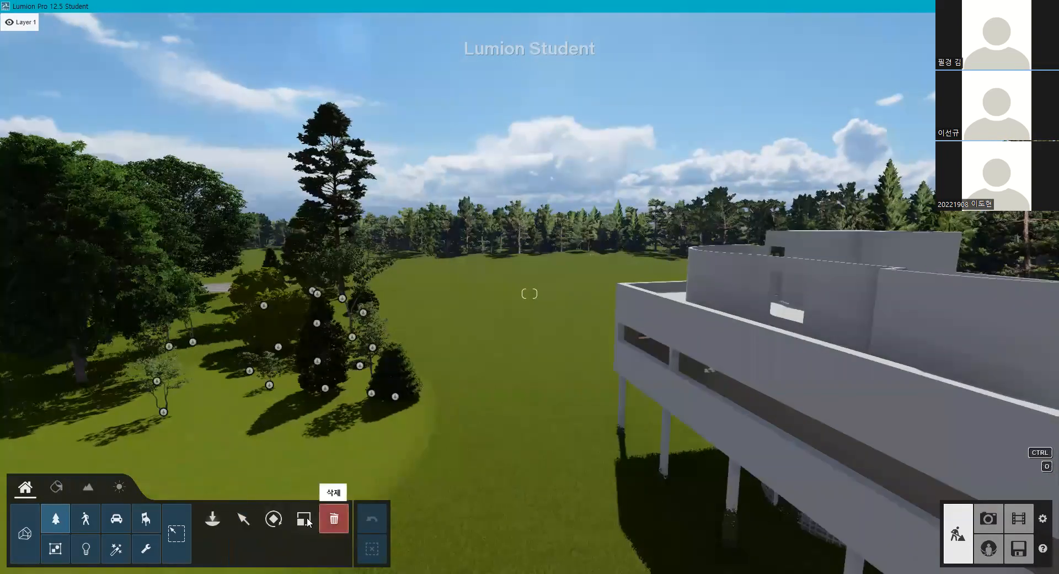
pyautogui.click(243, 518)
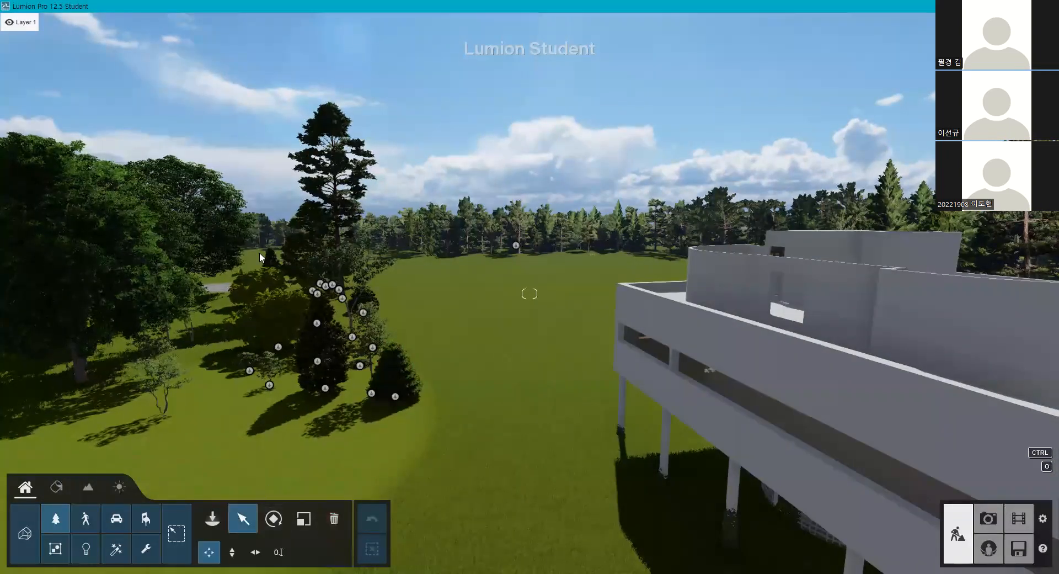
pyautogui.click(393, 396)
pyautogui.click(375, 390)
# - Select all remaining trees in the cluster beside the villa and delete them together
pyautogui.click(249, 510)
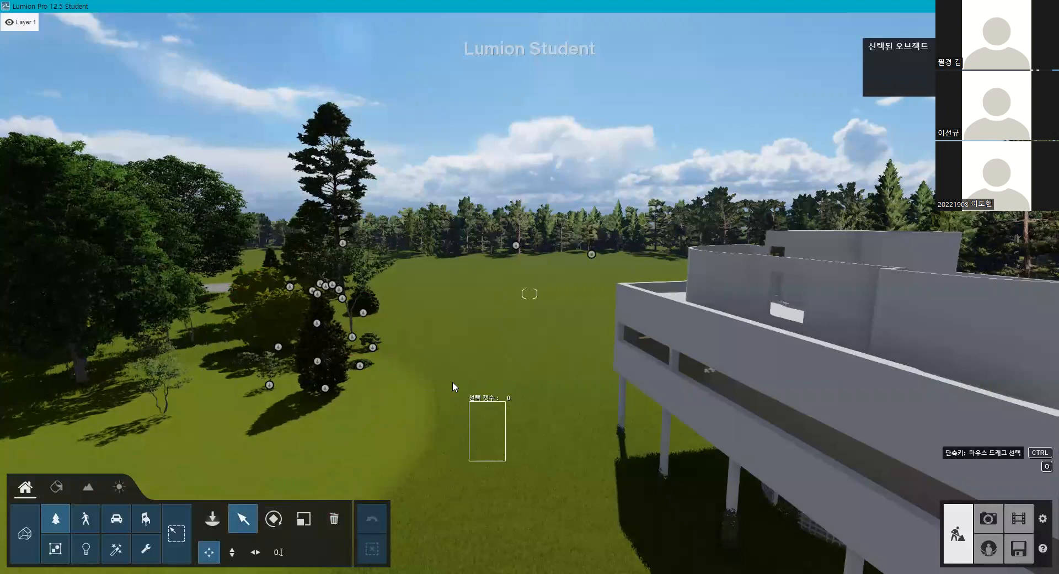
pyautogui.keyDown('ctrl'); pyautogui.moveTo(463, 440); pyautogui.dragTo(247, 281); pyautogui.keyUp('ctrl')
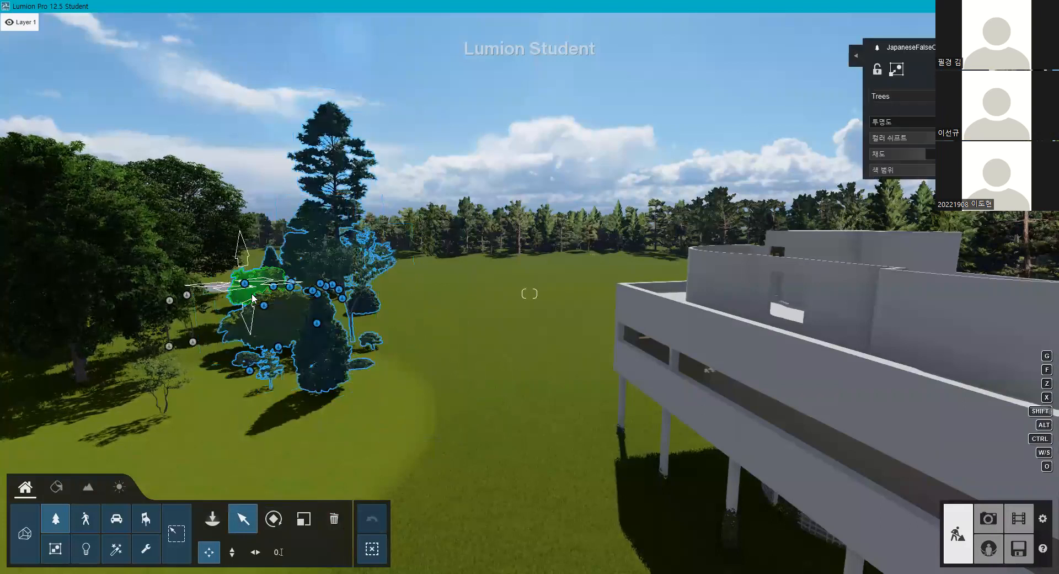
pyautogui.click(330, 518)
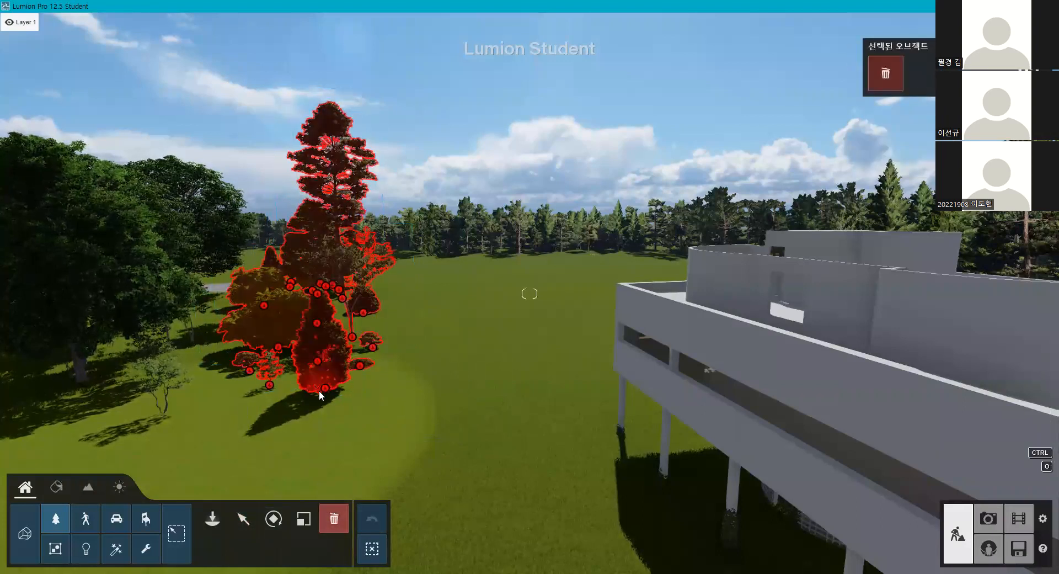
pyautogui.click(242, 519)
pyautogui.keyDown('ctrl'); pyautogui.moveTo(414, 463); pyautogui.dragTo(228, 282); pyautogui.keyUp('ctrl')
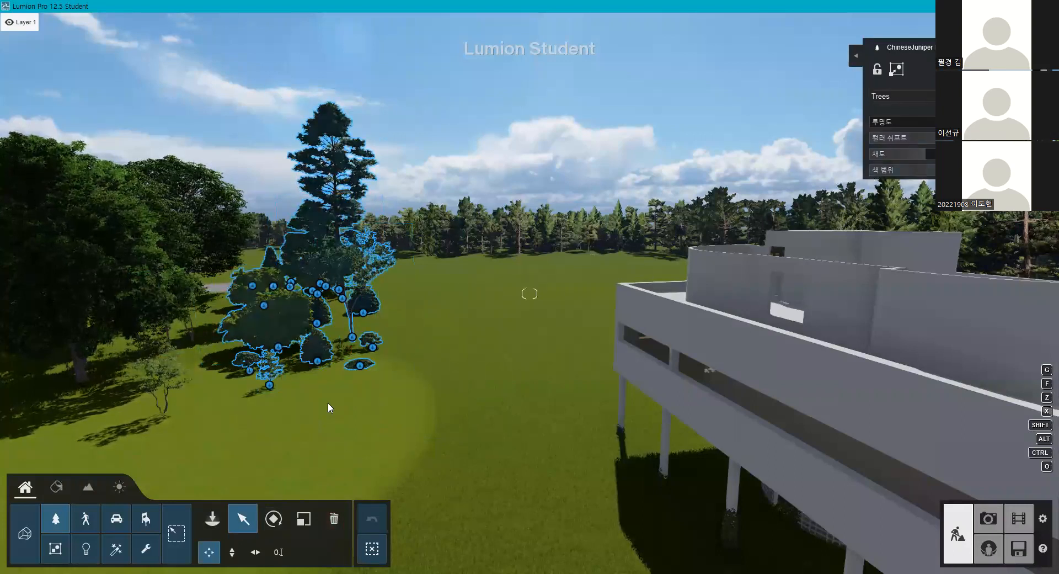
pyautogui.click(334, 519)
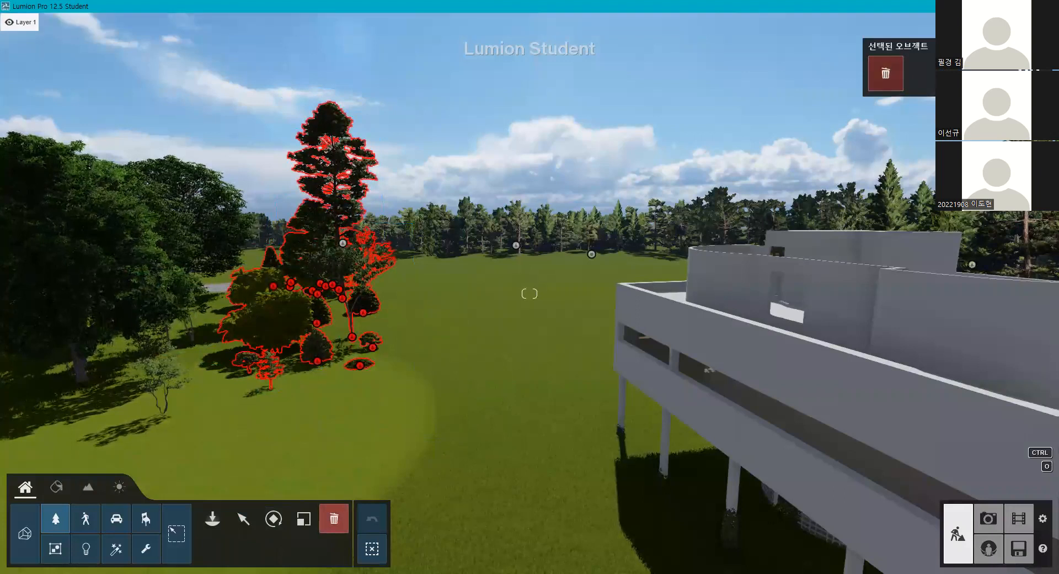
pyautogui.click(881, 75)
# - Paint a dense grove of CherrybarkOak L trees across the cleared lawn, running behind the villa
pyautogui.click(224, 523)
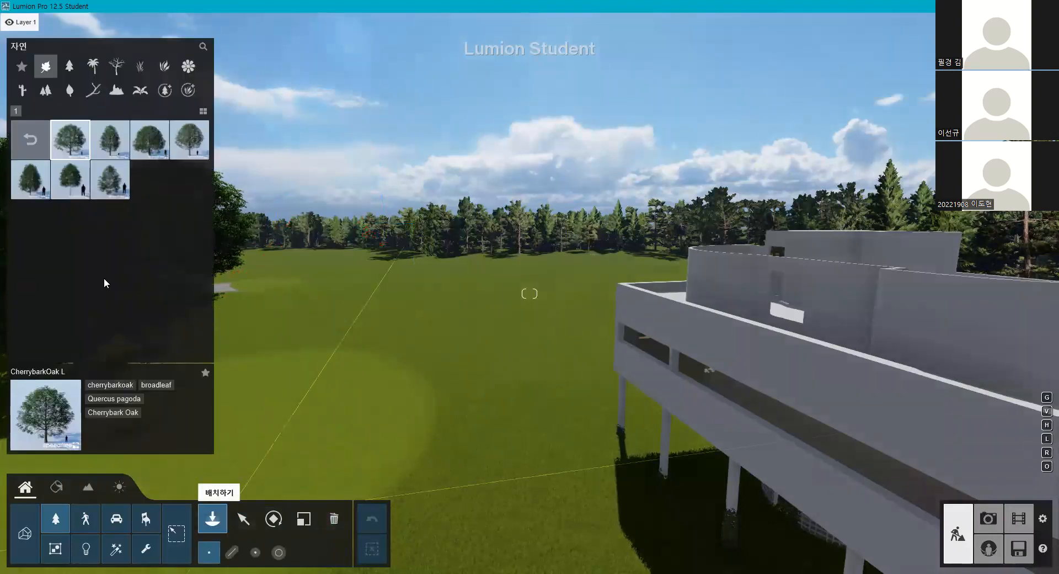
pyautogui.press('a')
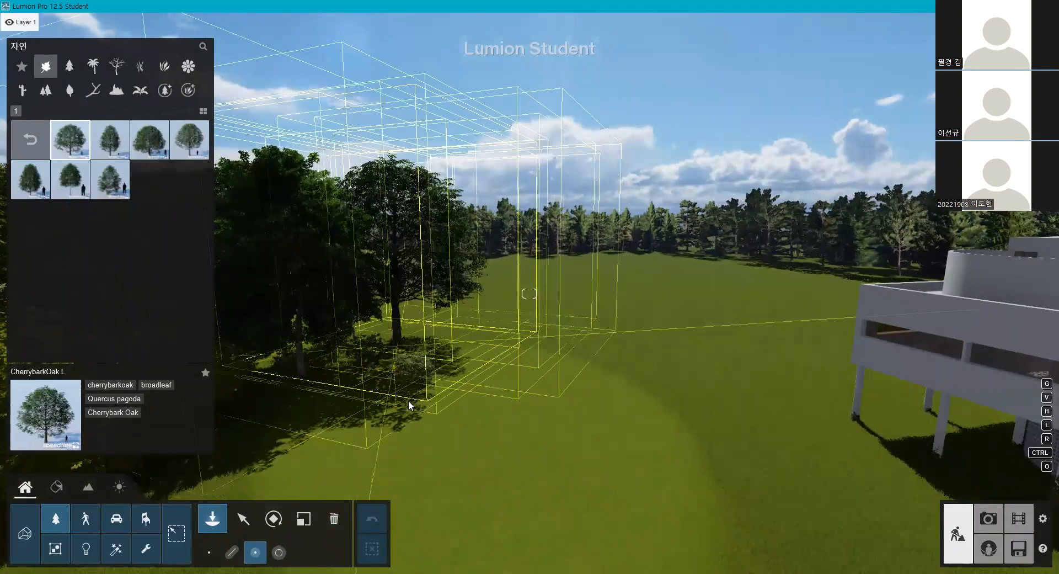
pyautogui.click(279, 551)
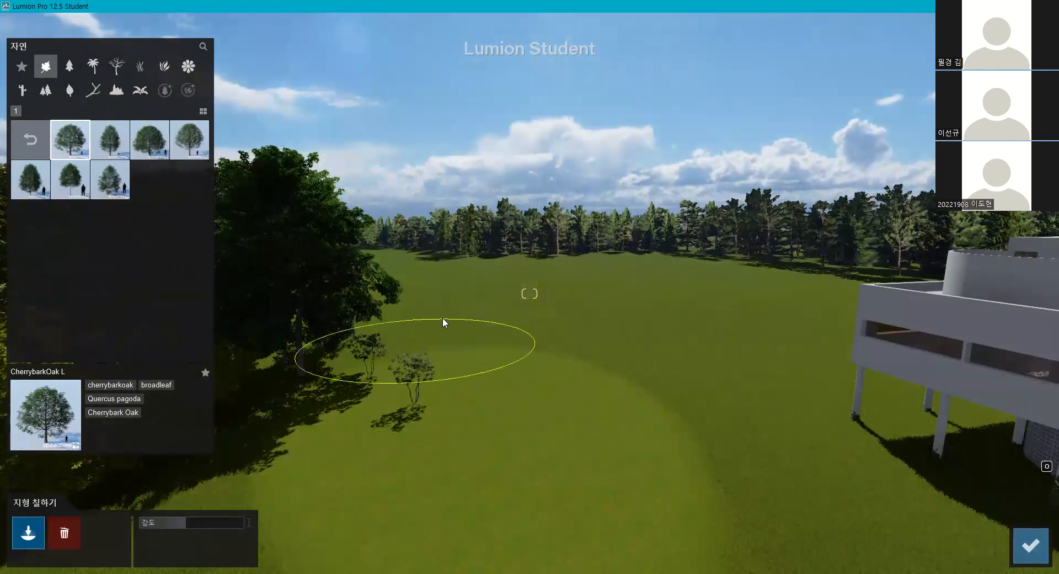
pyautogui.moveTo(426, 350)
pyautogui.mouseDown()
pyautogui.moveTo(390, 362)
pyautogui.moveTo(409, 362)
pyautogui.moveTo(467, 316)
pyautogui.moveTo(647, 289)
pyautogui.moveTo(777, 290)
pyautogui.moveTo(870, 339)
pyautogui.mouseUp()
pyautogui.click(1031, 545)
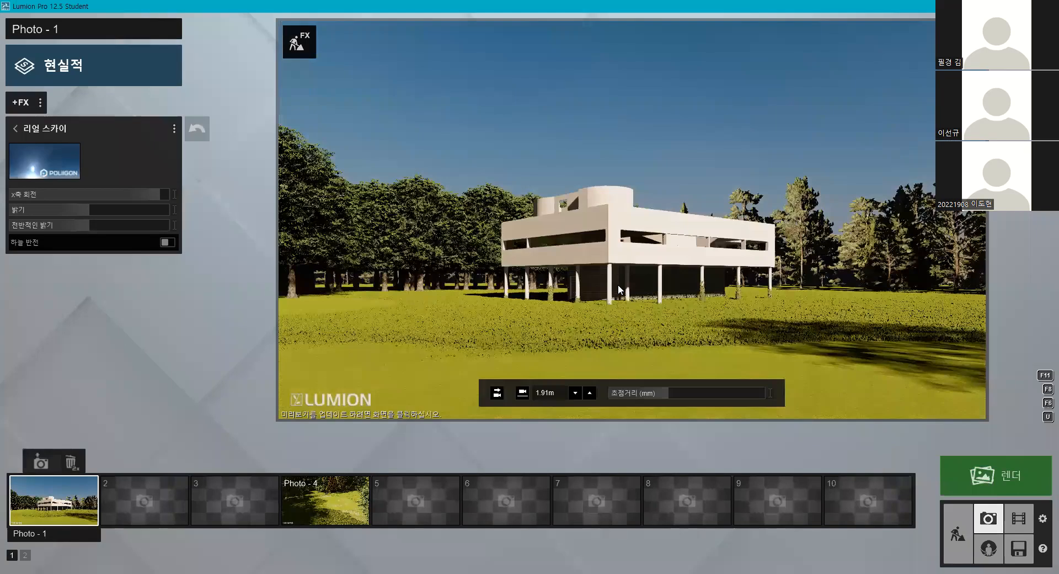
# - Return to build mode, view the grove from above and select a single CherrybarkOak L at its edge
pyautogui.click(964, 545)
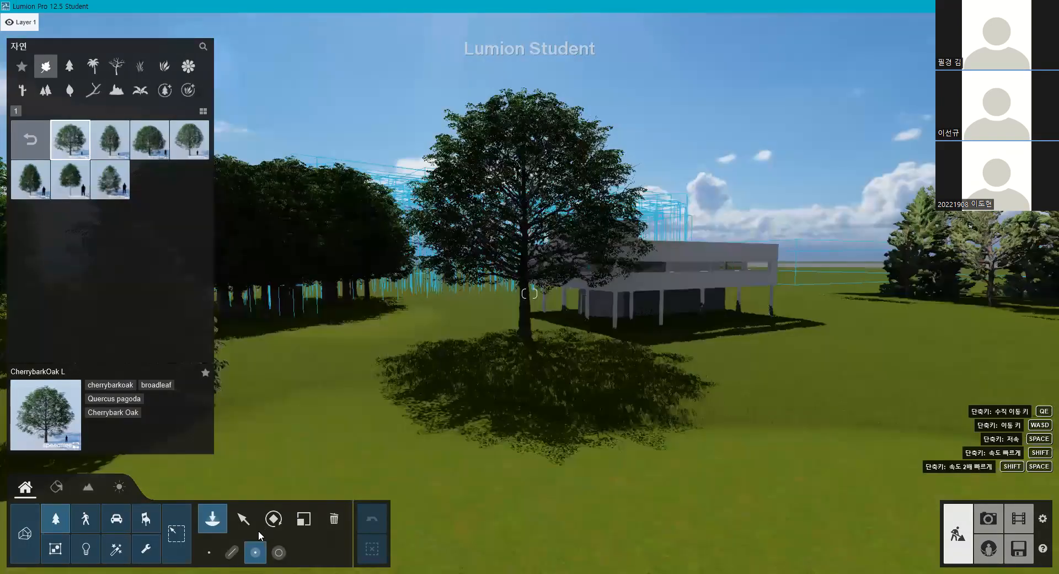
pyautogui.press('q')
pyautogui.click(243, 528)
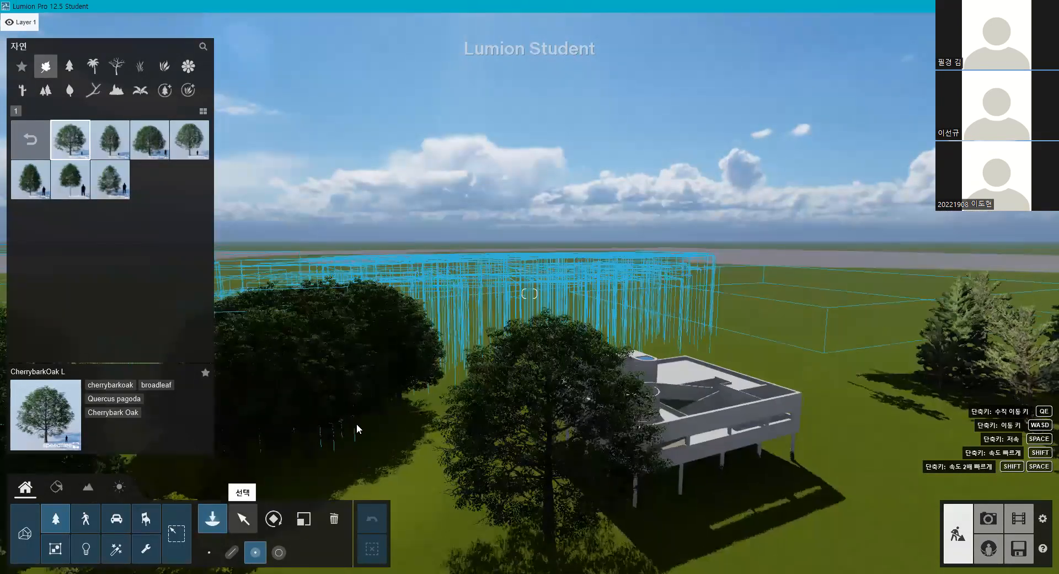
pyautogui.keyDown('ctrl'); pyautogui.moveTo(730, 537); pyautogui.dragTo(687, 538); pyautogui.keyUp('ctrl')
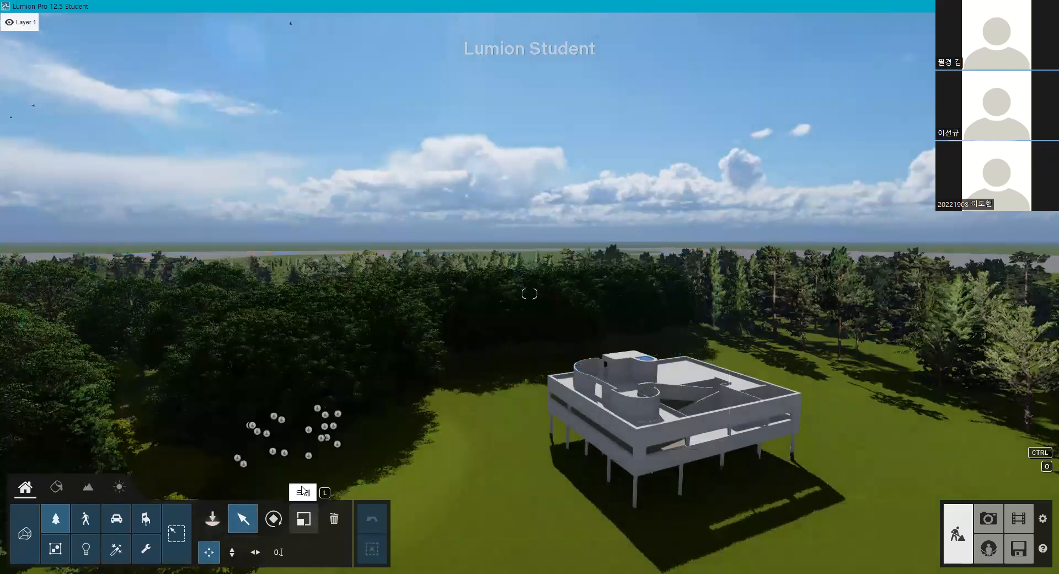
pyautogui.click(312, 455)
pyautogui.press('Delete')
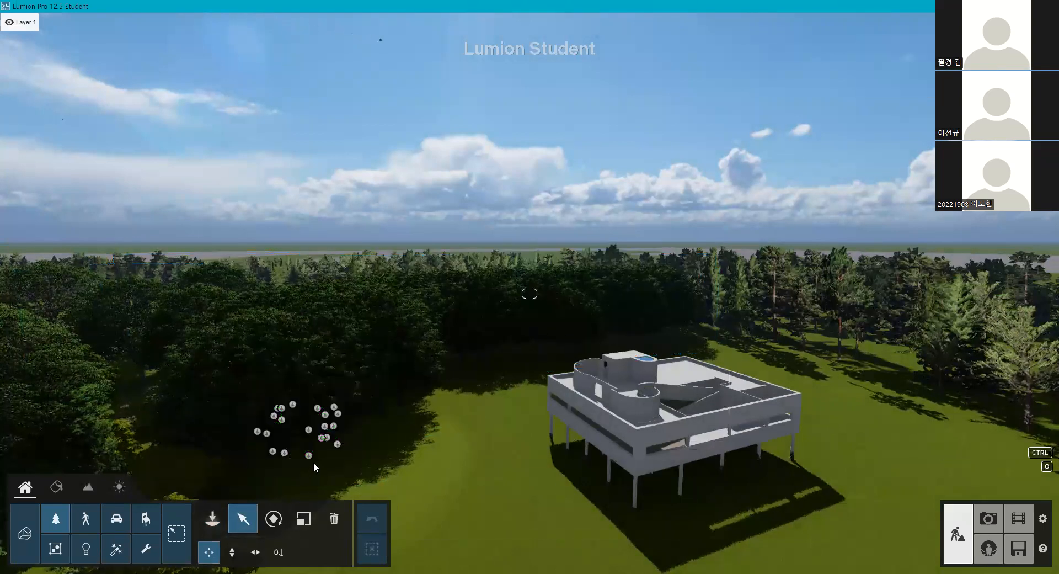
pyautogui.click(338, 450)
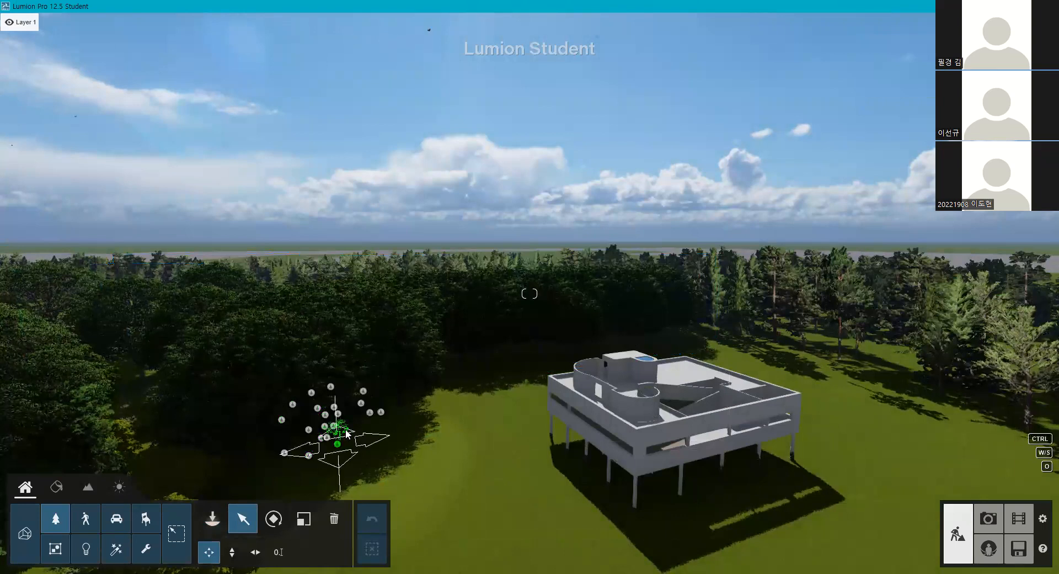
pyautogui.moveTo(347, 434); pyautogui.dragTo(379, 418)
pyautogui.click(379, 416)
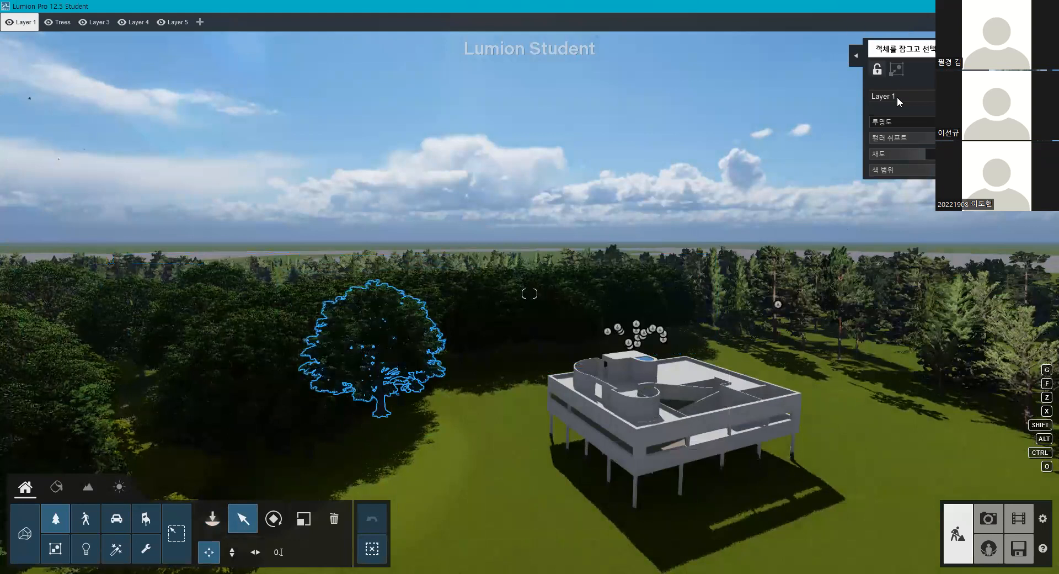
# - Try selecting every object in the same category as the selected oak
pyautogui.click(853, 55)
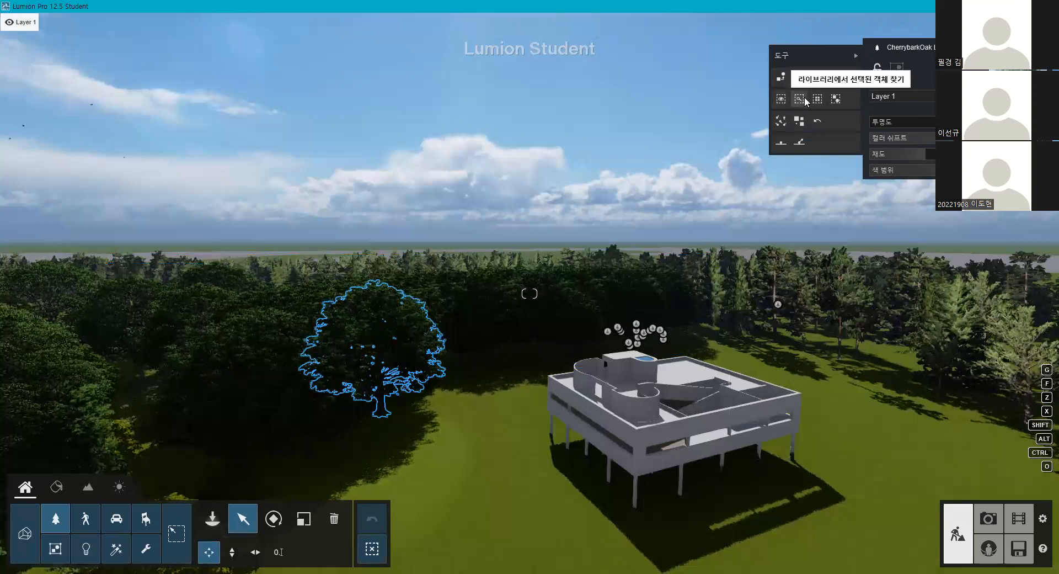
pyautogui.click(836, 101)
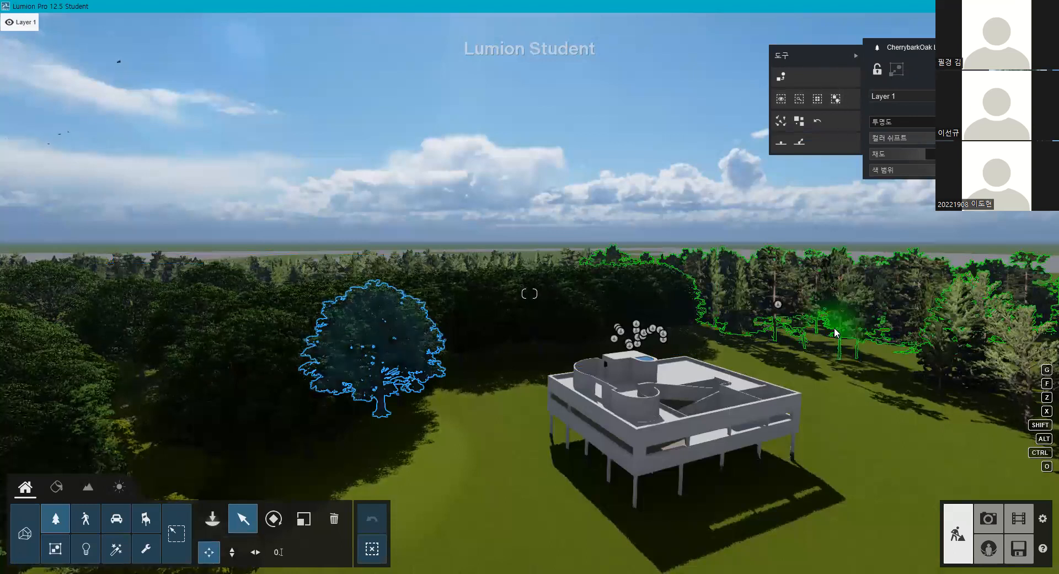
pyautogui.click(837, 101)
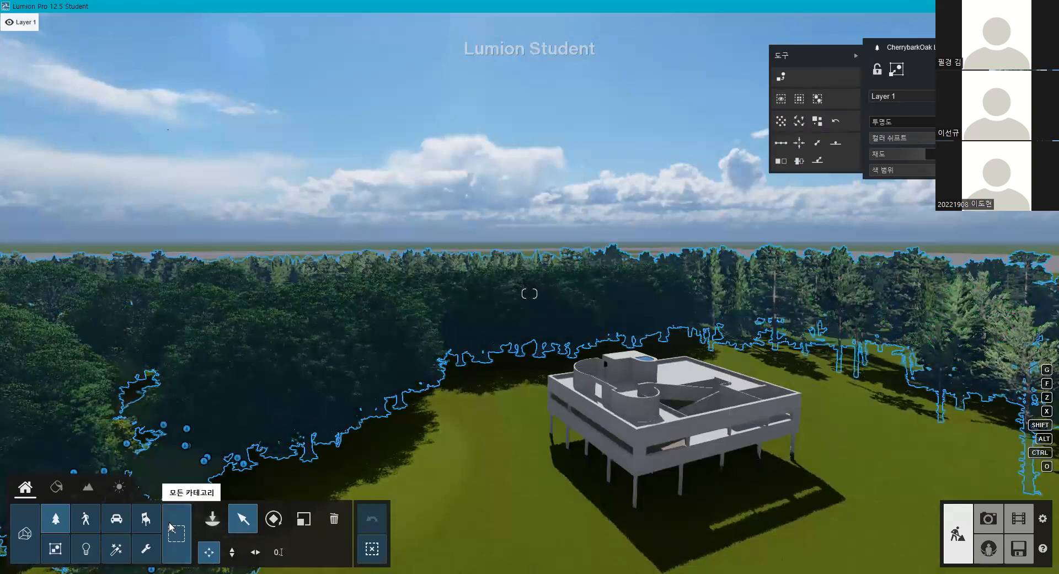
pyautogui.click(213, 519)
pyautogui.click(236, 523)
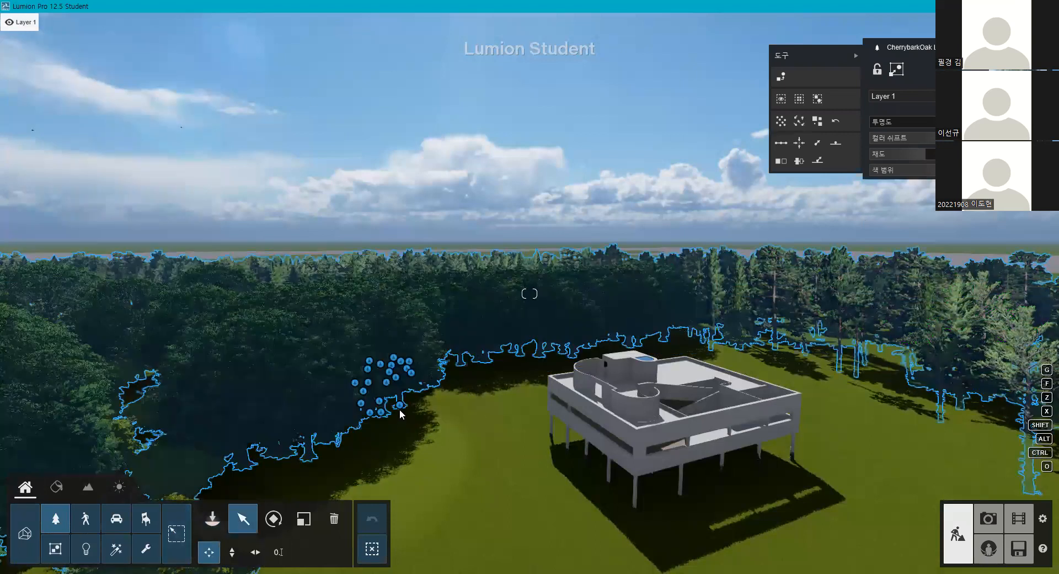
pyautogui.click(84, 517)
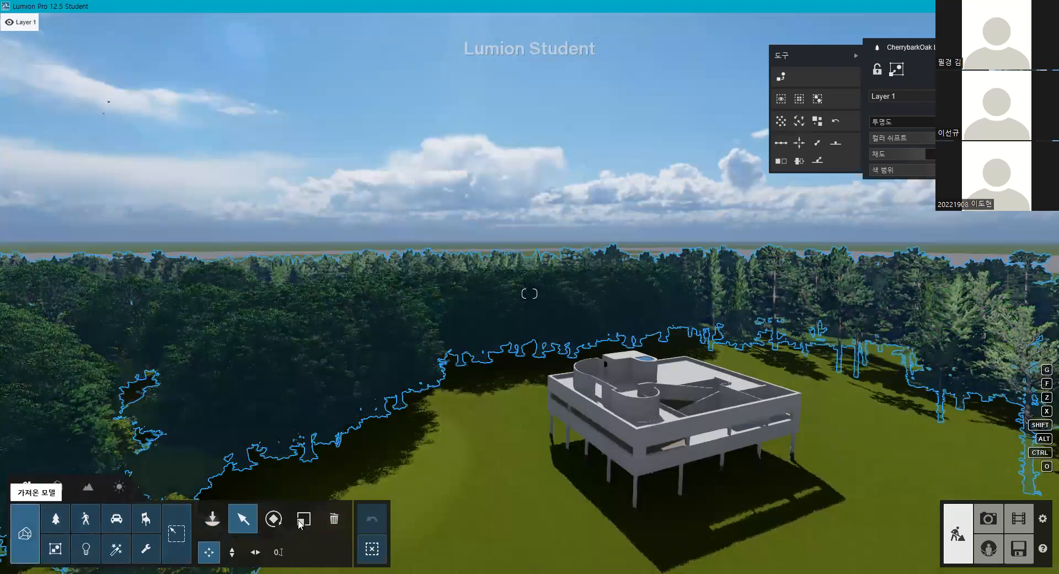
pyautogui.click(55, 519)
# - Randomize the rotation and size of all CherrybarkOak L trees and preview them from the Photo - 1 camera
pyautogui.click(285, 458)
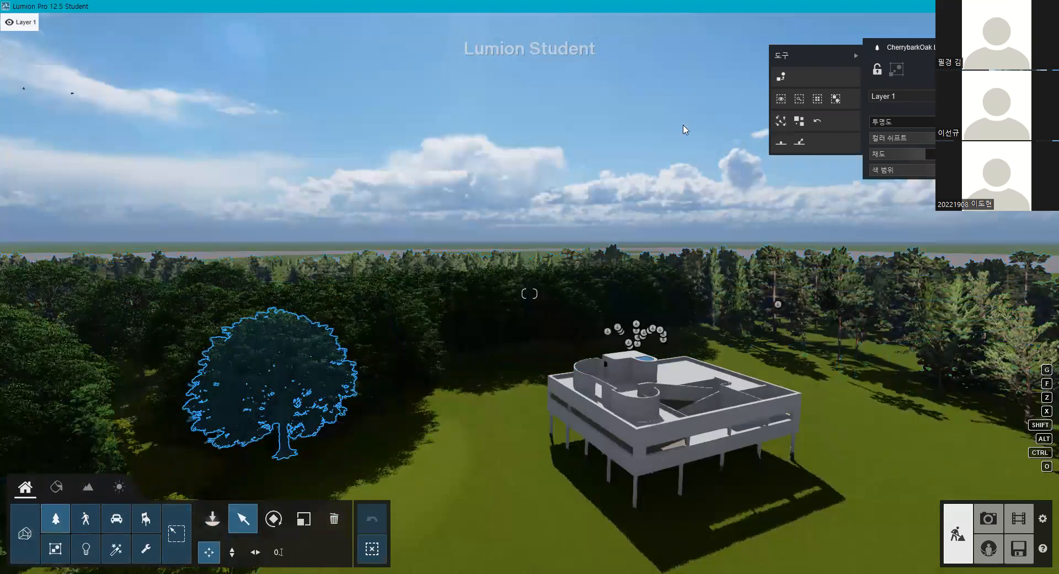
pyautogui.click(821, 97)
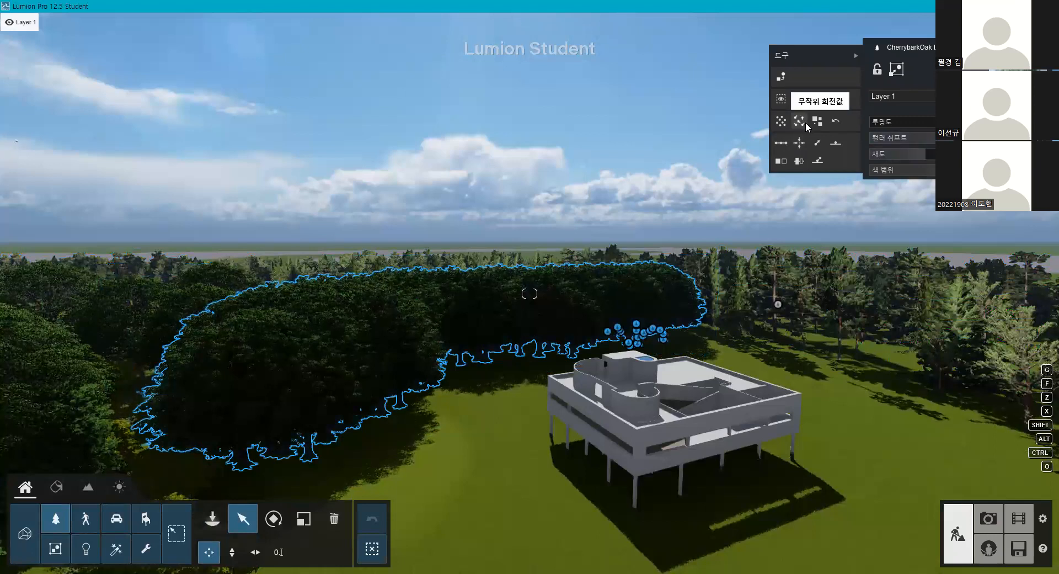
pyautogui.click(802, 122)
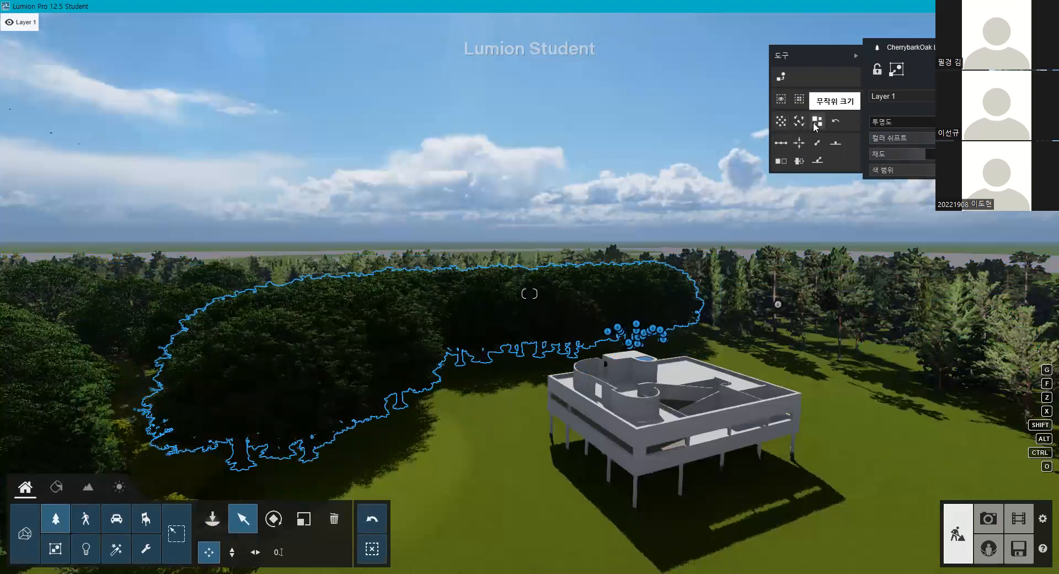
pyautogui.click(816, 121)
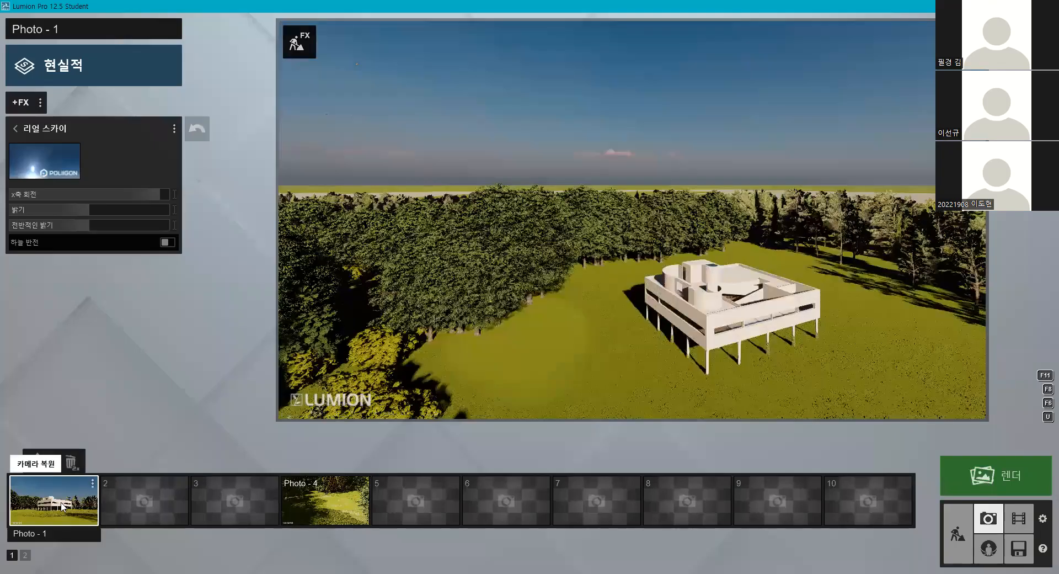
pyautogui.click(60, 502)
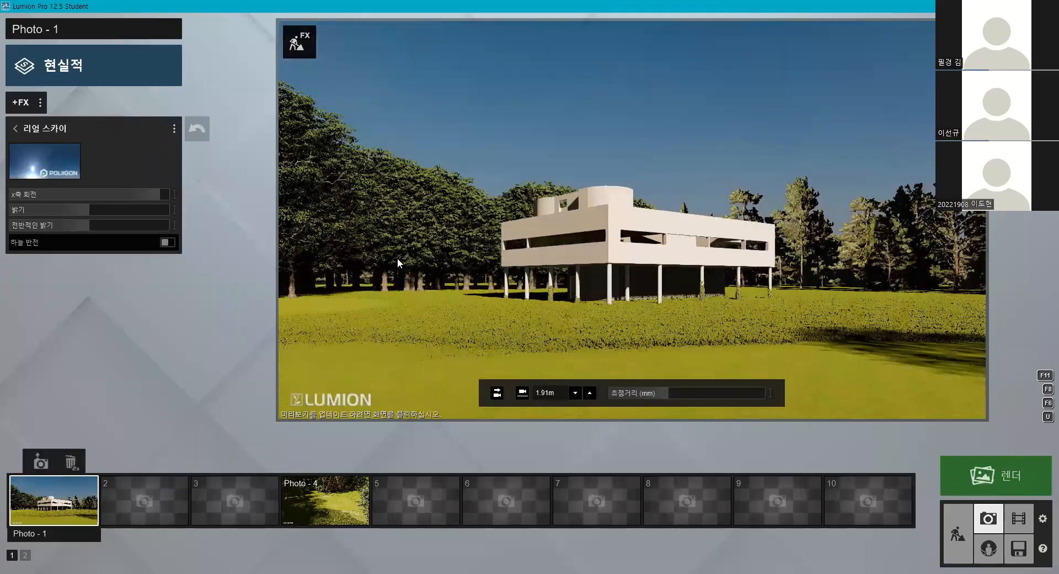
pyautogui.click(398, 257)
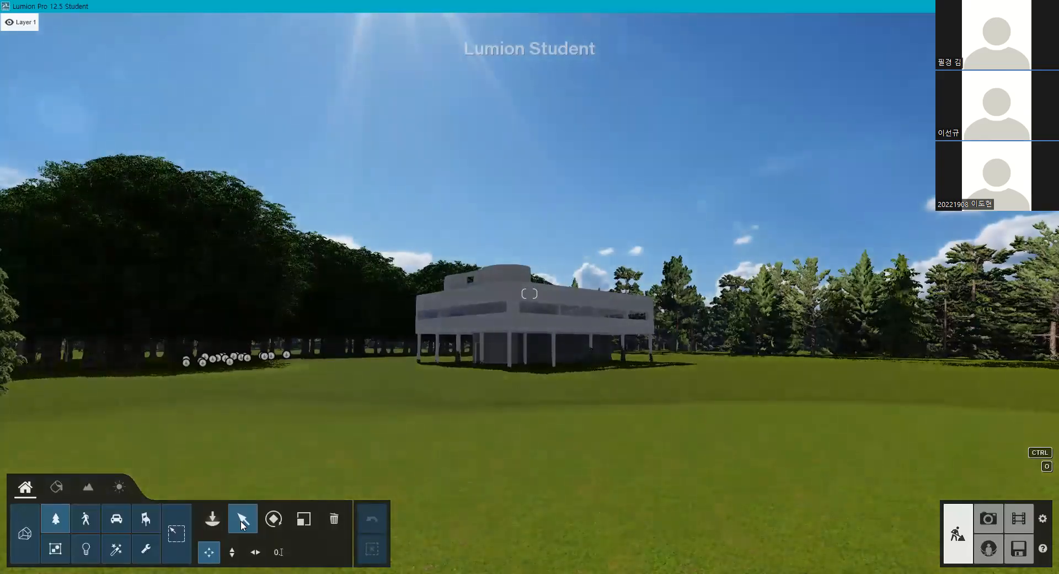
# - Select all identical oaks, reset their size and rotation, and check them in photo mode
pyautogui.click(226, 366)
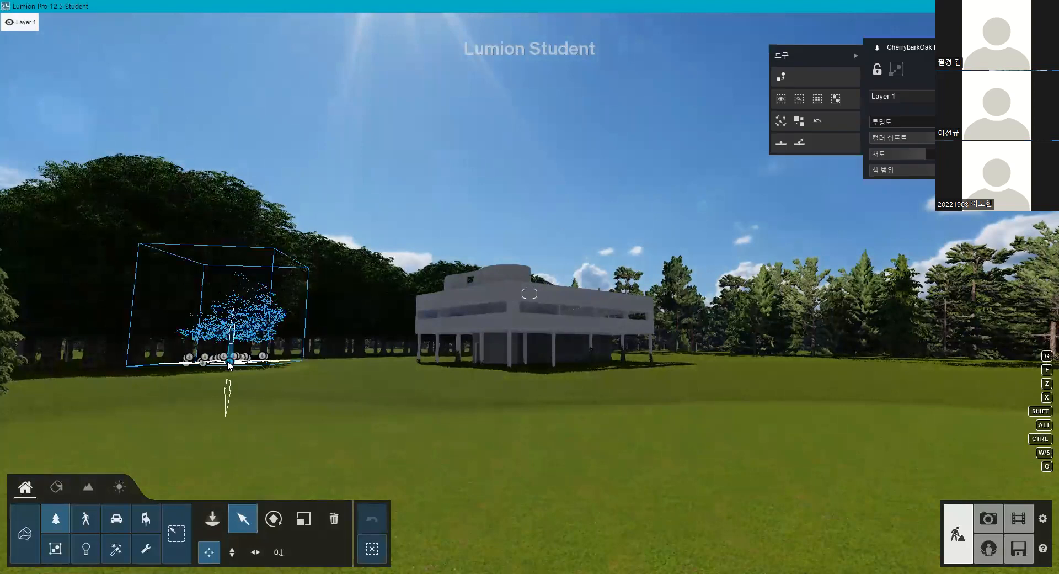
pyautogui.click(817, 102)
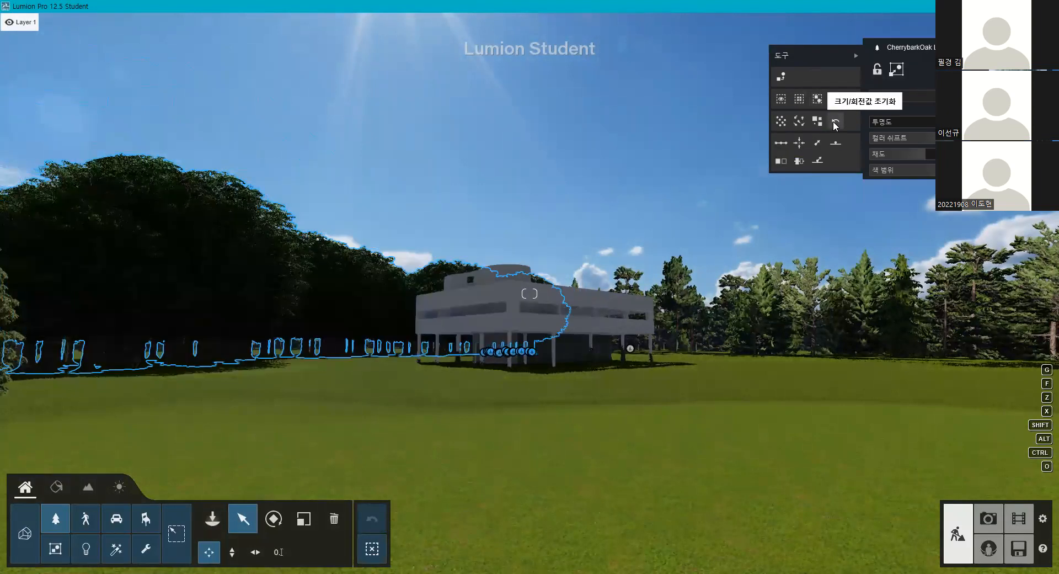
pyautogui.click(834, 121)
pyautogui.click(998, 524)
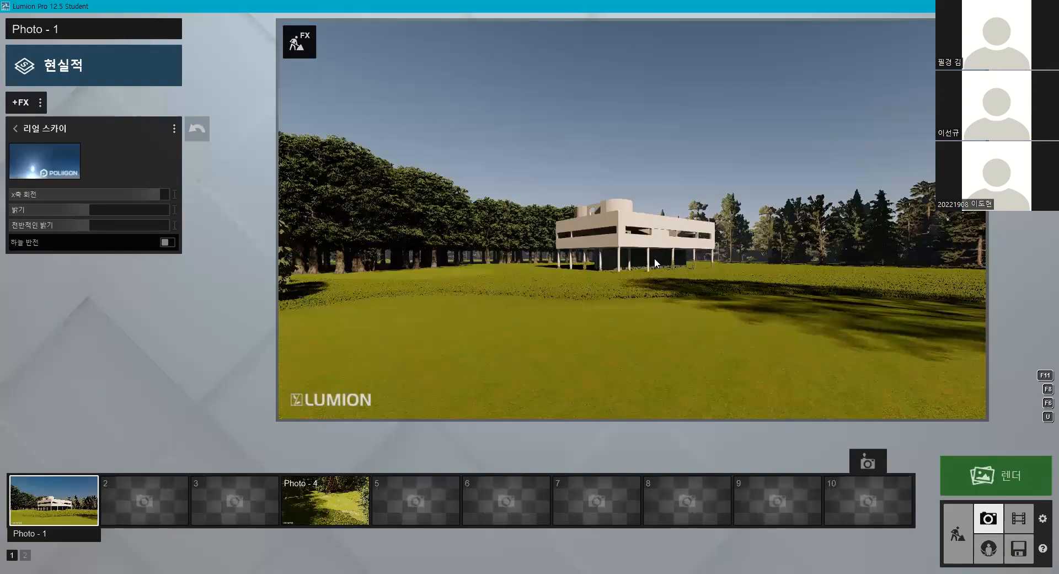
# - Return to build mode, try randomizing the size and position of all identical CherrybarkOak L trees, and reset their size and rotation
pyautogui.click(958, 533)
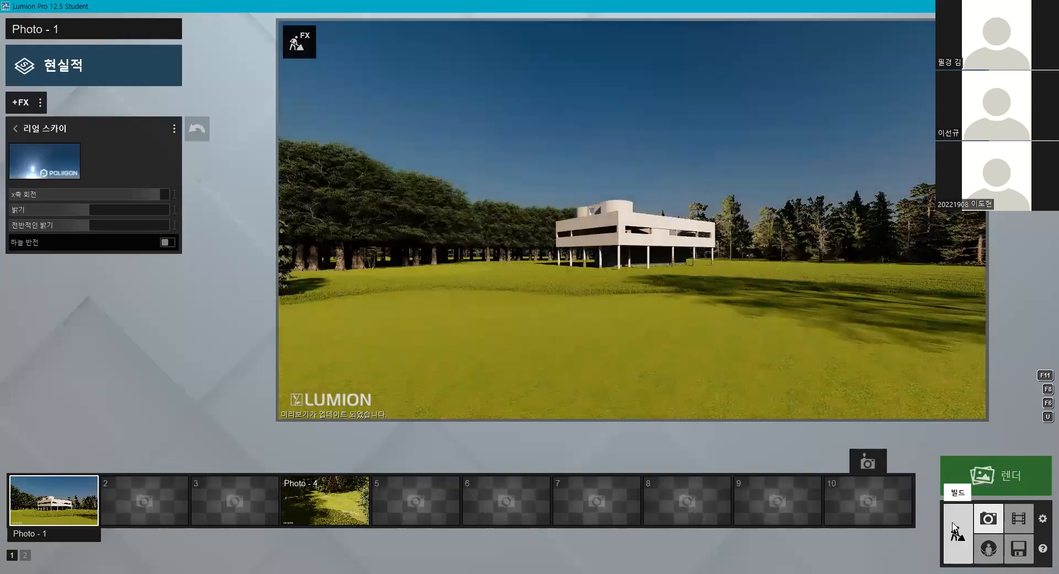
pyautogui.click(313, 358)
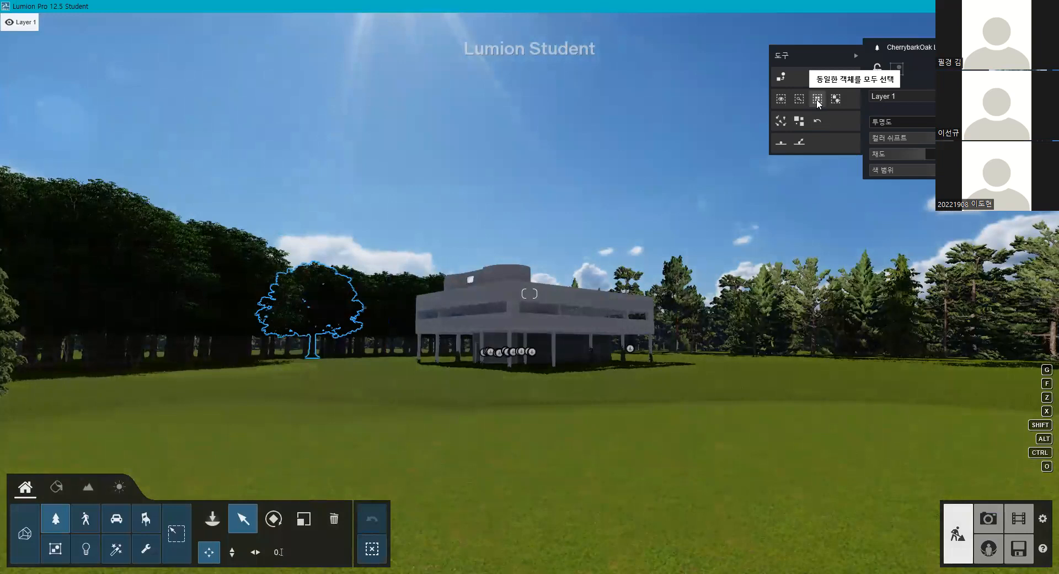
pyautogui.click(818, 100)
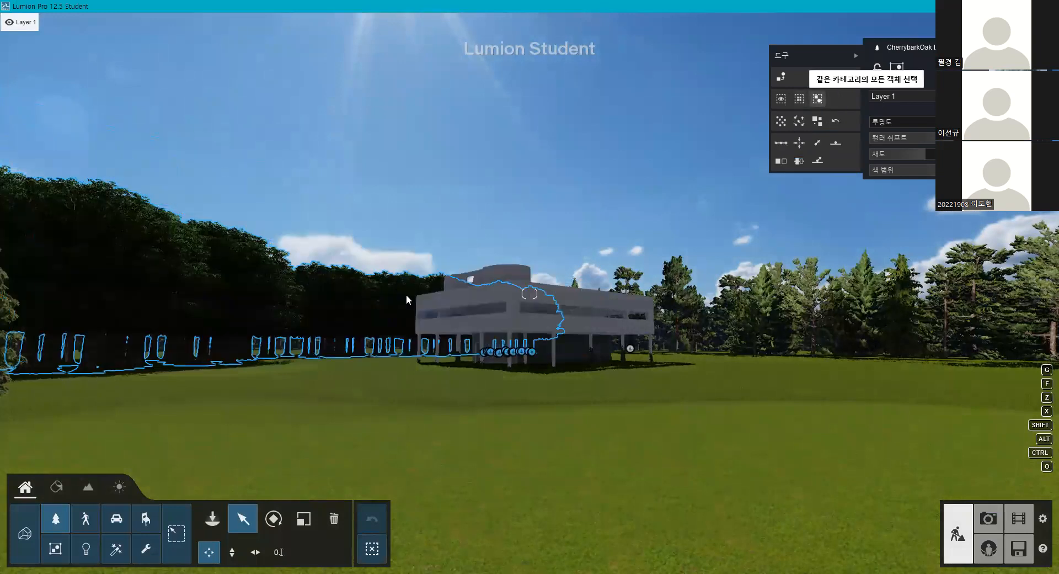
pyautogui.click(816, 120)
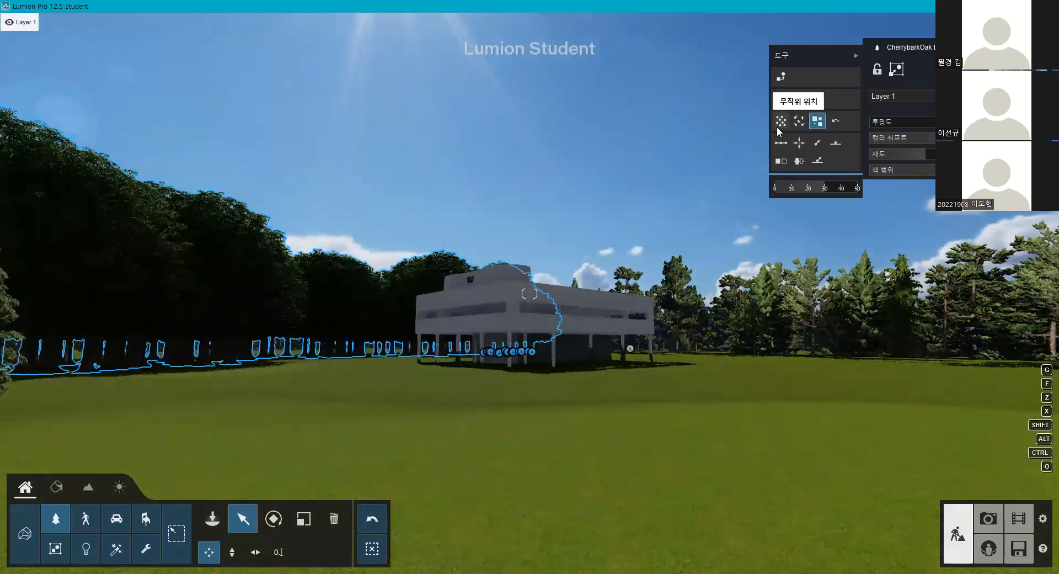
pyautogui.click(777, 127)
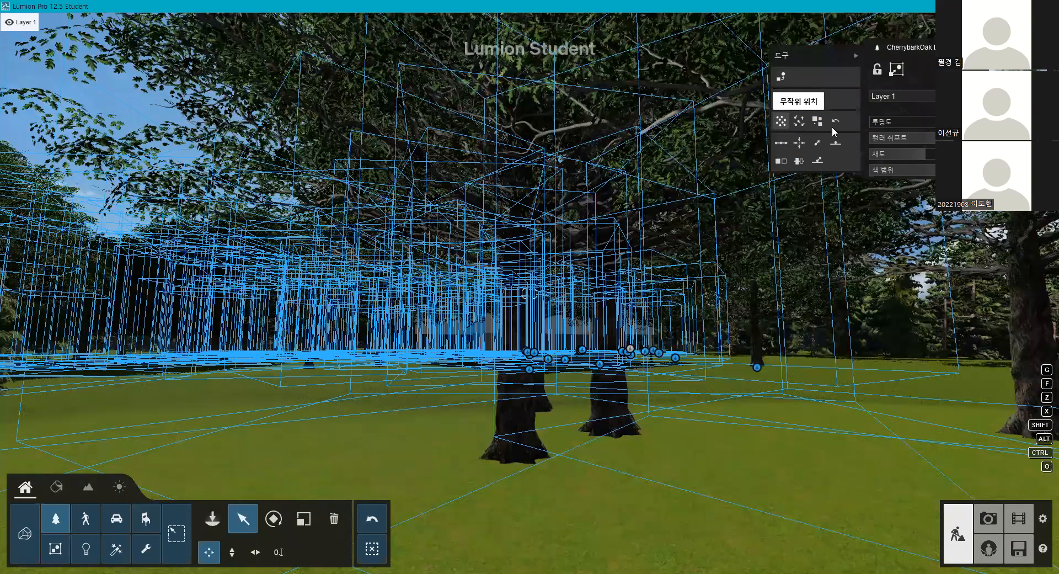
pyautogui.click(833, 125)
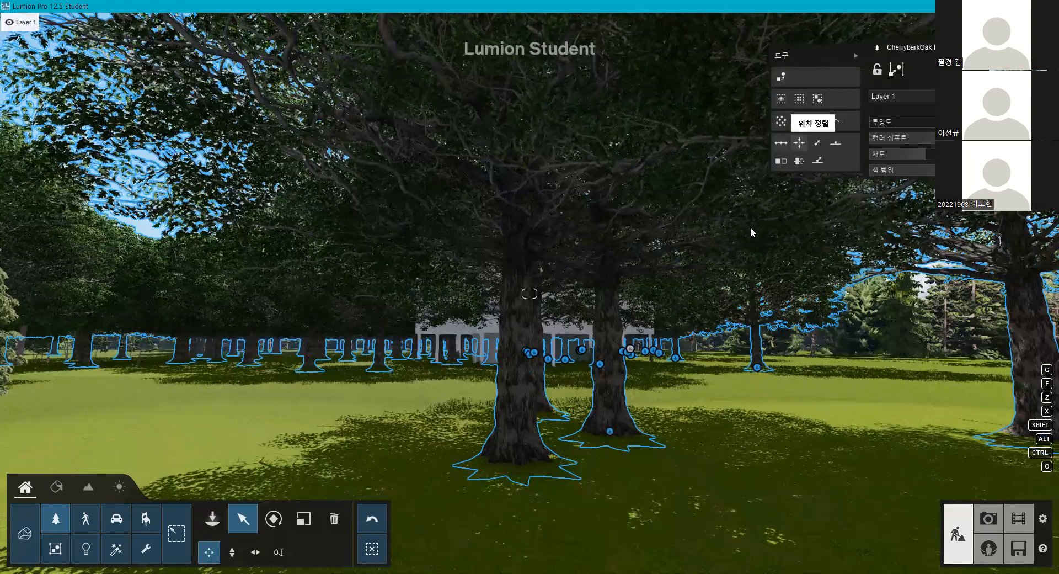
# - Delete the scattered oaks, paint a new arc of CherrybarkOak L trees around the back of the villa, and view it from Photo - 1
pyautogui.click(333, 519)
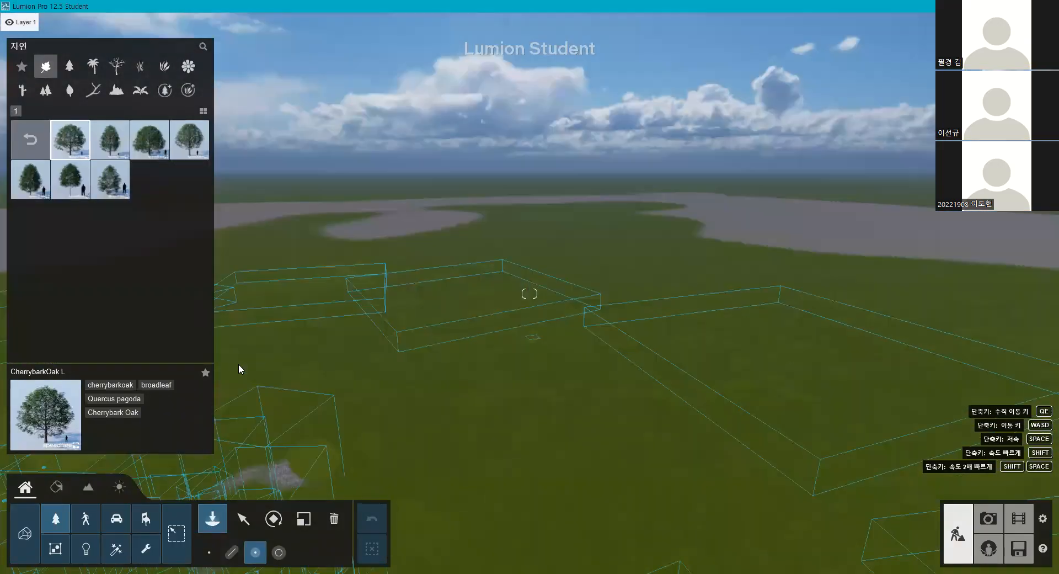
pyautogui.click(274, 554)
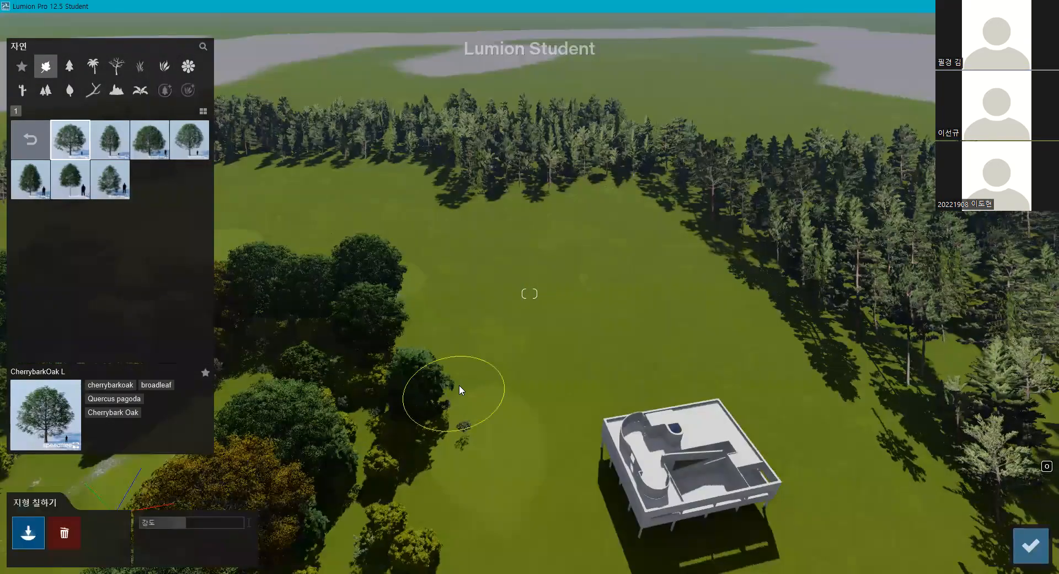
pyautogui.moveTo(656, 356)
pyautogui.mouseDown()
pyautogui.moveTo(833, 377)
pyautogui.moveTo(927, 453)
pyautogui.moveTo(857, 394)
pyautogui.moveTo(693, 488)
pyautogui.mouseUp()
pyautogui.click(1030, 545)
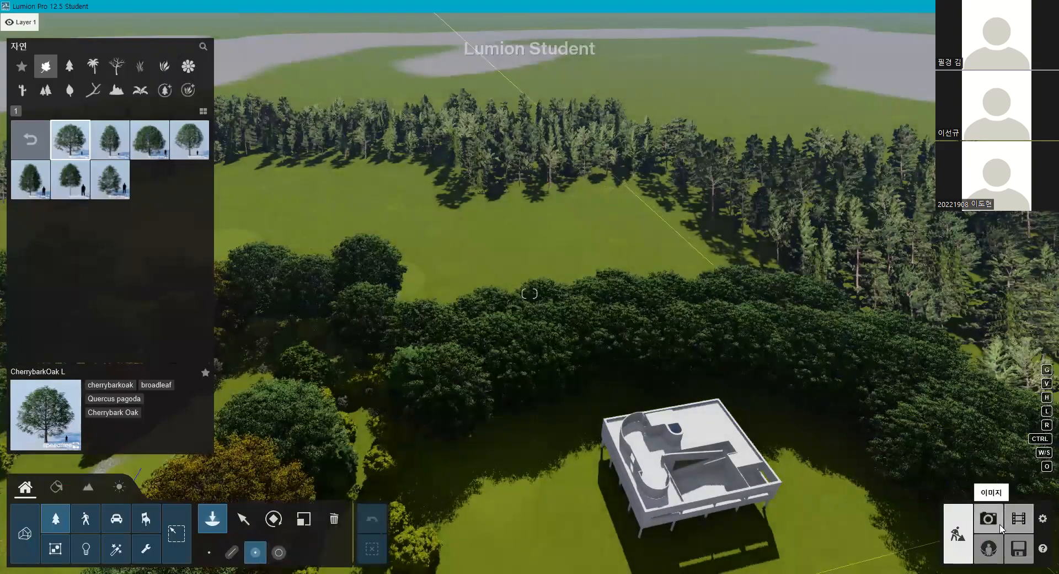
pyautogui.click(55, 519)
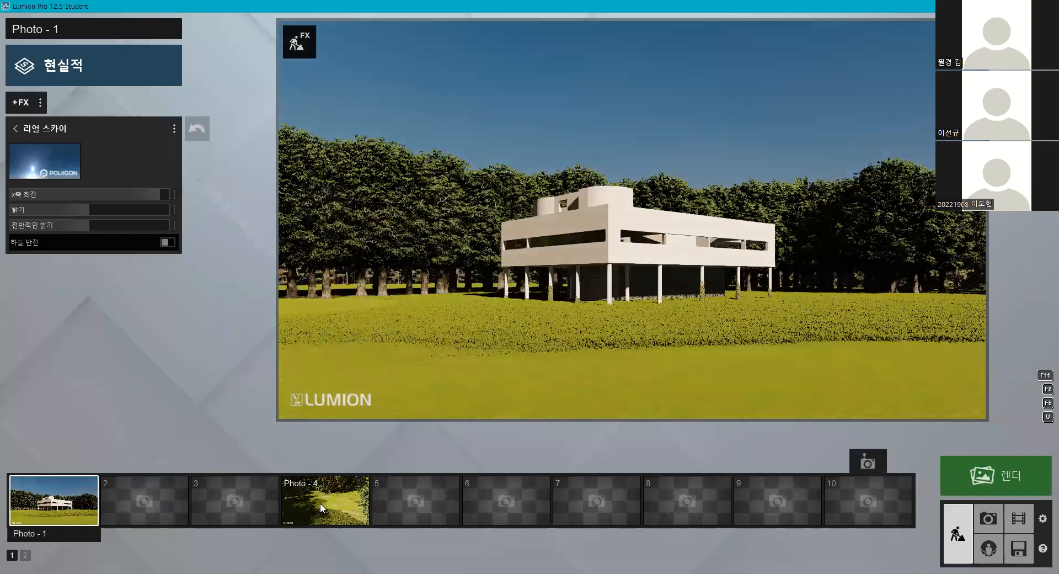
# - Randomize the size of all the newly painted CherrybarkOak L trees and preview them from the Photo - 1 camera
pyautogui.click(954, 533)
pyautogui.click(243, 518)
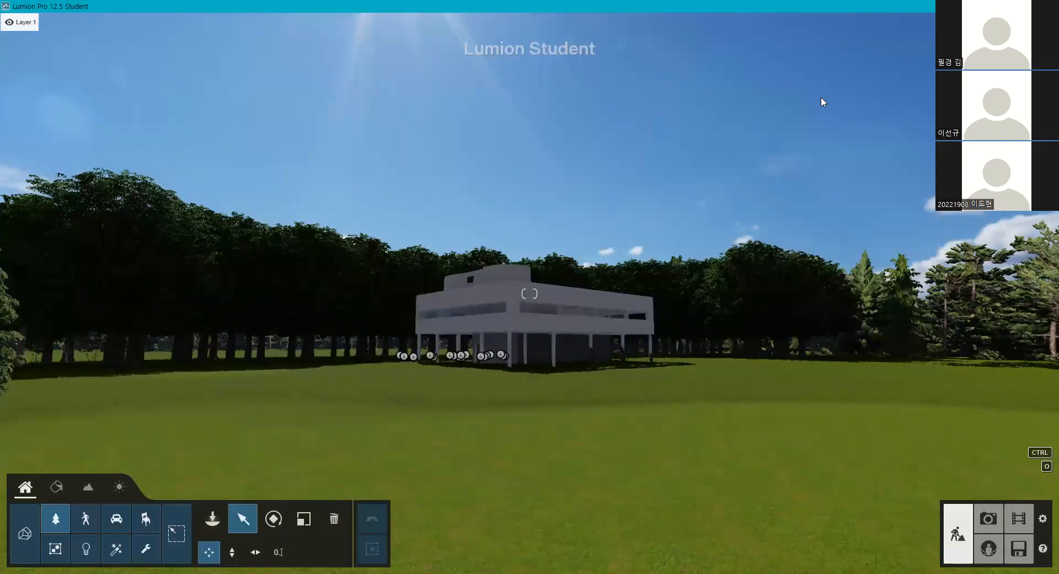
pyautogui.click(311, 357)
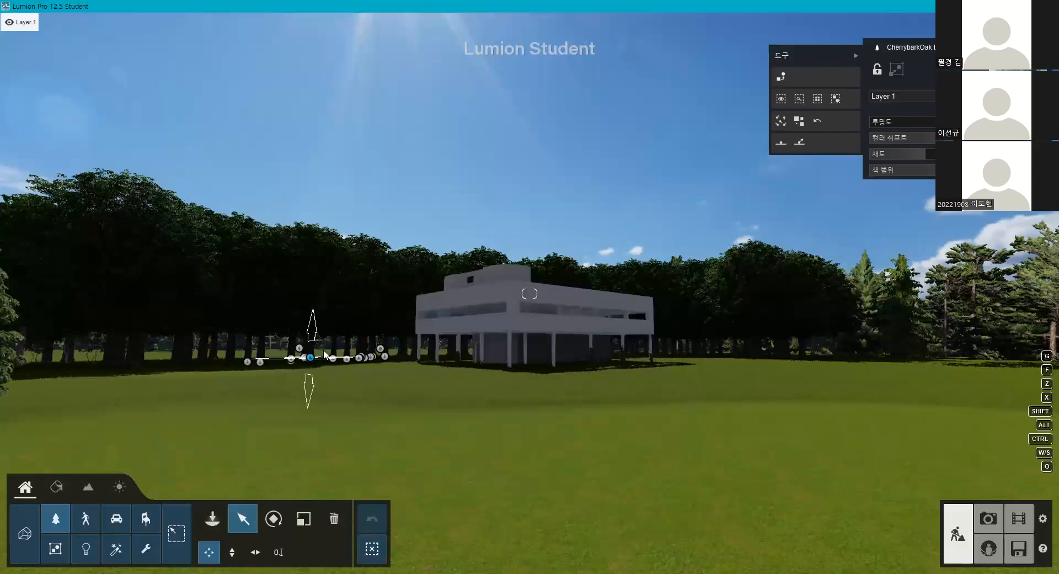
pyautogui.click(818, 99)
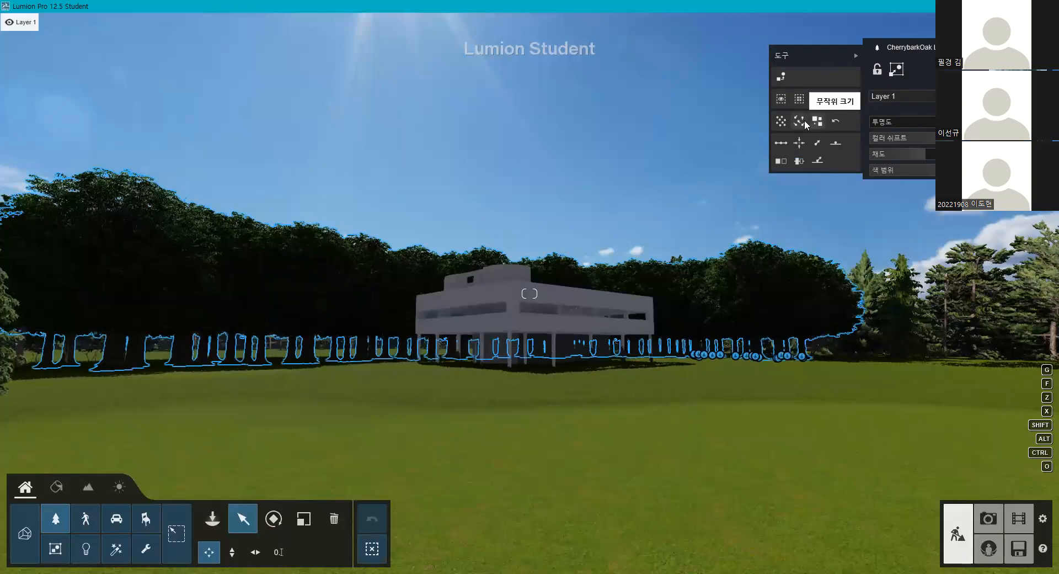
pyautogui.click(815, 123)
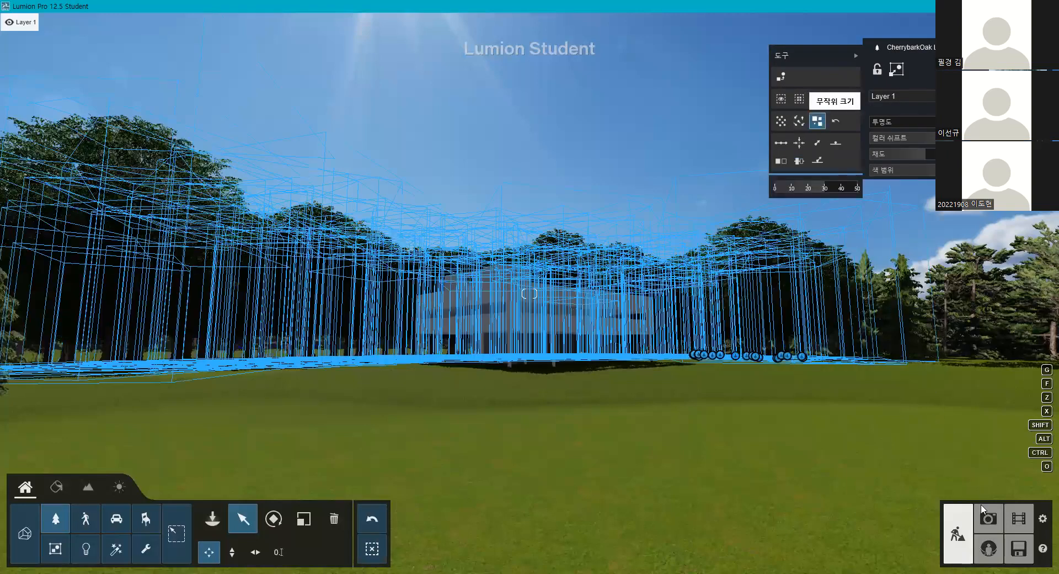
pyautogui.click(988, 519)
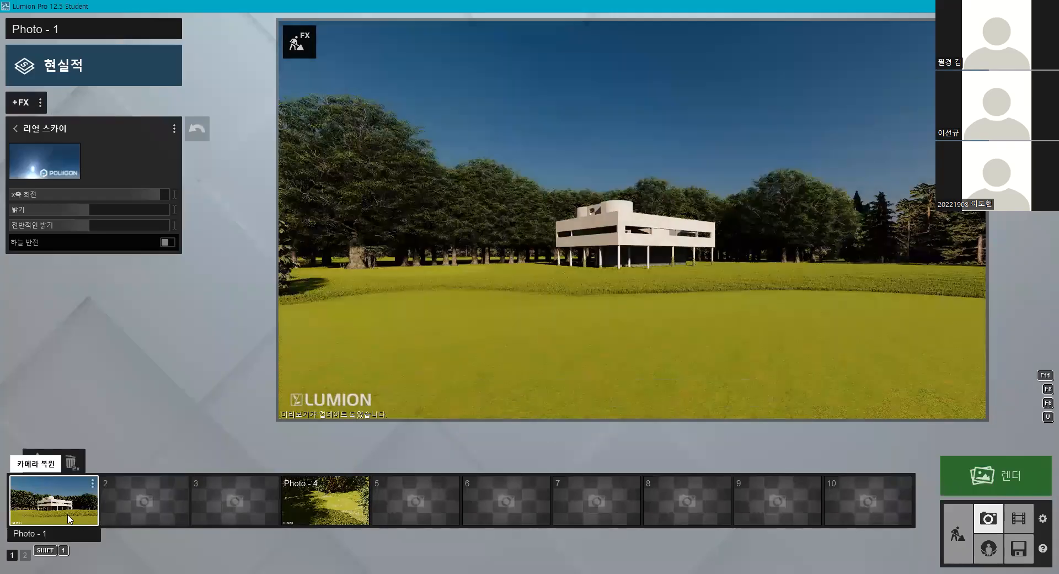
pyautogui.scroll(3, 621, 270)
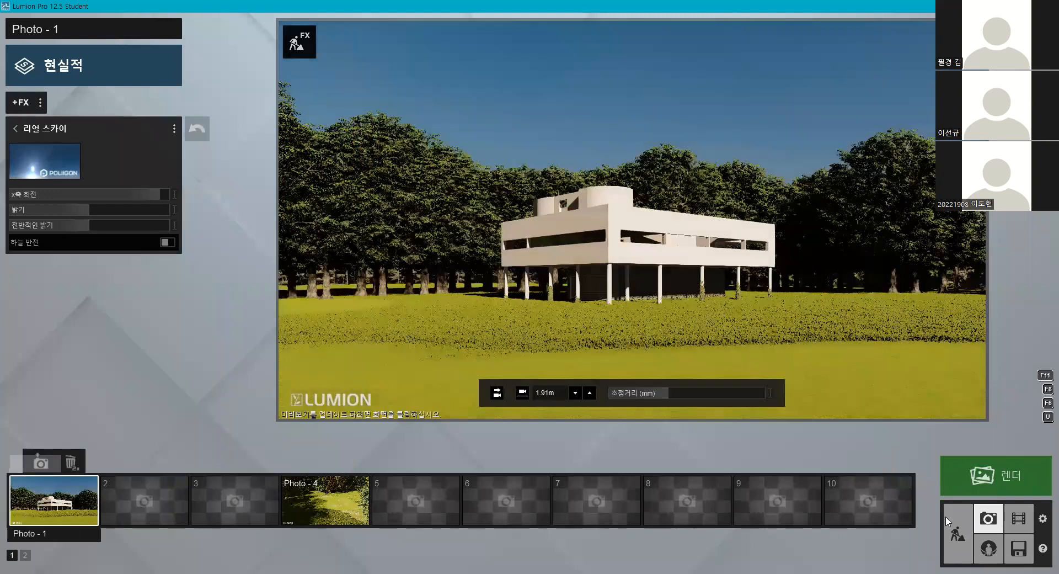
# - Plant a different Cherrybark oak variant in the foreground so its branches frame the villa, and update the Photo - 1 preview
pyautogui.click(947, 518)
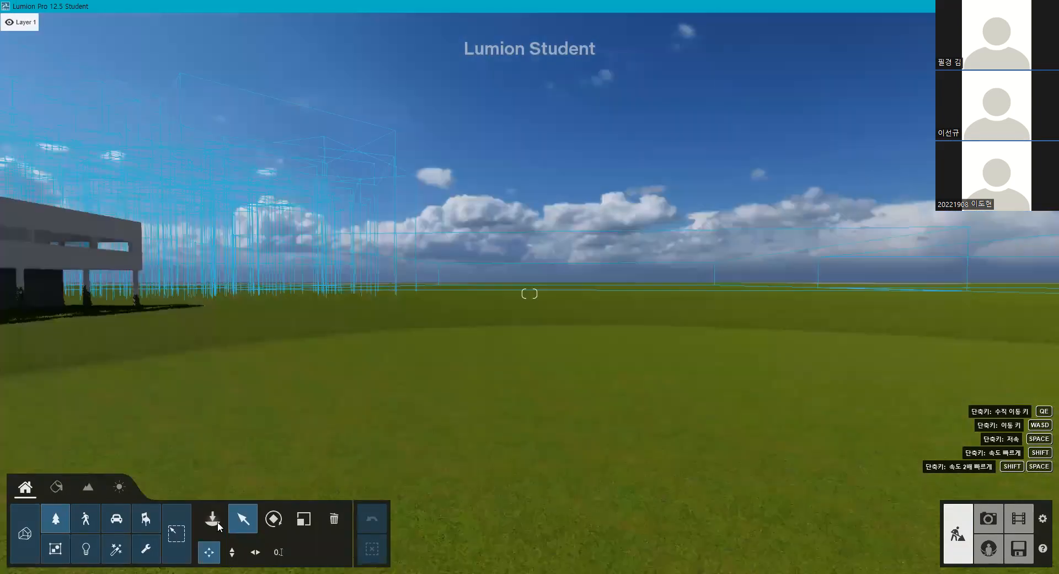
pyautogui.click(213, 518)
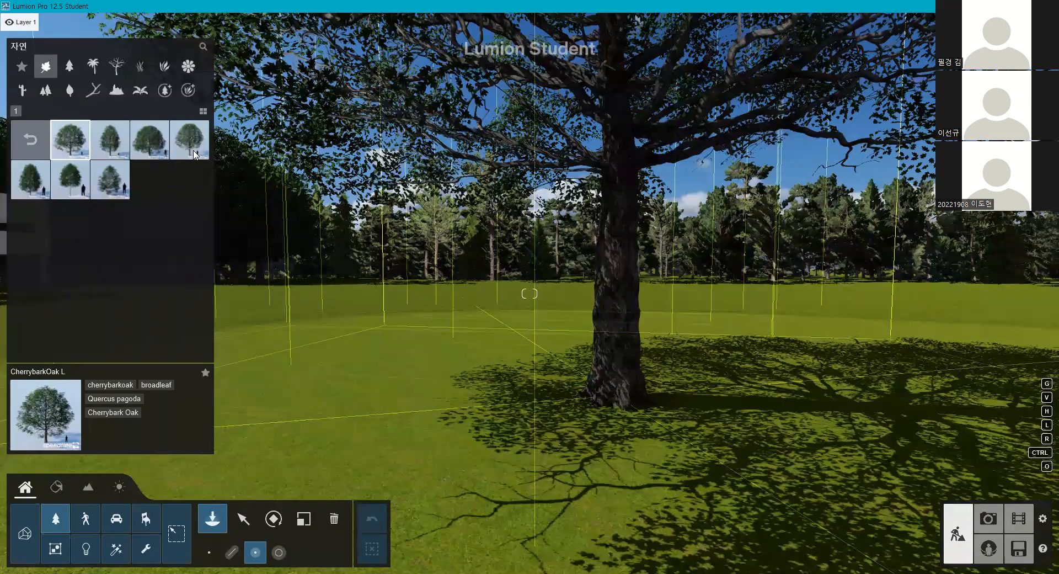
pyautogui.click(190, 139)
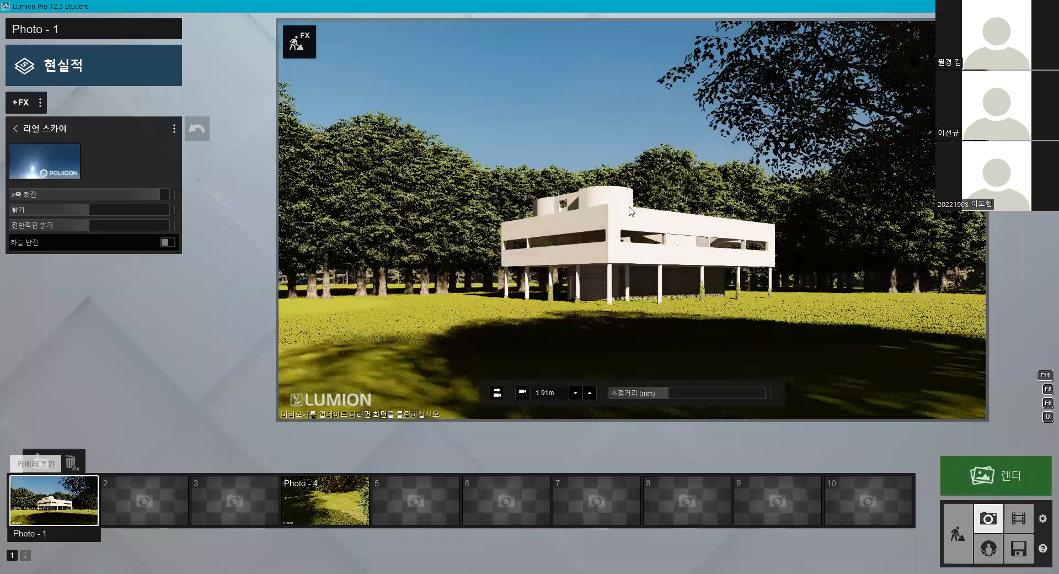
pyautogui.click(631, 212)
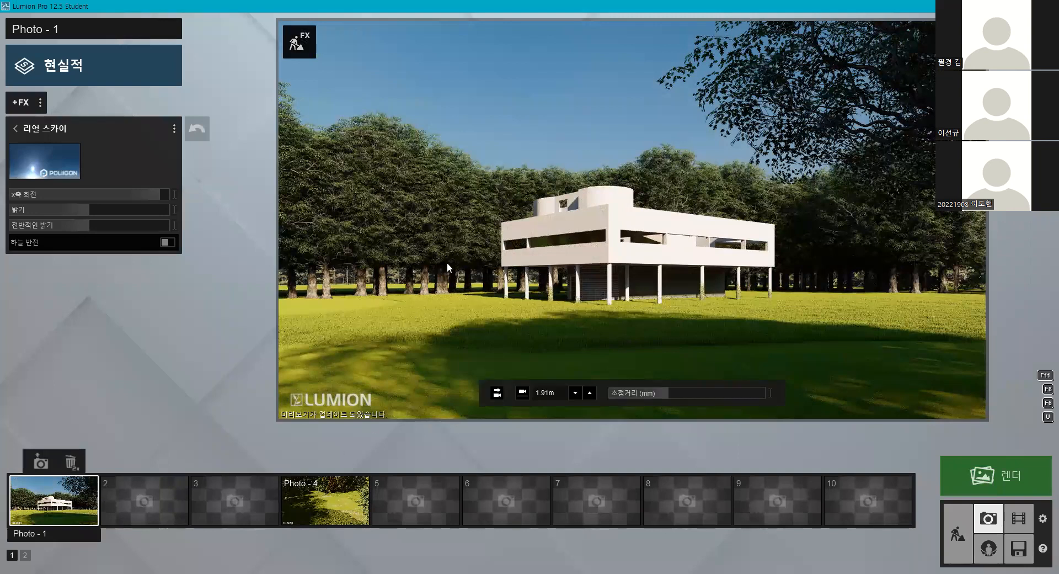
# - Save the current villa view as a new camera in the empty Photo - 2 slot
pyautogui.moveTo(178, 509)
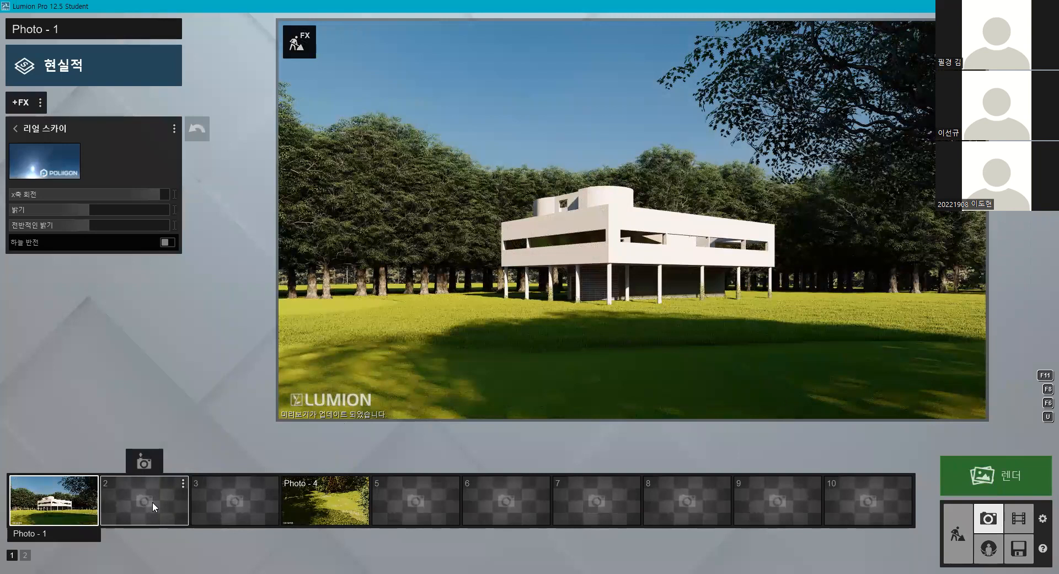
pyautogui.click(145, 469)
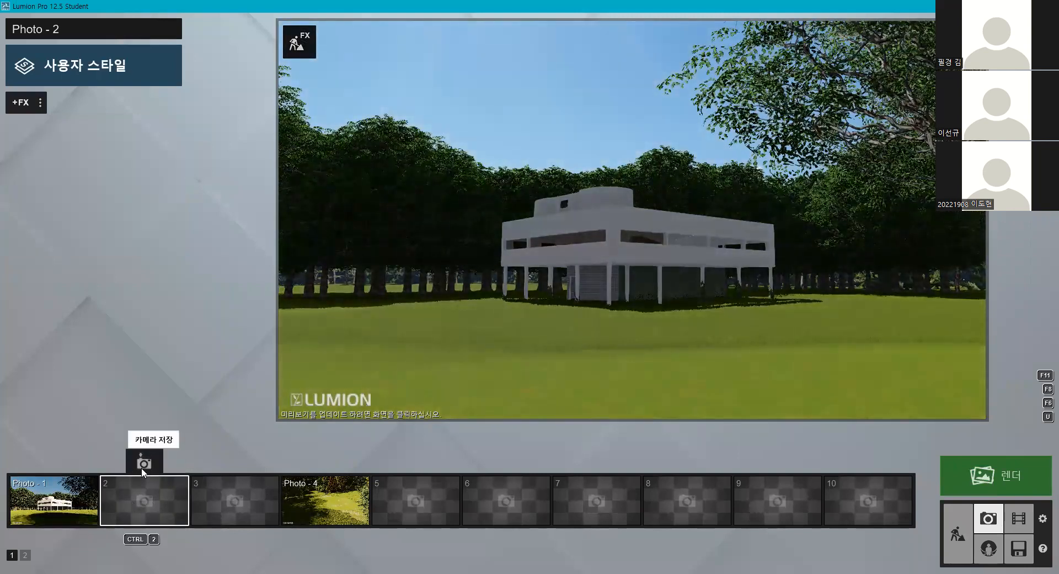
pyautogui.click(143, 469)
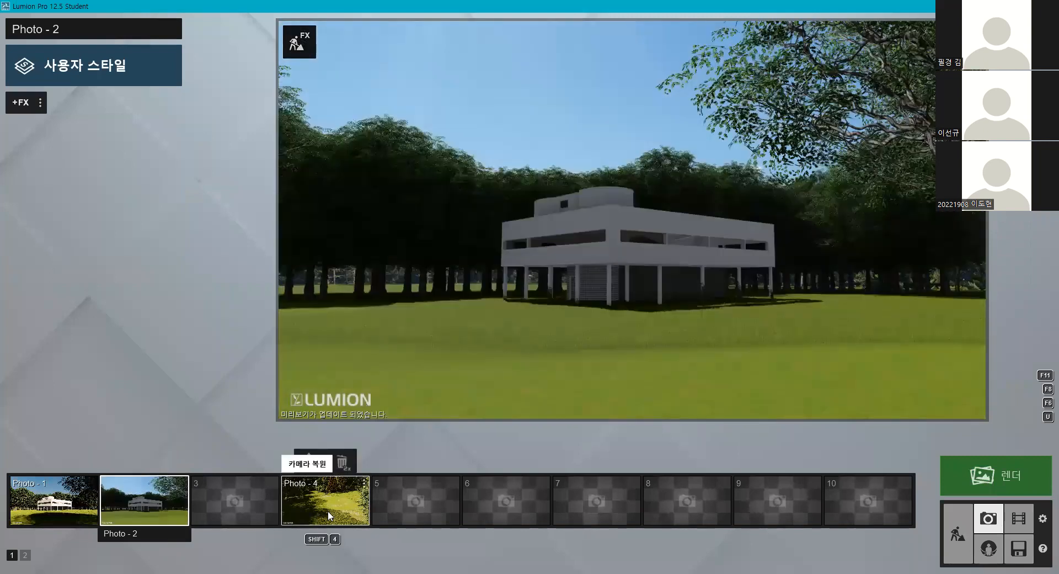
# - Open Photo - 4, update its preview and copy its effect list
pyautogui.click(328, 511)
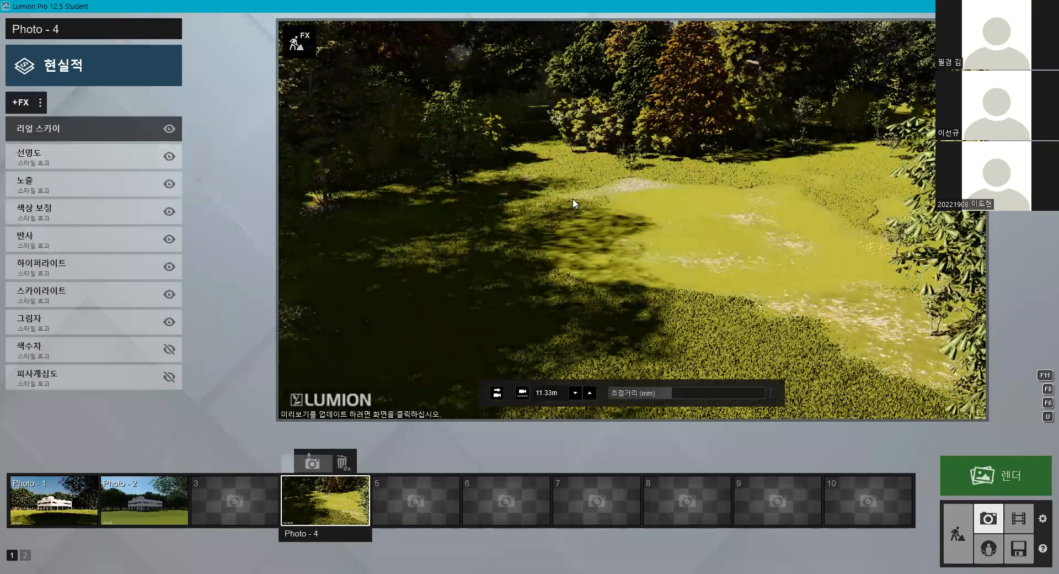
pyautogui.click(572, 199)
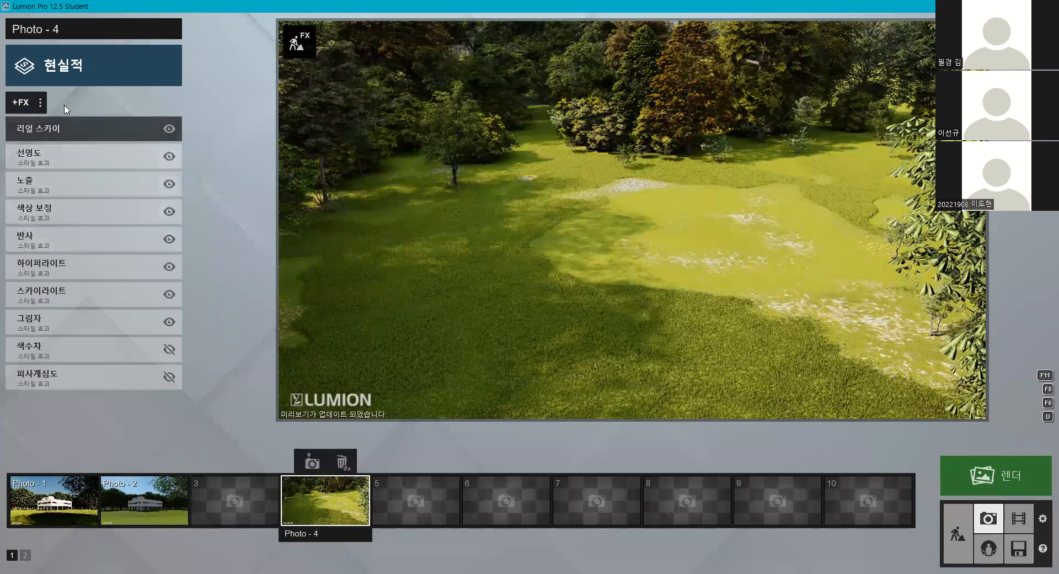
pyautogui.click(40, 103)
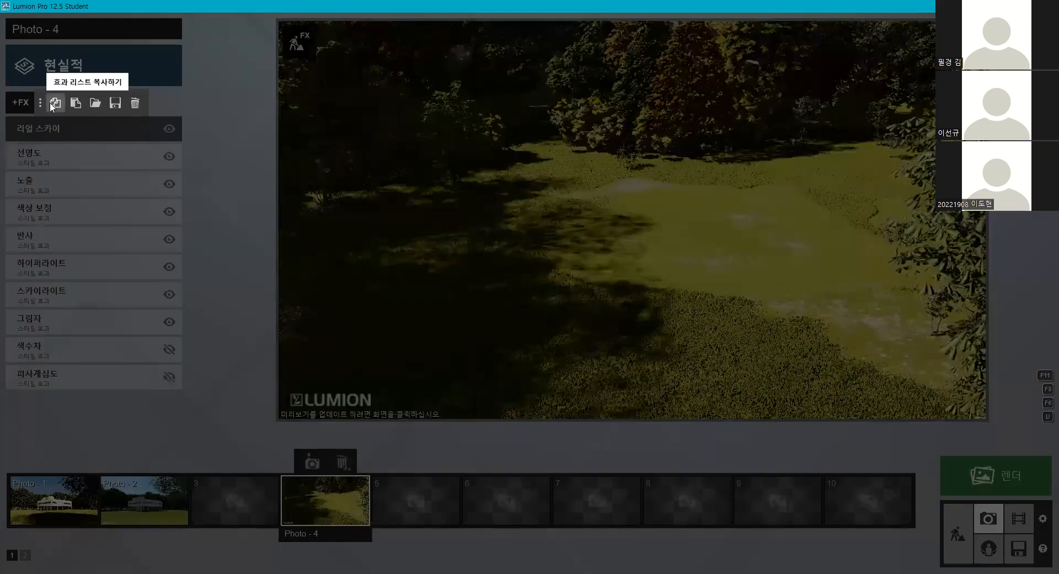
pyautogui.click(308, 499)
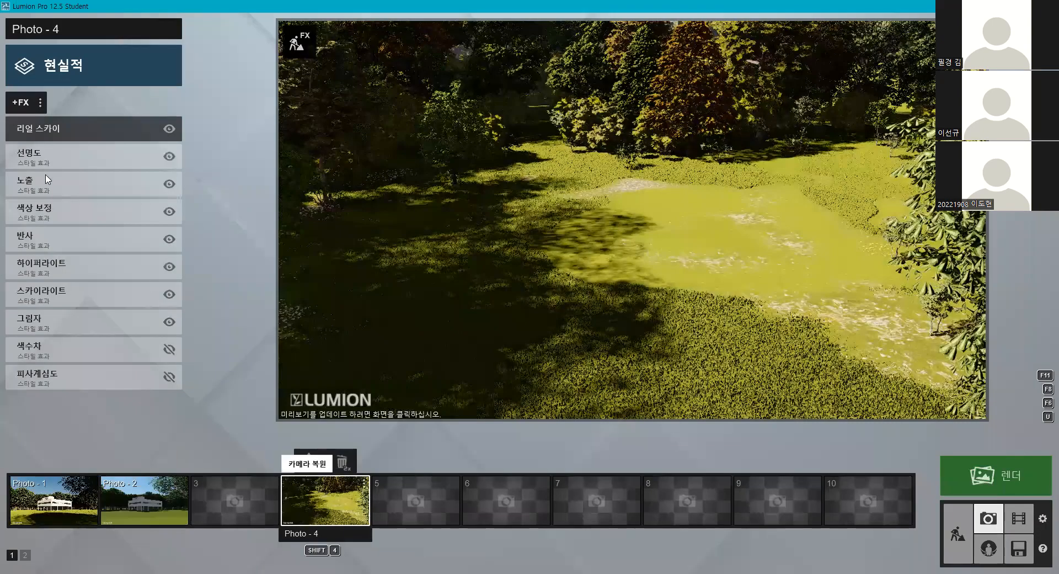
pyautogui.click(40, 103)
pyautogui.click(60, 102)
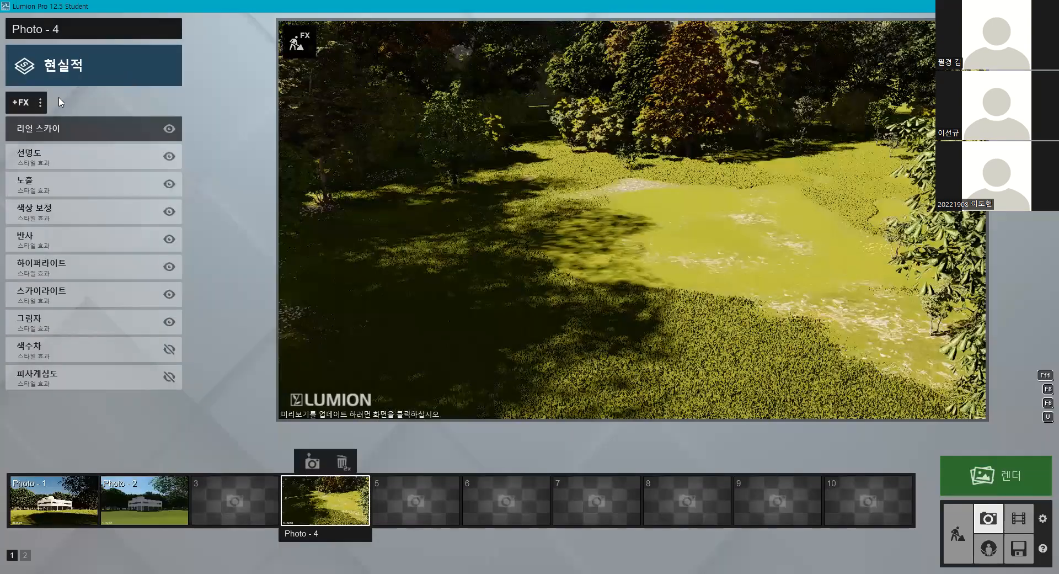
# - Paste the copied effect list into Photo - 2
pyautogui.click(143, 499)
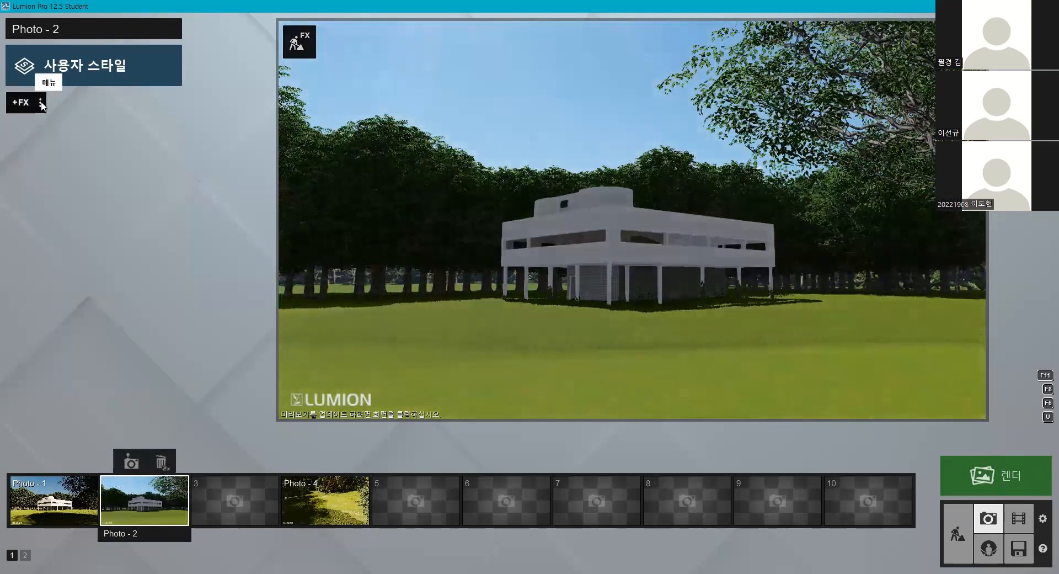
pyautogui.click(41, 103)
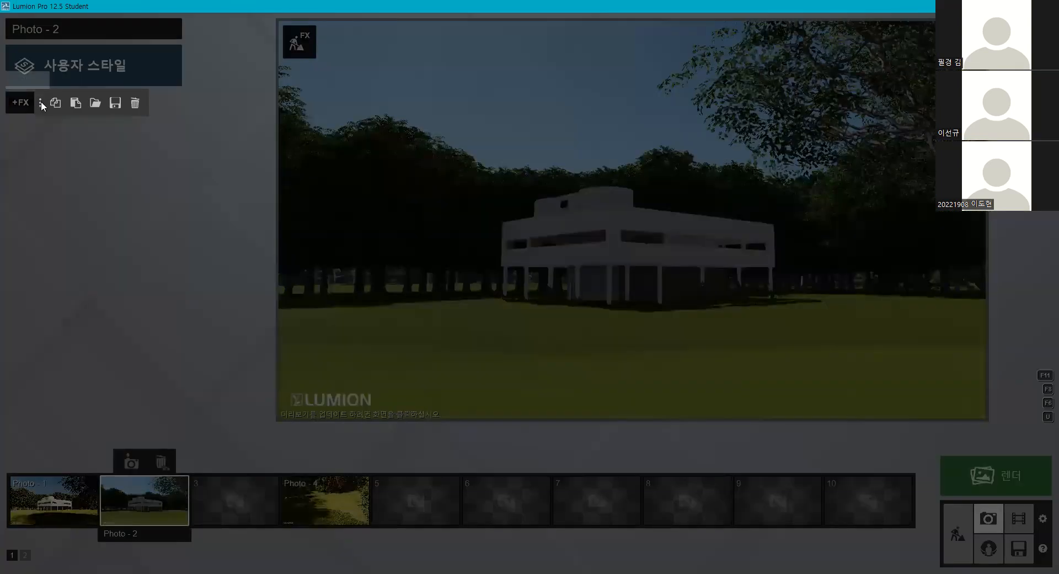
pyautogui.click(76, 103)
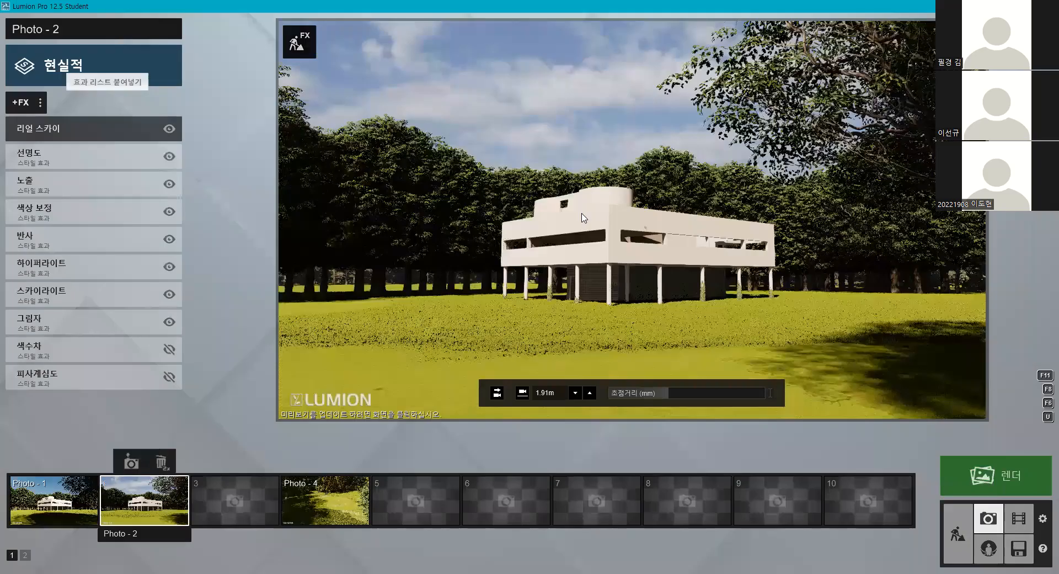
# - Compare Photo - 2 with Photo - 1 and add the two-point perspective (2점 투시) effect to Photo - 2
pyautogui.click(76, 515)
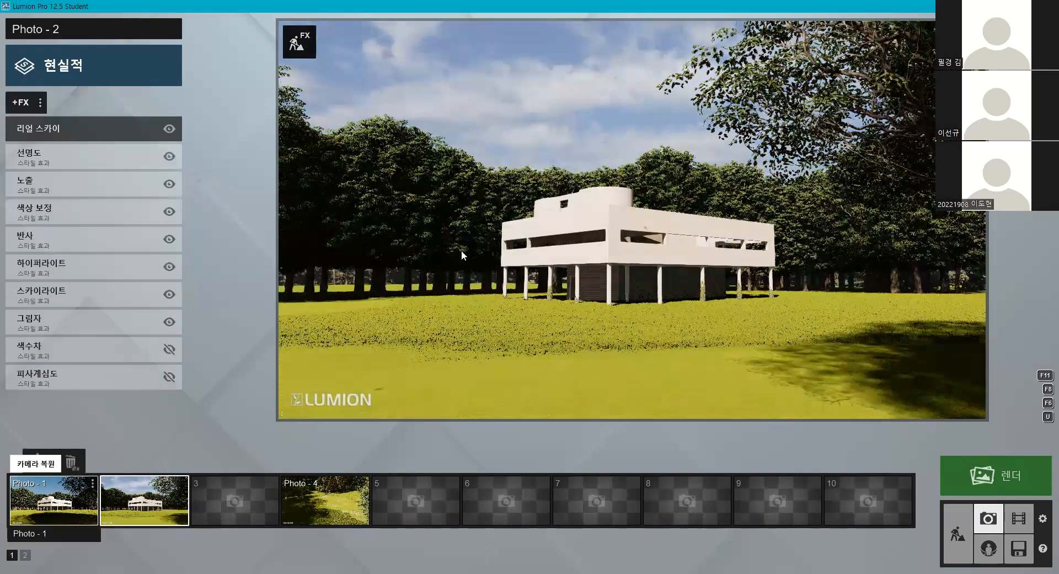
pyautogui.click(140, 491)
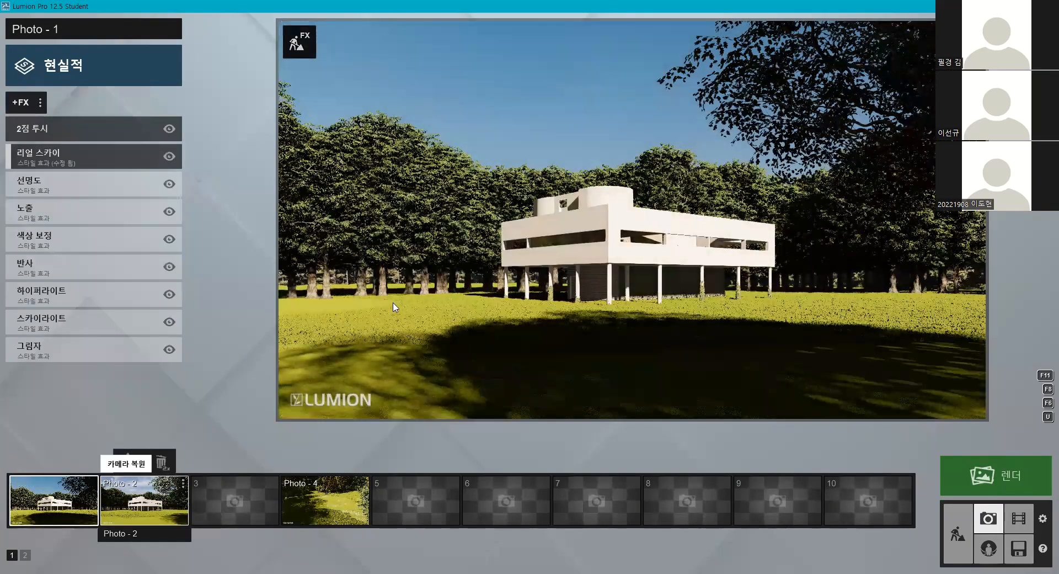
pyautogui.click(21, 102)
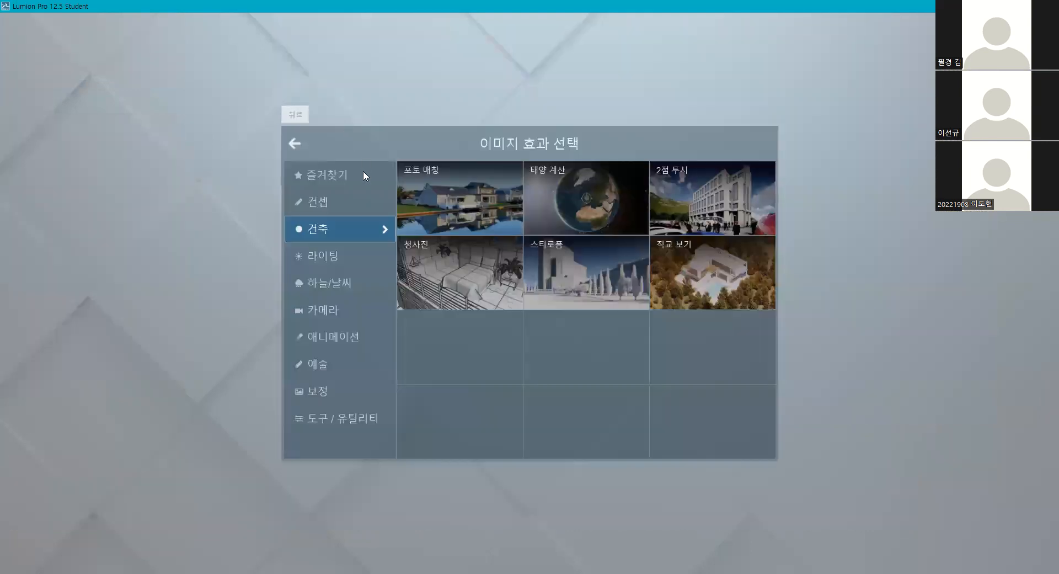
pyautogui.click(666, 197)
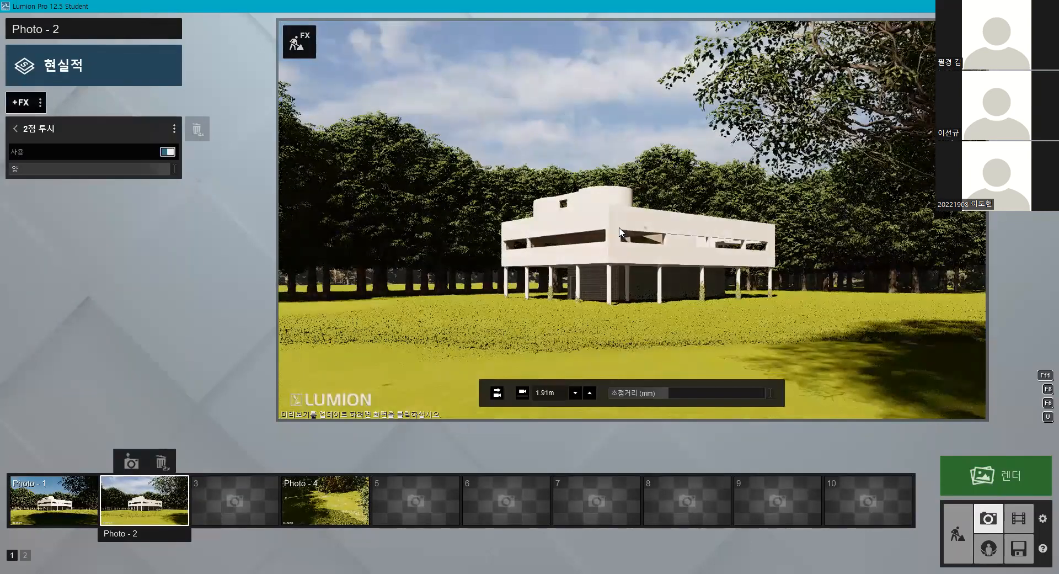
# - Compare Photo - 2 with Photo - 1 and reduce the x-axis rotation (x축 회전) of Photo - 2's Real Sky (리얼 스카이) effect
pyautogui.click(77, 500)
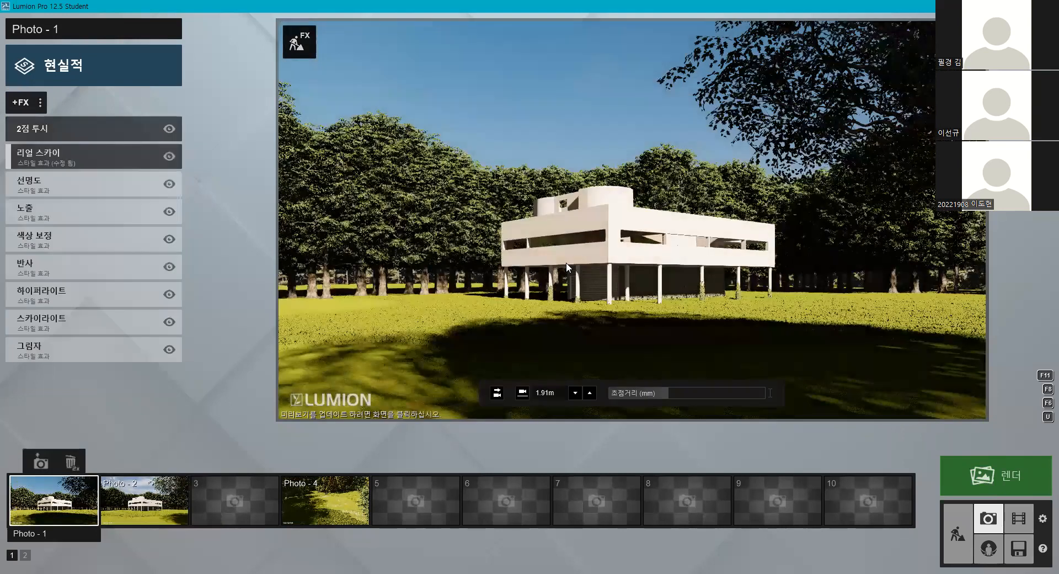
pyautogui.click(133, 496)
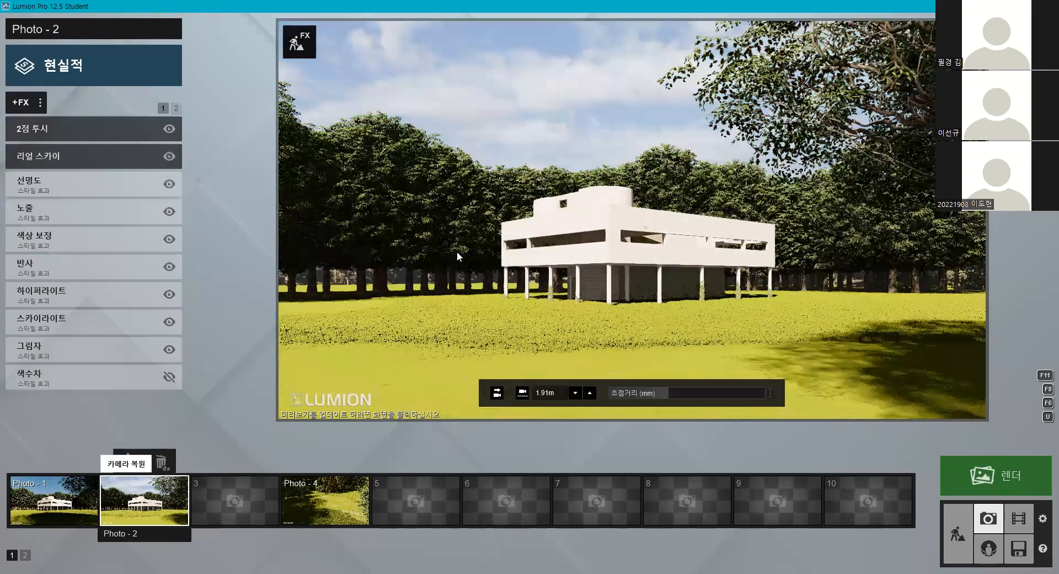
pyautogui.click(49, 154)
pyautogui.moveTo(81, 196); pyautogui.dragTo(43, 195)
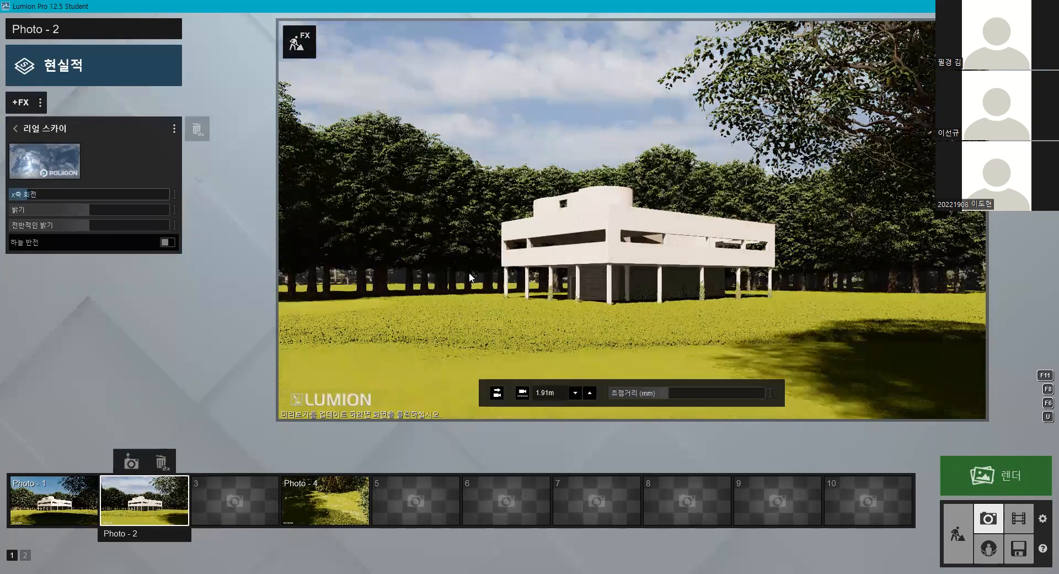
# - Open Photo - 1 and, in its reflection (반사) effect, add reflection planes on the villa's two visible window facades
pyautogui.click(53, 500)
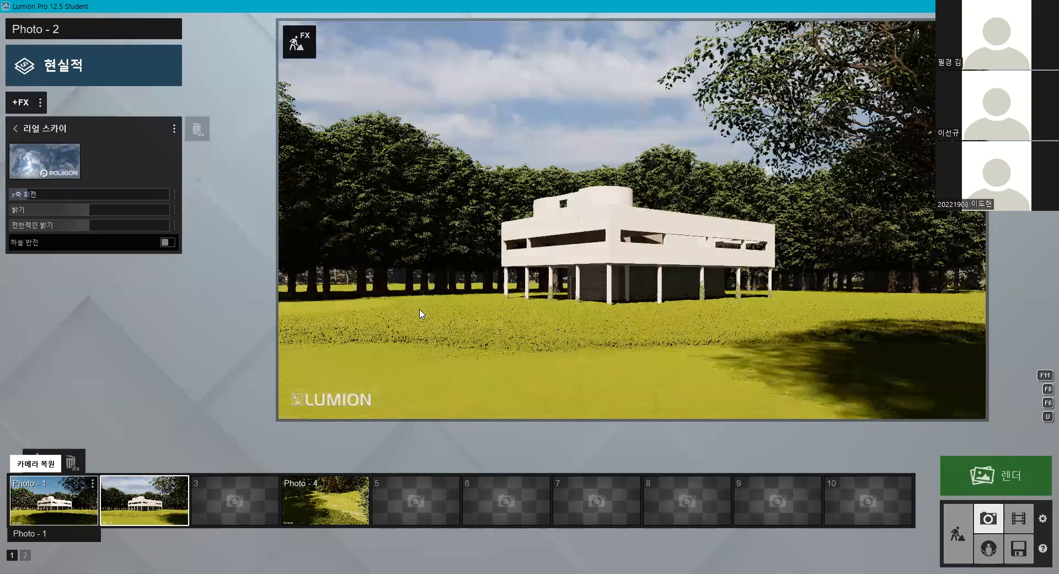
pyautogui.click(773, 245)
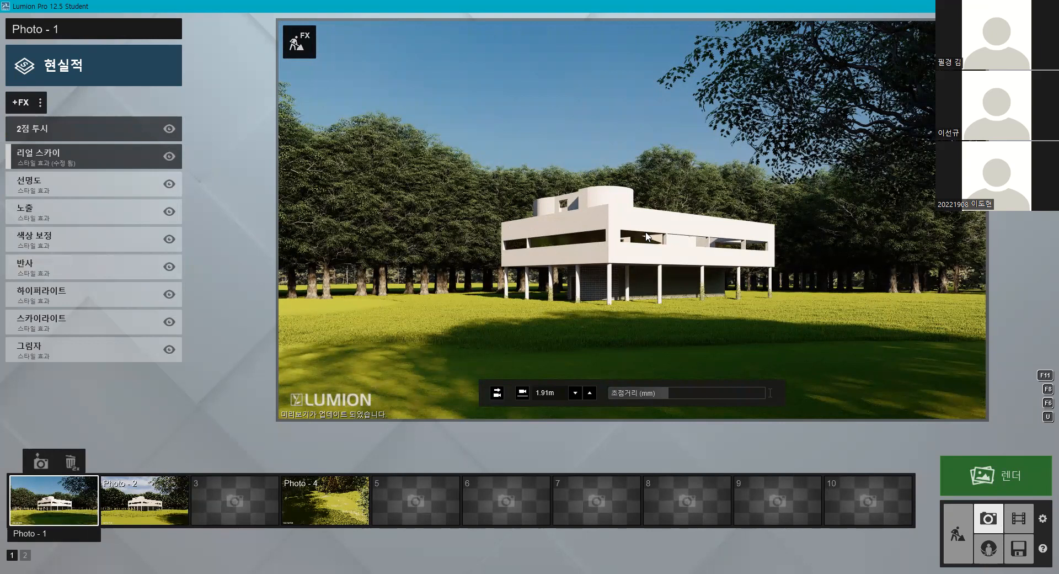
pyautogui.click(67, 266)
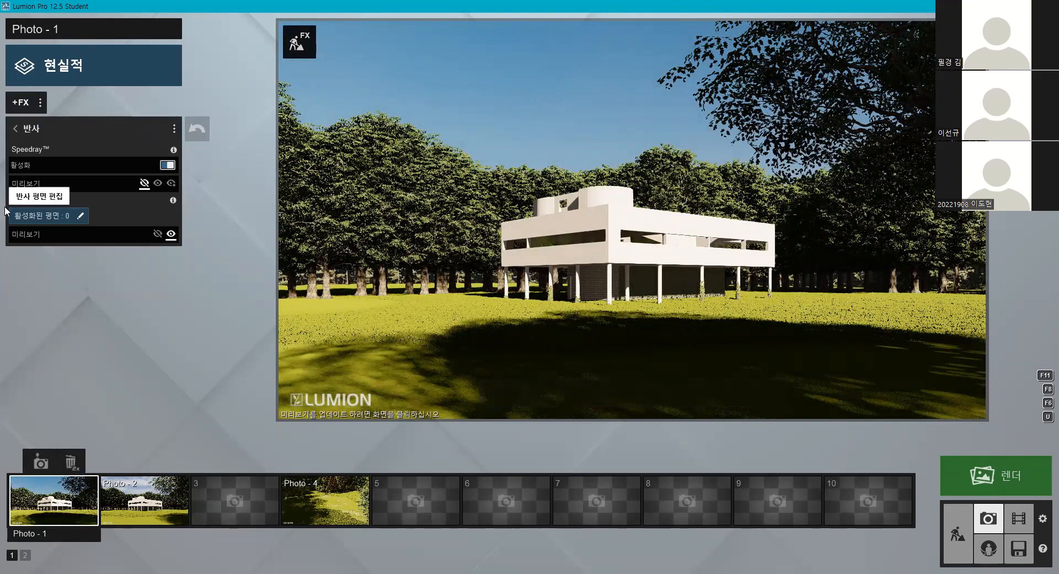
pyautogui.click(80, 217)
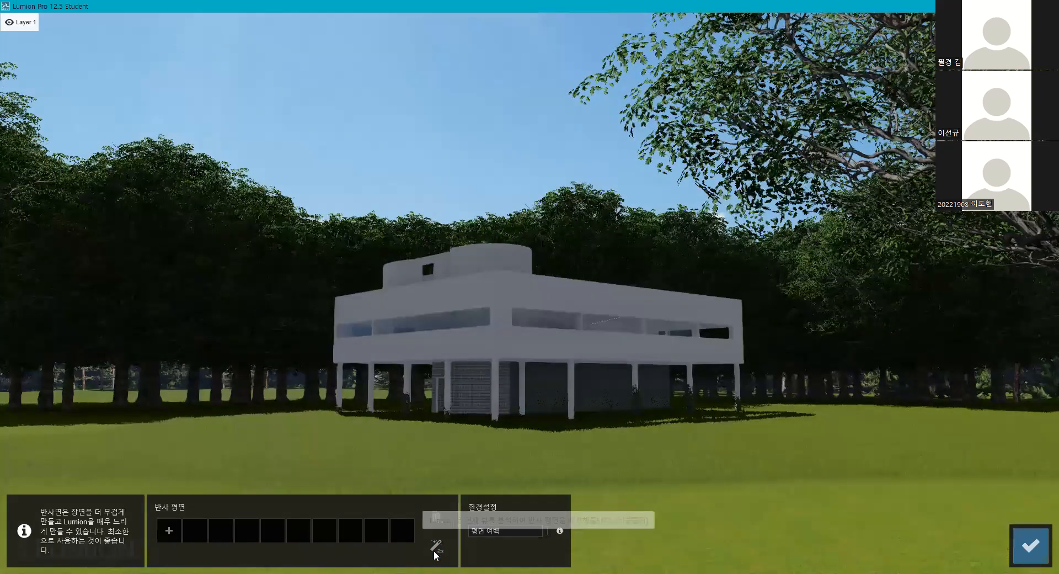
pyautogui.click(171, 532)
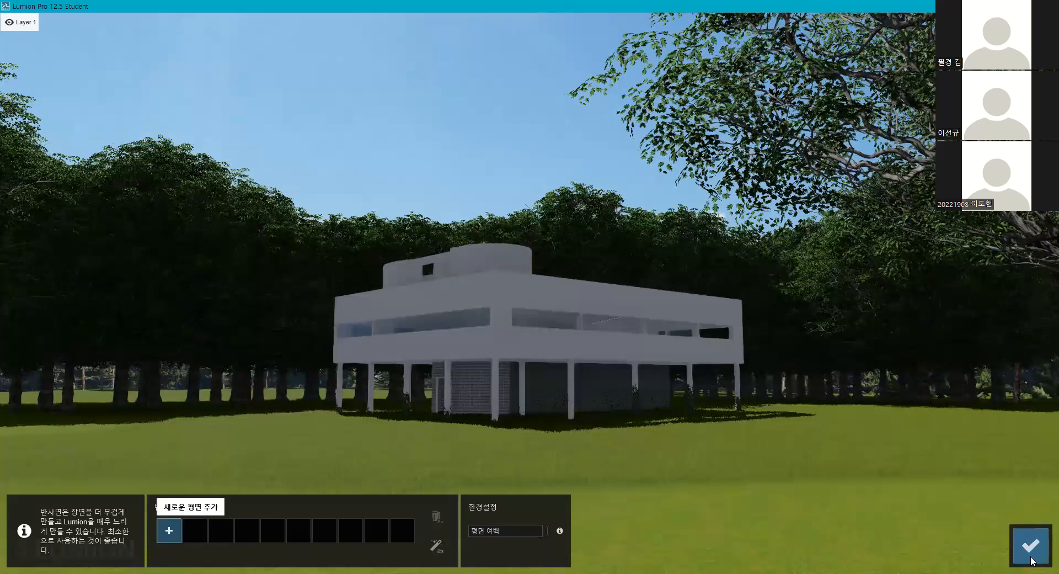
pyautogui.press('Escape')
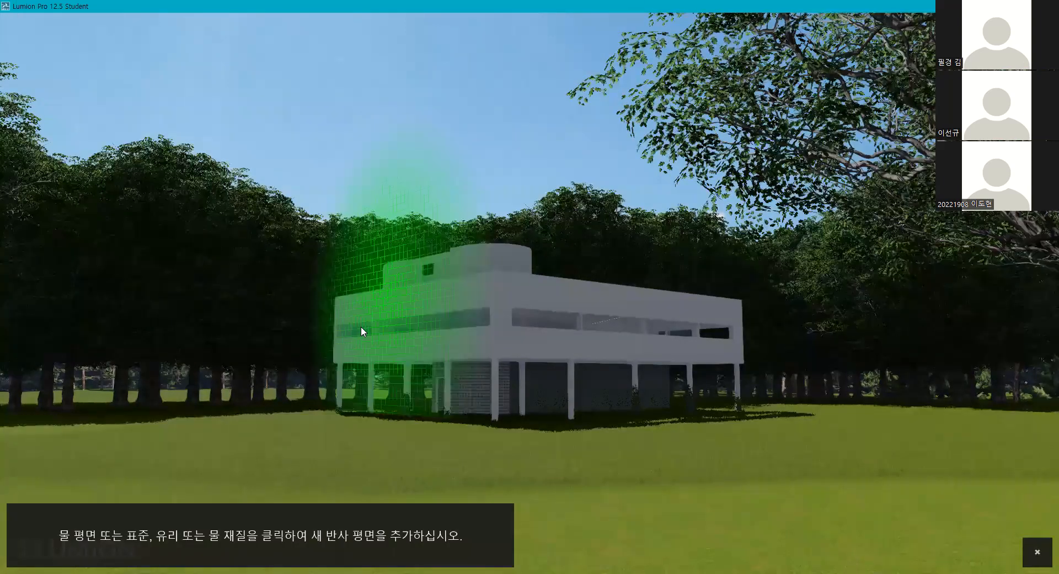
pyautogui.click(409, 283)
pyautogui.click(554, 322)
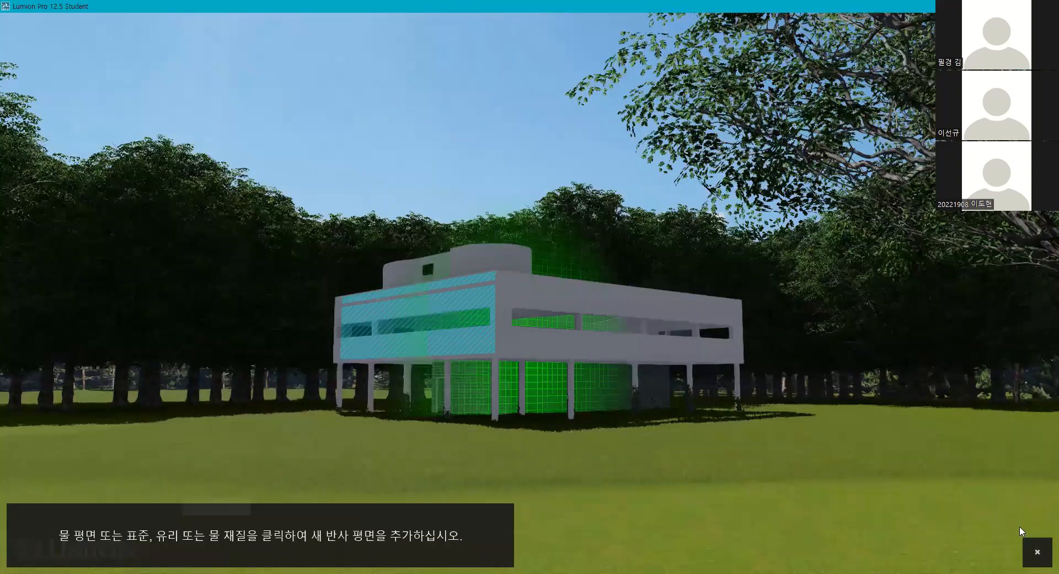
pyautogui.click(1021, 531)
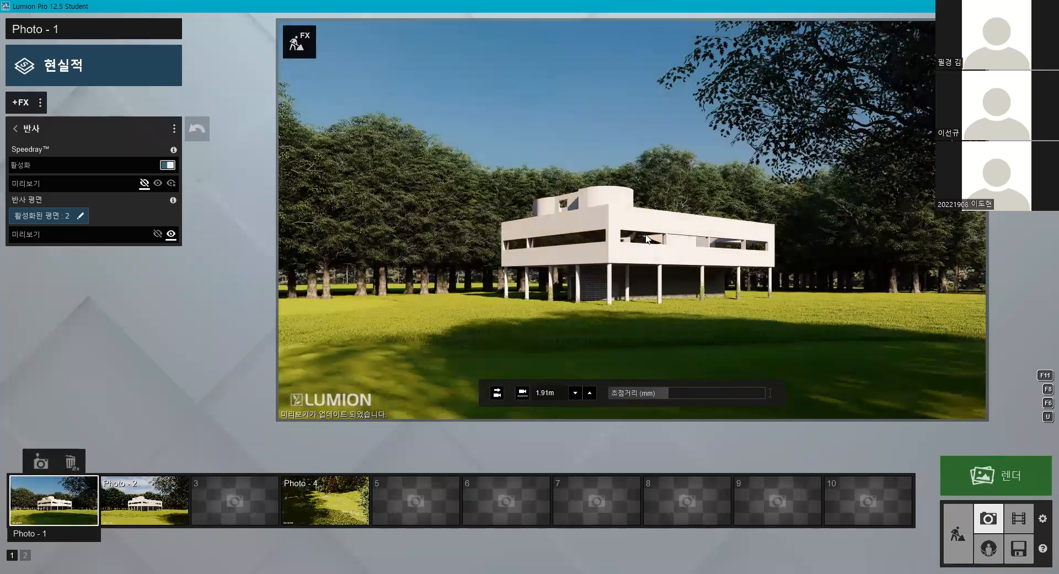
# - Inspect the villa's window reflections up close and return to the saved Photo - 1 view
pyautogui.scroll(4, 653, 260)
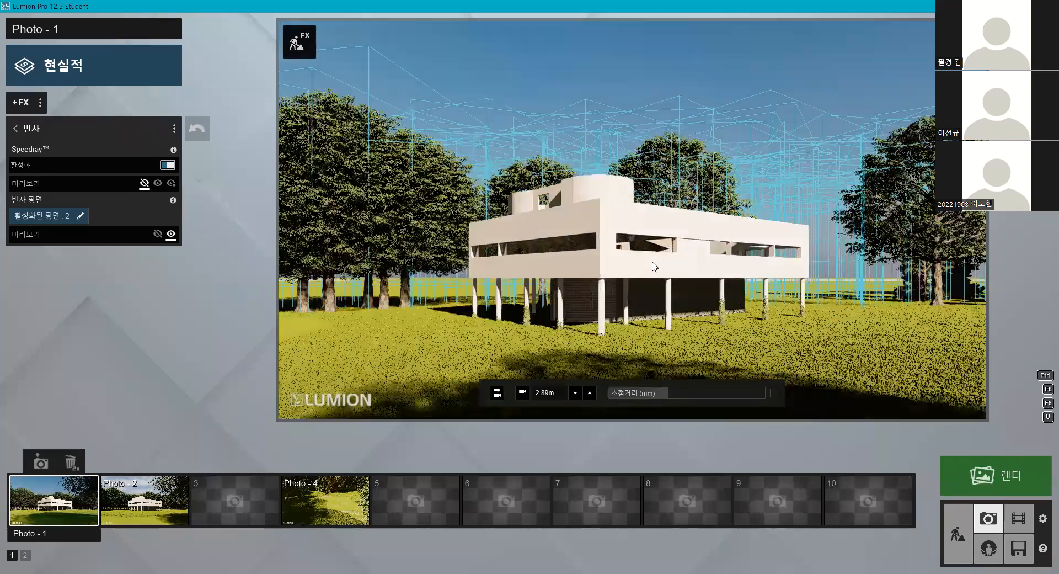
pyautogui.press('w')
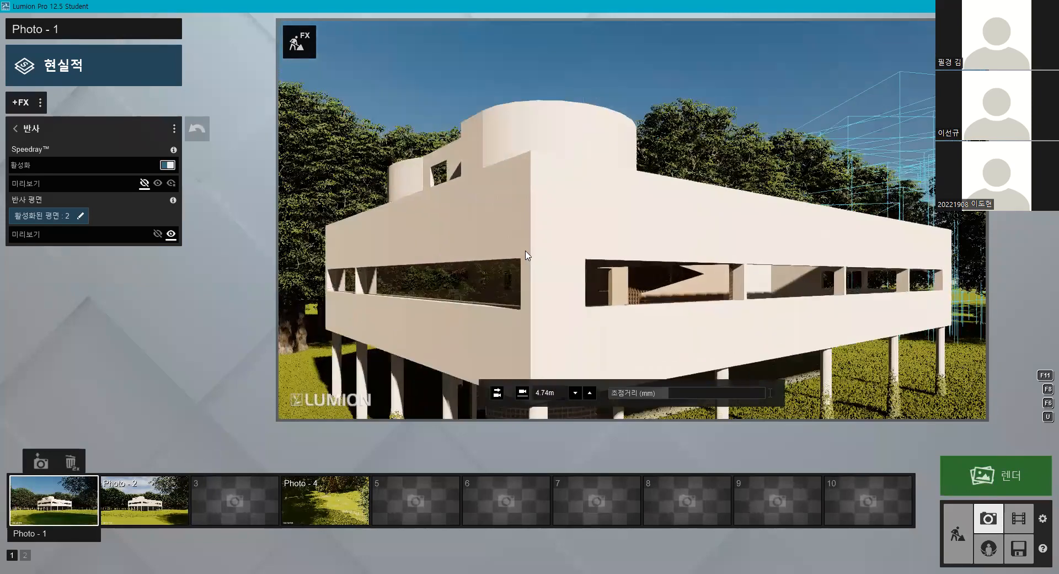
pyautogui.click(39, 491)
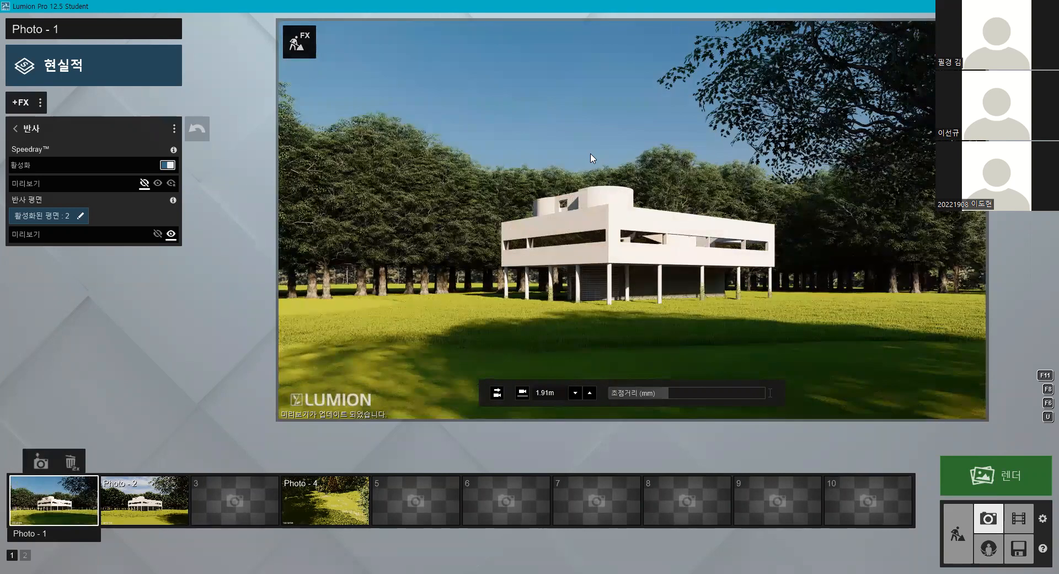
# - Reframe Photo - 1 from a lower viewpoint with more sky above the villa and save the camera
pyautogui.press('a')
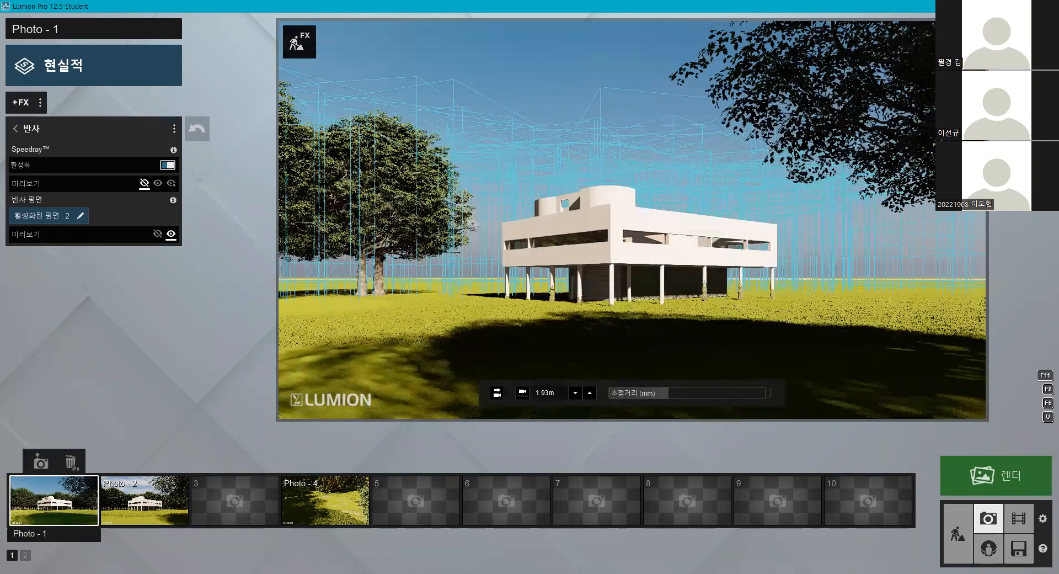
pyautogui.press('a')
pyautogui.press('e')
pyautogui.moveTo(605, 165); pyautogui.dragTo(600, 143, button='right')
pyautogui.press('q')
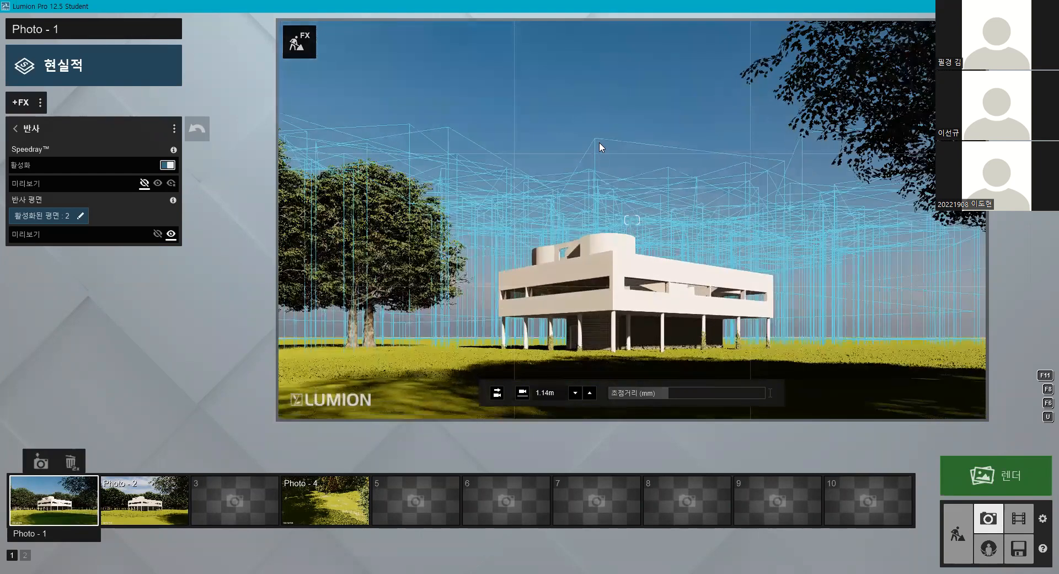
pyautogui.press('q')
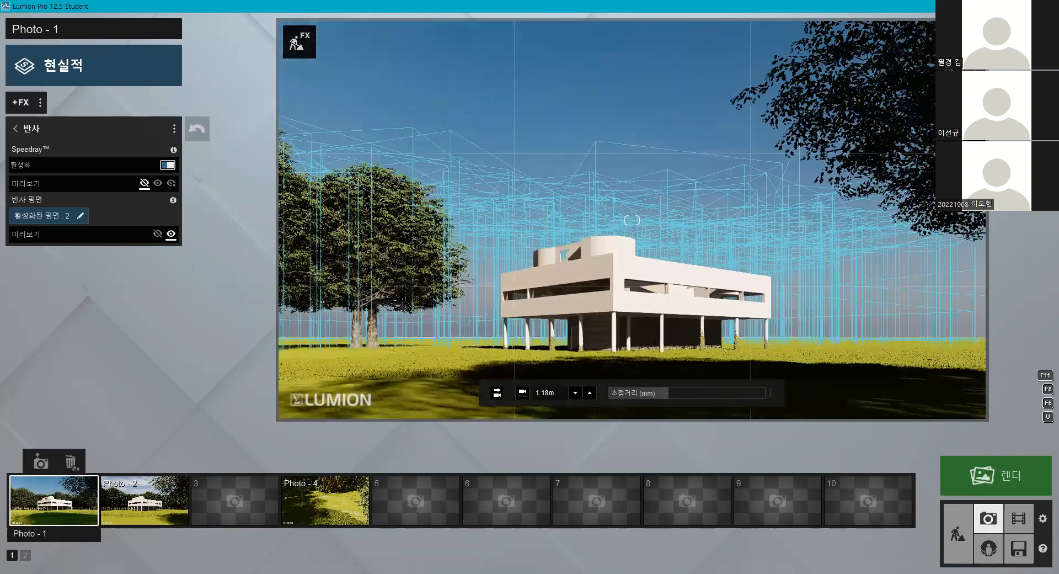
pyautogui.press('e')
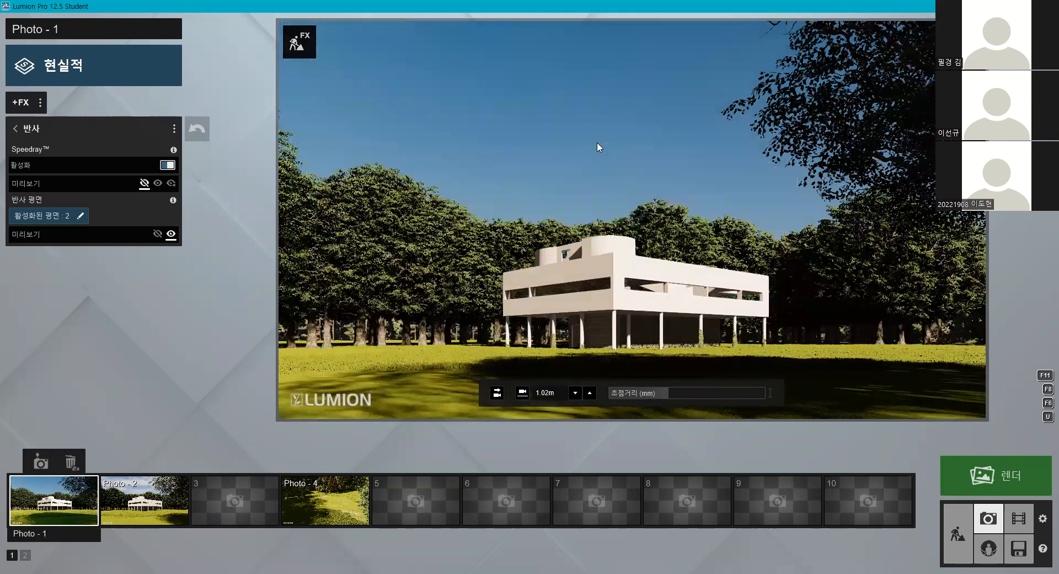
pyautogui.press('e')
pyautogui.moveTo(587, 229); pyautogui.dragTo(163, 407, button='right')
pyautogui.moveTo(478, 287); pyautogui.dragTo(495, 284, button='right')
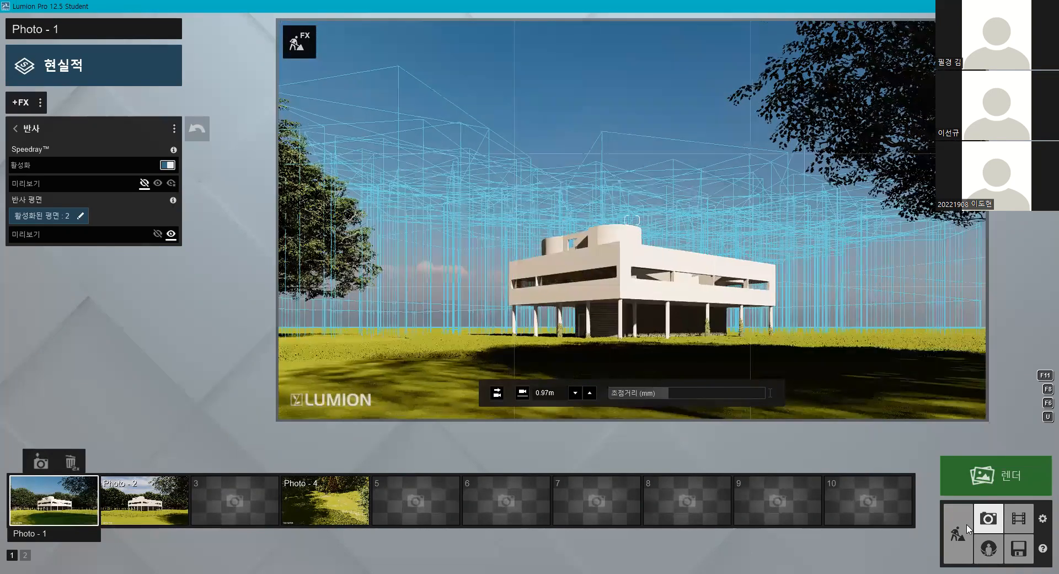
pyautogui.click(41, 462)
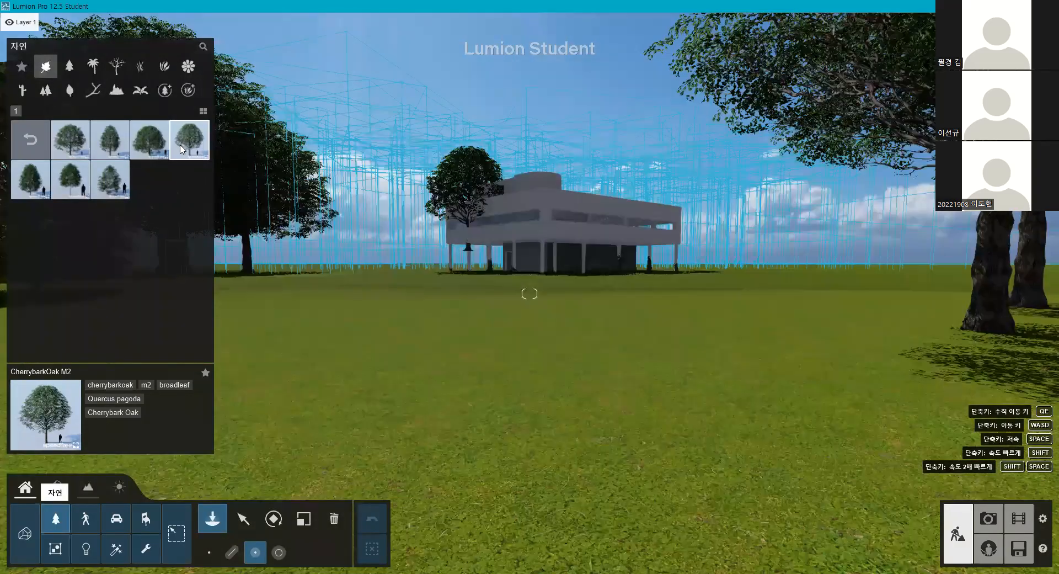
# - In build mode, browse the people and animals (사람과 동물) library through 3D men, static 3D people, silhouettes and 2D people
pyautogui.click(86, 519)
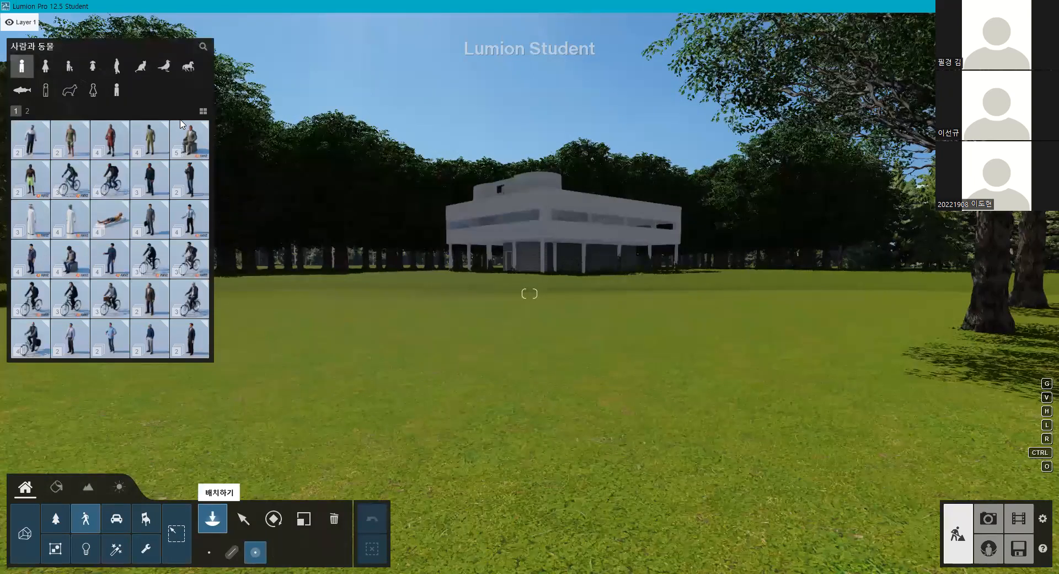
pyautogui.moveTo(173, 148)
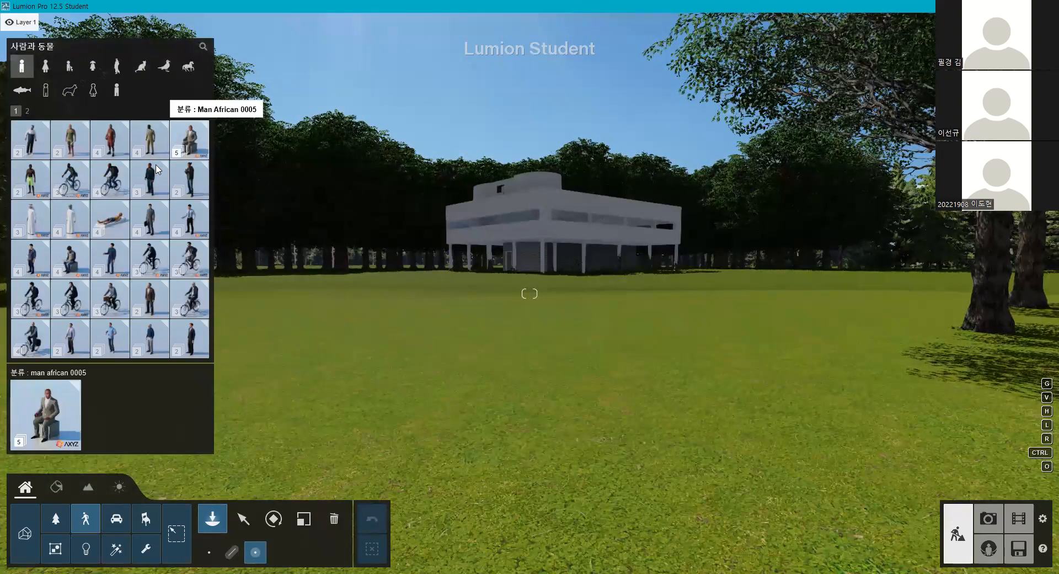
pyautogui.click(27, 111)
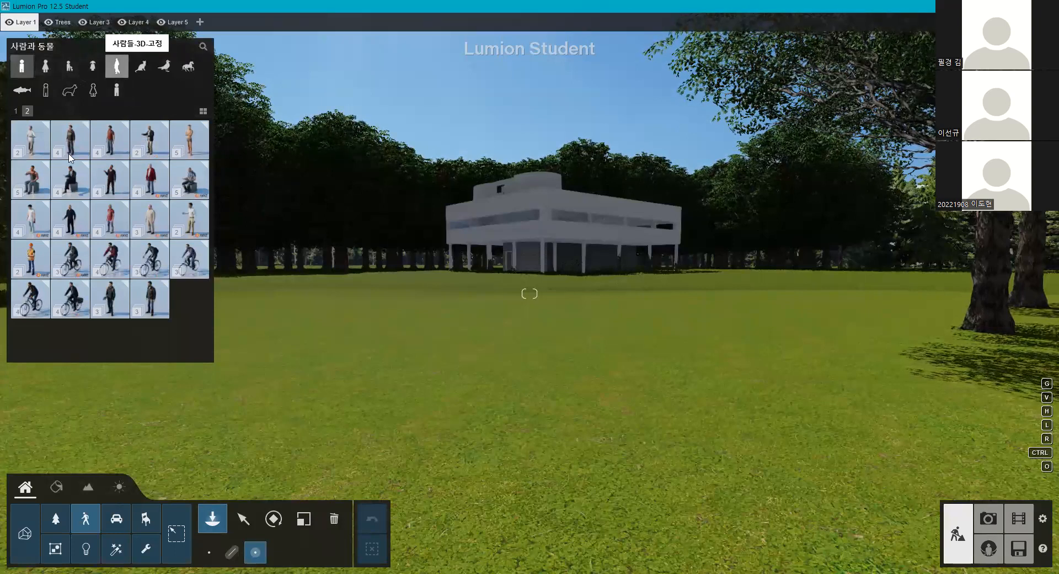
pyautogui.click(117, 67)
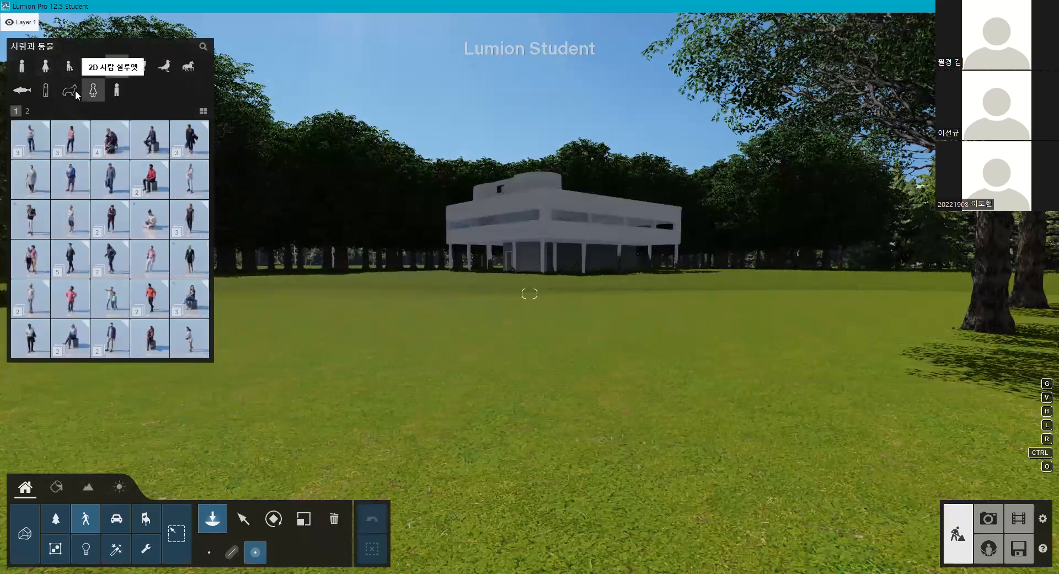
pyautogui.click(92, 90)
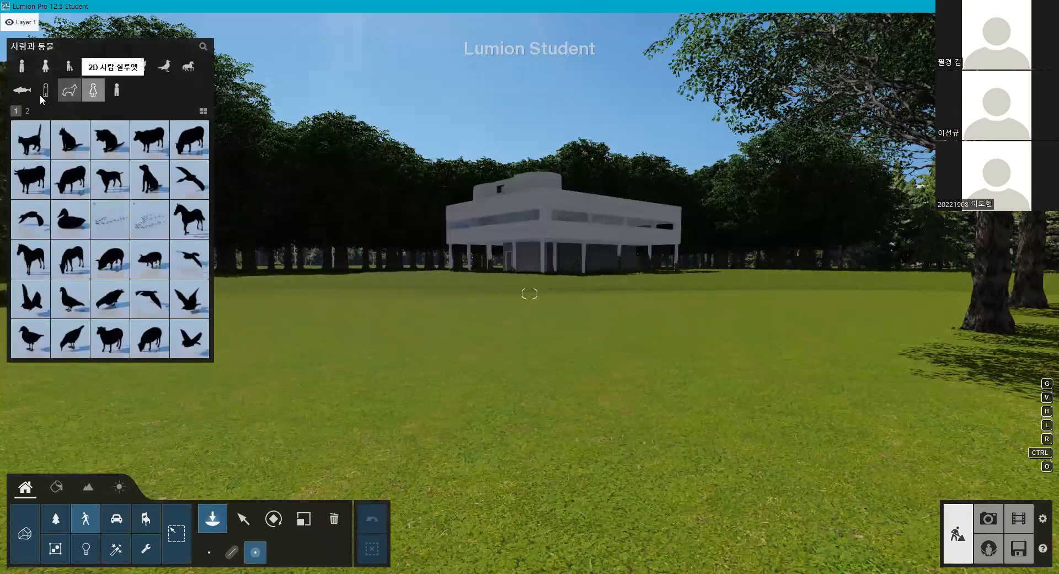
pyautogui.click(116, 91)
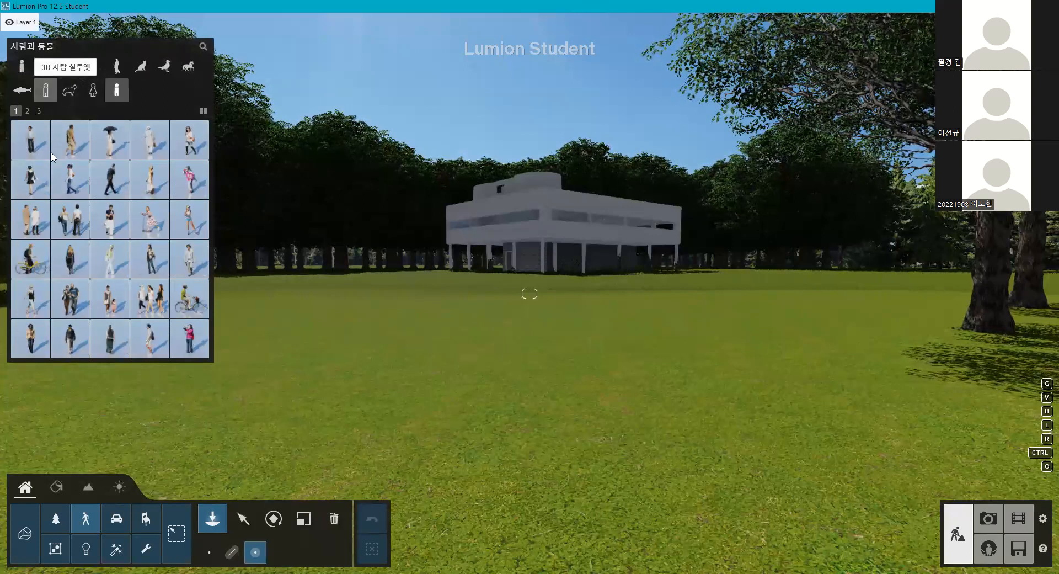
# - Try out the walking 2D man People2D H African 0002 and check the marine life and 3D boy (남자아이 3D) categories
pyautogui.click(70, 139)
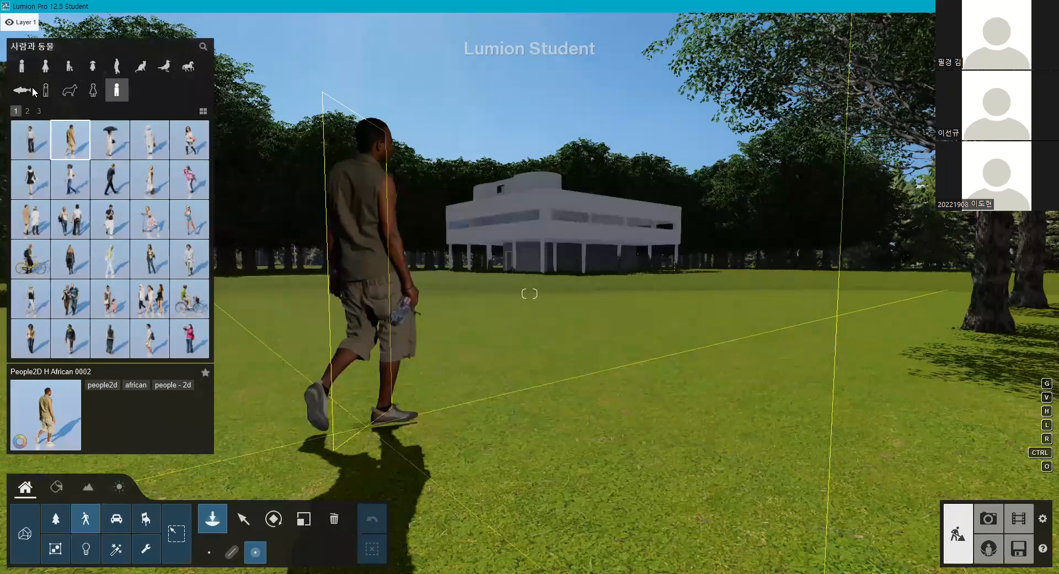
pyautogui.click(46, 90)
pyautogui.click(22, 89)
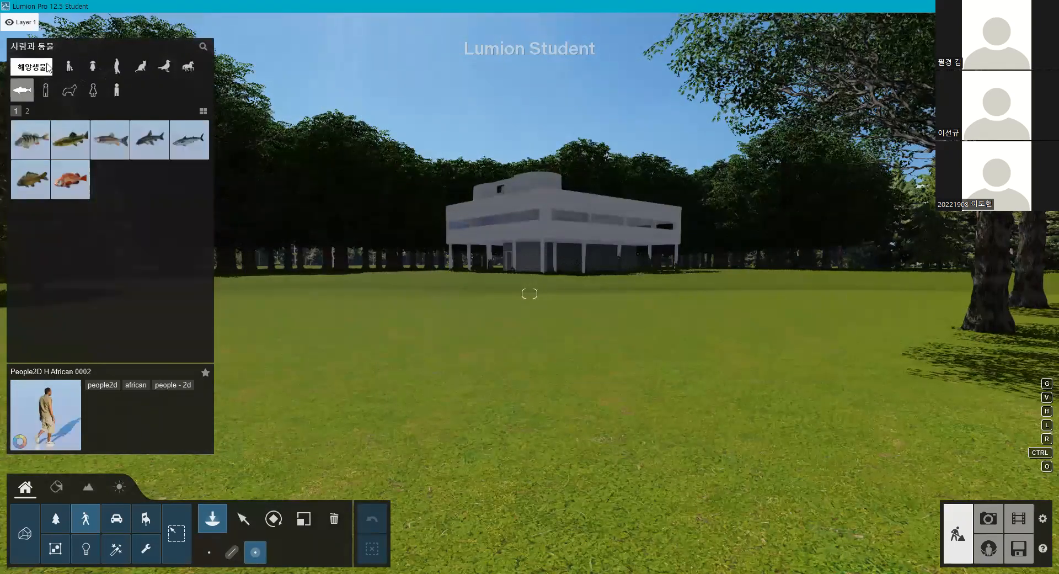
pyautogui.click(116, 90)
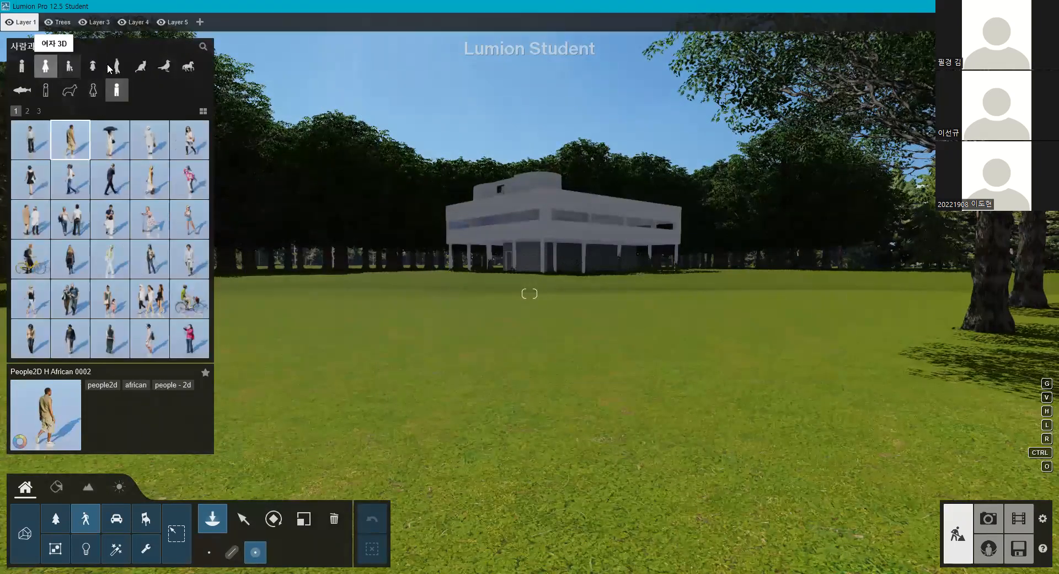
pyautogui.click(69, 66)
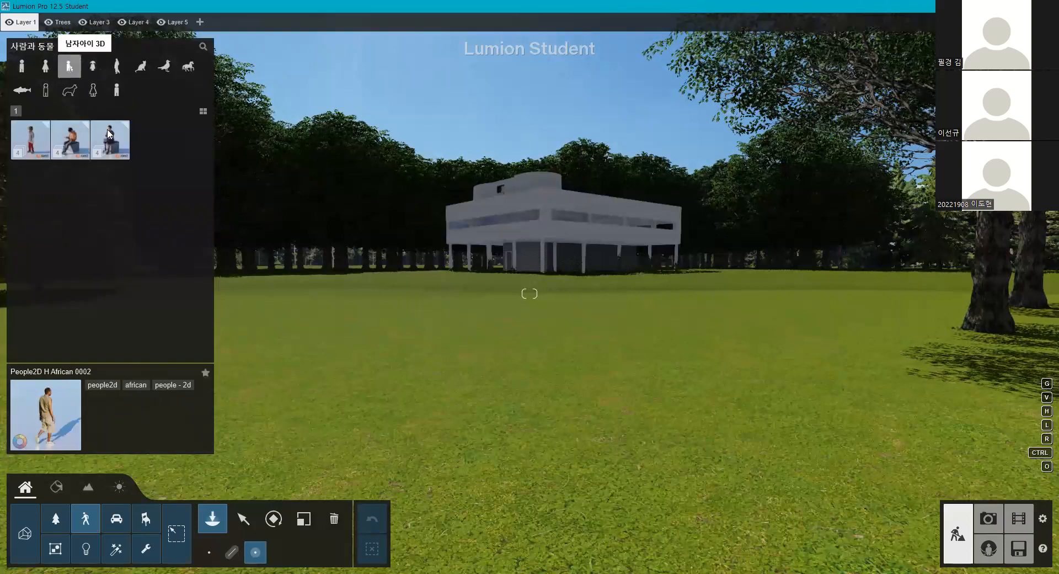
# - Choose the seated woman Diana 001 from the static 3D people and place a scattered group of her on the lawn before the villa
pyautogui.click(116, 66)
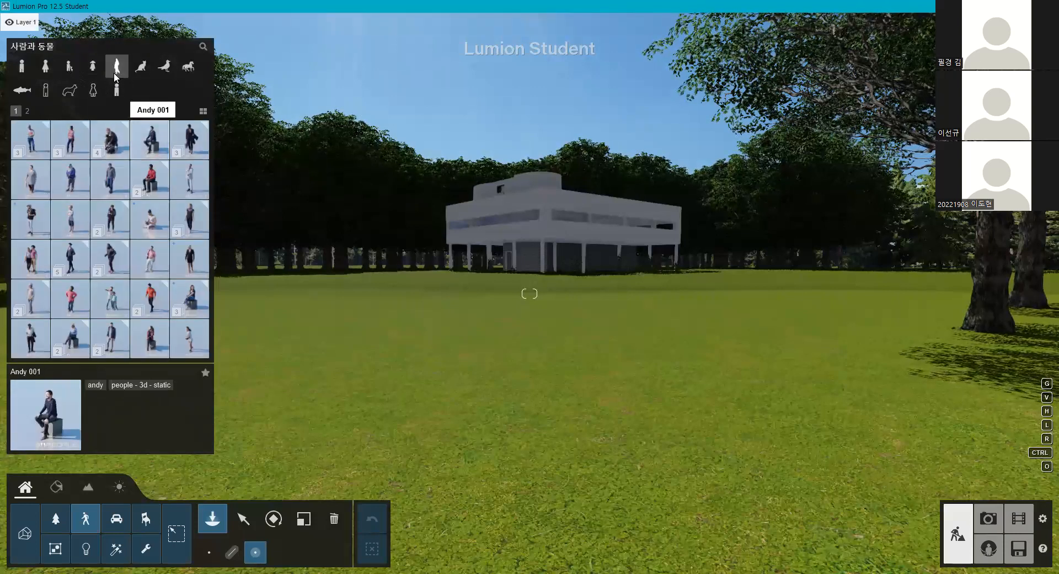
pyautogui.click(116, 97)
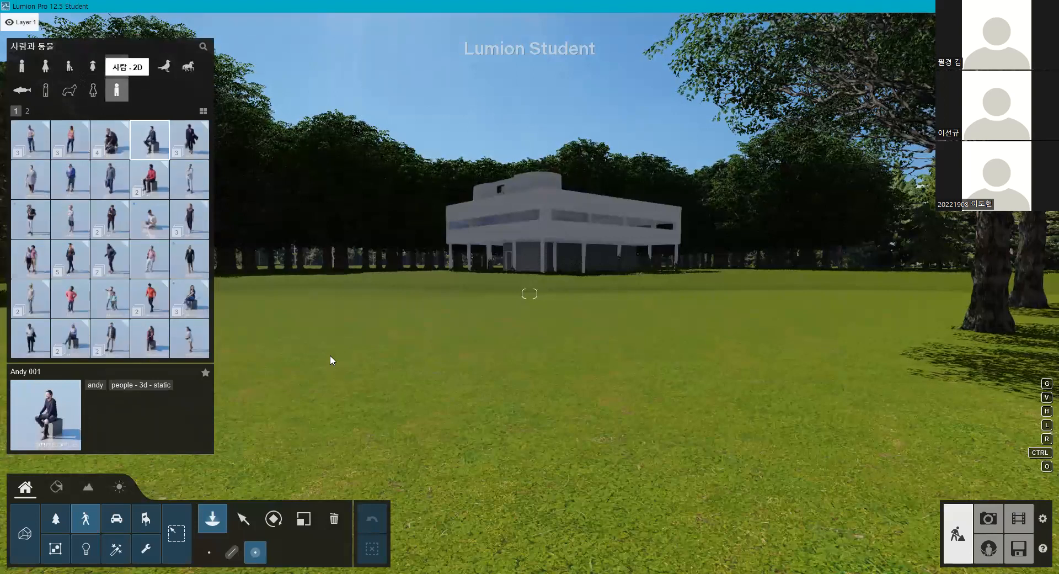
pyautogui.click(95, 154)
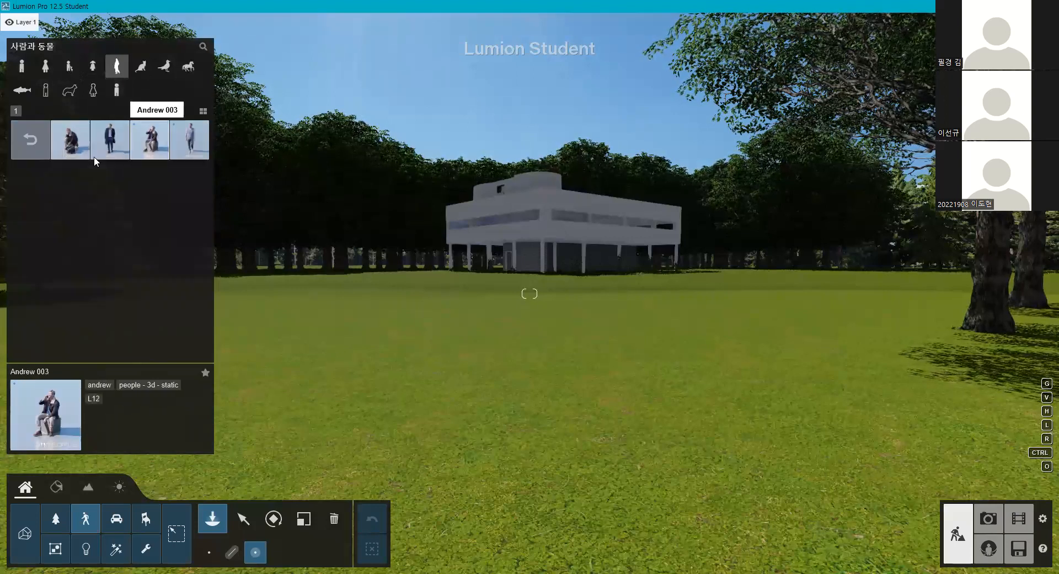
pyautogui.click(30, 139)
pyautogui.click(150, 219)
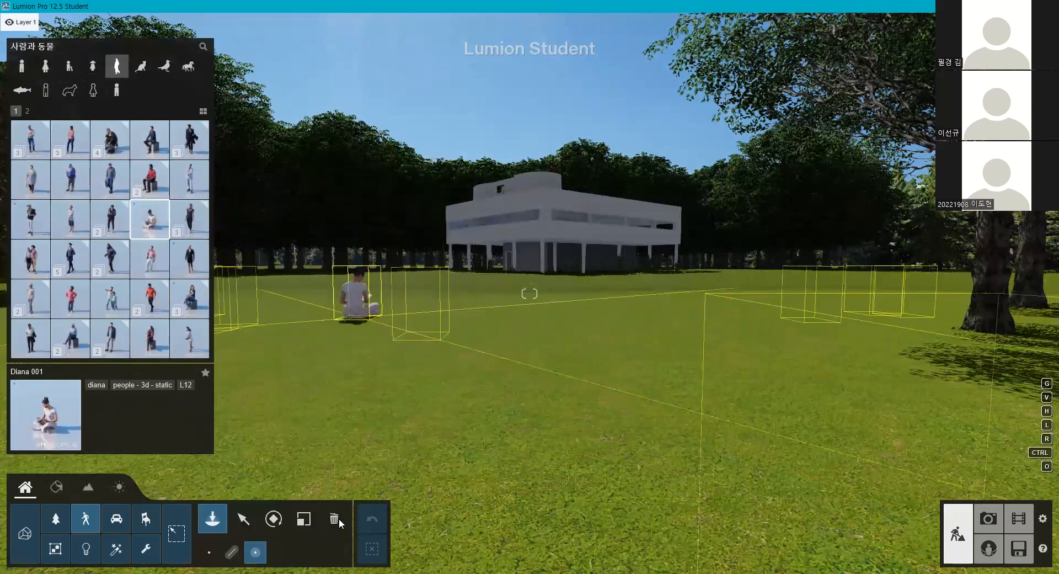
pyautogui.keyDown('ctrl'); pyautogui.click(442, 341); pyautogui.keyUp('ctrl')
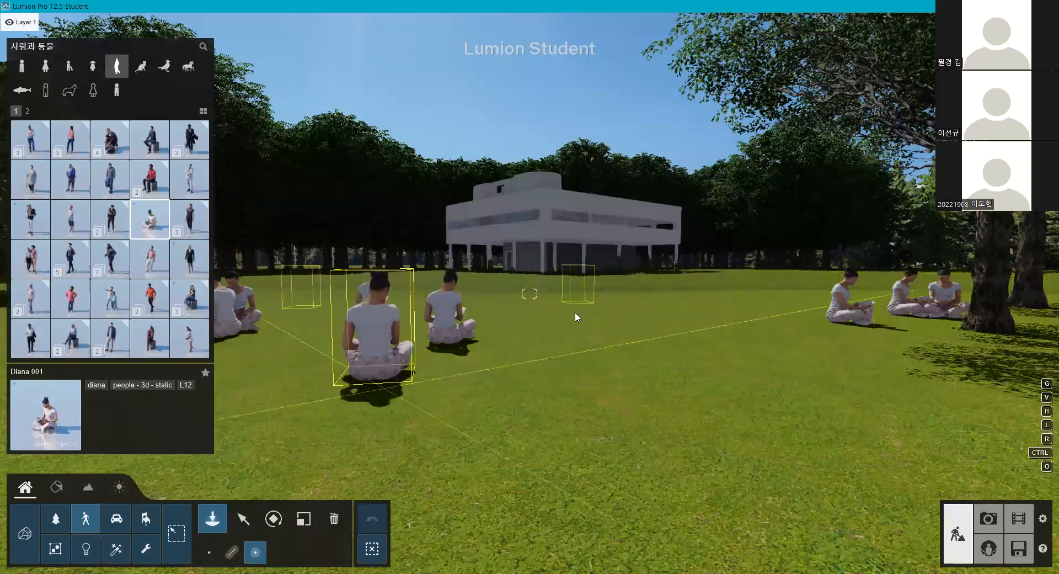
# - Delete the whole scattered group of seated Diana 001 women from the lawn
pyautogui.click(333, 519)
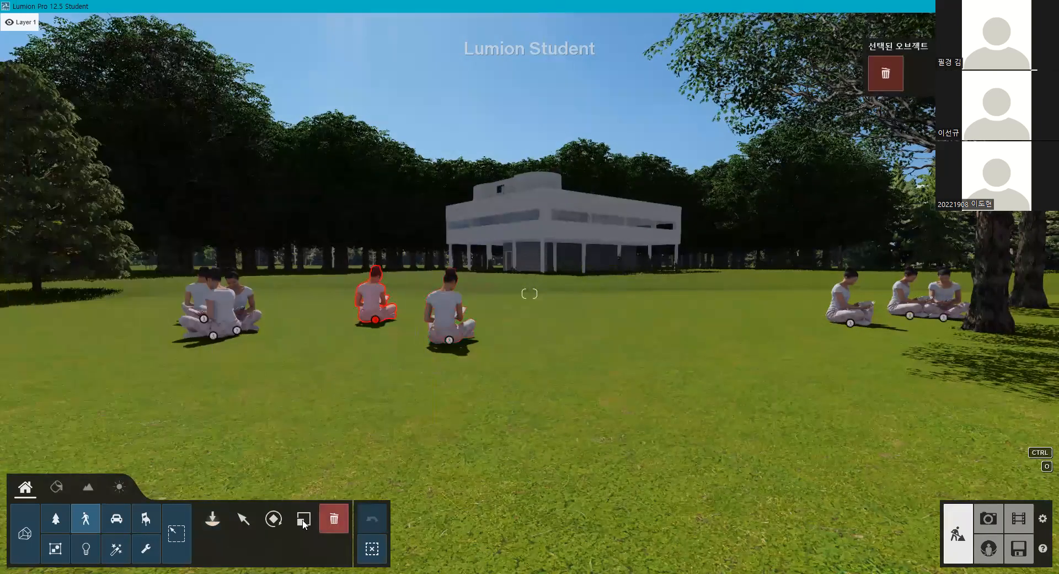
pyautogui.click(885, 74)
pyautogui.click(244, 518)
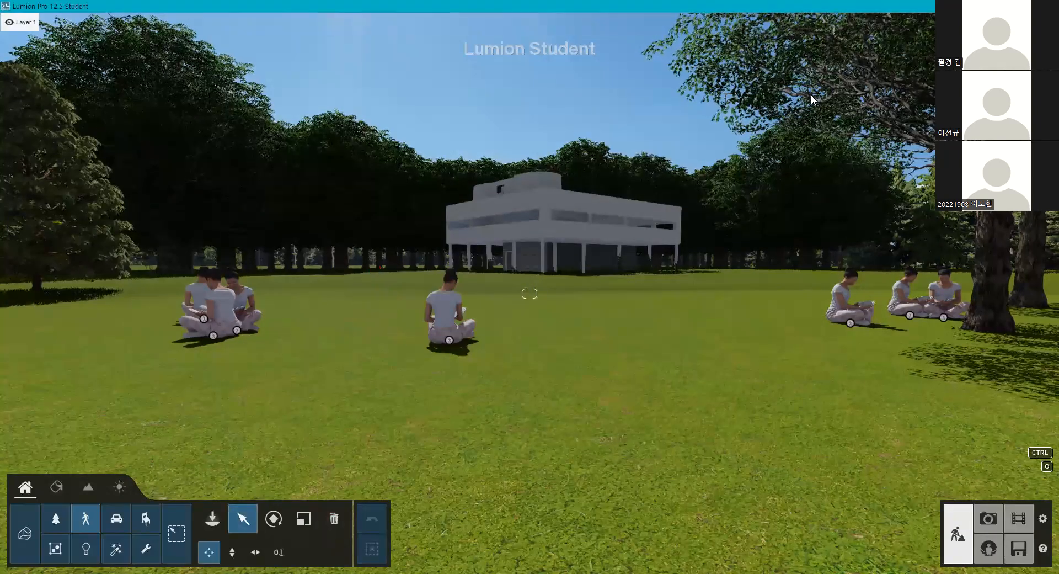
pyautogui.click(449, 340)
pyautogui.click(817, 99)
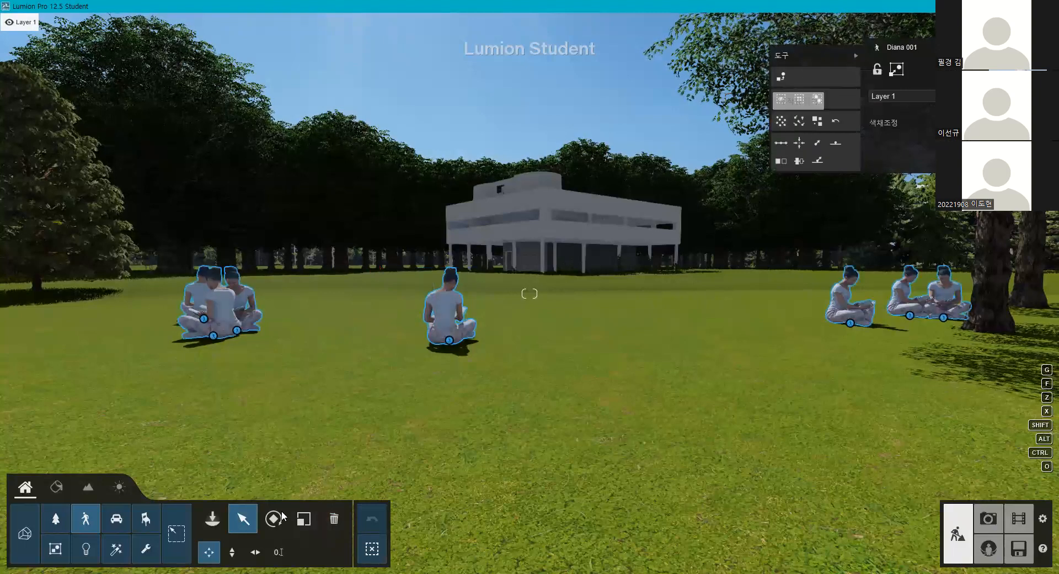
pyautogui.click(334, 518)
pyautogui.click(886, 74)
# - Place a single Diana 001 on the lawn before the villa and rotate her so her back faces the camera
pyautogui.click(213, 518)
pyautogui.click(209, 552)
pyautogui.click(377, 326)
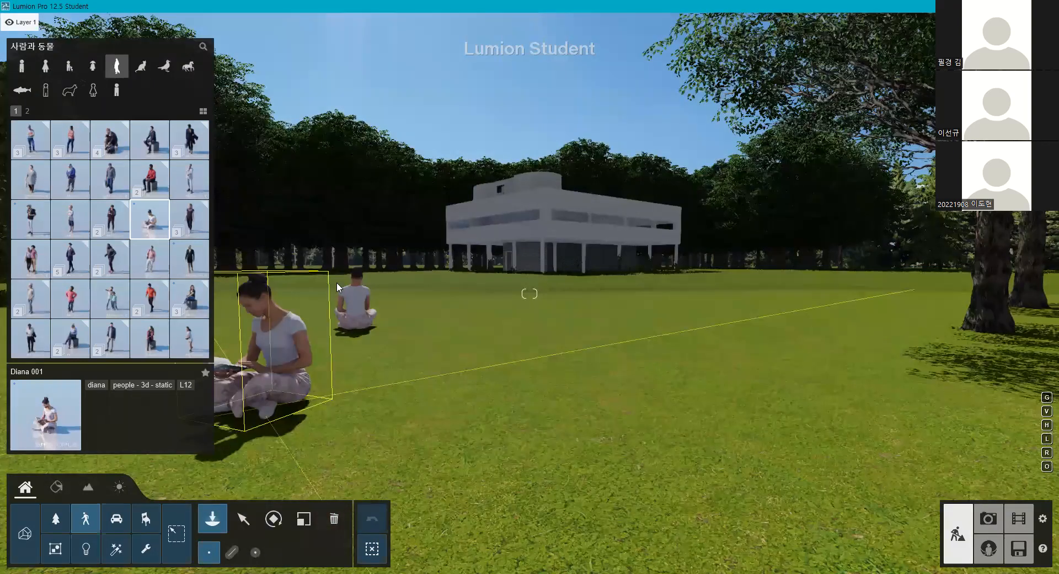
pyautogui.click(274, 518)
pyautogui.moveTo(355, 328); pyautogui.dragTo(380, 324)
pyautogui.moveTo(339, 265); pyautogui.dragTo(319, 267)
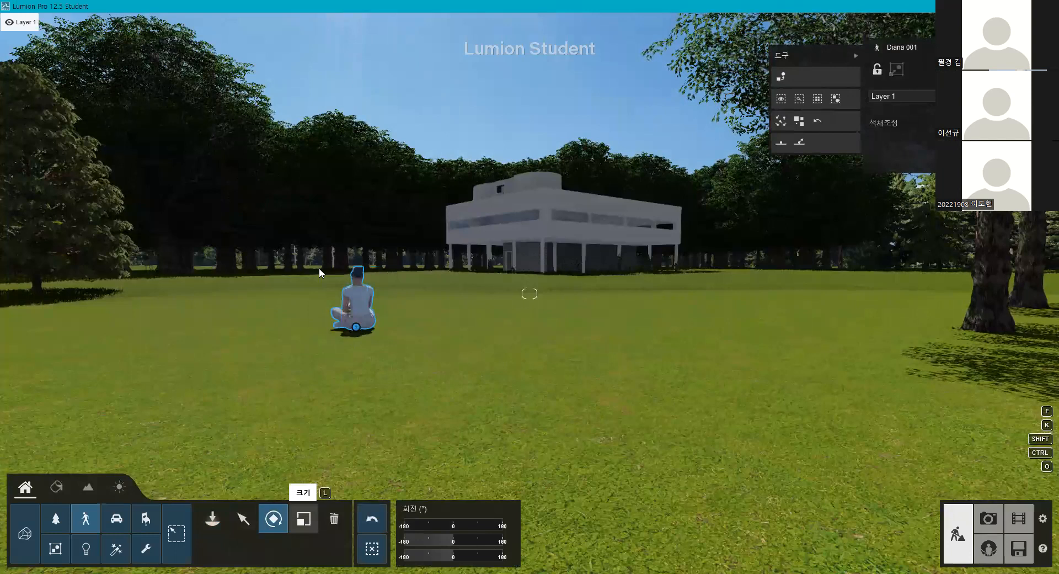
pyautogui.moveTo(356, 326); pyautogui.dragTo(121, 85)
# - Try out the umbrella woman People2D H Asian 0001 on the lawn, delete her, and try the 2D scooter rider People2D H Caucasian 0008
pyautogui.click(213, 518)
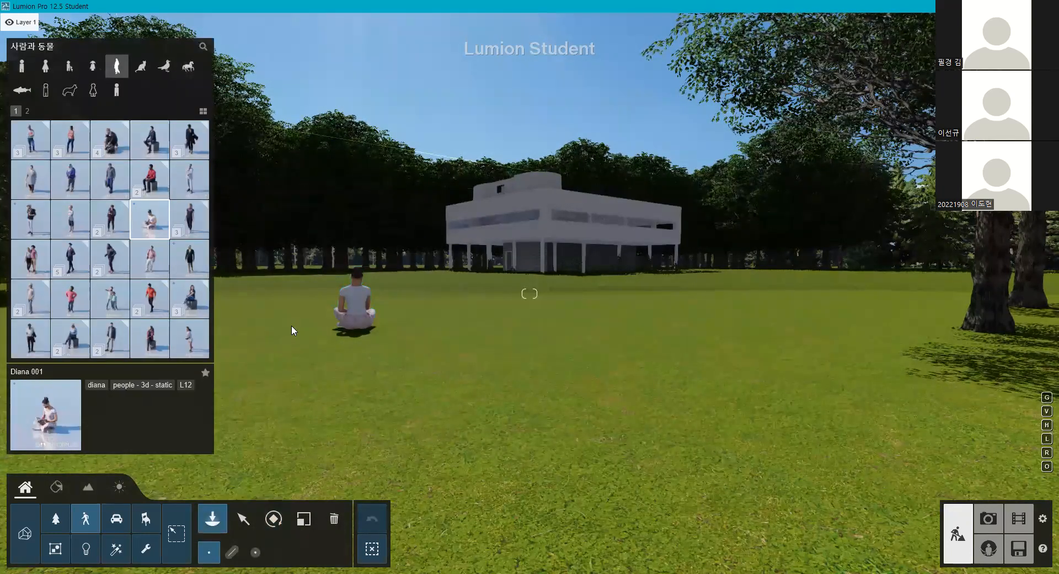
pyautogui.click(117, 90)
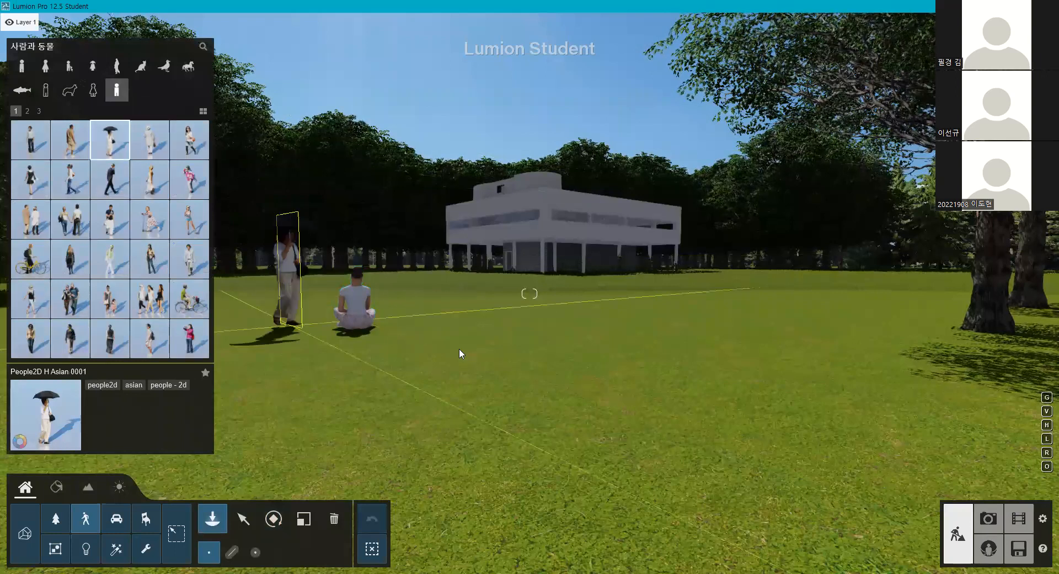
pyautogui.click(478, 334)
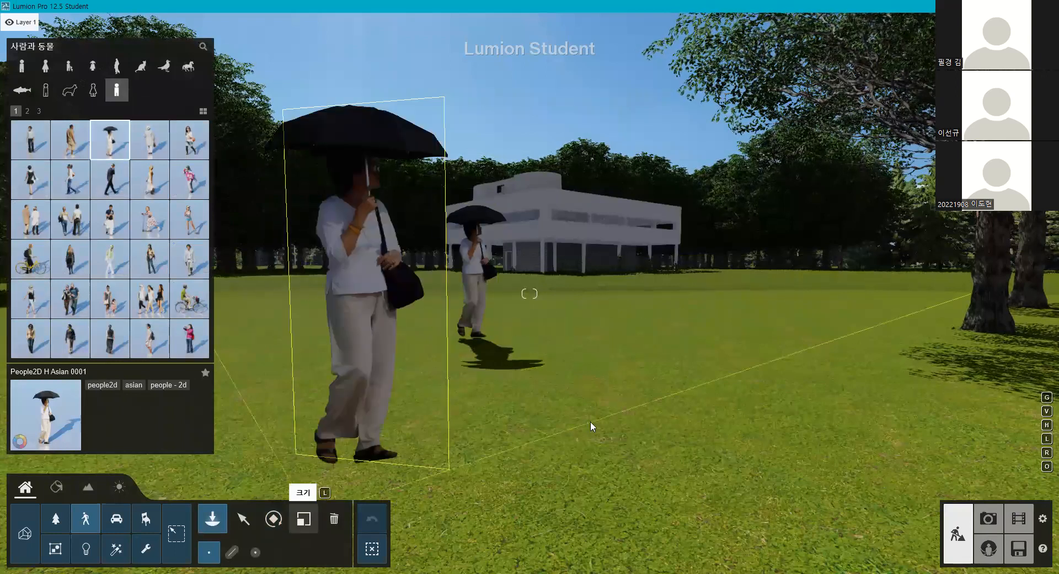
pyautogui.click(273, 519)
pyautogui.moveTo(476, 336); pyautogui.dragTo(117, 74)
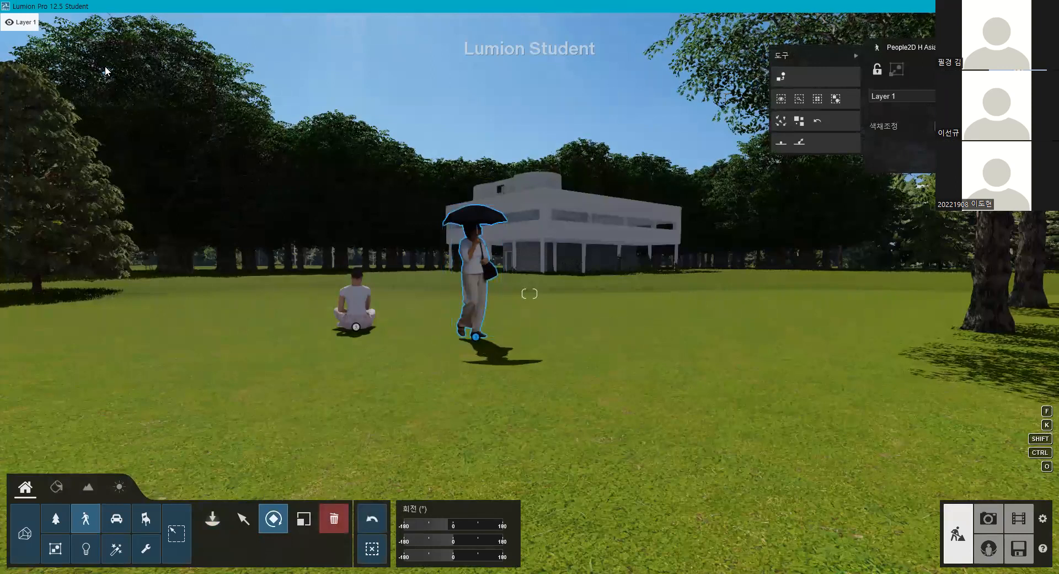
pyautogui.click(334, 519)
pyautogui.click(212, 519)
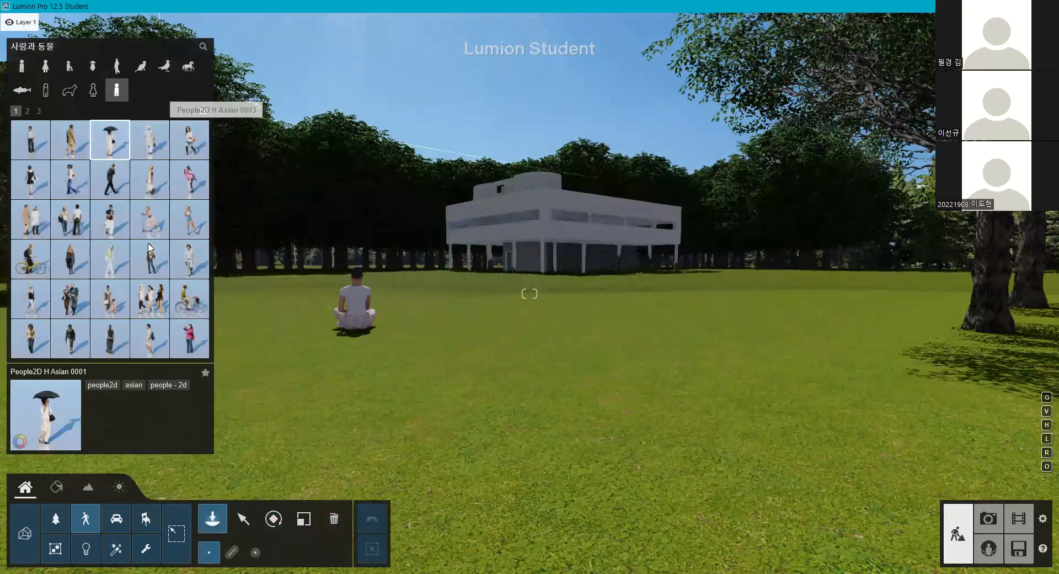
pyautogui.click(150, 219)
pyautogui.click(281, 301)
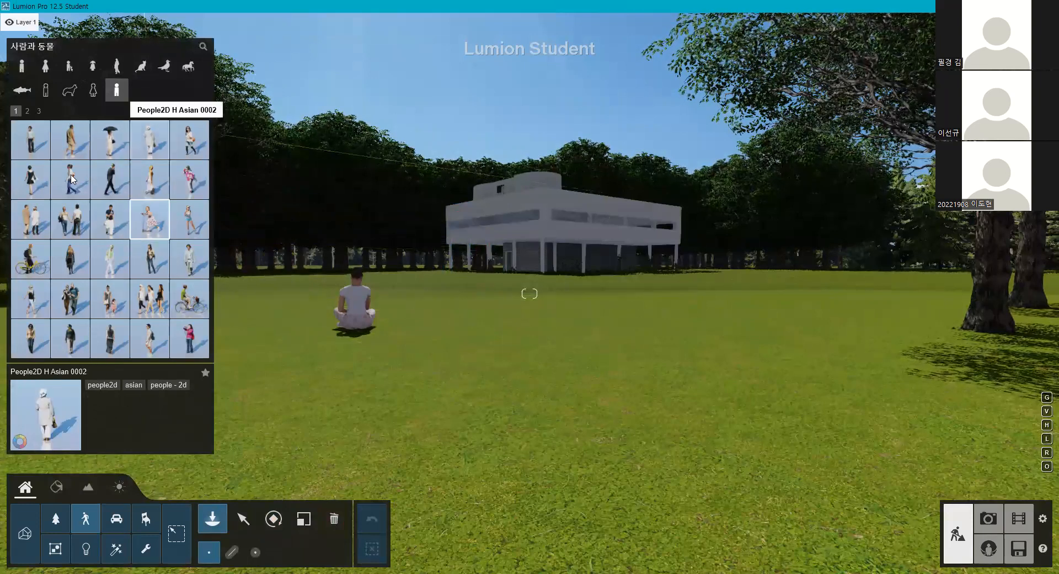
# - From the static 3D people, place the seated woman in blue beside Diana 001 and the rotated couple Mara Leo 001 near the large tree
pyautogui.click(117, 66)
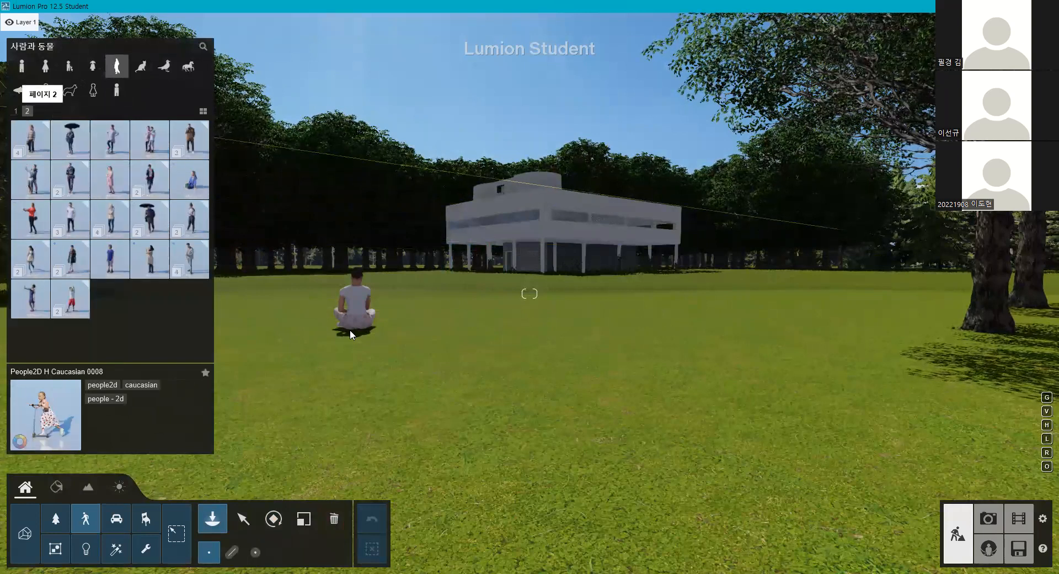
pyautogui.click(189, 179)
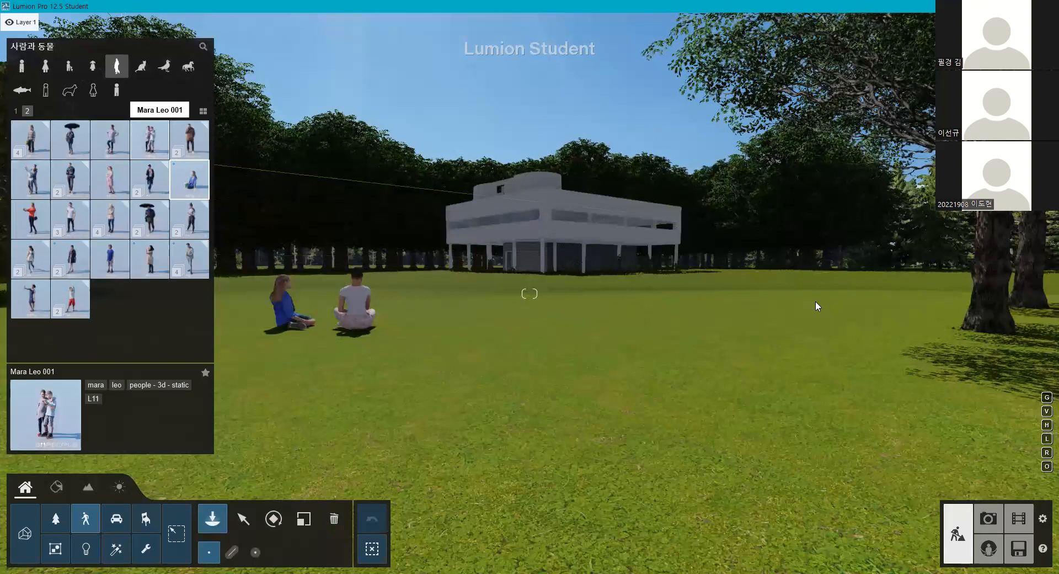
pyautogui.click(868, 312)
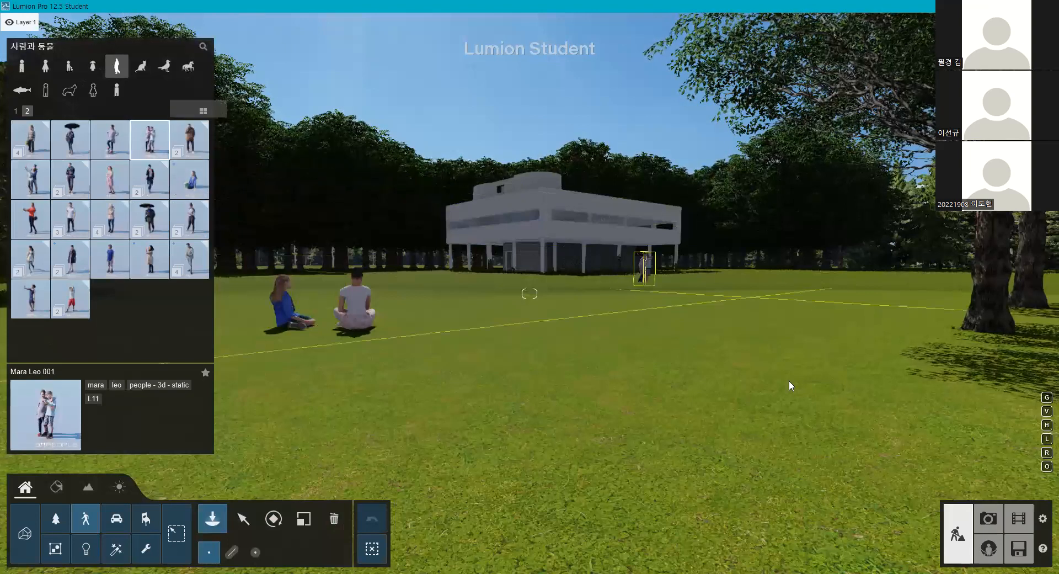
pyautogui.click(868, 301)
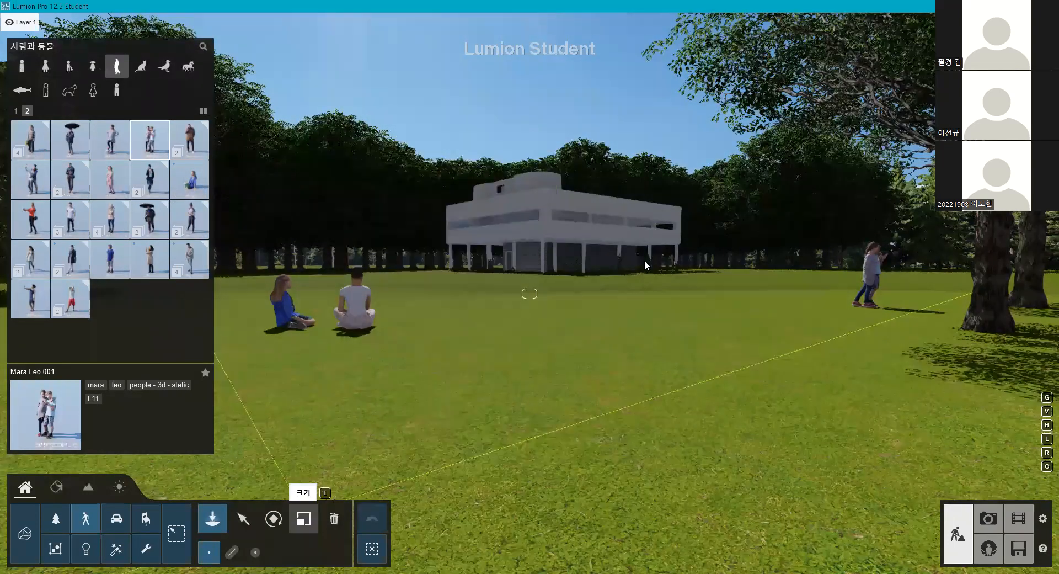
pyautogui.press('r')
pyautogui.moveTo(642, 271); pyautogui.dragTo(883, 402)
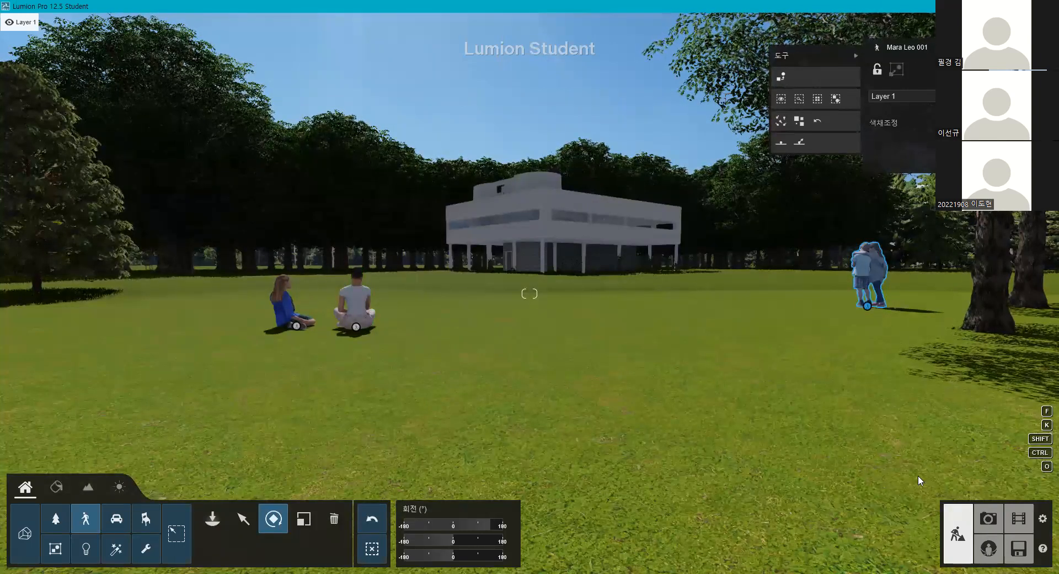
# - Check Photo - 1, move the seated pair and the standing couple farther back toward the villa, and refresh the photo preview
pyautogui.click(989, 518)
pyautogui.click(92, 510)
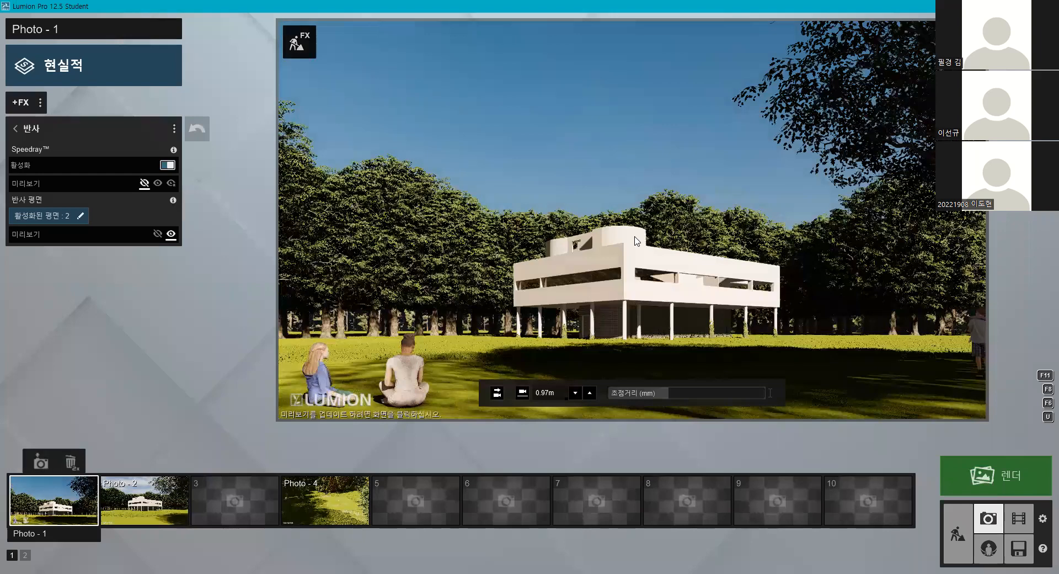
pyautogui.click(961, 529)
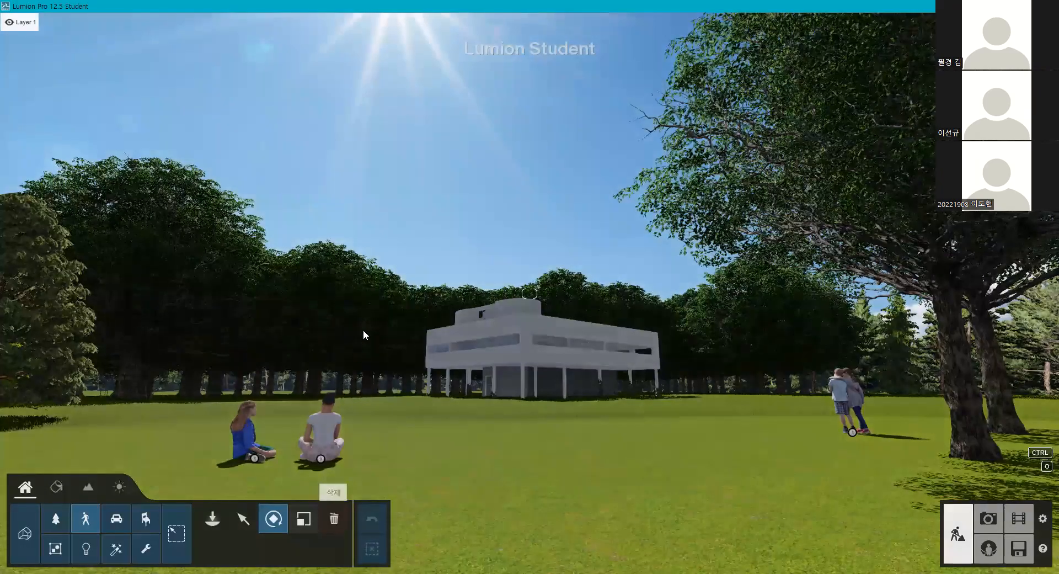
pyautogui.moveTo(363, 331); pyautogui.dragTo(270, 480, button='right')
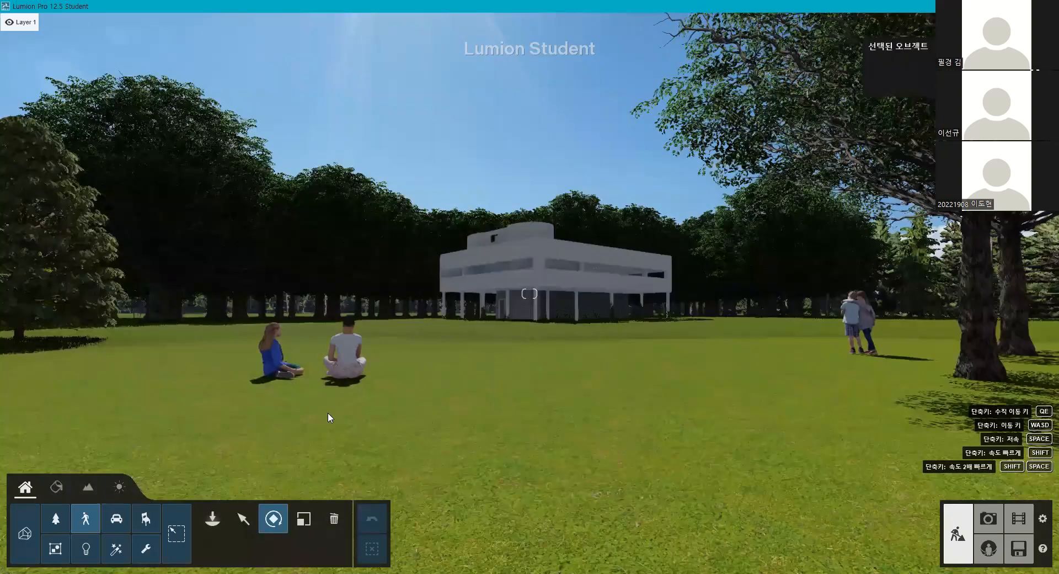
pyautogui.moveTo(346, 375); pyautogui.dragTo(363, 343)
pyautogui.hotkey('ctrl', 'z')
pyautogui.press('m')
pyautogui.moveTo(861, 350); pyautogui.dragTo(746, 328)
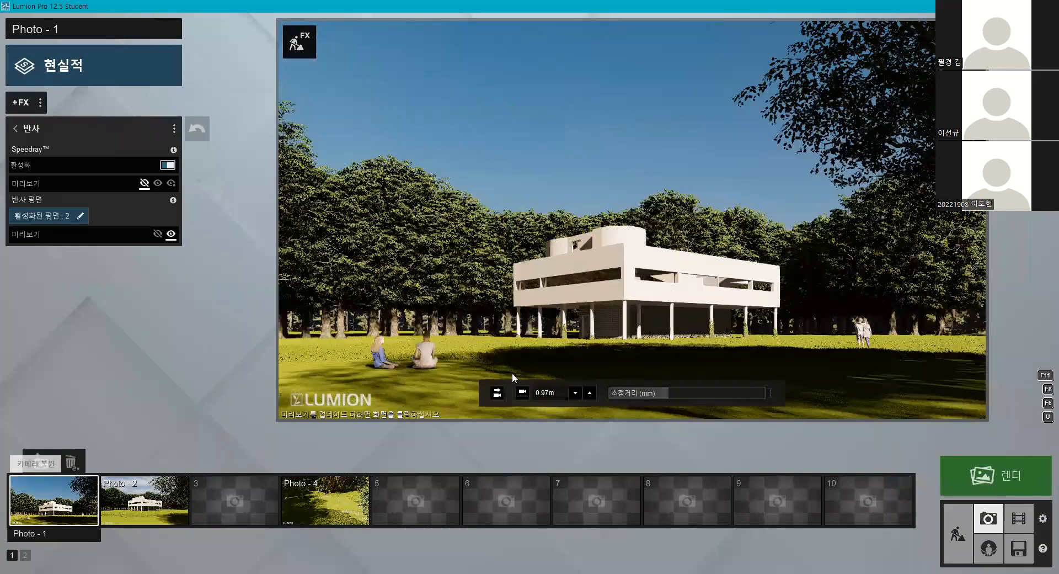
pyautogui.click(512, 371)
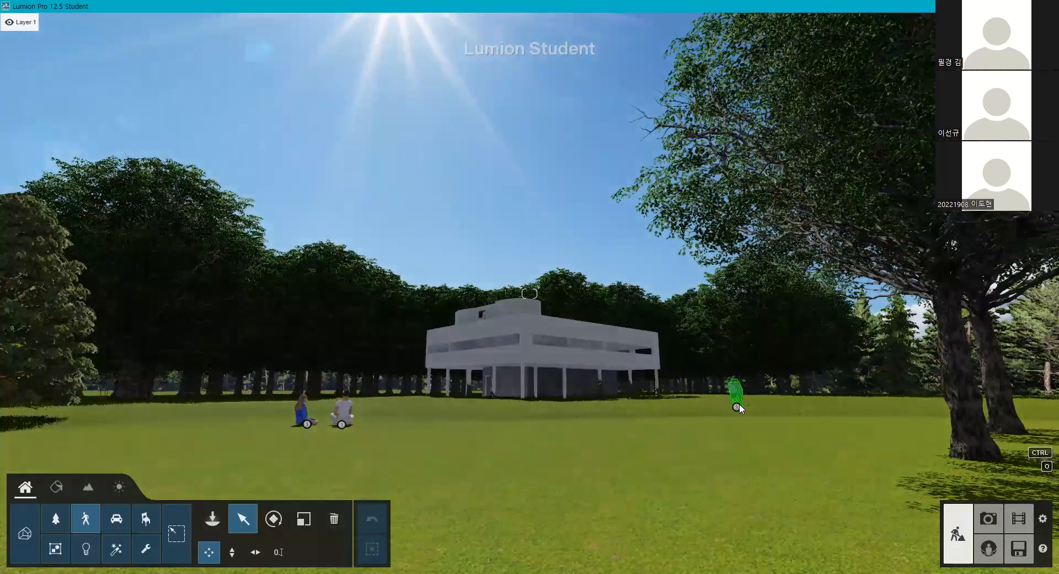
# - Select all people of the same category, try recolouring them as plain silhouettes with the colour adjustment (색채조정), and update the Photo - 1 preview
pyautogui.click(739, 407)
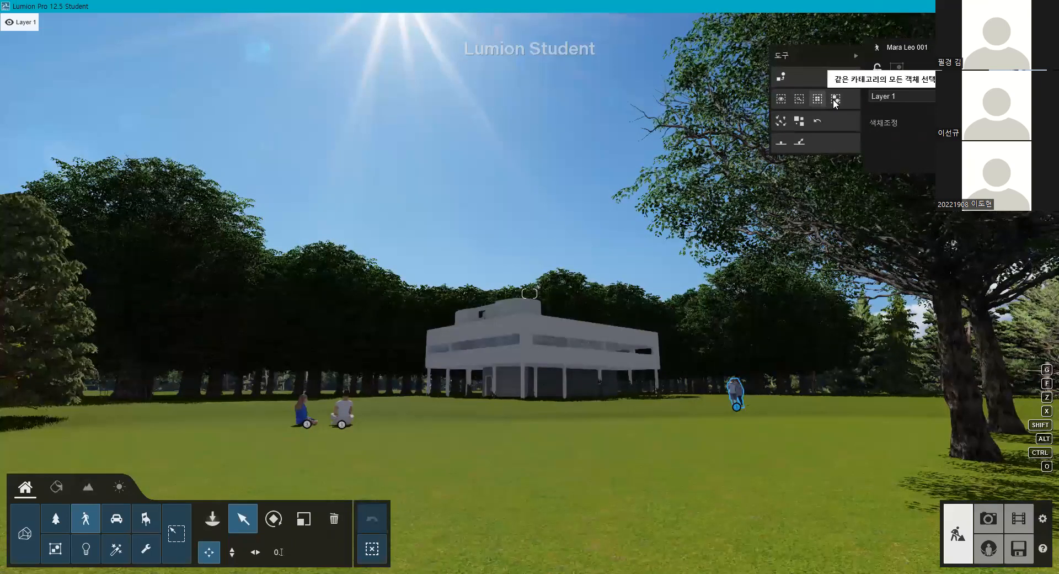
pyautogui.click(835, 98)
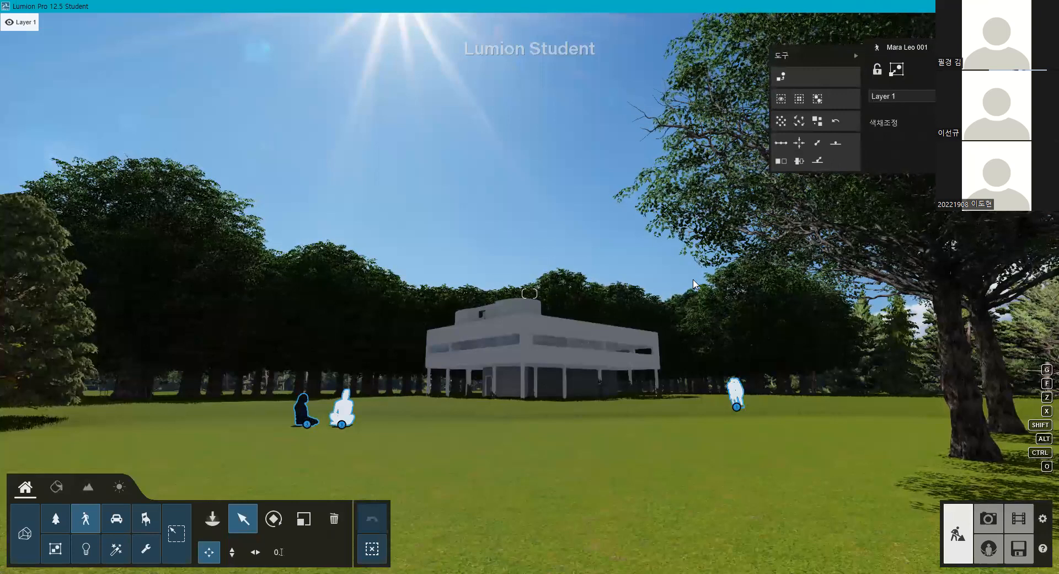
pyautogui.press('Escape')
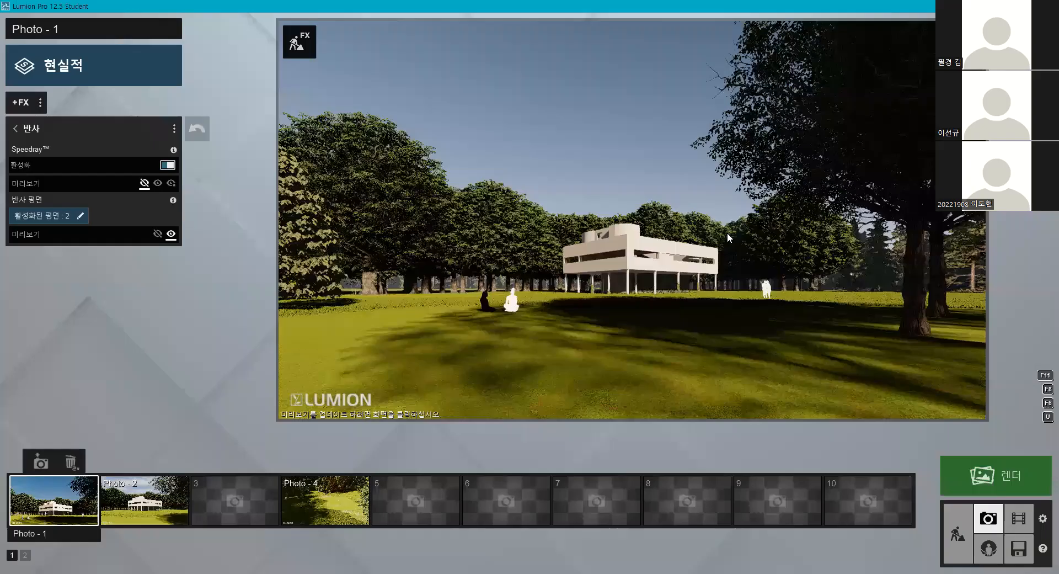
pyautogui.click(54, 499)
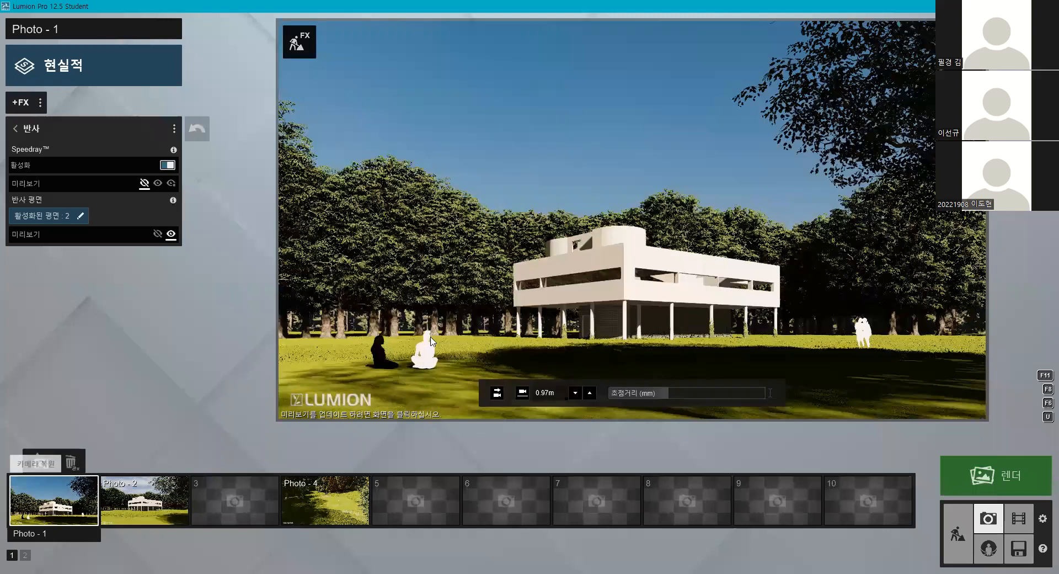
pyautogui.click(429, 359)
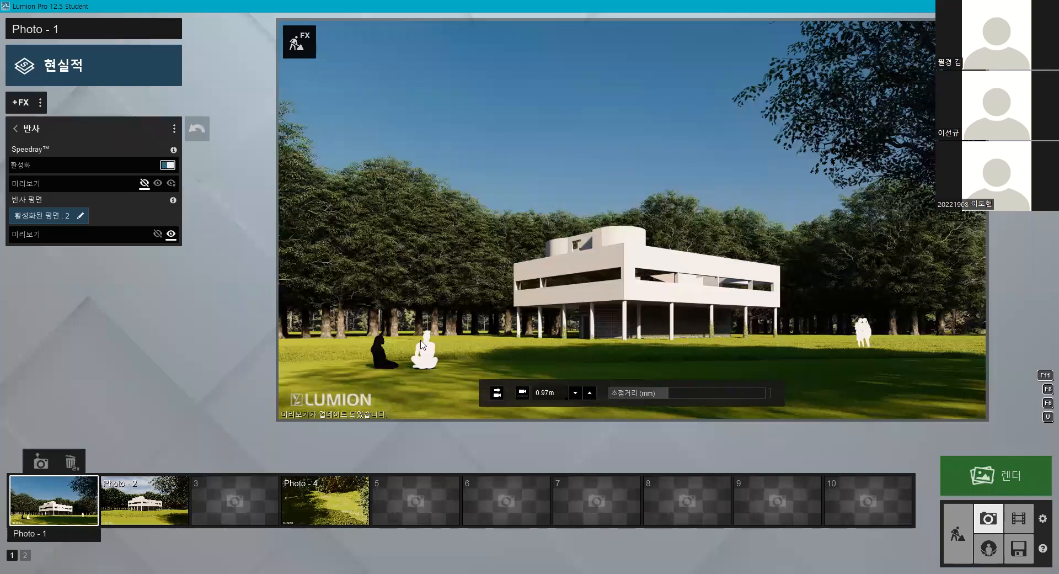
# - Try red on Diana 001, restore the original colours of all people, and update the Photo - 1 preview
pyautogui.click(932, 532)
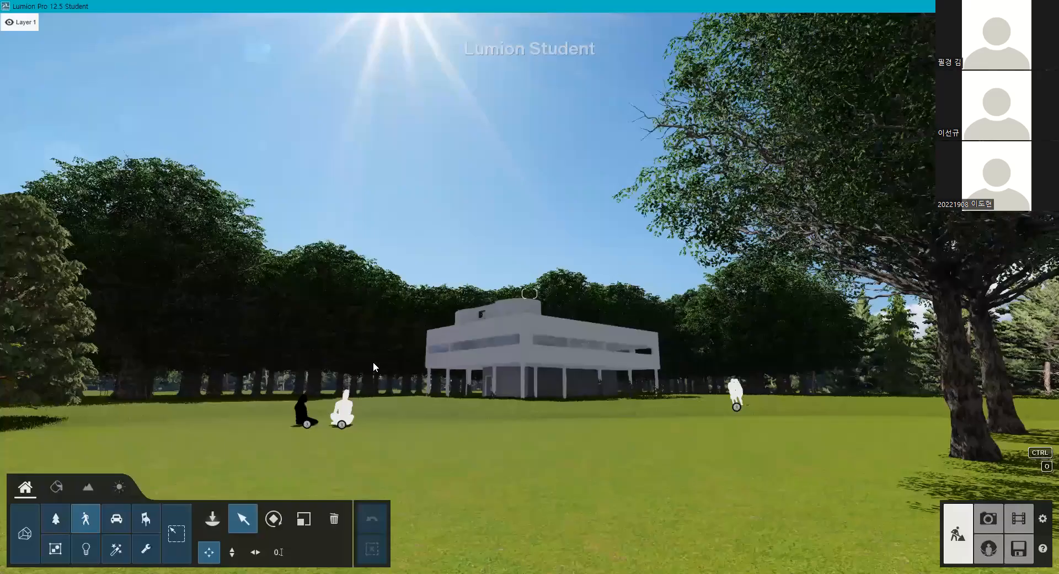
pyautogui.click(343, 411)
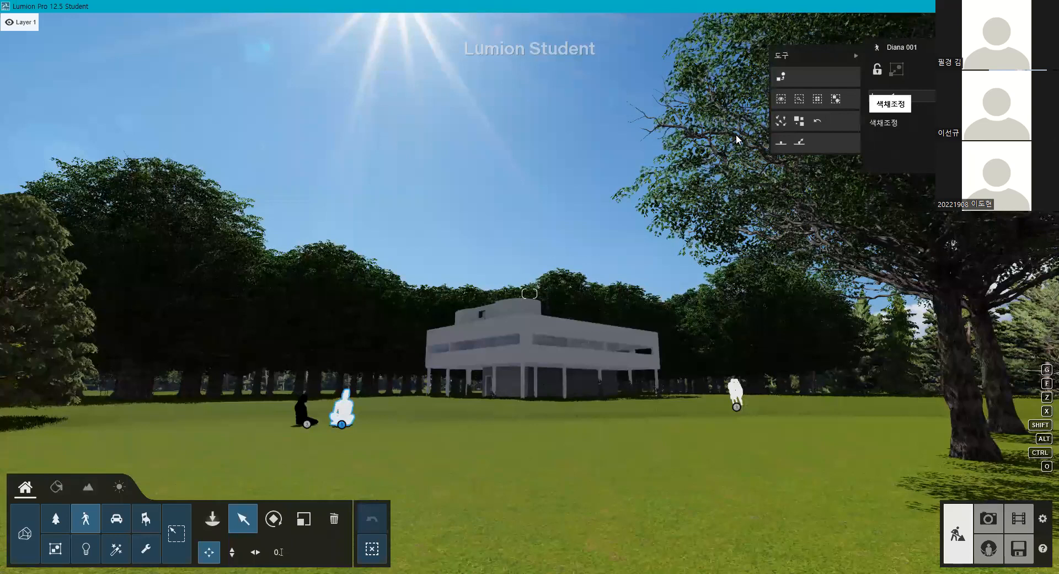
pyautogui.click(747, 90)
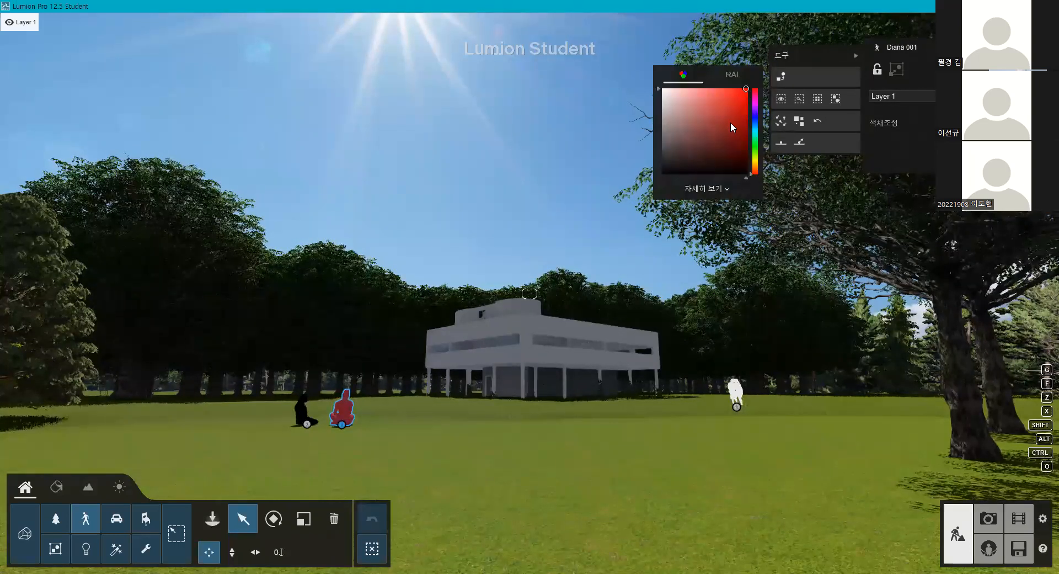
pyautogui.click(816, 98)
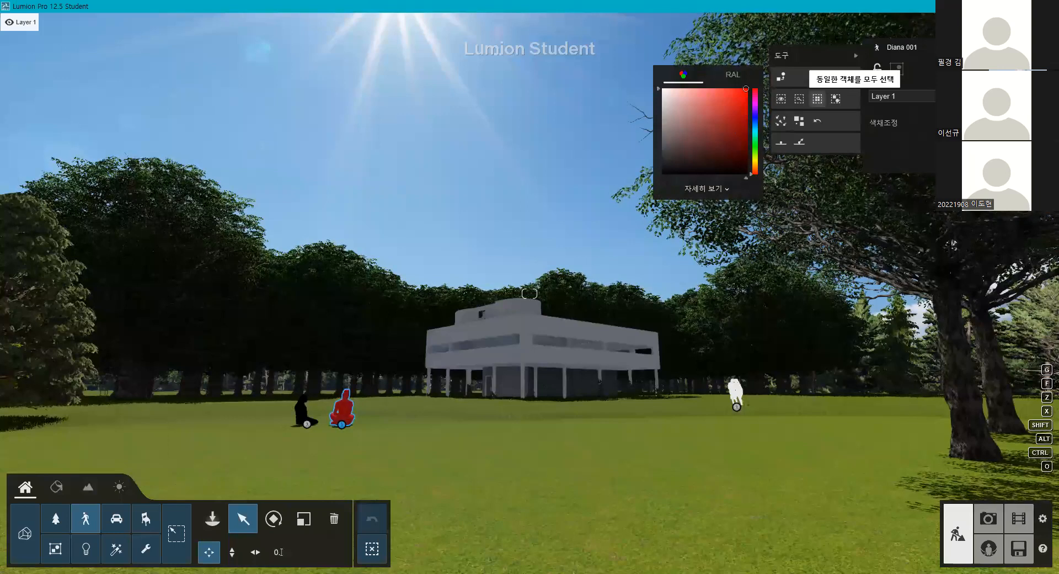
pyautogui.click(834, 100)
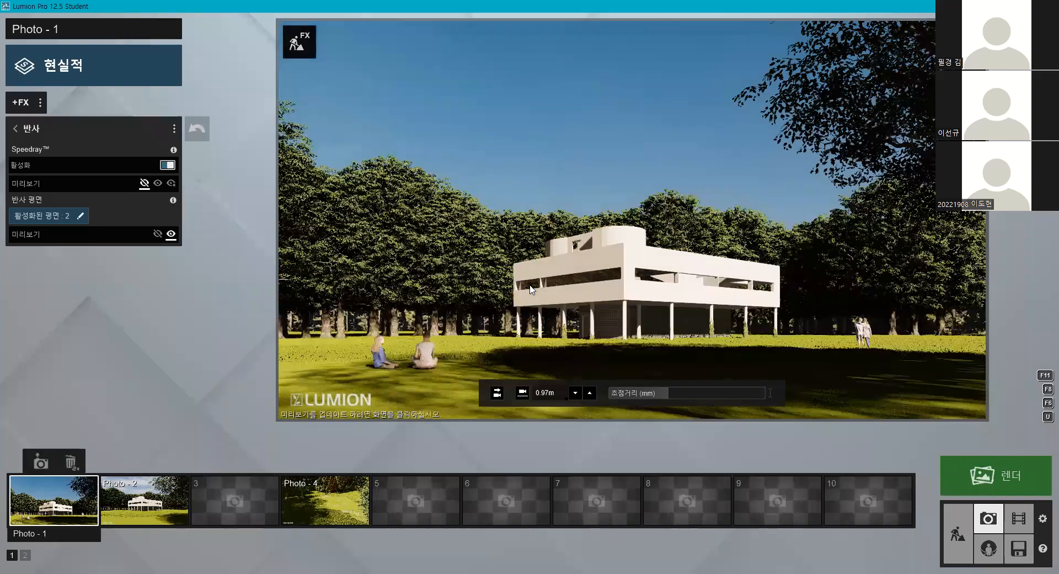
pyautogui.click(577, 218)
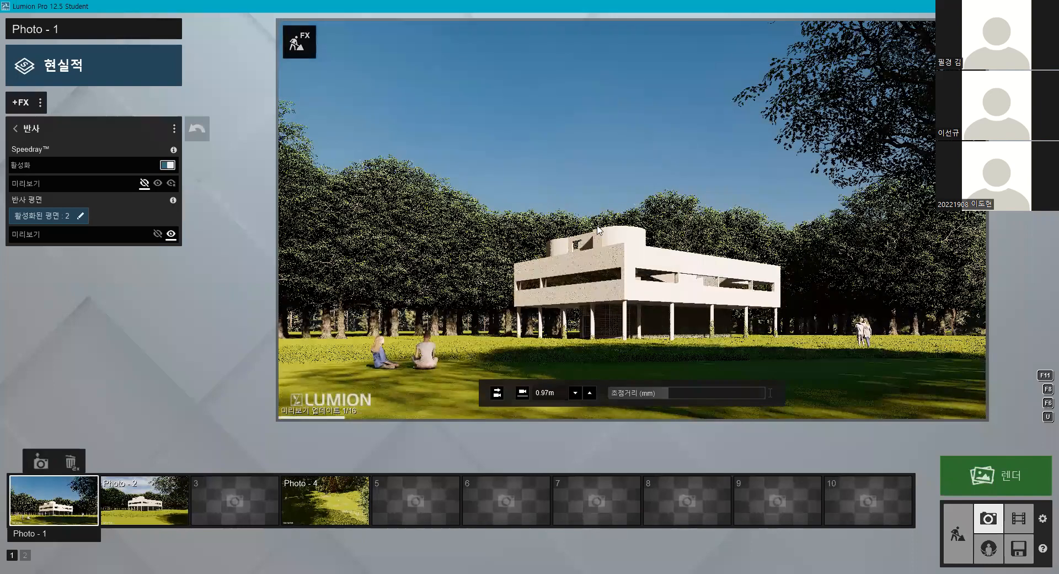
# - Return to the build scene, open OpenStreetMap in the landscape tools over an aerial view of the villa, and accept the beta notice
pyautogui.click(957, 536)
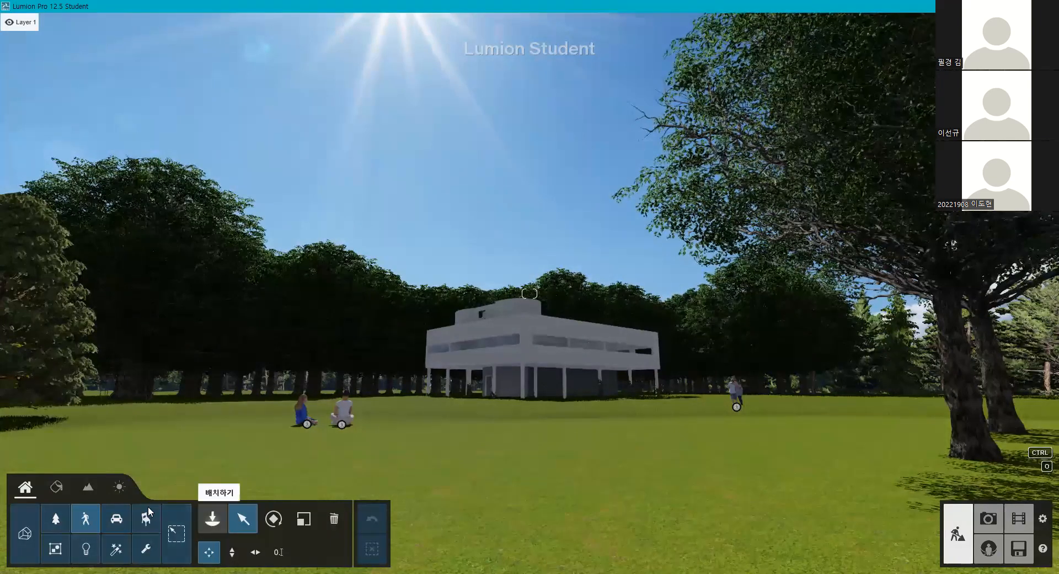
pyautogui.click(87, 487)
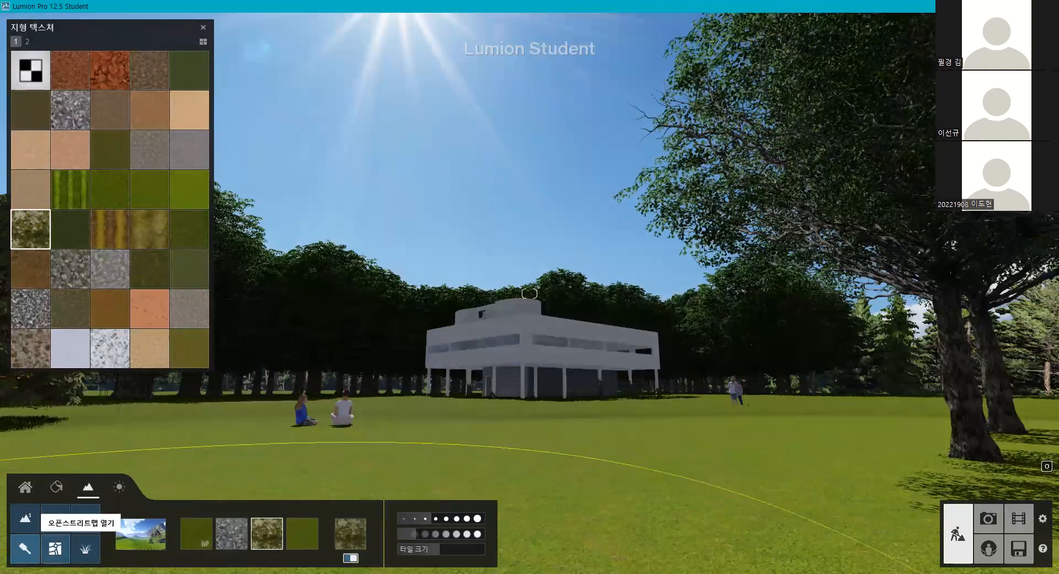
pyautogui.click(46, 554)
pyautogui.press('w')
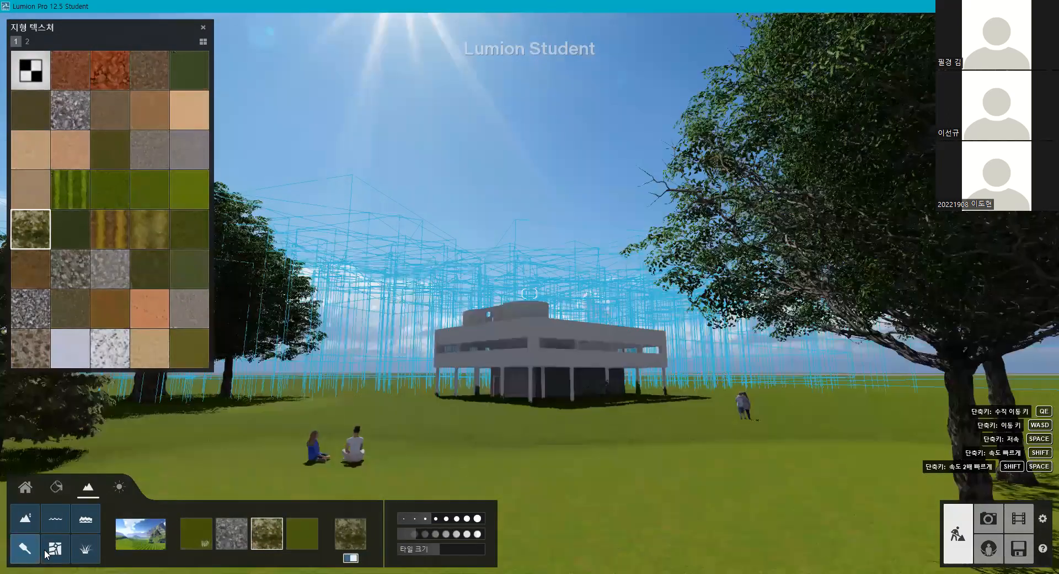
pyautogui.press('q')
pyautogui.moveTo(45, 553); pyautogui.dragTo(119, 538, button='right')
pyautogui.press('q')
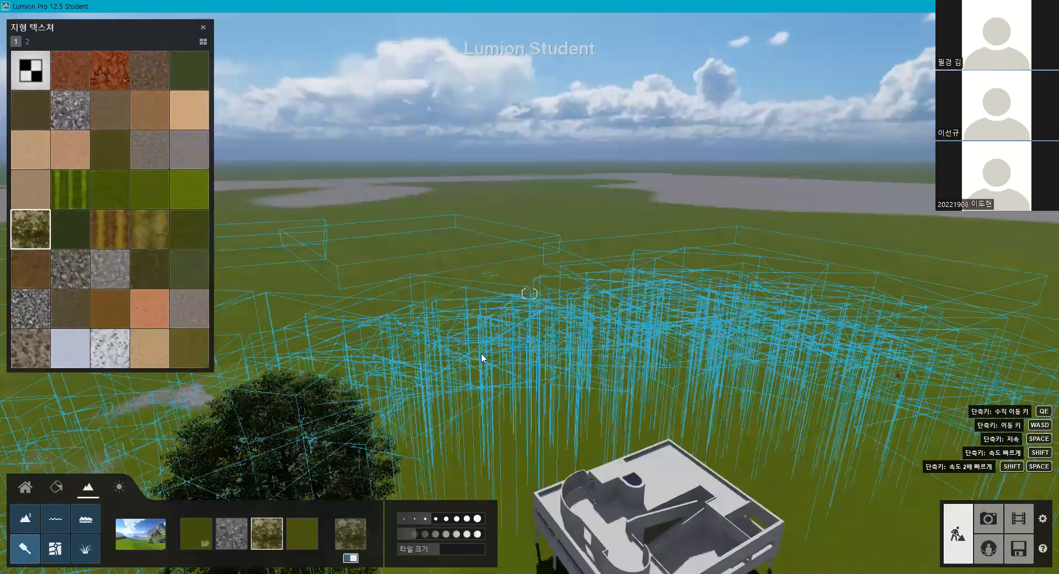
pyautogui.press('q')
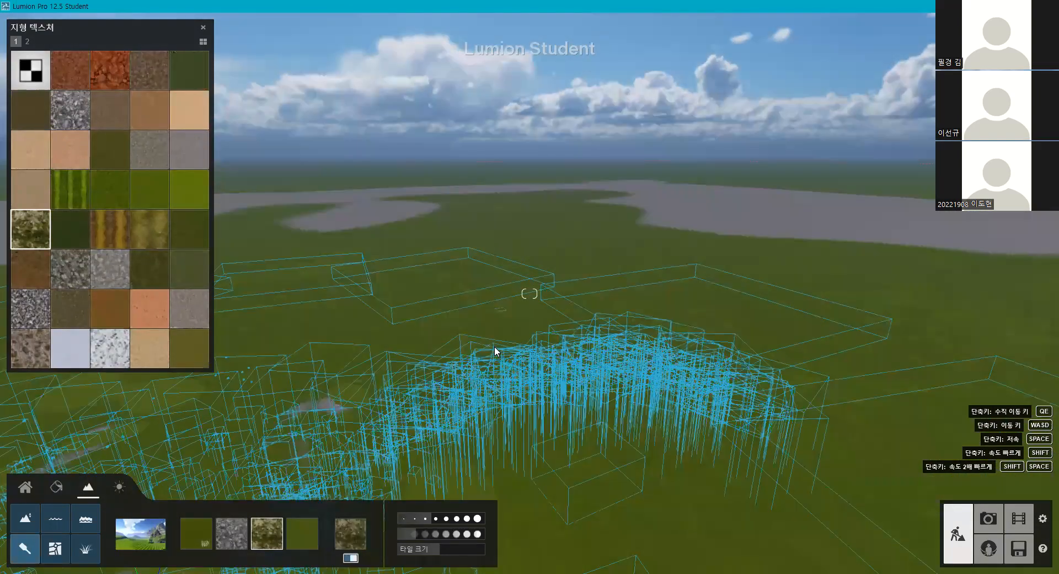
pyautogui.press('s')
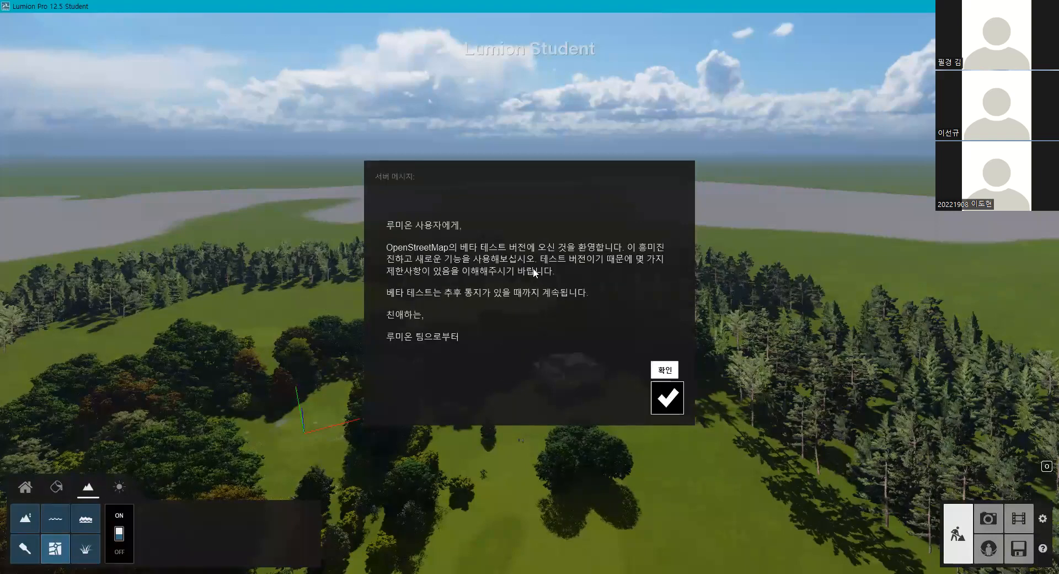
pyautogui.click(664, 396)
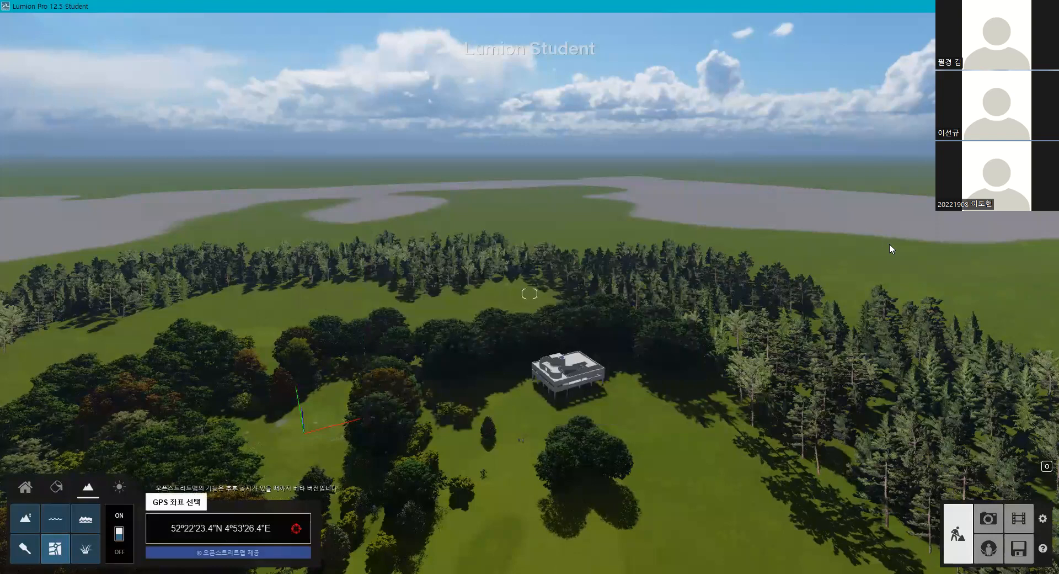
# - Set the OpenStreetMap location to central London and download the map data with a 0.5 km range
pyautogui.scroll(5, 841, 243)
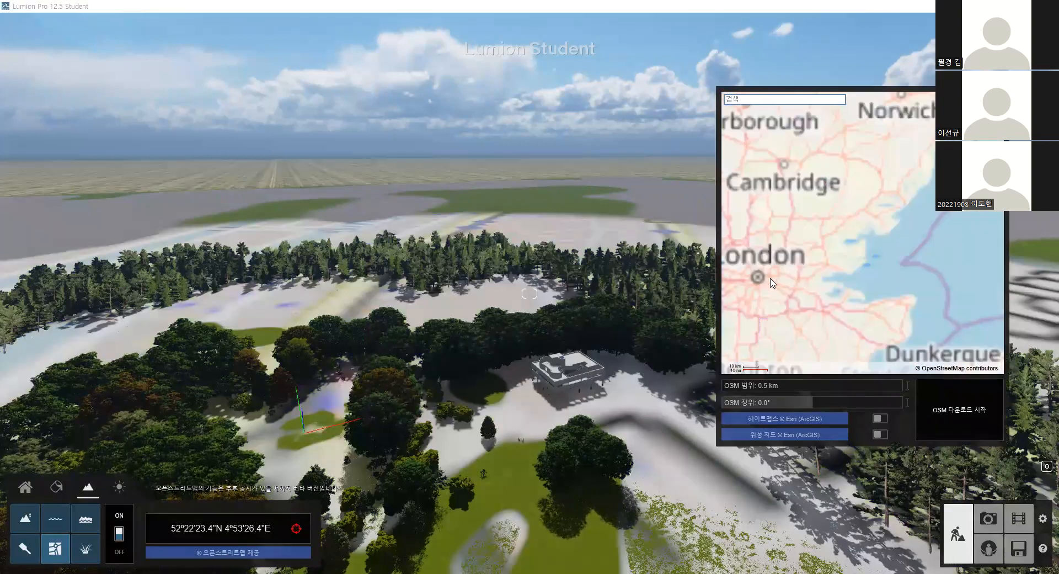
pyautogui.scroll(3, 837, 236)
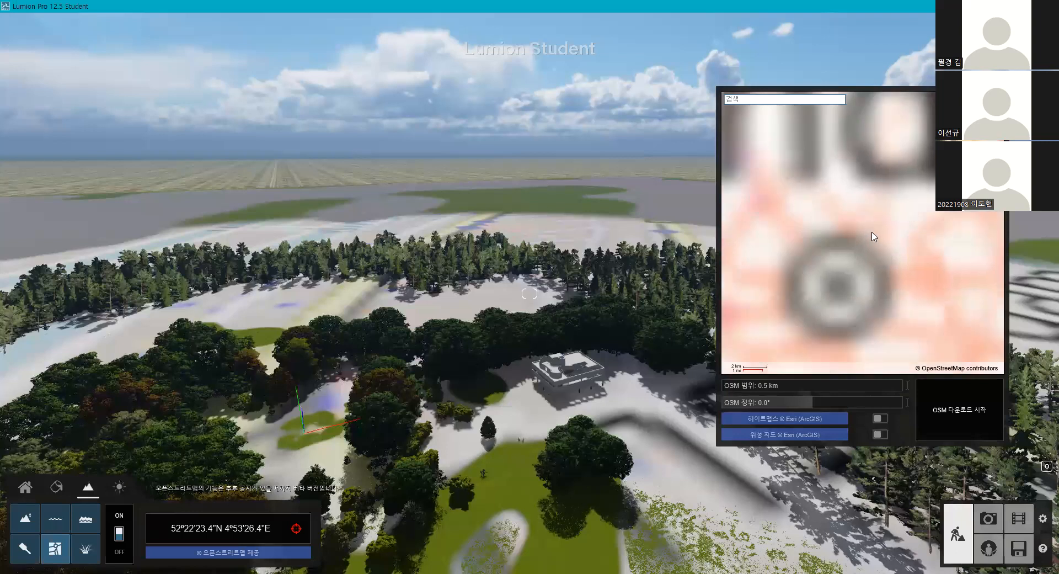
pyautogui.moveTo(837, 300); pyautogui.dragTo(864, 256)
pyautogui.scroll(-1, 864, 261)
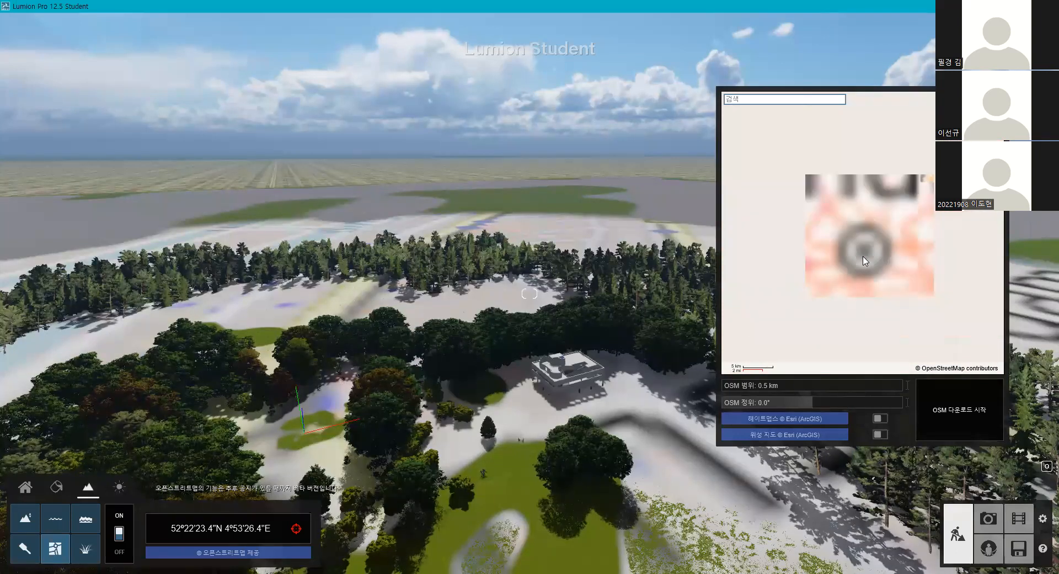
pyautogui.click(865, 257)
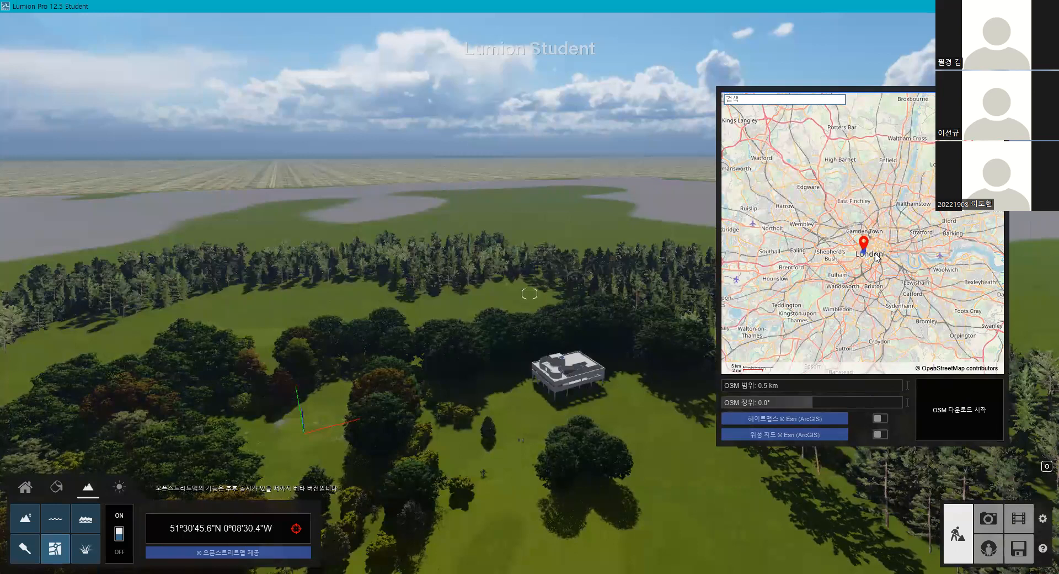
pyautogui.scroll(2, 875, 253)
pyautogui.click(942, 415)
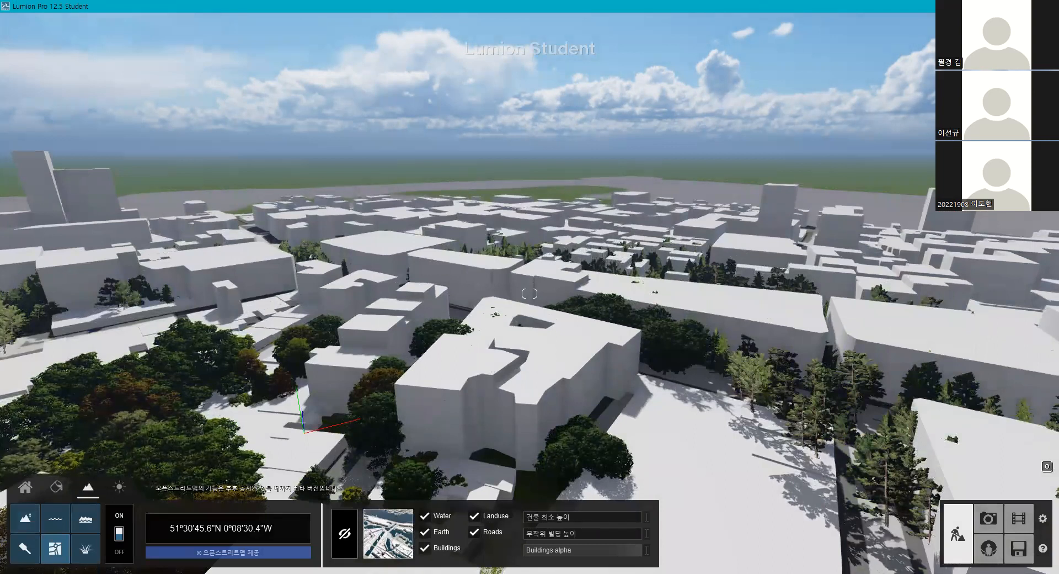
# - Try a minimum building height of 7.4 m and fade the city buildings to 27% alpha, restoring full opacity
pyautogui.moveTo(632, 392); pyautogui.dragTo(632, 391, button='right')
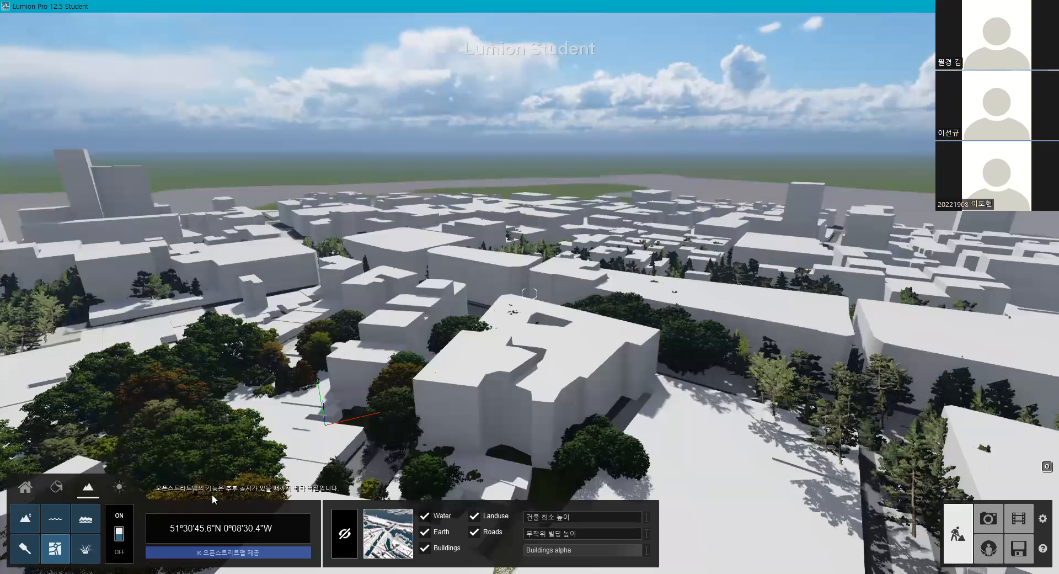
pyautogui.press('d')
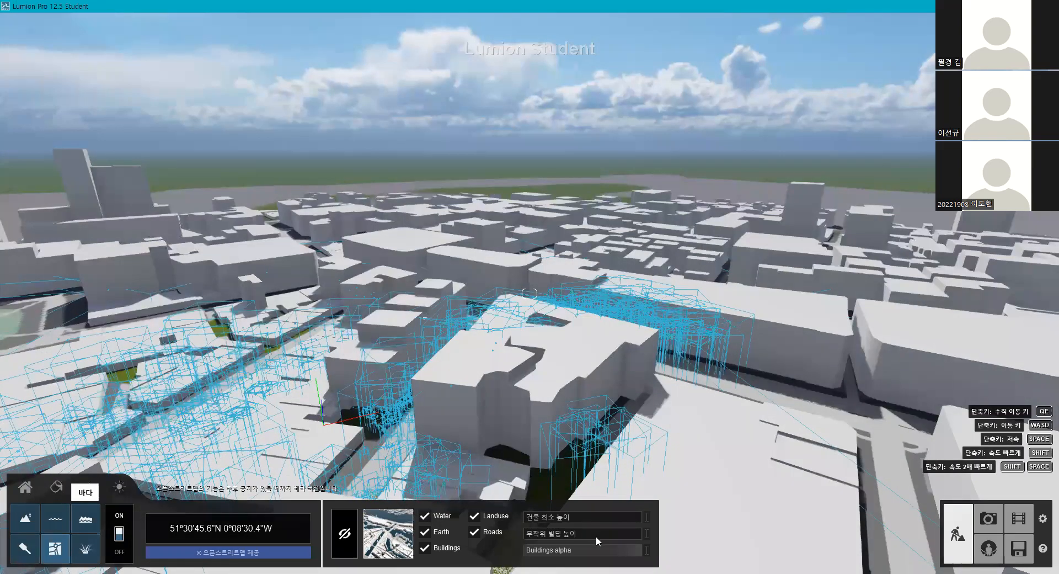
pyautogui.press('d')
pyautogui.press('d')
pyautogui.moveTo(539, 515); pyautogui.dragTo(563, 553, button='right')
pyautogui.press('d')
pyautogui.click(564, 552)
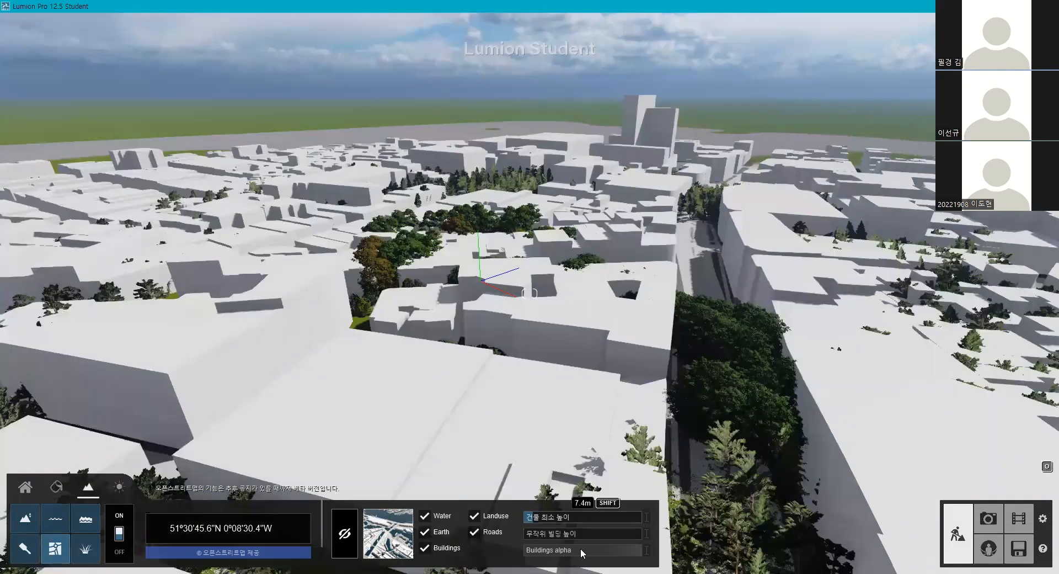
pyautogui.click(555, 550)
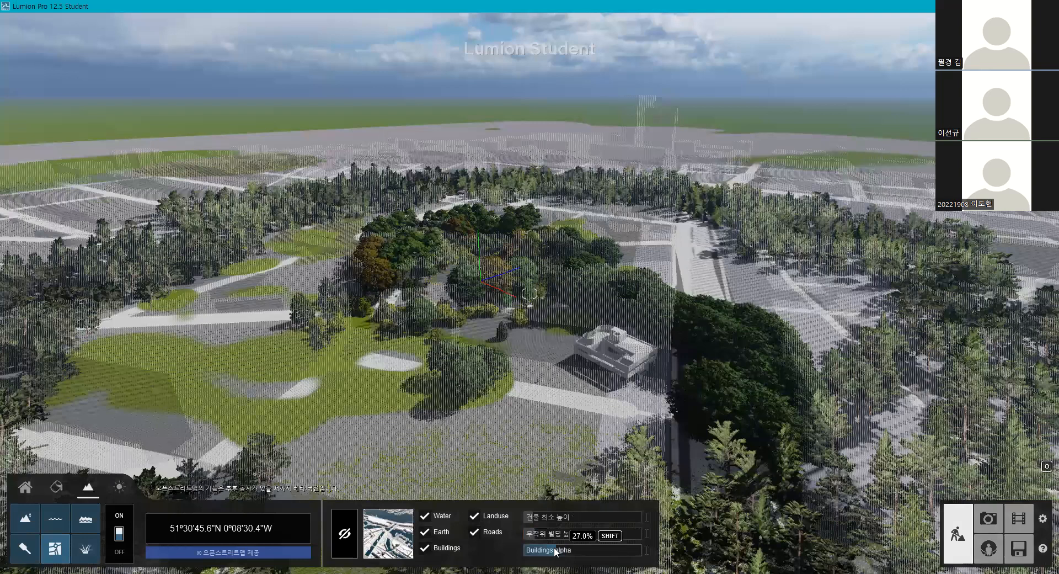
pyautogui.click(563, 550)
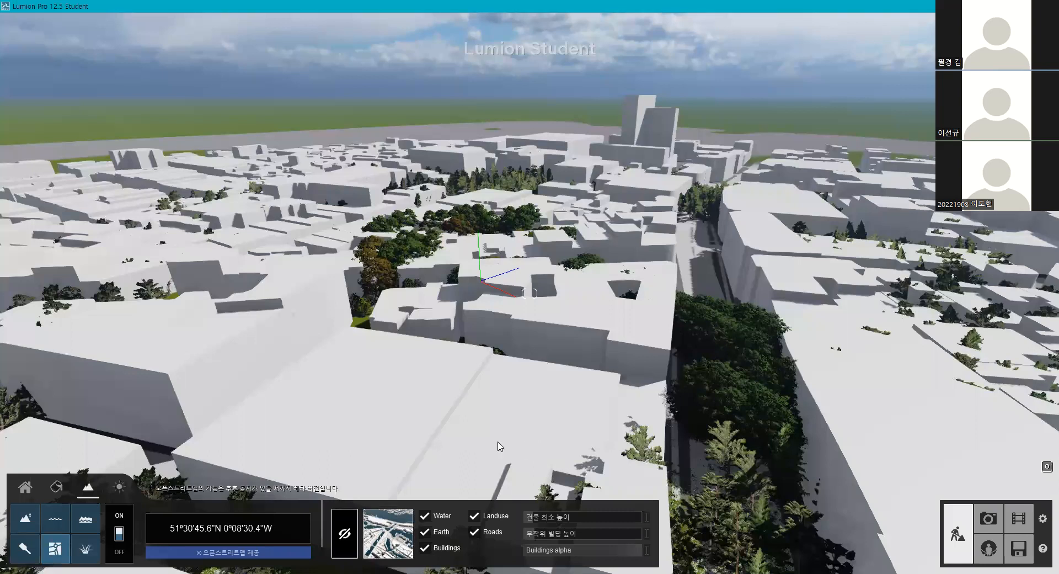
# - Hide the single large flat-roofed city block beside the tall tower from the OpenStreetMap buildings
pyautogui.click(344, 533)
pyautogui.moveTo(577, 368); pyautogui.dragTo(577, 367, button='right')
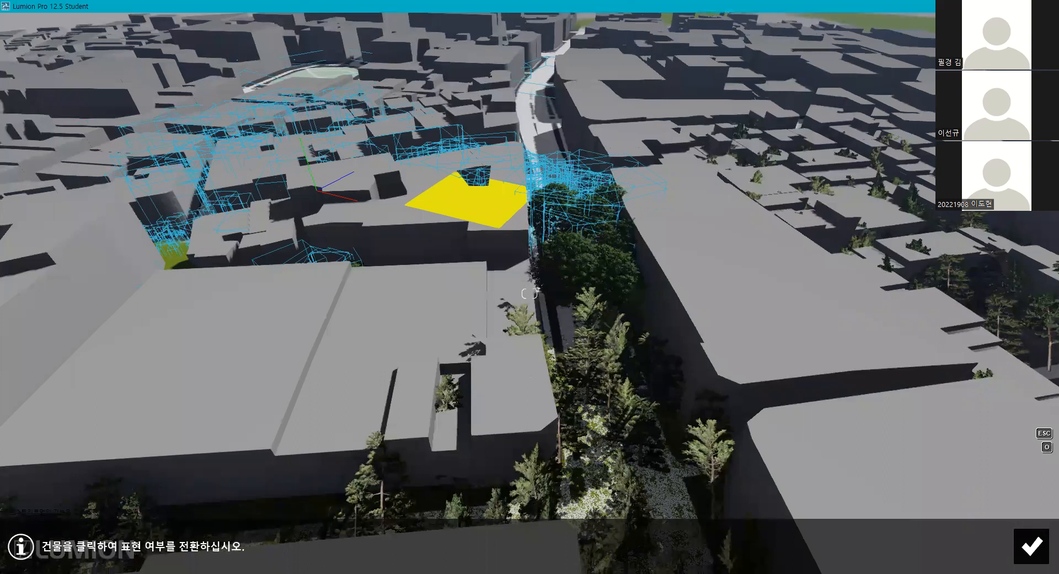
pyautogui.moveTo(694, 284); pyautogui.dragTo(693, 284, button='right')
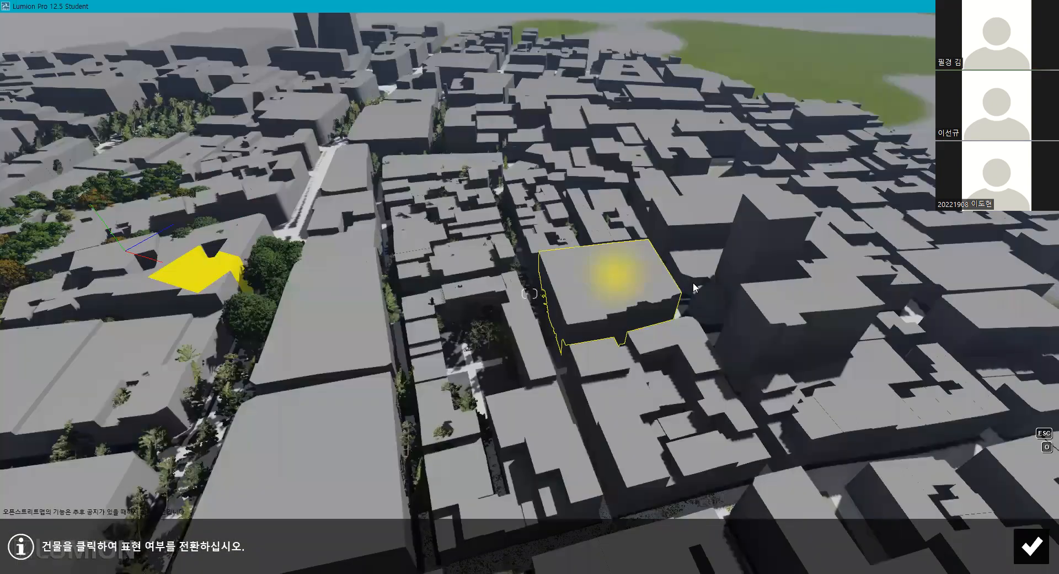
pyautogui.click(602, 291)
pyautogui.press('Escape')
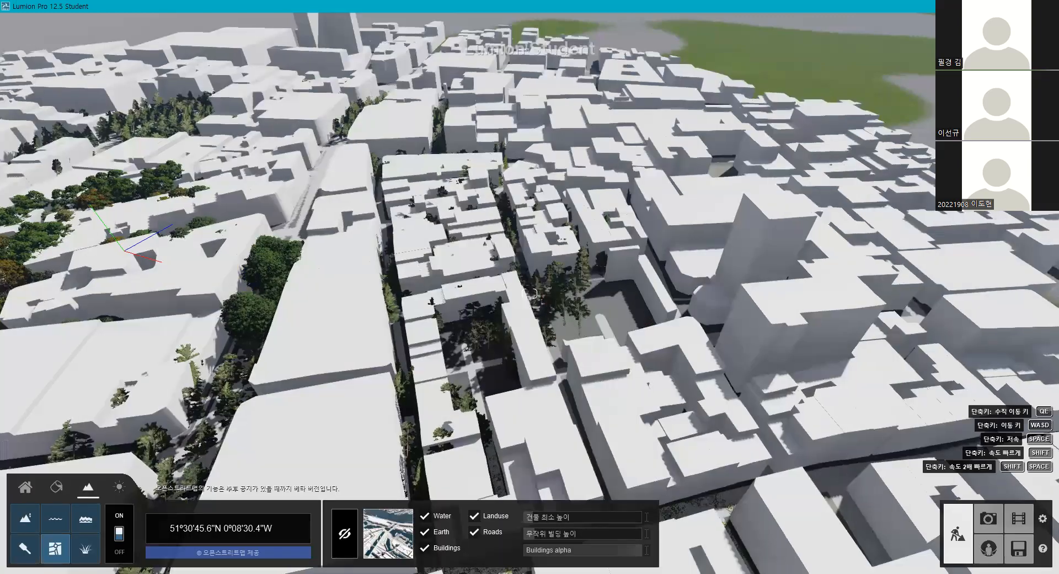
# - Examine the cleared plot up close and the surrounding city model from high above
pyautogui.press('w')
pyautogui.press('w')
pyautogui.moveTo(450, 361); pyautogui.dragTo(519, 291, button='right')
pyautogui.press('w')
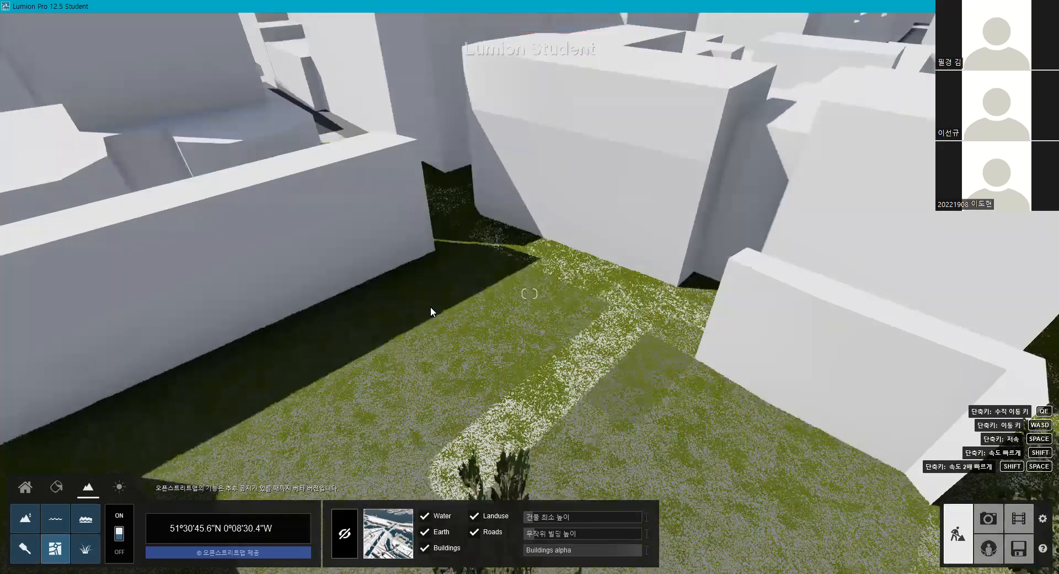
pyautogui.moveTo(530, 294); pyautogui.dragTo(566, 311, button='middle')
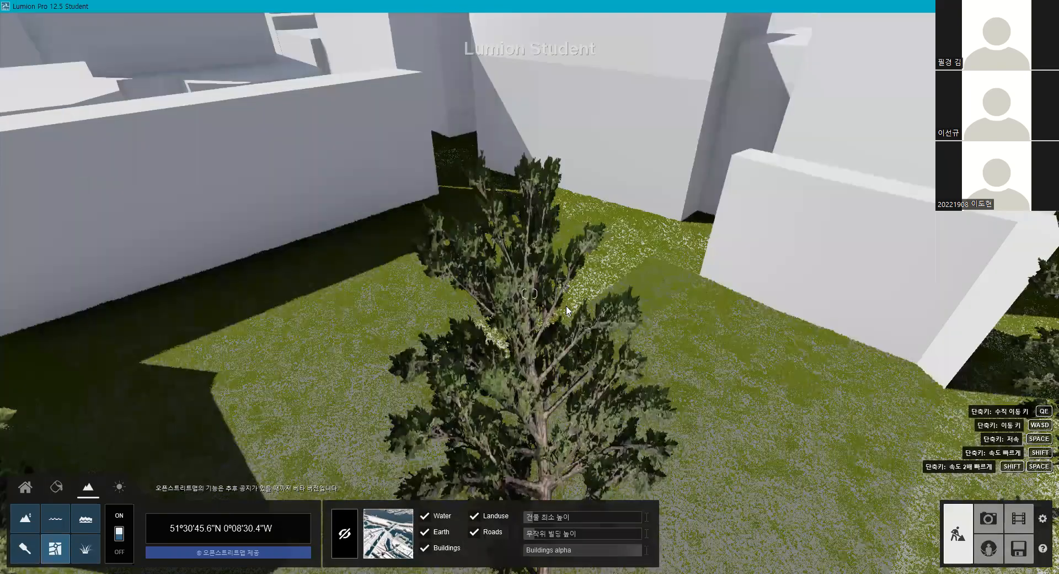
pyautogui.scroll(-6, 566, 310)
pyautogui.moveTo(628, 450); pyautogui.dragTo(653, 403, button='middle')
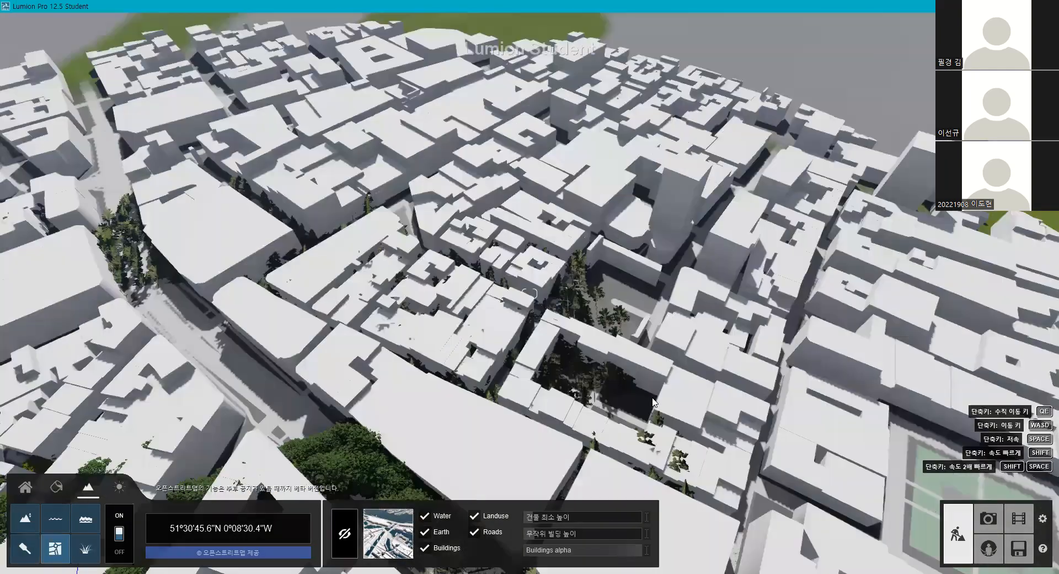
pyautogui.moveTo(653, 402); pyautogui.dragTo(652, 385, button='right')
pyautogui.scroll(-4, 652, 385)
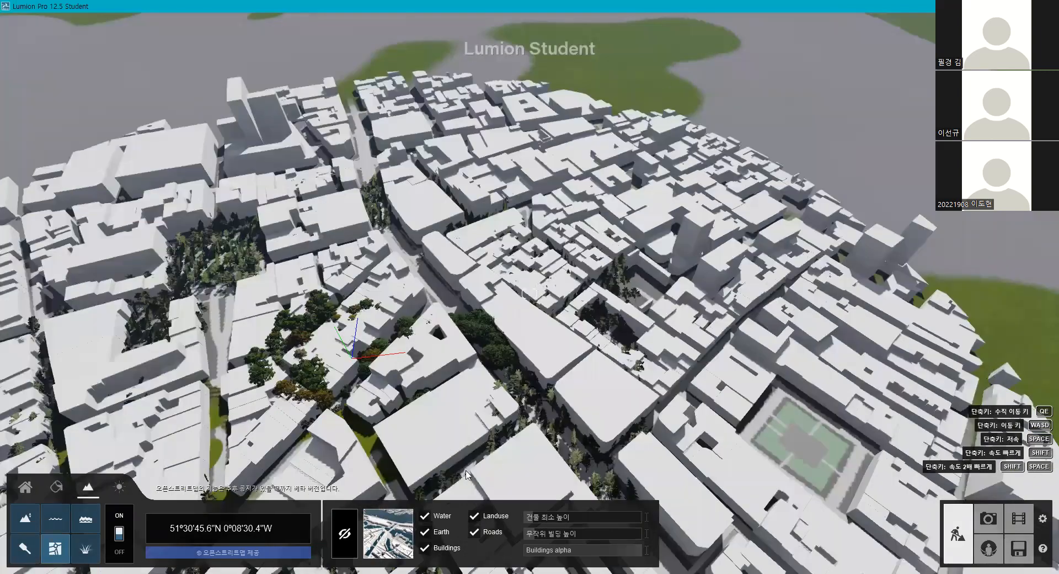
pyautogui.scroll(3, 467, 475)
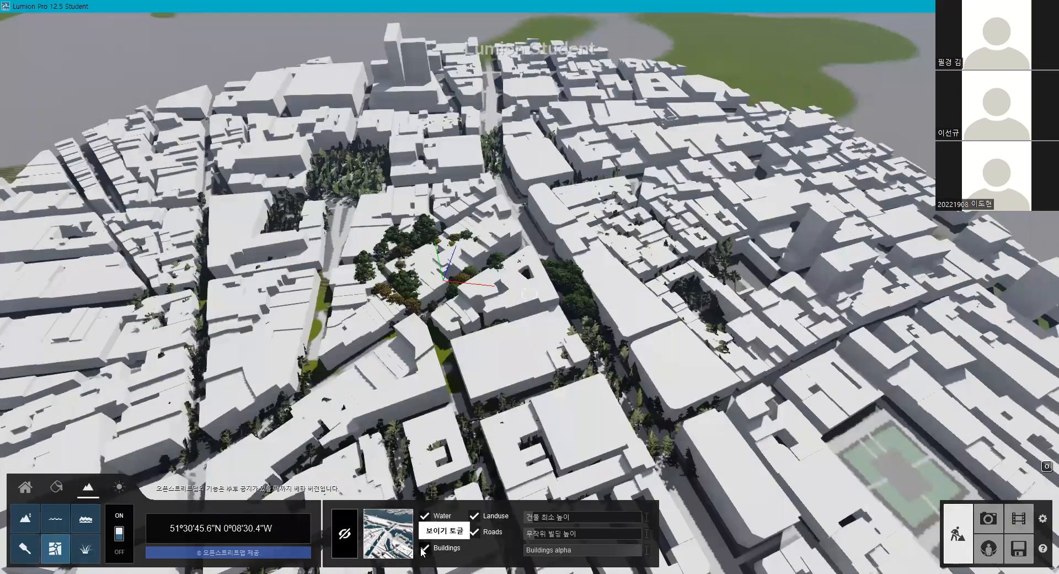
# - Toggle the city buildings off and on, and switch off the Water, Earth, Buildings, Landuse and Roads map layers
pyautogui.click(424, 549)
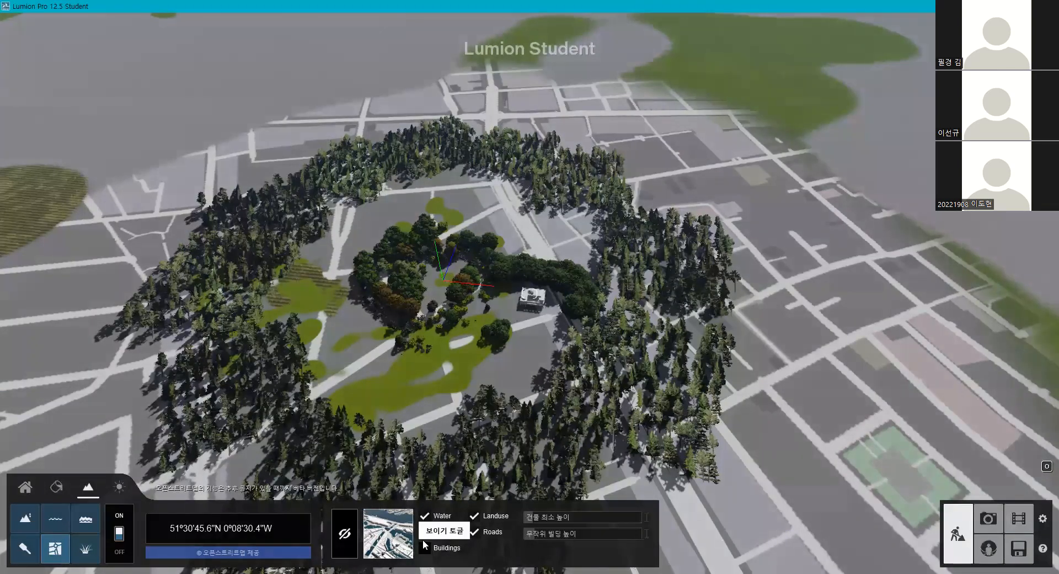
pyautogui.click(424, 547)
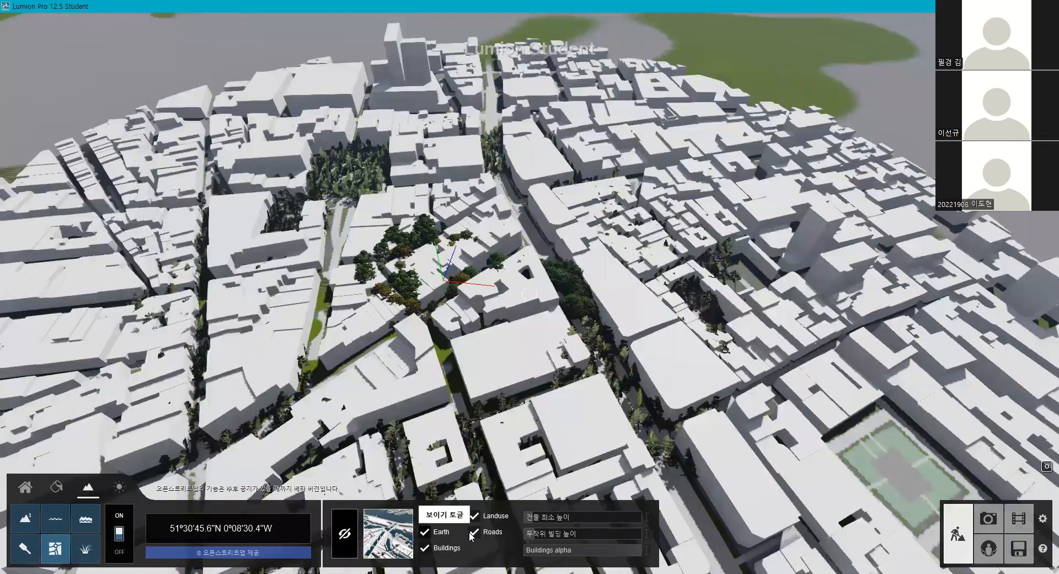
pyautogui.click(473, 532)
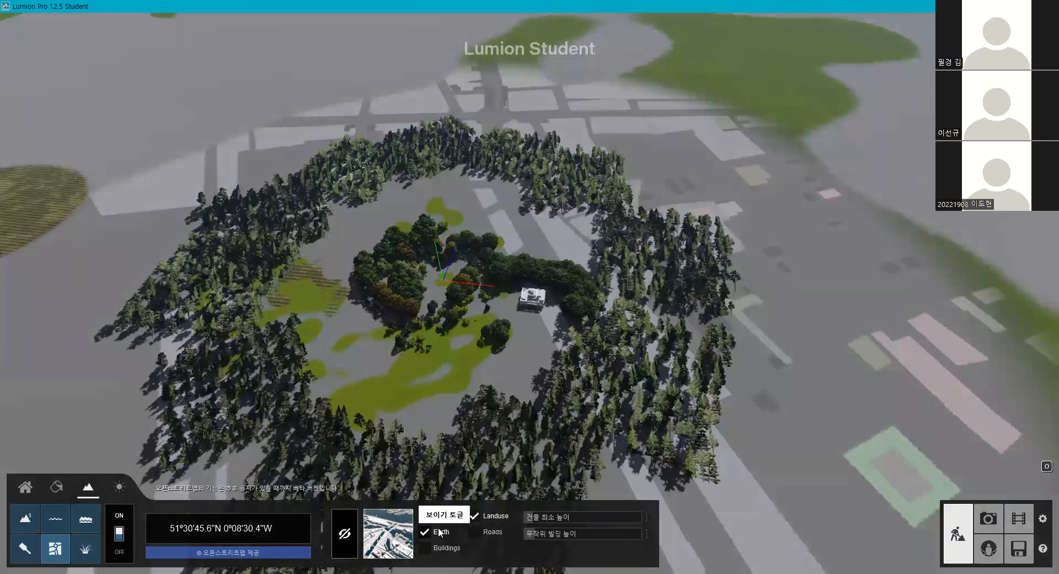
pyautogui.click(500, 514)
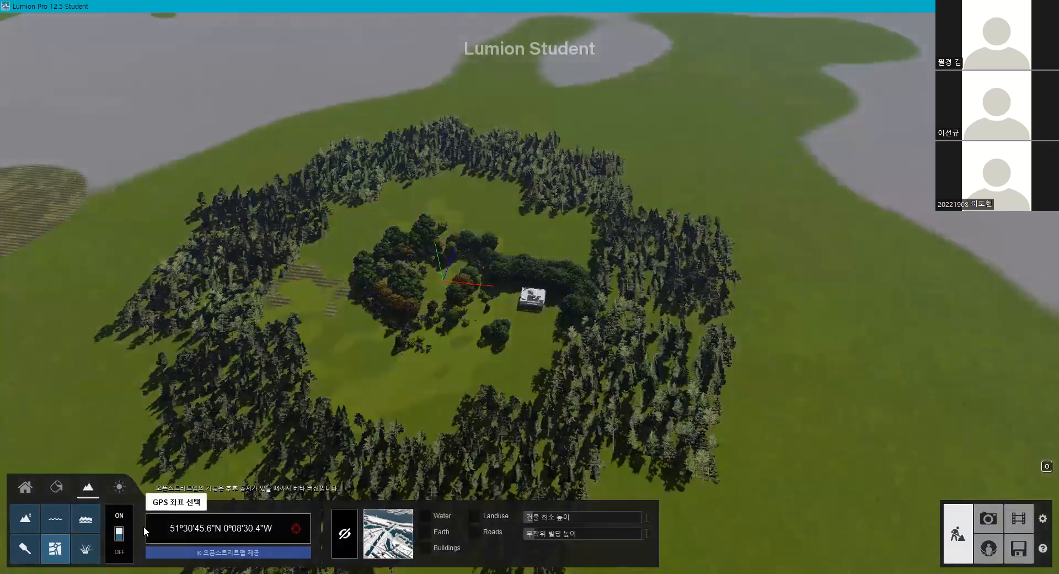
# - Check the landscape grass settings, and paint patches of the fourth ground texture outside the conifer ring with a larger, stronger brush
pyautogui.click(86, 548)
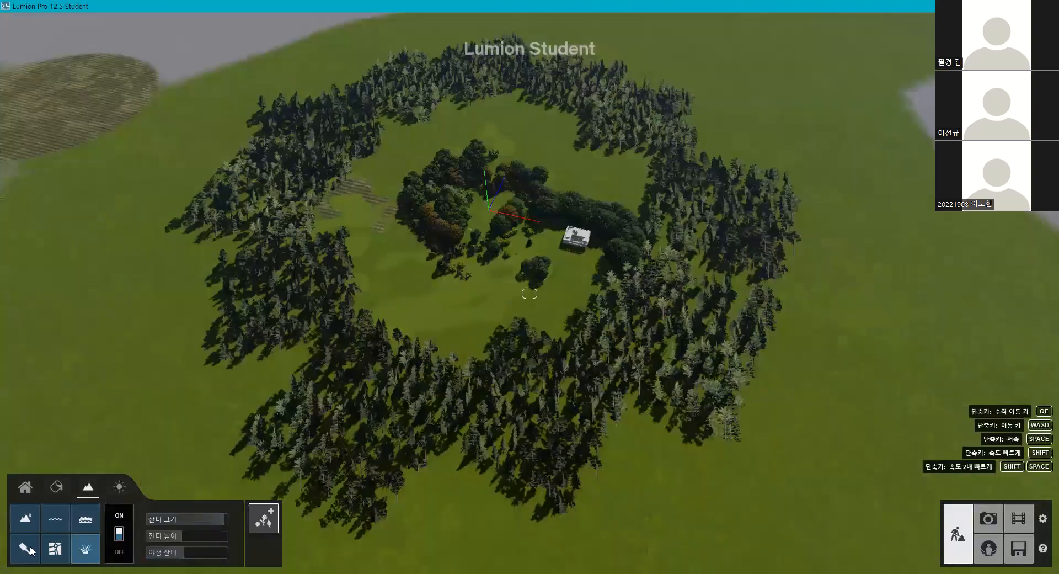
pyautogui.click(30, 545)
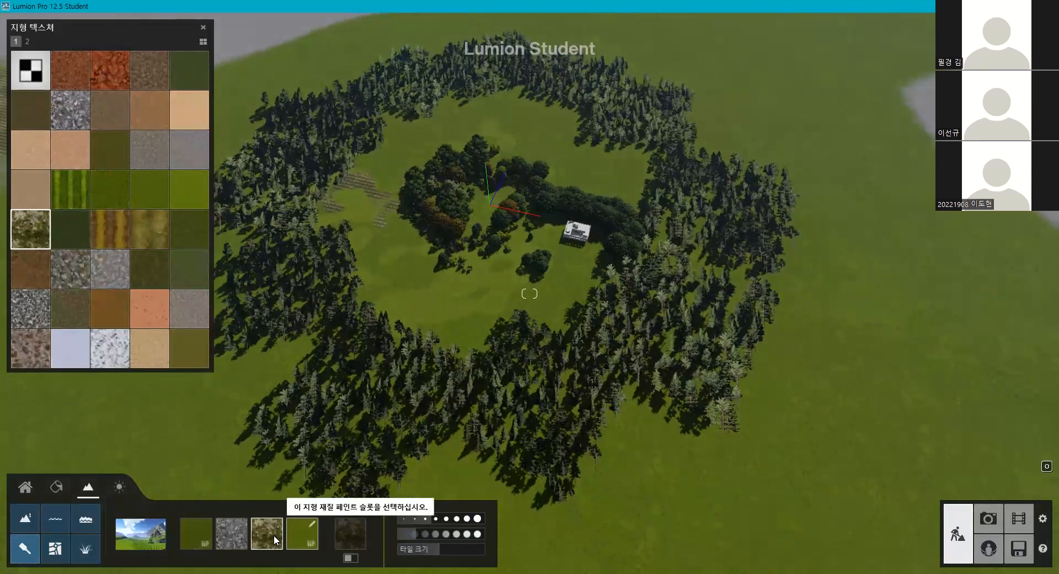
pyautogui.click(305, 535)
pyautogui.click(692, 484)
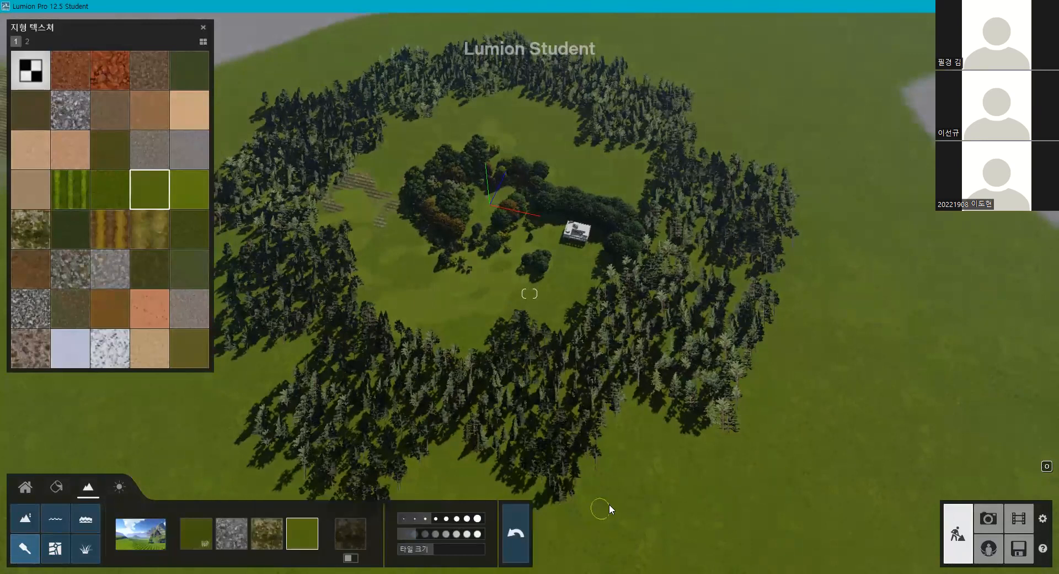
pyautogui.click(454, 519)
pyautogui.moveTo(432, 534); pyautogui.dragTo(480, 533)
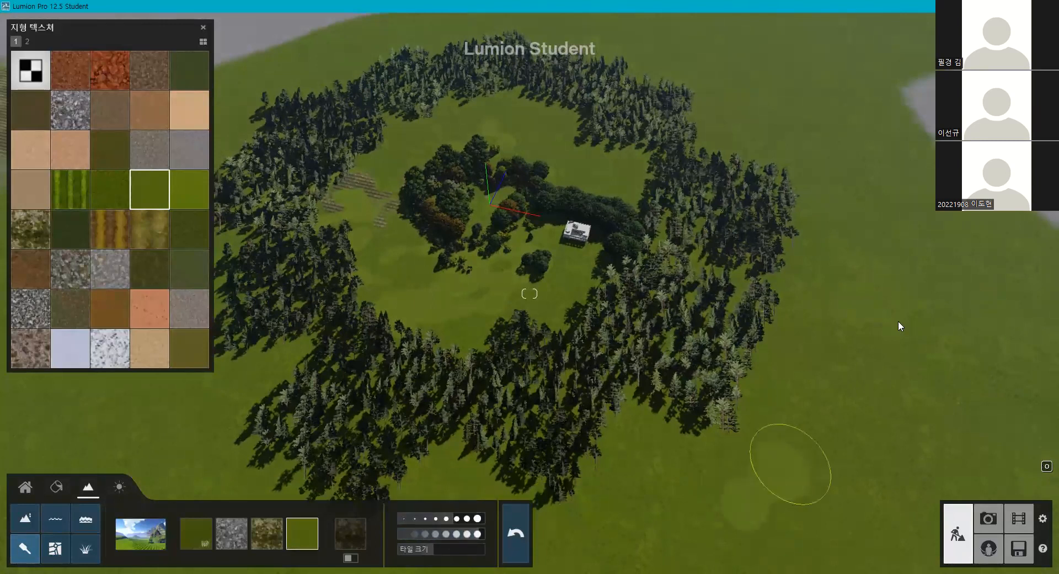
pyautogui.moveTo(811, 451)
pyautogui.mouseDown()
pyautogui.moveTo(894, 441)
pyautogui.moveTo(785, 468)
pyautogui.mouseUp()
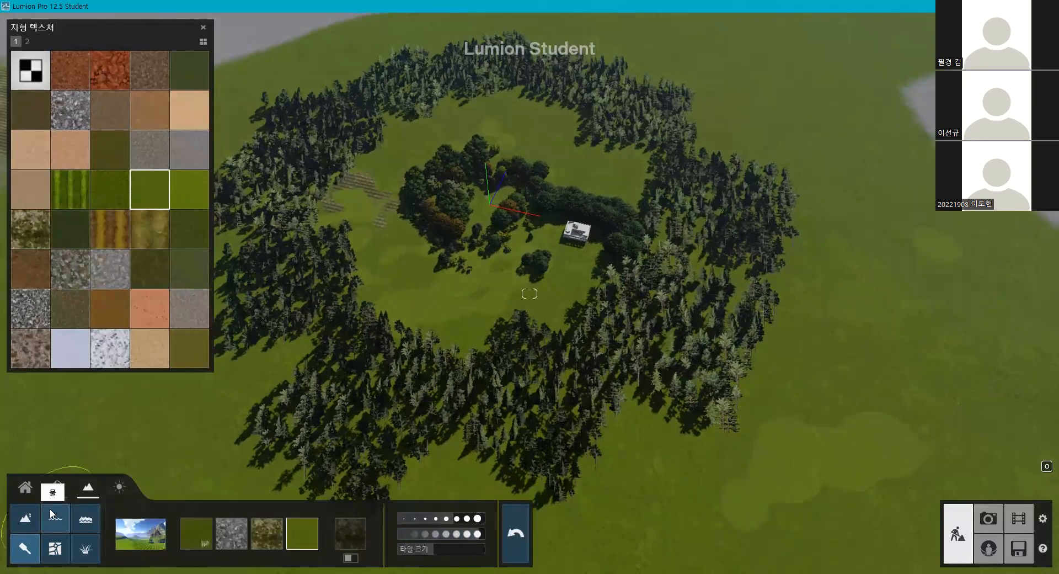
# - Try raising the terrain on the lawn in front of the villa with the current large brush, and undo it
pyautogui.click(22, 521)
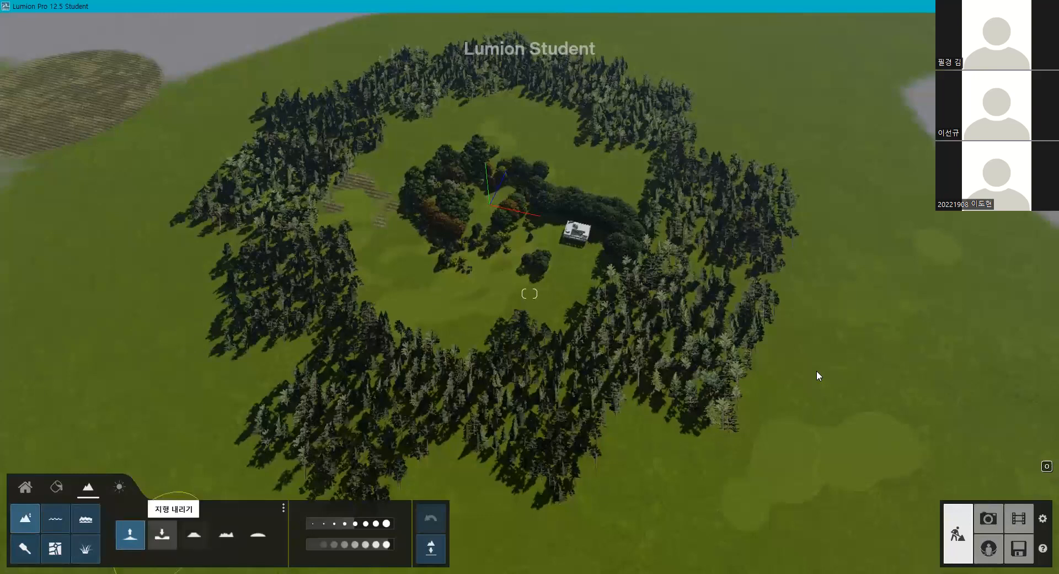
pyautogui.moveTo(804, 345)
pyautogui.mouseDown(button='right')
pyautogui.moveTo(869, 171)
pyautogui.moveTo(833, 182)
pyautogui.mouseUp(button='right')
pyautogui.press('w')
pyautogui.moveTo(529, 293); pyautogui.dragTo(514, 355, button='right')
pyautogui.press('w')
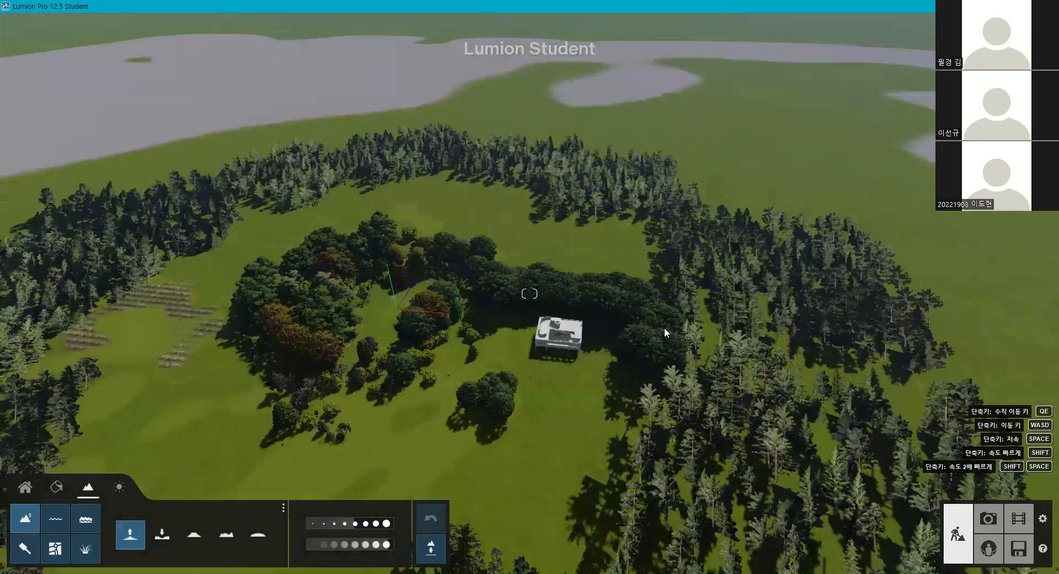
pyautogui.press('e')
pyautogui.press('w')
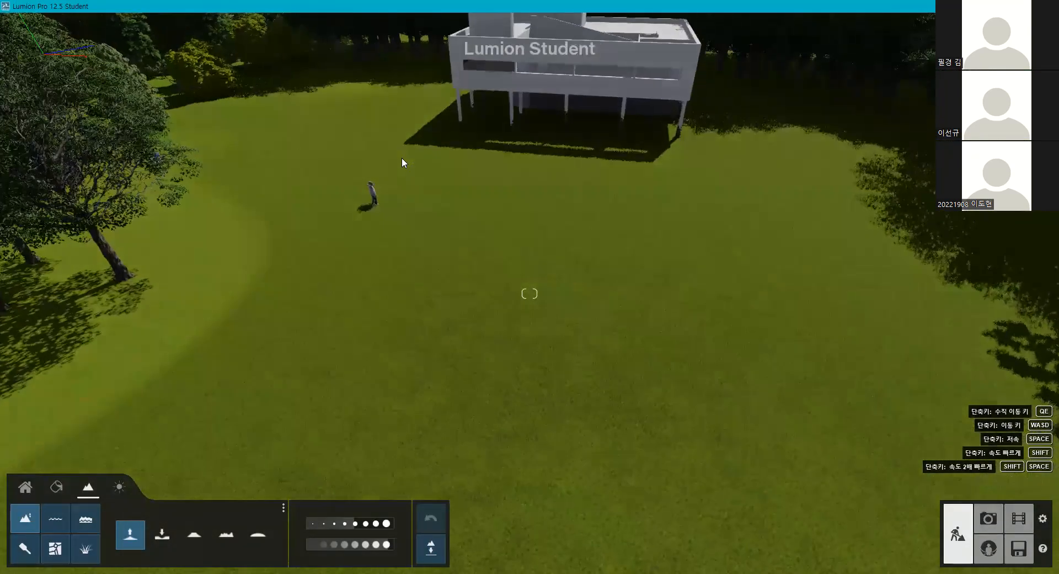
pyautogui.press('q')
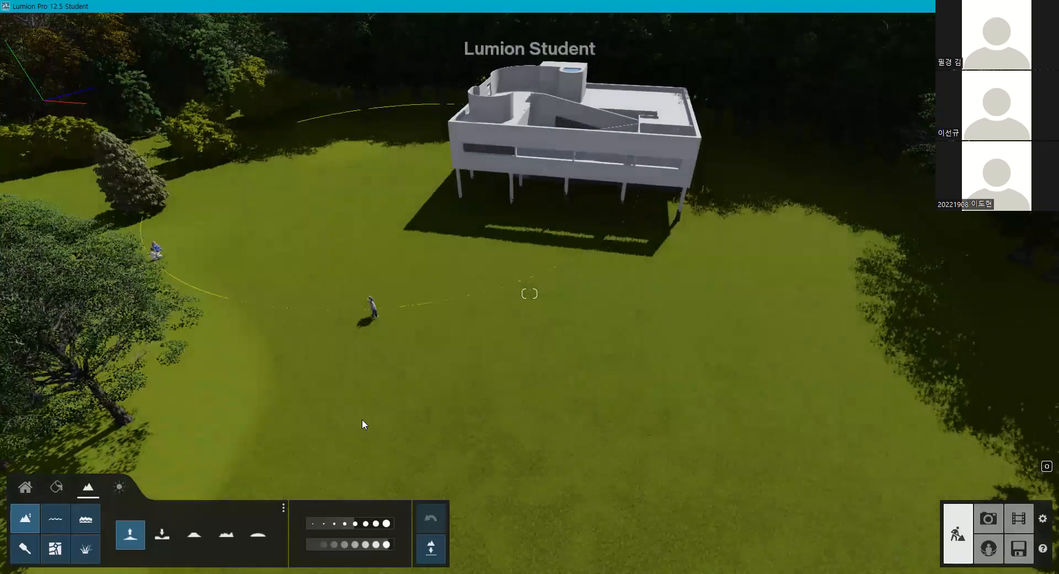
pyautogui.click(358, 445)
pyautogui.click(430, 519)
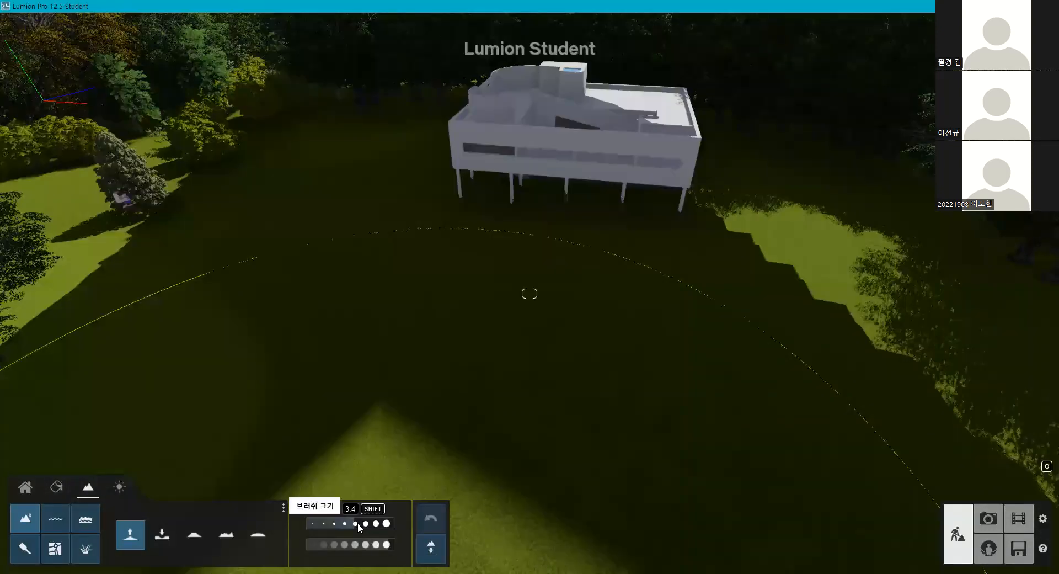
# - Try raising a mound beside and beneath the villa with a smaller, weaker terrain brush, and undo the sculpting
pyautogui.moveTo(358, 521); pyautogui.dragTo(335, 521)
pyautogui.click(333, 544)
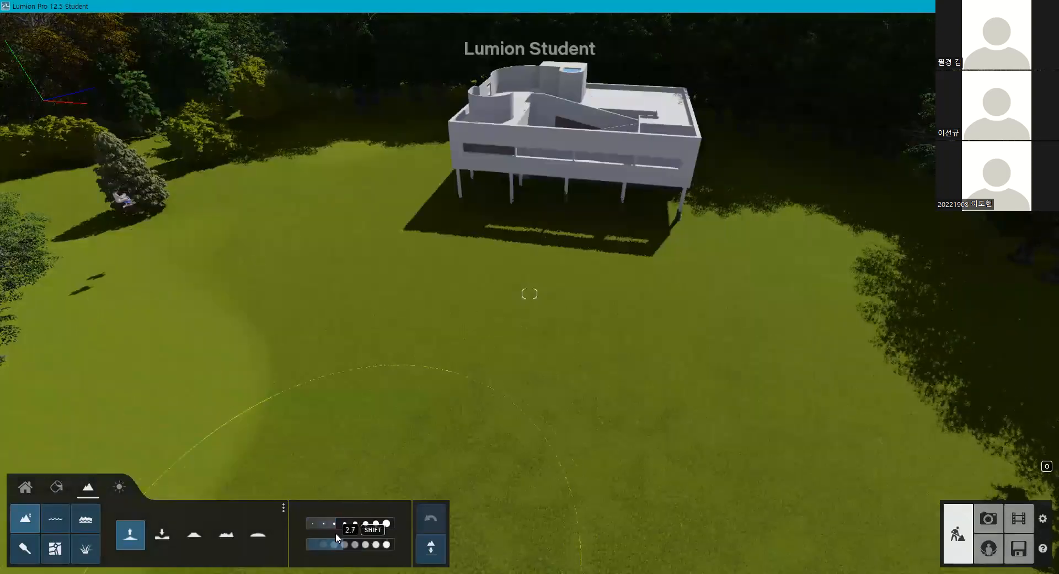
pyautogui.click(416, 192)
pyautogui.click(431, 519)
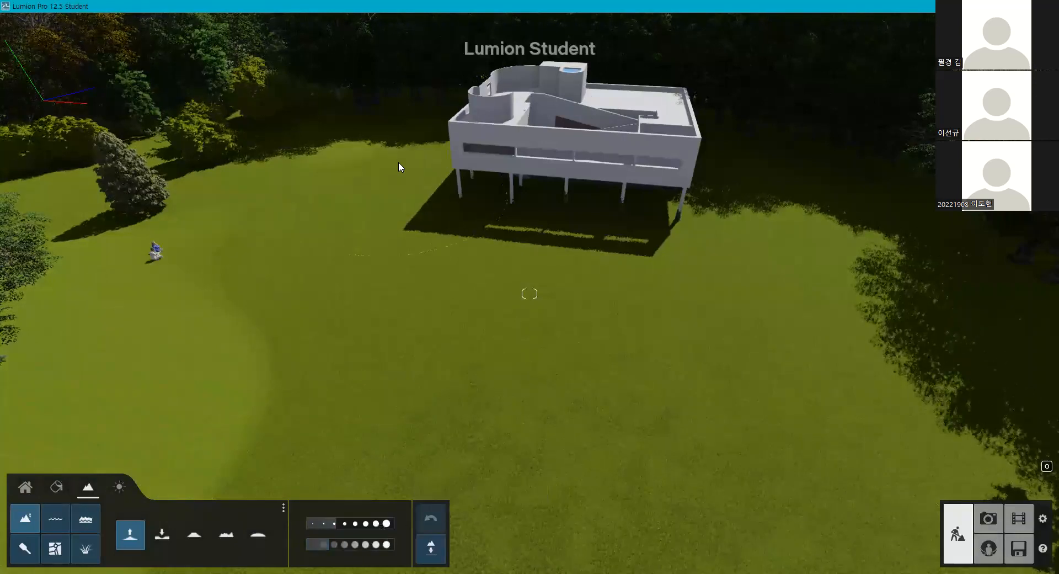
pyautogui.moveTo(398, 161); pyautogui.dragTo(607, 201)
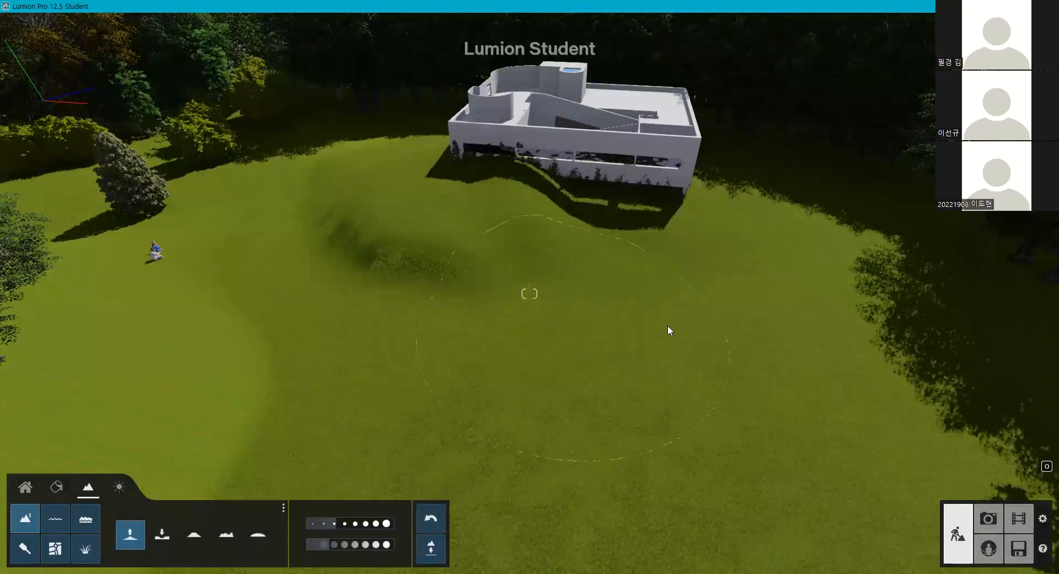
pyautogui.moveTo(667, 363); pyautogui.dragTo(747, 292, button='right')
pyautogui.scroll(2, 747, 293)
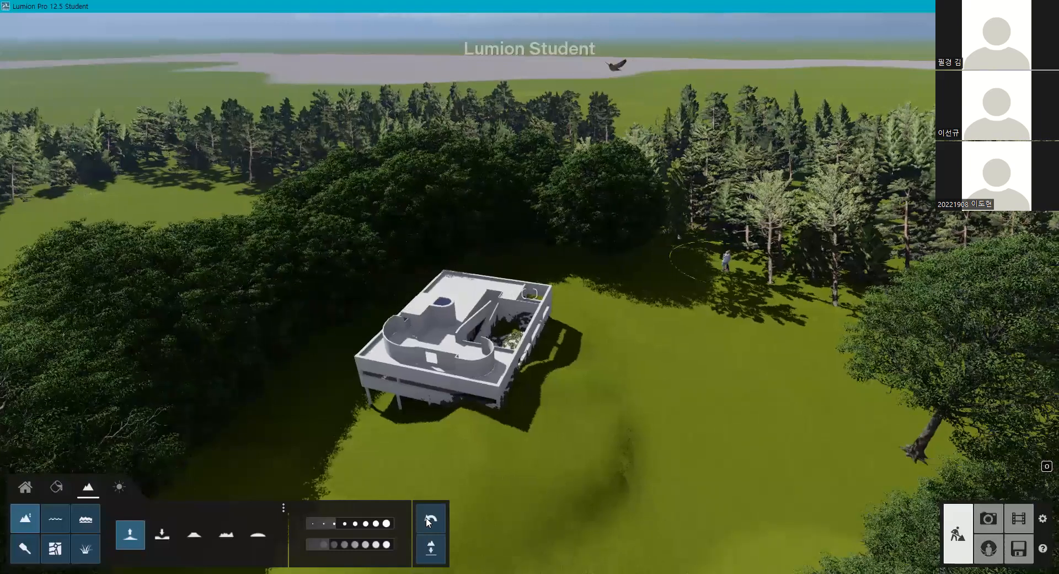
pyautogui.click(429, 517)
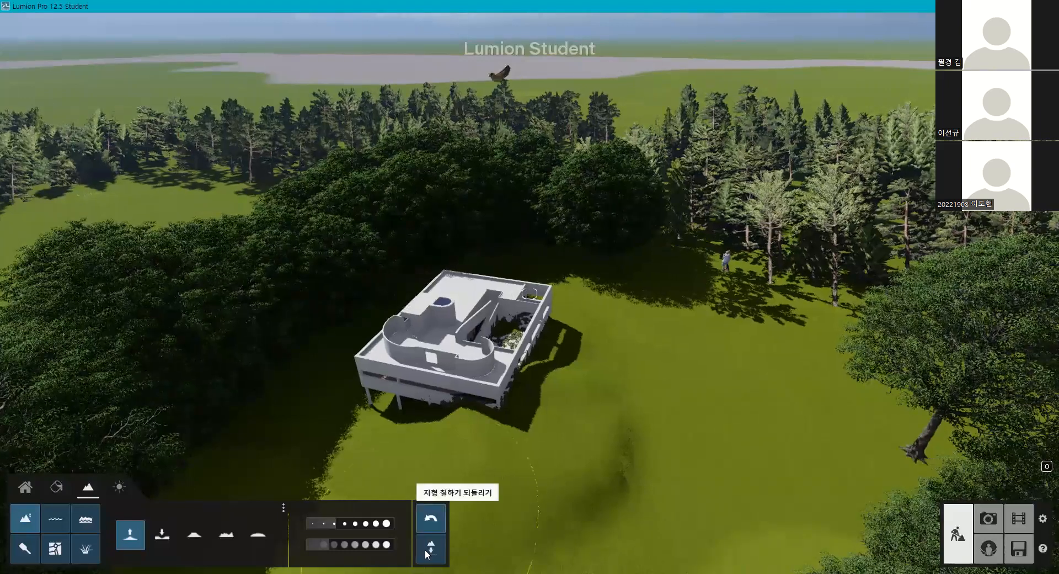
pyautogui.moveTo(488, 406); pyautogui.dragTo(465, 438, button='right')
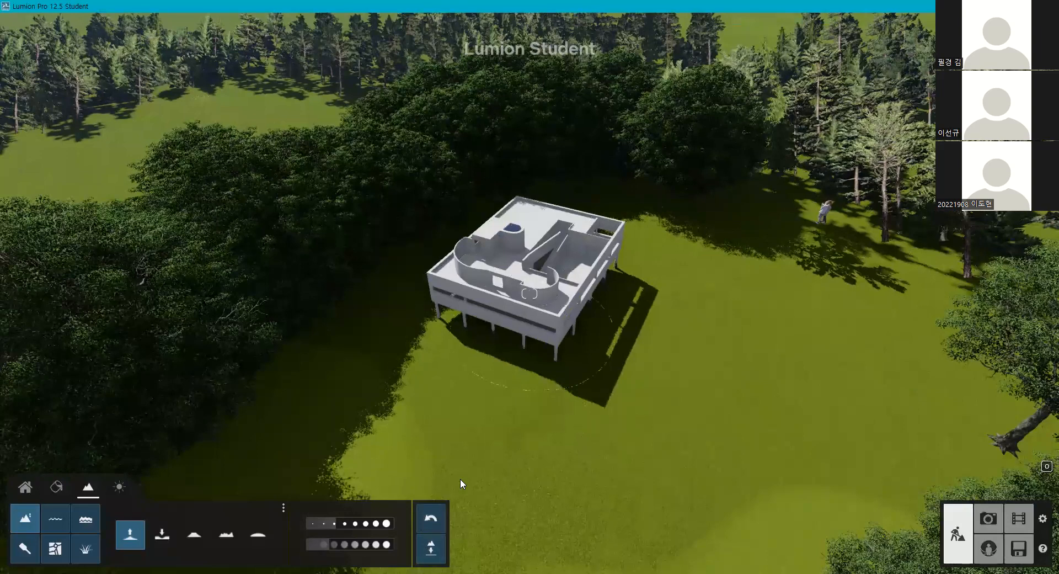
# - Switch on the ocean across the landscape around the villa
pyautogui.moveTo(555, 398); pyautogui.dragTo(522, 389, button='right')
pyautogui.press('s')
pyautogui.press('e')
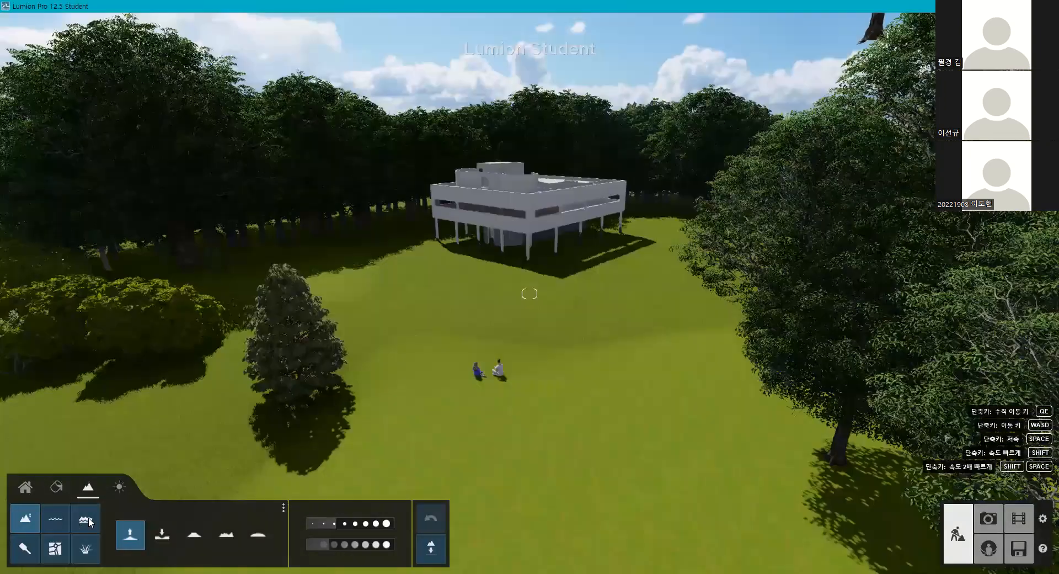
pyautogui.press('w')
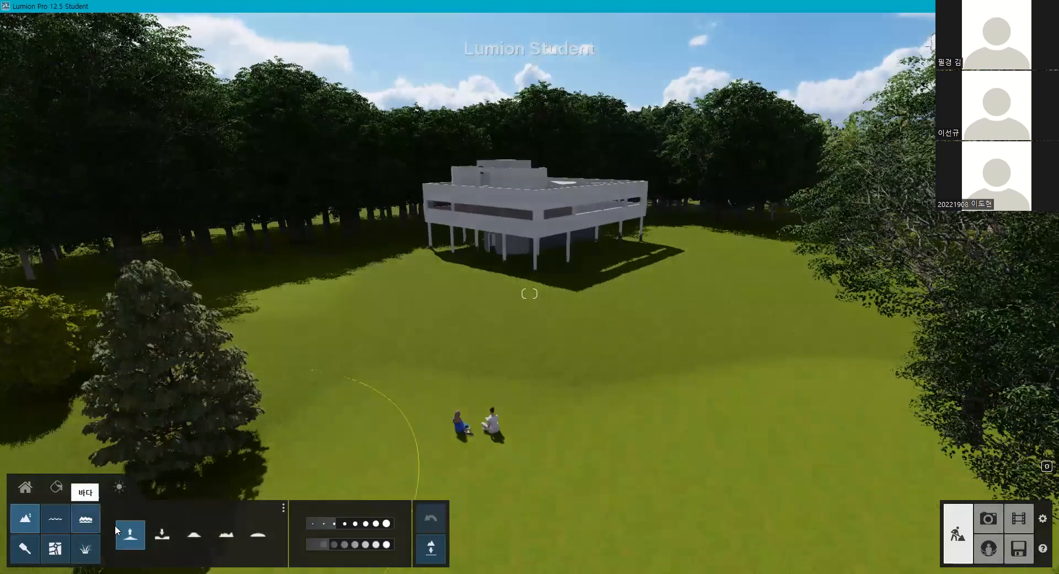
pyautogui.click(85, 519)
pyautogui.click(119, 533)
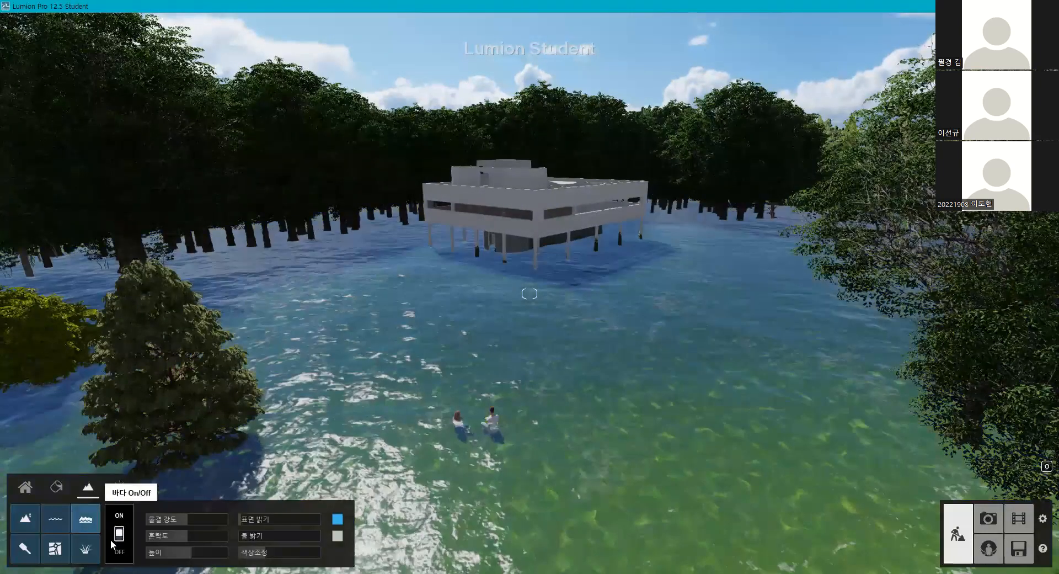
pyautogui.click(119, 538)
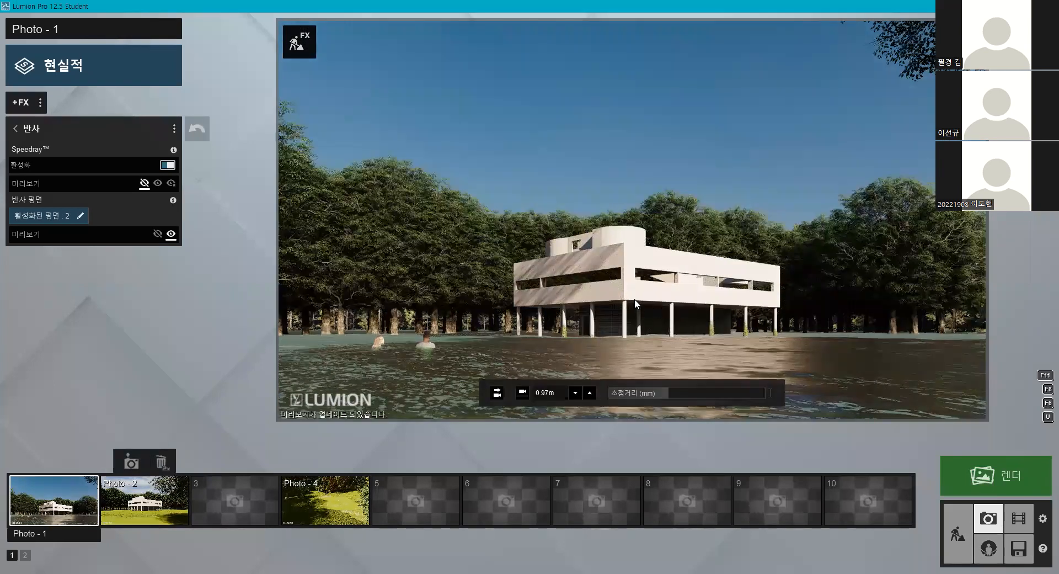
# - Restore the saved Photo - 1 camera to preview the villa surrounded by the ocean
pyautogui.click(989, 548)
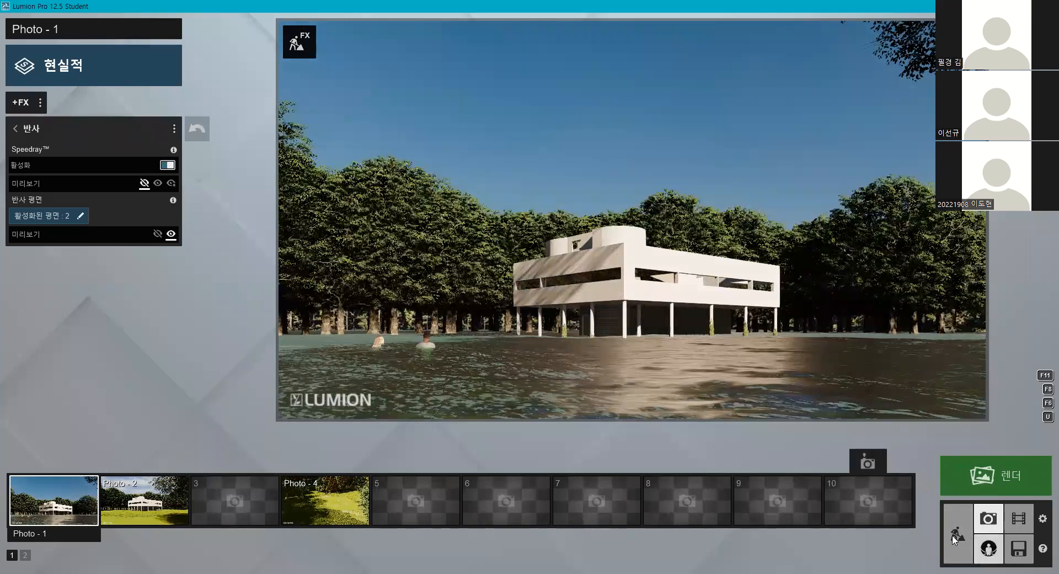
pyautogui.click(956, 535)
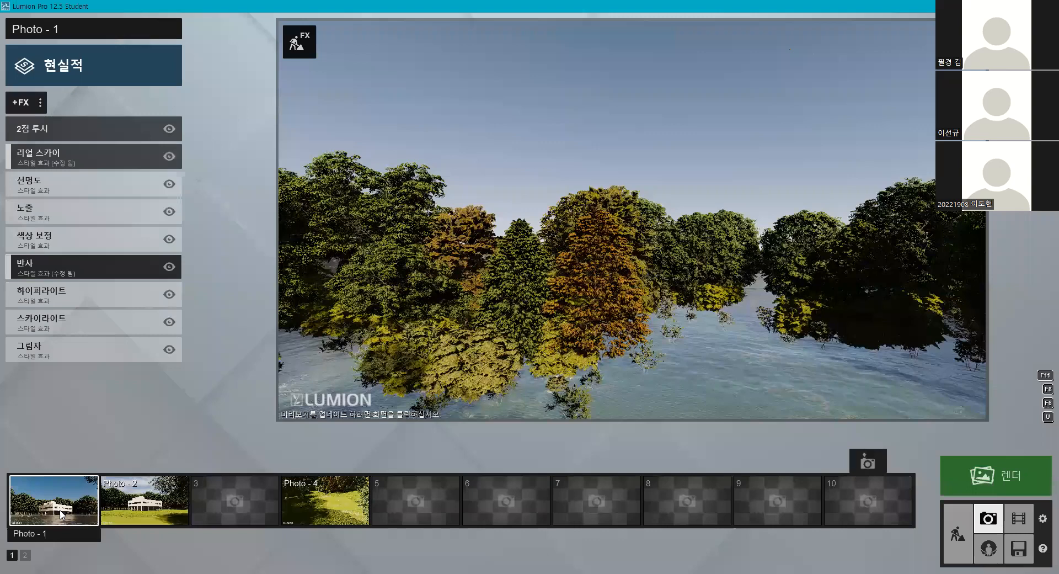
pyautogui.click(63, 515)
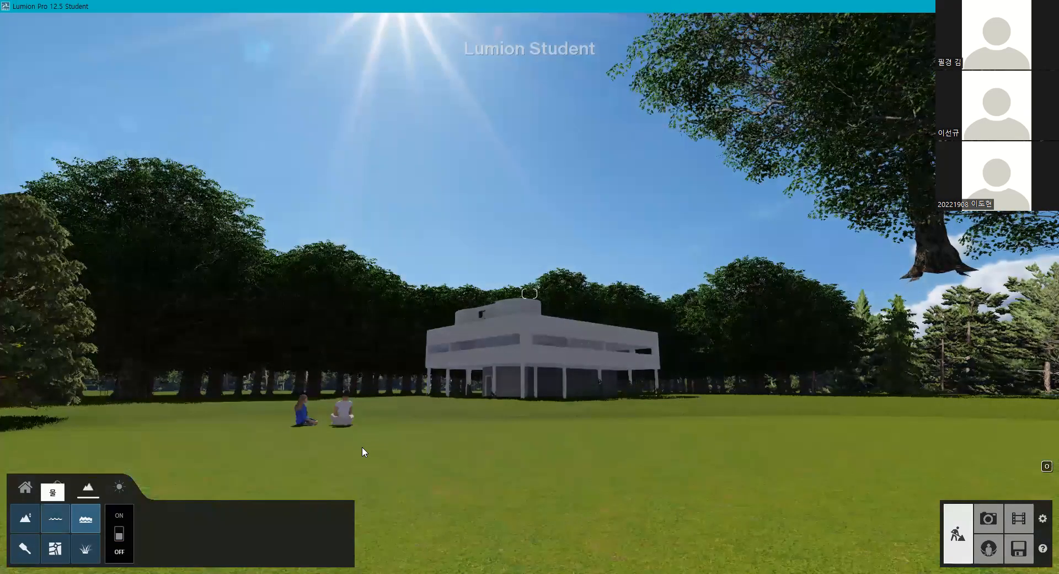
# - Choose a water type and place a four-cornered water plane on the lawn in front of the villa
pyautogui.click(237, 534)
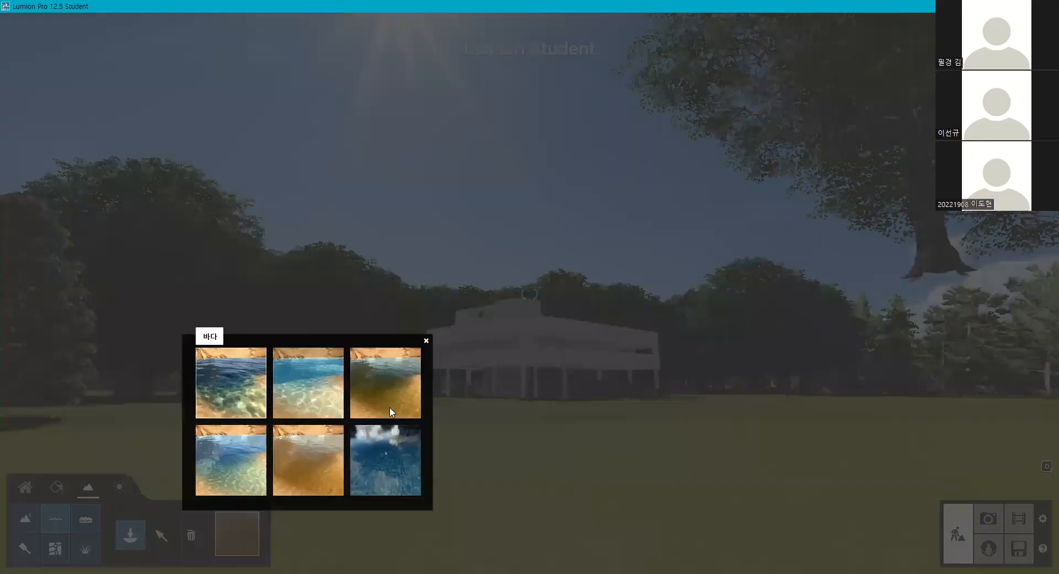
pyautogui.click(389, 409)
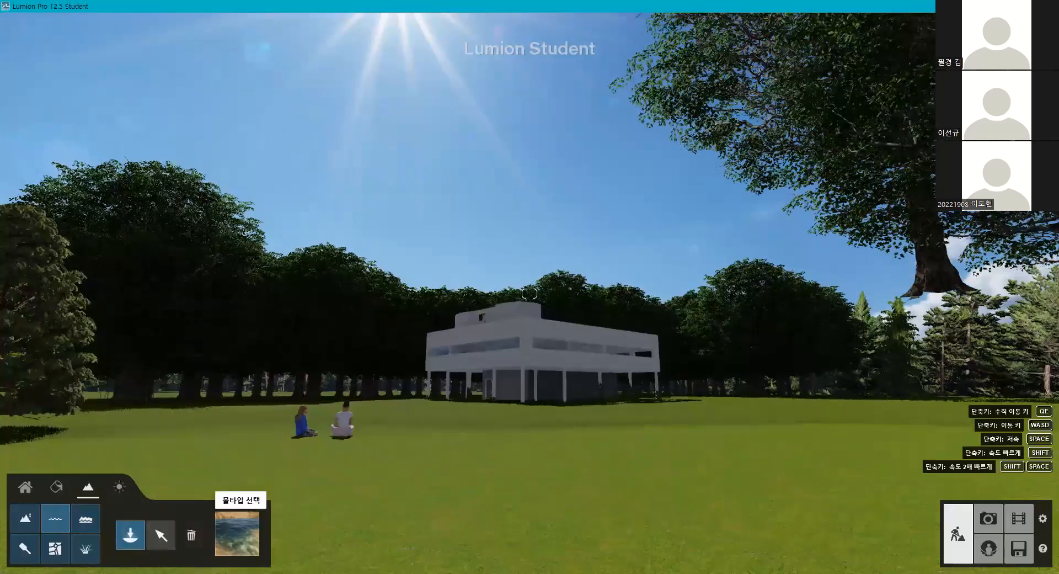
pyautogui.press('q')
pyautogui.press('q')
pyautogui.moveTo(464, 356); pyautogui.dragTo(967, 526, button='right')
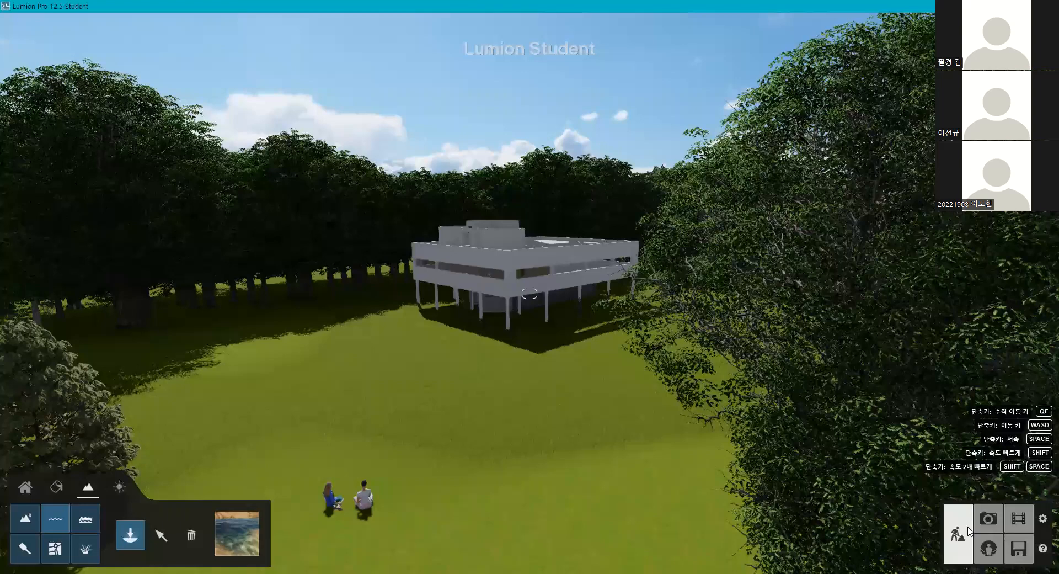
pyautogui.click(552, 349)
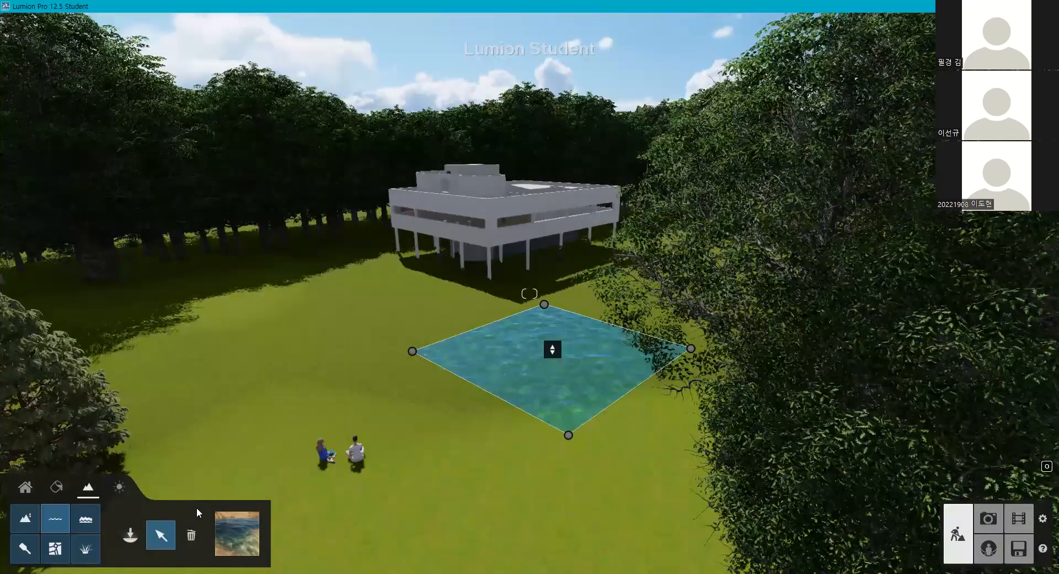
# - Preview the water plane in photo mode, including from the saved Photo - 1 camera
pyautogui.click(988, 518)
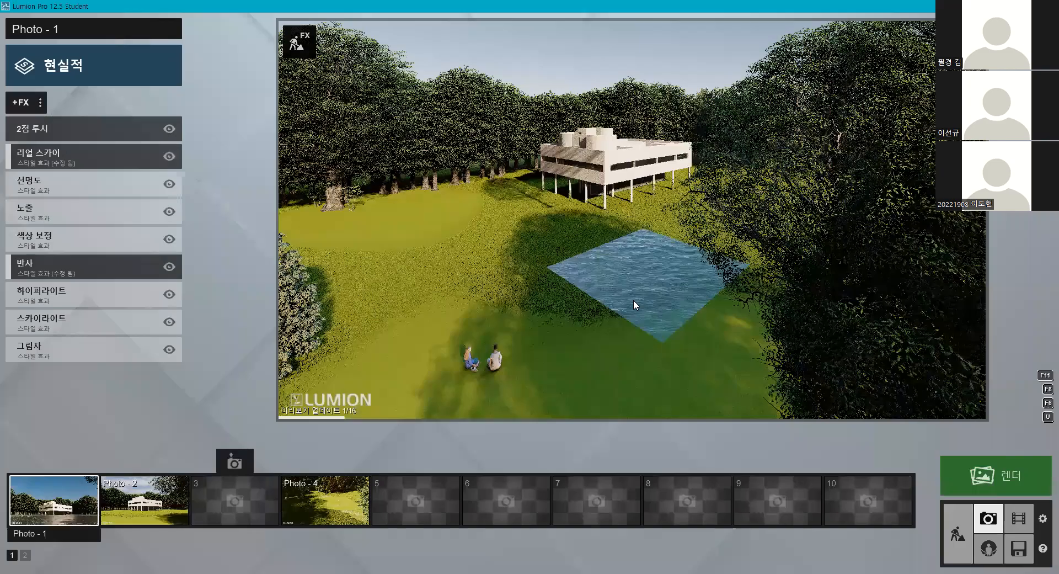
pyautogui.click(37, 461)
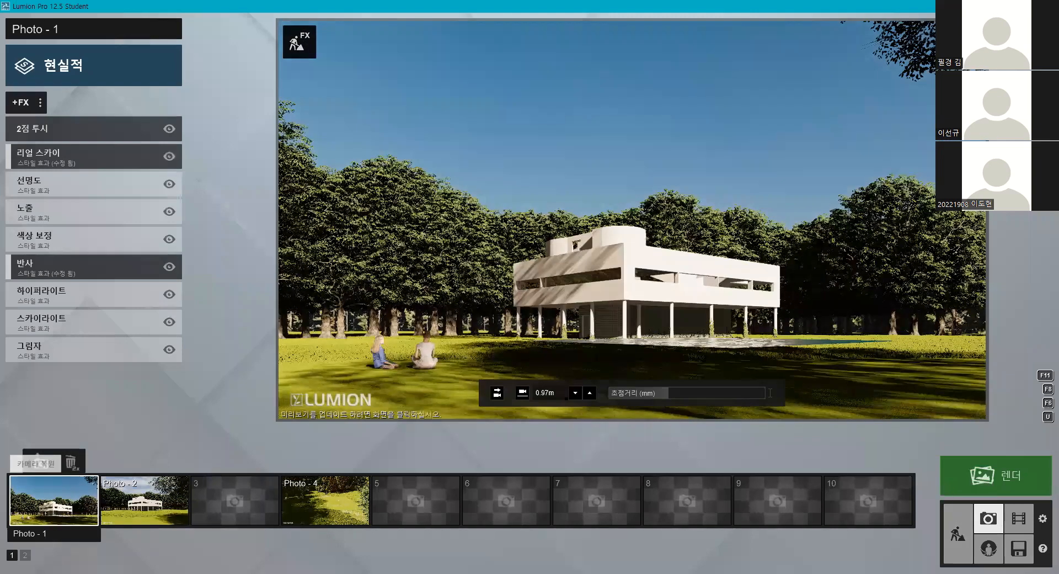
pyautogui.press('q')
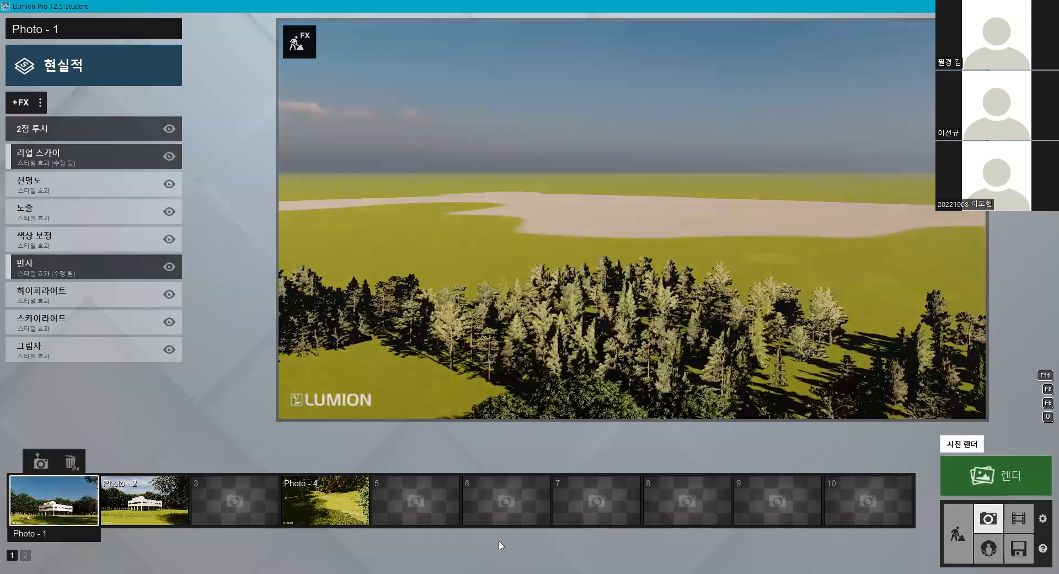
# - Delete the water plane in front of the villa and check the cleared lawn in Photo - 1
pyautogui.click(958, 535)
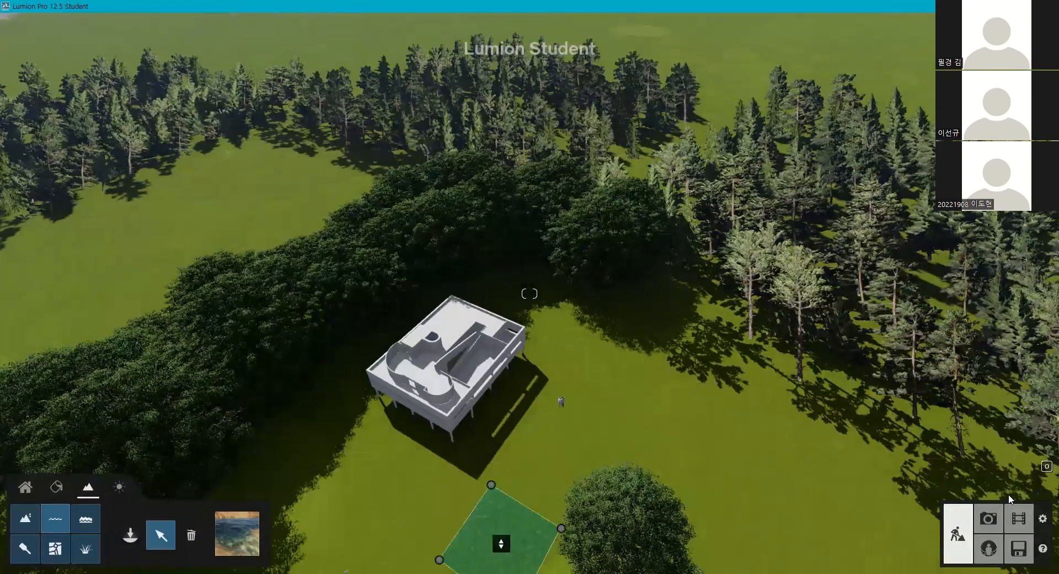
pyautogui.click(191, 535)
pyautogui.click(502, 543)
pyautogui.moveTo(667, 263); pyautogui.dragTo(666, 262, button='right')
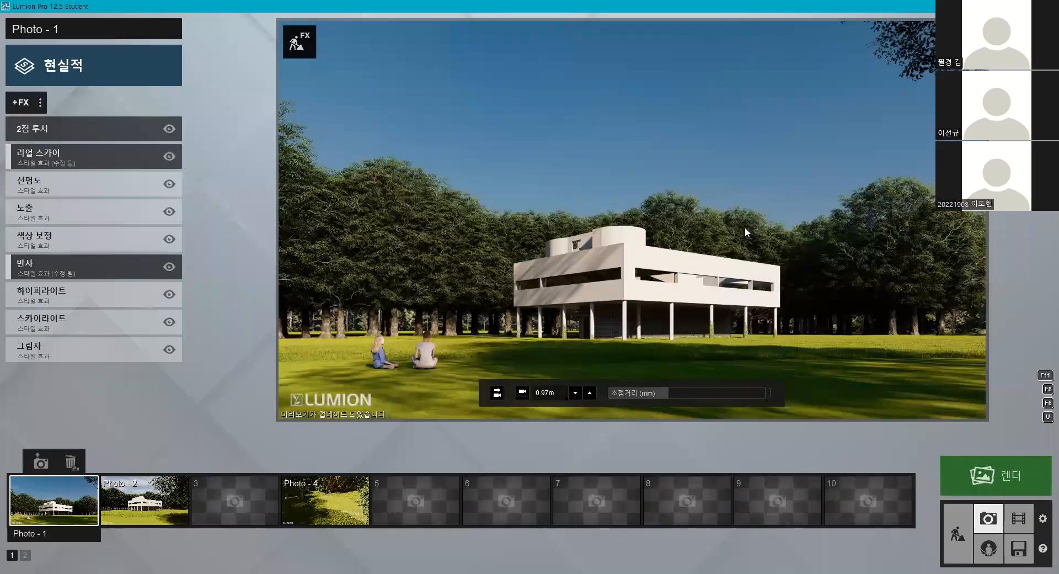
# - Place a Clip plane utility object through the villa's upper storey at a height of about 5.91 m, and select it
pyautogui.click(958, 533)
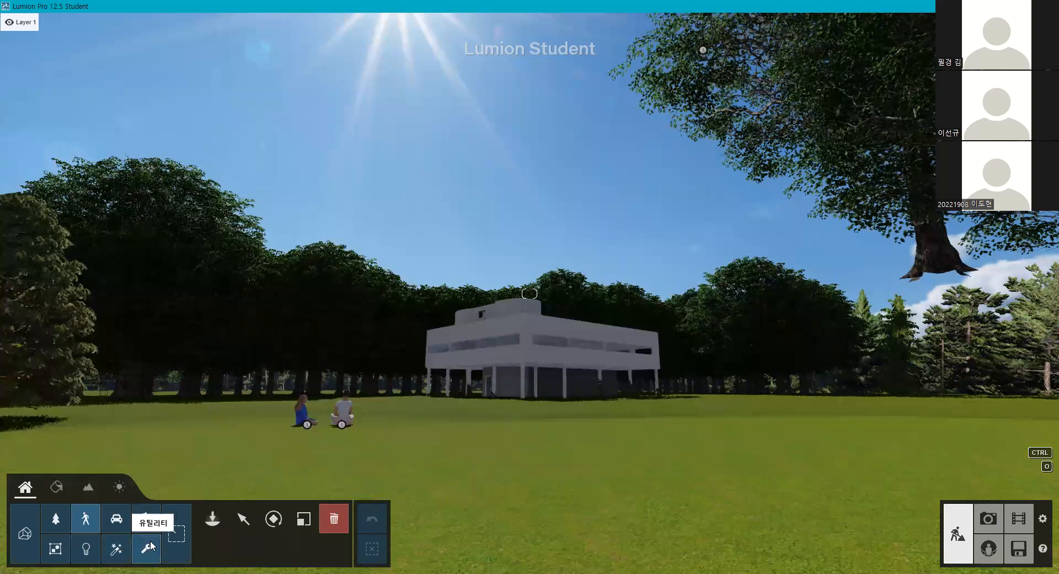
pyautogui.click(138, 547)
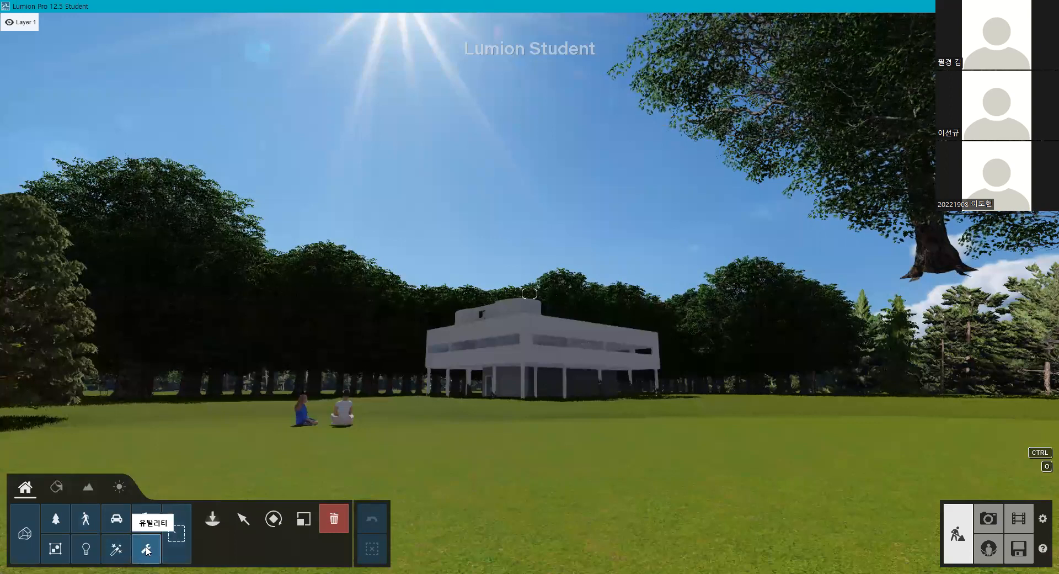
pyautogui.click(213, 518)
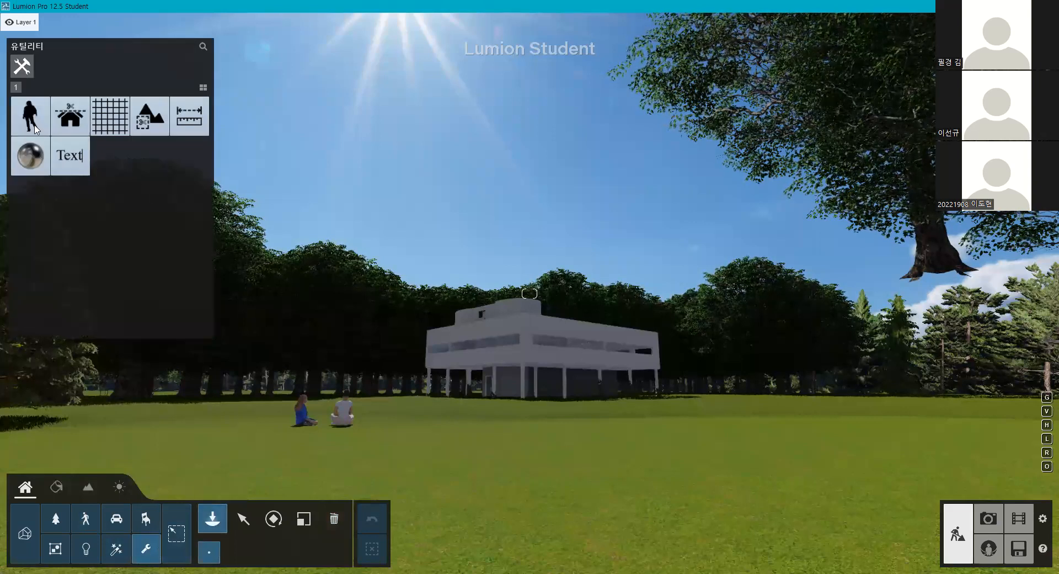
pyautogui.moveTo(76, 128)
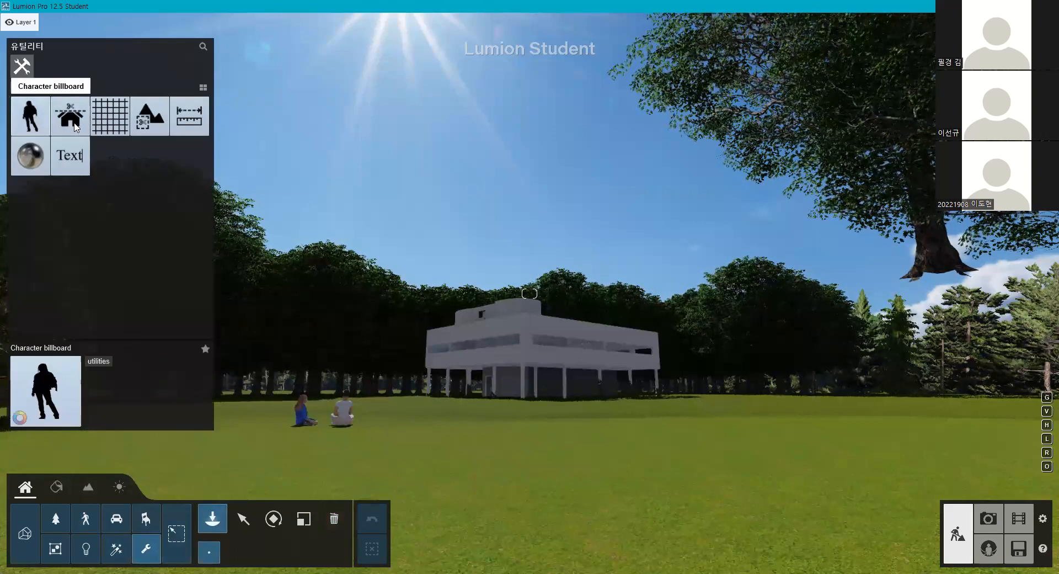
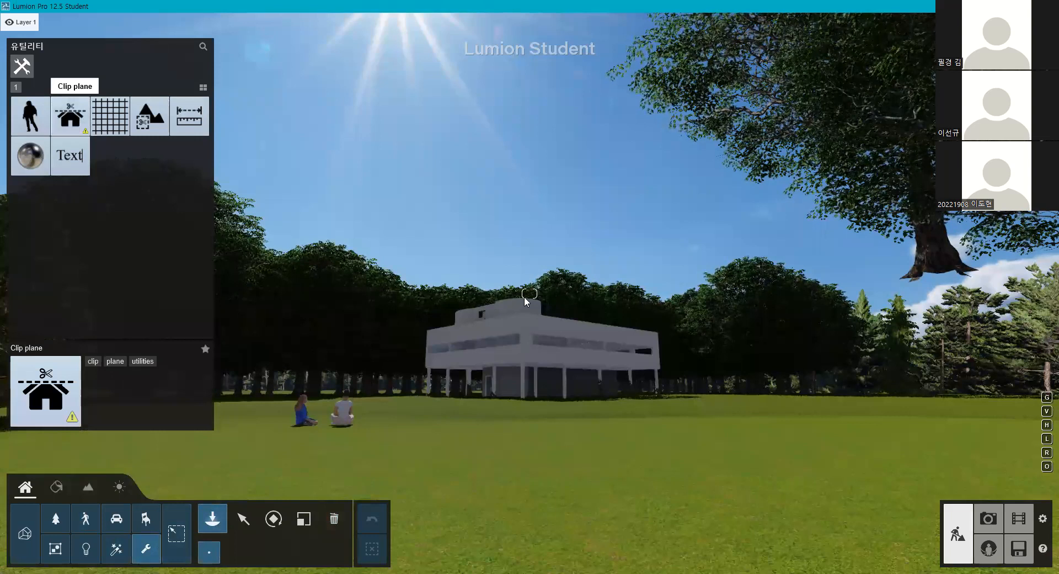
pyautogui.click(522, 320)
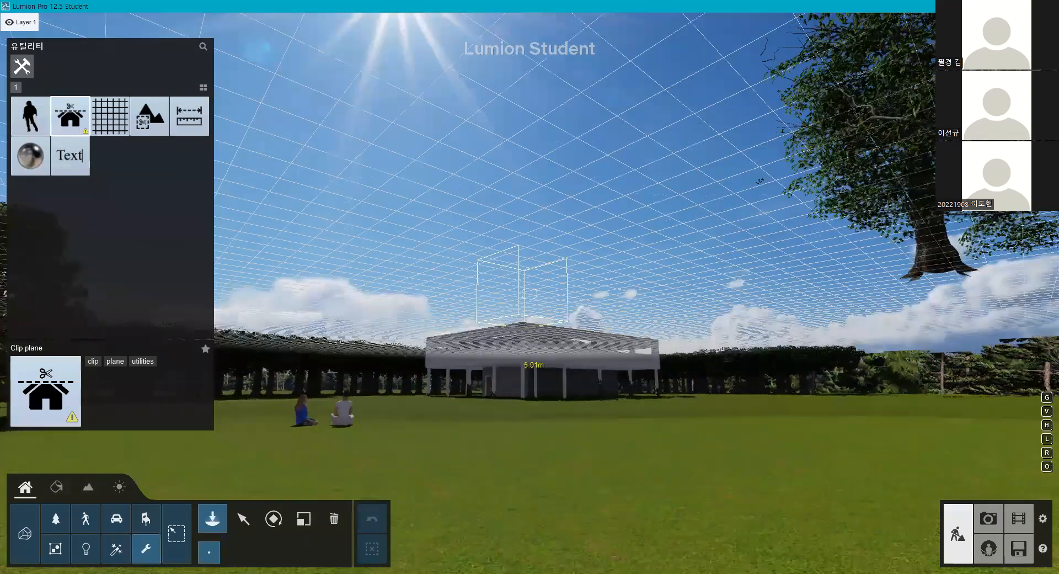
pyautogui.click(528, 325)
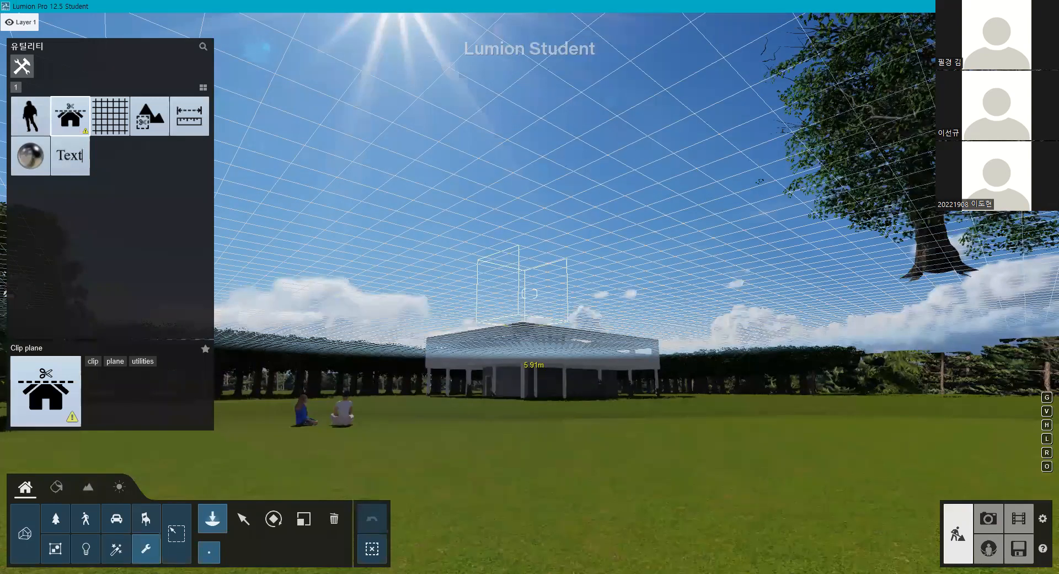
pyautogui.click(529, 293)
pyautogui.press('m')
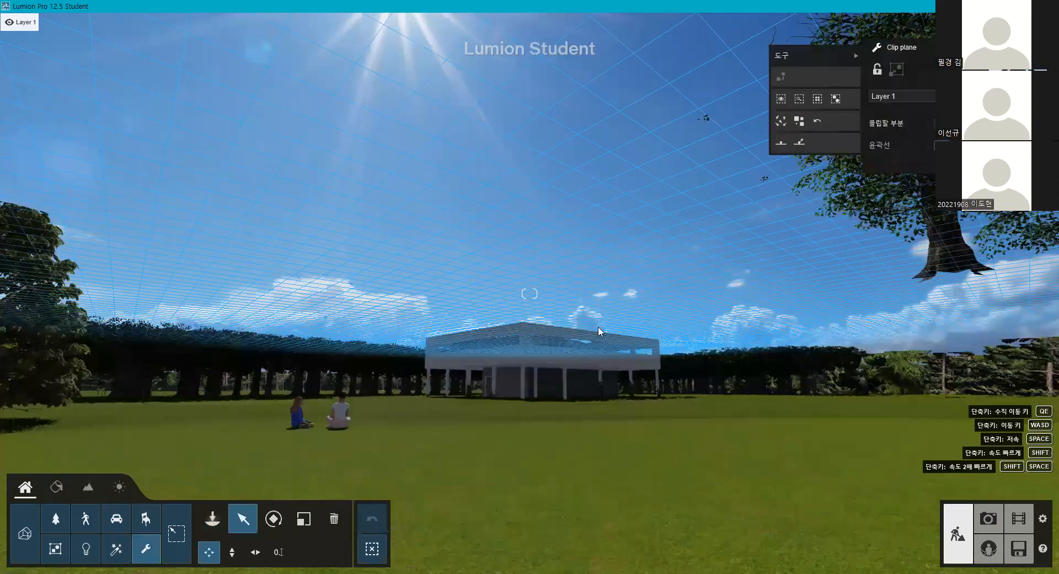
# - Look down on the clipped villa in photo mode's Photo - 3 and add the Orthographic View (직교 보기) effect
pyautogui.press('e')
pyautogui.moveTo(599, 326); pyautogui.dragTo(604, 328, button='right')
pyautogui.moveTo(982, 492); pyautogui.dragTo(985, 523, button='right')
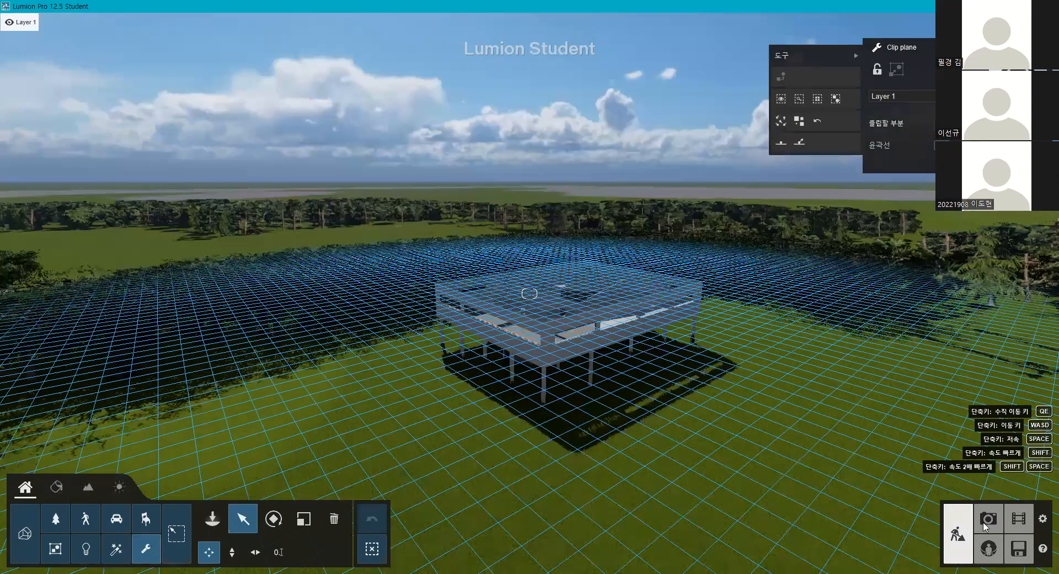
pyautogui.press('w')
pyautogui.press('s')
pyautogui.press('s')
pyautogui.moveTo(590, 193); pyautogui.dragTo(524, 262, button='right')
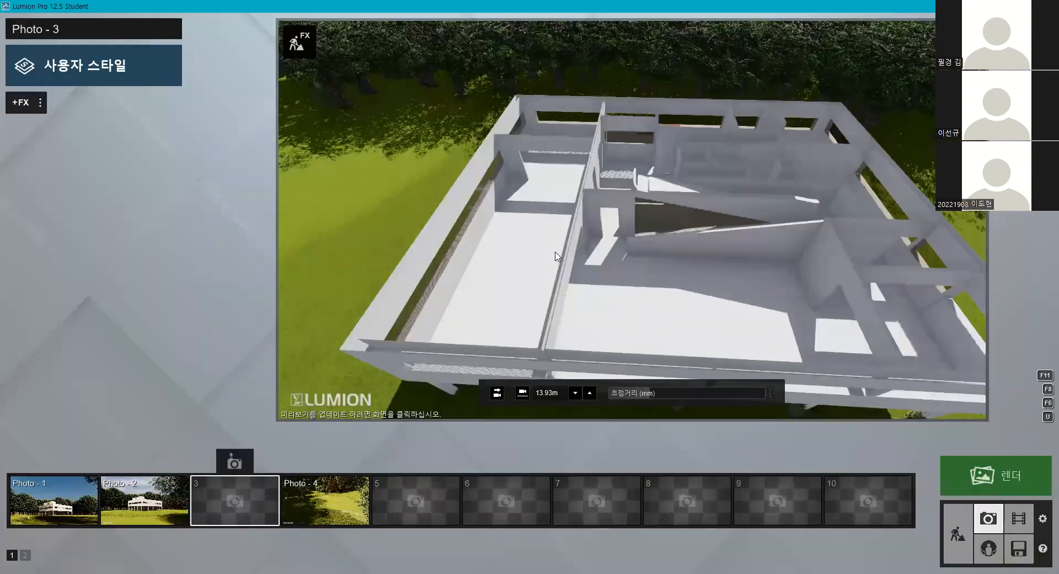
pyautogui.click(19, 112)
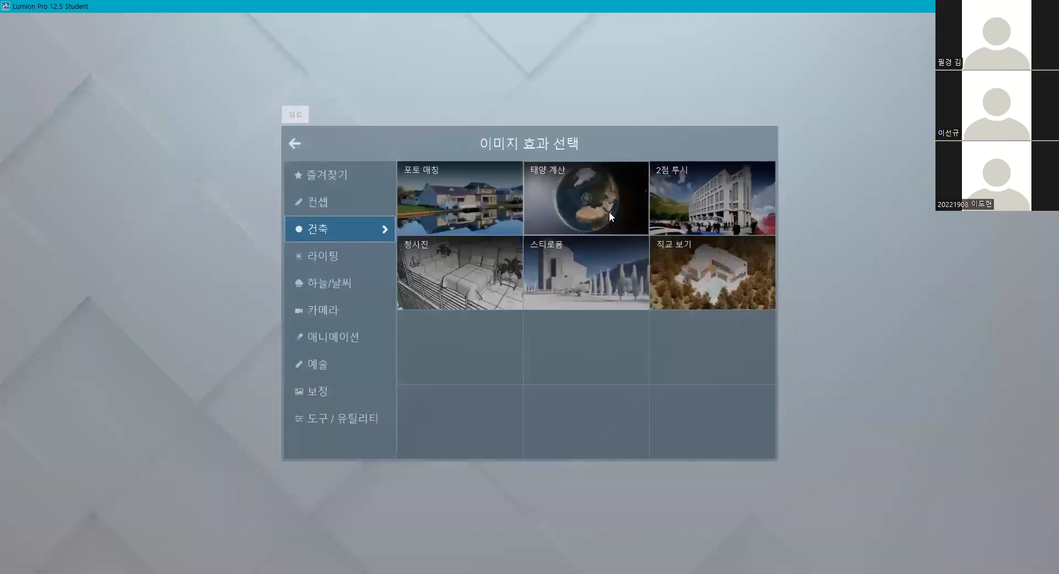
pyautogui.click(699, 278)
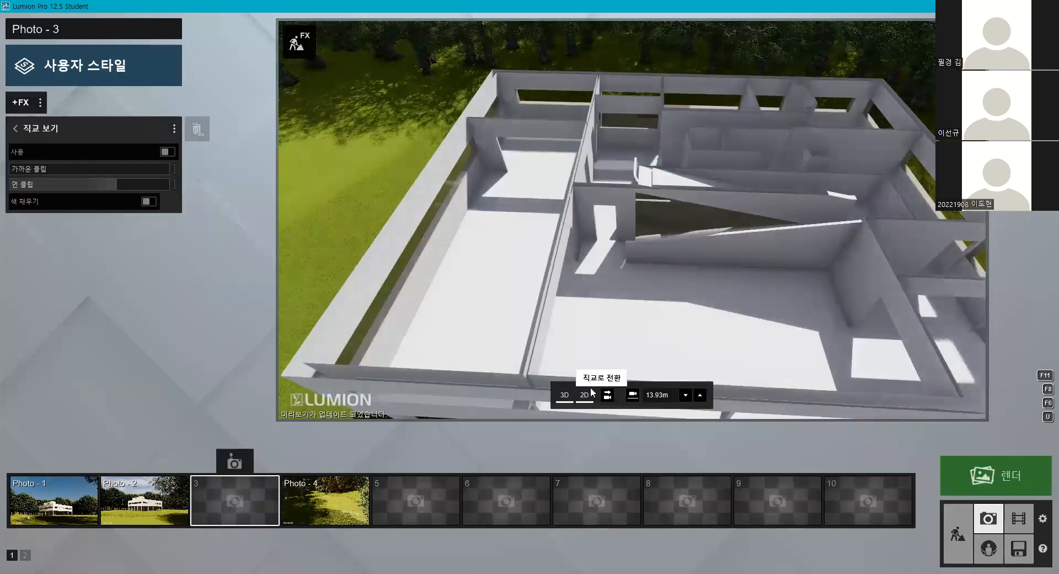
# - Switch the photo to a 2D top-down plan with x rotation 0.0° and centre the villa in the frame
pyautogui.click(585, 395)
pyautogui.moveTo(701, 392); pyautogui.dragTo(766, 396)
pyautogui.moveTo(638, 398); pyautogui.dragTo(640, 398)
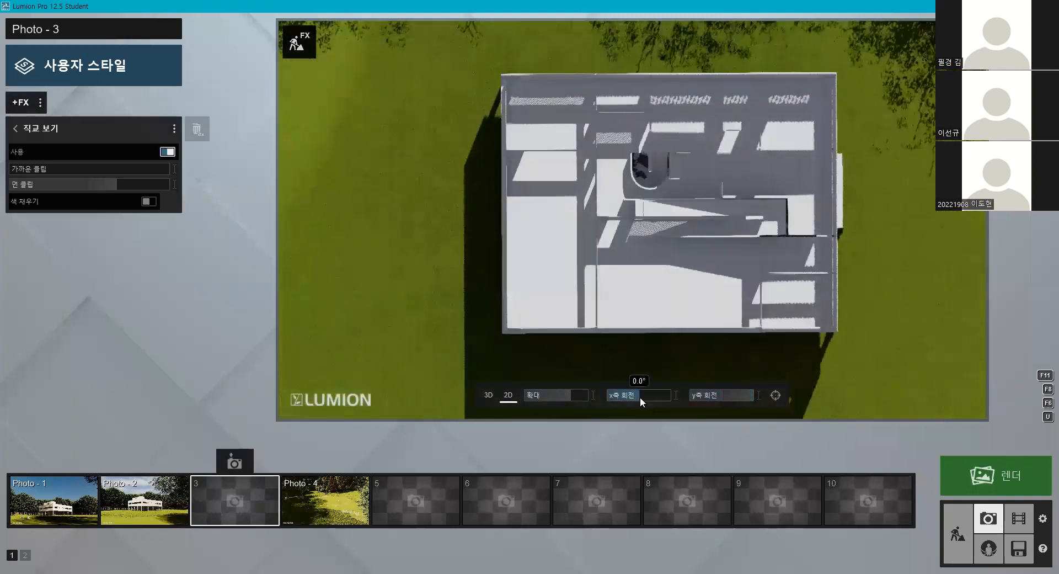
pyautogui.click(725, 211)
pyautogui.moveTo(728, 208); pyautogui.dragTo(677, 220, button='middle')
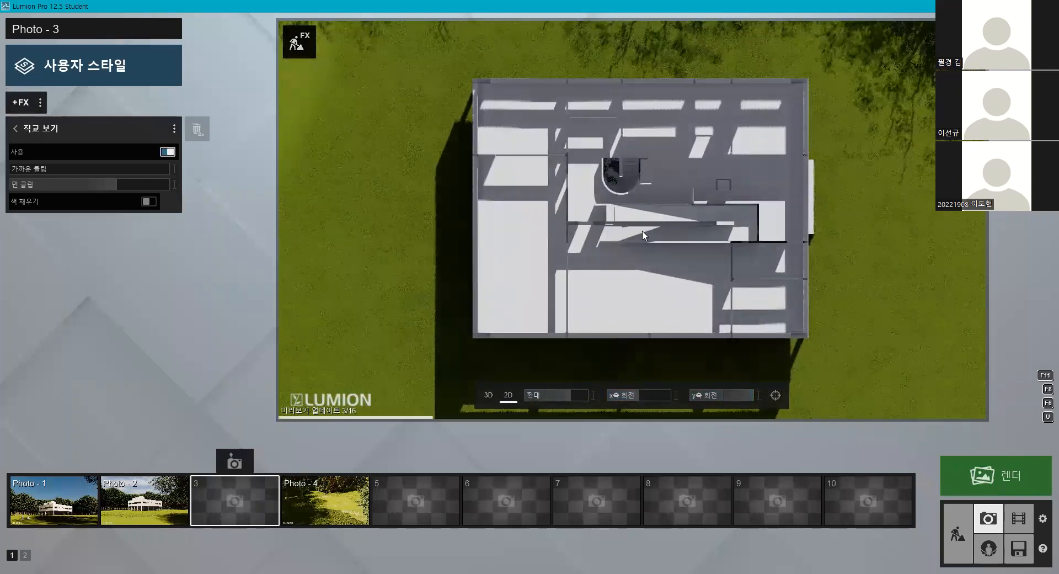
# - Add the Outline (아웃라인) effect from the Concept (컨셉) category to the orthographic photo
pyautogui.click(27, 129)
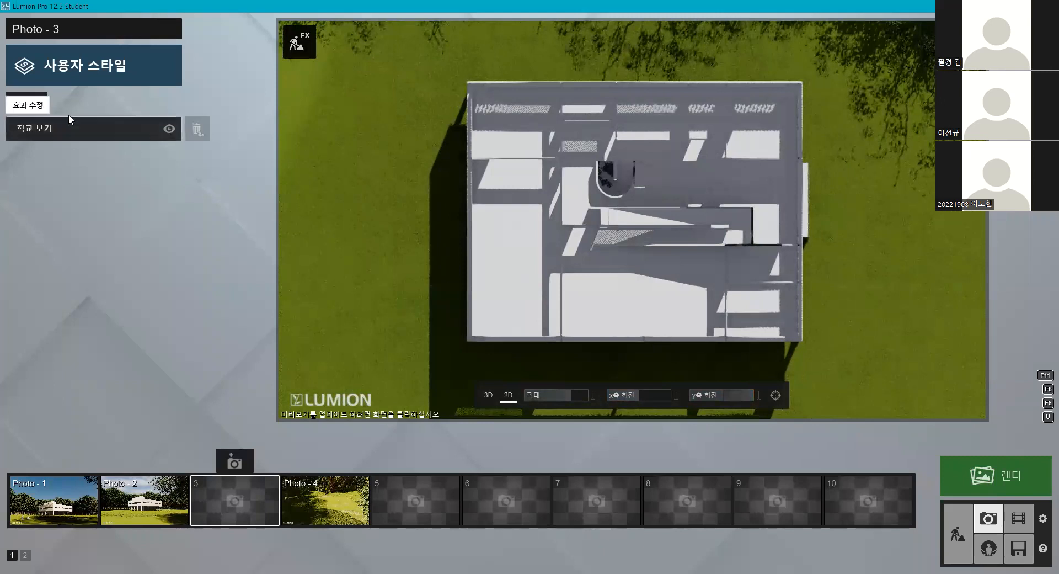
pyautogui.click(21, 102)
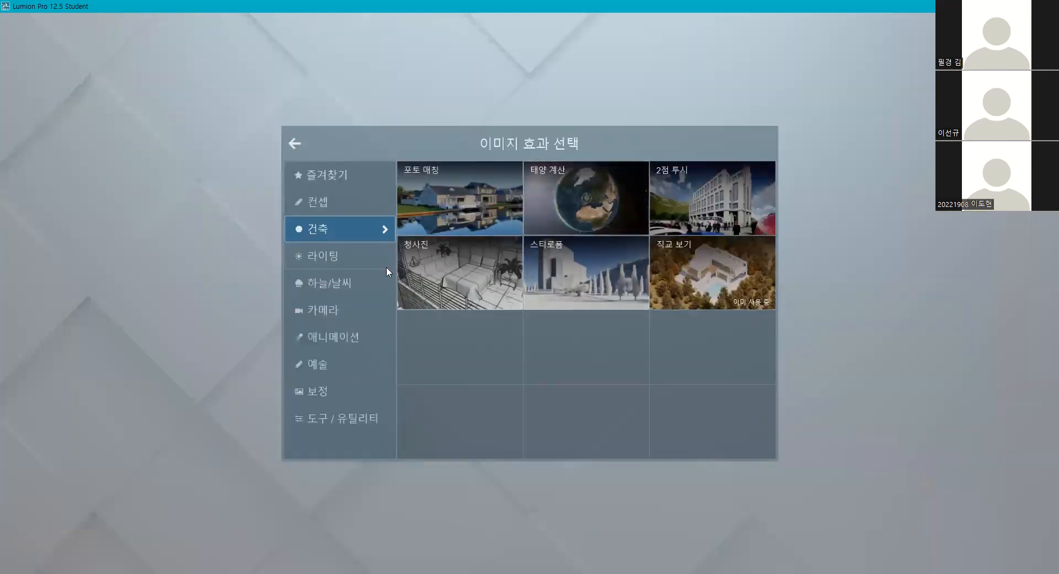
pyautogui.click(359, 201)
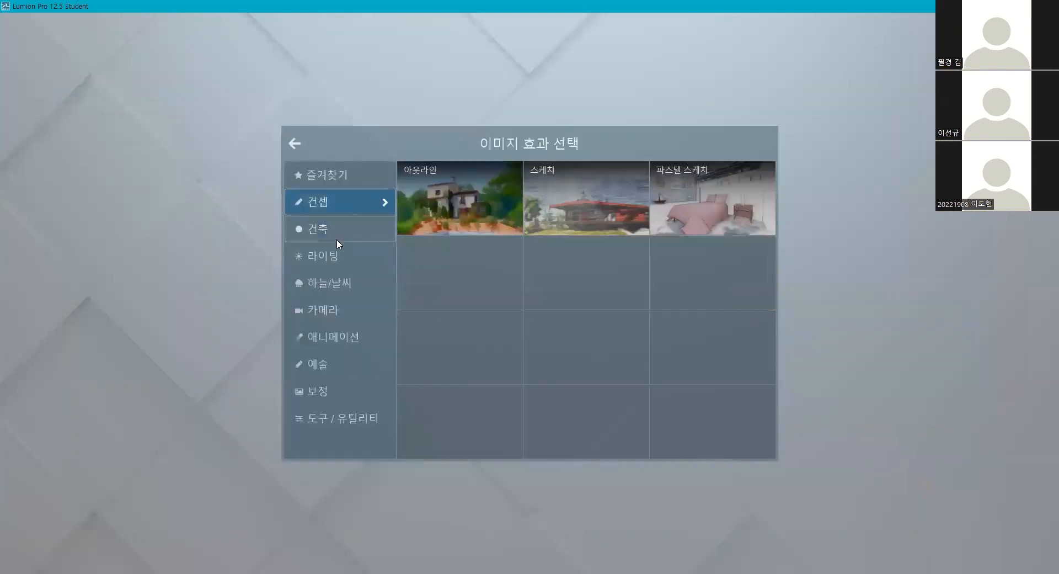
pyautogui.click(442, 205)
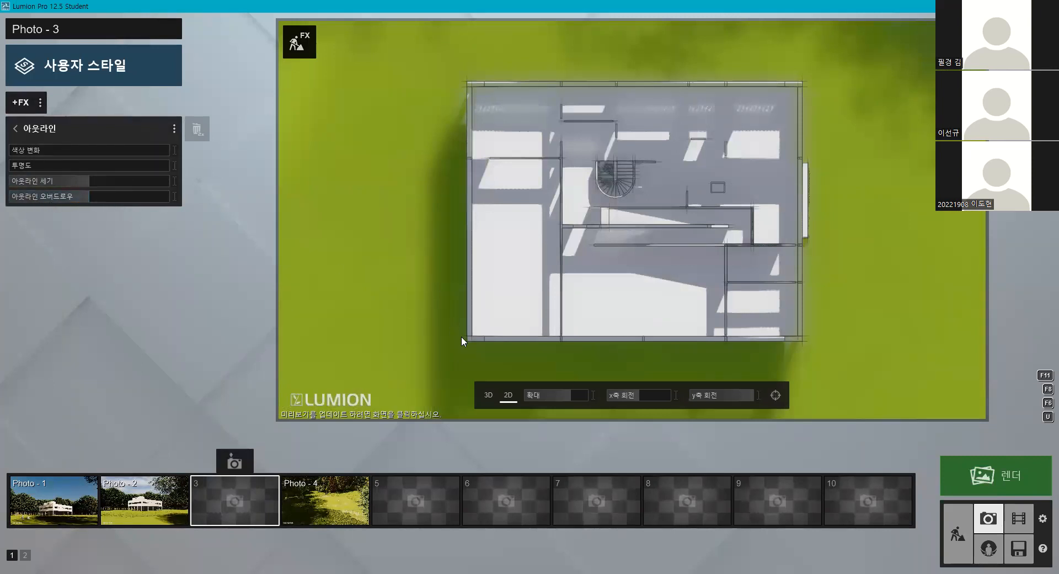
# - Reduce the Outline effect's overdraw to its minimum, raise outline density to 2.0 and set transparency to 0.0
pyautogui.moveTo(108, 196); pyautogui.dragTo(6, 197)
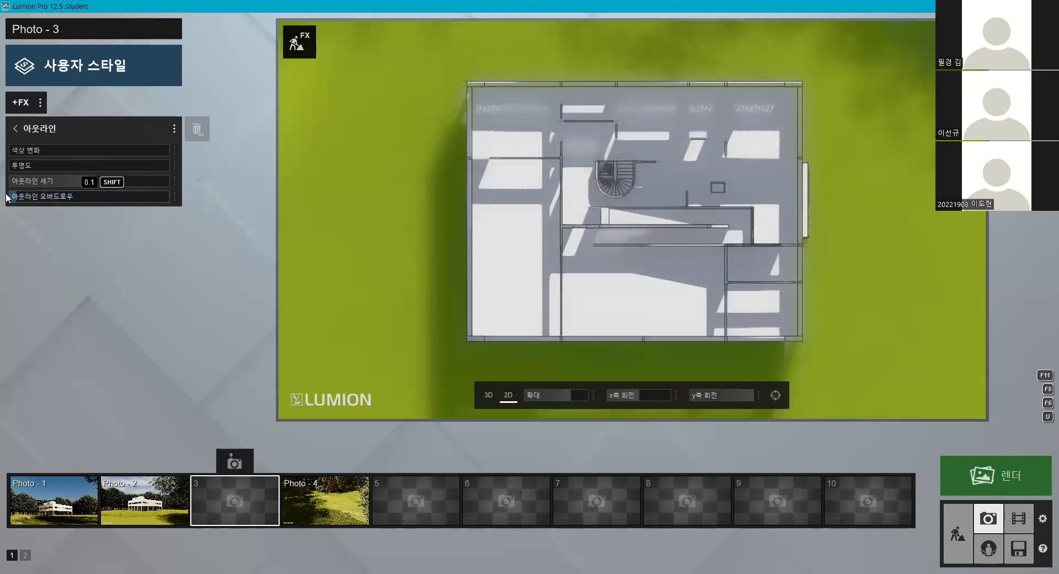
pyautogui.click(76, 184)
pyautogui.moveTo(88, 183); pyautogui.dragTo(221, 177)
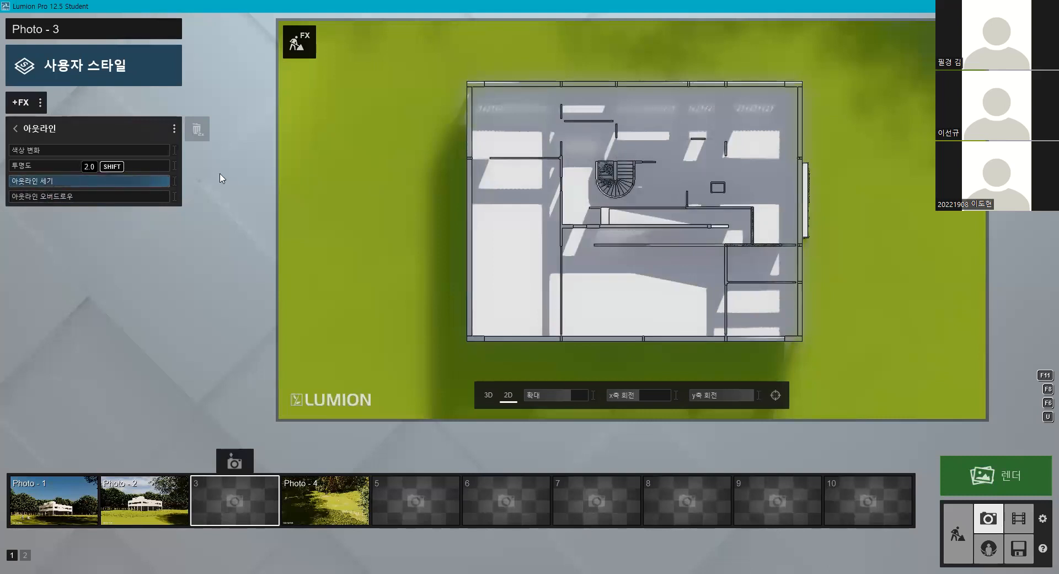
pyautogui.moveTo(29, 161); pyautogui.dragTo(1, 167)
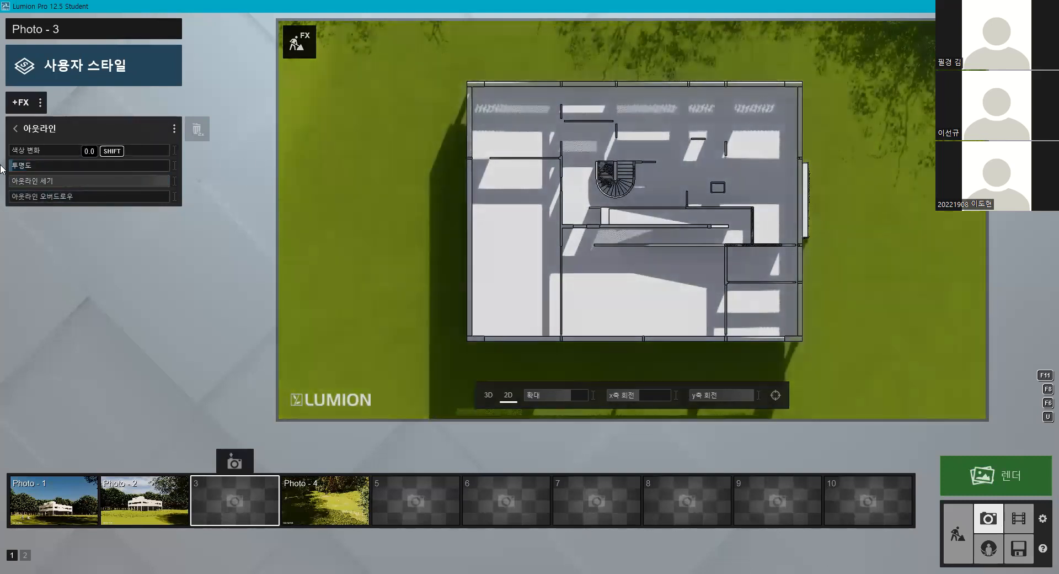
# - Lower the outline density slightly below its maximum and set the Outline effect's transparency to 1.2
pyautogui.click(401, 167)
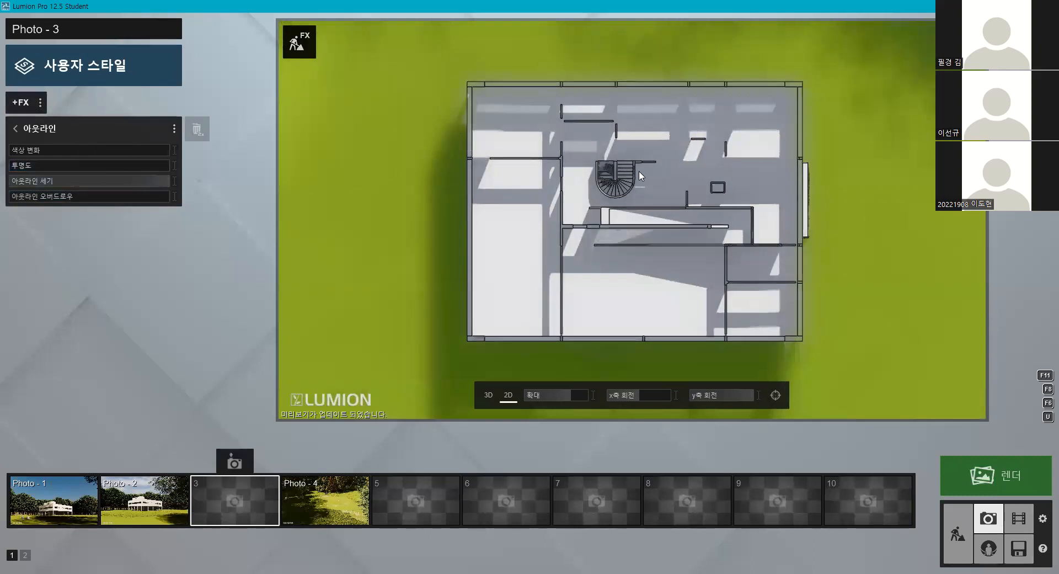
pyautogui.moveTo(137, 176); pyautogui.dragTo(141, 175)
pyautogui.moveTo(11, 165); pyautogui.dragTo(103, 165)
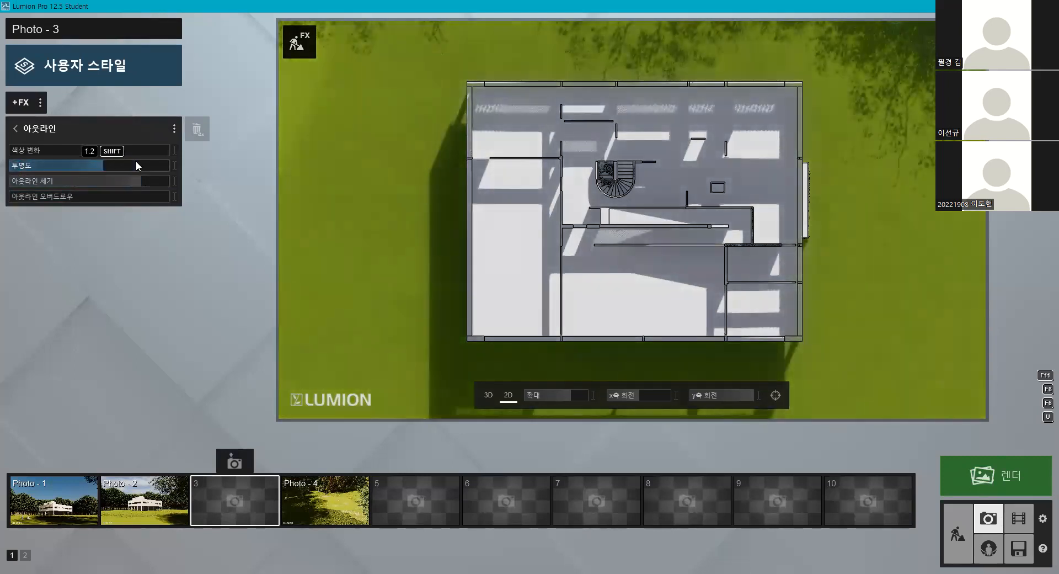
# - Square the plan back up with x rotation at 0.0°, zoom out slightly and recentre the villa
pyautogui.click(622, 235)
pyautogui.moveTo(623, 235); pyautogui.dragTo(627, 227, button='right')
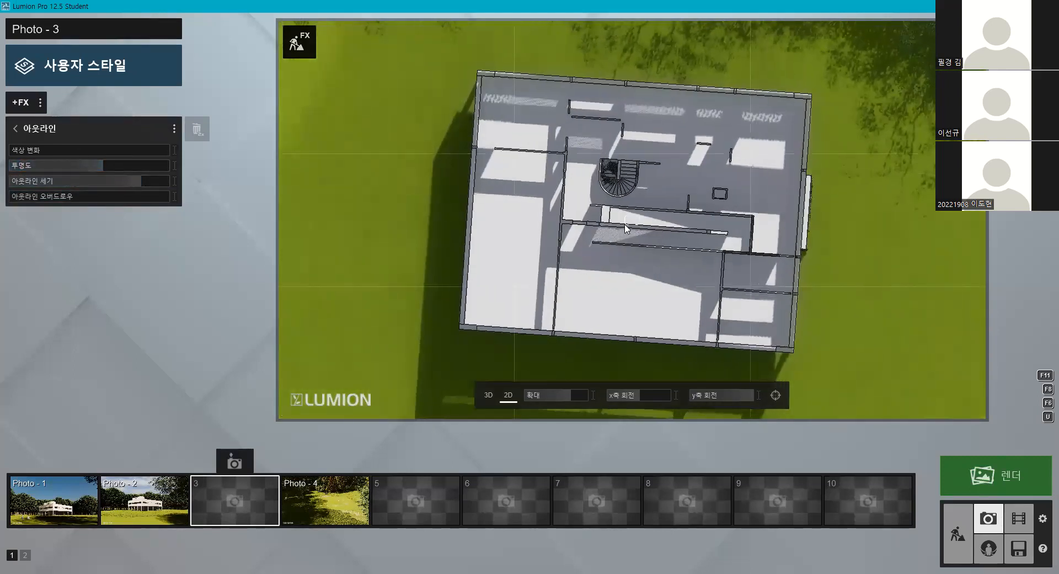
pyautogui.moveTo(640, 396); pyautogui.dragTo(639, 397)
pyautogui.scroll(-1, 660, 252)
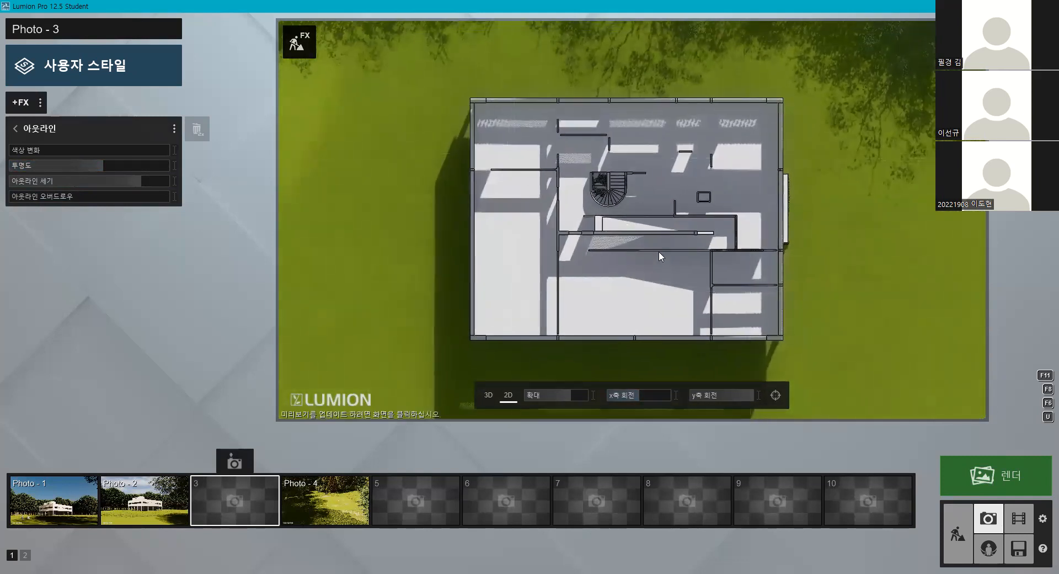
pyautogui.moveTo(659, 251); pyautogui.dragTo(649, 250, button='middle')
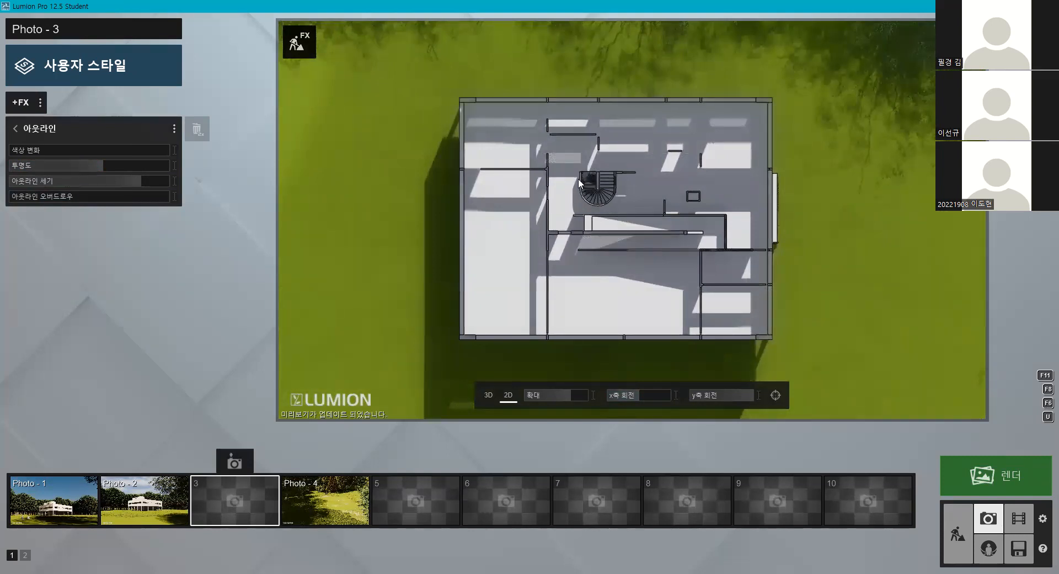
# - Save the outlined top-down floor plan as Photo - 3
pyautogui.click(15, 128)
pyautogui.click(64, 138)
pyautogui.click(708, 184)
pyautogui.click(235, 463)
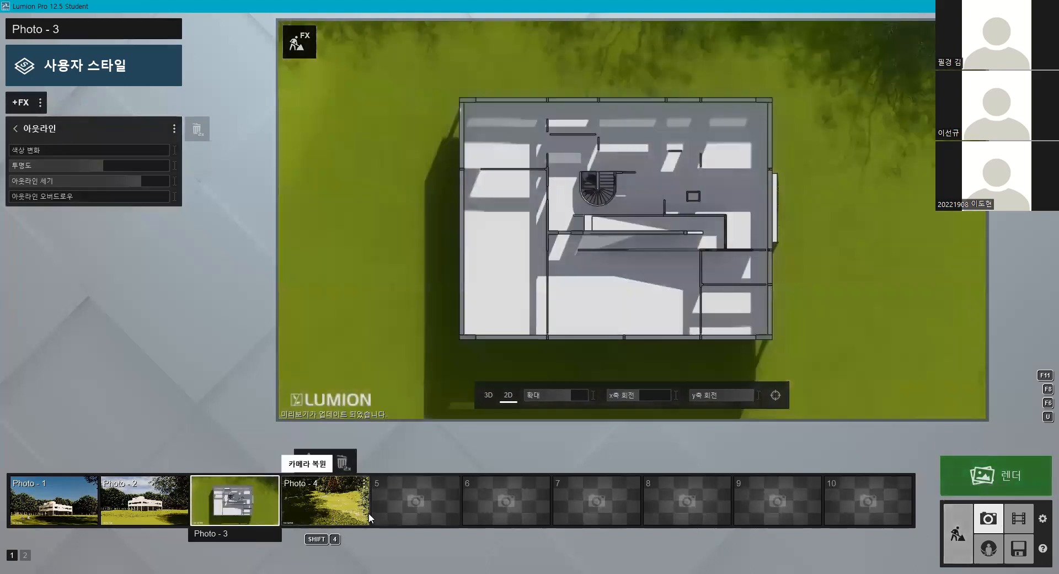
# - Choose empty photo slot 5, return to build mode, and rotate the horizontal clip plane upright into a vertical cut
pyautogui.click(440, 503)
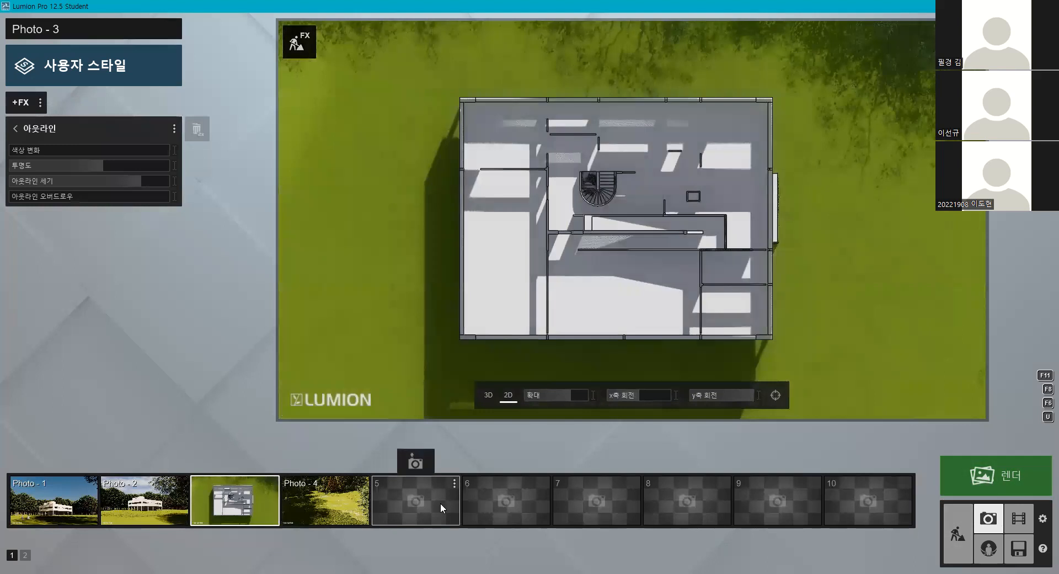
pyautogui.click(955, 546)
pyautogui.scroll(-5, 634, 345)
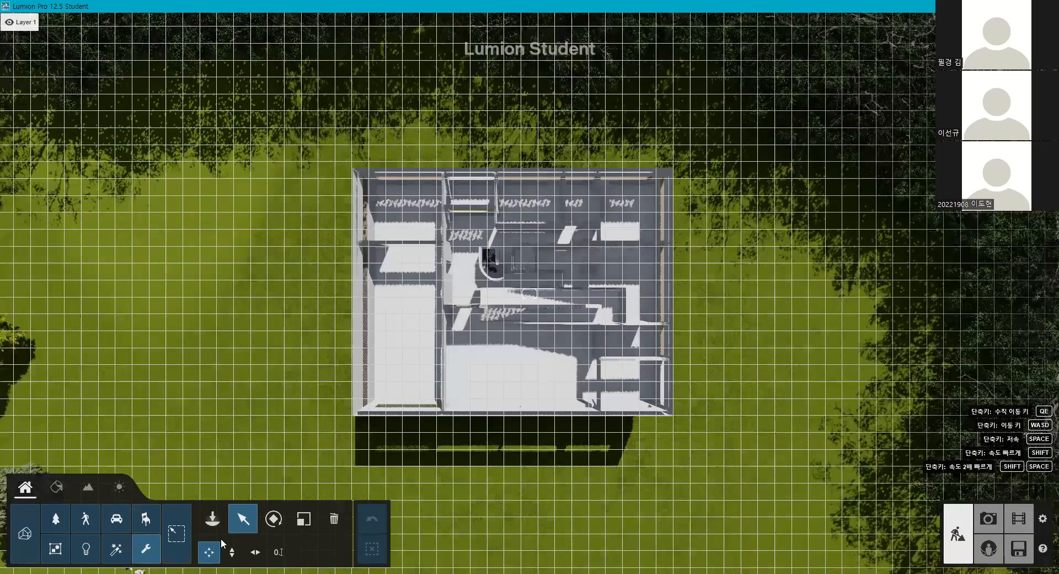
pyautogui.moveTo(328, 379); pyautogui.dragTo(475, 418, button='right')
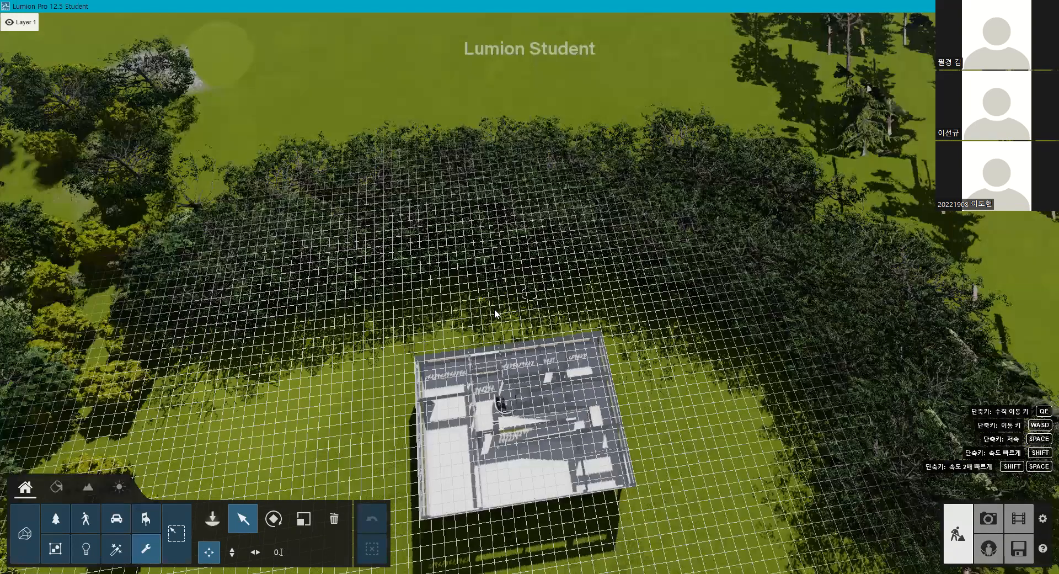
pyautogui.moveTo(494, 309); pyautogui.dragTo(438, 385, button='right')
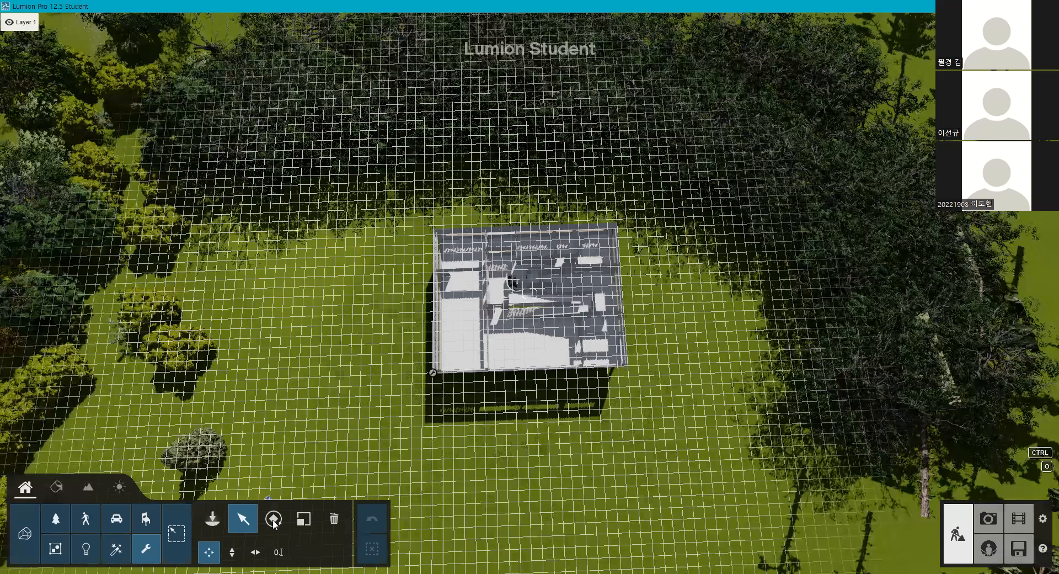
pyautogui.click(274, 520)
pyautogui.click(435, 377)
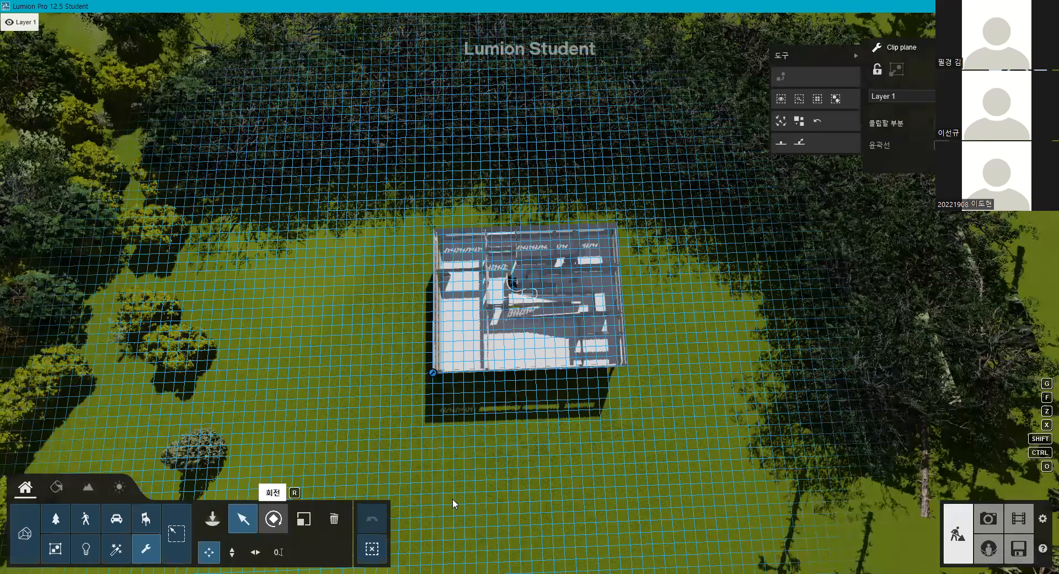
pyautogui.press('r')
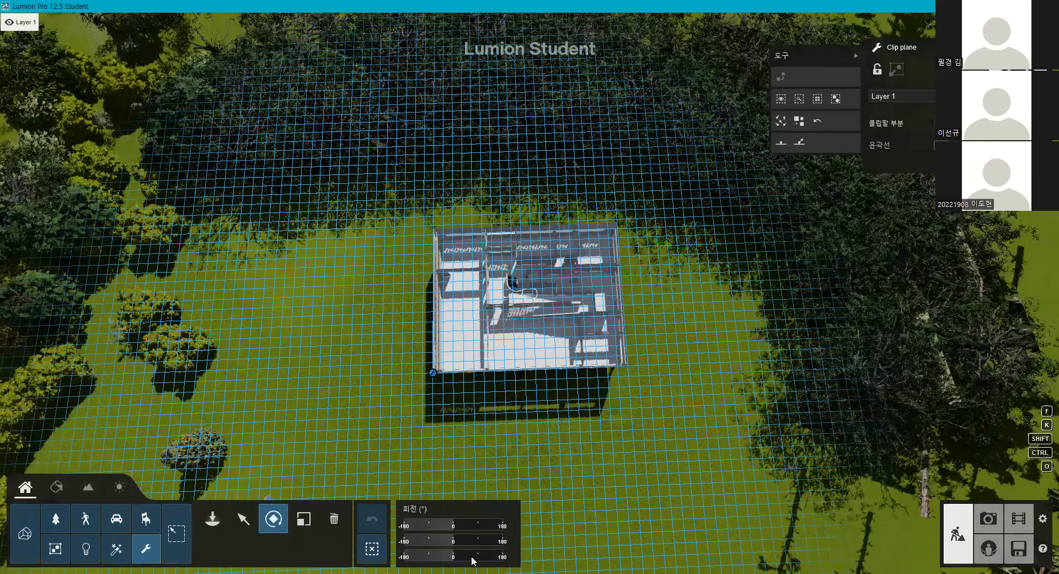
pyautogui.moveTo(470, 556); pyautogui.dragTo(223, 519)
pyautogui.click(243, 519)
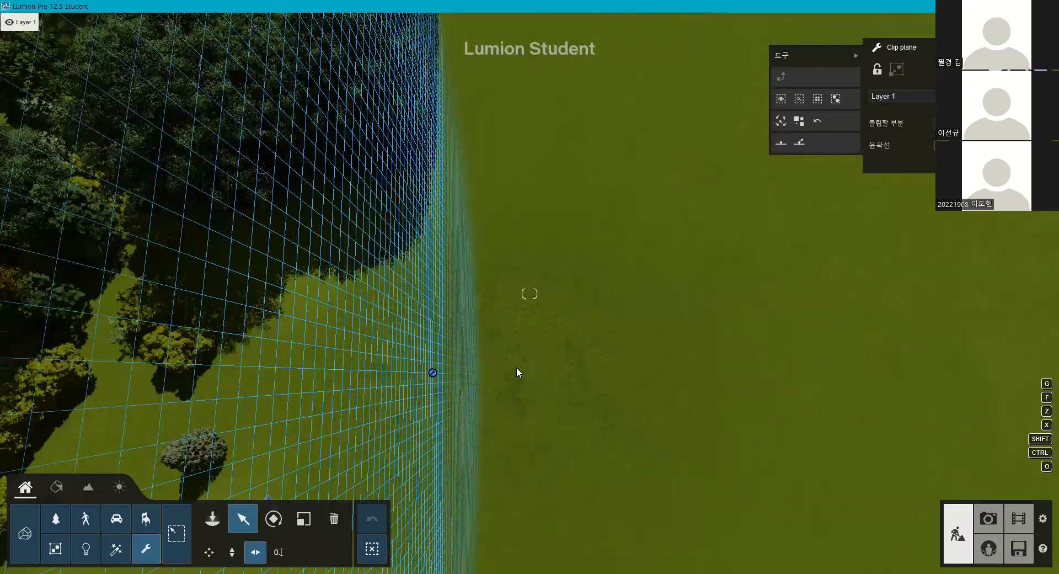
# - Slide the upright clip plane horizontally into the villa and view the cut from near ground level
pyautogui.moveTo(432, 372); pyautogui.dragTo(503, 372)
pyautogui.moveTo(503, 373); pyautogui.dragTo(375, 287, button='right')
pyautogui.press('e')
pyautogui.moveTo(530, 294); pyautogui.dragTo(587, 344, button='right')
pyautogui.press('q')
pyautogui.press('a')
pyautogui.press('e')
pyautogui.press('a')
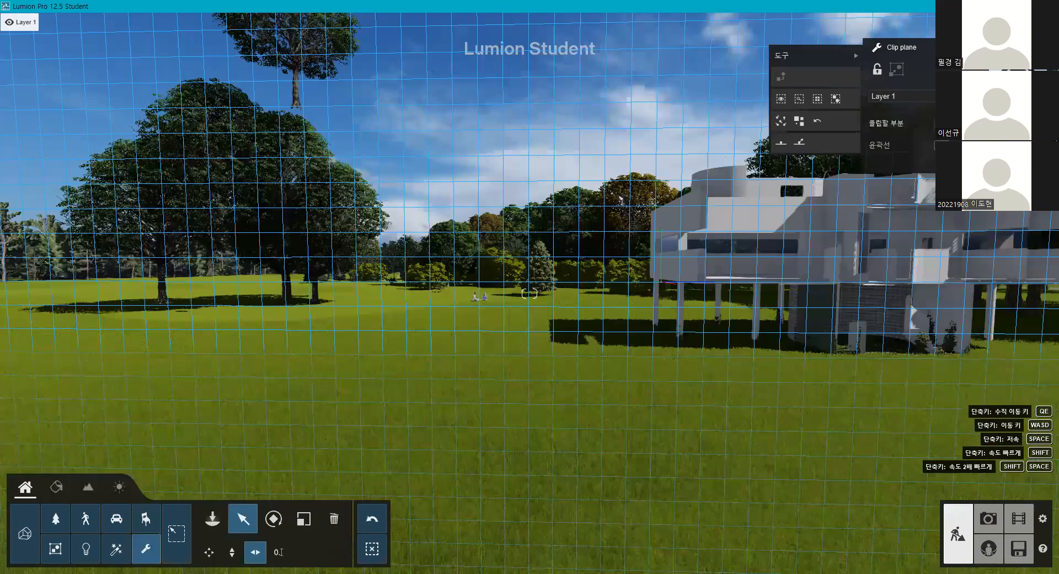
pyautogui.press('d')
pyautogui.press('w')
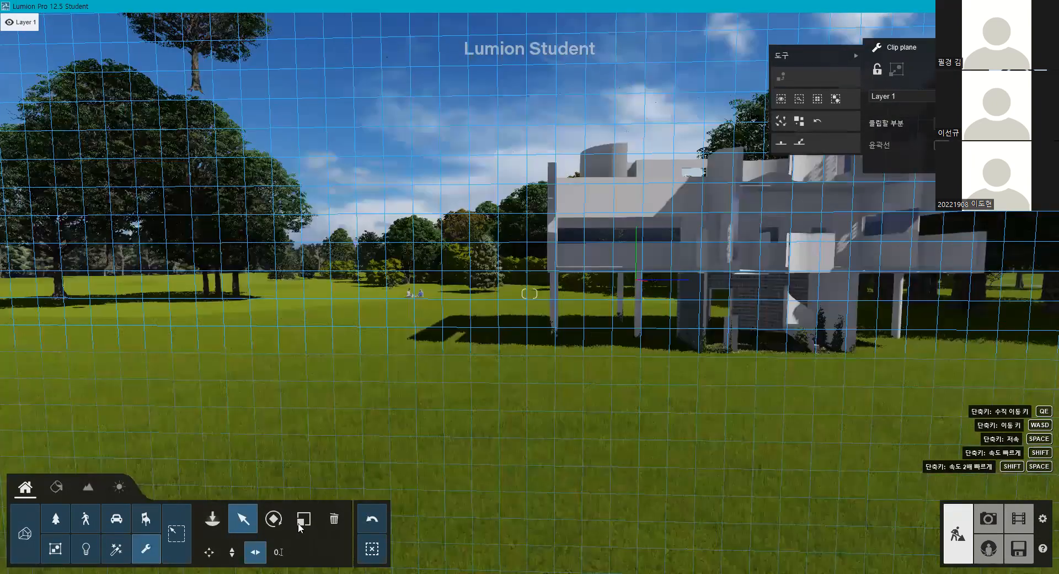
# - Face the vertical section, shift the clip plane to cut through the stair, and save the view as Photo - 5
pyautogui.press('d')
pyautogui.press('w')
pyautogui.press('q')
pyautogui.press('s')
pyautogui.press('a')
pyautogui.moveTo(343, 309); pyautogui.dragTo(395, 288, button='right')
pyautogui.press('w')
pyautogui.press('s')
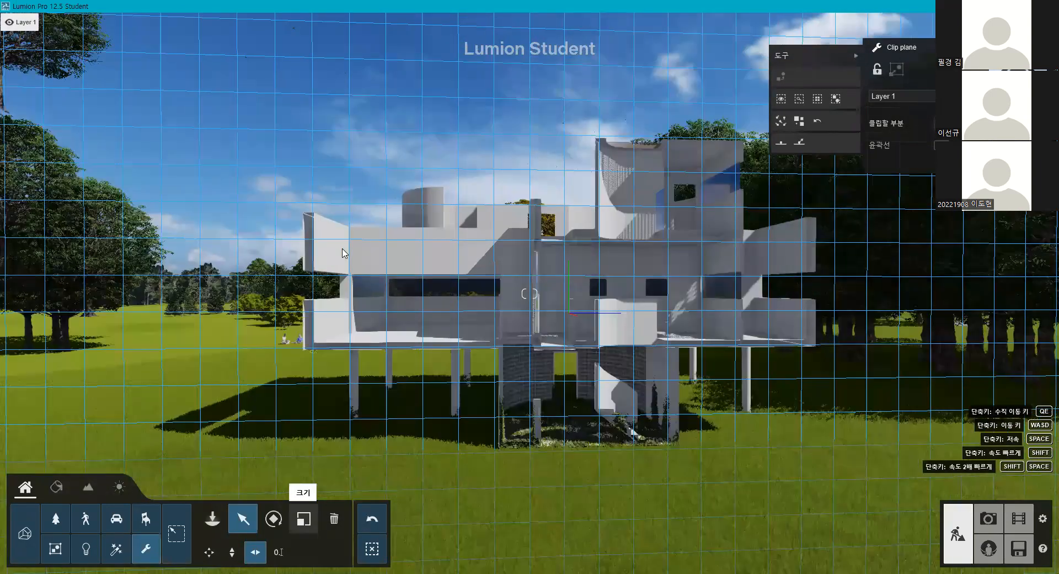
pyautogui.press('s')
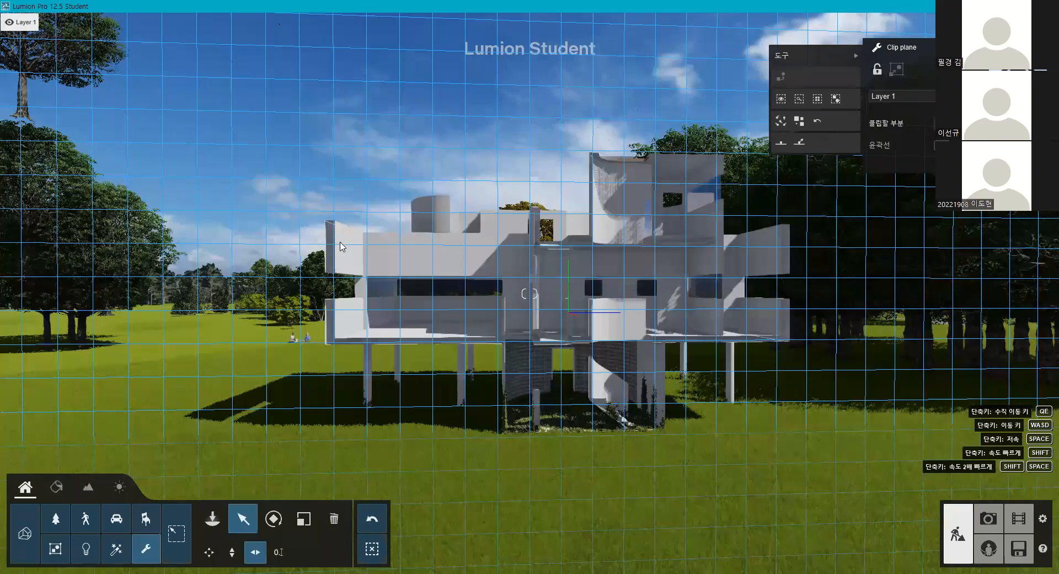
pyautogui.moveTo(622, 282); pyautogui.dragTo(473, 421)
pyautogui.click(415, 462)
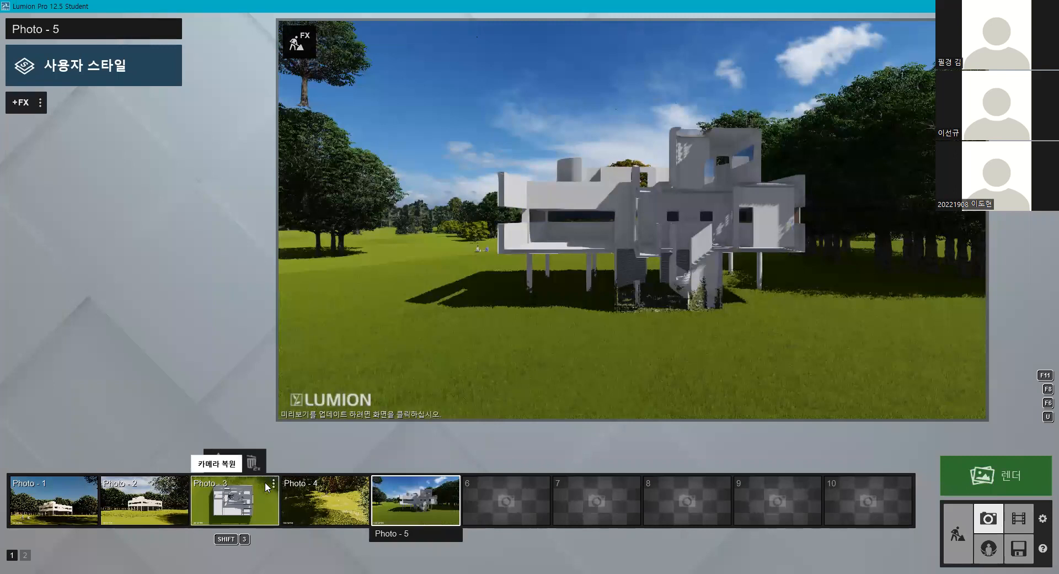
# - Recall Photo - 3, copy its effects, and turn its orthographic view into a side-on section with y rotation 0.0°
pyautogui.click(267, 487)
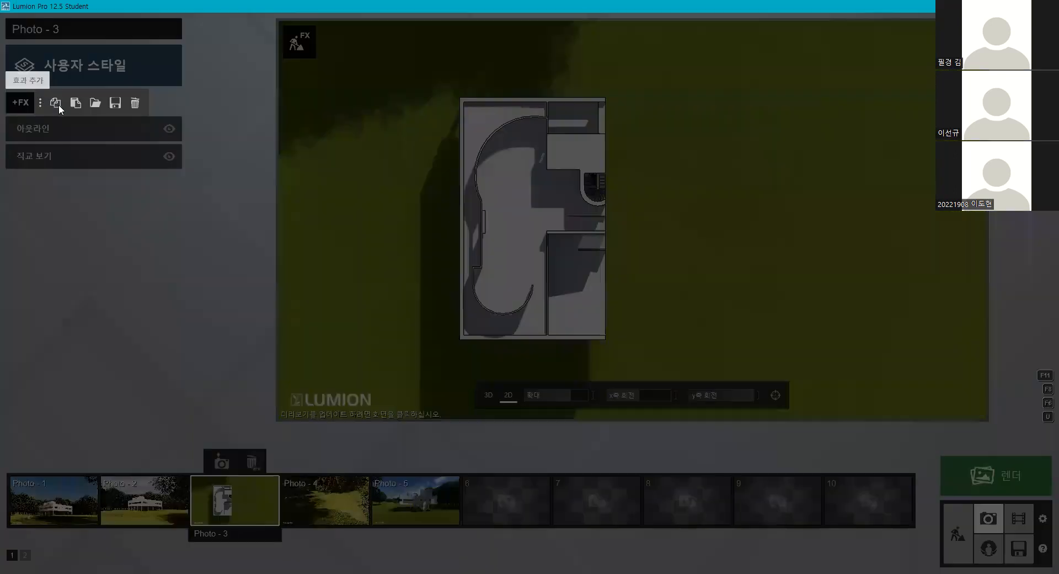
pyautogui.click(58, 104)
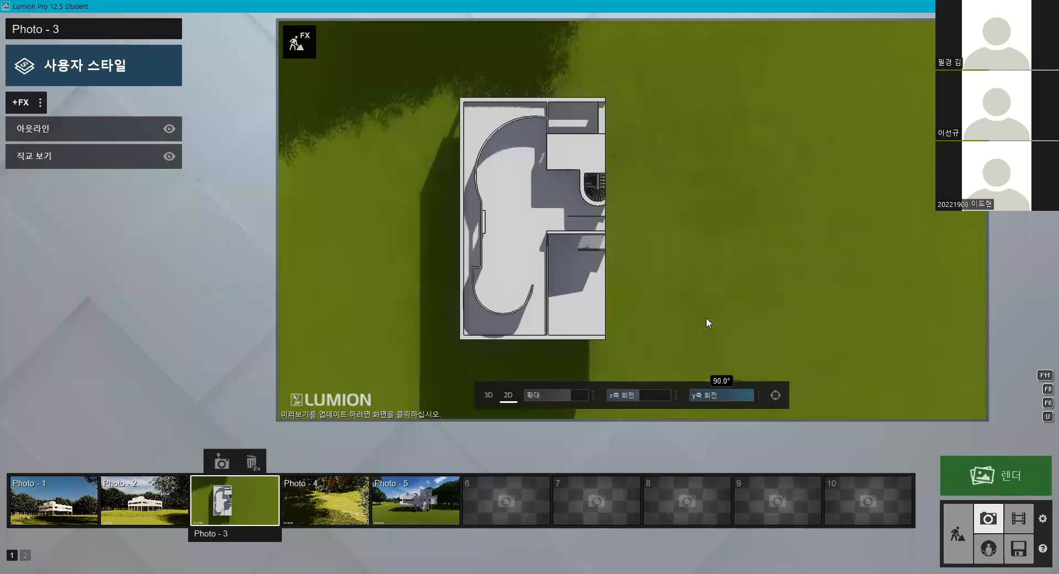
pyautogui.moveTo(740, 389); pyautogui.dragTo(726, 386)
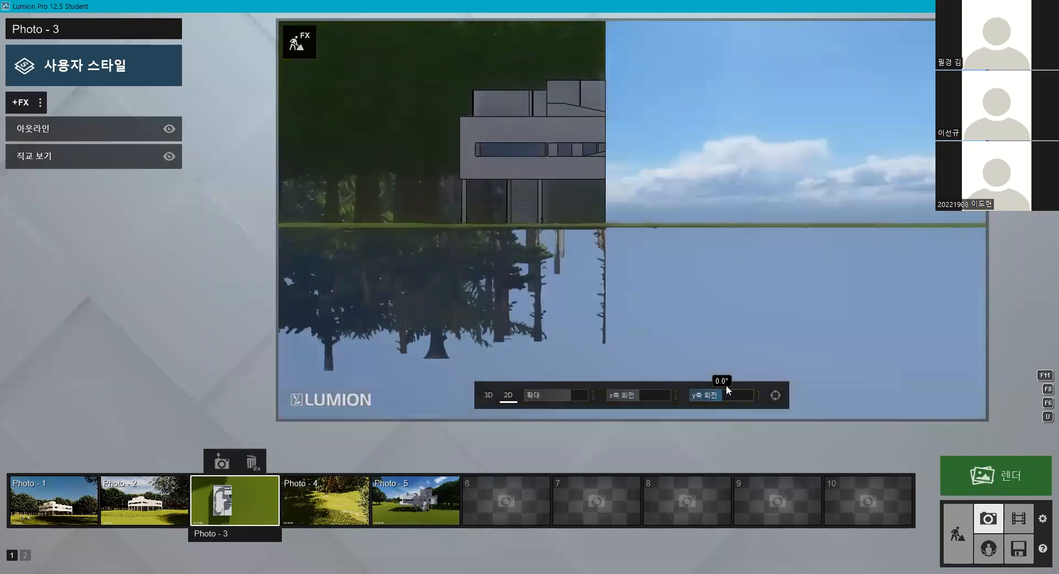
pyautogui.moveTo(639, 396)
pyautogui.mouseDown()
pyautogui.moveTo(666, 399)
pyautogui.moveTo(655, 395)
pyautogui.mouseUp()
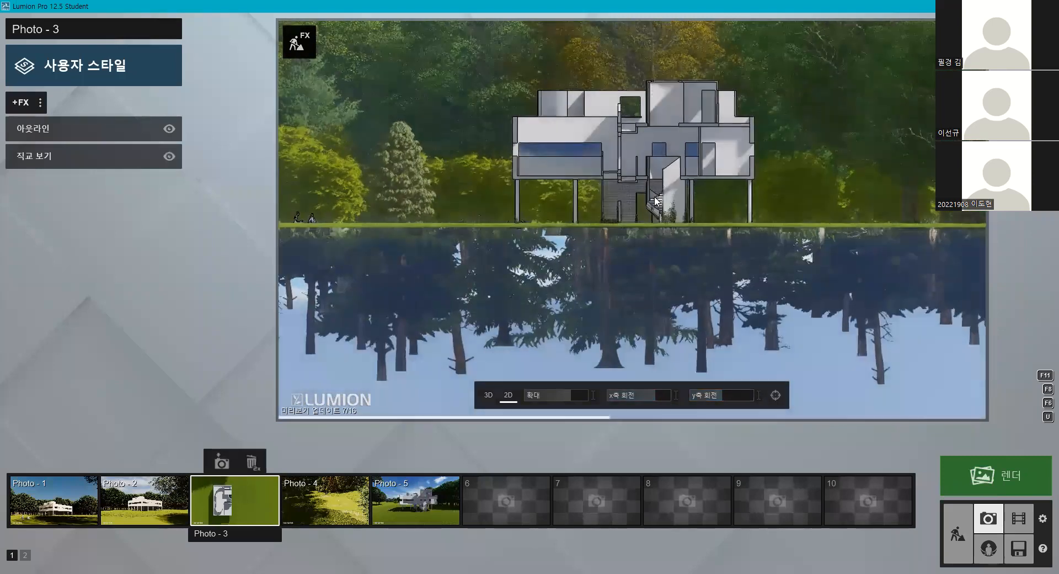
# - Enlarge the orthographic section and frame the whole villa, from ground line to roof, in the photo view
pyautogui.scroll(2, 655, 199)
pyautogui.moveTo(665, 200); pyautogui.dragTo(661, 218, button='middle')
pyautogui.scroll(3, 662, 218)
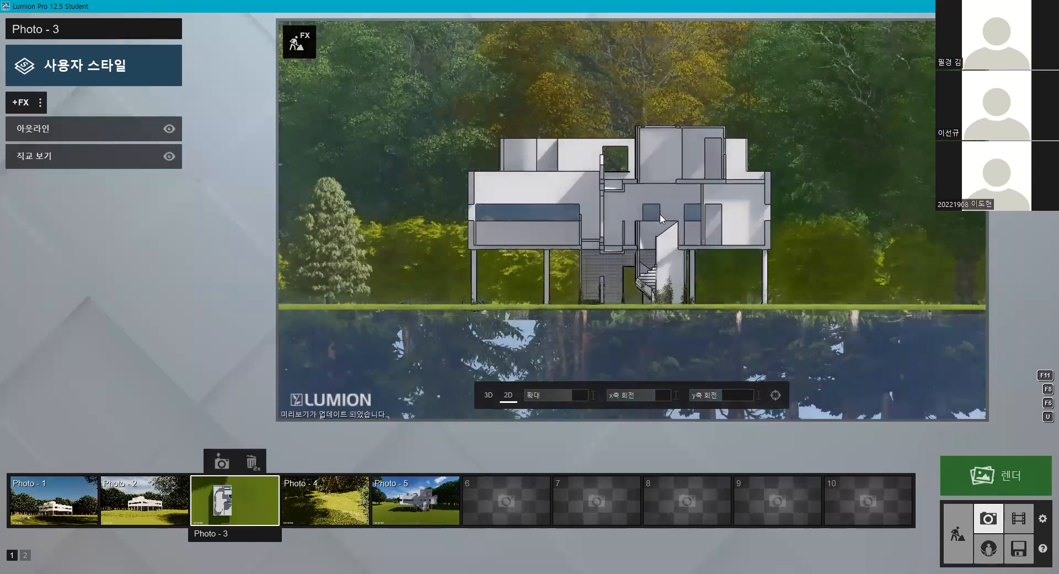
pyautogui.moveTo(570, 220); pyautogui.dragTo(551, 217, button='middle')
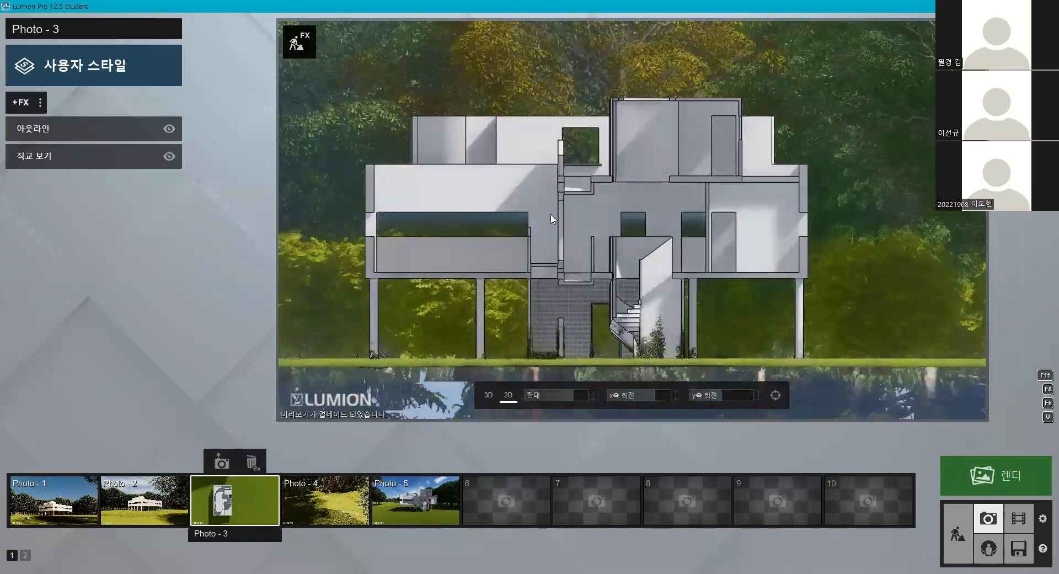
pyautogui.scroll(-1, 570, 185)
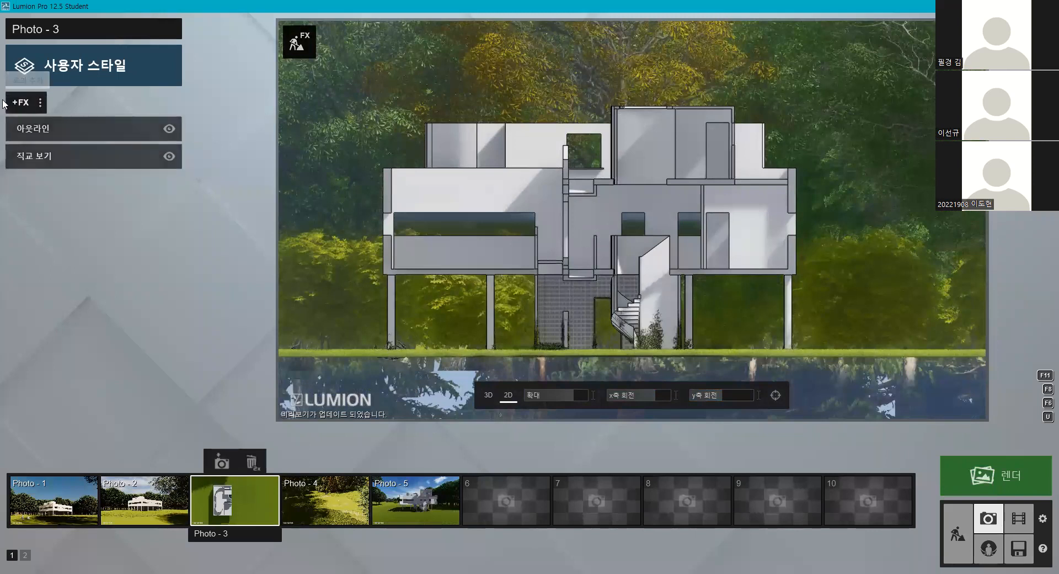
# - Try the Sketch effect on Photo - 3 with a higher sketch style, contrast 1.5 and dynamic 0.2
pyautogui.click(20, 102)
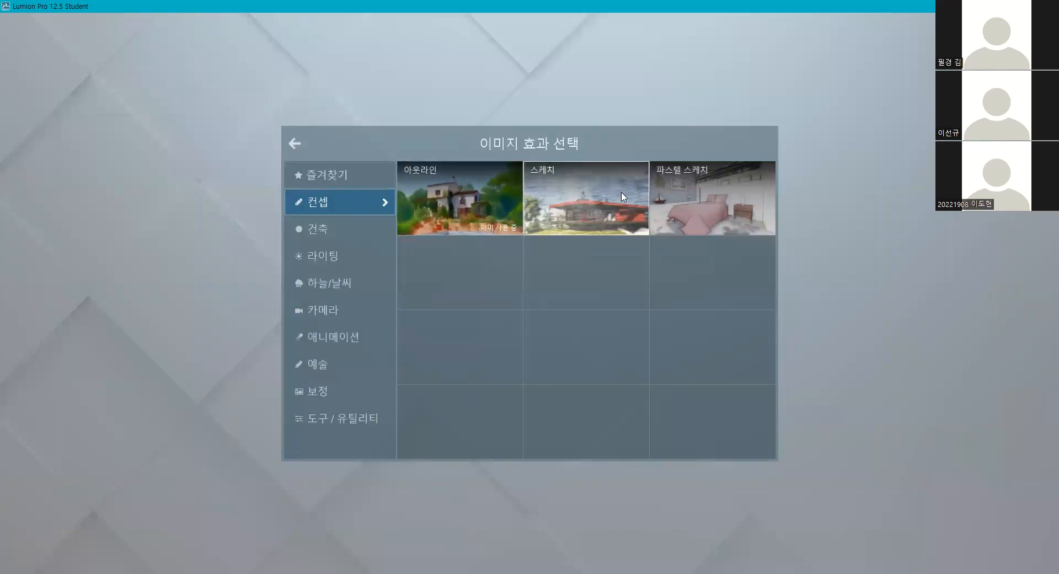
pyautogui.click(607, 191)
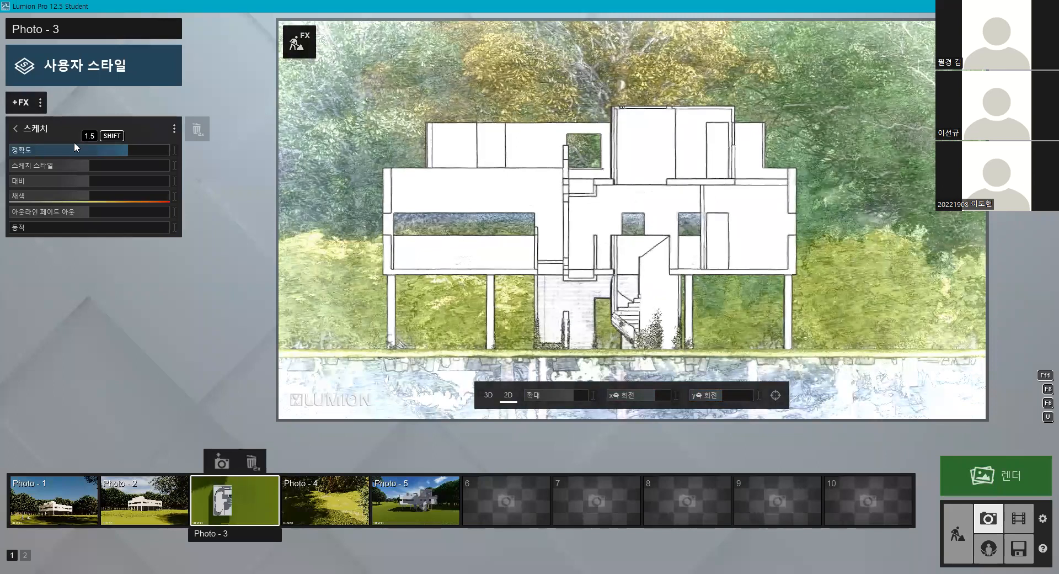
pyautogui.moveTo(82, 160)
pyautogui.mouseDown()
pyautogui.moveTo(52, 160)
pyautogui.moveTo(158, 157)
pyautogui.moveTo(137, 157)
pyautogui.mouseUp()
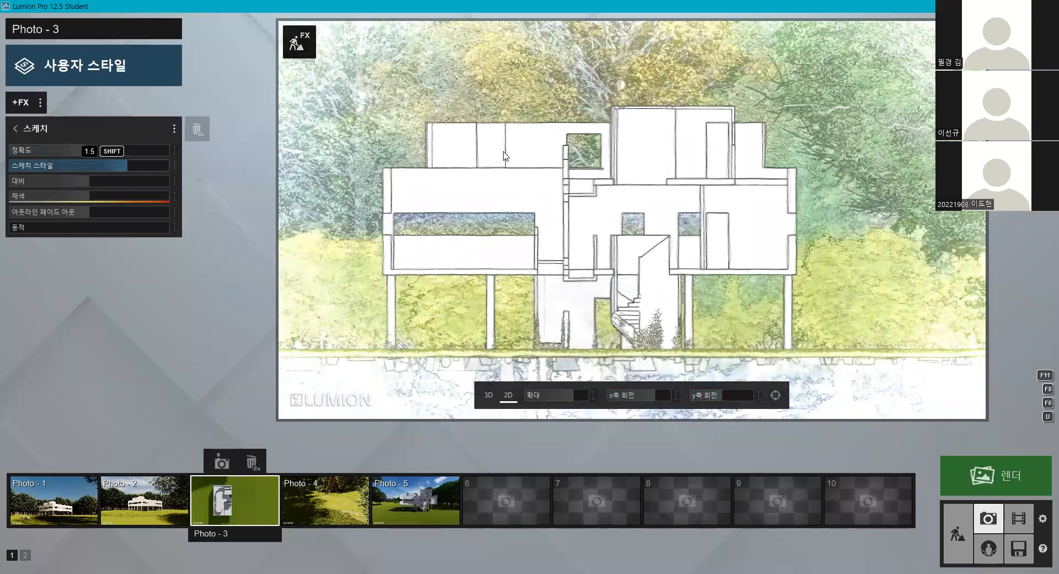
pyautogui.moveTo(629, 150); pyautogui.dragTo(730, 146, button='middle')
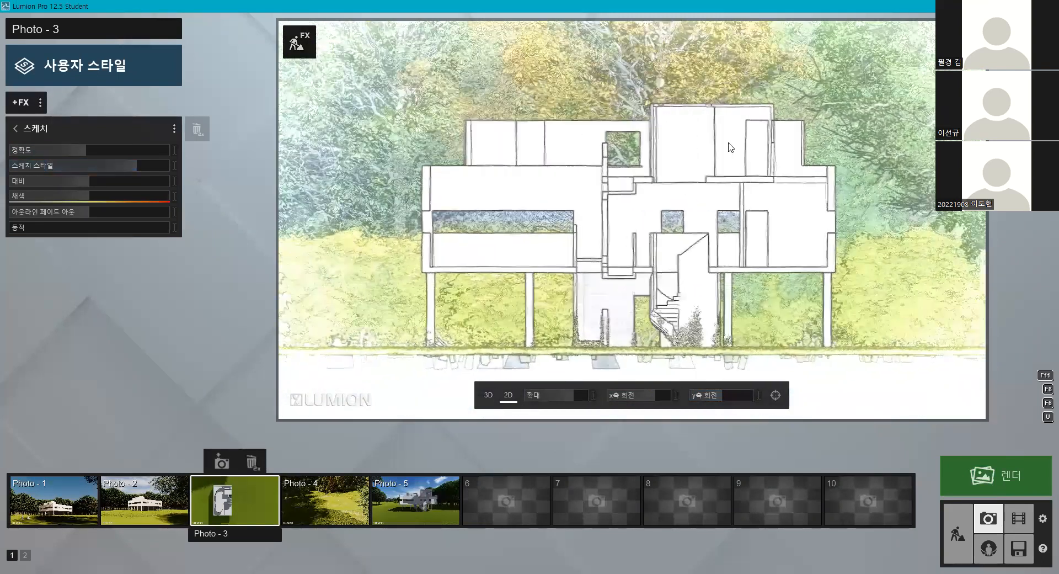
pyautogui.moveTo(78, 184); pyautogui.dragTo(130, 181)
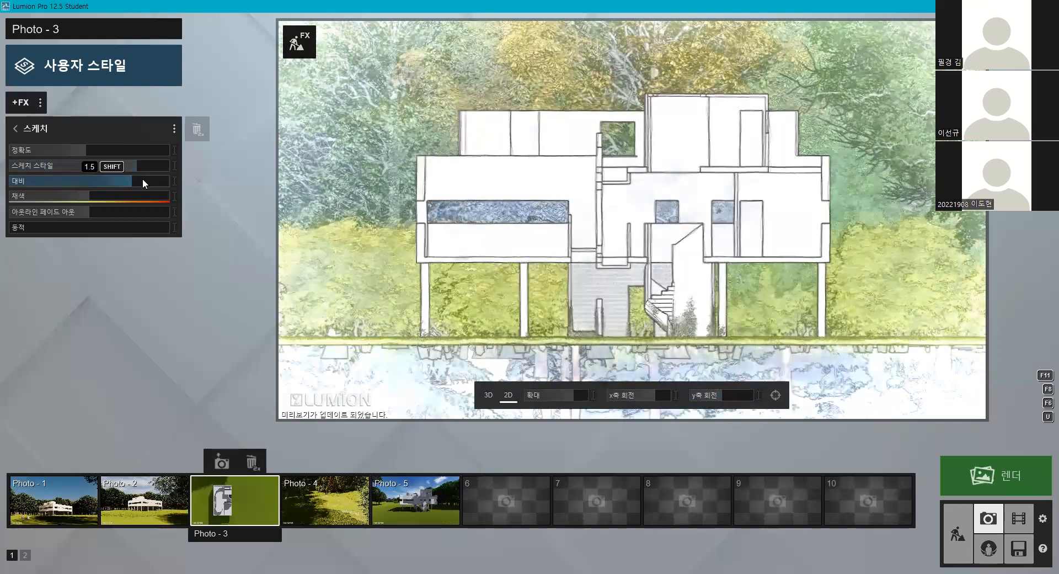
pyautogui.moveTo(83, 211); pyautogui.dragTo(59, 230)
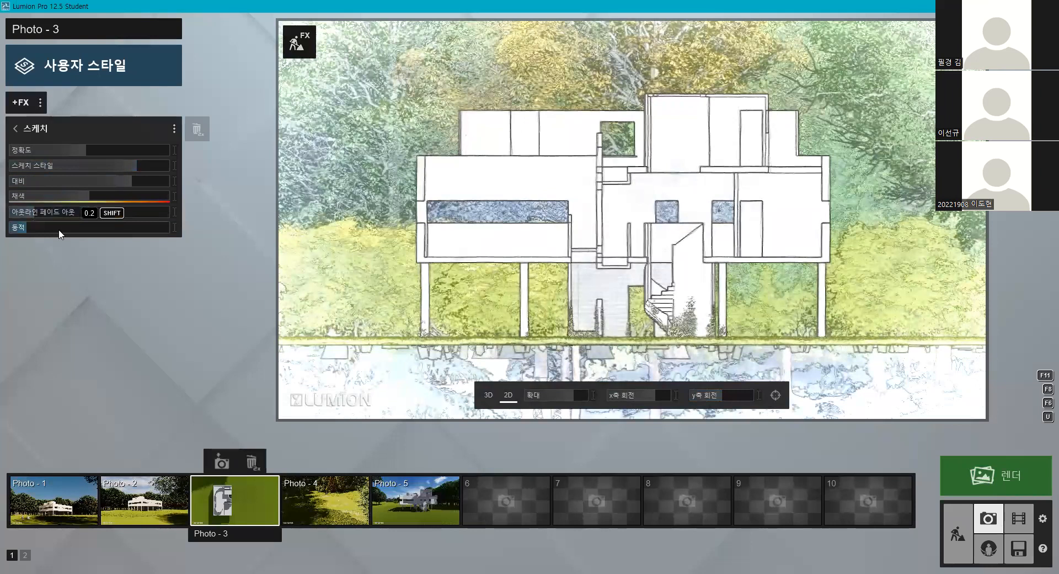
# - Replace the Sketch effect with Pastel Sketch and preview its Draft White preset on the section
pyautogui.click(49, 122)
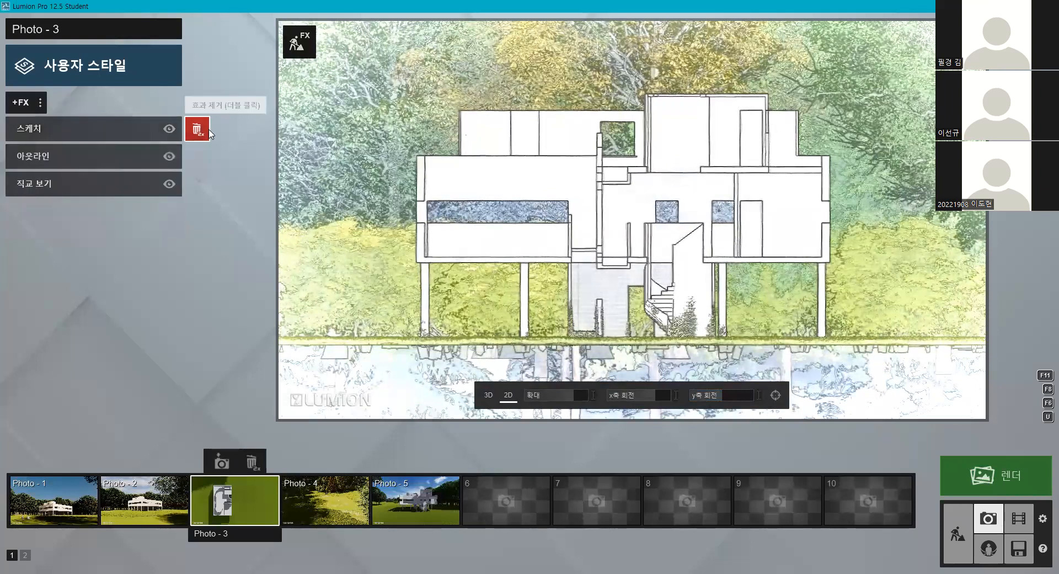
pyautogui.click(197, 130)
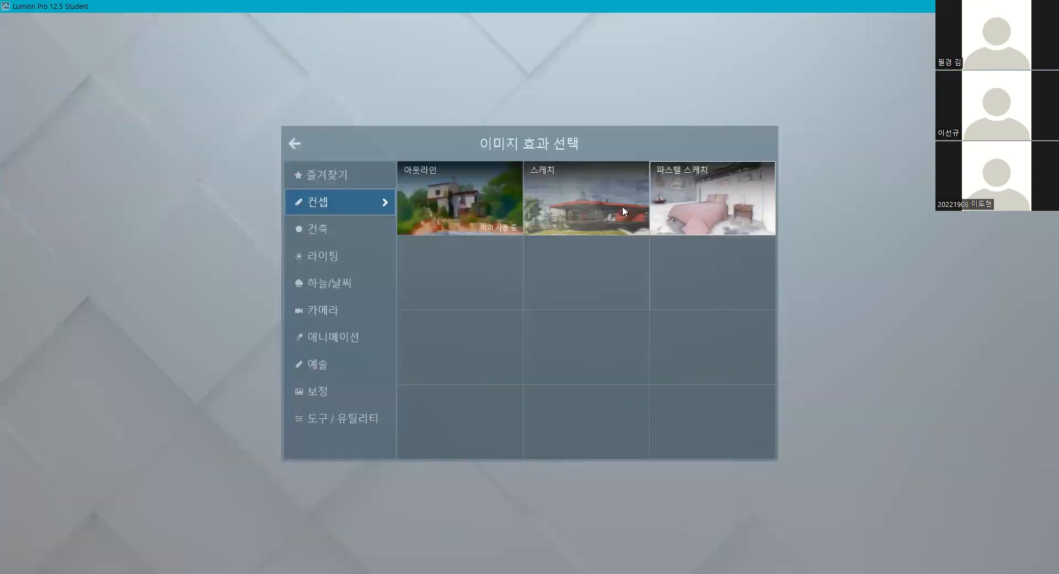
pyautogui.click(650, 193)
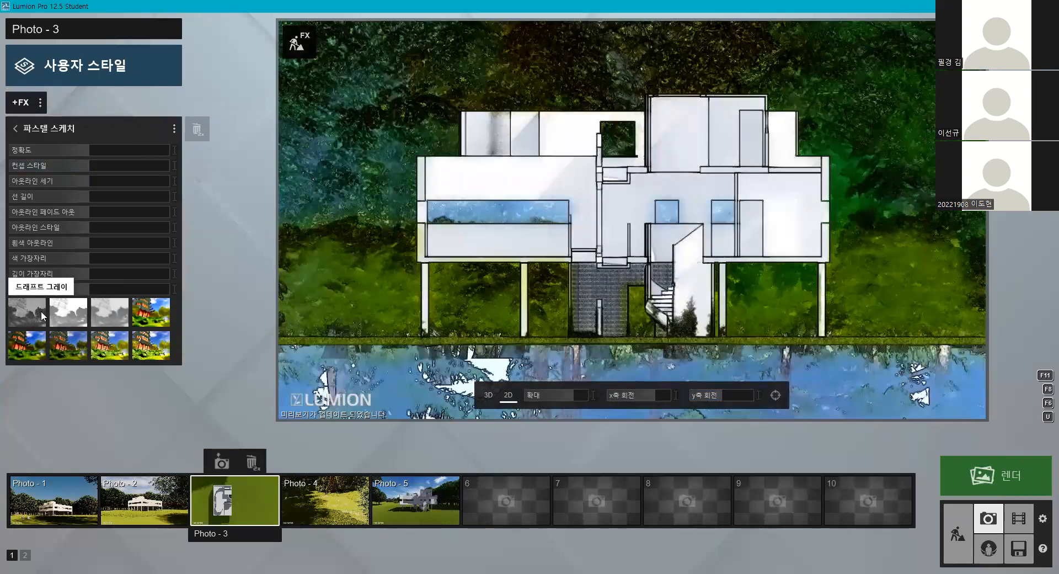
pyautogui.click(65, 318)
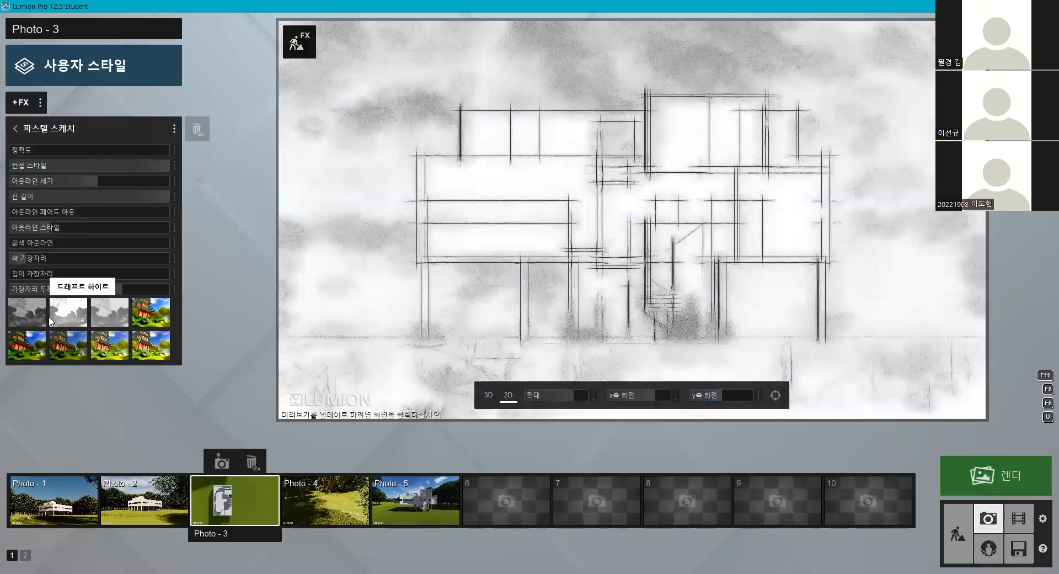
pyautogui.click(586, 173)
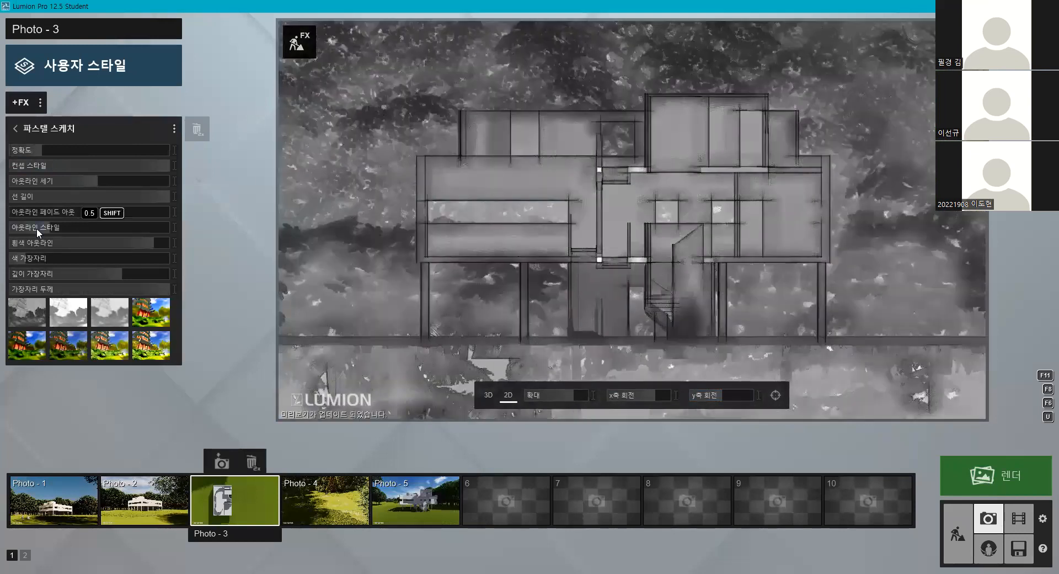
# - Compare the other grey and colour presets of the Pastel Sketch effect, including Pastel Blur, on the villa section
pyautogui.click(109, 311)
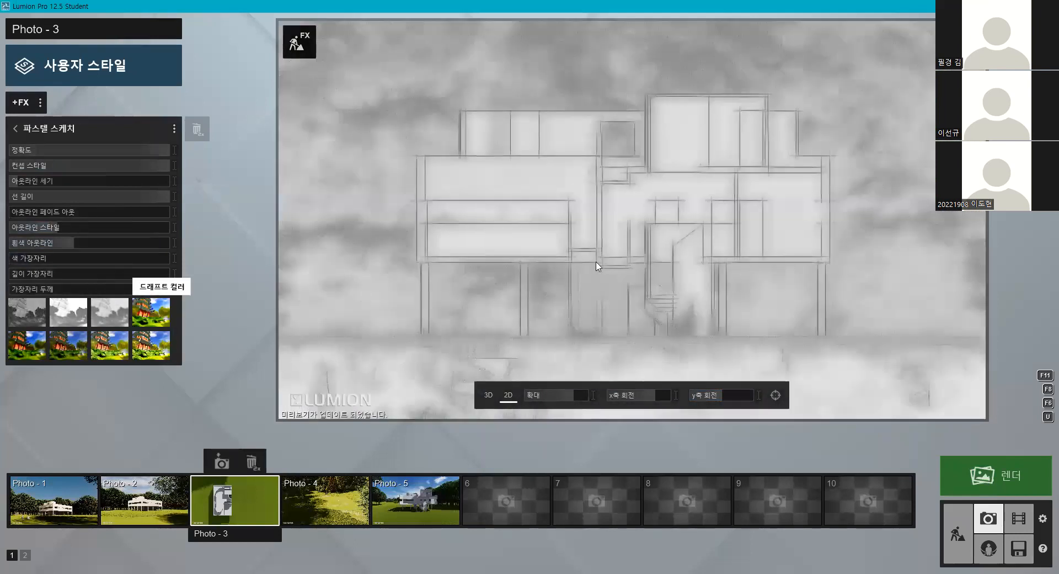
pyautogui.click(597, 262)
pyautogui.click(70, 359)
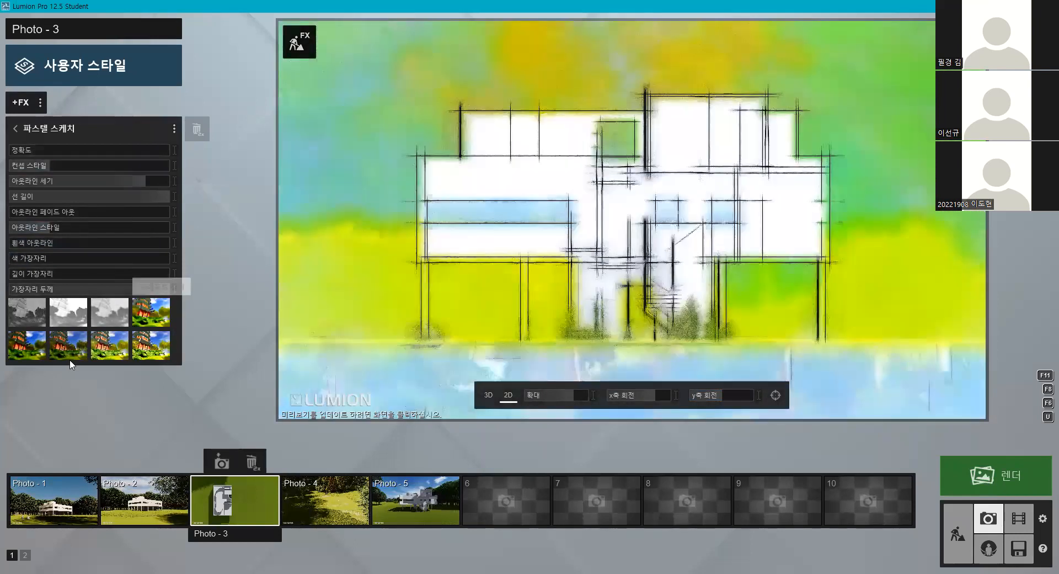
pyautogui.click(151, 345)
pyautogui.click(69, 345)
pyautogui.click(566, 281)
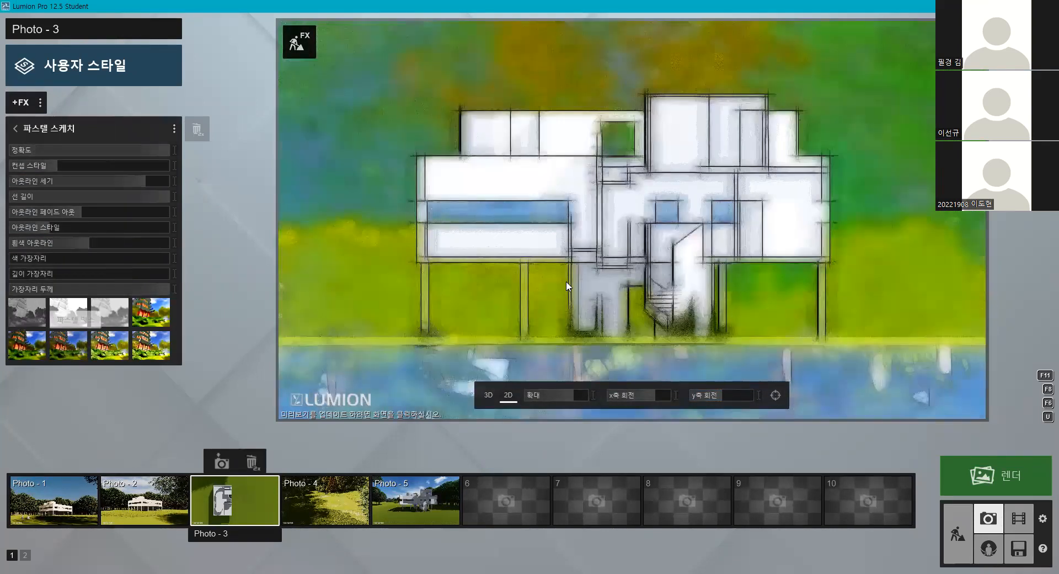
pyautogui.click(41, 355)
pyautogui.click(537, 276)
pyautogui.click(68, 345)
pyautogui.click(537, 276)
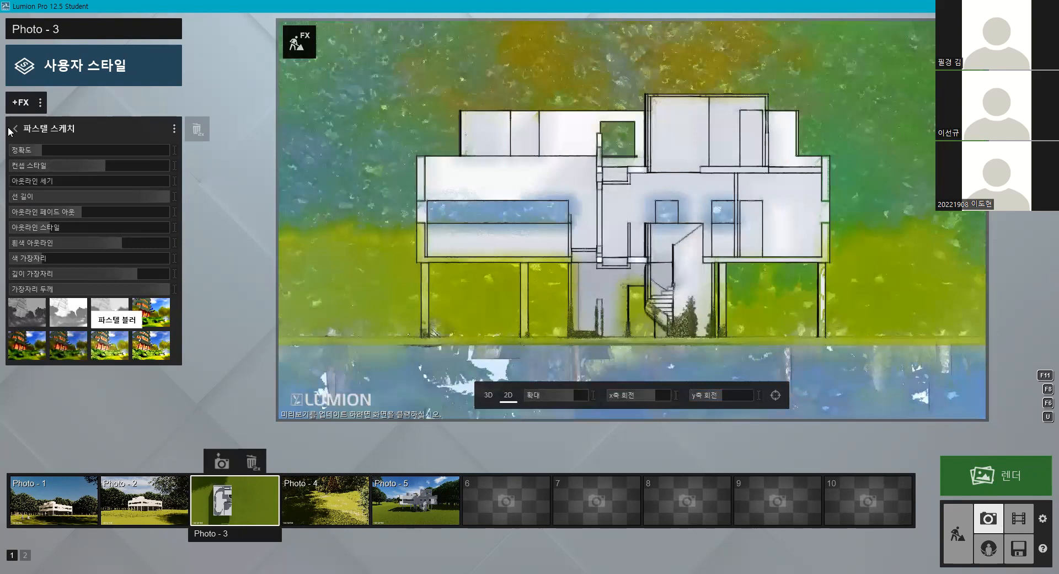
pyautogui.click(116, 336)
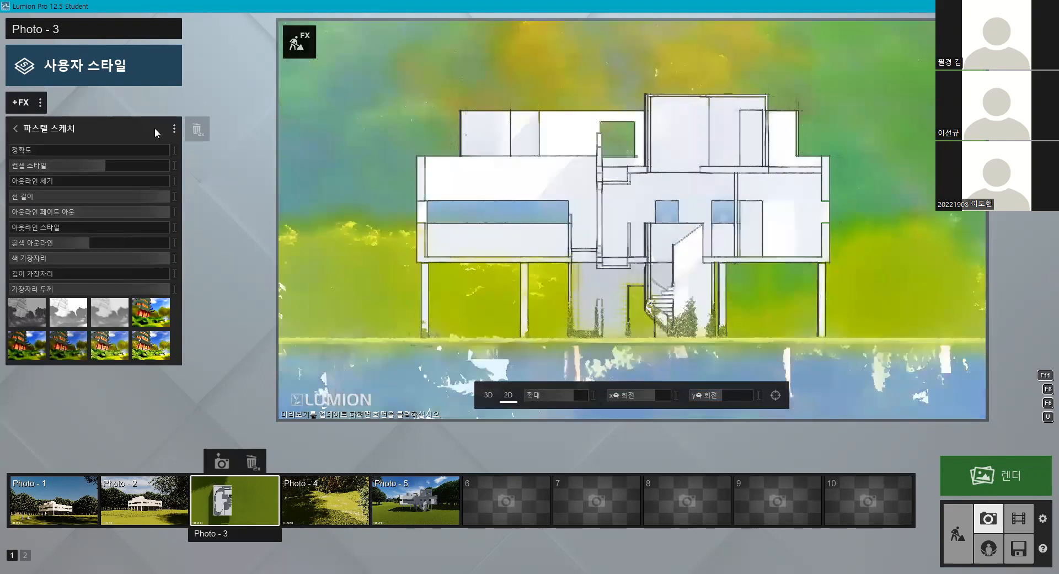
# - Remove the Pastel Sketch effect and add the Blueprint effect from the architecture category
pyautogui.click(148, 132)
pyautogui.doubleClick(197, 129)
pyautogui.click(19, 102)
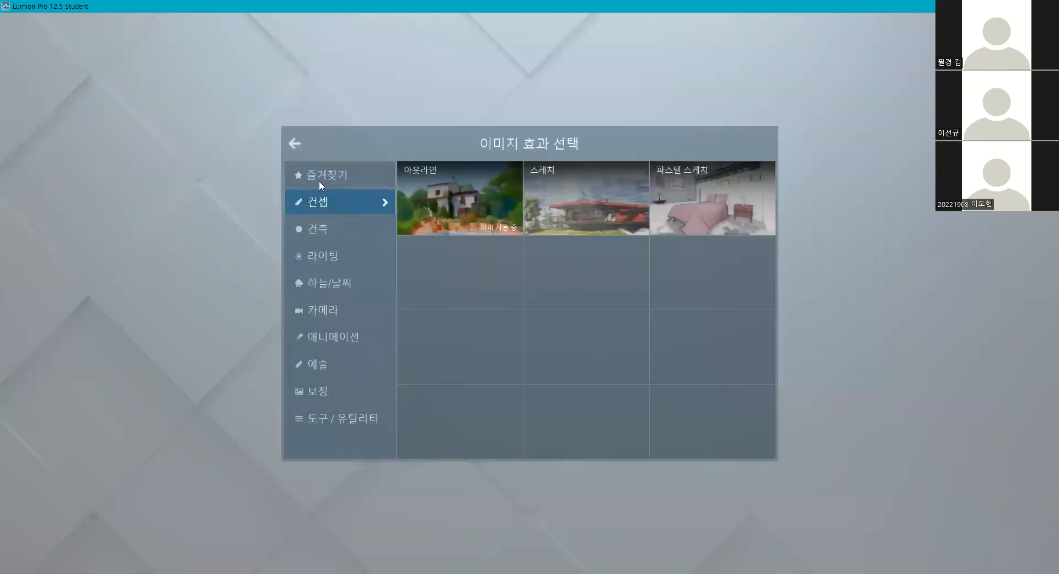
pyautogui.click(342, 227)
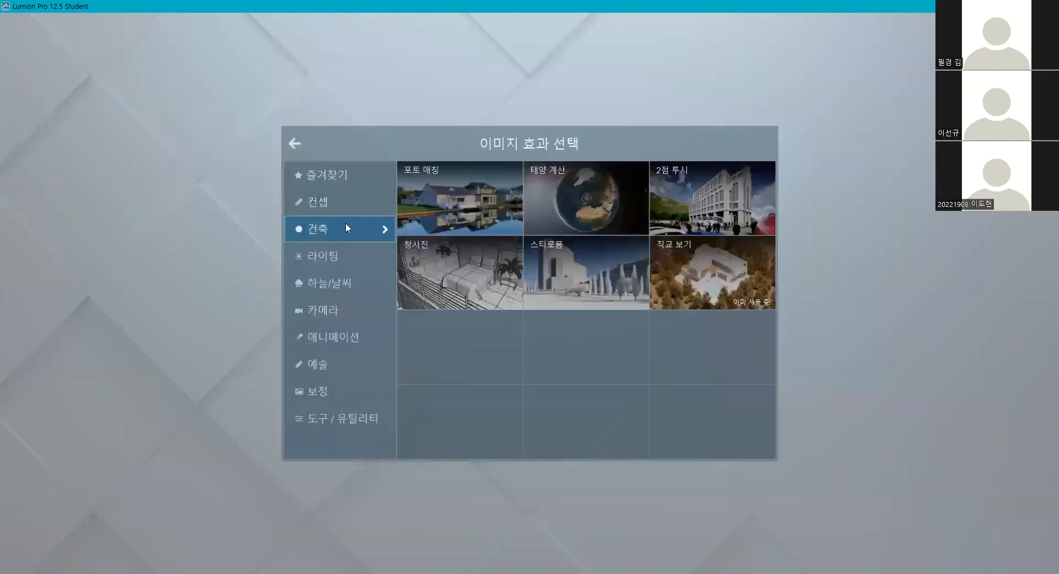
pyautogui.click(448, 266)
# - Try several stage values for the Blueprint effect, including 0.5, 0.3 and 0.4, to compare its line drawing phases
pyautogui.moveTo(71, 150); pyautogui.dragTo(161, 151)
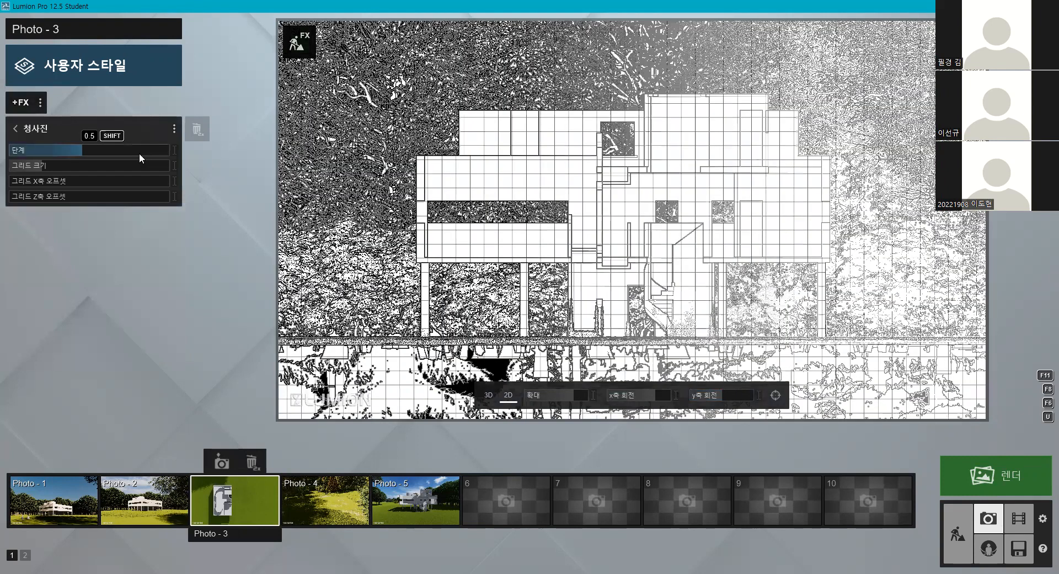
pyautogui.click(139, 153)
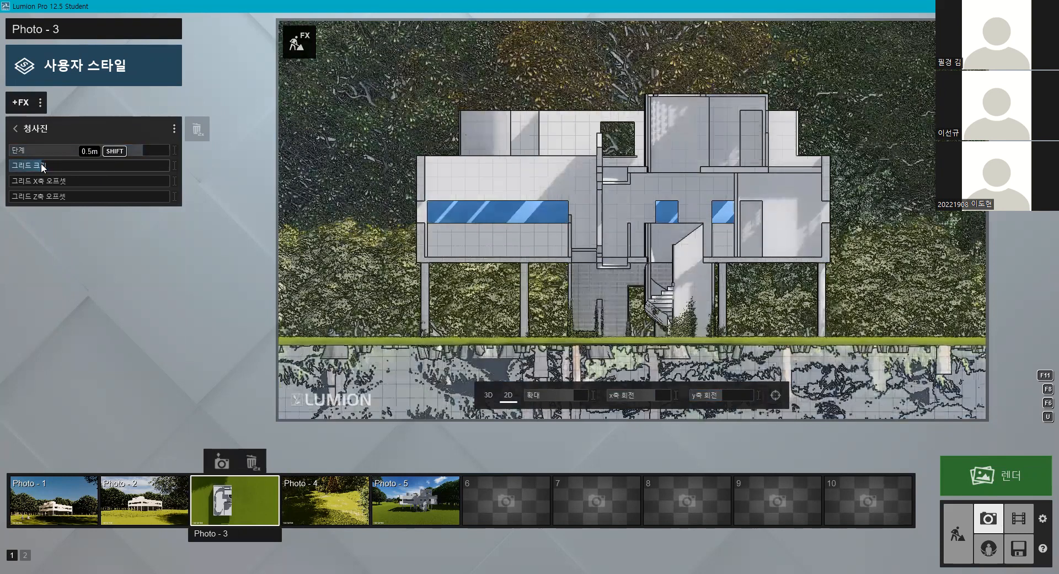
pyautogui.moveTo(114, 151); pyautogui.dragTo(106, 147)
pyautogui.click(60, 145)
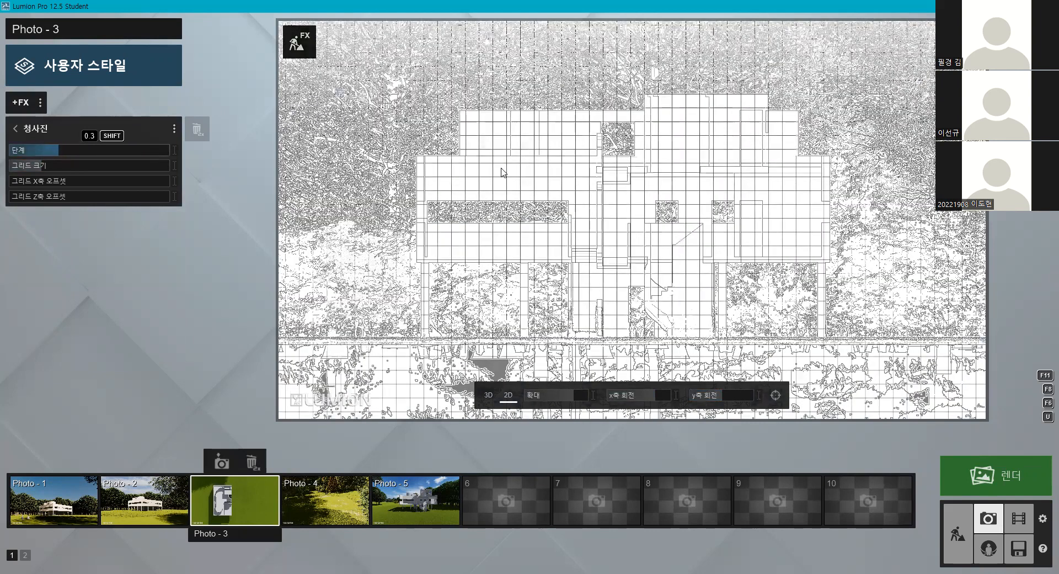
pyautogui.click(75, 150)
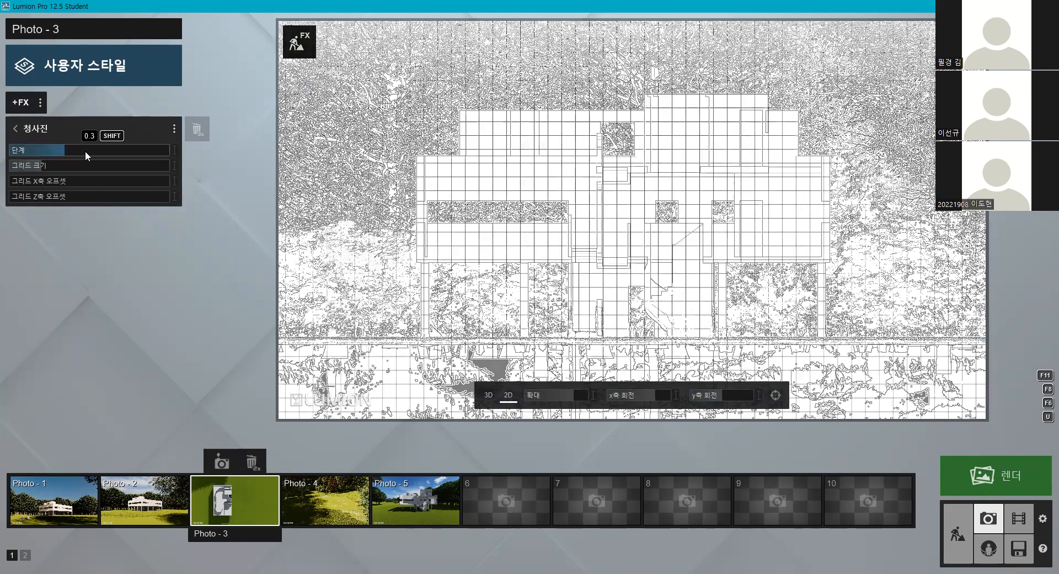
pyautogui.click(57, 151)
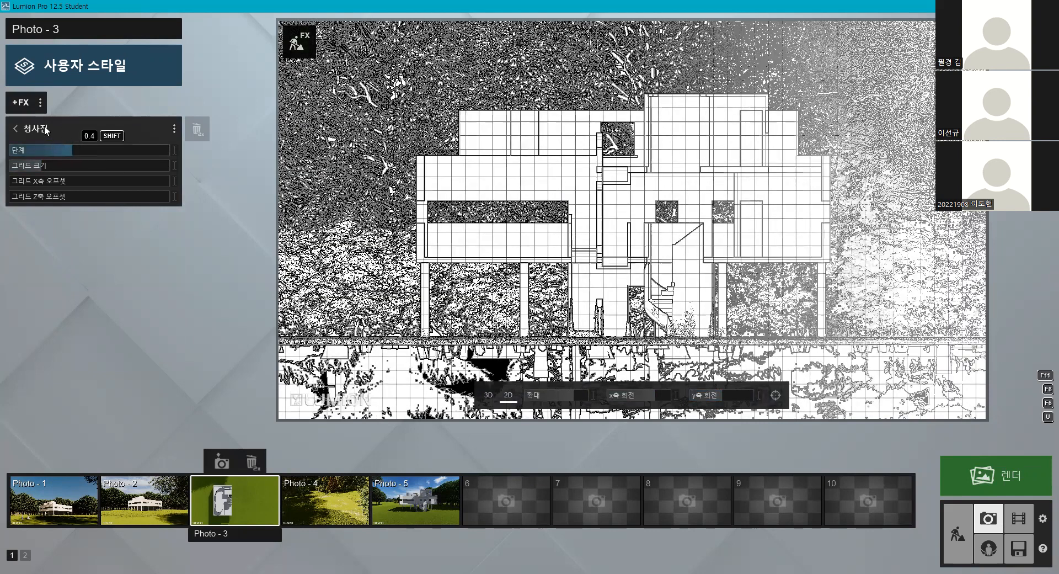
# - Add the Styrofoam effect to Photo - 3 and hide the Blueprint effect
pyautogui.click(25, 105)
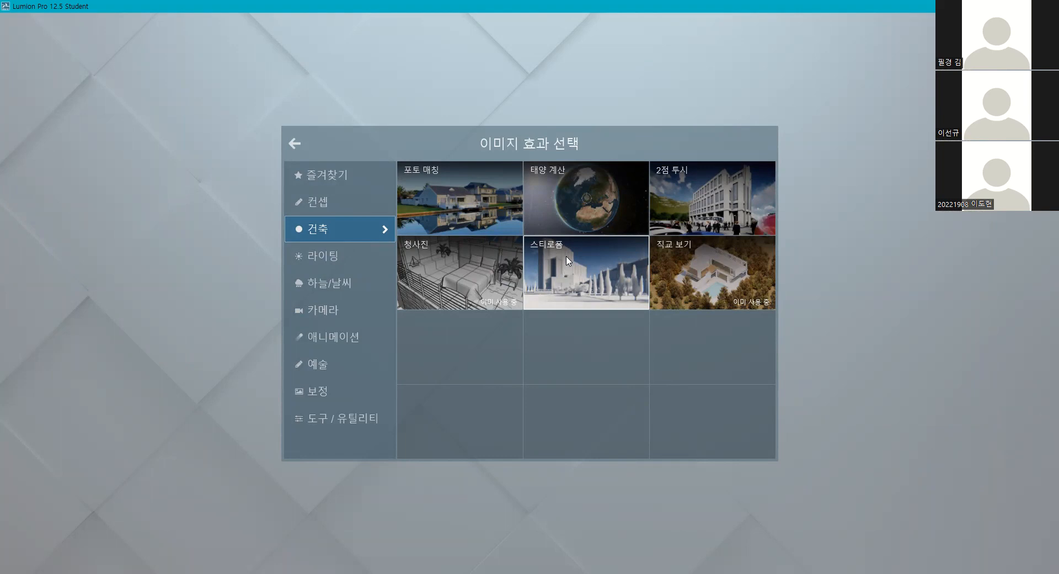
pyautogui.click(569, 260)
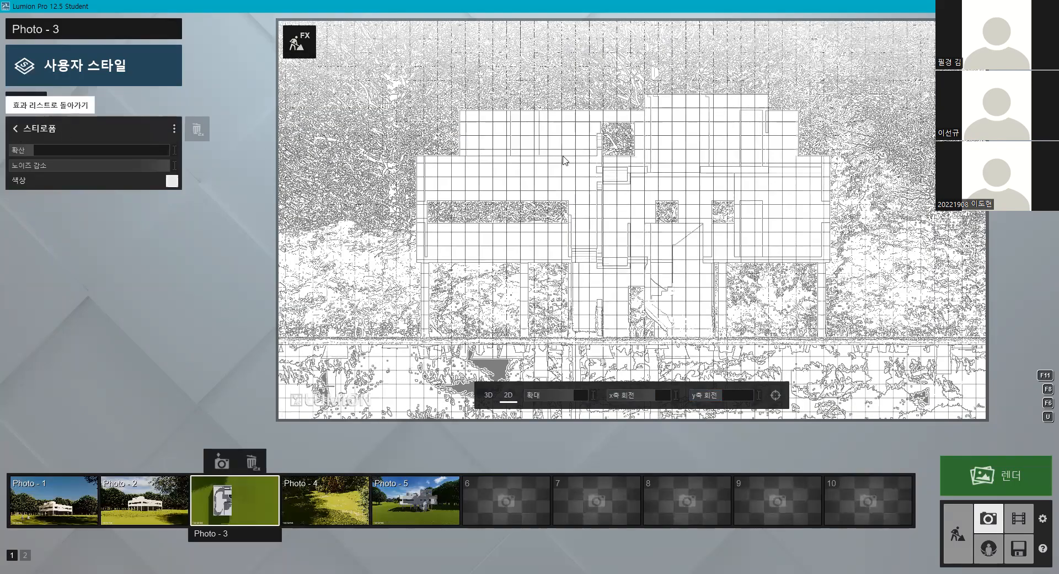
pyautogui.click(170, 157)
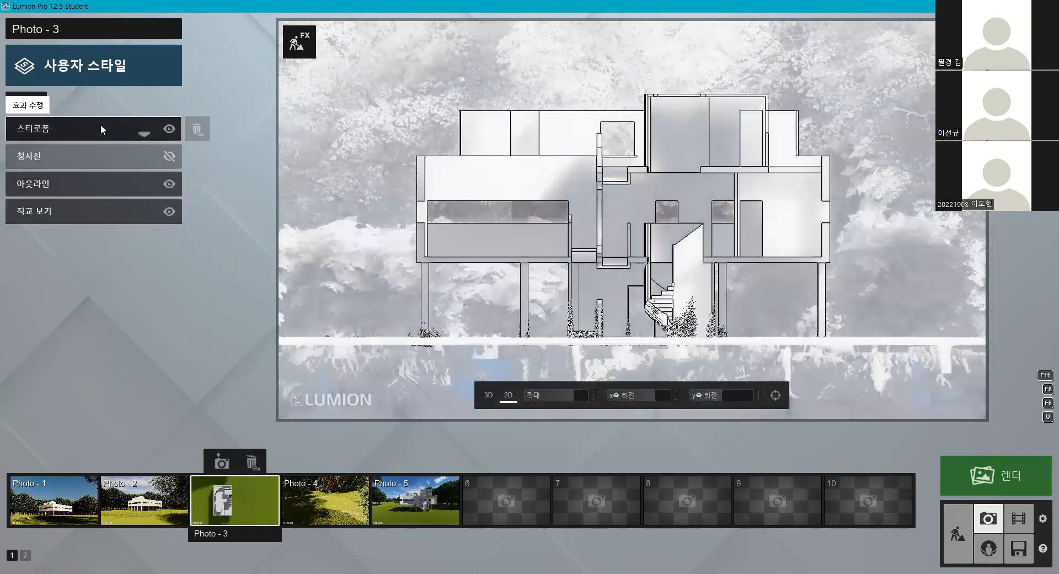
# - Set the Styrofoam effect's color to red, its diffusion to maximum and its noise reduction to a low value
pyautogui.click(100, 128)
pyautogui.moveTo(10, 152)
pyautogui.mouseDown()
pyautogui.moveTo(165, 151)
pyautogui.moveTo(9, 150)
pyautogui.mouseUp()
pyautogui.click(172, 181)
pyautogui.moveTo(236, 166); pyautogui.dragTo(278, 114)
pyautogui.moveTo(66, 149); pyautogui.dragTo(170, 148)
pyautogui.click(620, 198)
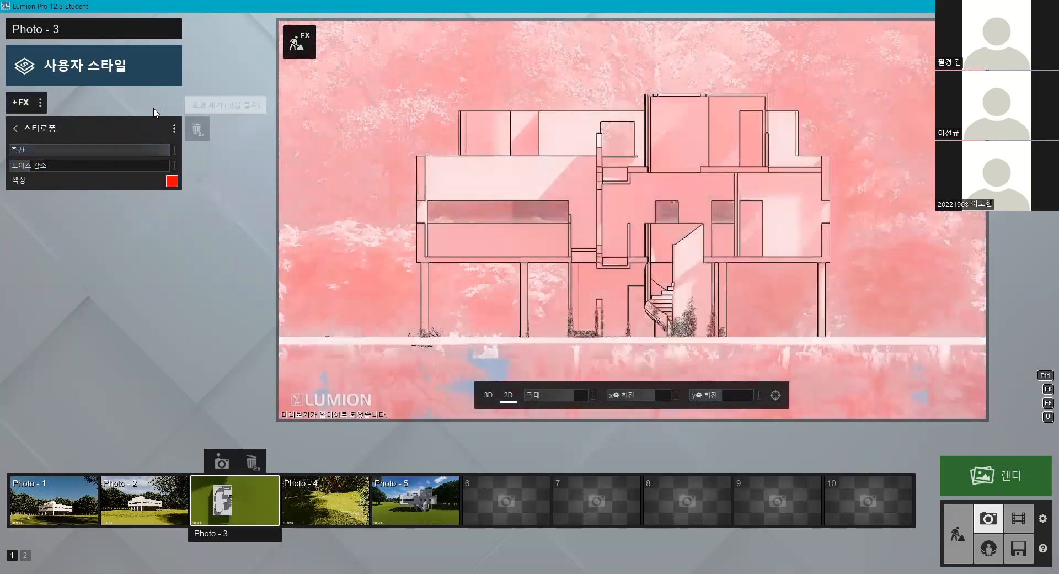
pyautogui.click(48, 131)
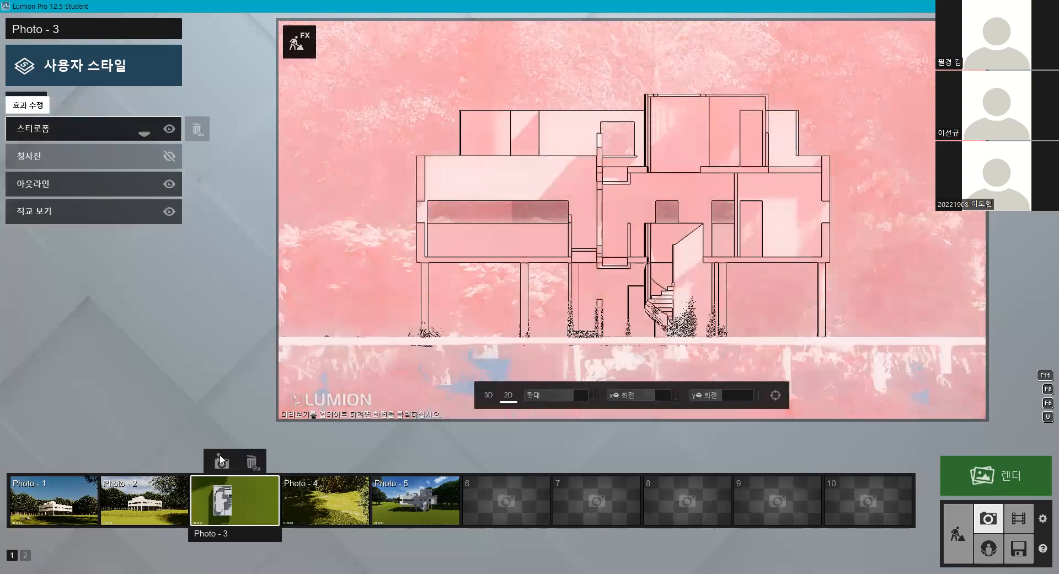
# - Choose empty photo slot 6 and return to build mode with the clipped villa in view
pyautogui.click(481, 508)
pyautogui.click(15, 103)
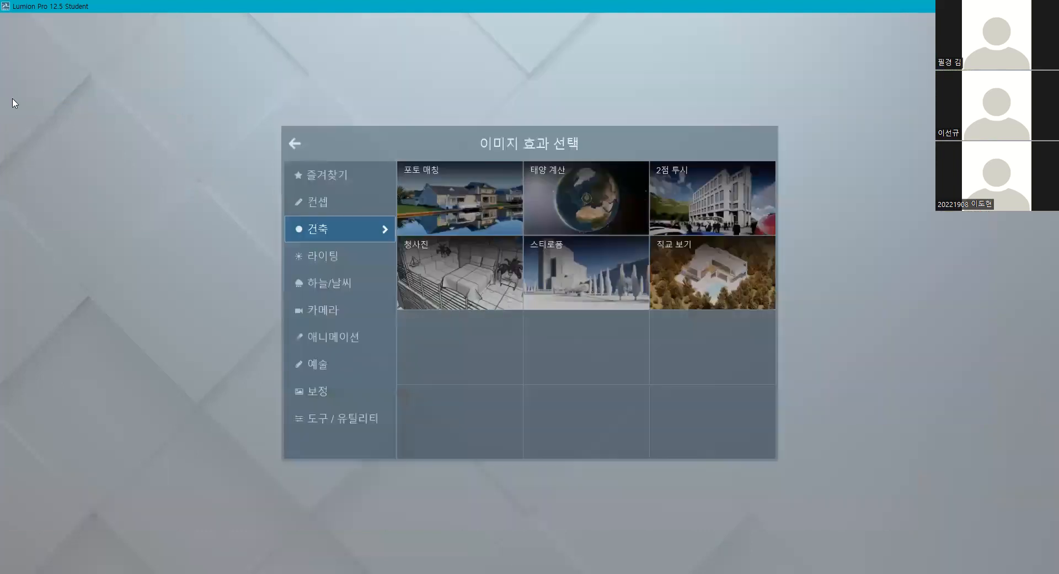
pyautogui.click(361, 258)
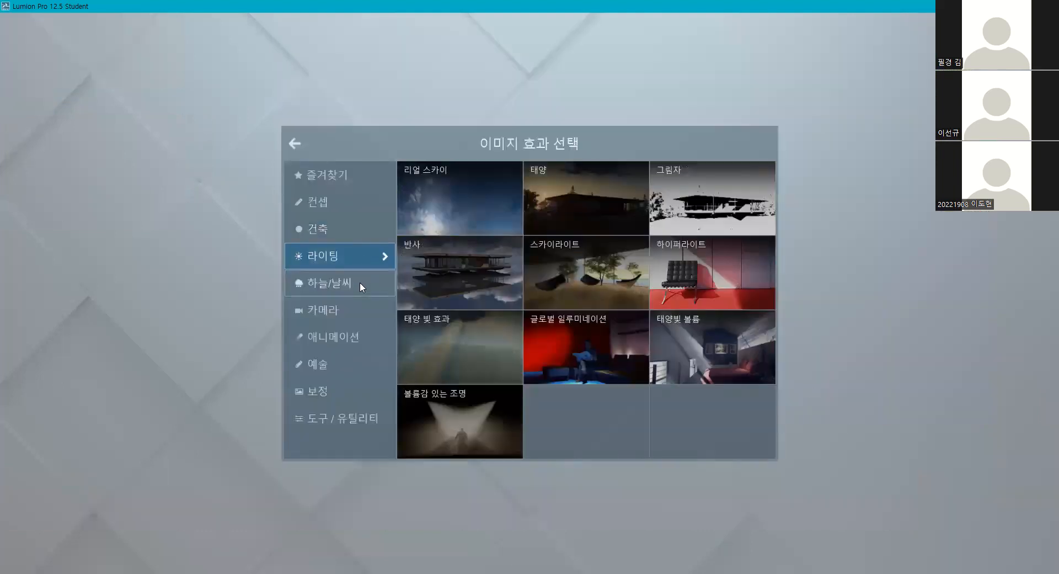
pyautogui.click(360, 283)
pyautogui.press('Escape')
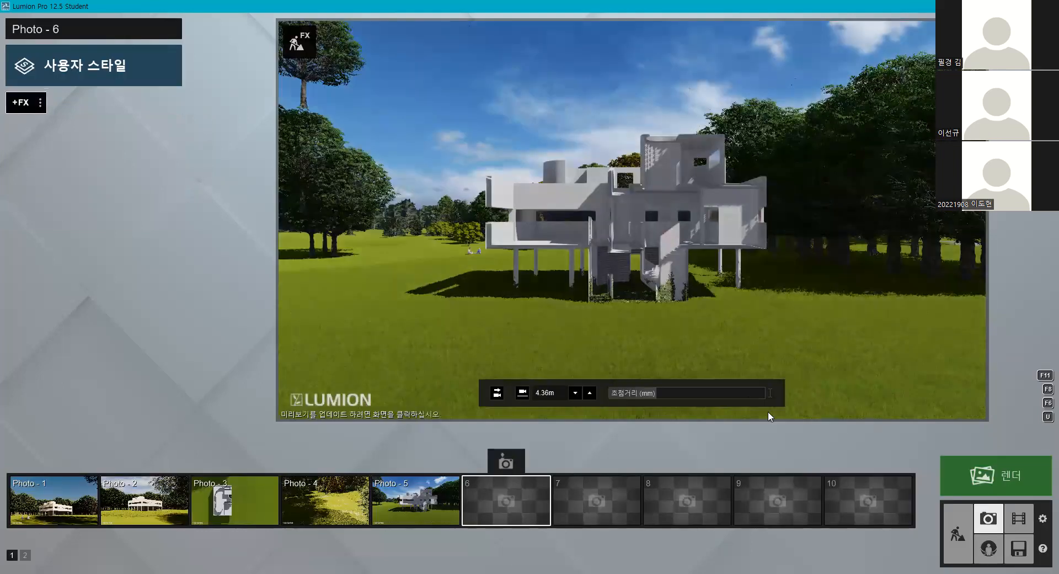
pyautogui.click(958, 534)
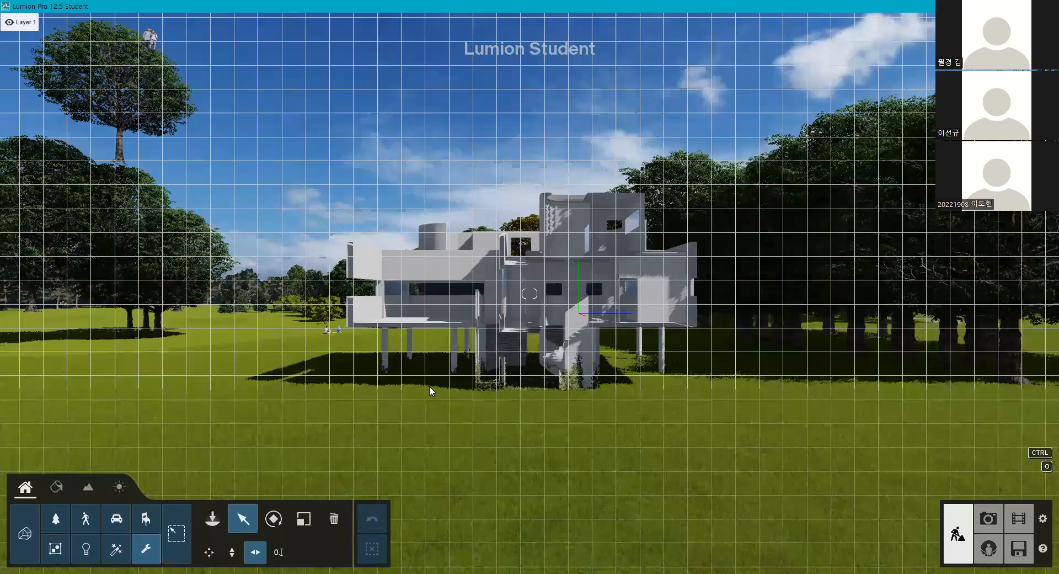
# - Delete the clip planes cutting through the villa so the whole building is restored in the scene
pyautogui.click(334, 518)
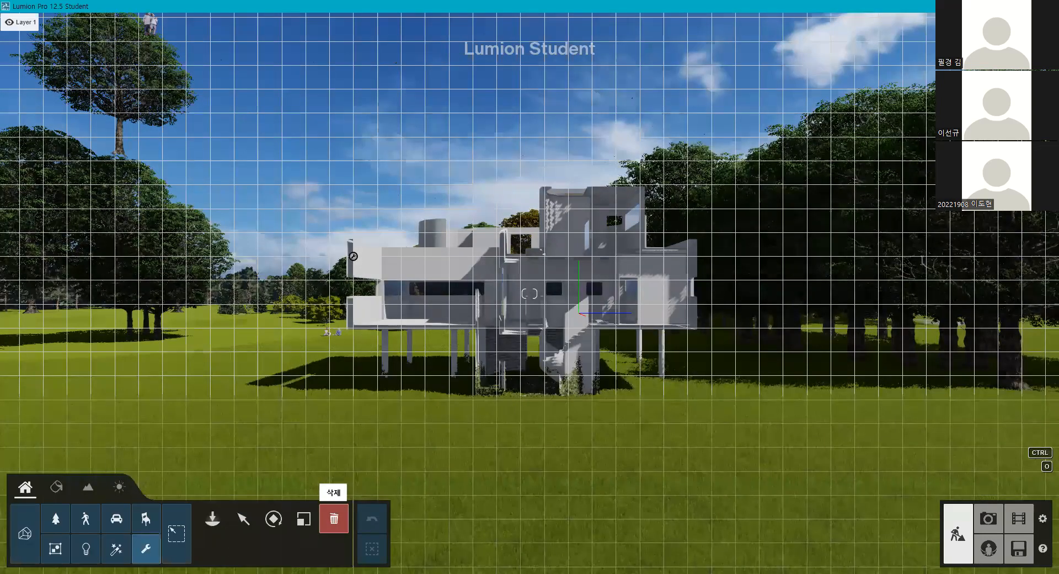
pyautogui.press('KP_5')
pyautogui.press('KP_4')
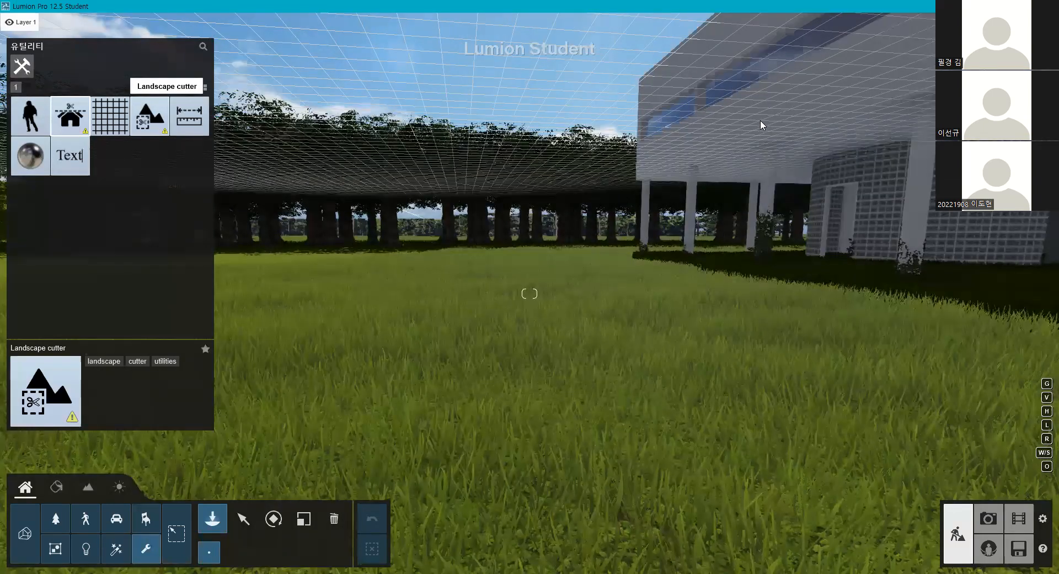
pyautogui.click(762, 121)
pyautogui.click(792, 93)
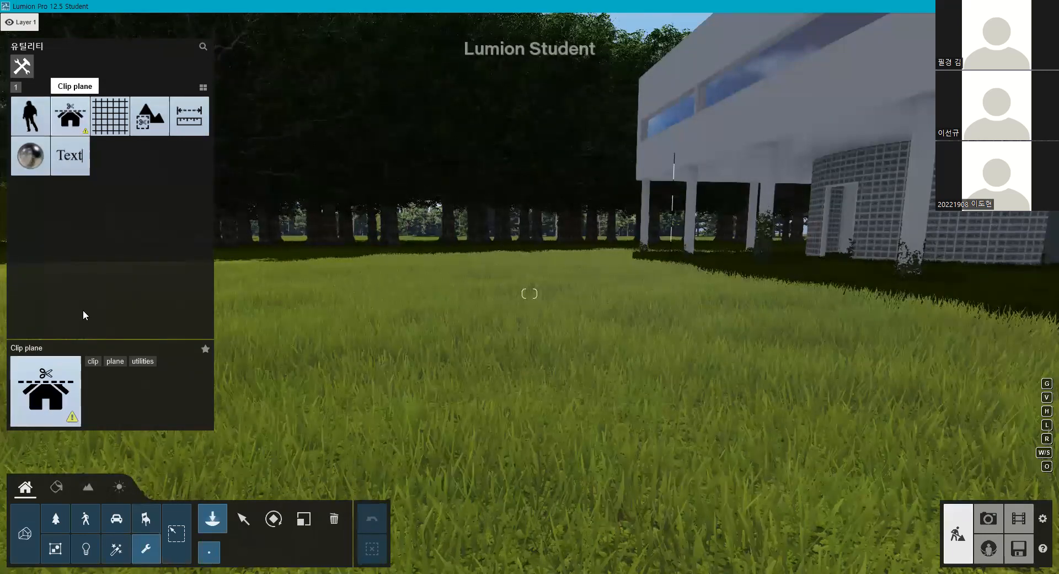
# - Place the blue fire 14 effect on the lawn beside the villa
pyautogui.click(116, 549)
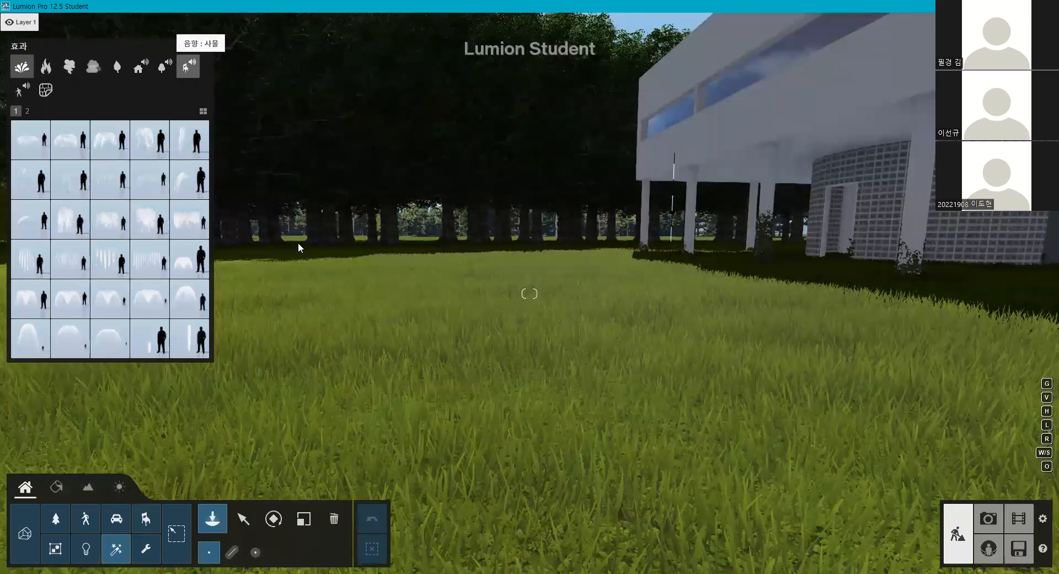
pyautogui.click(46, 90)
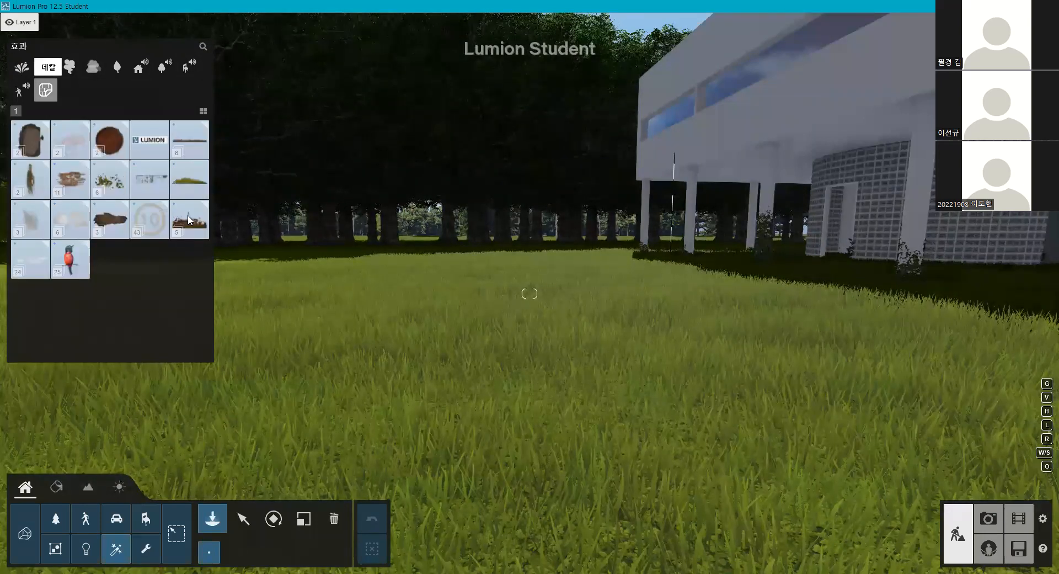
pyautogui.click(46, 67)
pyautogui.click(189, 219)
pyautogui.click(588, 277)
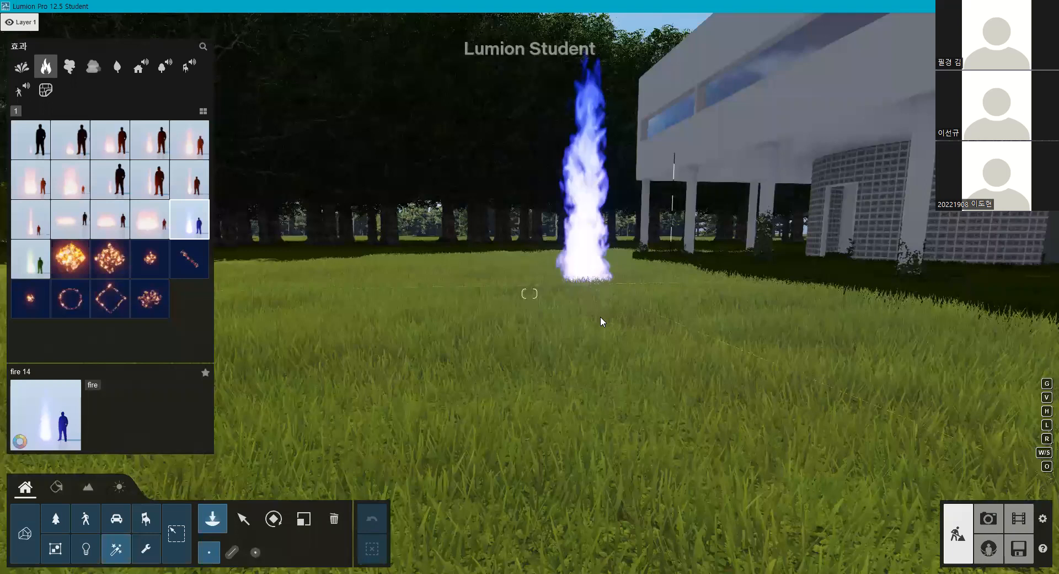
pyautogui.click(598, 273)
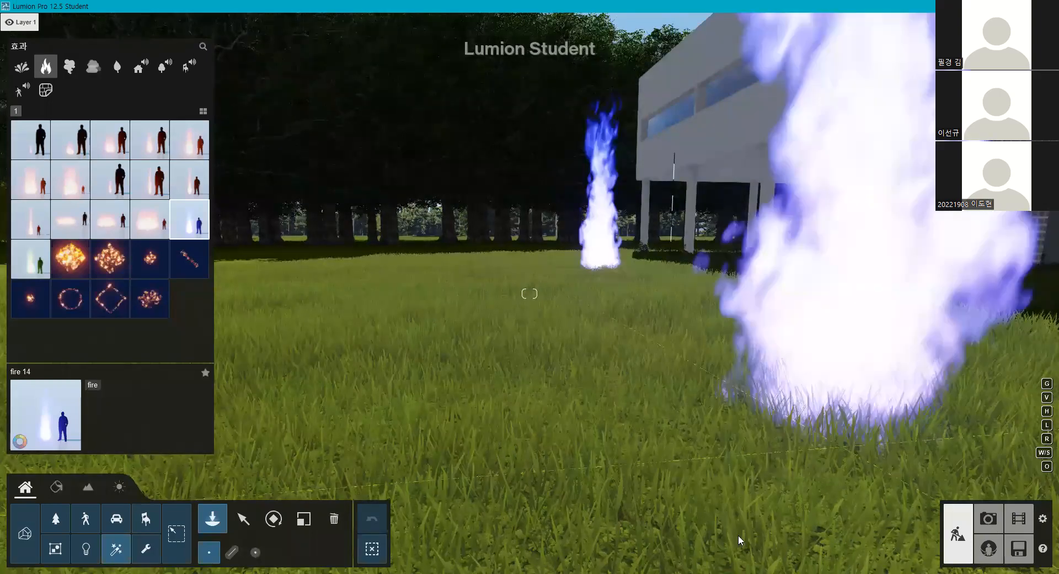
# - Recall the Photo - 1 viewpoint and, in build mode, place more blue fire 14 effects along the villa's upper floor and roof
pyautogui.click(989, 518)
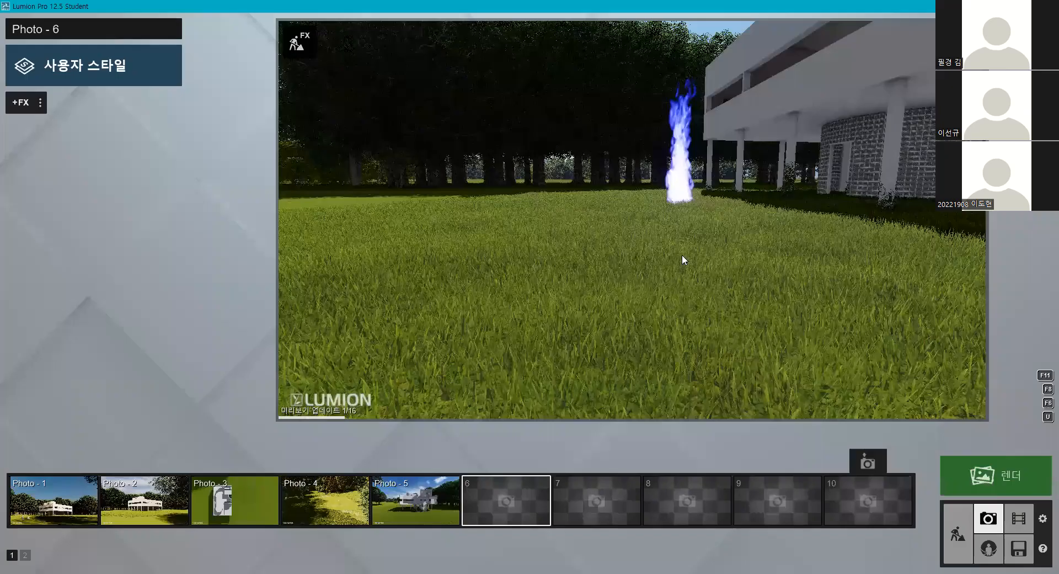
pyautogui.click(54, 499)
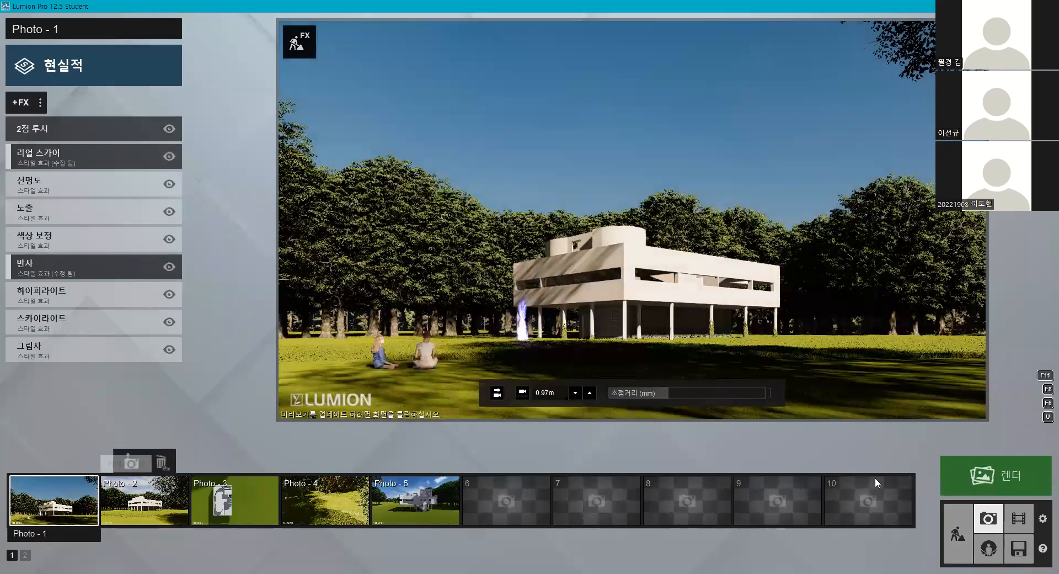
pyautogui.click(958, 533)
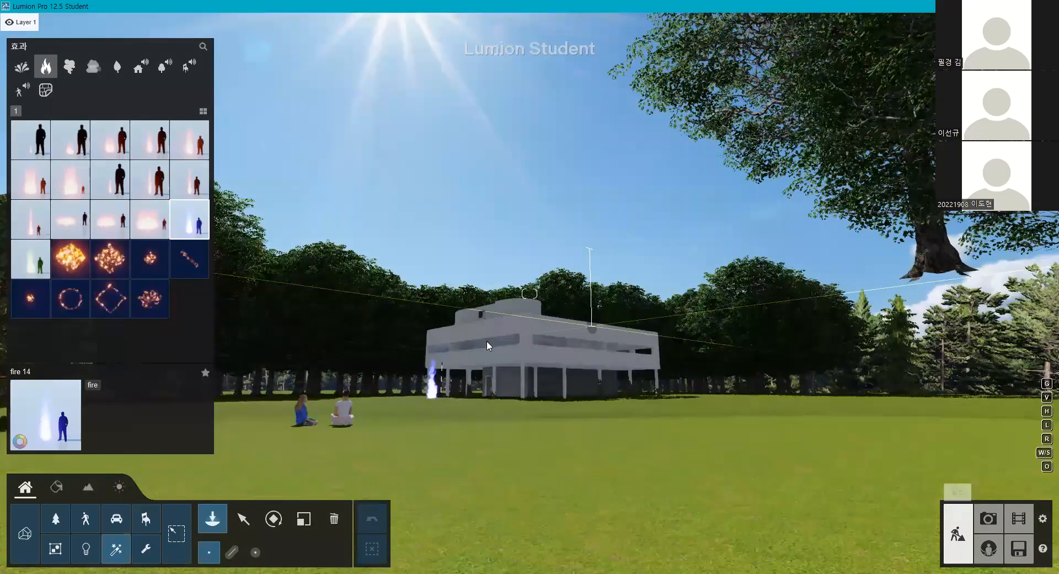
pyautogui.click(578, 345)
pyautogui.click(548, 342)
pyautogui.click(586, 346)
pyautogui.click(608, 344)
pyautogui.click(645, 351)
pyautogui.click(535, 345)
pyautogui.click(504, 337)
pyautogui.click(486, 340)
pyautogui.click(453, 326)
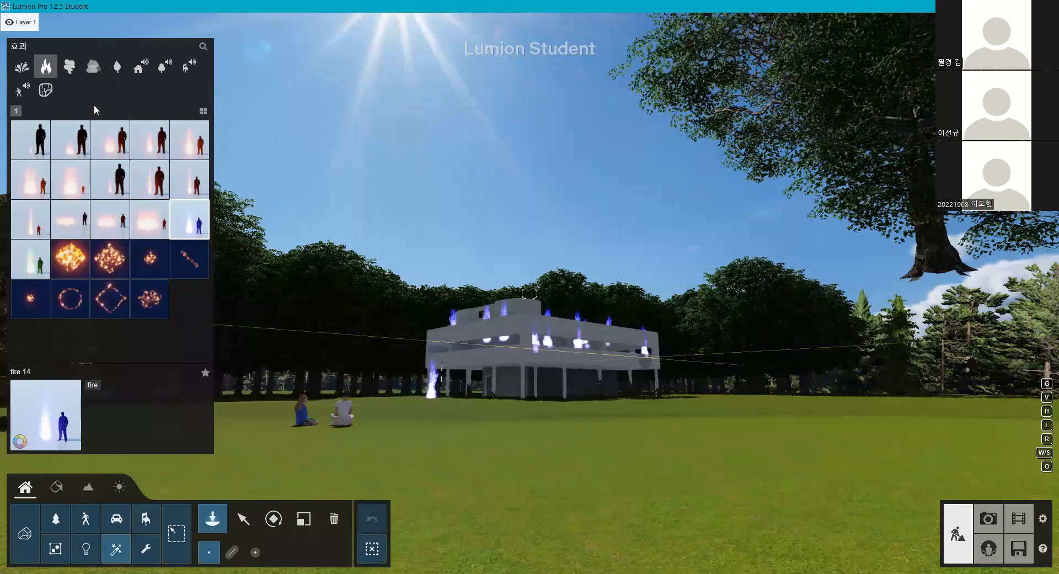
pyautogui.click(69, 66)
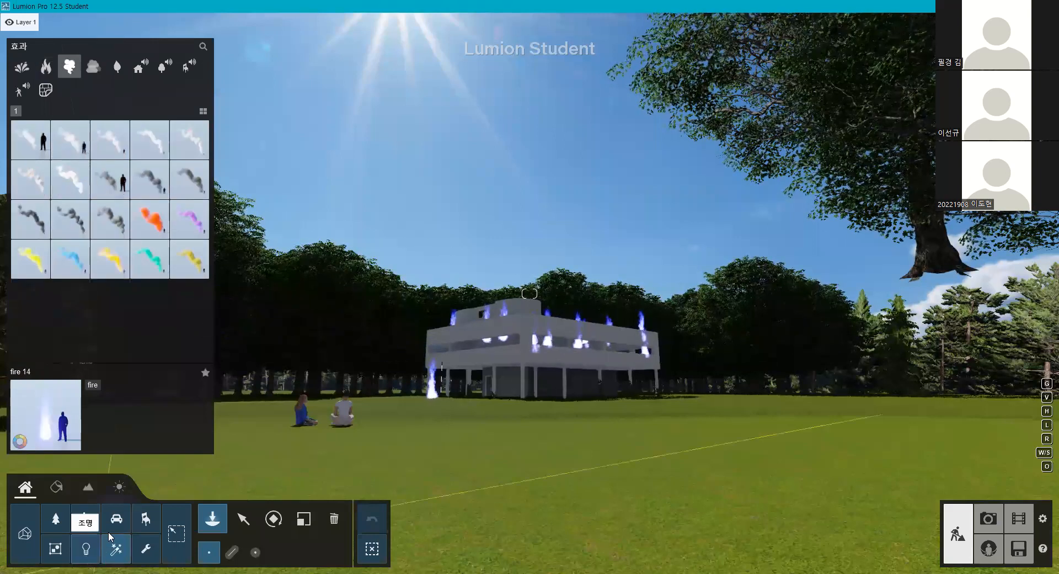
pyautogui.click(106, 525)
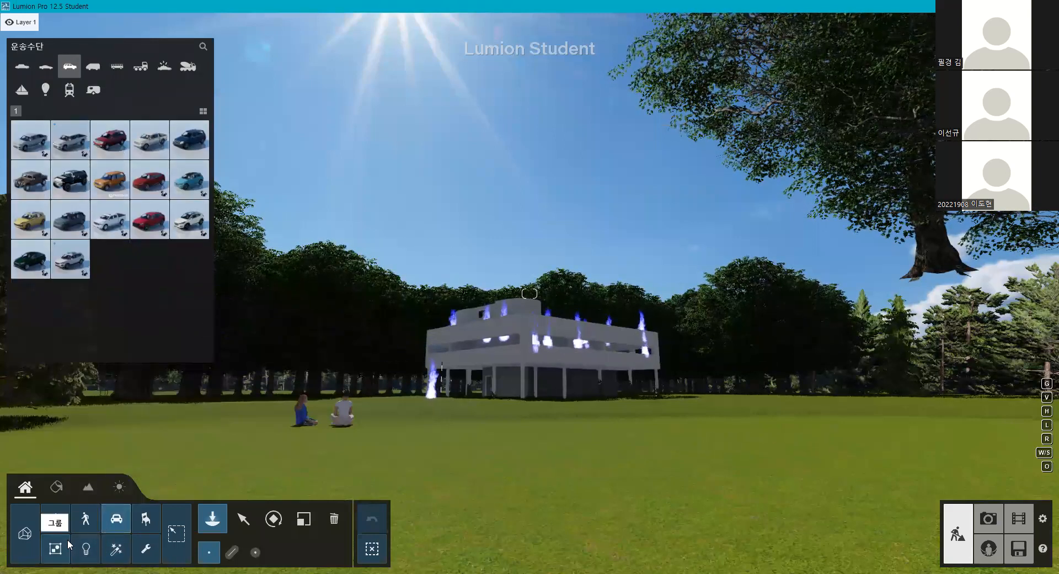
pyautogui.click(67, 540)
pyautogui.click(86, 520)
pyautogui.click(146, 520)
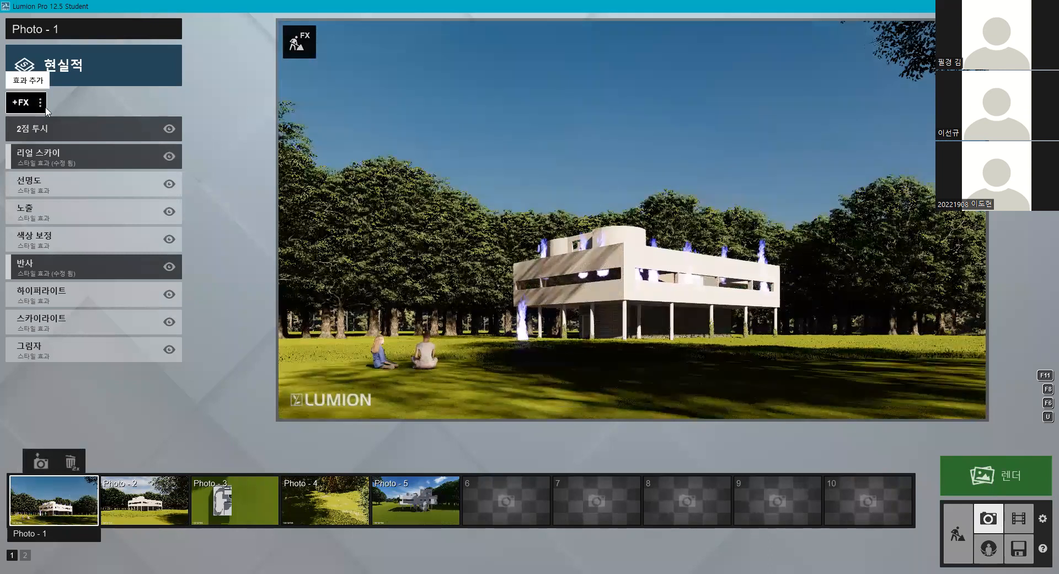
# - Add the Rain/Snow effect to Photo - 1 and try a rain/snow phase of 0.3 and a lower phase
pyautogui.click(29, 103)
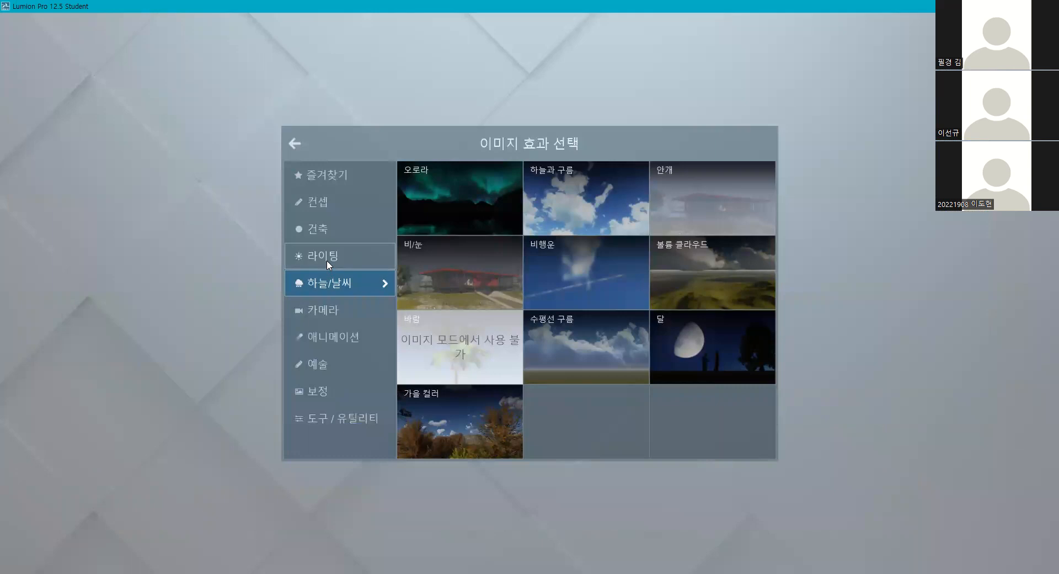
pyautogui.click(445, 279)
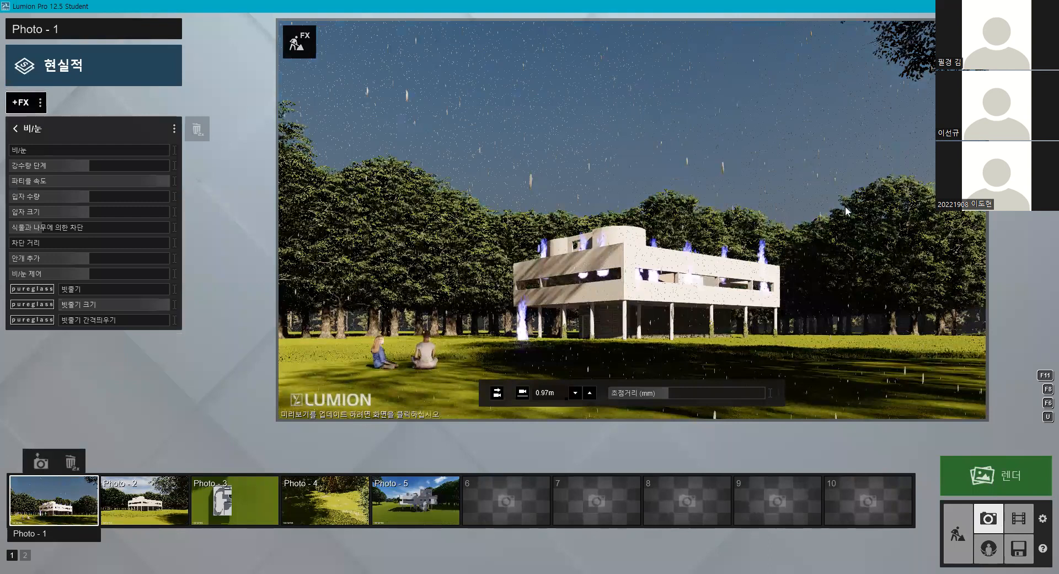
pyautogui.moveTo(37, 150); pyautogui.dragTo(86, 150)
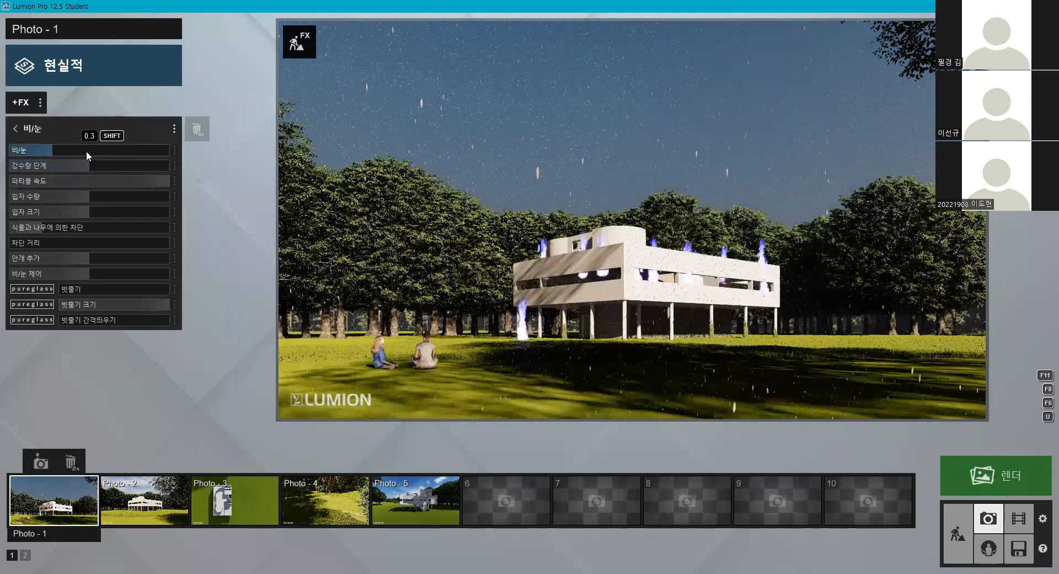
pyautogui.click(26, 150)
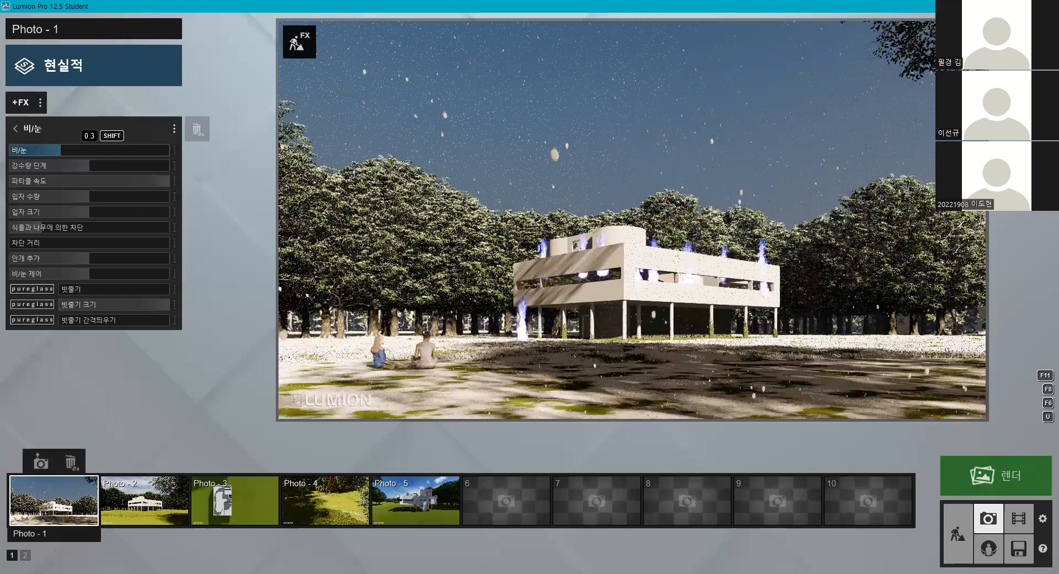
# - Look through the bundled example projects and return to Photo - 1 in photo mode
pyautogui.click(1012, 554)
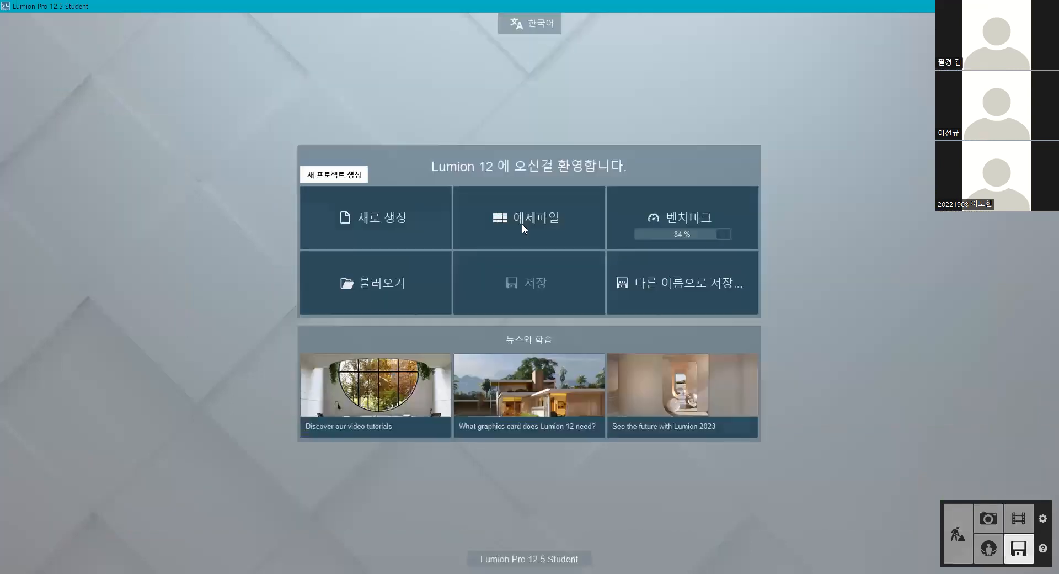
pyautogui.click(519, 230)
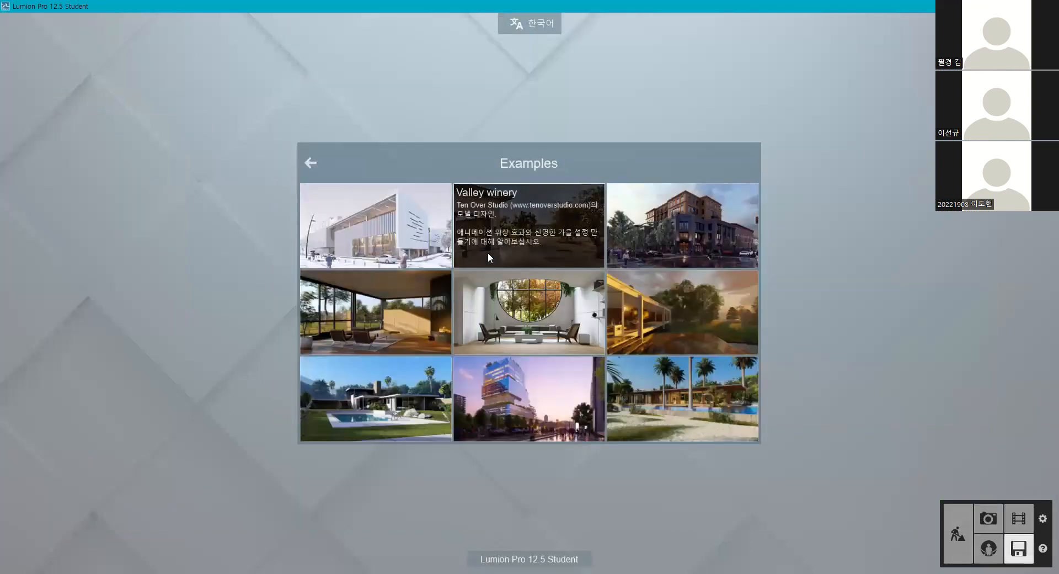
pyautogui.click(320, 167)
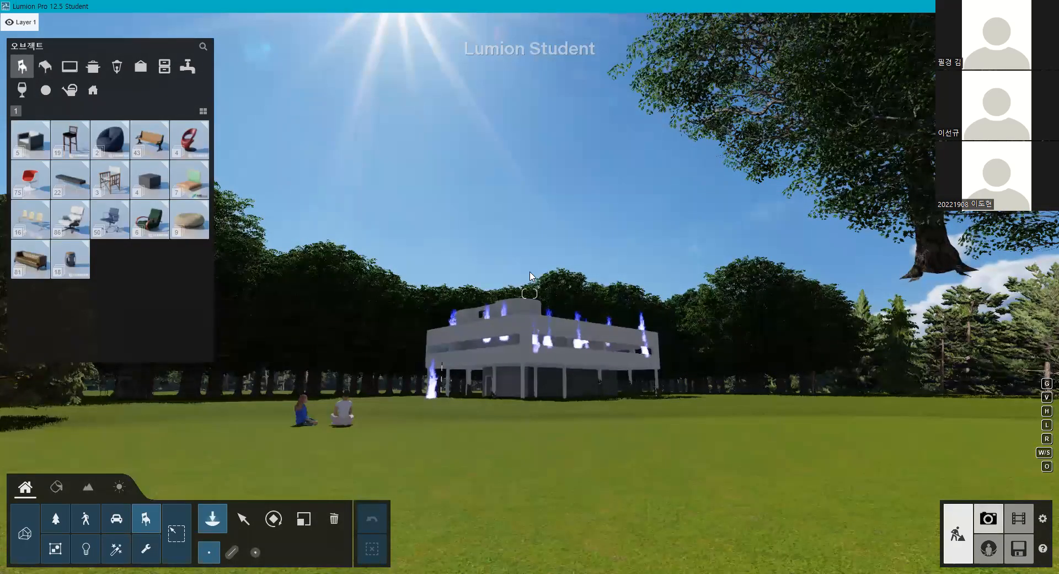
pyautogui.click(989, 518)
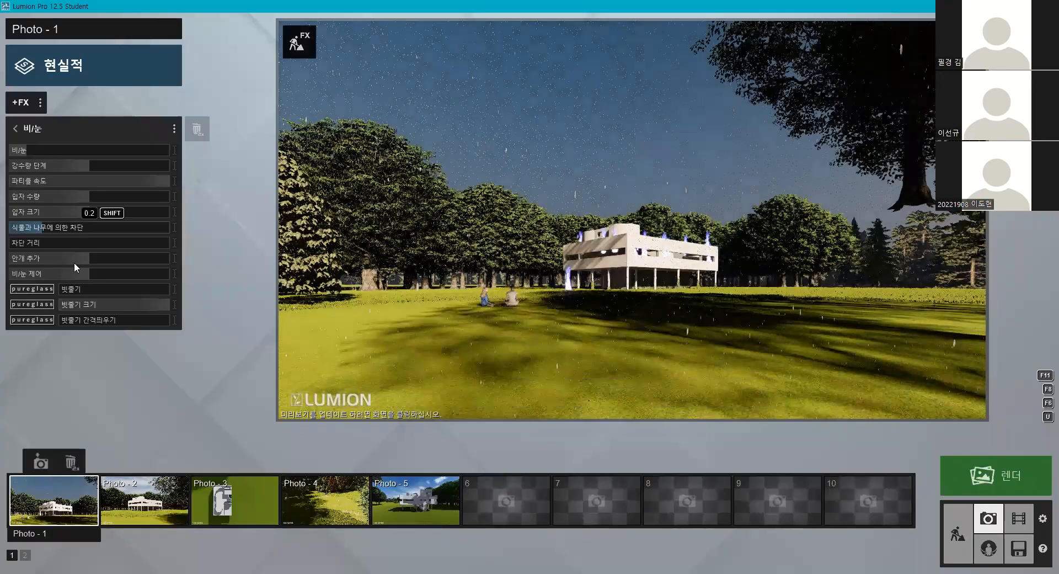
# - Try a slower particle speed and a particle amount of 0.7 for the Rain/Snow effect, and remove the effect from Photo - 1
pyautogui.moveTo(93, 274); pyautogui.dragTo(106, 275)
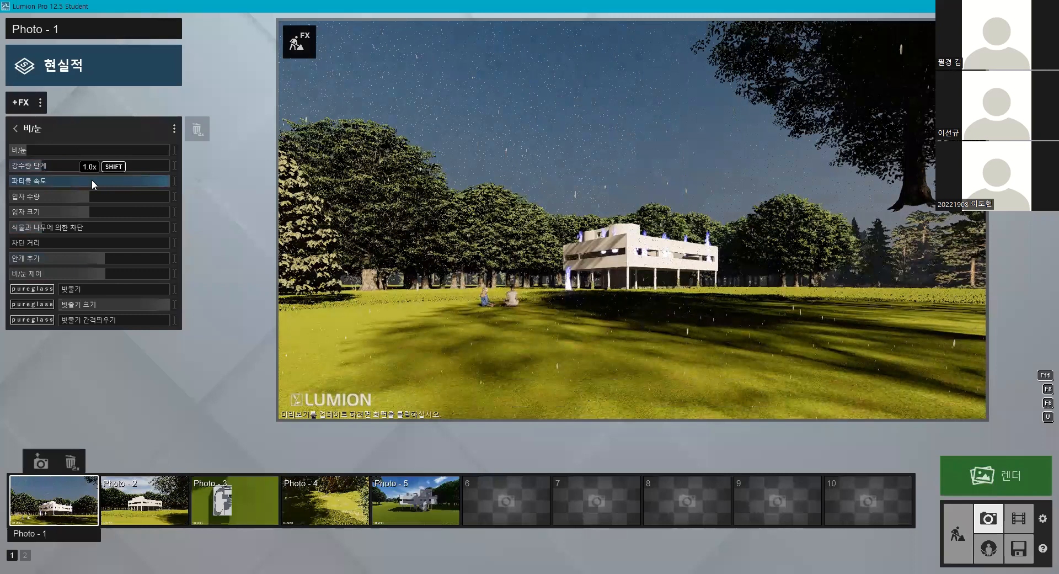
pyautogui.moveTo(91, 180); pyautogui.dragTo(104, 181)
pyautogui.click(124, 197)
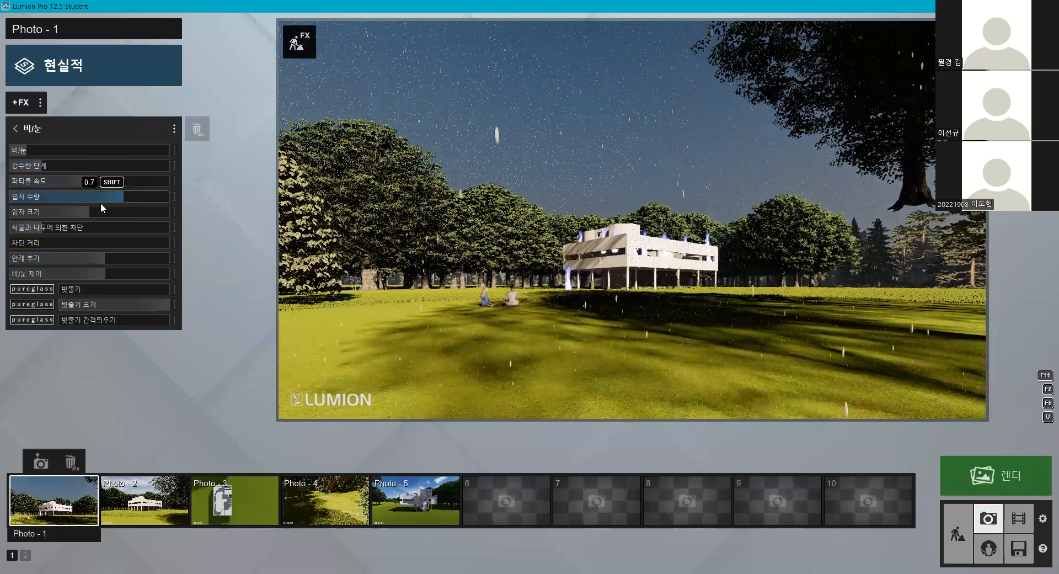
pyautogui.click(15, 128)
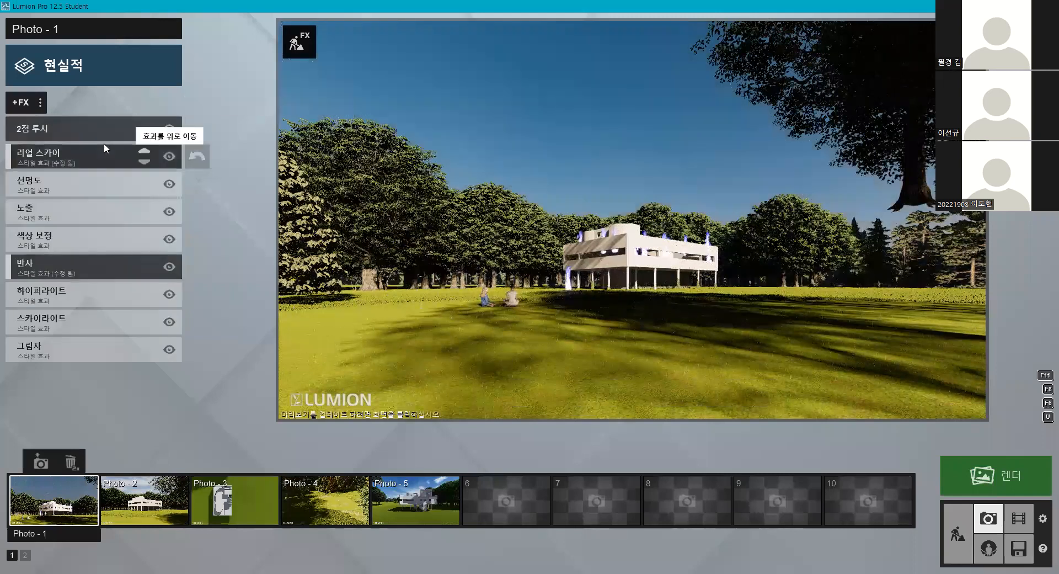
# - Add the sun rays (태양 빛 효과) effect to Photo - 1 and reduce its ray length
pyautogui.click(20, 102)
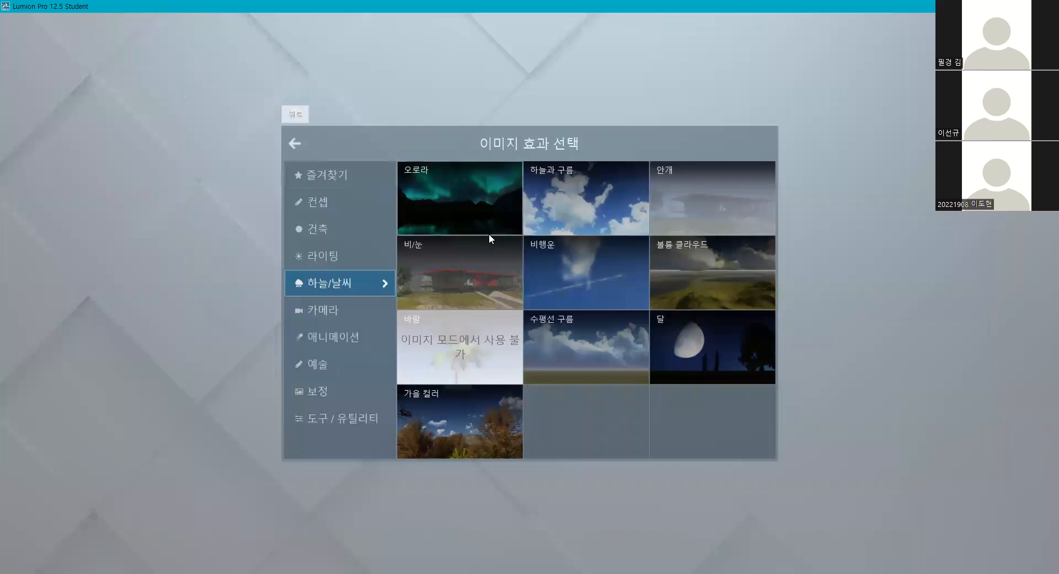
pyautogui.click(352, 253)
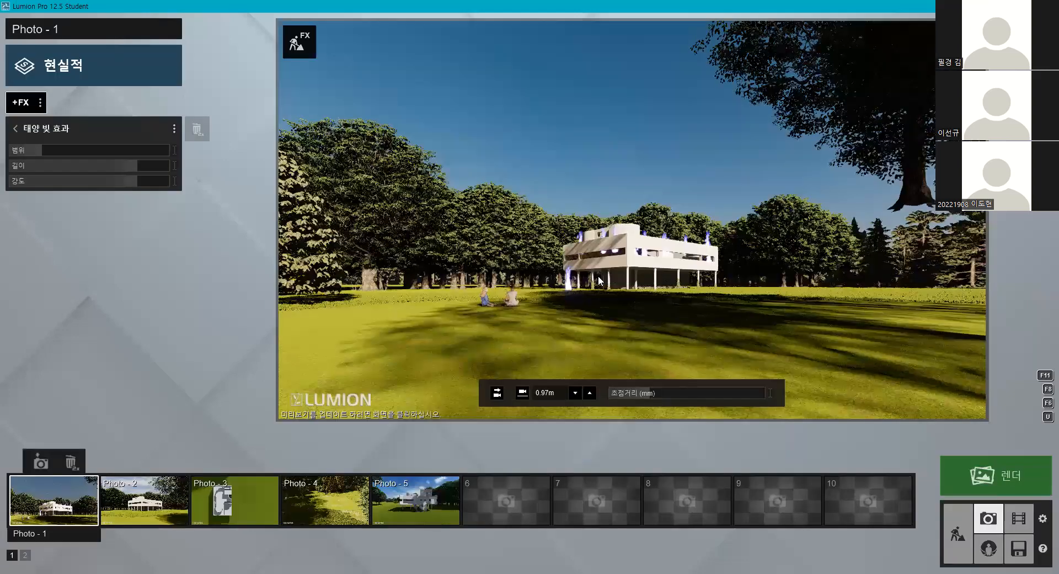
pyautogui.moveTo(102, 164); pyautogui.dragTo(83, 164)
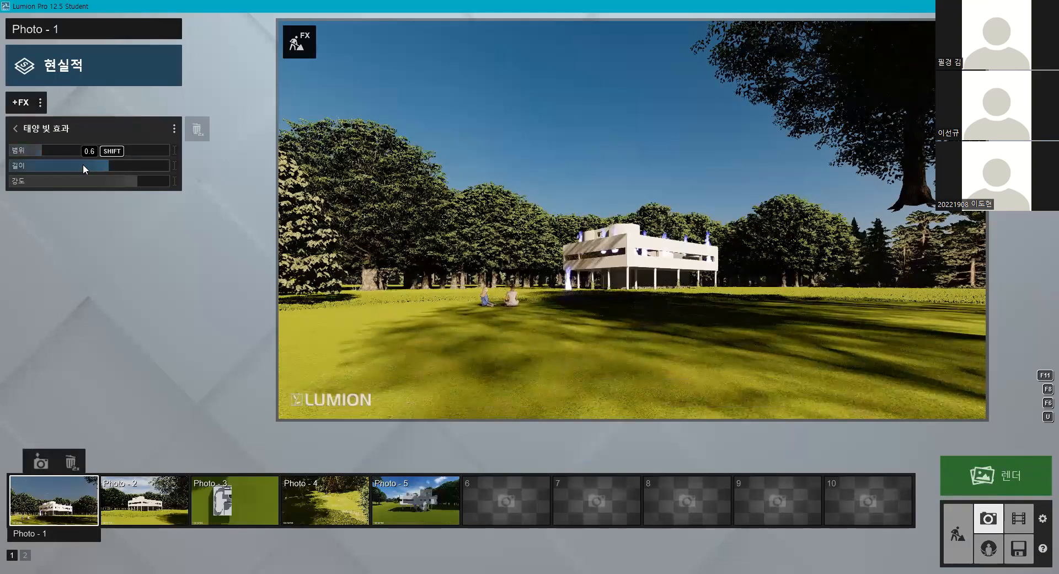
pyautogui.click(27, 130)
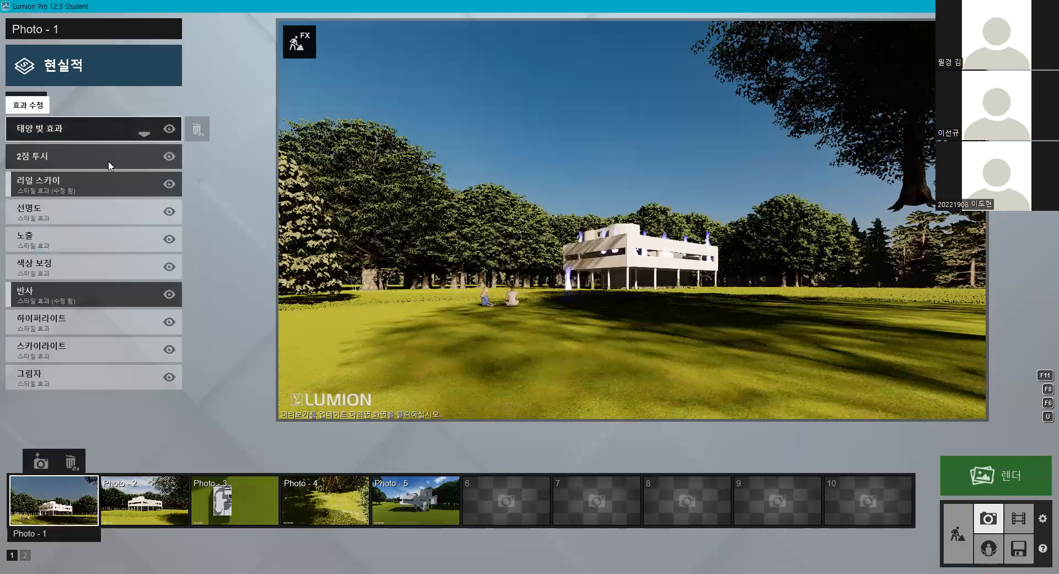
# - Toggle the Real Sky effect to compare Photo - 1 with and without it, and leave it hidden
pyautogui.click(165, 185)
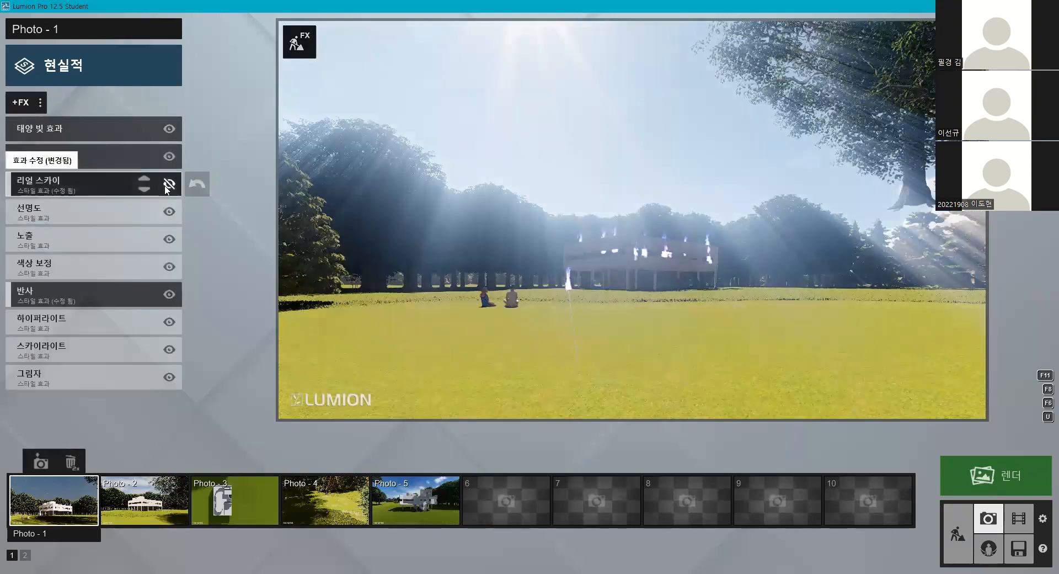
pyautogui.click(168, 186)
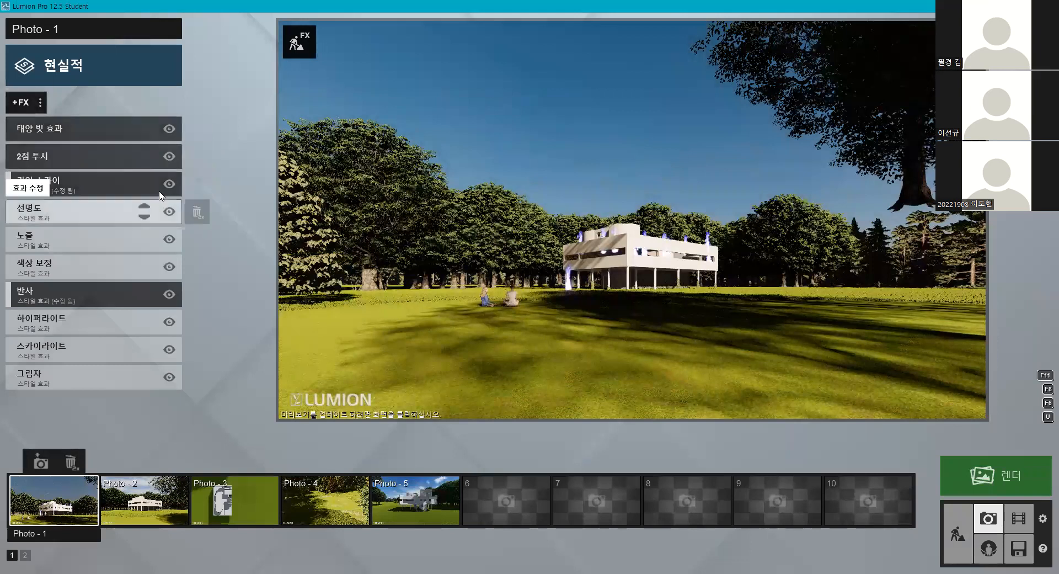
pyautogui.click(168, 184)
# - Add the Sun effect to Photo - 1, lower the sun's height and set its heading to about 43.2°
pyautogui.click(22, 102)
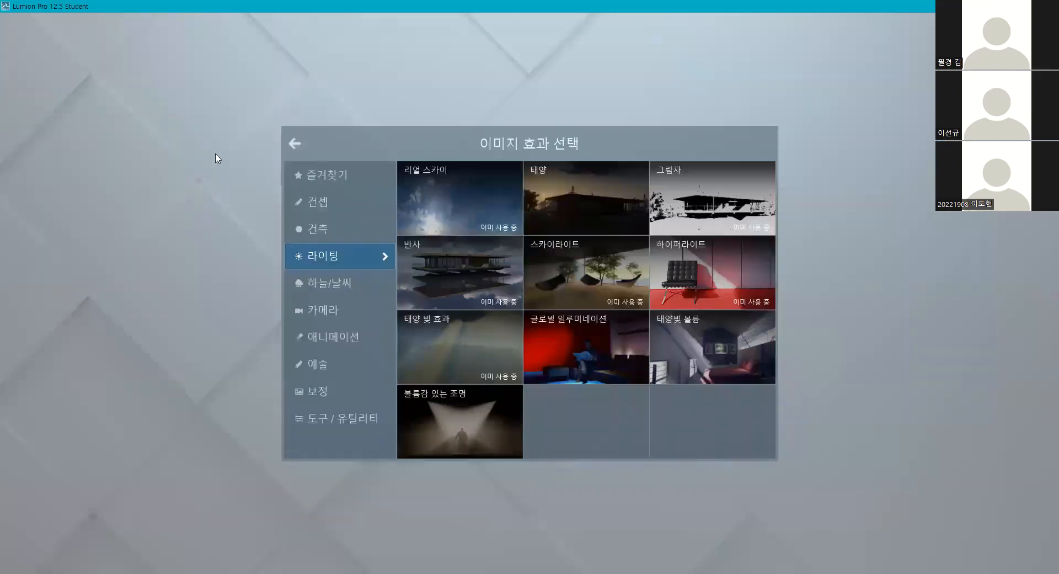
pyautogui.click(620, 198)
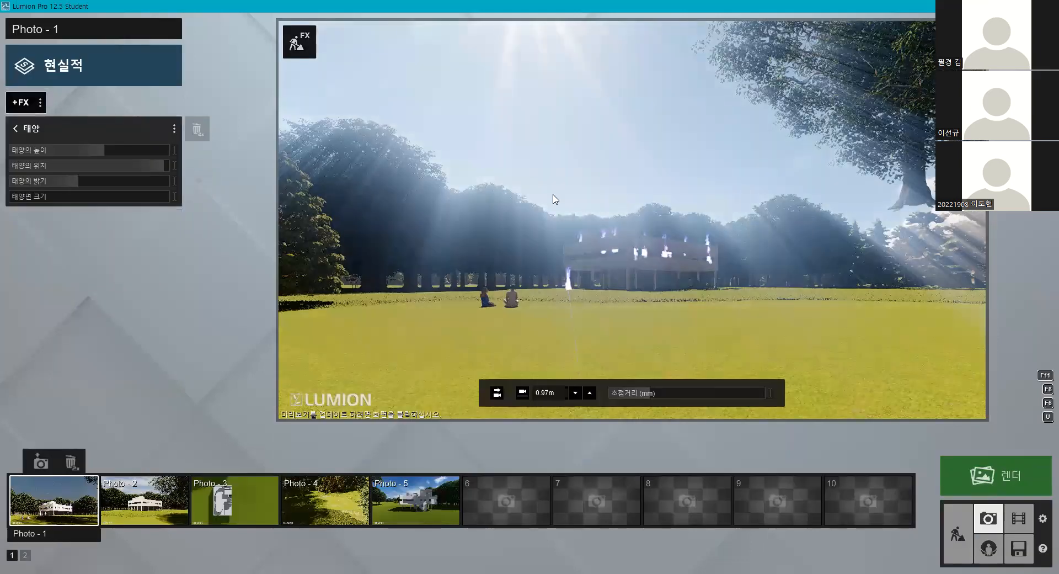
pyautogui.click(90, 149)
pyautogui.click(33, 508)
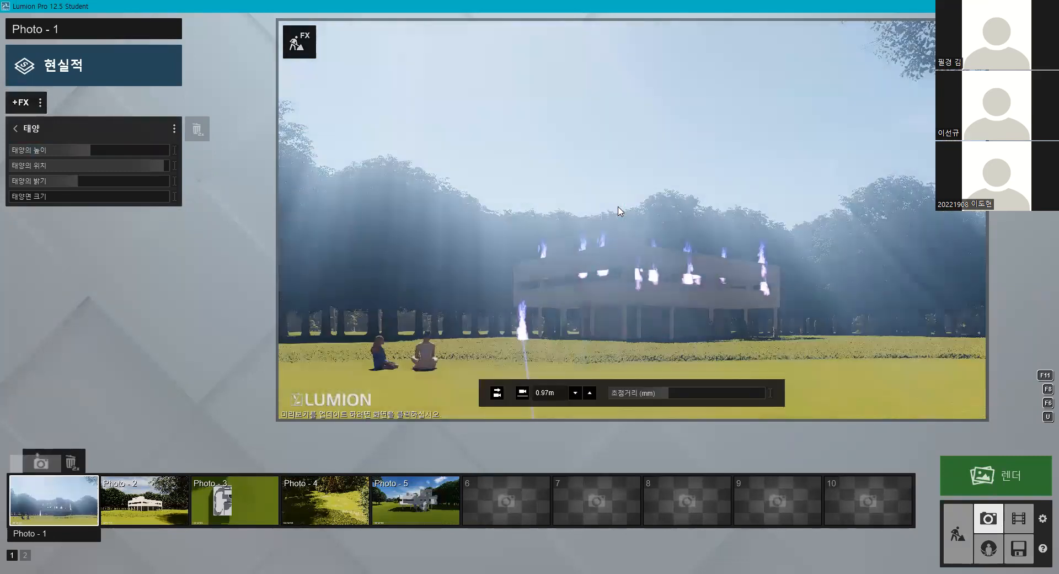
pyautogui.click(97, 165)
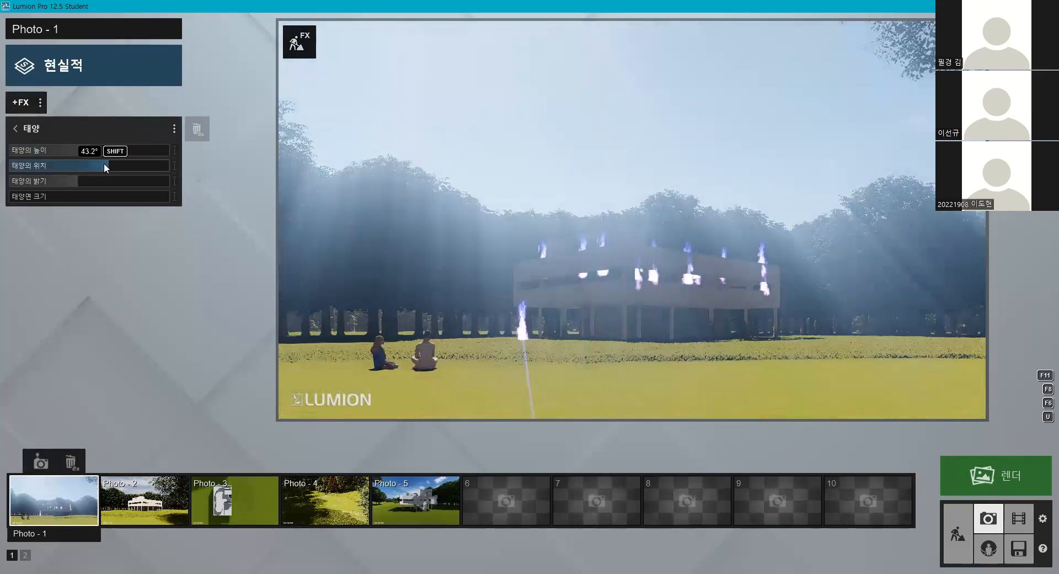
# - Hide the sun rays (태양 빛 효과) effect after comparing Photo - 1 with and without it, and set the sun's brightness to 1.1
pyautogui.click(26, 130)
pyautogui.click(169, 158)
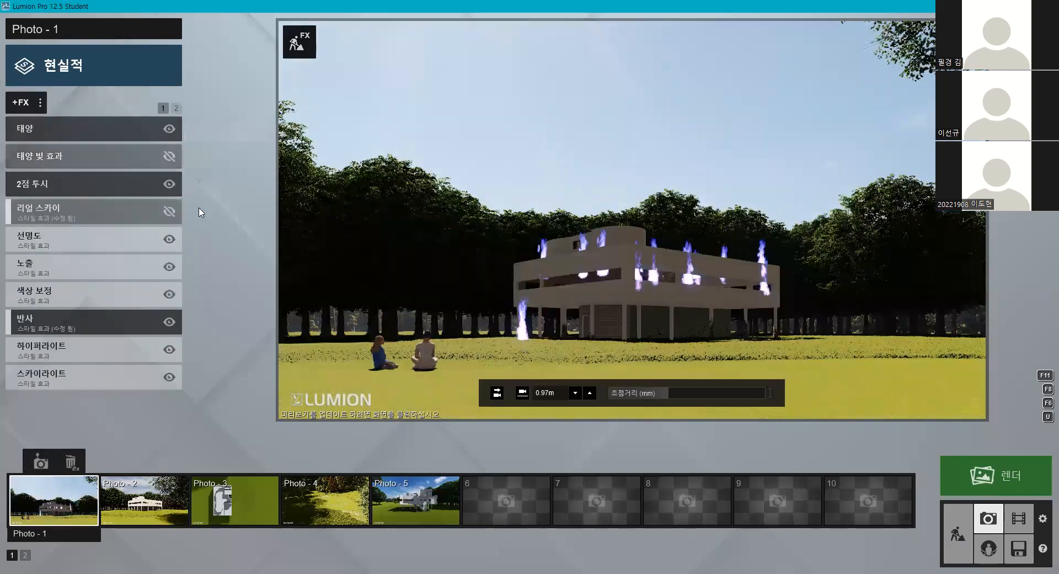
pyautogui.click(41, 151)
pyautogui.click(41, 131)
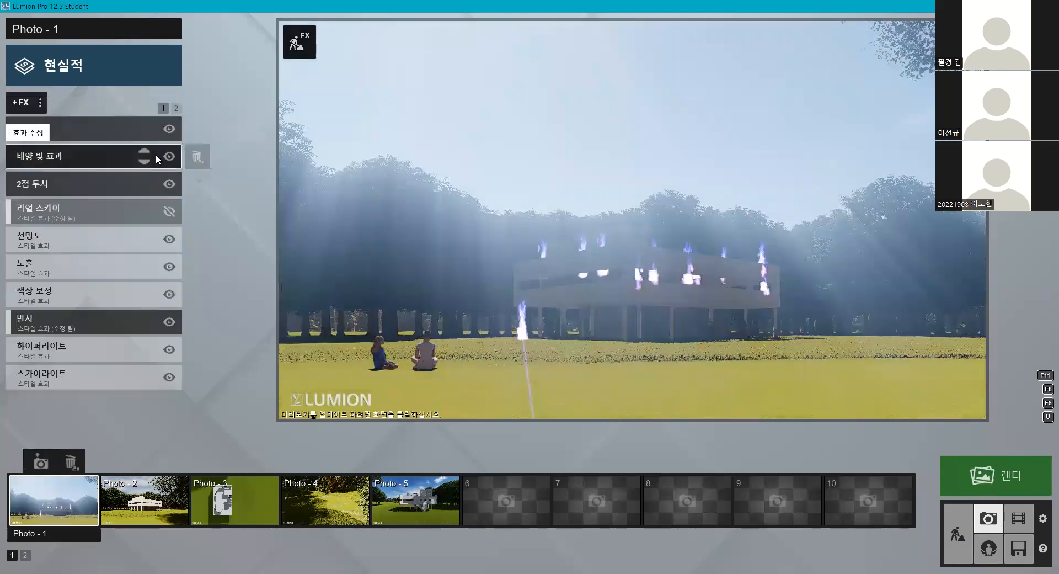
pyautogui.click(169, 156)
pyautogui.click(82, 130)
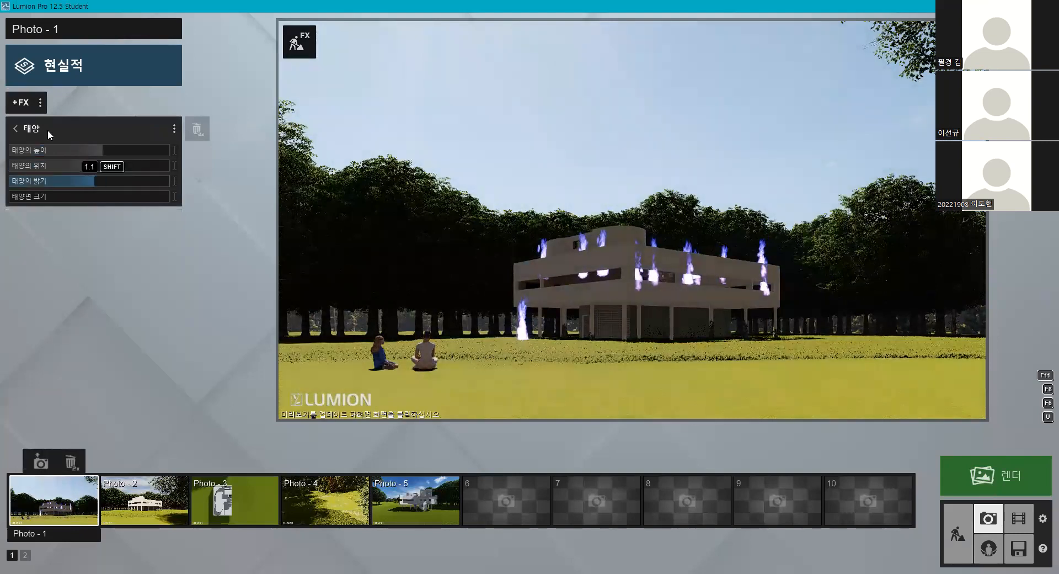
pyautogui.click(23, 129)
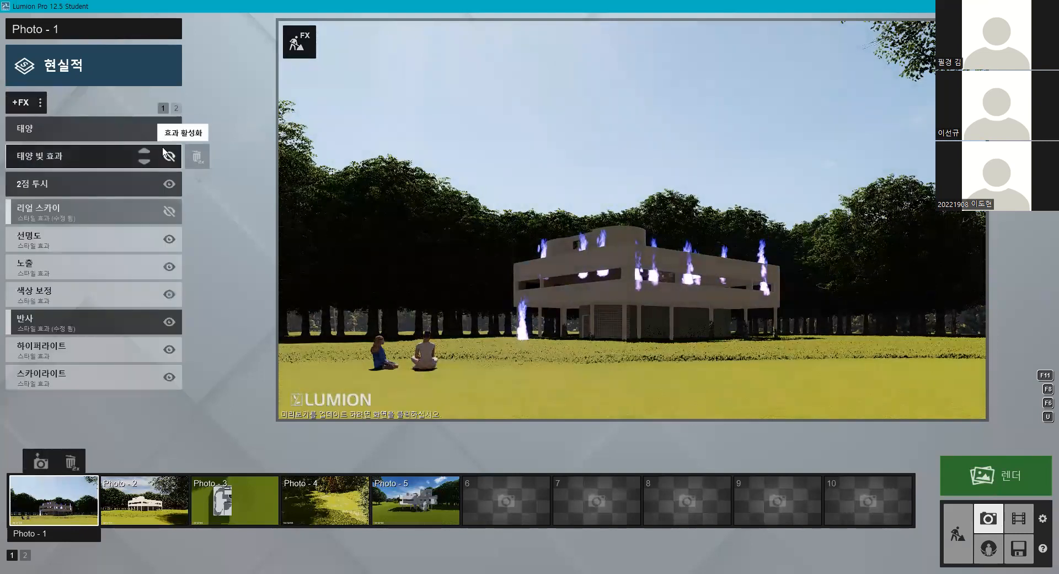
# - Try a lower sun heading in the Sun (태양) effect while looking up at the sky and above the trees
pyautogui.moveTo(414, 220); pyautogui.dragTo(375, 133, button='right')
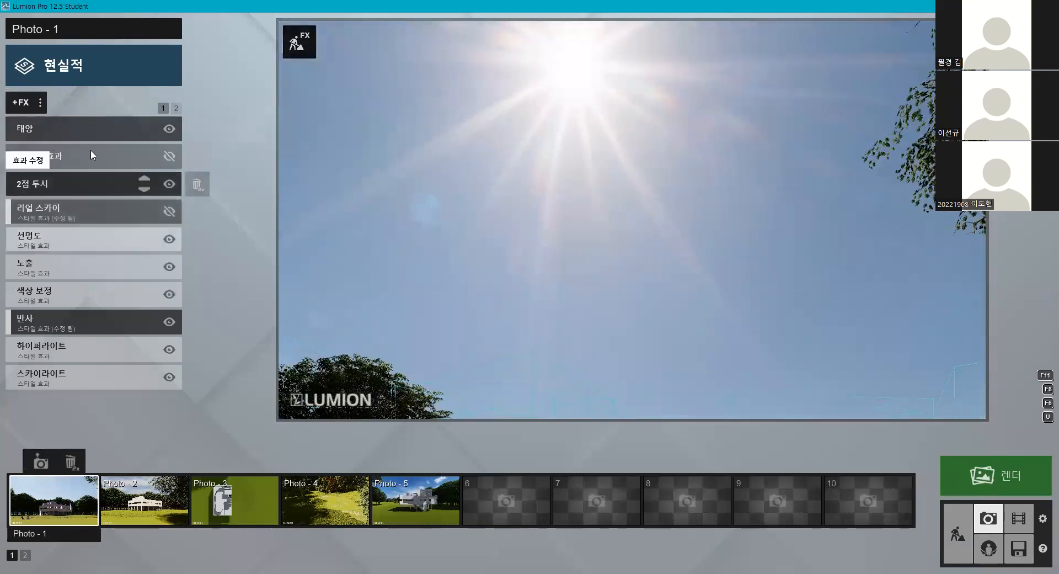
pyautogui.click(91, 132)
pyautogui.moveTo(321, 184); pyautogui.dragTo(695, 191, button='right')
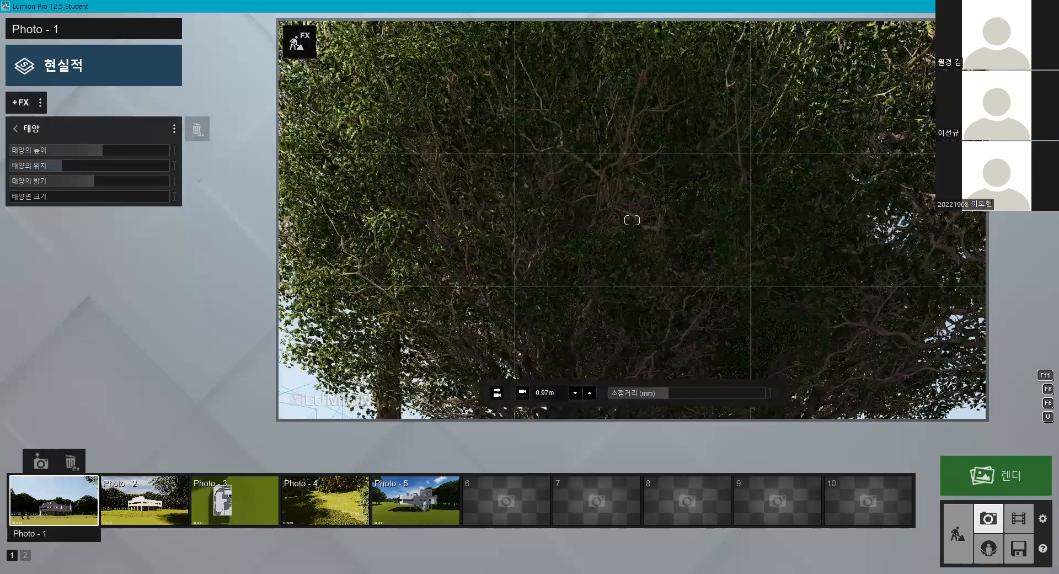
pyautogui.press('e')
pyautogui.hotkey('shift', 'q')
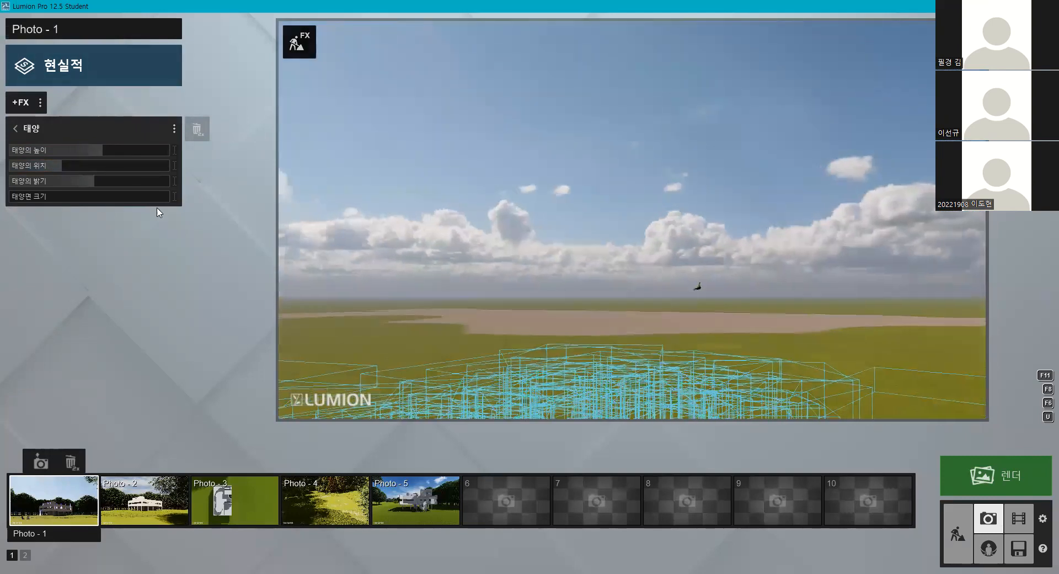
# - Lower the Sun effect's height and raise its heading while viewing the sky, and restore the saved camera of Photo - 1
pyautogui.click(16, 128)
pyautogui.click(66, 130)
pyautogui.moveTo(386, 237); pyautogui.dragTo(386, 94, button='right')
pyautogui.moveTo(102, 149)
pyautogui.mouseDown()
pyautogui.moveTo(50, 150)
pyautogui.moveTo(90, 149)
pyautogui.moveTo(106, 165)
pyautogui.mouseUp()
pyautogui.moveTo(402, 265); pyautogui.dragTo(401, 387, button='right')
pyautogui.click(42, 499)
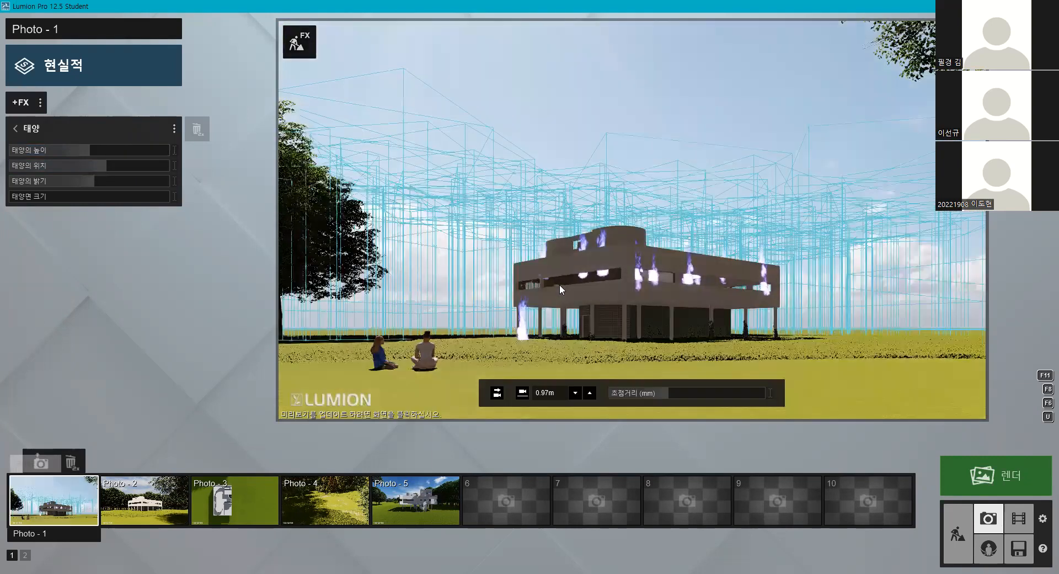
# - Try a sun brightness of 0.6, and show the sun rays effect in Photo - 1 in place of the Sun effect
pyautogui.moveTo(93, 166); pyautogui.dragTo(56, 184)
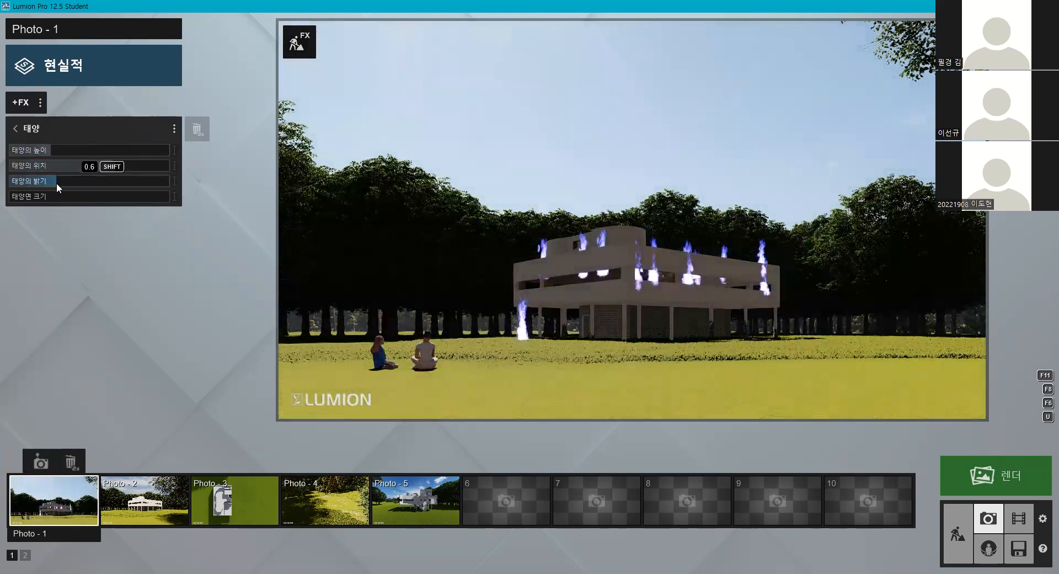
pyautogui.click(15, 128)
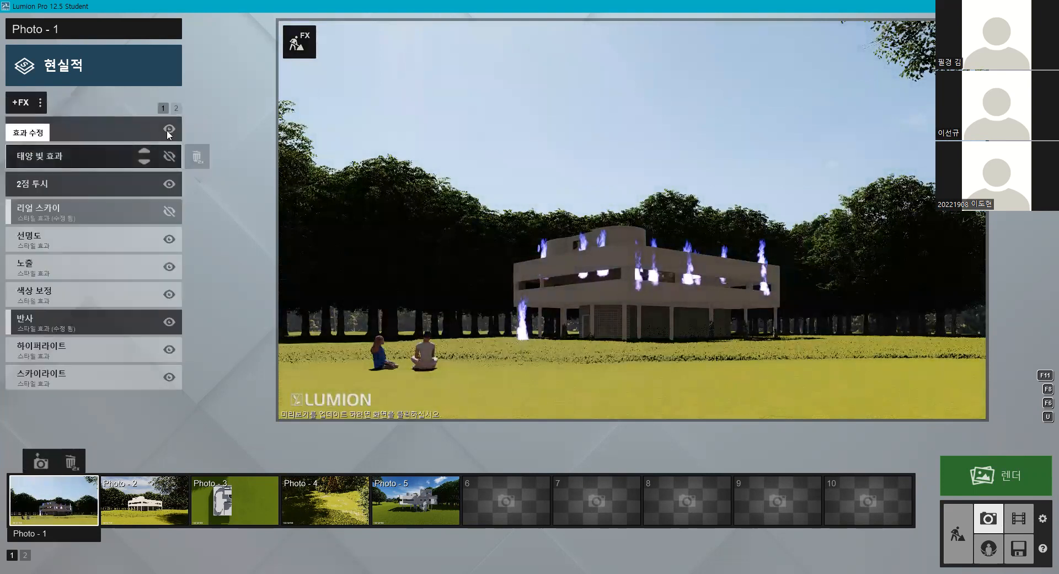
pyautogui.click(170, 154)
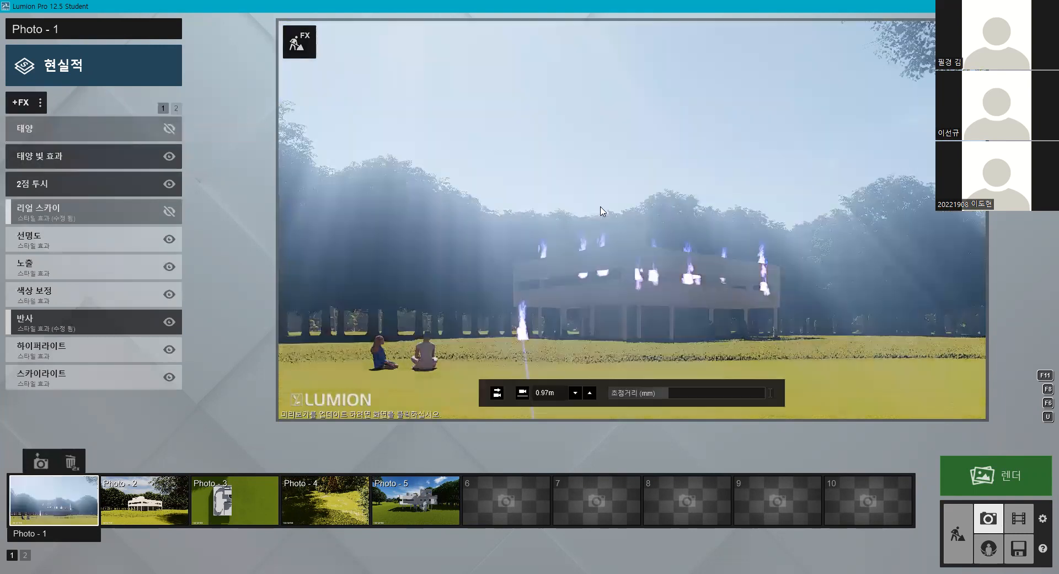
# - Adjust the sun rays effect of Photo - 1 to shorter, more distinct rays above the villa
pyautogui.click(59, 154)
pyautogui.moveTo(62, 164); pyautogui.dragTo(26, 140)
pyautogui.click(39, 128)
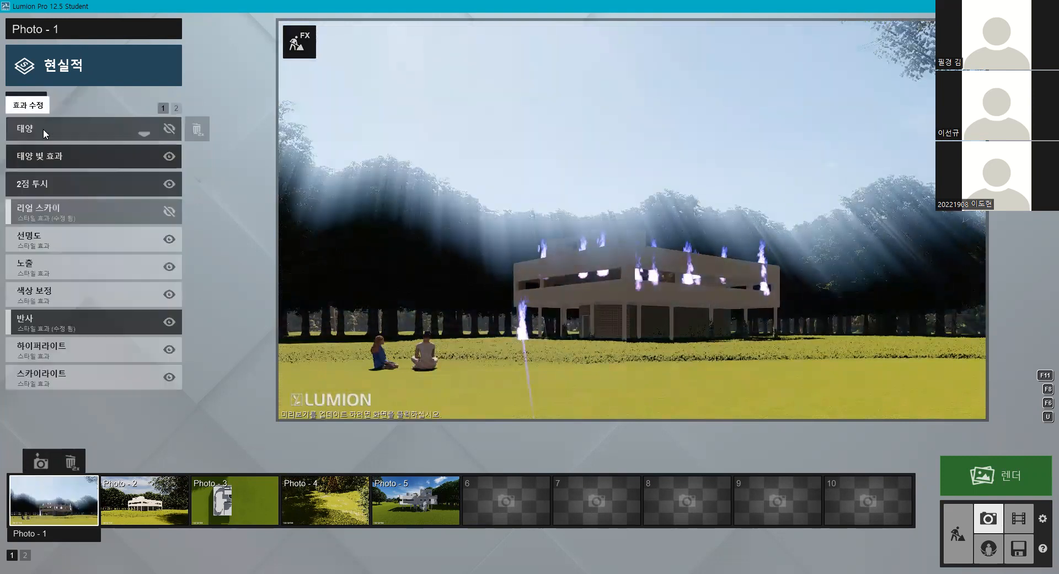
# - Reorder the effects as Real Sky, Sun, two-point perspective and sun rays, and enable both Real Sky and Sun
pyautogui.click(143, 165)
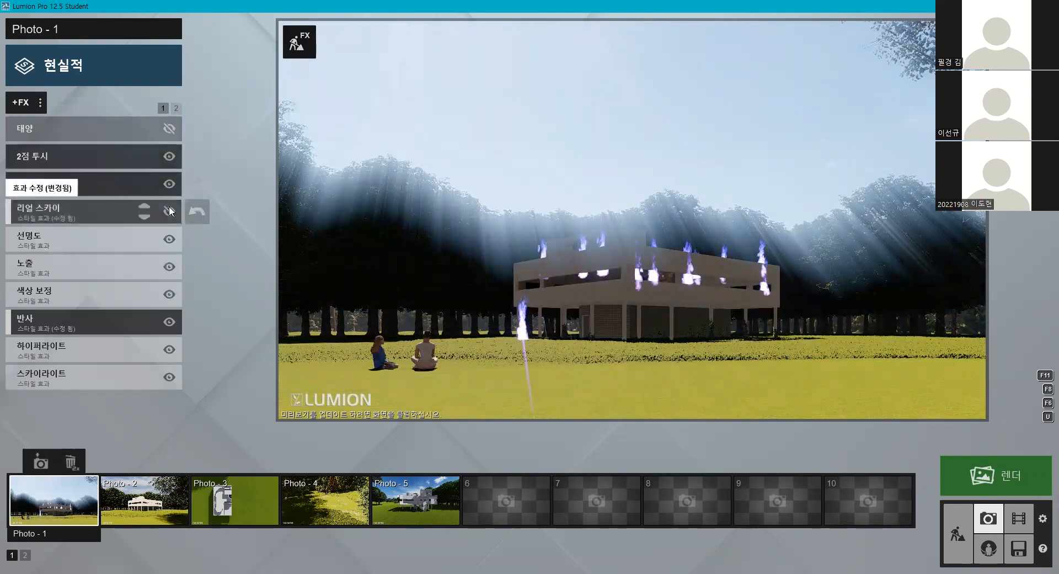
pyautogui.click(169, 208)
pyautogui.click(146, 207)
pyautogui.click(148, 173)
pyautogui.click(27, 130)
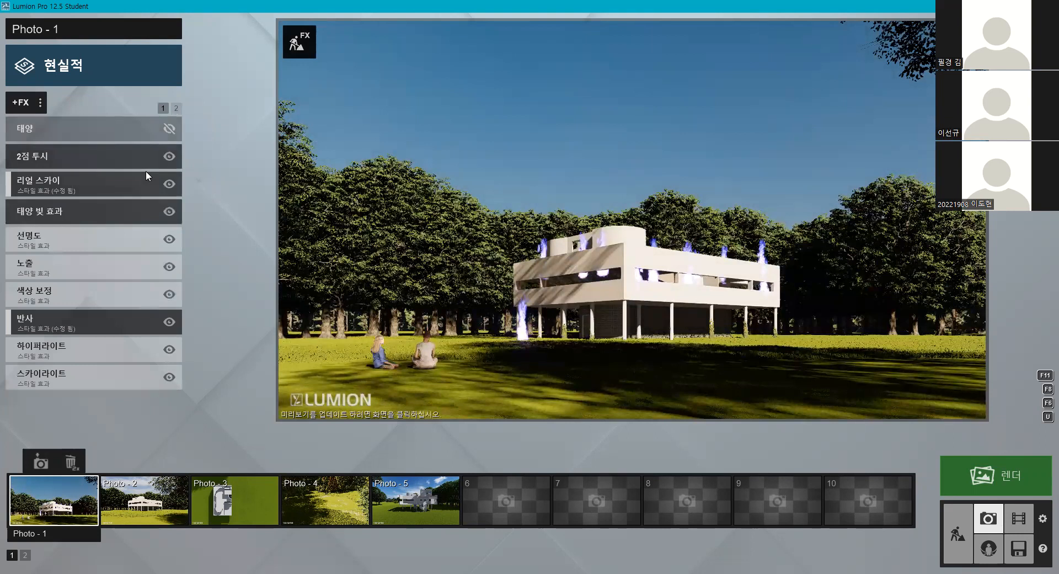
pyautogui.click(145, 182)
pyautogui.click(145, 154)
pyautogui.click(169, 157)
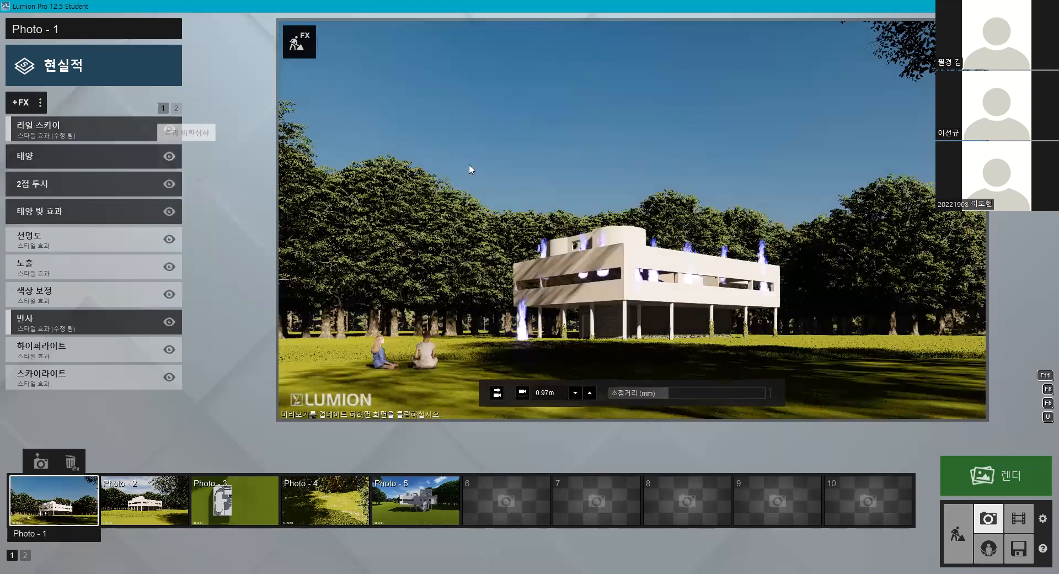
# - Test the Sun effect at brightness 1.1 with Real Sky active, and hide the Real Sky and sun rays effects
pyautogui.click(87, 152)
pyautogui.moveTo(96, 167)
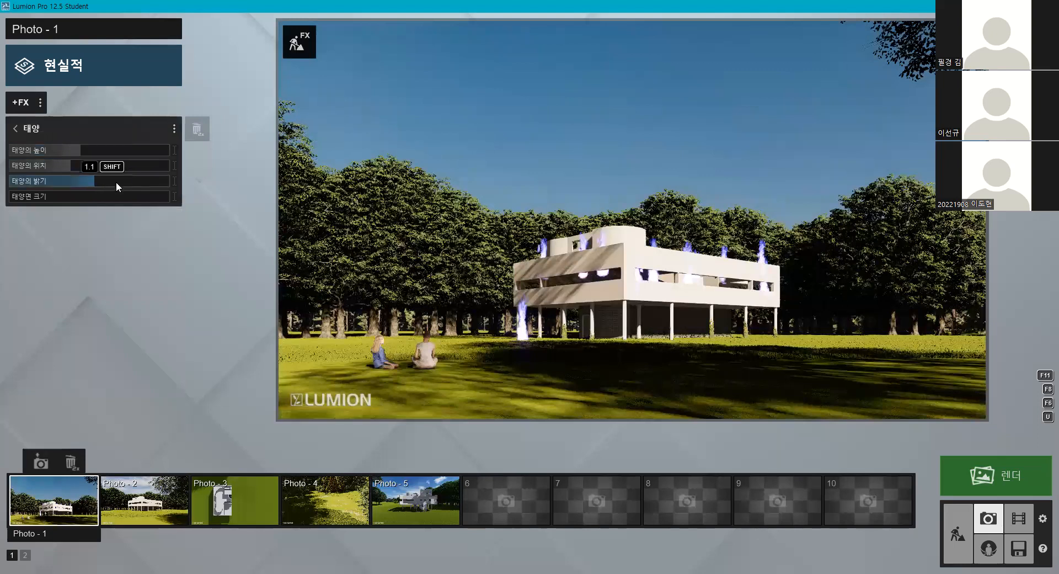
pyautogui.click(43, 130)
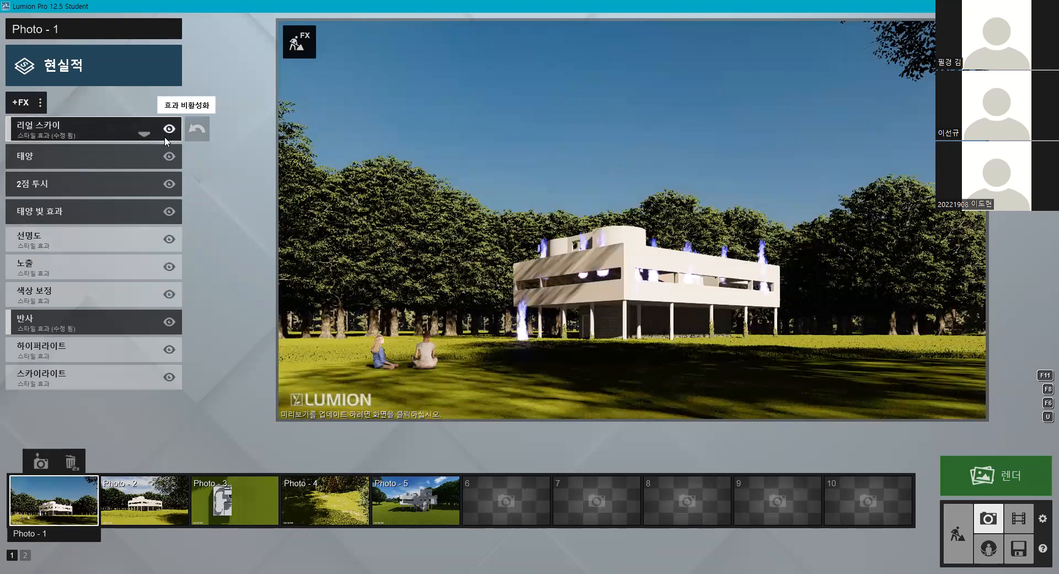
pyautogui.click(168, 128)
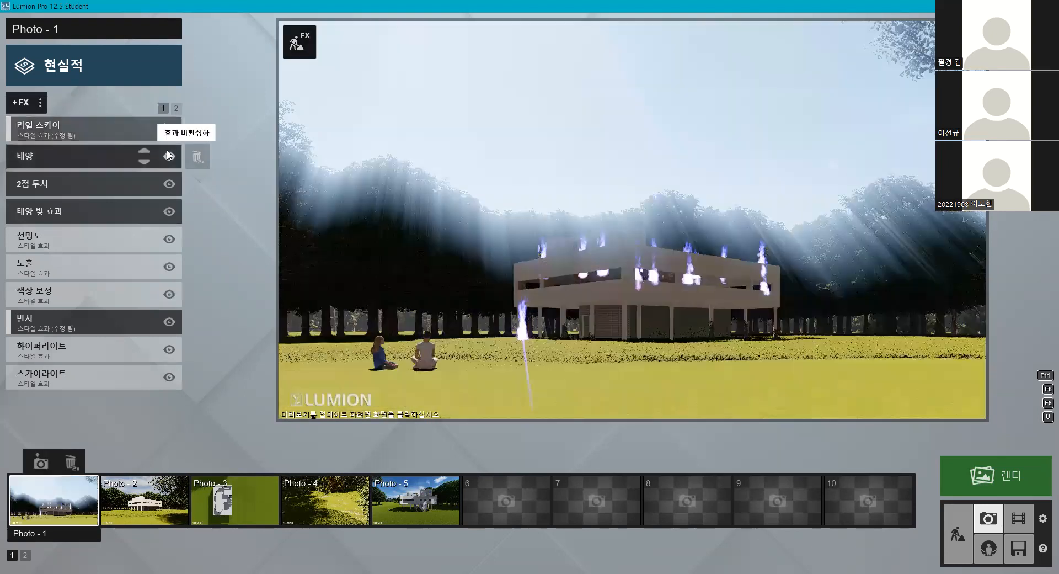
pyautogui.click(169, 212)
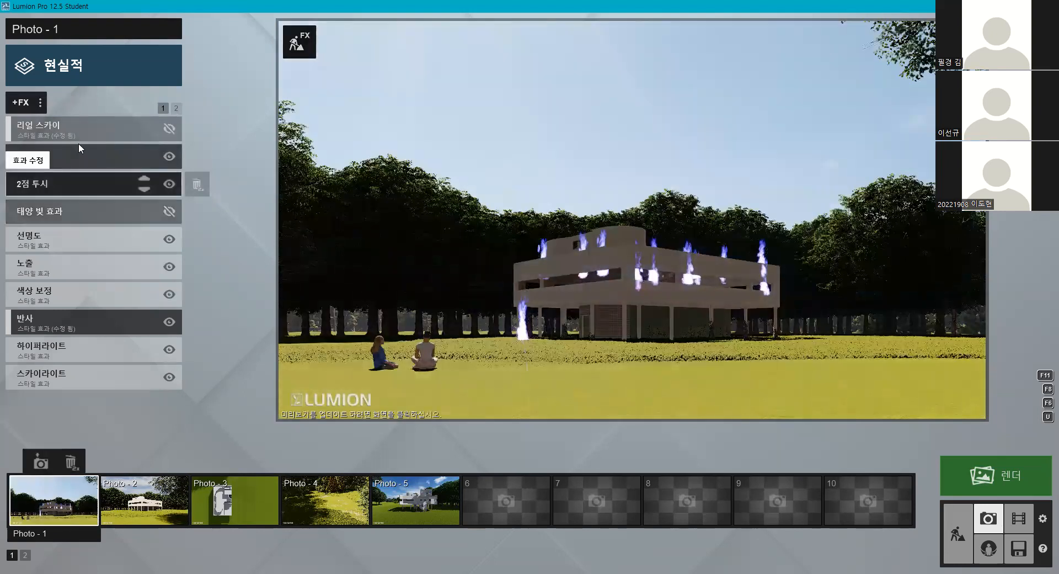
# - Try a sun disc size of 0.3 and a sun height of -16.0° in the Sun effect
pyautogui.click(77, 145)
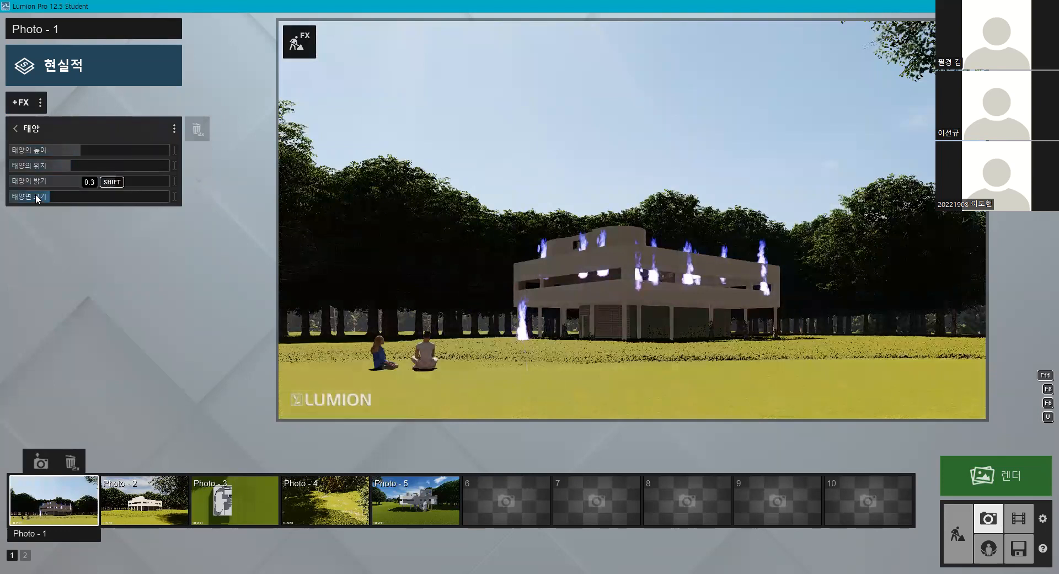
pyautogui.click(92, 146)
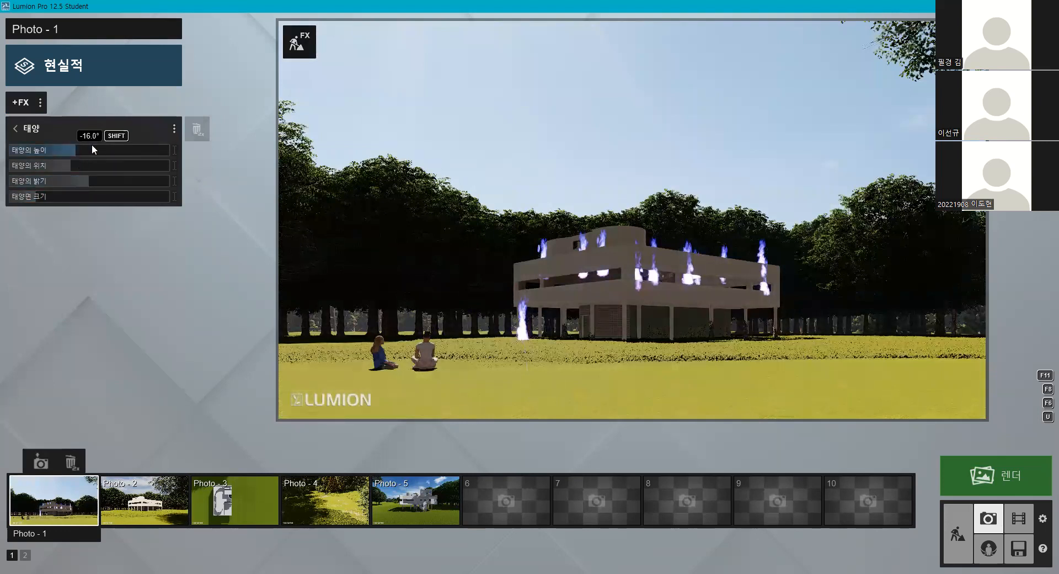
# - Look up at the sun, try a height of -58.6° and a lower heading, and restore the saved camera of Photo - 1
pyautogui.moveTo(497, 207); pyautogui.dragTo(938, 144, button='right')
pyautogui.press('q')
pyautogui.moveTo(632, 220); pyautogui.dragTo(850, 110, button='right')
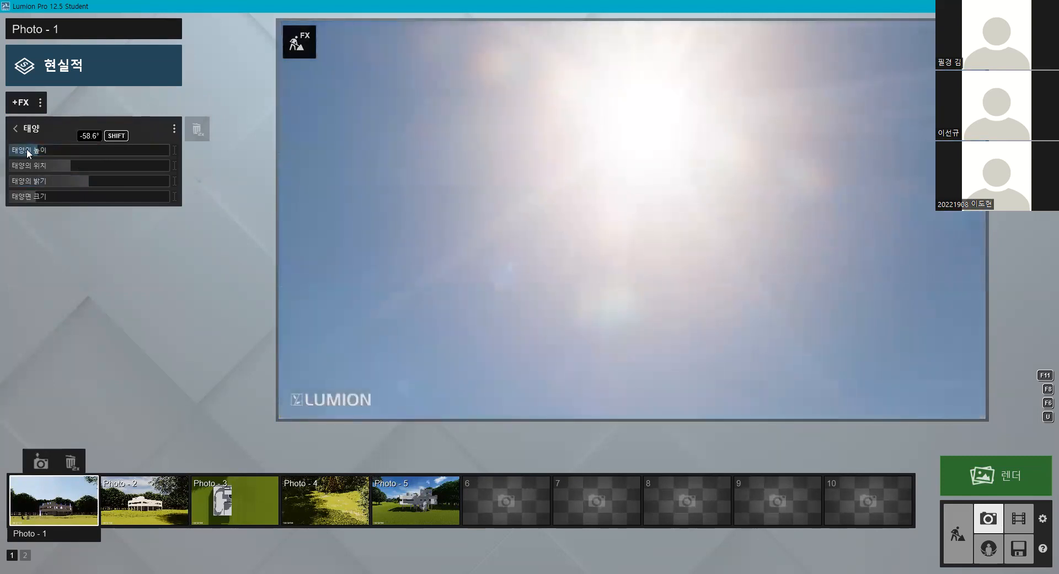
pyautogui.moveTo(90, 166); pyautogui.dragTo(24, 165)
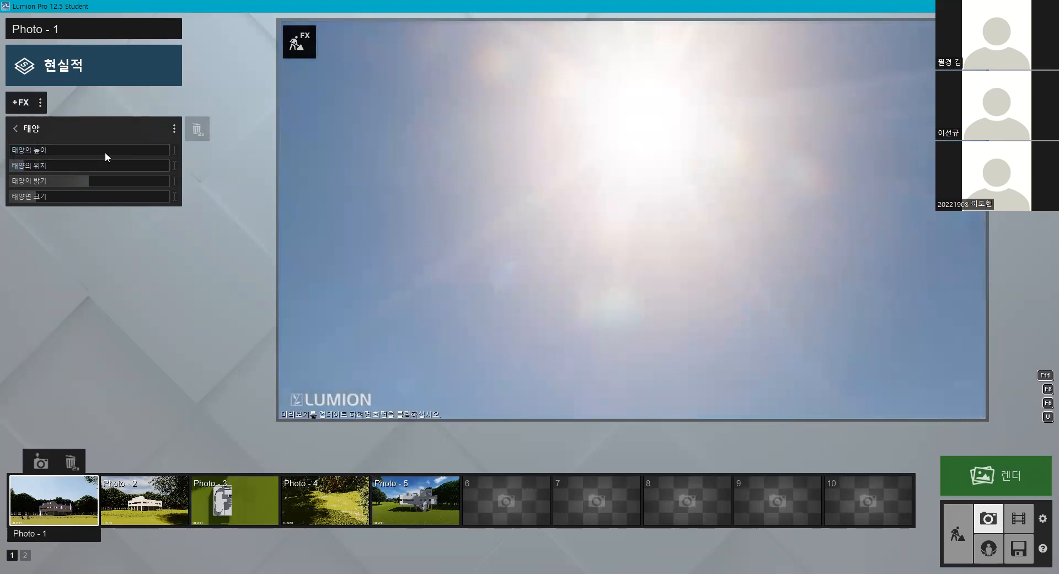
pyautogui.click(105, 151)
pyautogui.click(468, 502)
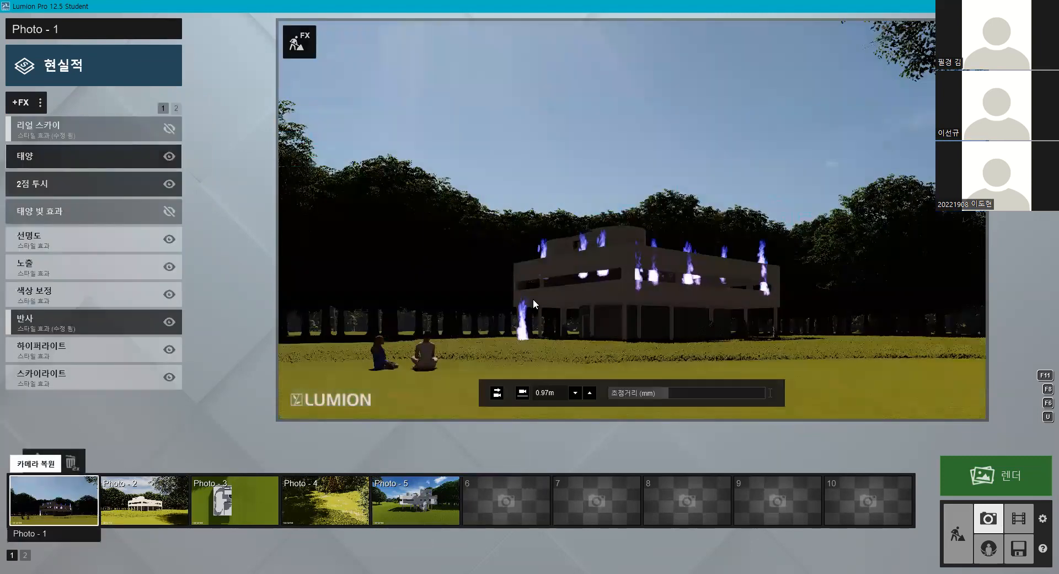
# - Update the preview of Photo - 1 and examine the villa's lighting from slightly shifted camera positions
pyautogui.click(533, 299)
pyautogui.click(536, 300)
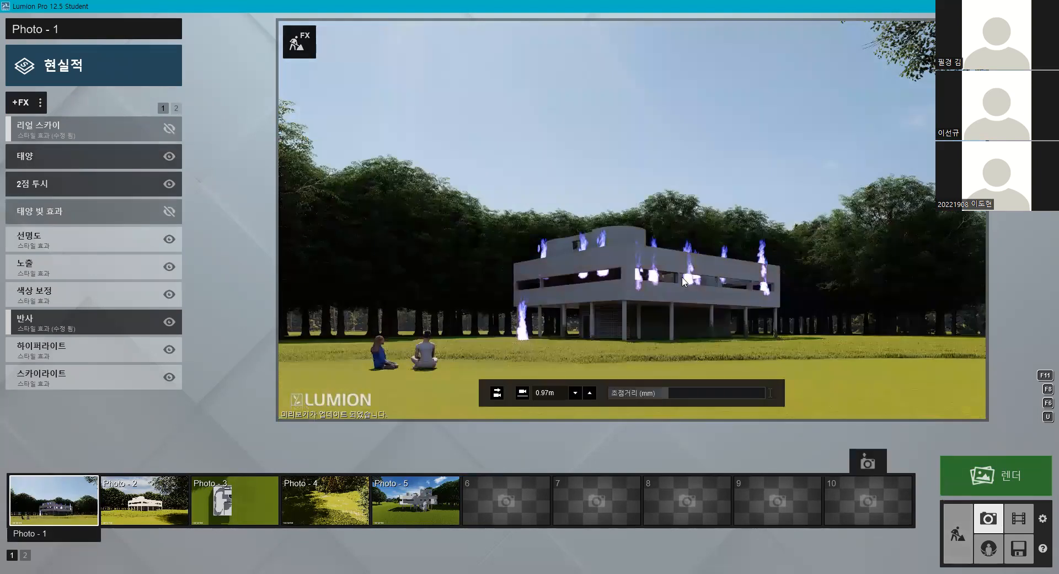
pyautogui.scroll(1, 607, 300)
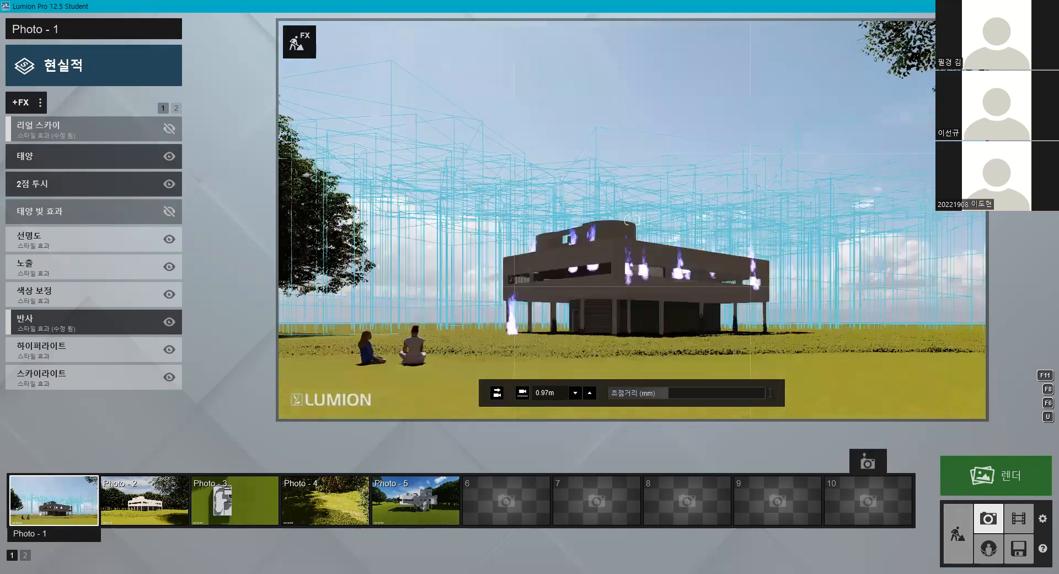
pyautogui.scroll(-2, 607, 300)
pyautogui.scroll(1, 607, 300)
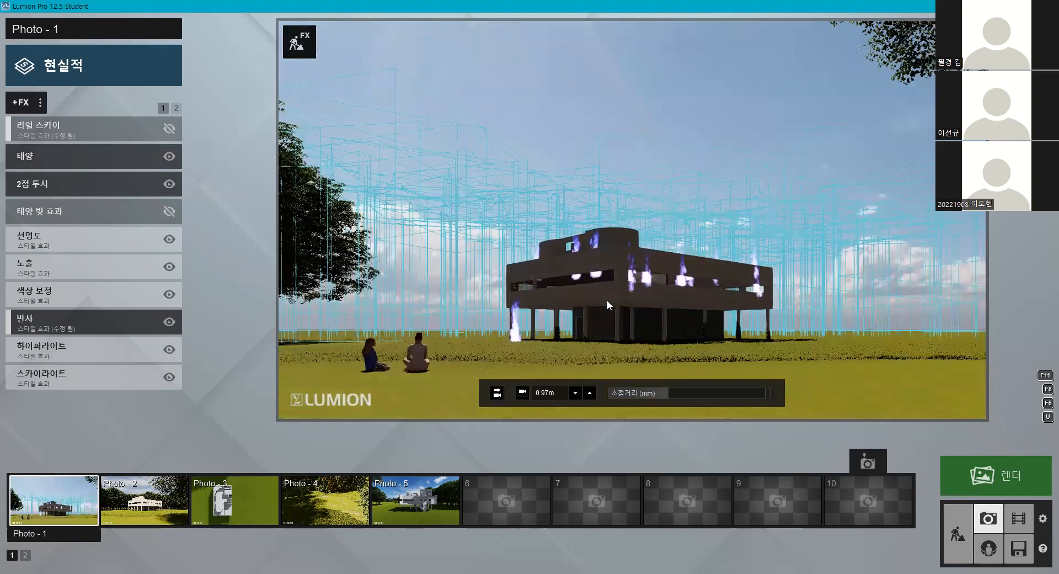